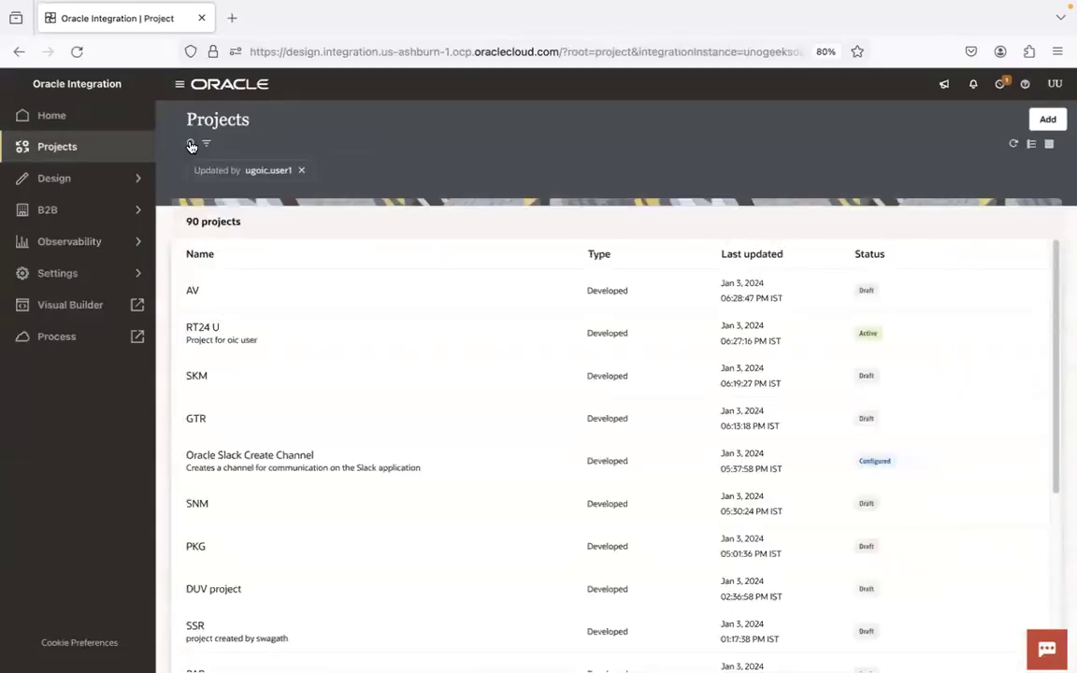
Search for the UG63 project and open the invokeJournalImportService map in UG63 Journal Import Service
click(191, 145)
text(UG63)
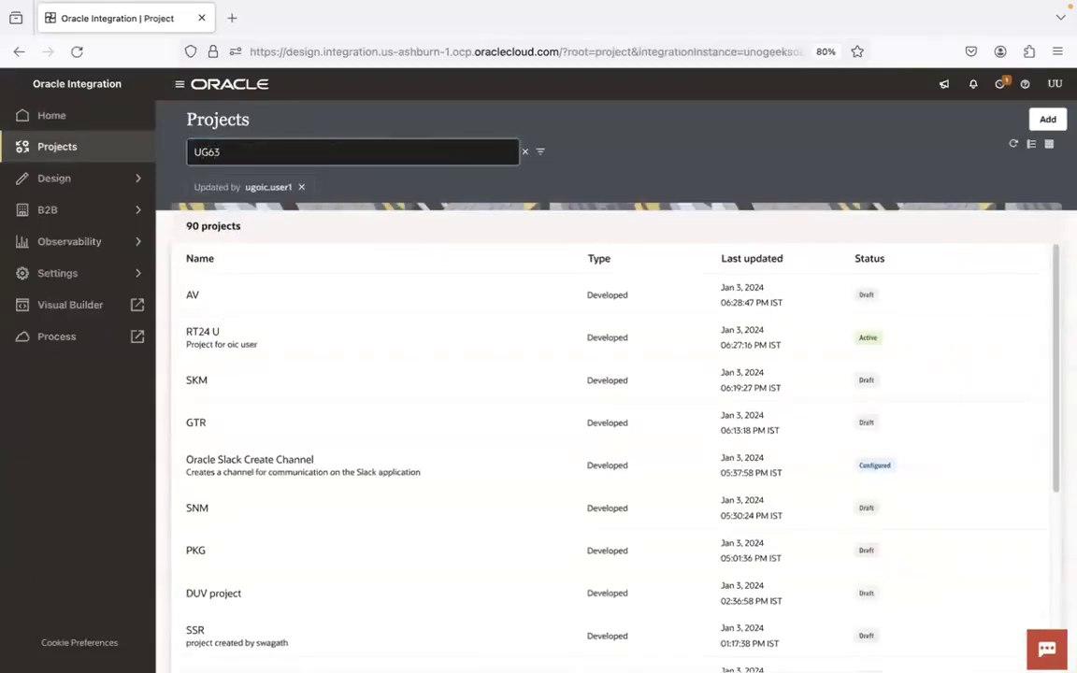
click(205, 297)
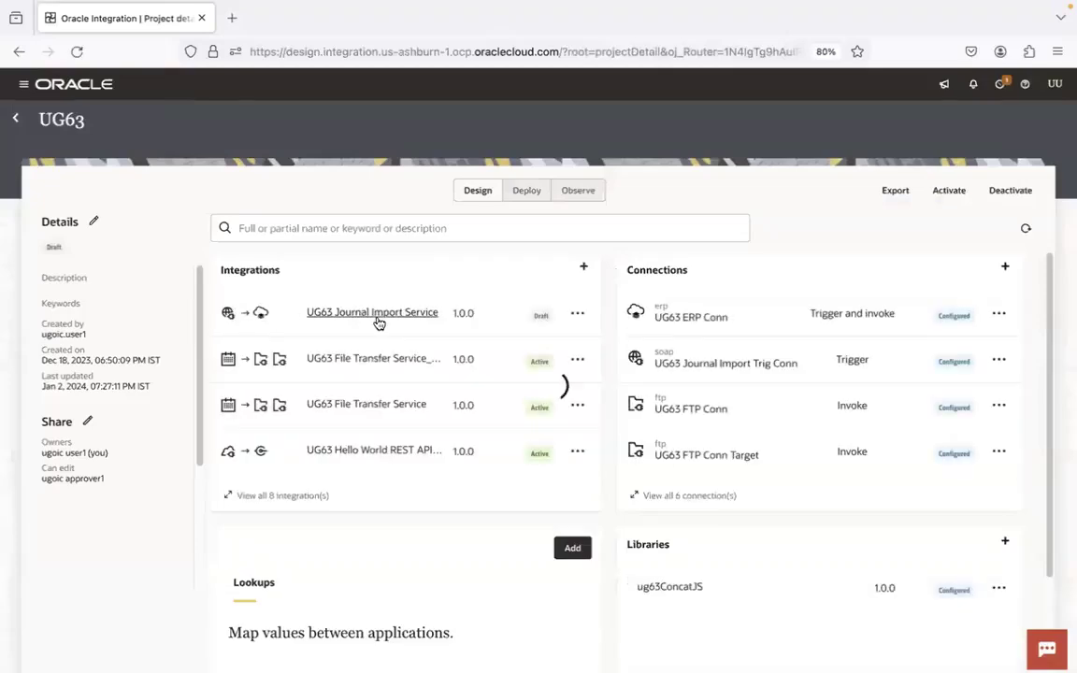
click(375, 314)
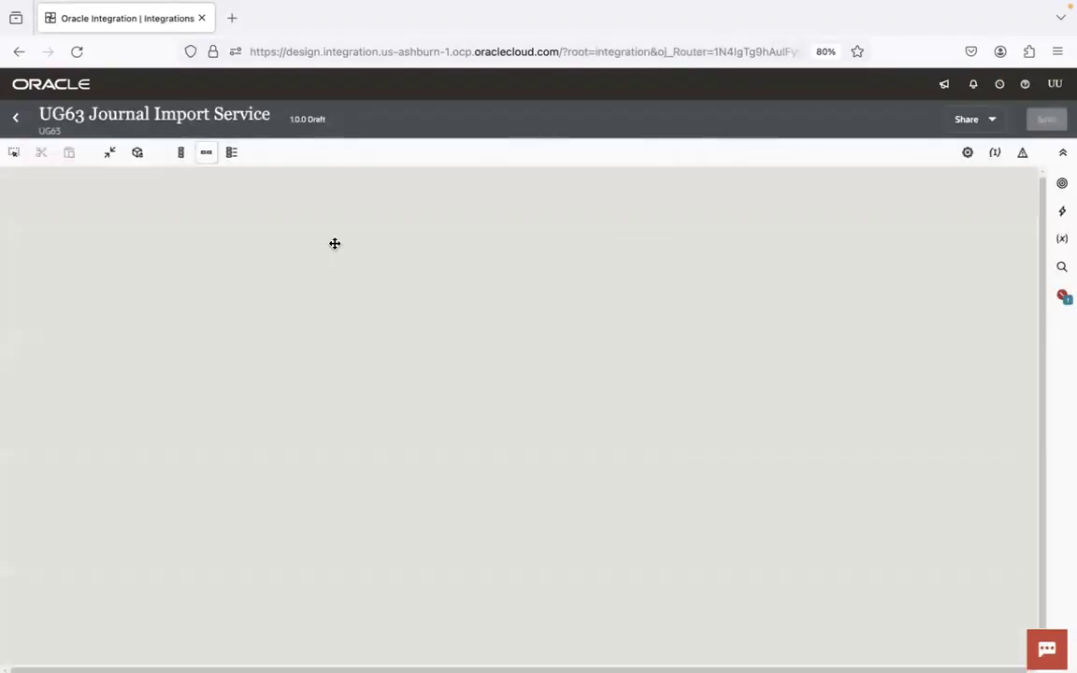
double_click(421, 211)
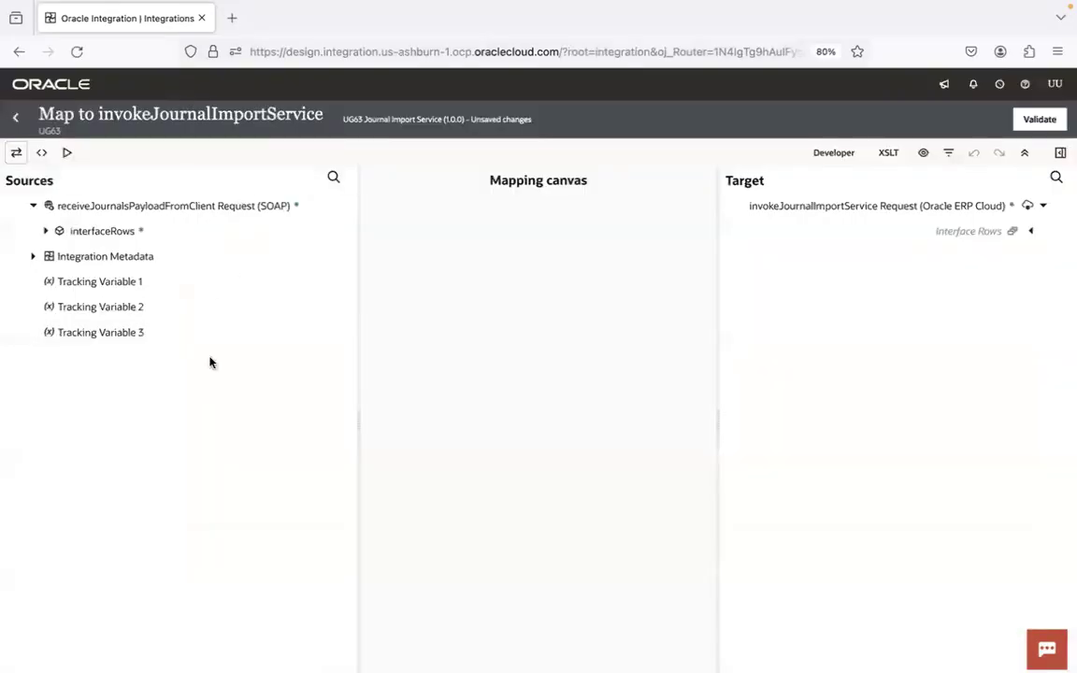
Expand interfaceRows and GlInterface on both sides and map BatchName to the target Batch Name
click(46, 231)
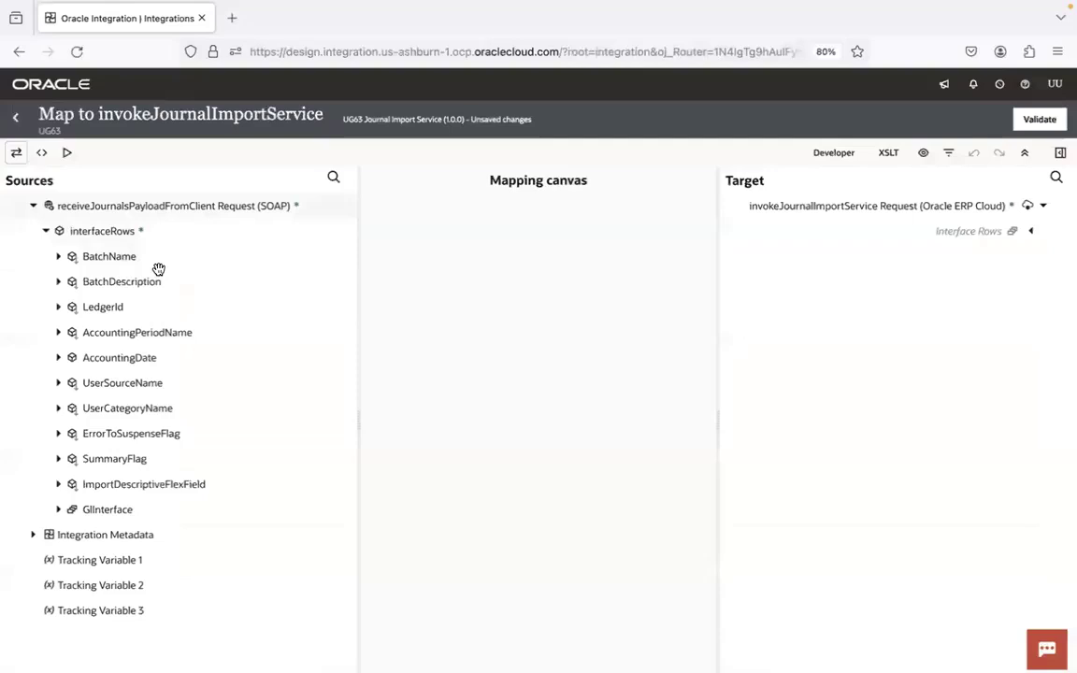
click(1030, 231)
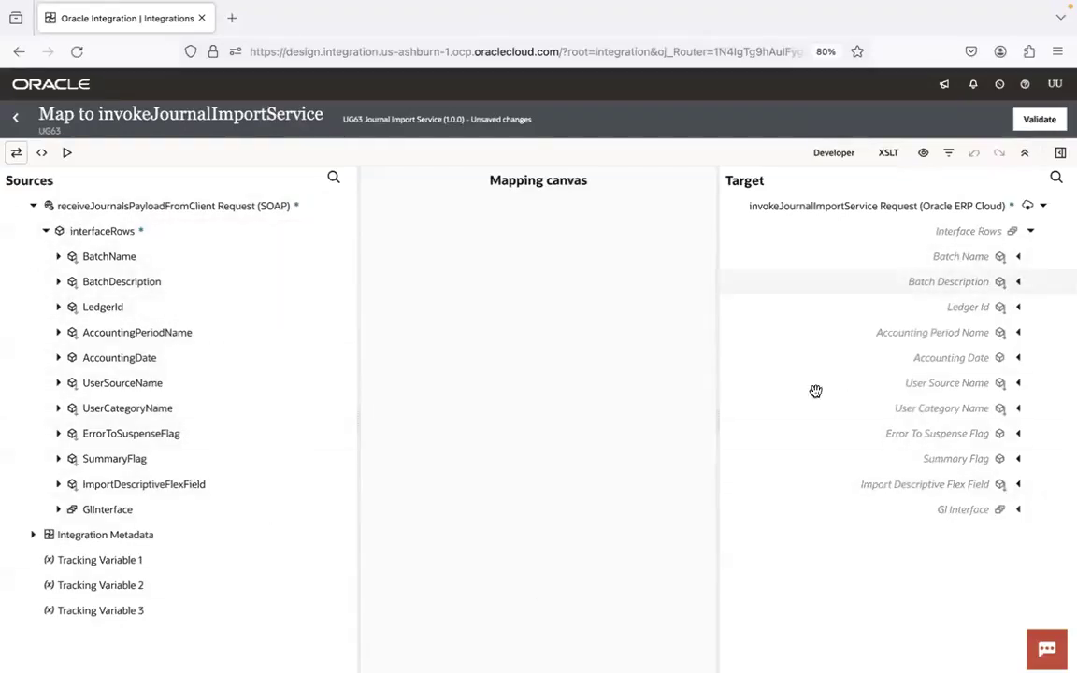
click(58, 510)
click(1021, 510)
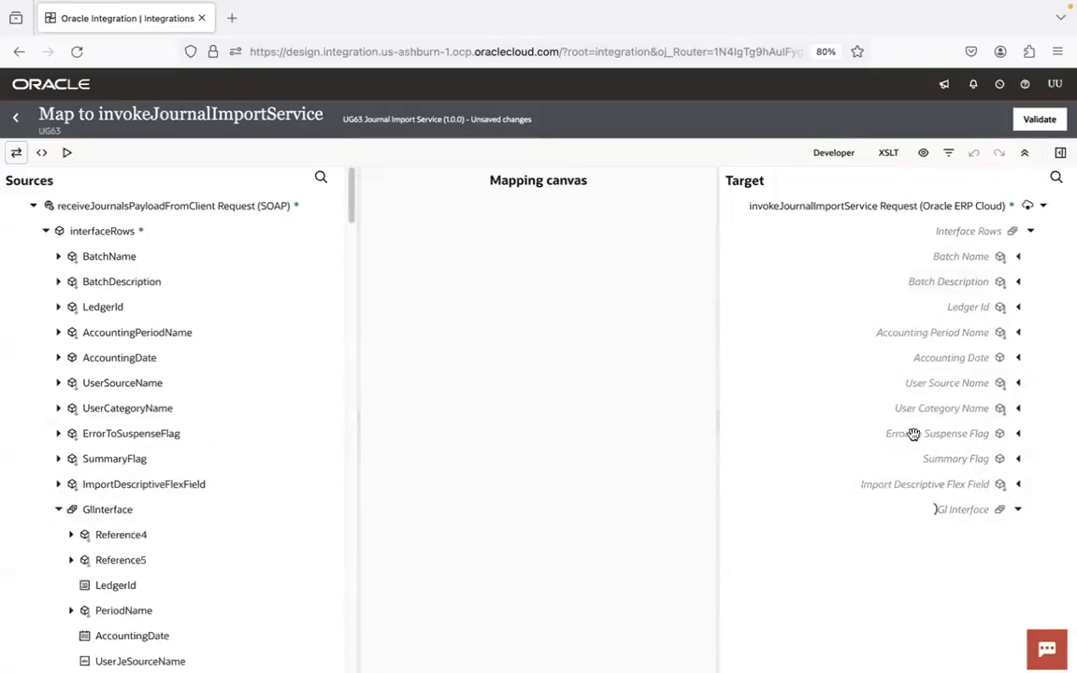
drag(194, 265, 935, 256)
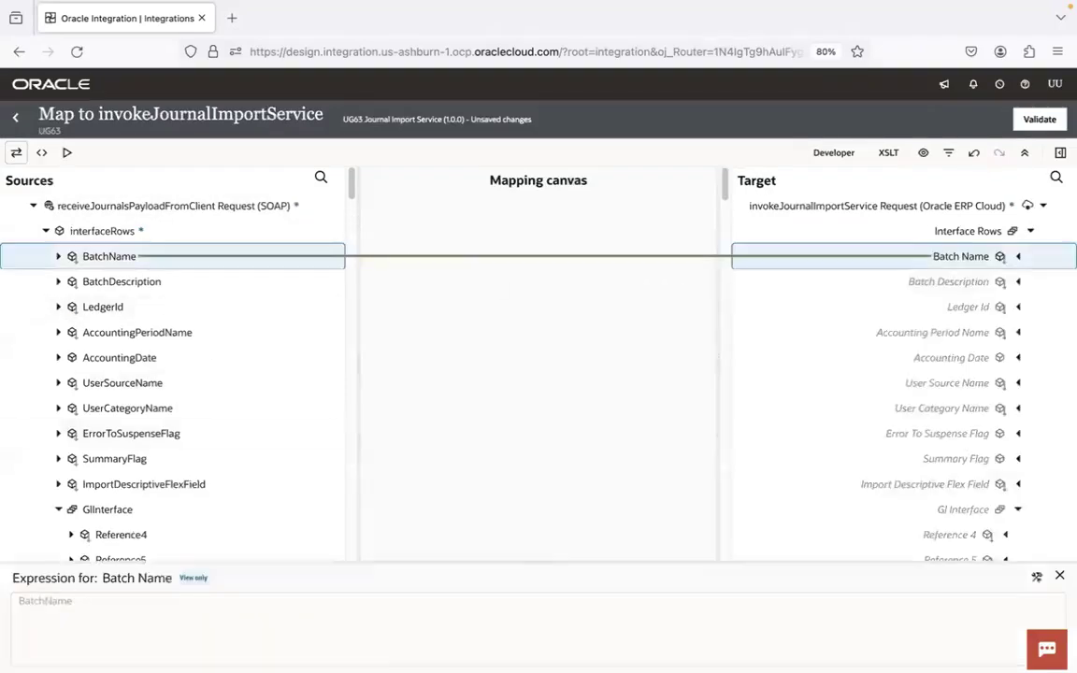
click(51, 638)
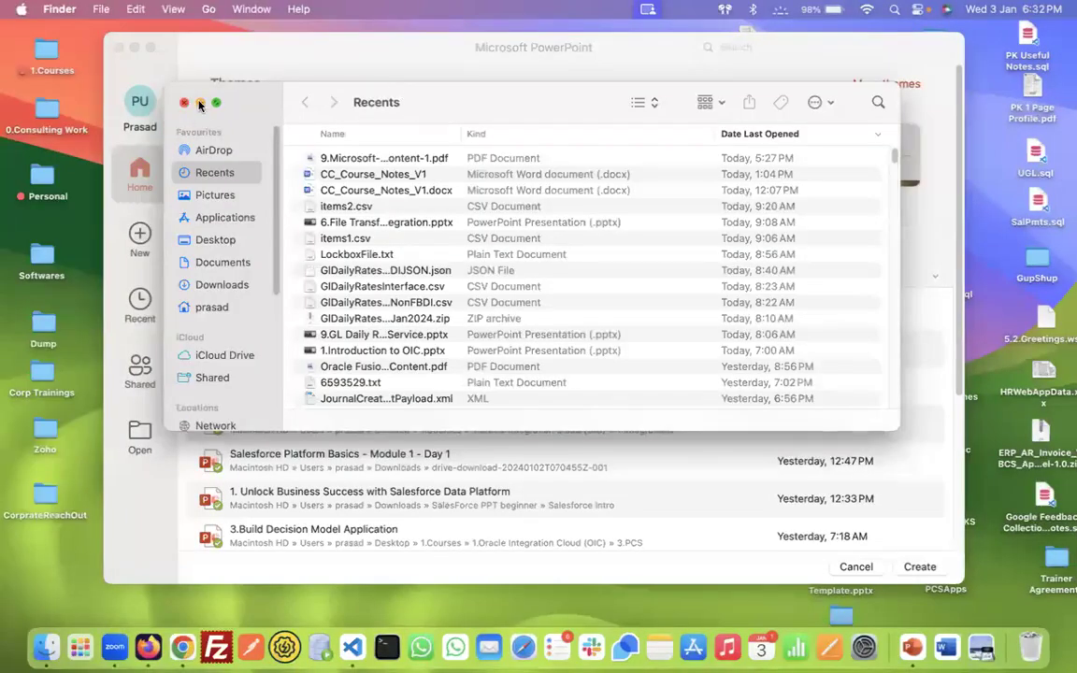
Open JournalCreationRequestPayload.xml from the OIC-tagged 7.GL Journal Import Service Payloads folder in Google Chrome
click(215, 104)
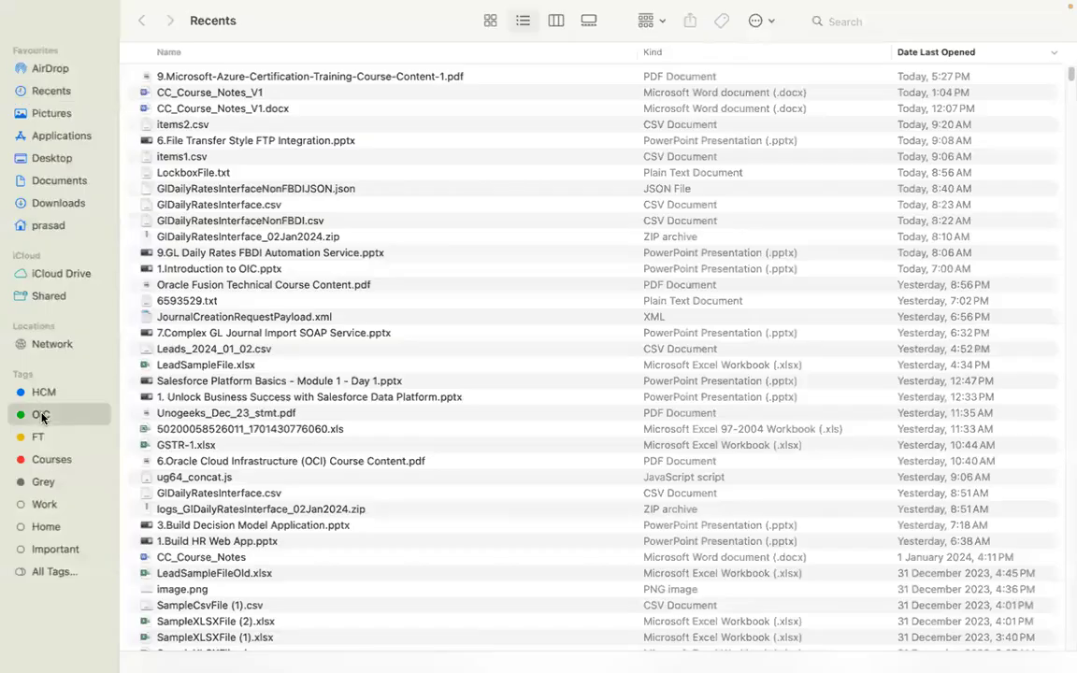
click(37, 414)
double_click(283, 80)
double_click(284, 78)
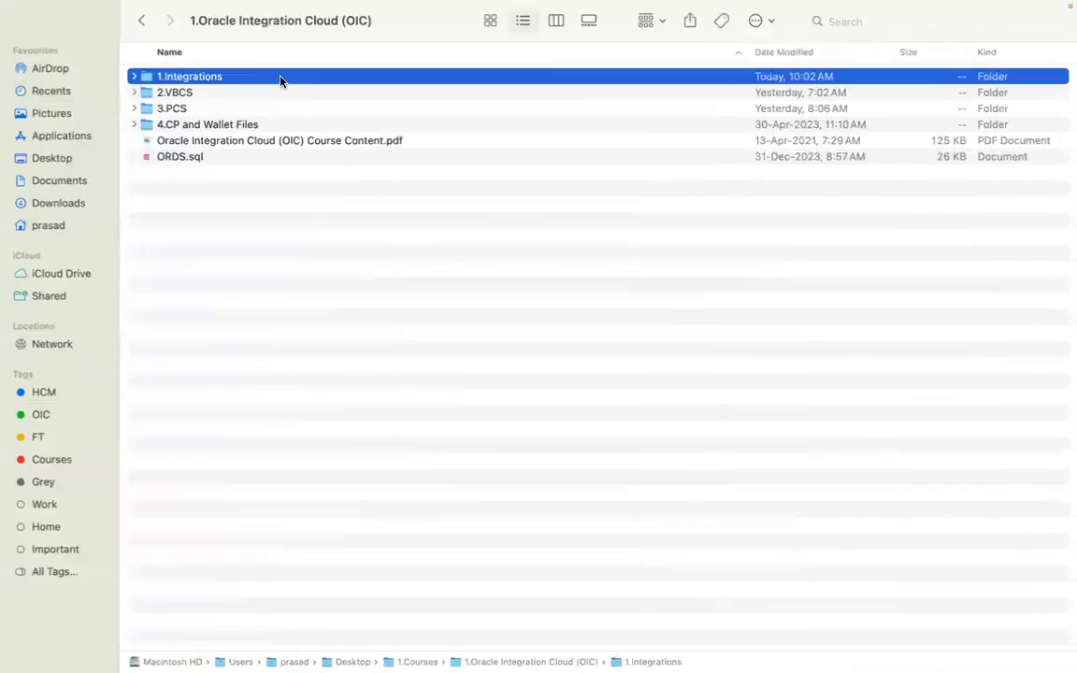
double_click(262, 370)
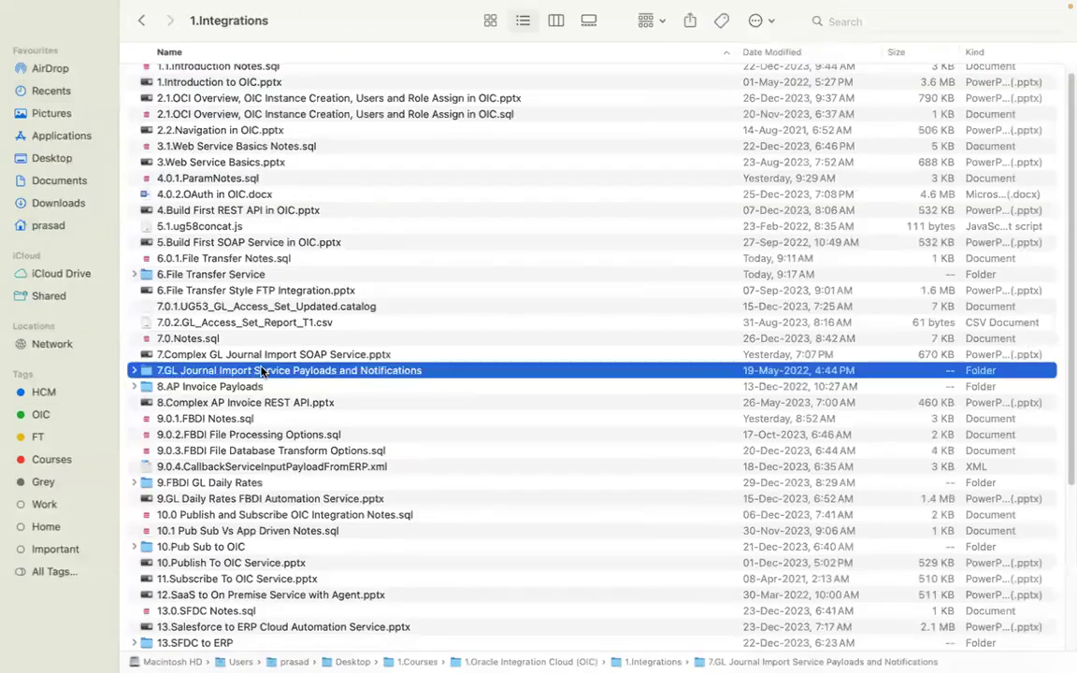
click(281, 110)
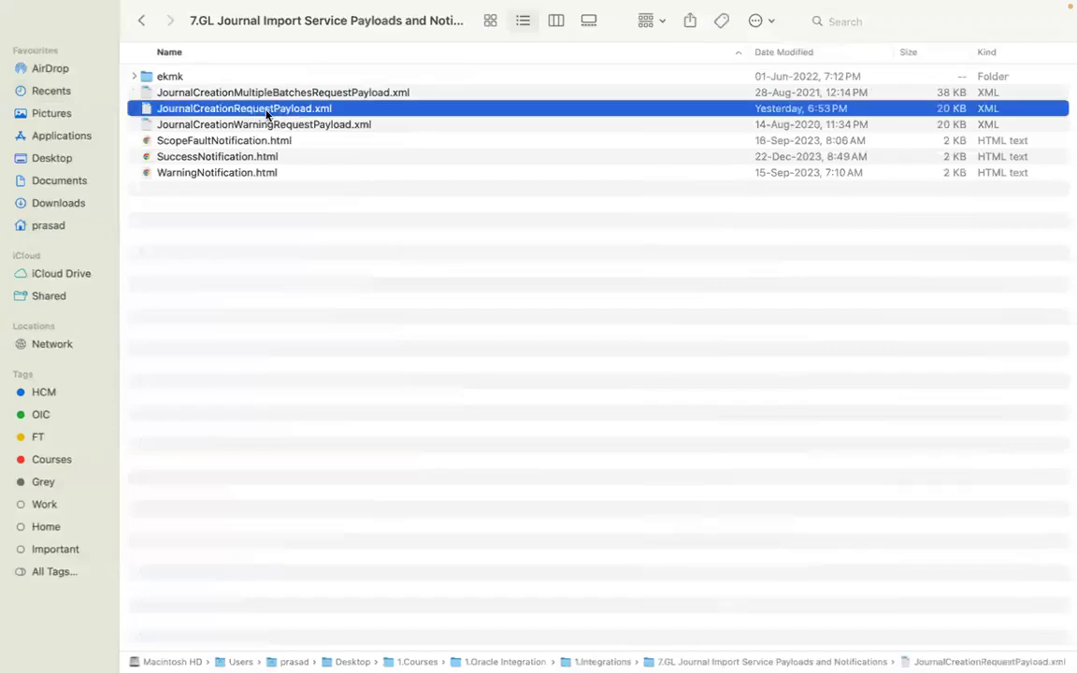
right_click(267, 114)
mouse_move(458, 140)
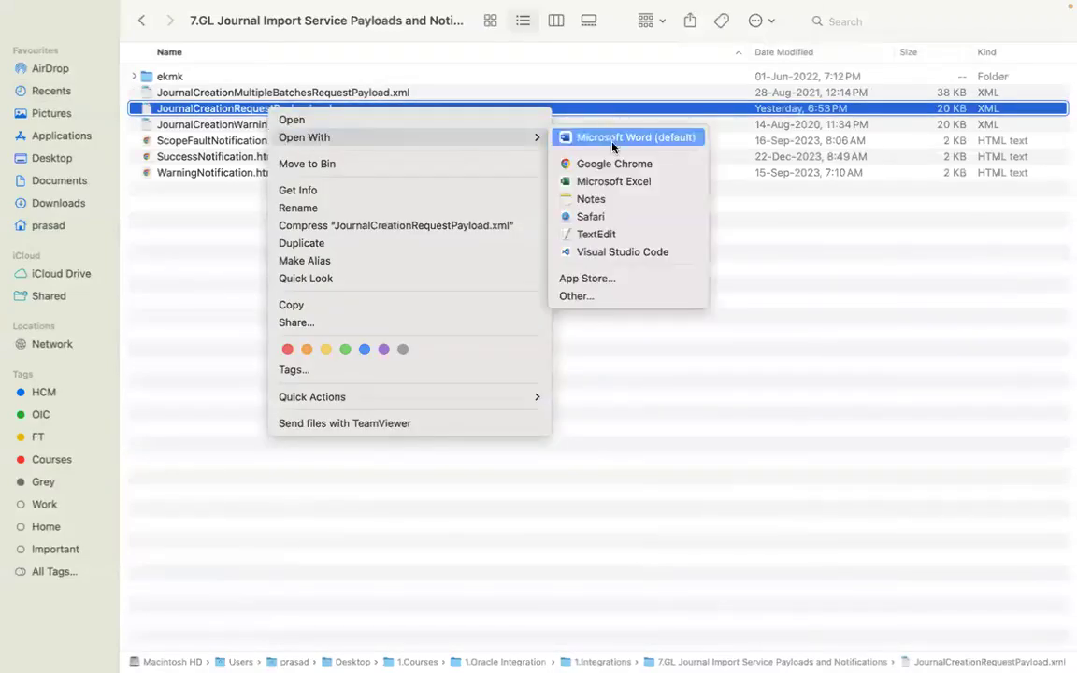
click(613, 164)
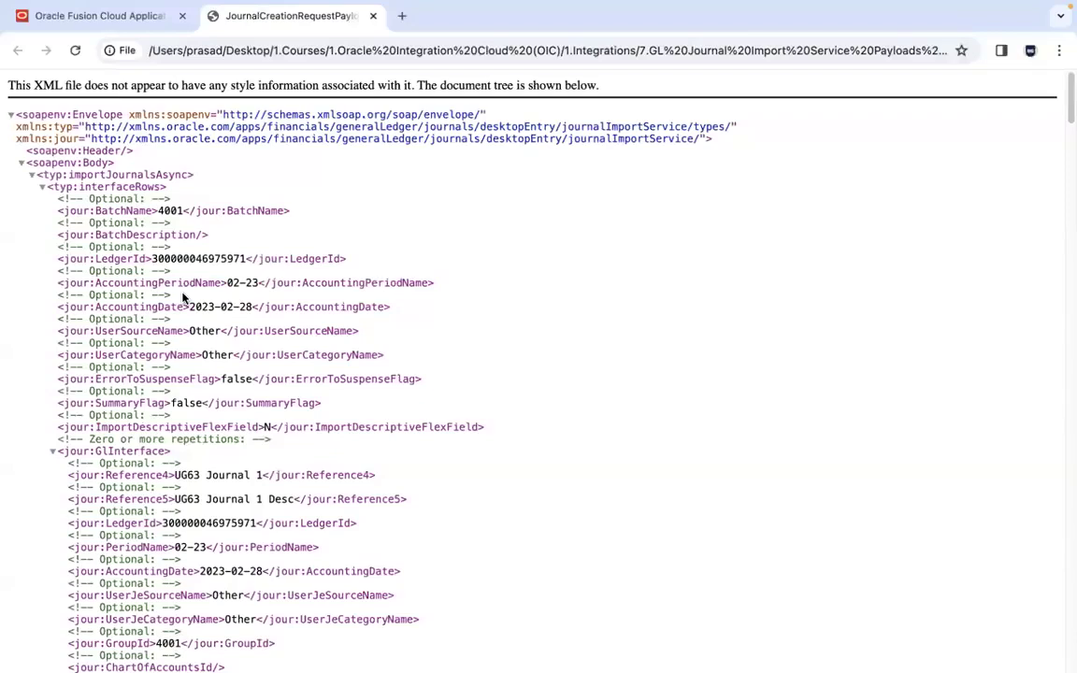
Scroll through the importJournalsAsync payload fields in Chrome, then return to the Oracle Integration mapper
drag(1070, 108, 842, 98)
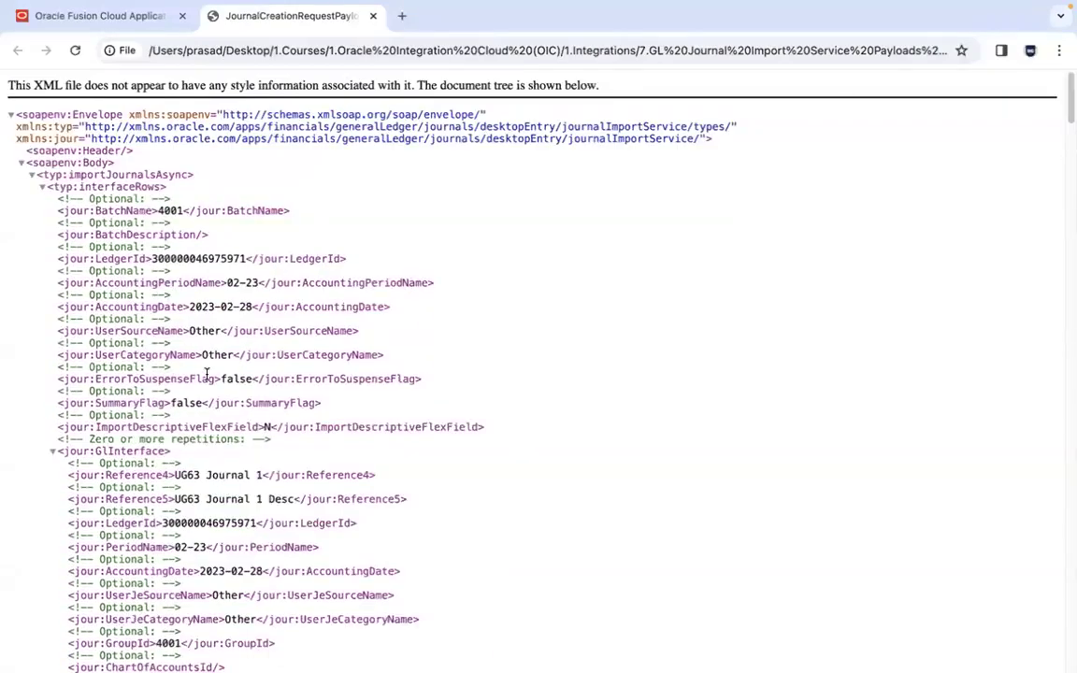
key(ctrl+Left)
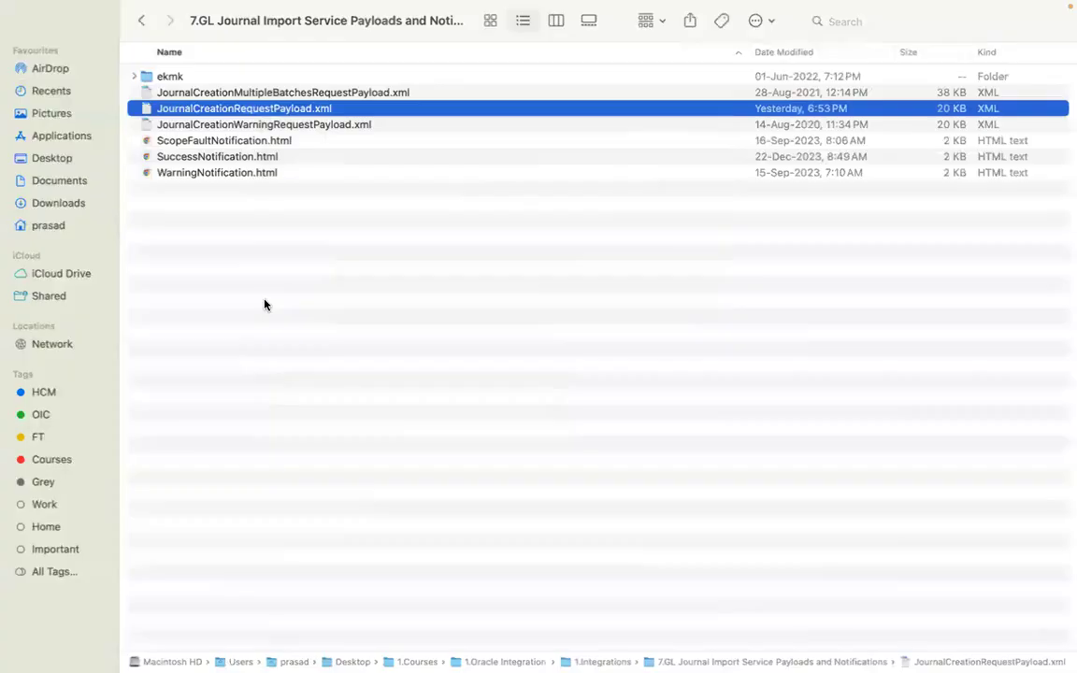
key(ctrl+Right)
key(super+Tab)
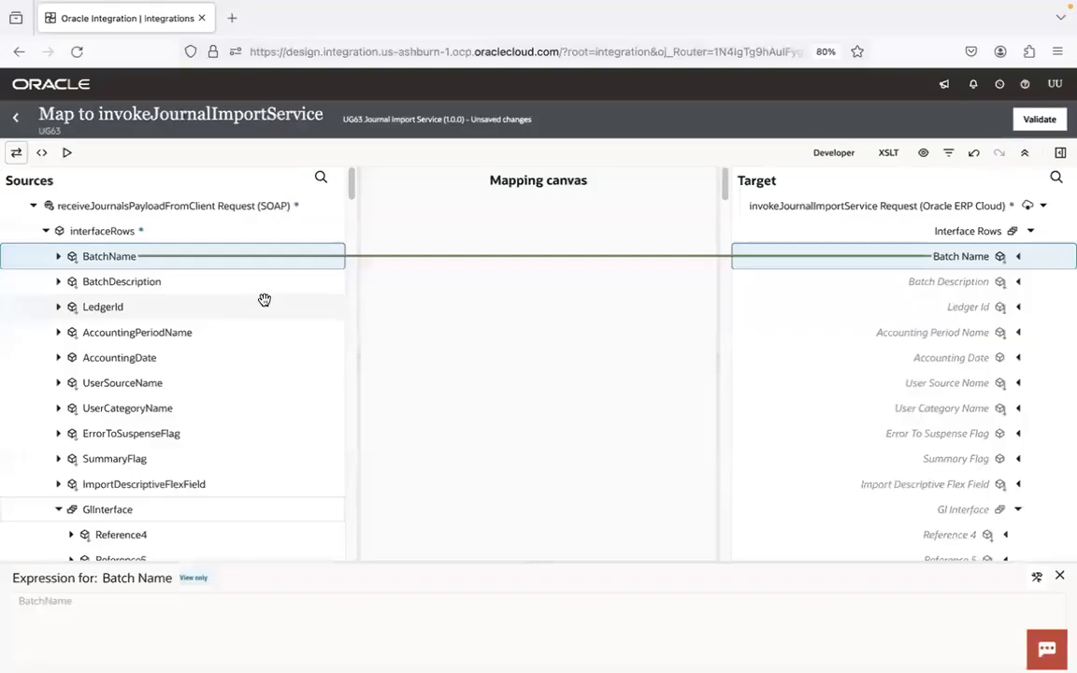
Map BatchDescription, LedgerId, AccountingPeriodName, AccountingDate, UserSourceName and UserCategoryName to their targets
drag(991, 265, 991, 278)
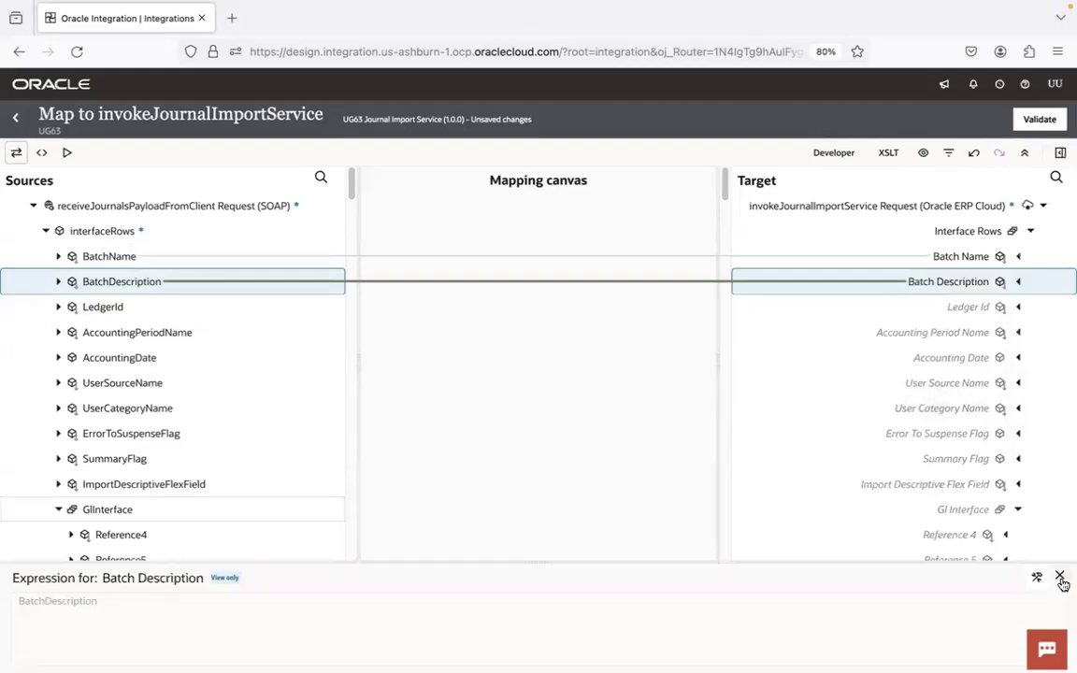
click(1060, 576)
drag(122, 306, 872, 303)
drag(167, 338, 923, 334)
drag(119, 357, 943, 360)
drag(139, 385, 963, 385)
drag(158, 412, 885, 397)
Map ErrorToSuspenseFlag, SummaryFlag, ImportDescriptiveFlexField and the GlInterface group to their matching targets
drag(212, 437, 906, 409)
drag(134, 458, 825, 402)
drag(206, 474, 854, 399)
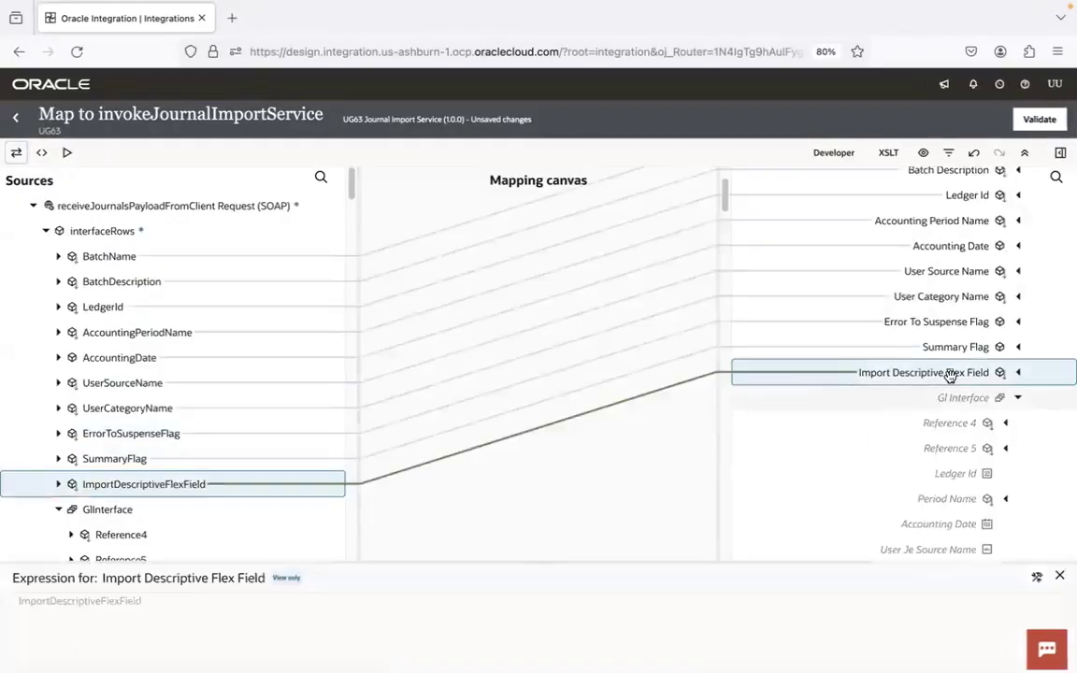
drag(351, 183, 351, 209)
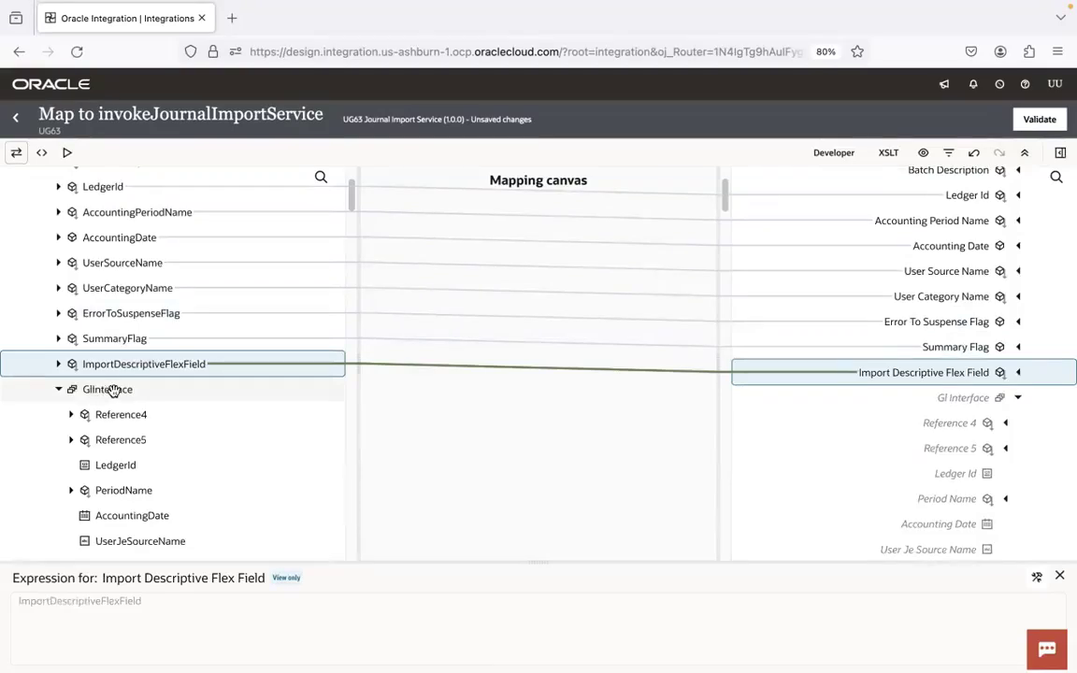
drag(116, 390, 949, 397)
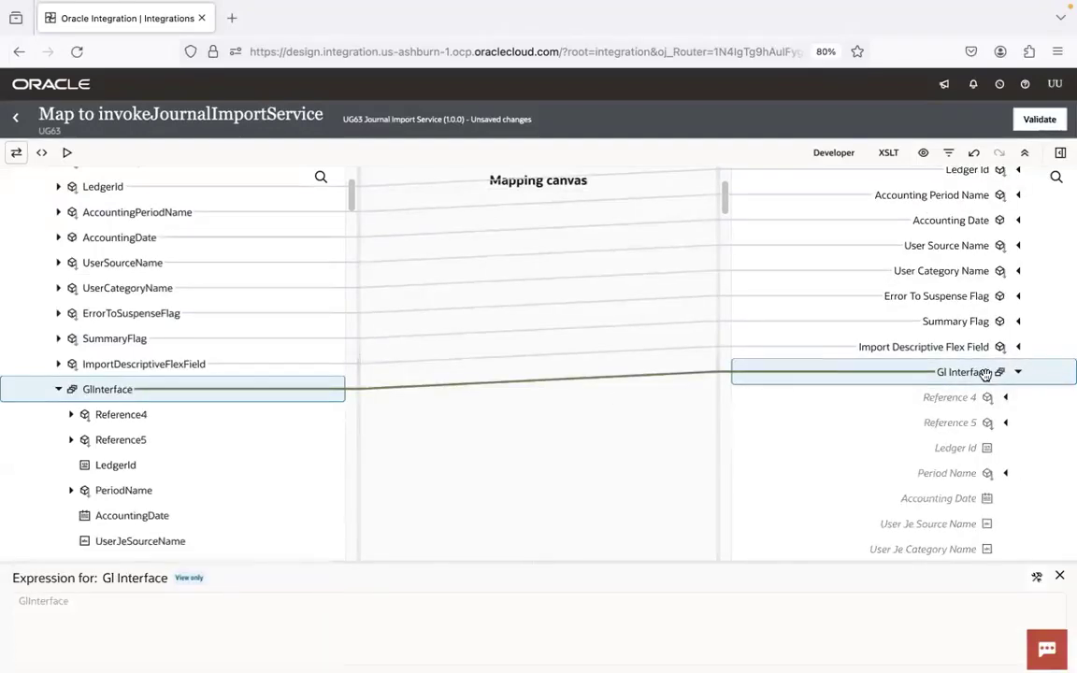
Collapse and re-expand the two jour:GlInterface blocks in the Chrome payload to compare them
key(ctrl+Left)
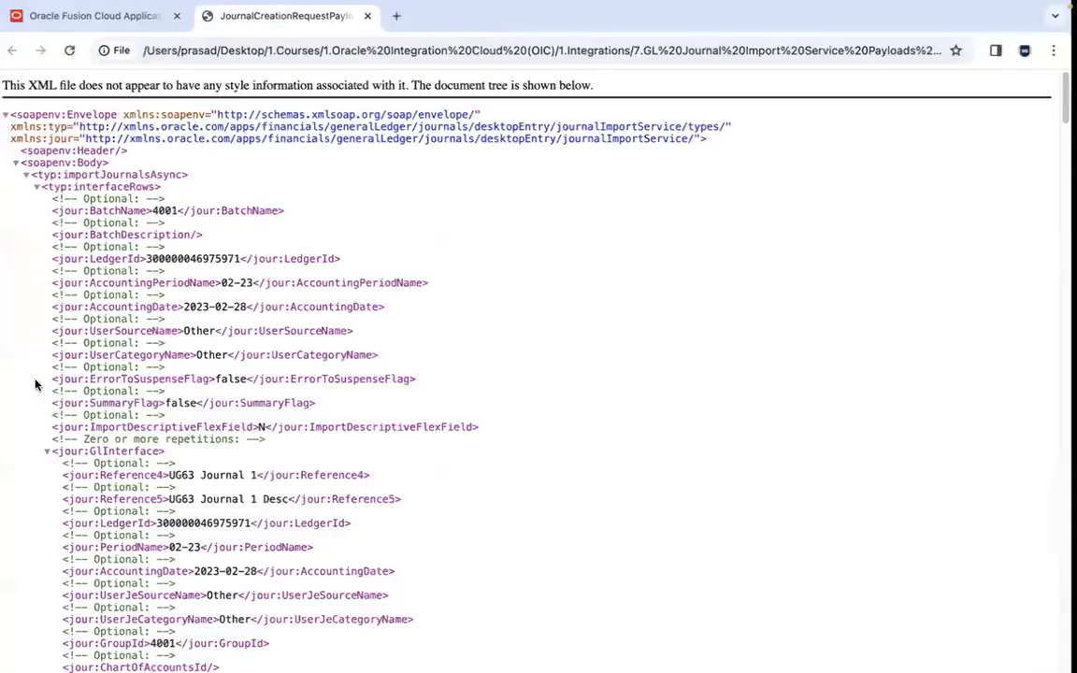
click(49, 453)
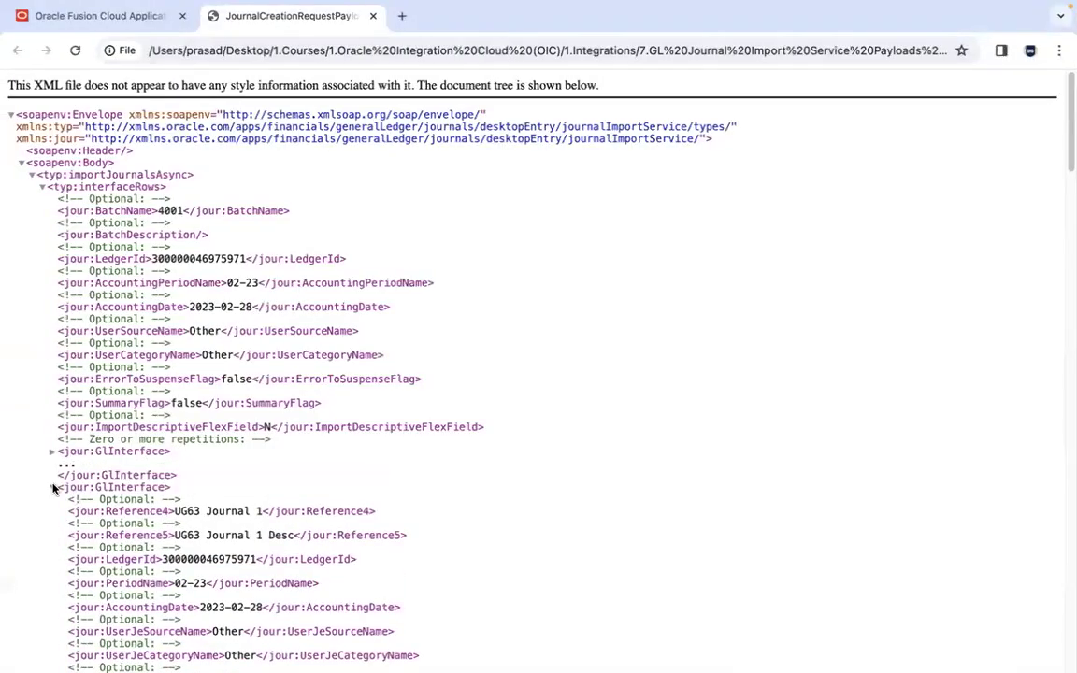
click(52, 488)
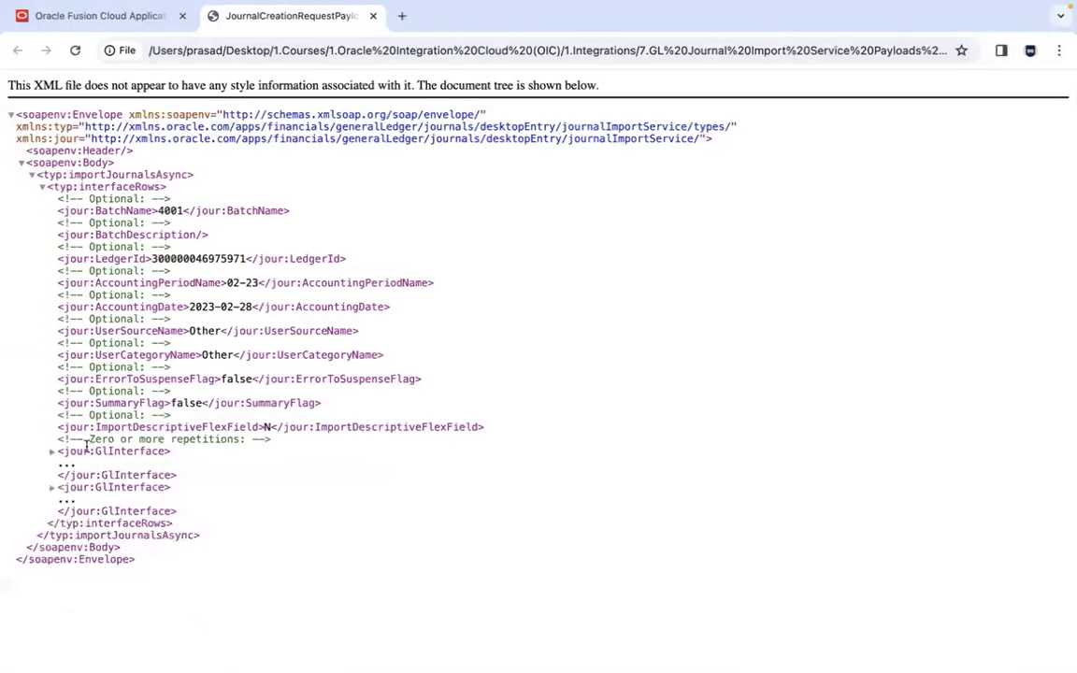
key(ctrl+Right)
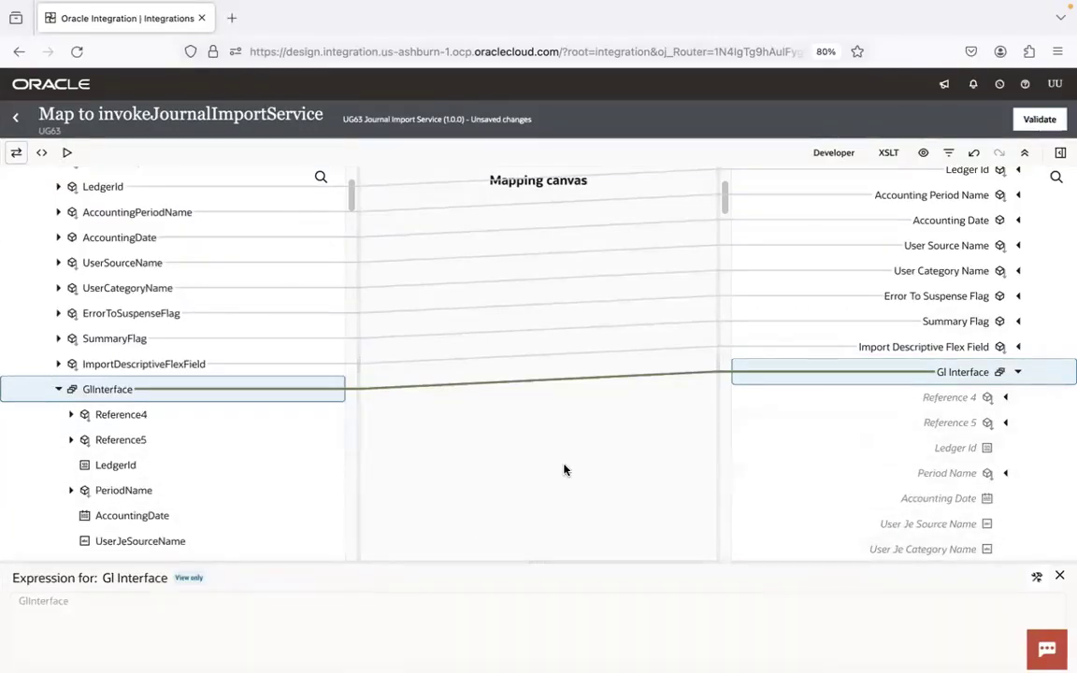
key(ctrl+Left)
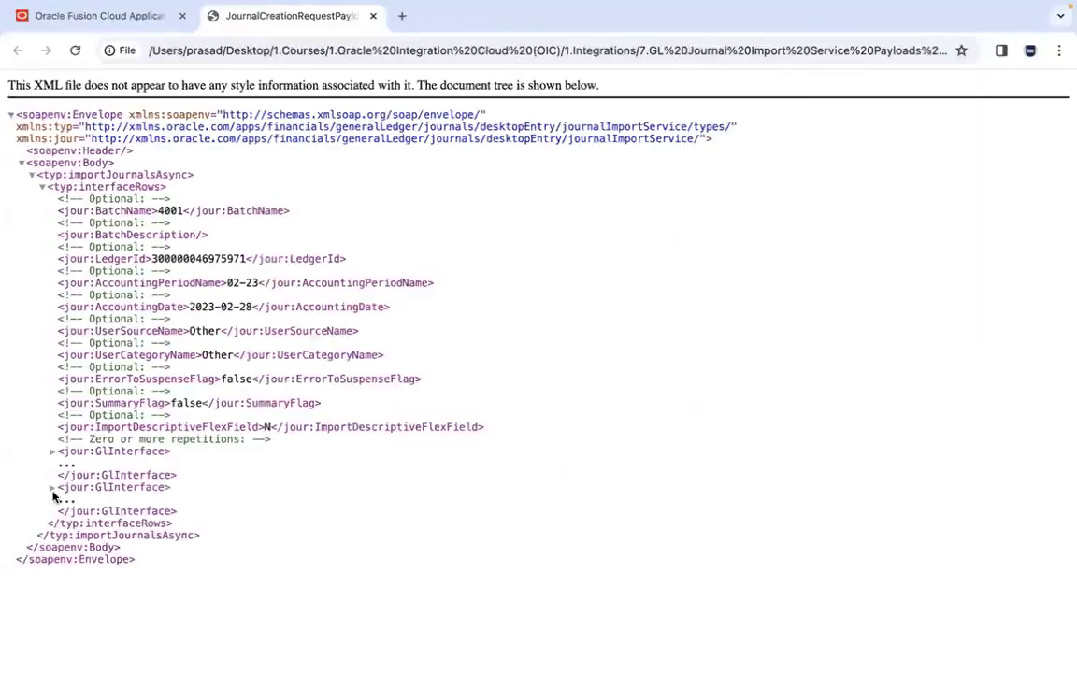
click(52, 488)
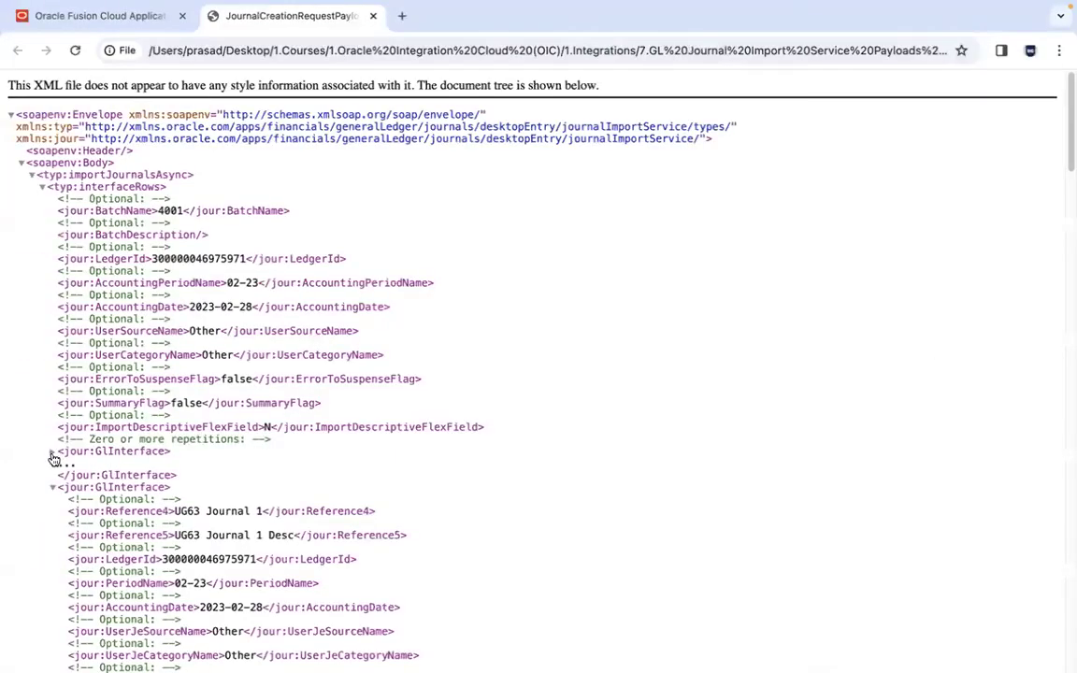
click(53, 452)
key(ctrl+Right)
Map GL interface Reference4, Reference5, LedgerId and PeriodName to their matching target fields
drag(138, 413, 977, 404)
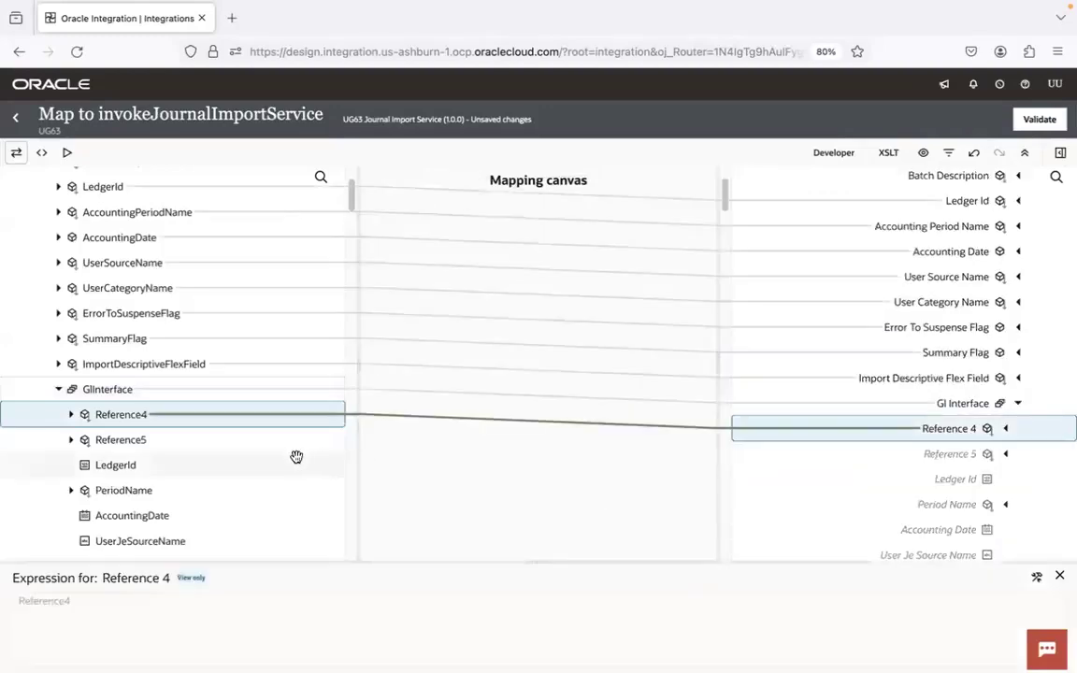
drag(137, 440, 950, 455)
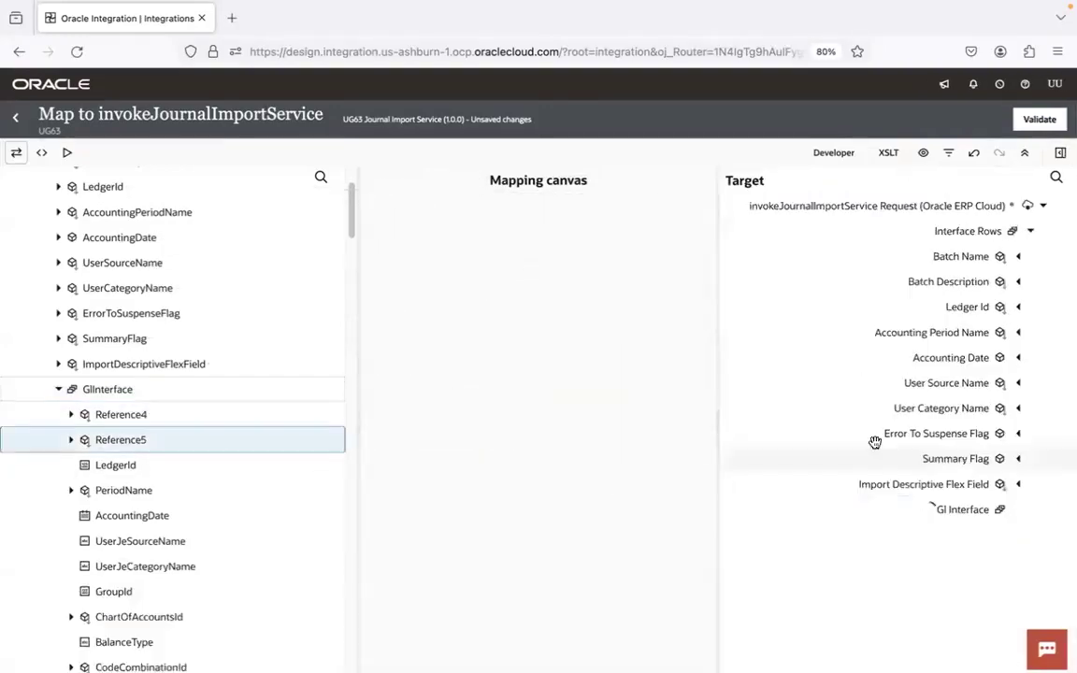
drag(96, 464, 944, 452)
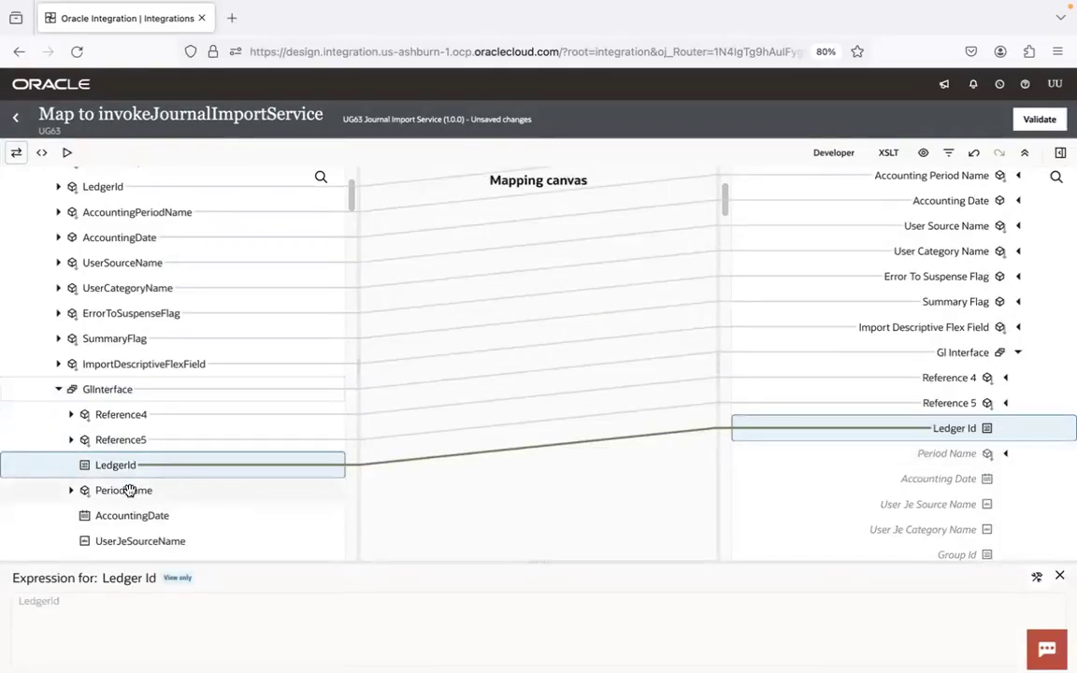
drag(129, 491, 914, 450)
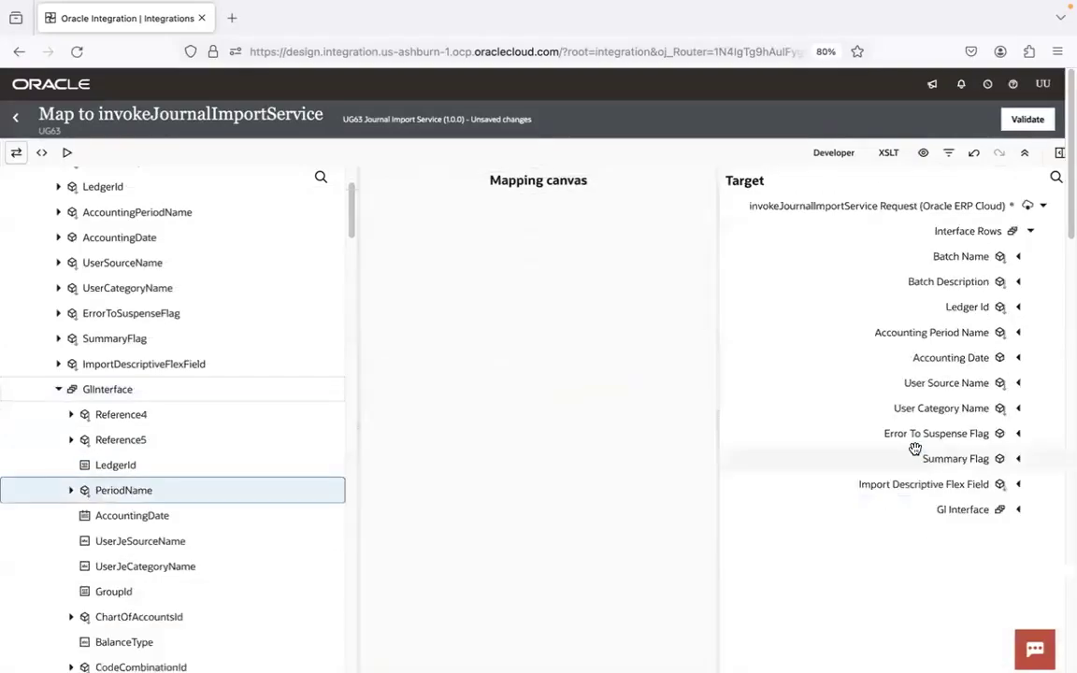
key(super+Tab)
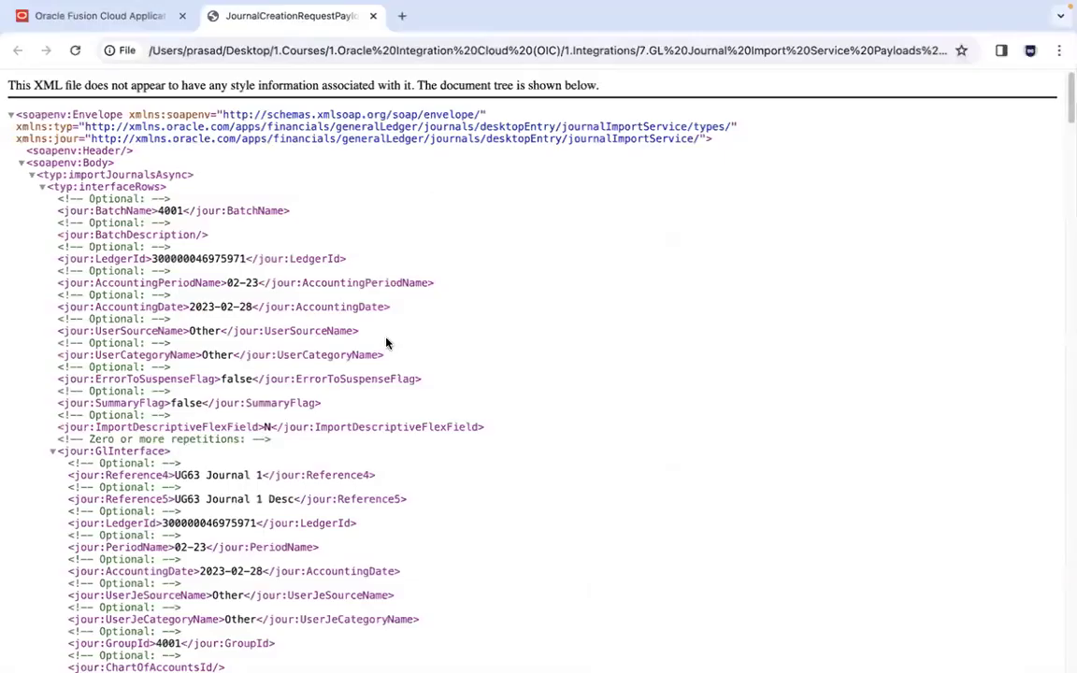
key(super+Tab)
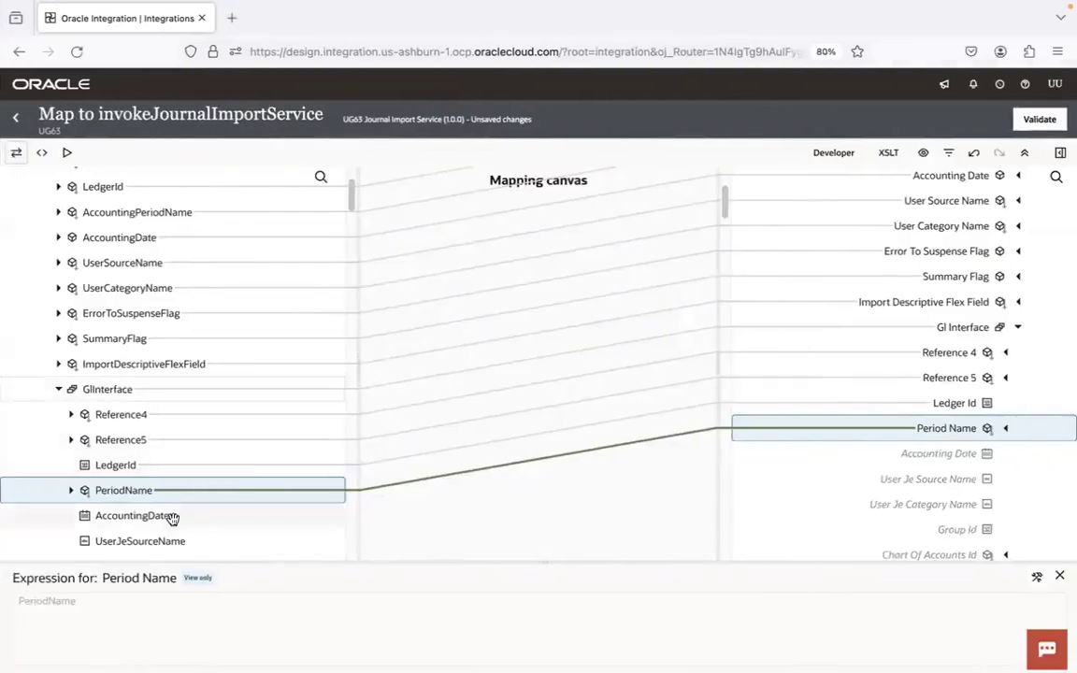
Map AccountingDate, UserJeSourceName, UserJeCategoryName and GroupId to their targets, checking the sample payload
drag(226, 512, 898, 453)
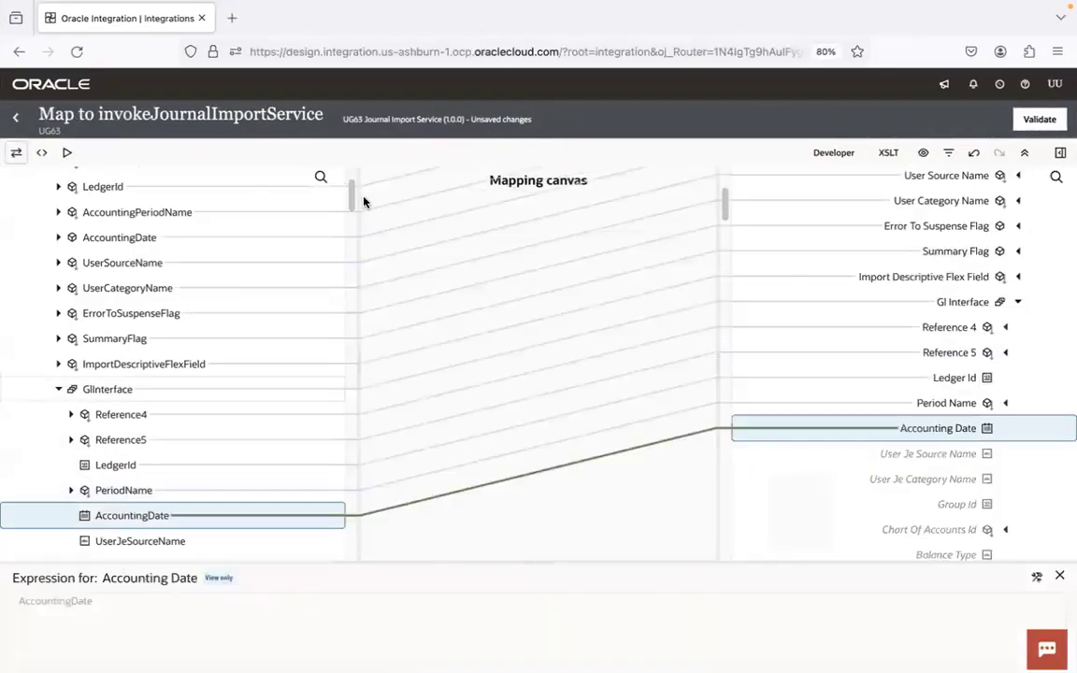
drag(351, 201, 352, 212)
drag(233, 386, 926, 455)
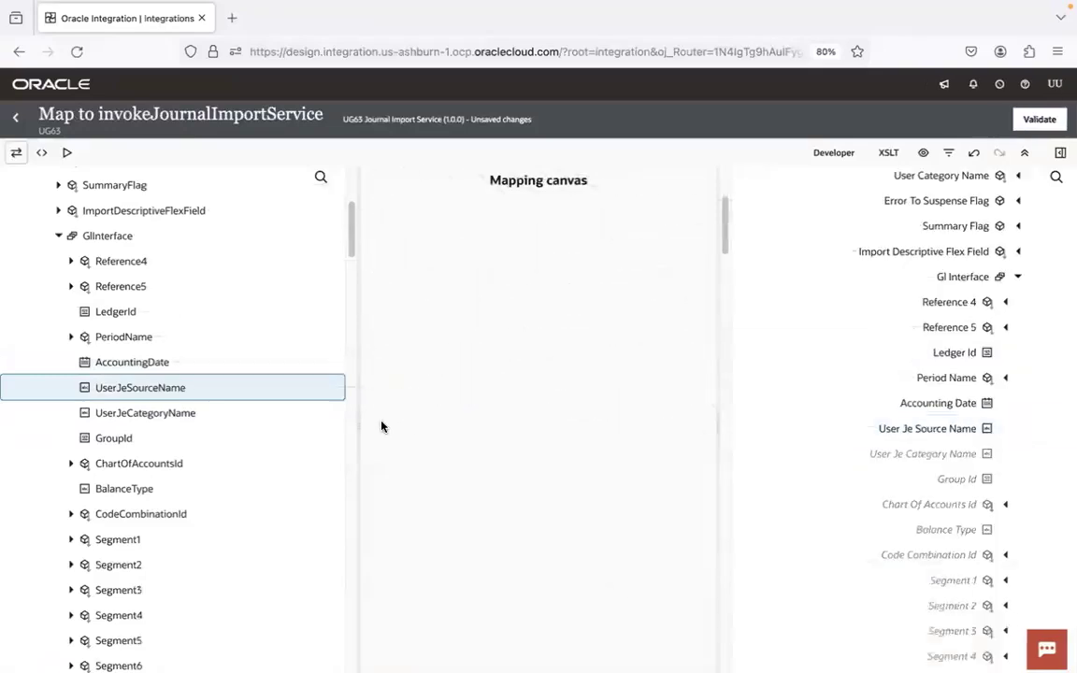
drag(176, 413, 889, 453)
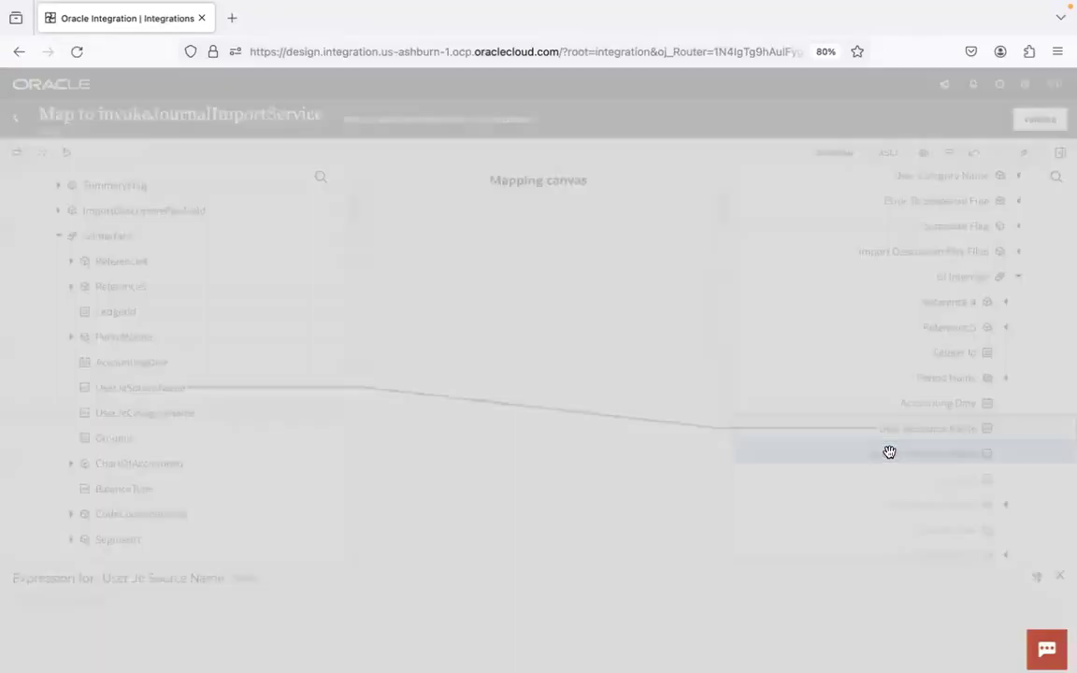
drag(493, 459, 928, 451)
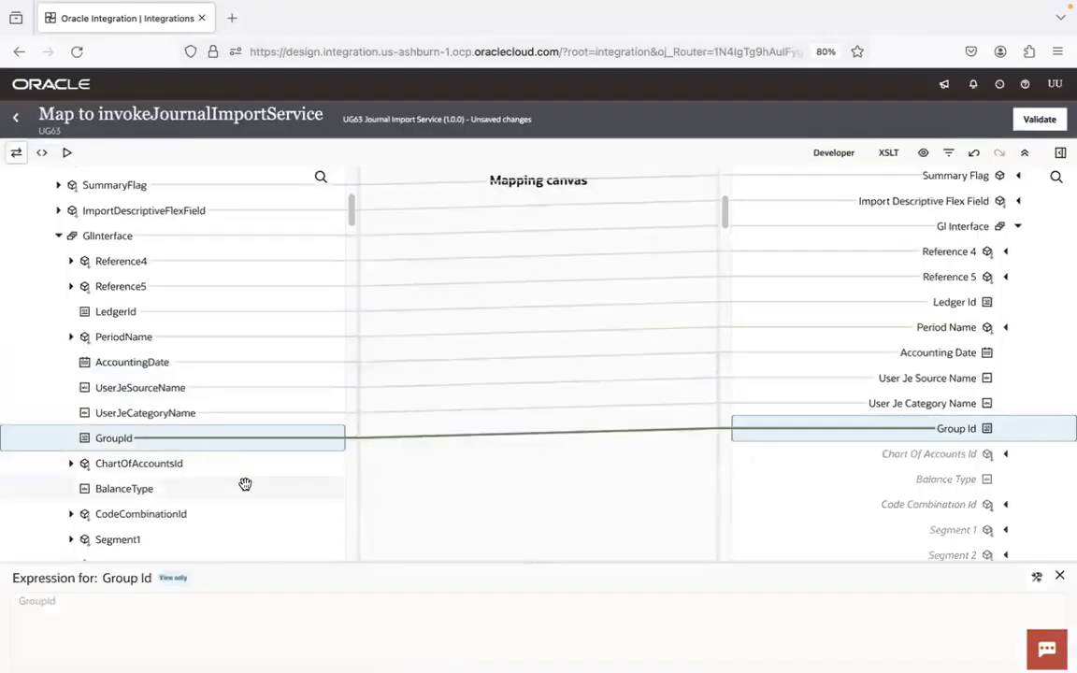
key(alt+Tab)
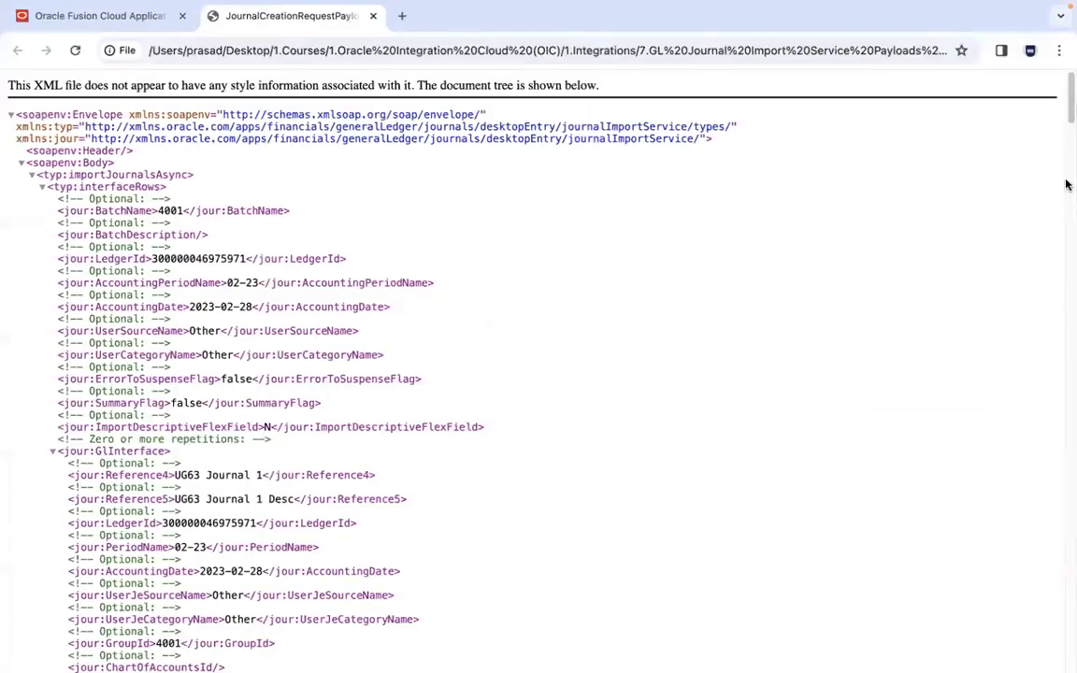
drag(1068, 96, 1068, 142)
key(alt+Tab)
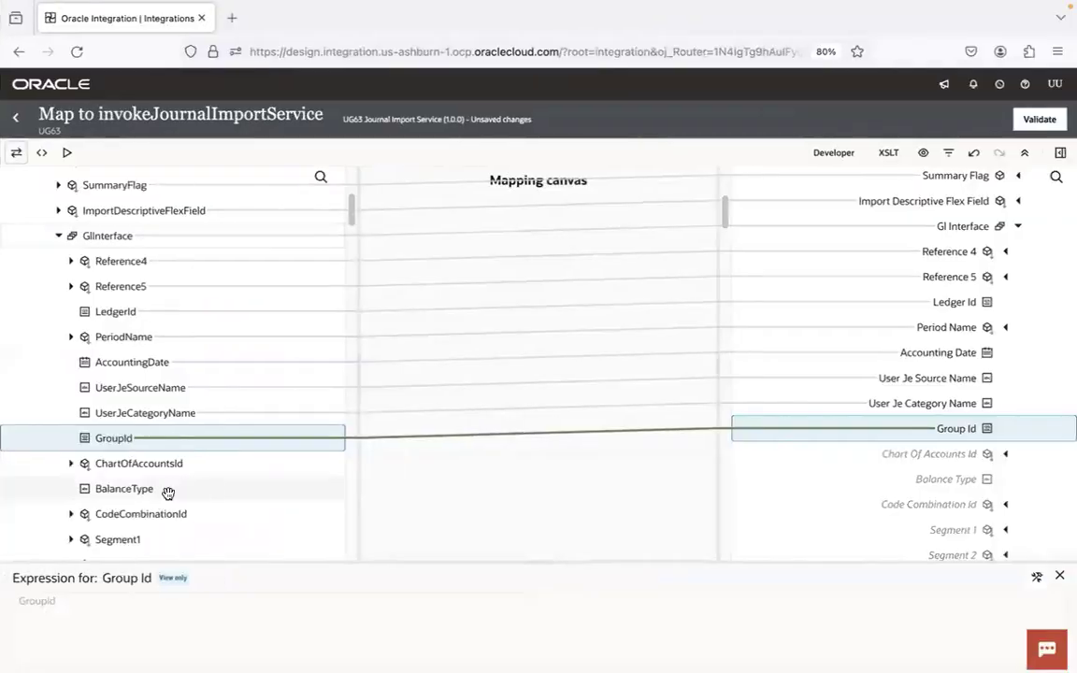
Map BalanceType and Segment1 through Segment4 to their matching target fields
drag(192, 491, 975, 475)
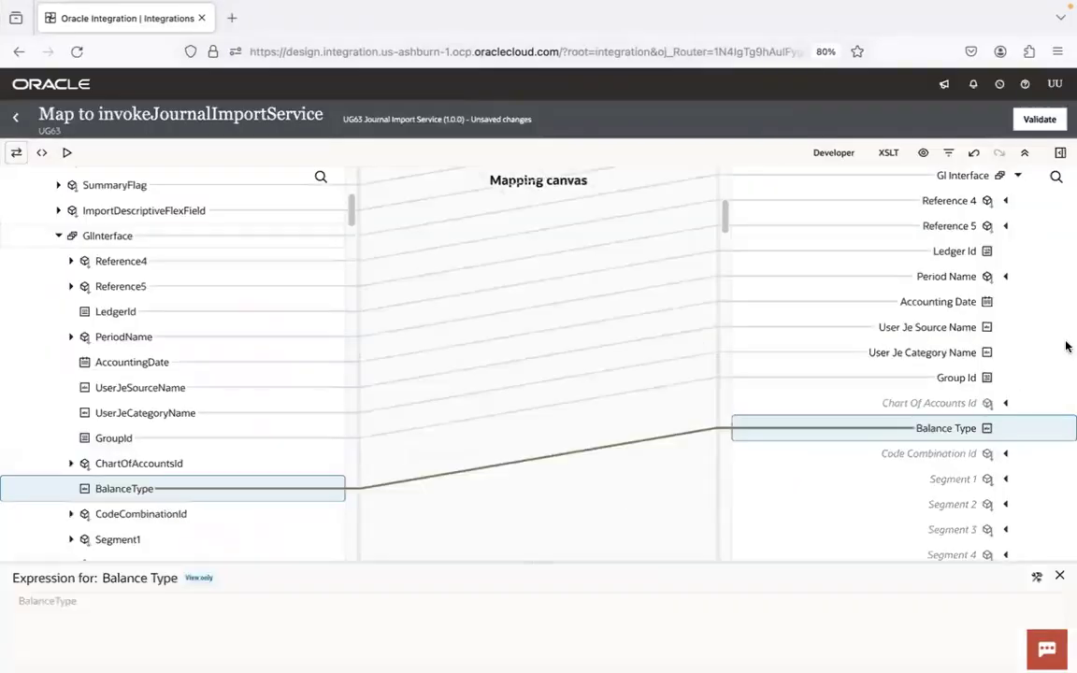
drag(352, 218, 373, 239)
drag(727, 221, 728, 232)
drag(728, 230, 727, 232)
drag(118, 336, 933, 340)
drag(129, 359, 926, 450)
drag(119, 385, 914, 444)
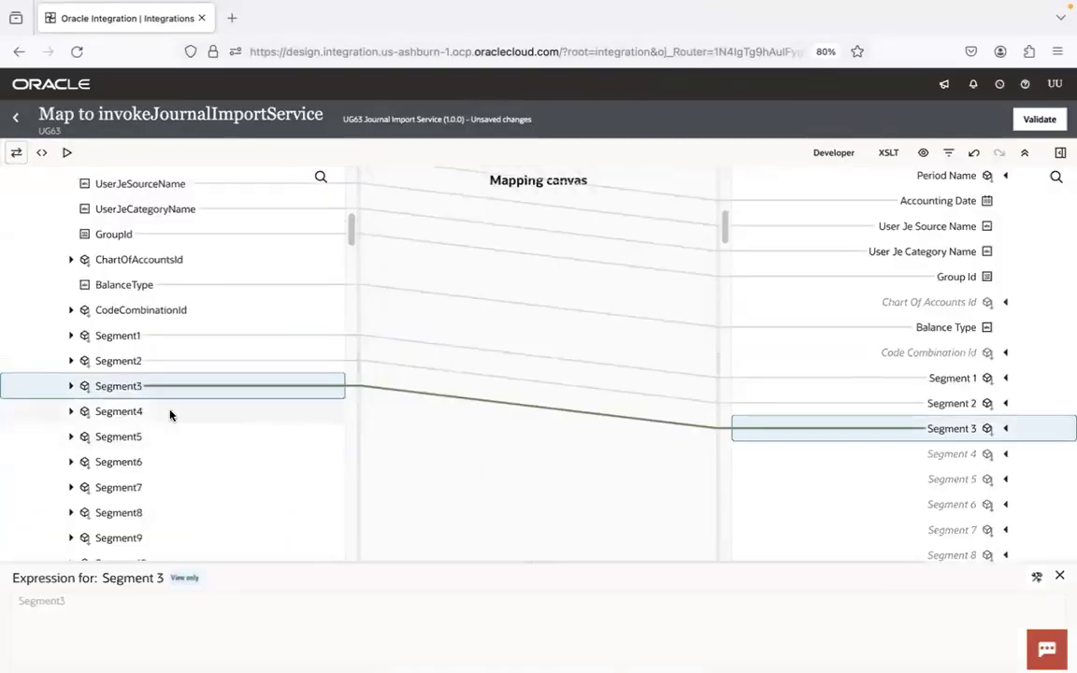
drag(136, 409, 957, 454)
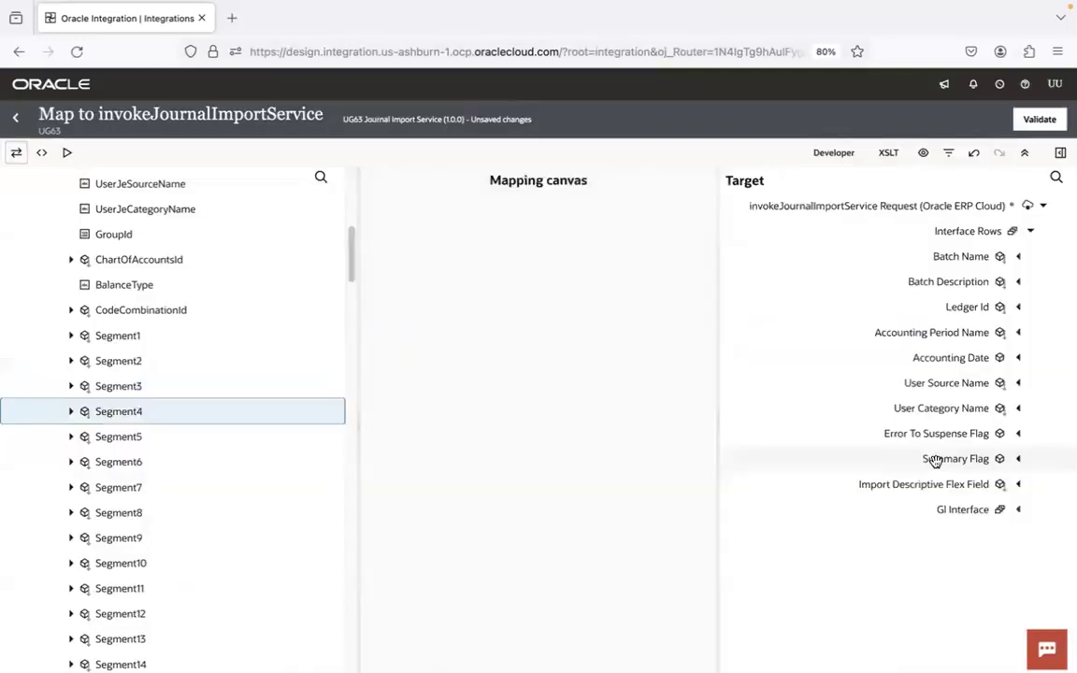
Map Segment5 through Segment8 to their targets and check segment values in the payload
drag(132, 435, 956, 457)
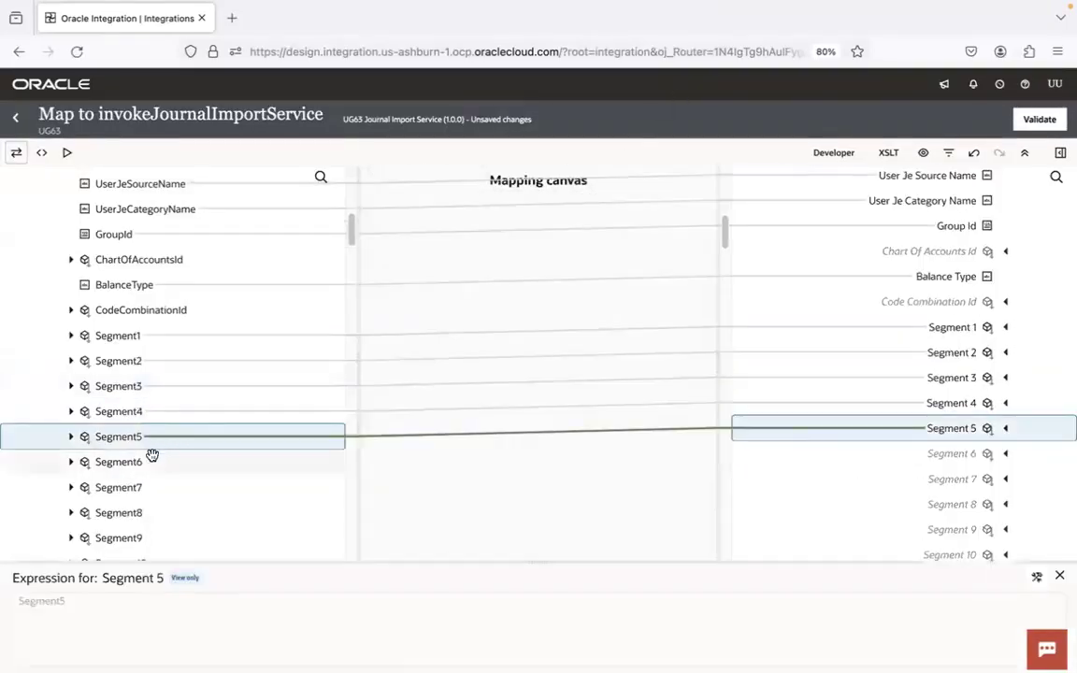
drag(595, 467, 916, 455)
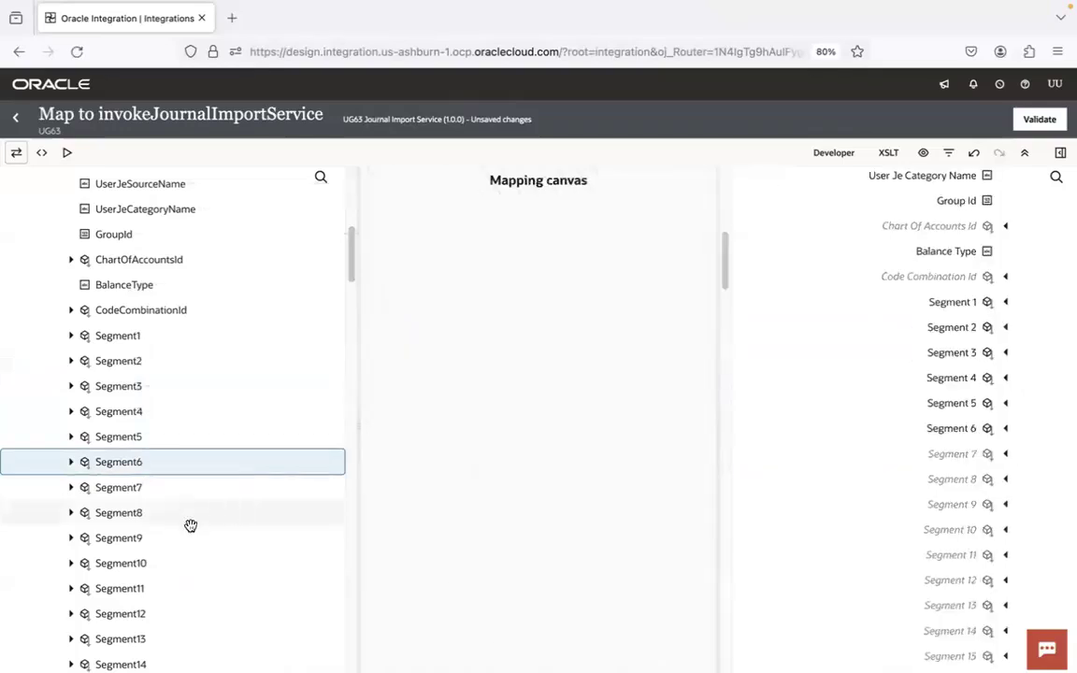
drag(125, 487, 917, 449)
drag(105, 513, 945, 455)
key(ctrl+Right)
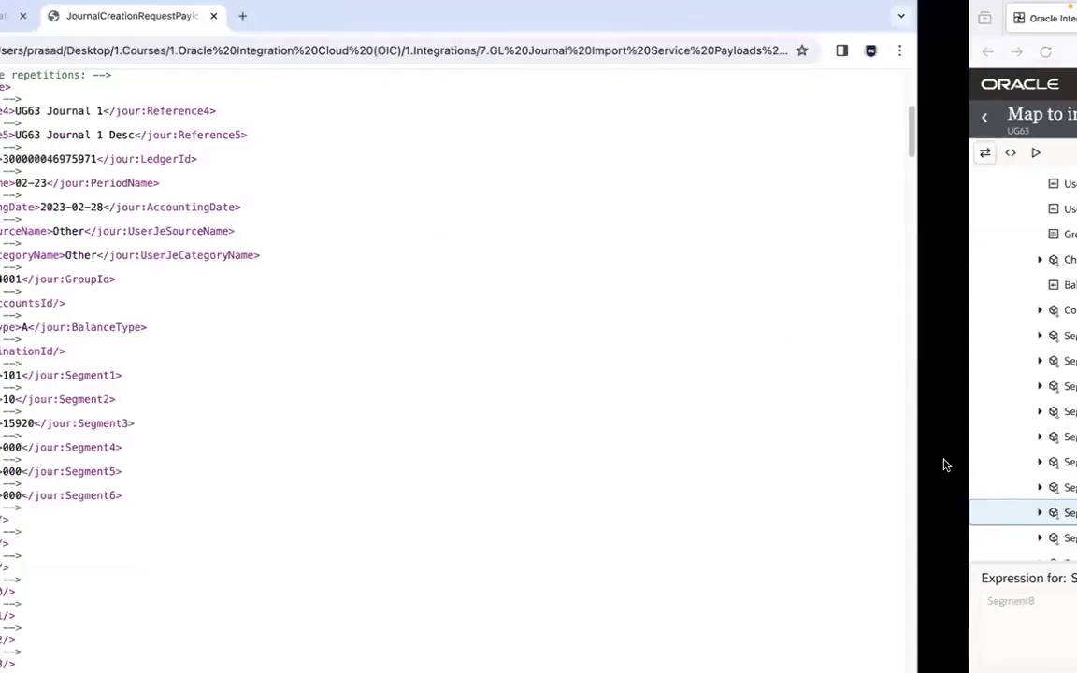
drag(1069, 142, 1069, 213)
key(ctrl+Left)
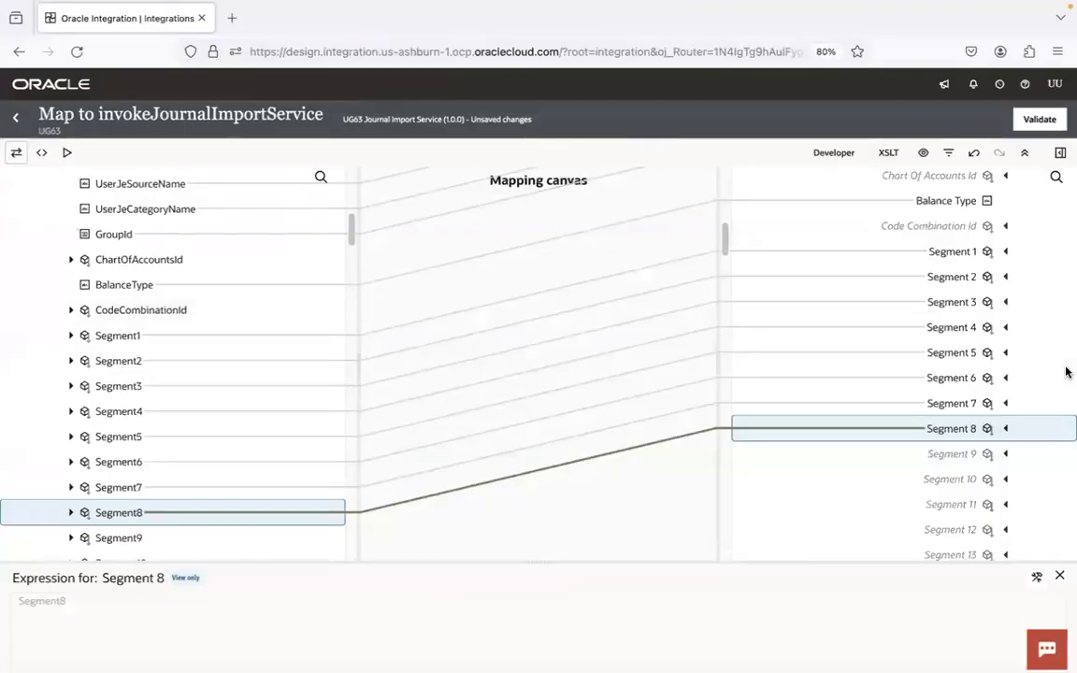
drag(724, 236, 724, 329)
drag(348, 222, 352, 304)
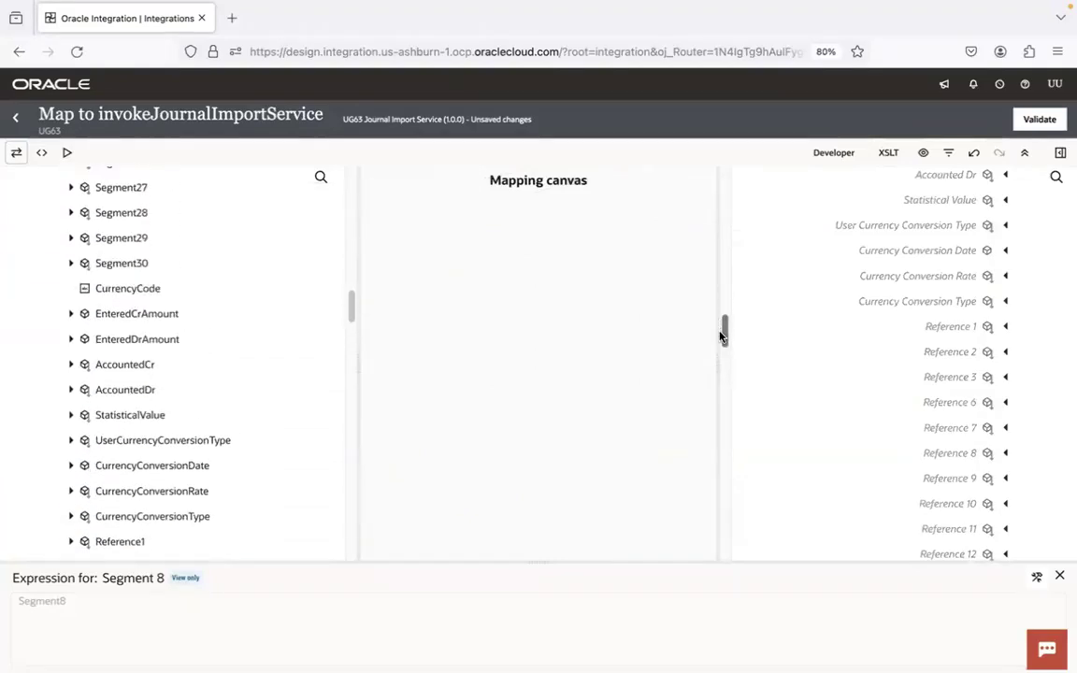
drag(724, 336, 757, 315)
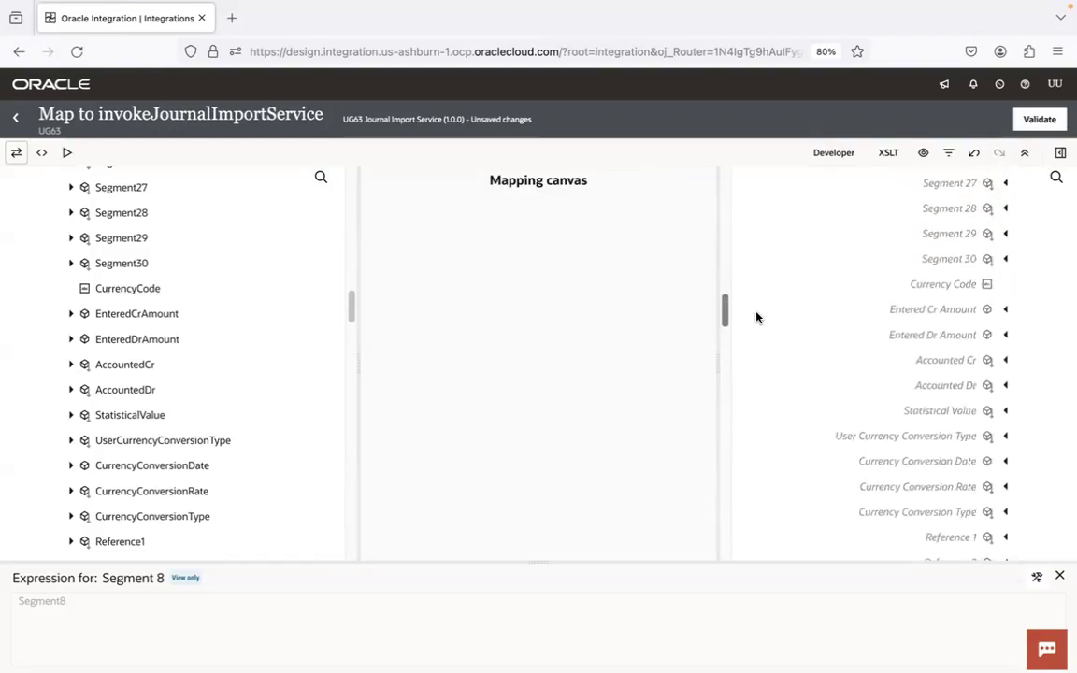
Map CurrencyCode, EnteredCrAmount, EnteredDrAmount, AccountedCr and AccountedDr to their matching targets
drag(151, 286, 965, 284)
drag(168, 315, 877, 455)
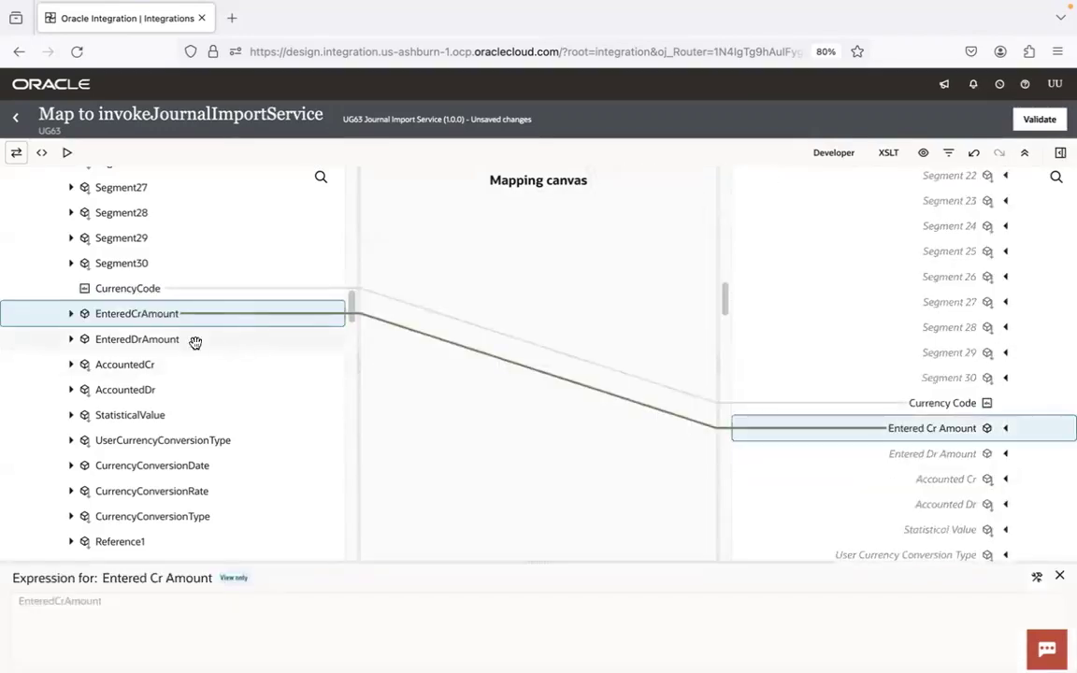
drag(167, 339, 833, 451)
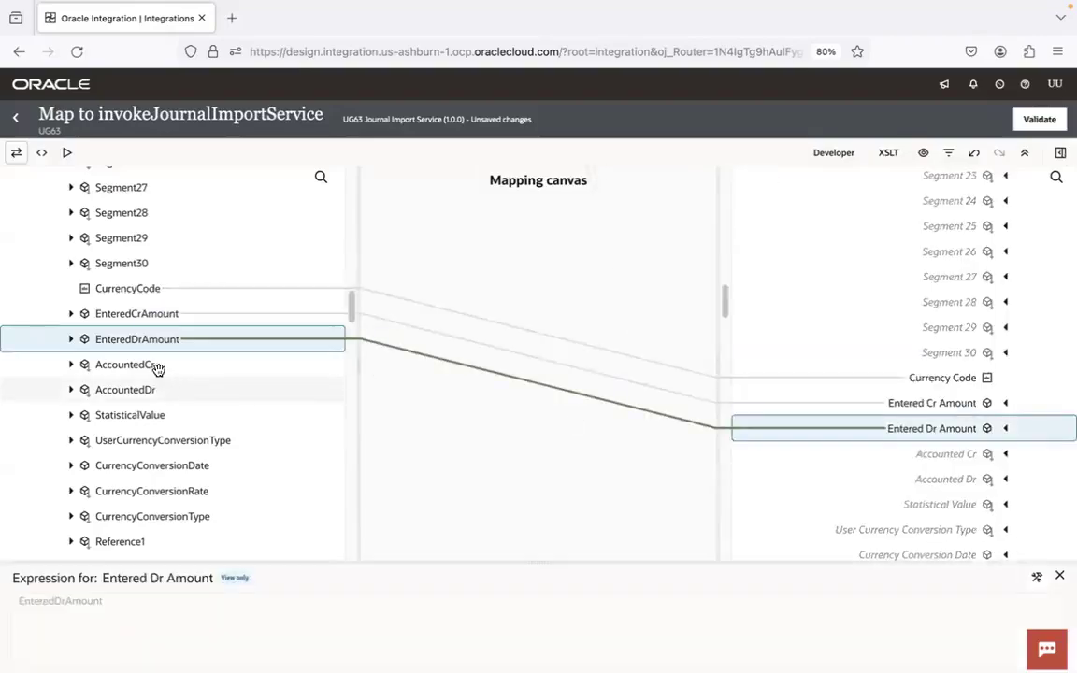
drag(142, 364, 866, 450)
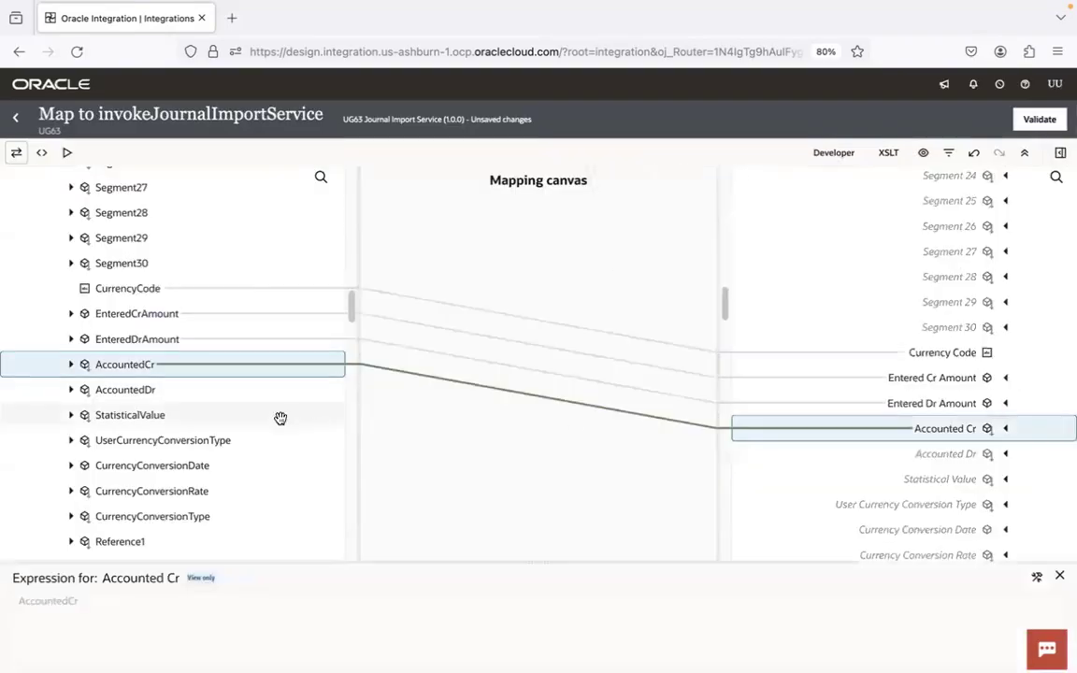
drag(142, 389, 928, 464)
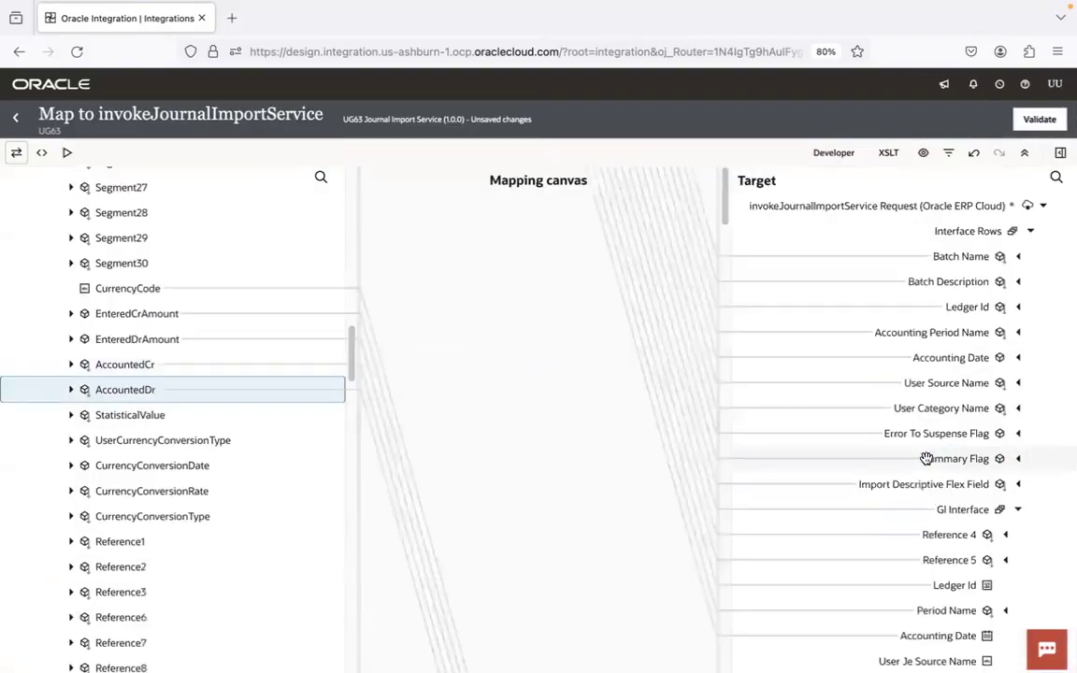
key(ctrl+Left)
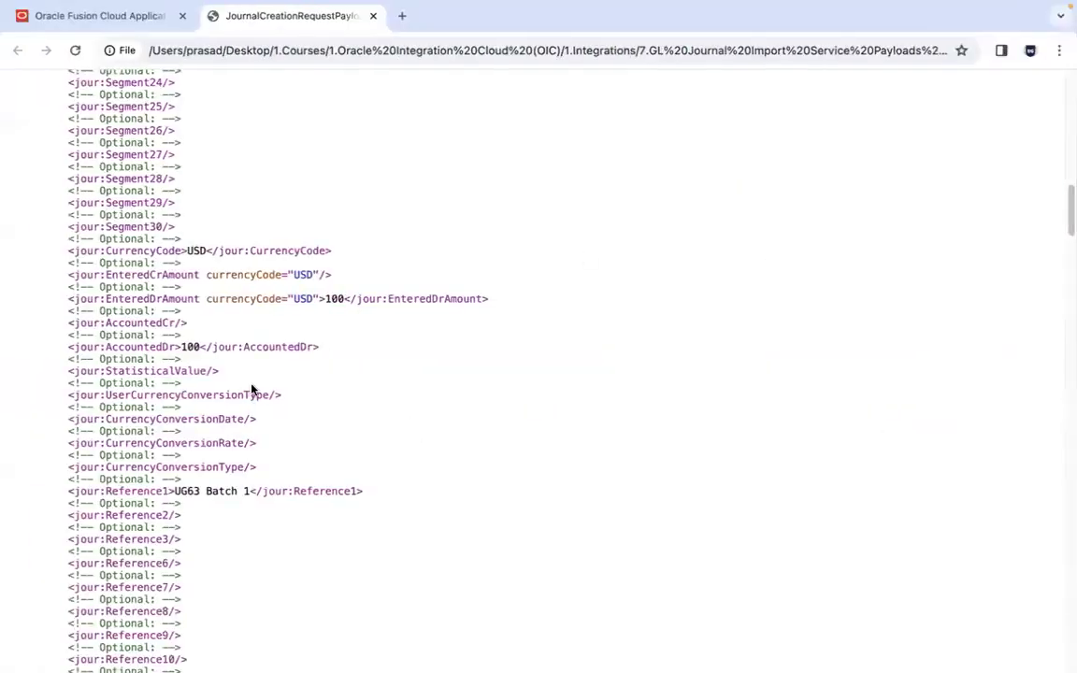
key(ctrl+Right)
Map Reference1 and Status to their targets after checking the remaining payload fields
mouse_move(352, 303)
mouse_down()
mouse_move(350, 345)
mouse_move(358, 303)
mouse_move(358, 312)
mouse_up()
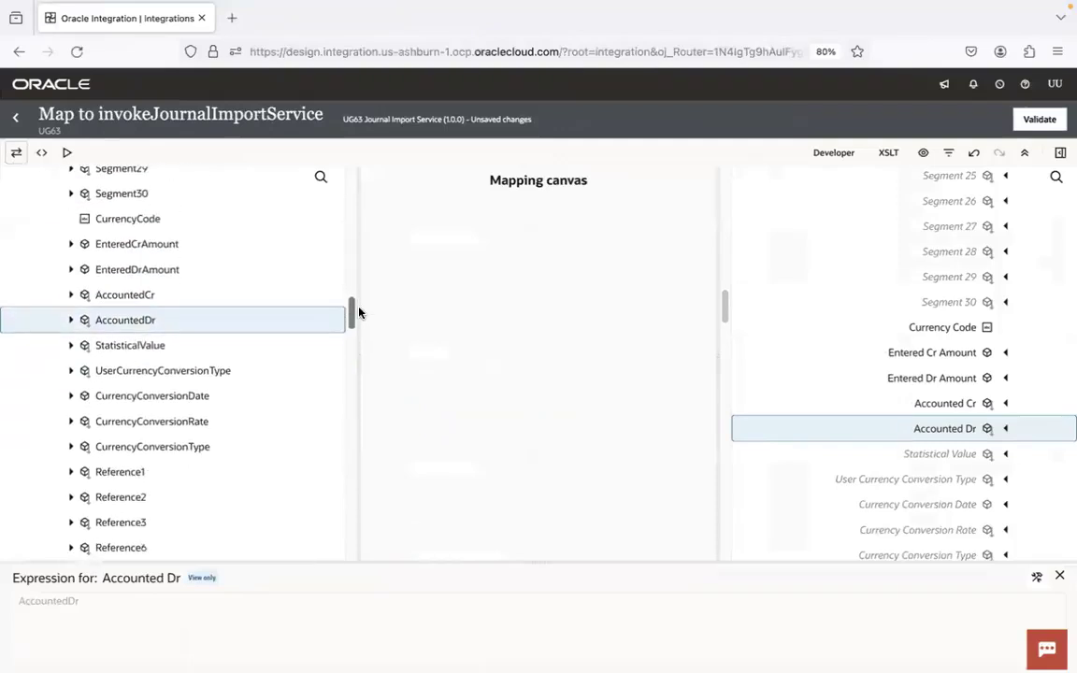
drag(724, 298, 726, 320)
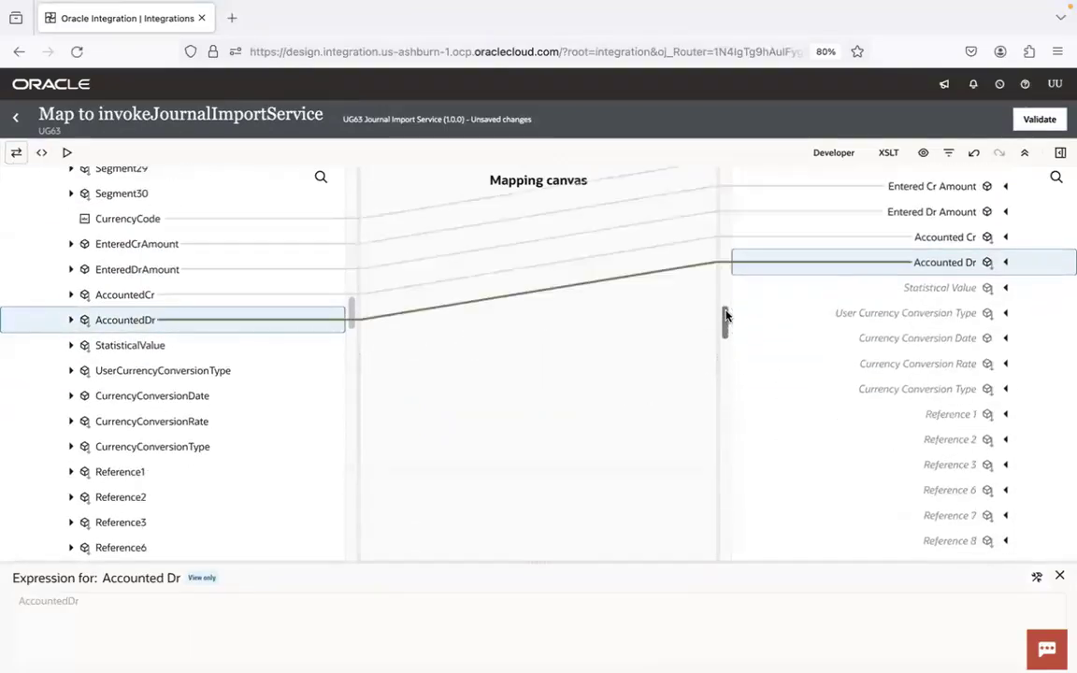
drag(131, 474, 946, 420)
key(ctrl+Left)
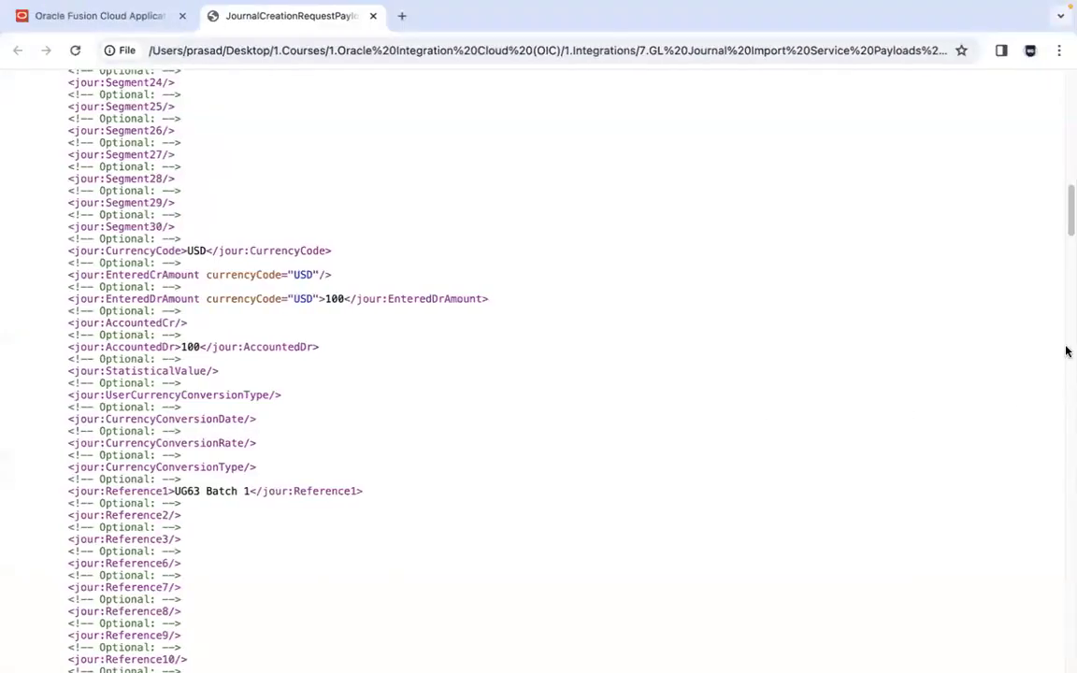
drag(1067, 213, 1067, 378)
key(ctrl+Right)
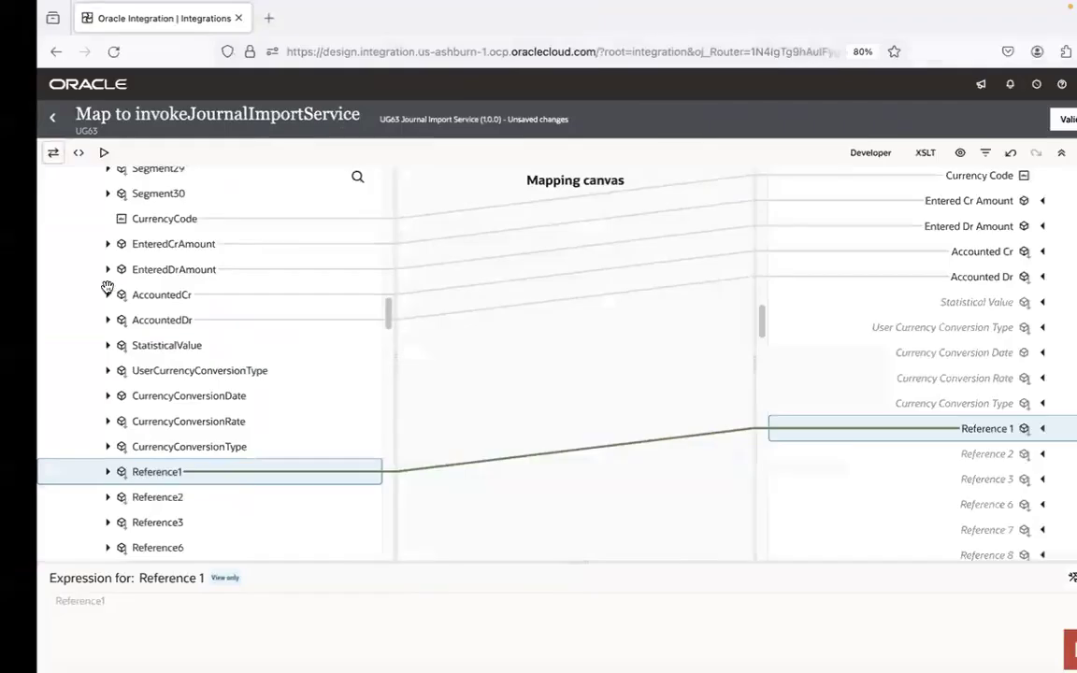
key(ctrl+Left)
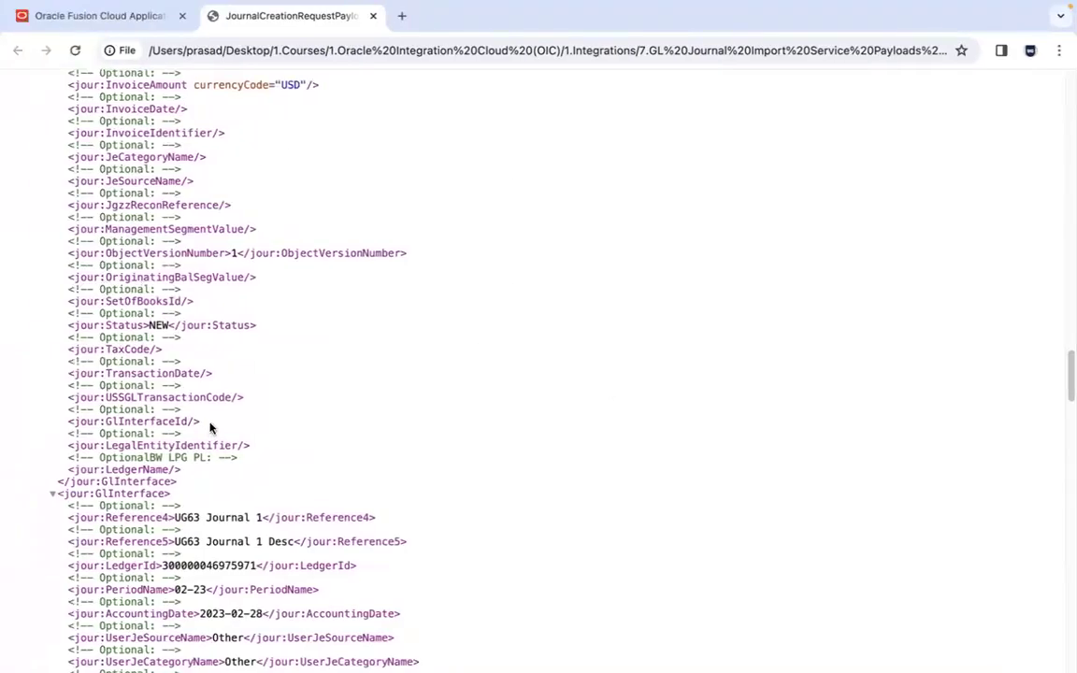
key(ctrl+Right)
drag(356, 308, 363, 484)
drag(724, 317, 721, 486)
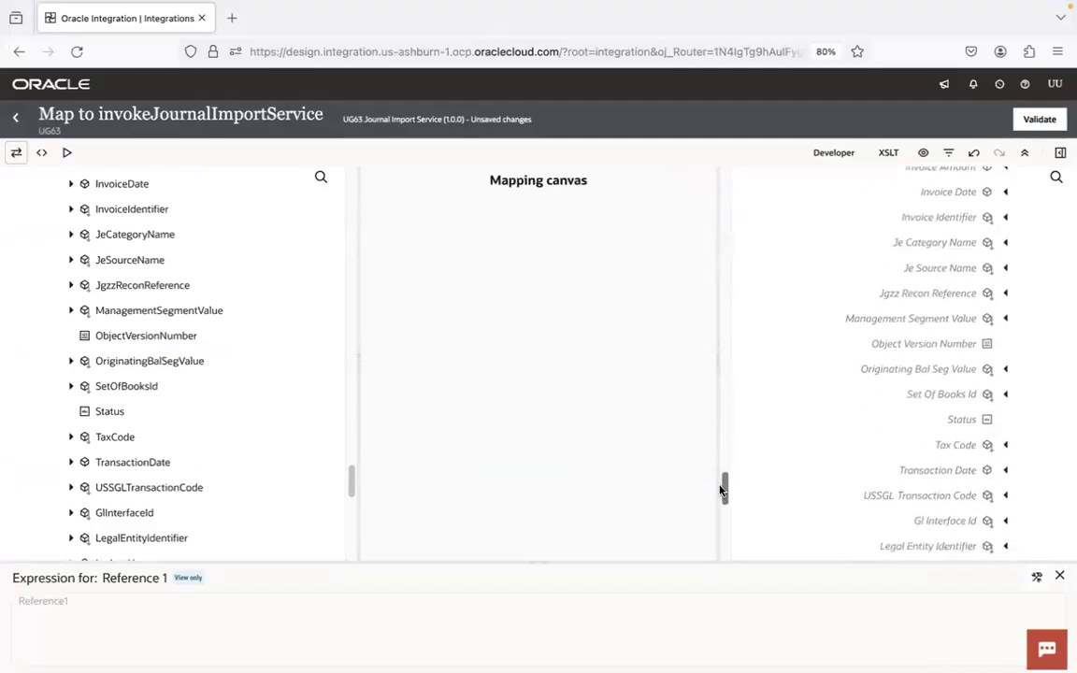
drag(108, 412, 1064, 406)
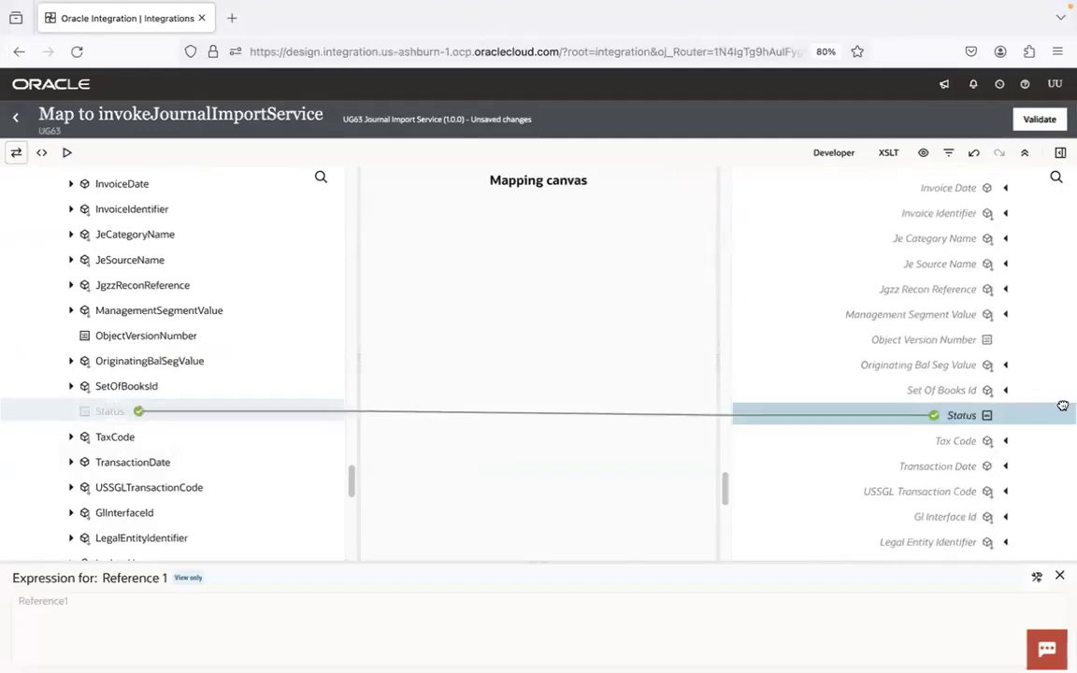
Validate the completed mapping, return to the integration flow and save the integration
click(1040, 118)
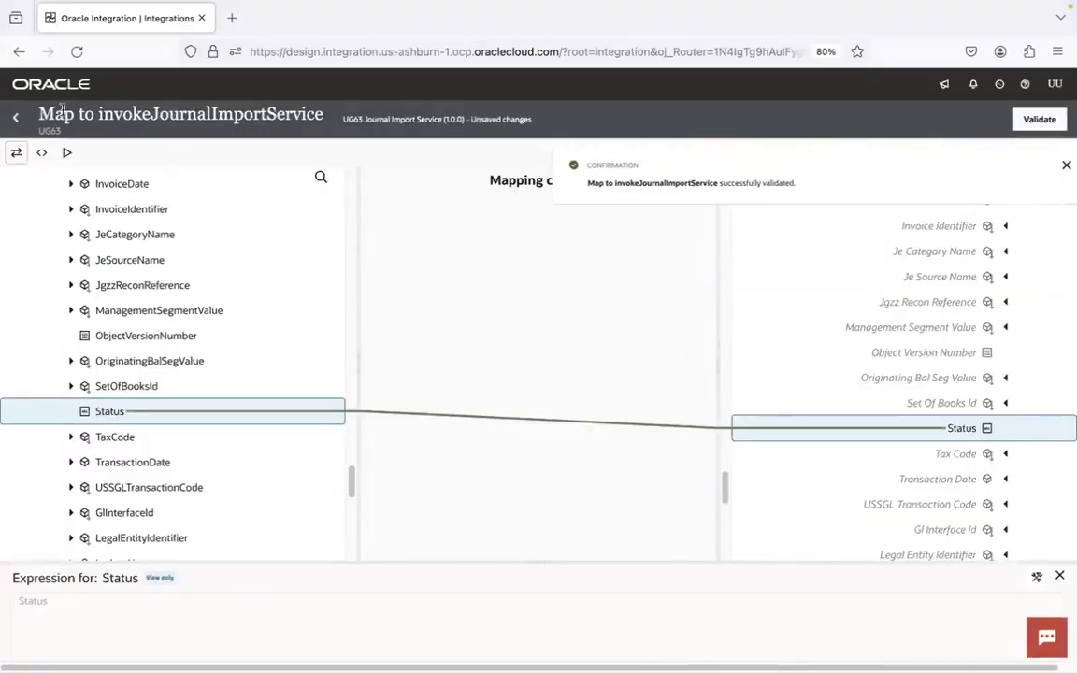
click(16, 119)
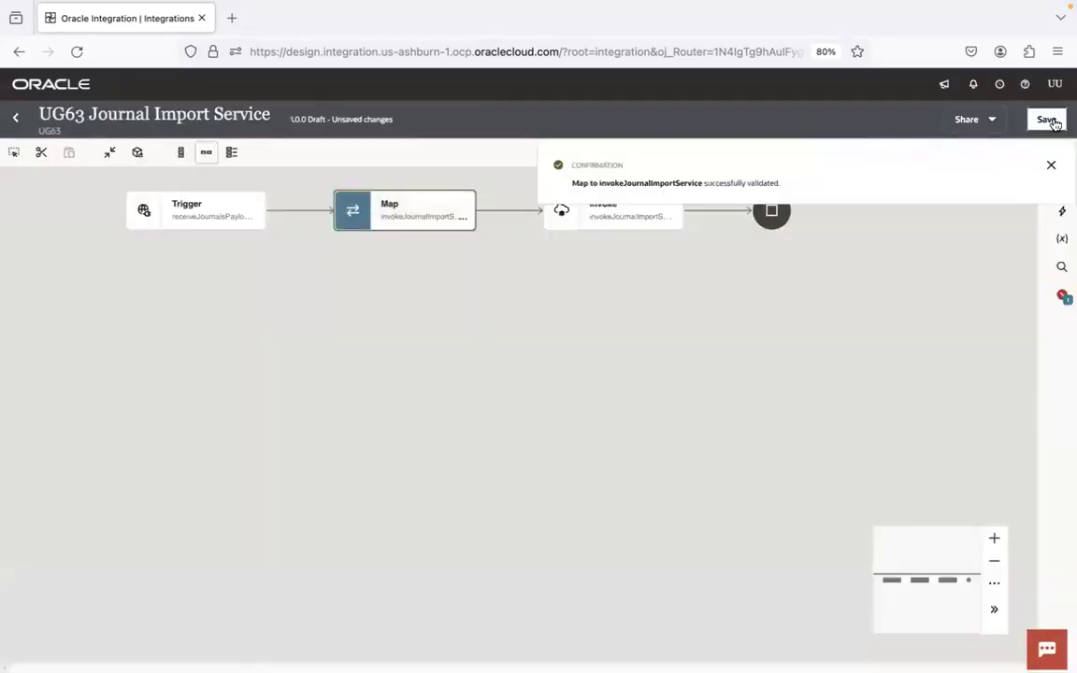
click(1047, 119)
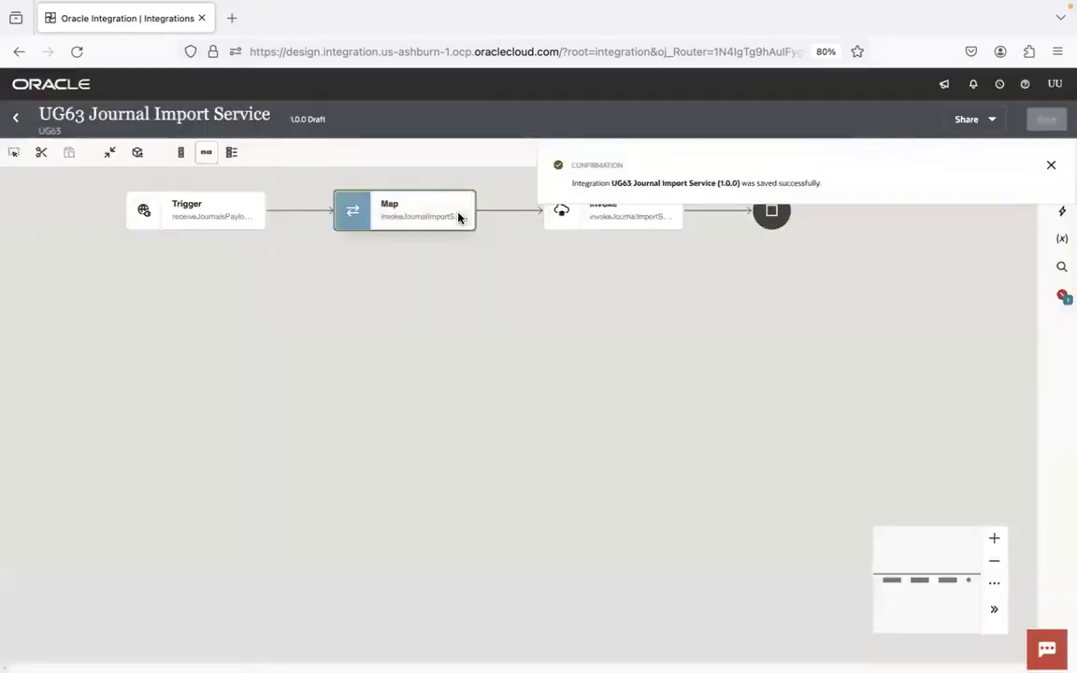
Reopen the invokeJournalImportService map via Edit and dismiss the saved-successfully message
click(459, 217)
click(496, 250)
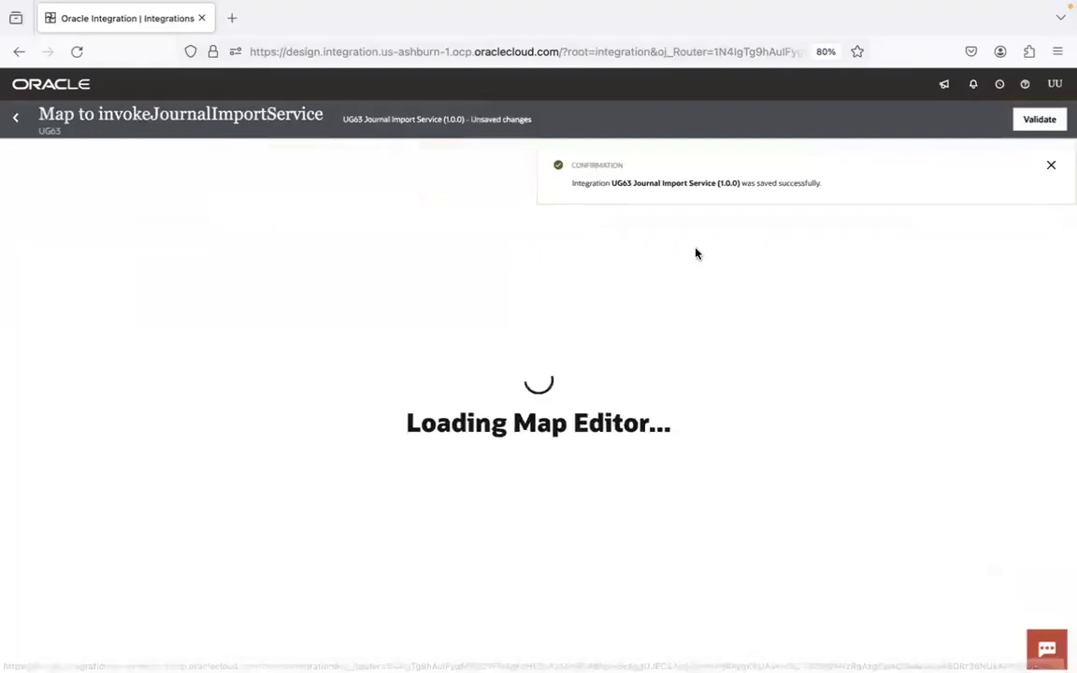
click(1051, 164)
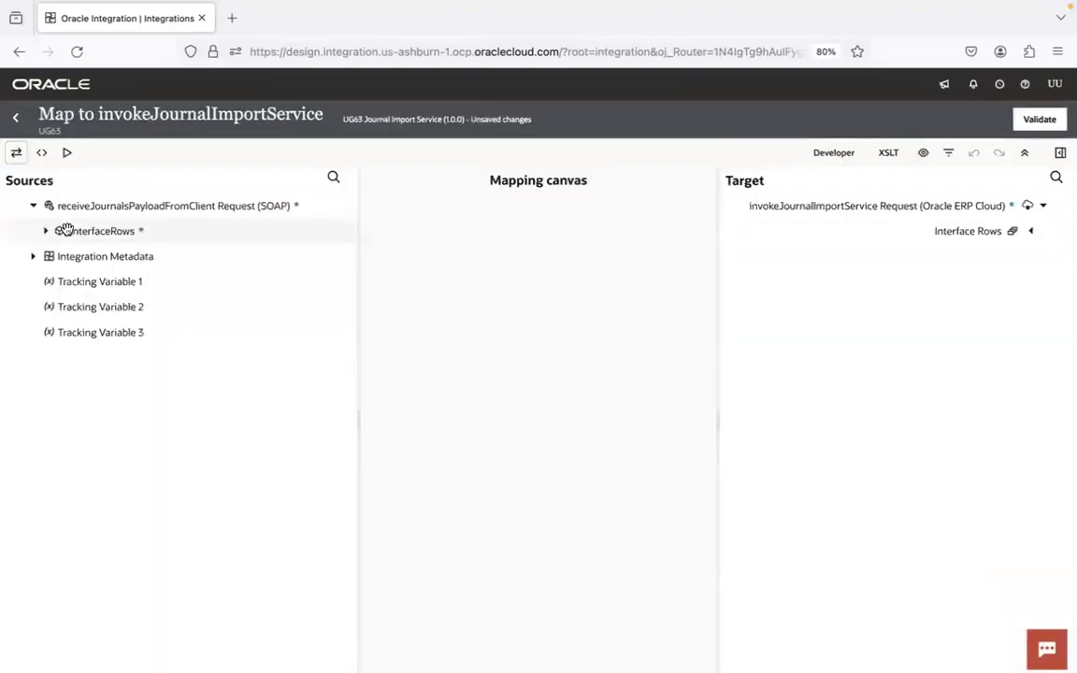
Switch the mapper to XSLT and expand interfaceRows, Interface Rows, for-each and GlInterface
click(888, 152)
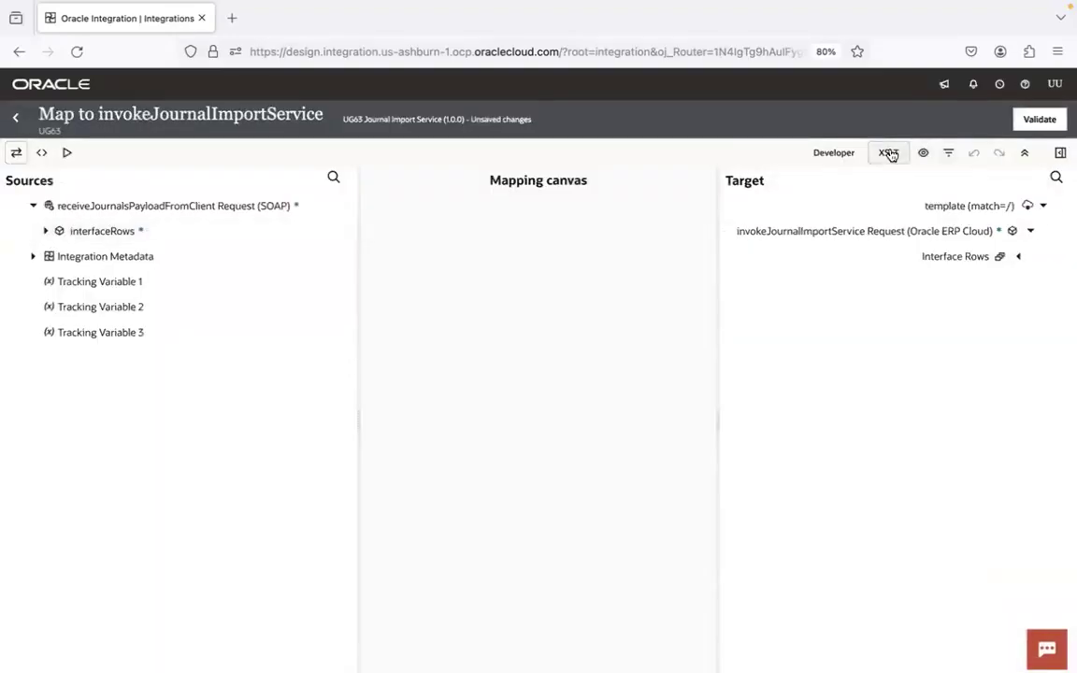
click(45, 231)
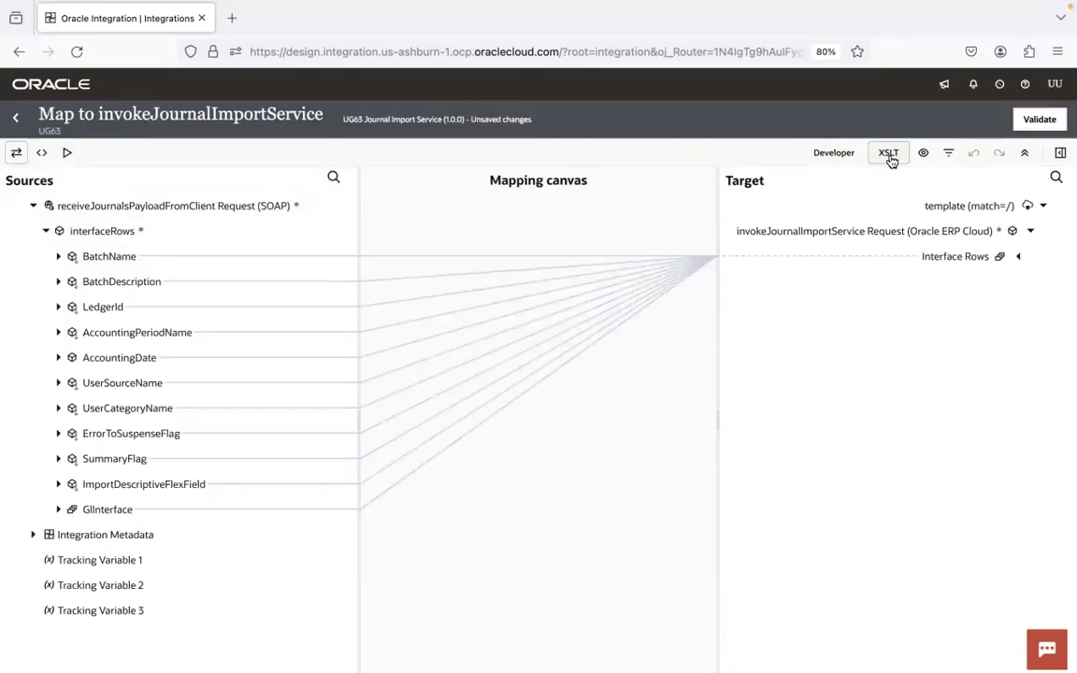
click(1018, 257)
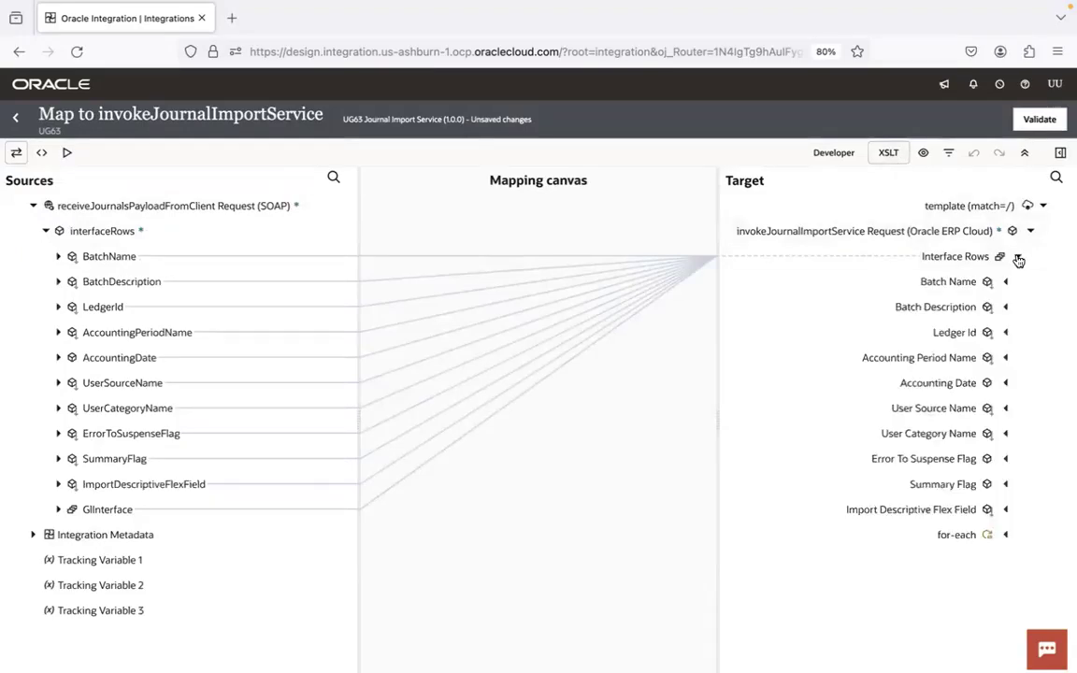
click(1005, 535)
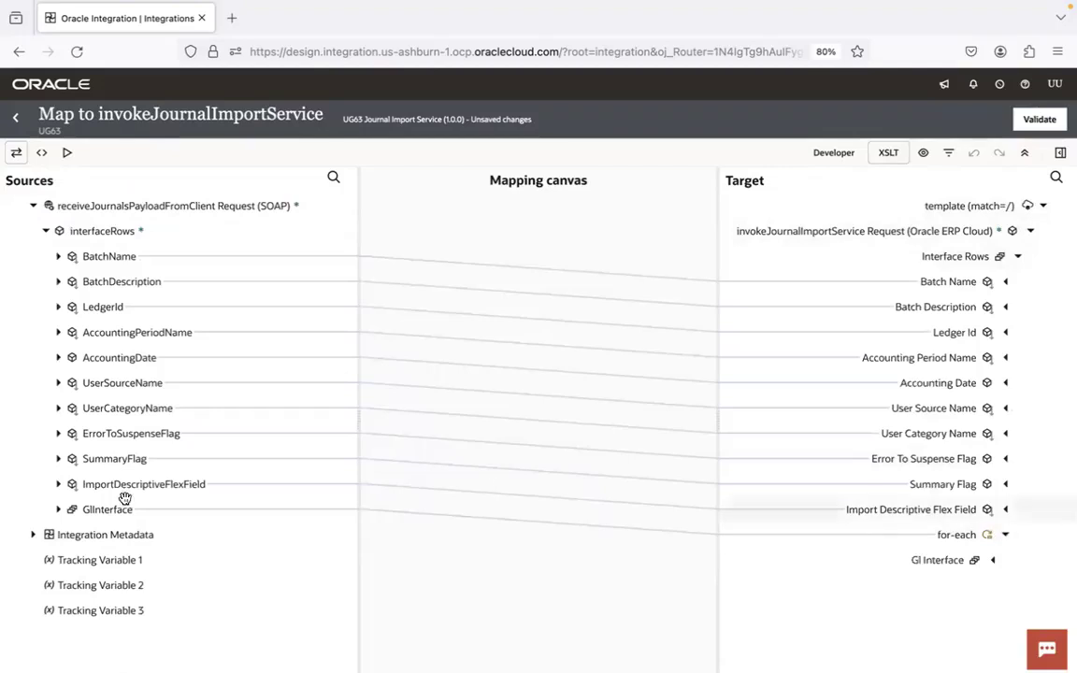
click(58, 510)
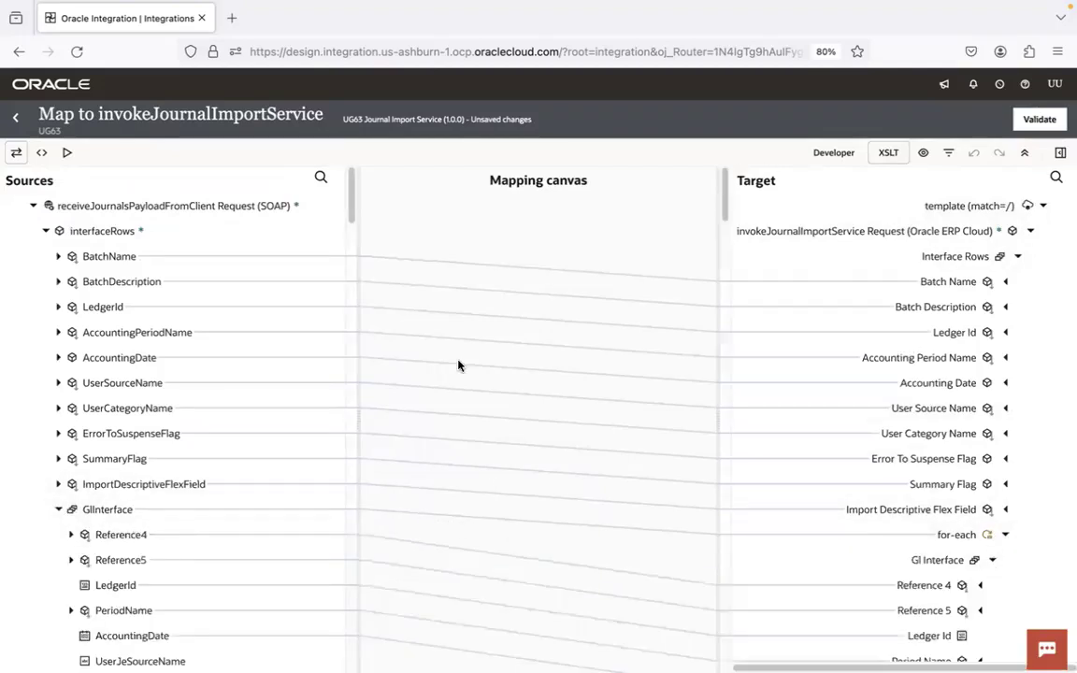
Map source GlInterface onto the target Gl Interface under for-each and return to the flow
drag(103, 513, 384, 535)
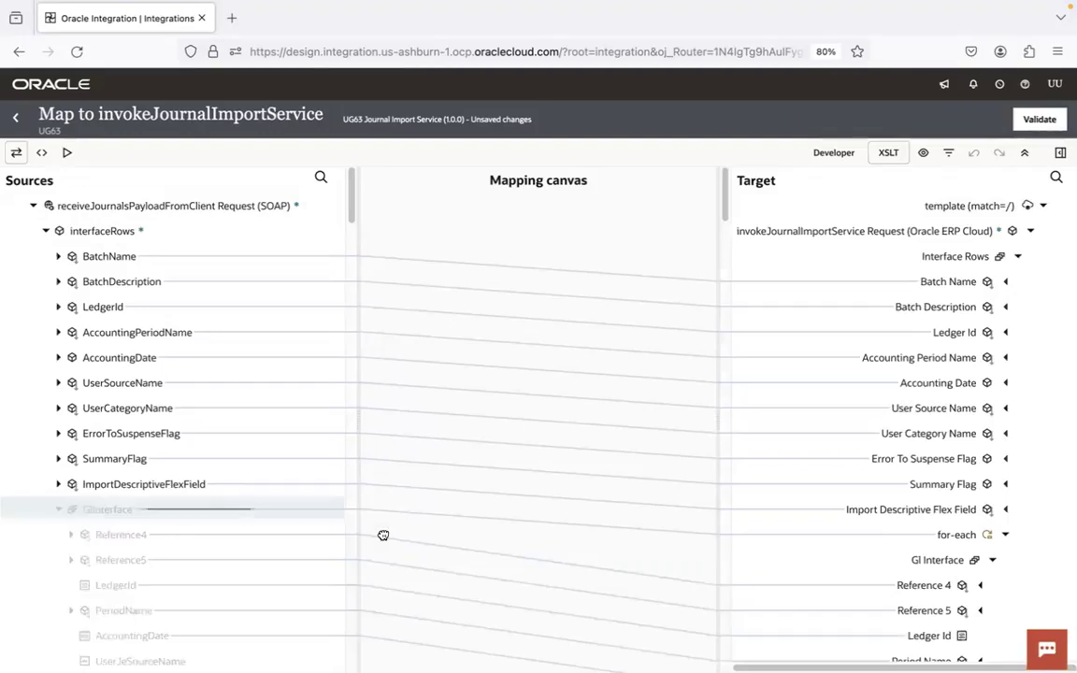
drag(503, 537, 937, 560)
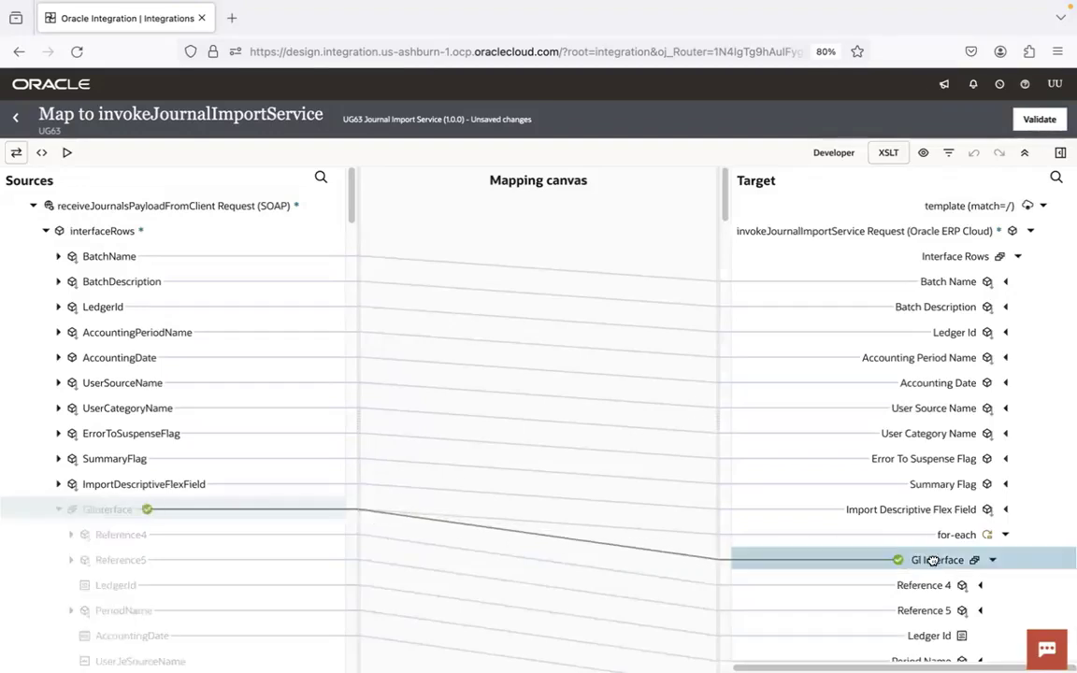
drag(617, 530, 257, 513)
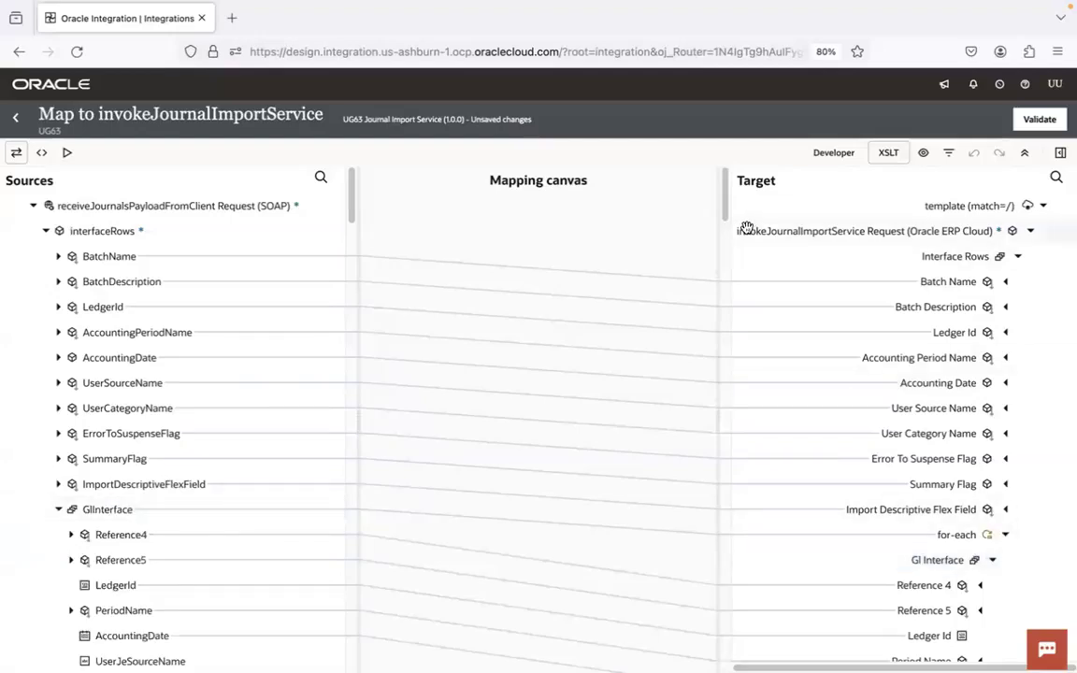
drag(725, 203, 725, 209)
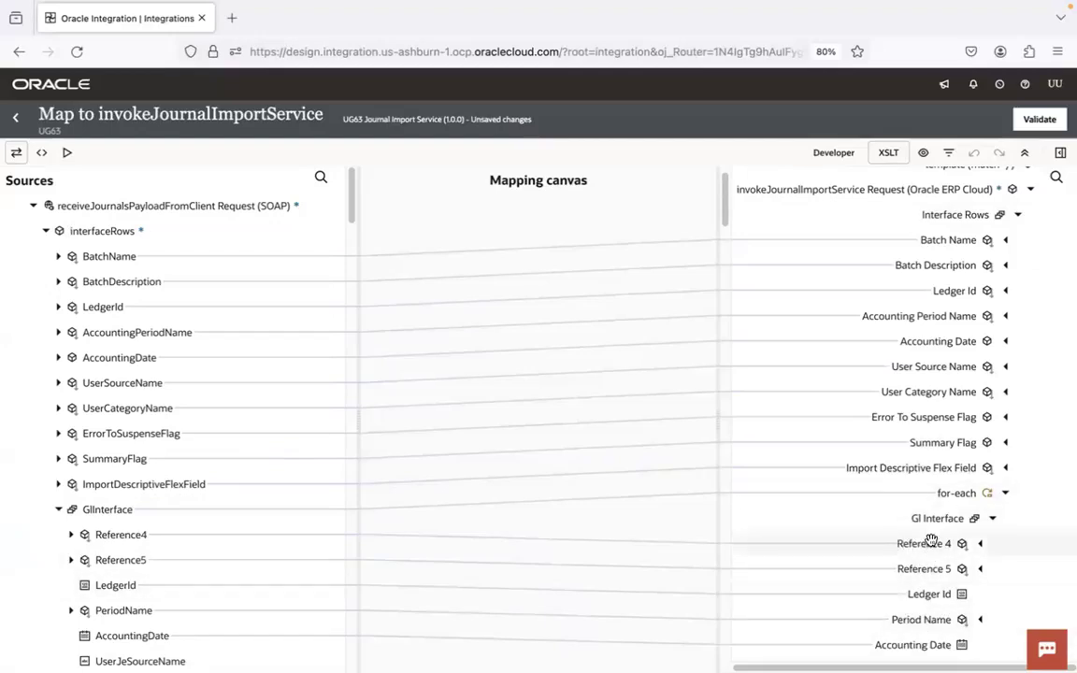
drag(133, 514, 249, 503)
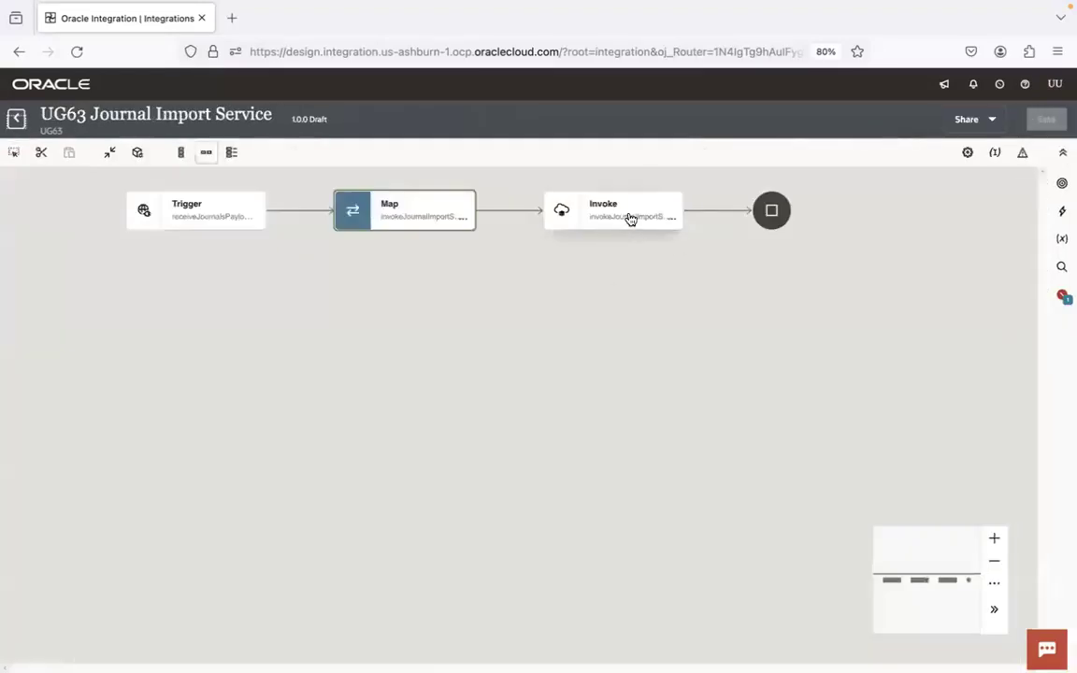
drag(643, 342, 587, 433)
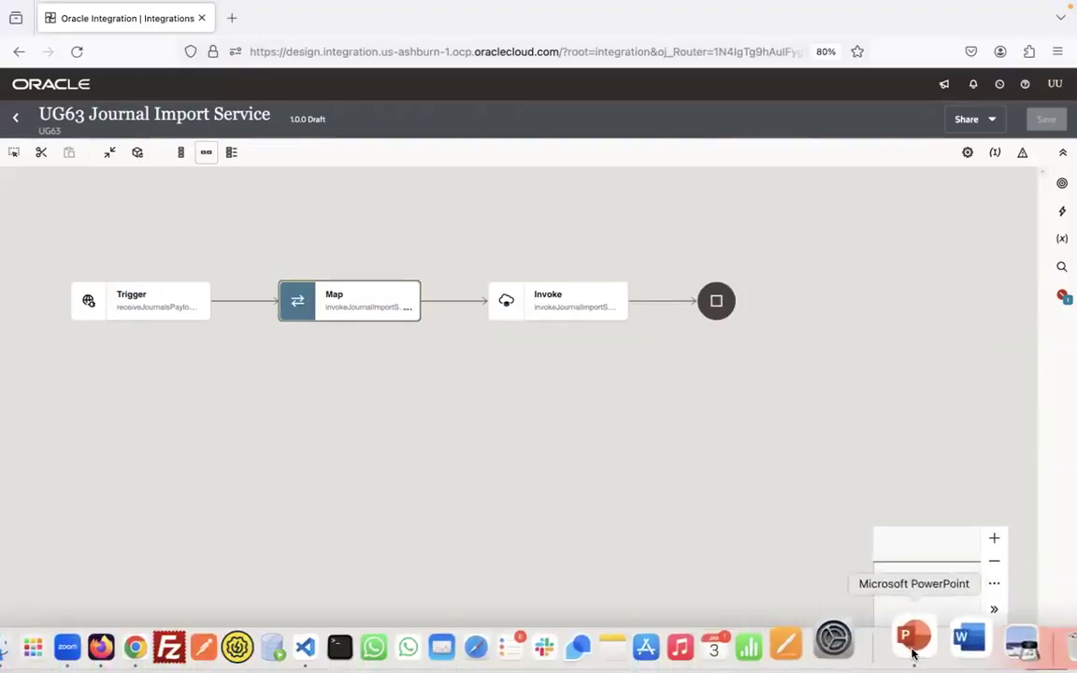
Open the 7.Complex GL Journal Import SOAP Service deck and view slides 5, 6 and 4 (Connection Details)
click(914, 637)
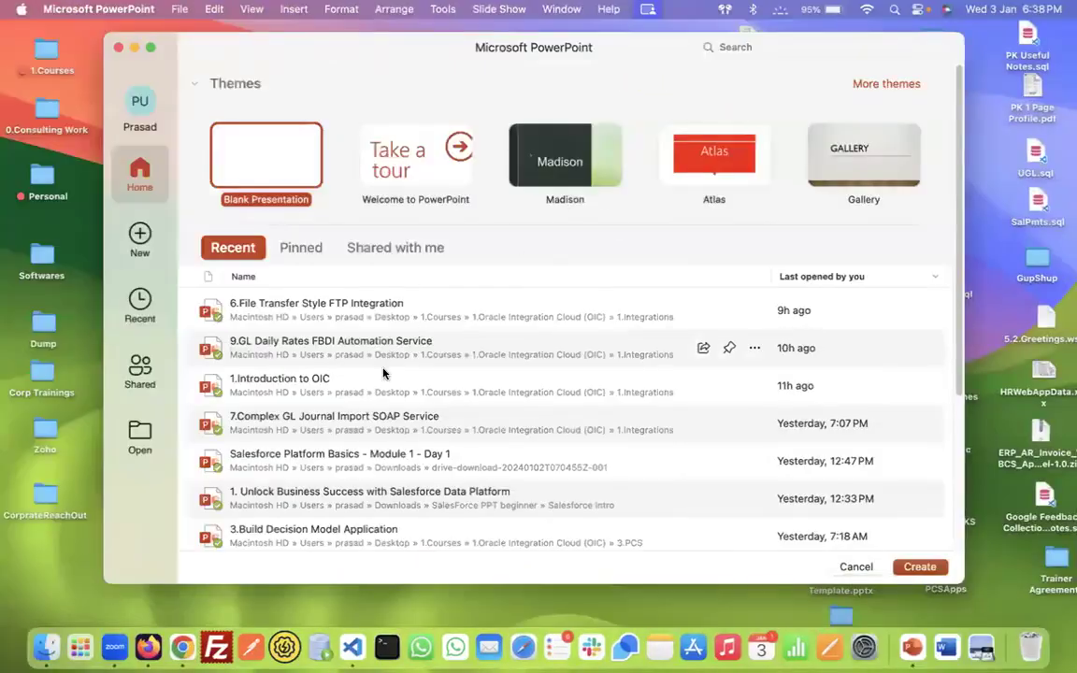
click(380, 426)
key(Return)
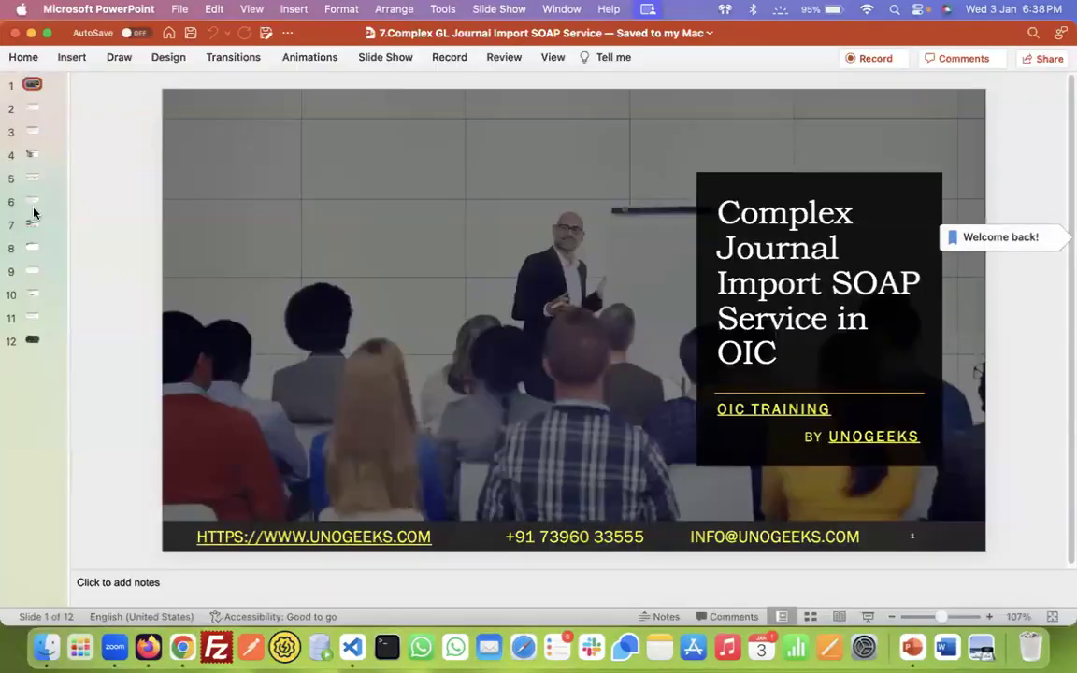
click(34, 178)
key(Down)
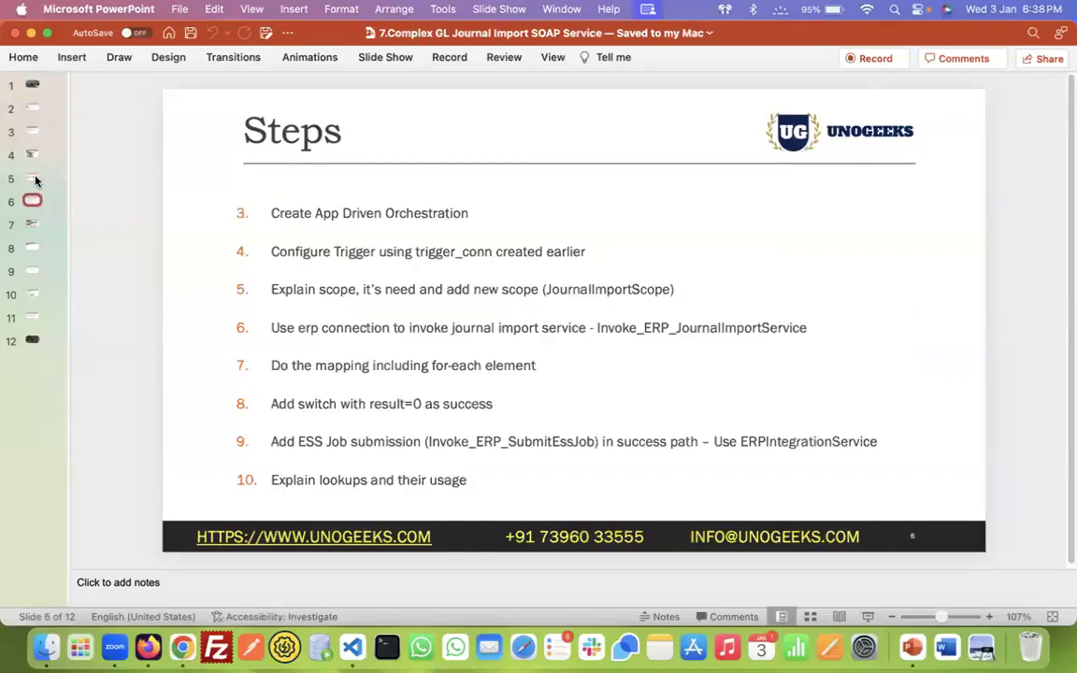
key(Up)
key(Up)
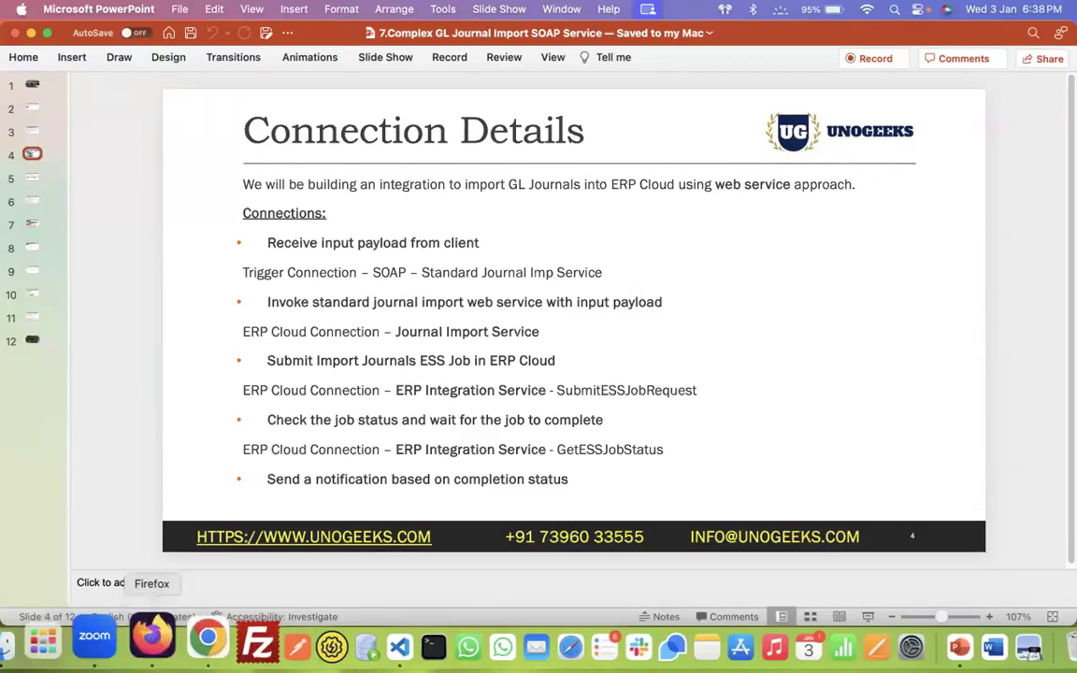
click(148, 648)
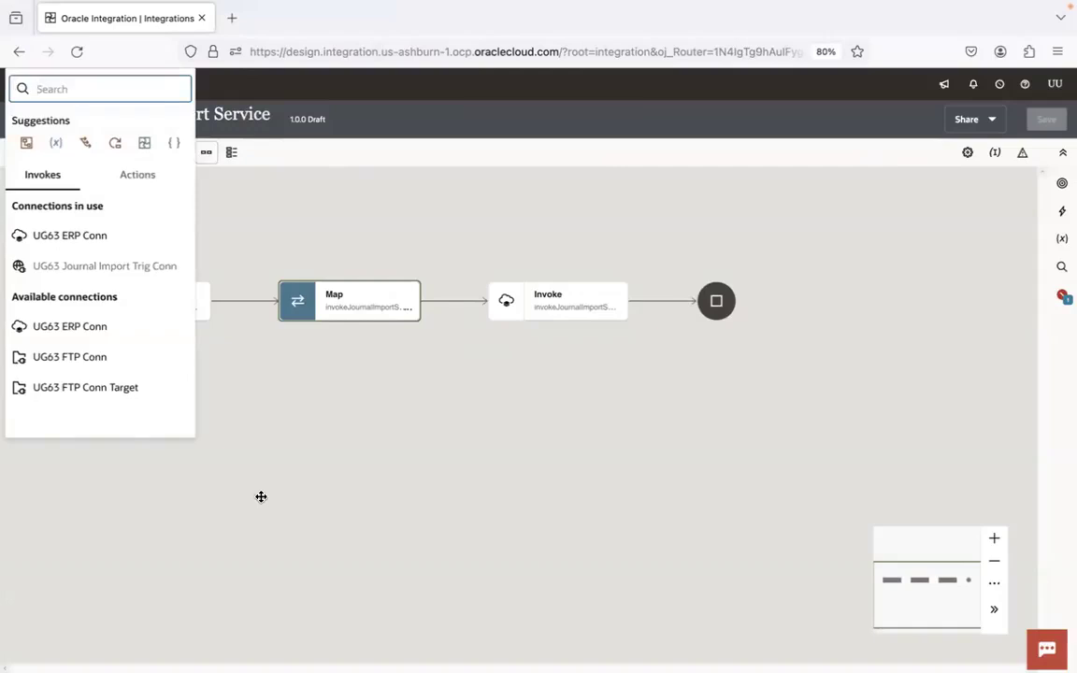
Add a Scope action right after the Trigger and rename it journalImportScope
text(scoe)
key(BackSpace)
text(pe)
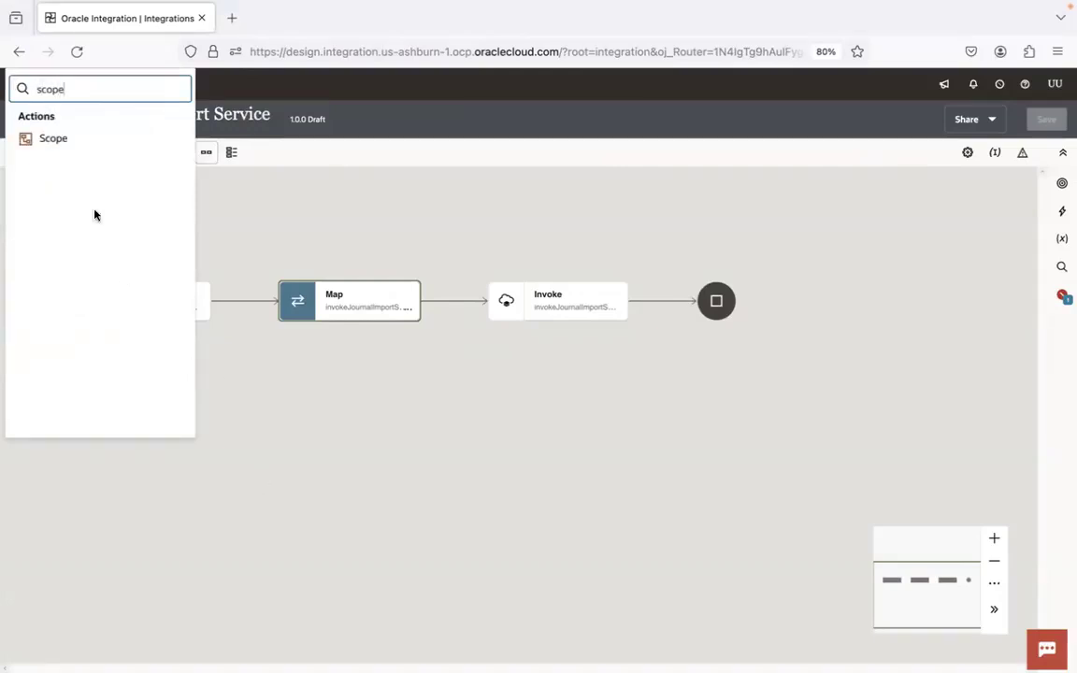
click(94, 138)
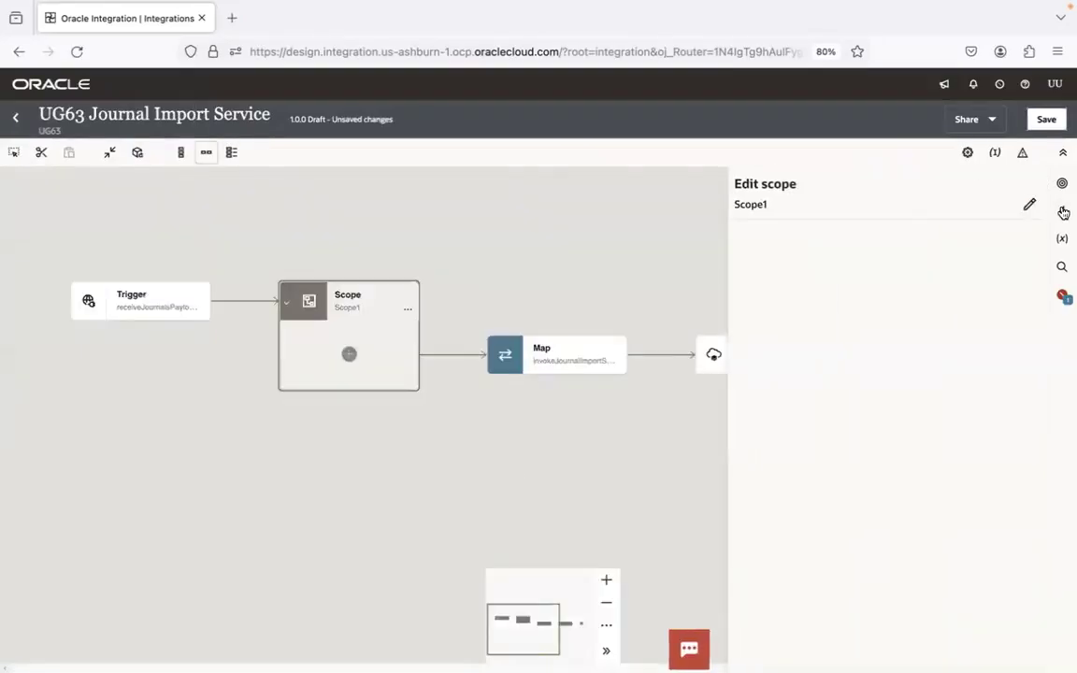
click(840, 221)
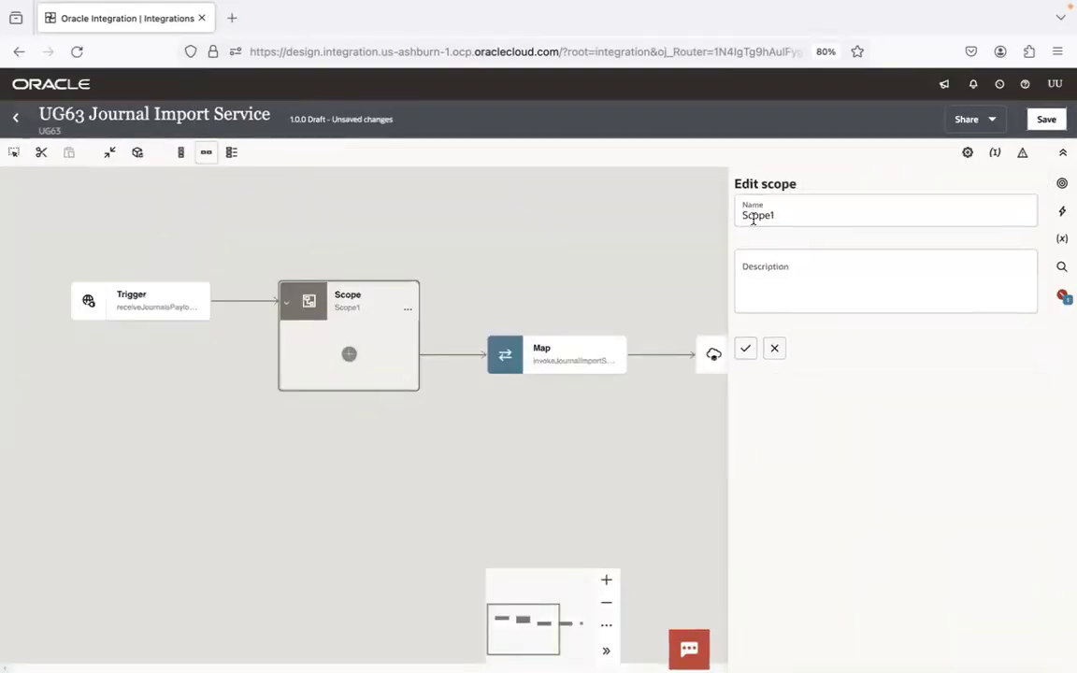
click(742, 214)
text(journalImport)
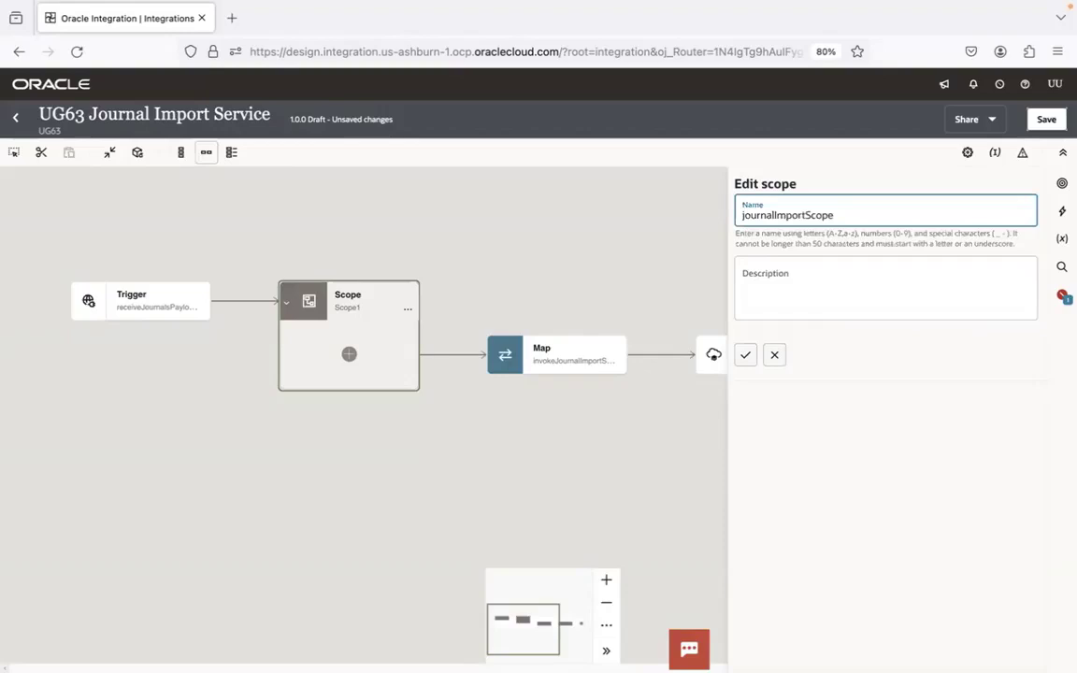
click(745, 357)
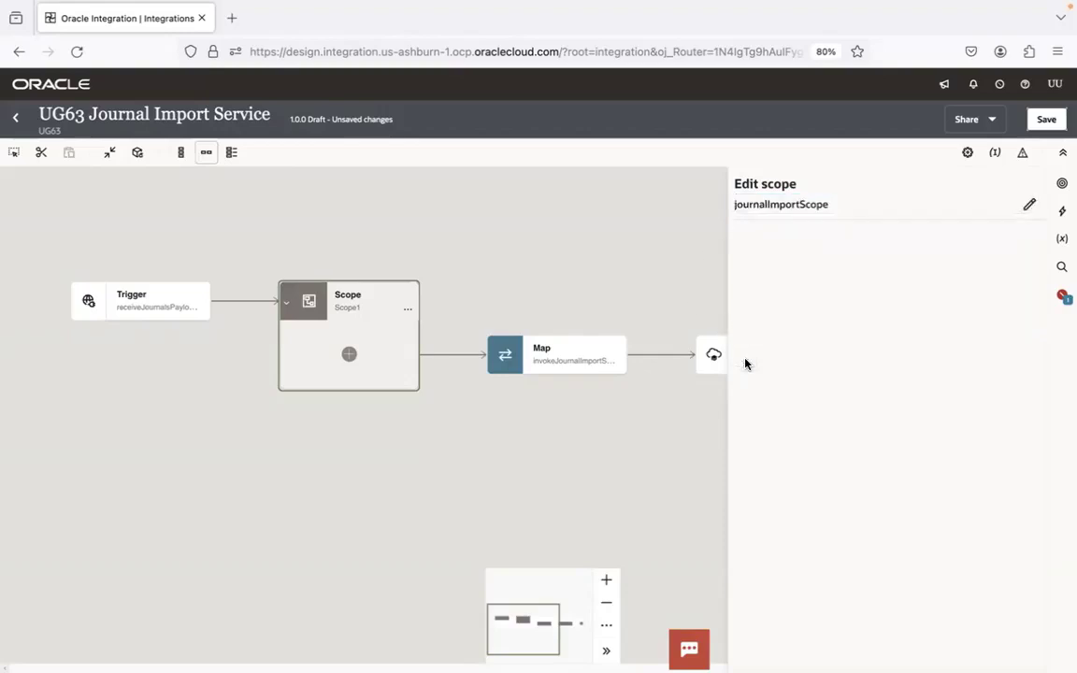
click(649, 248)
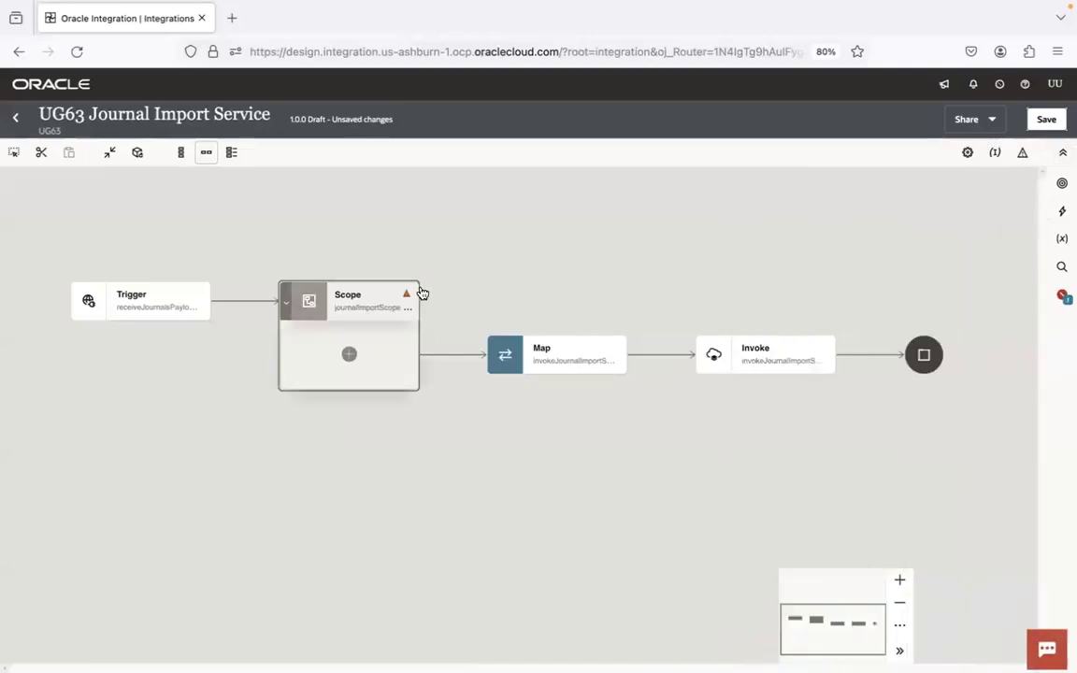
mouse_move(362, 296)
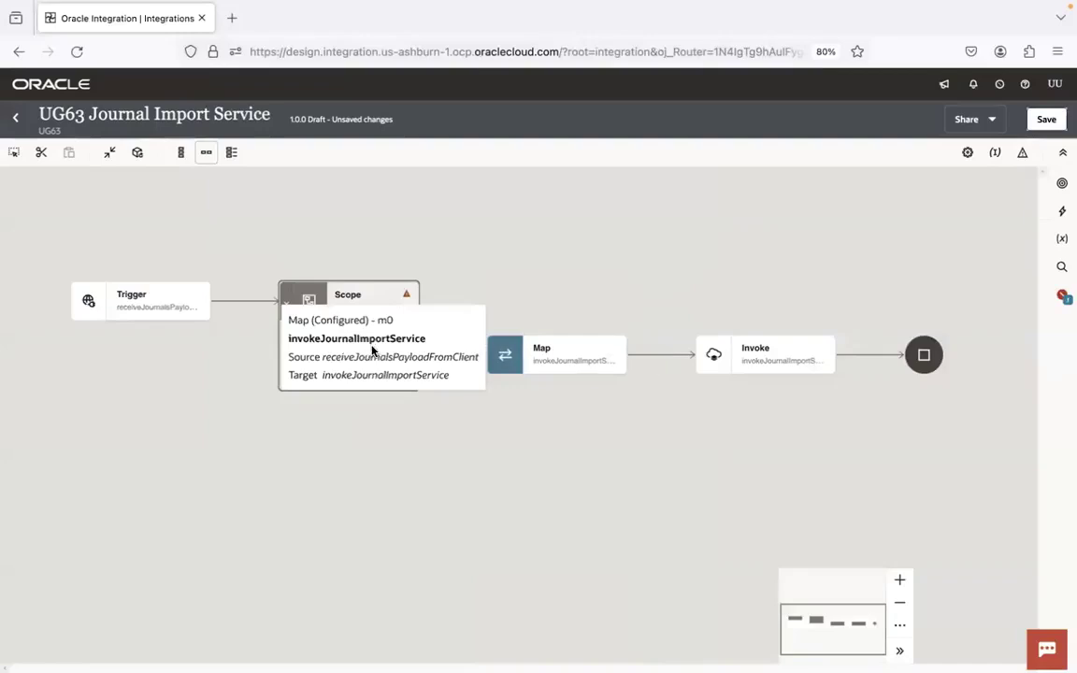
mouse_move(776, 354)
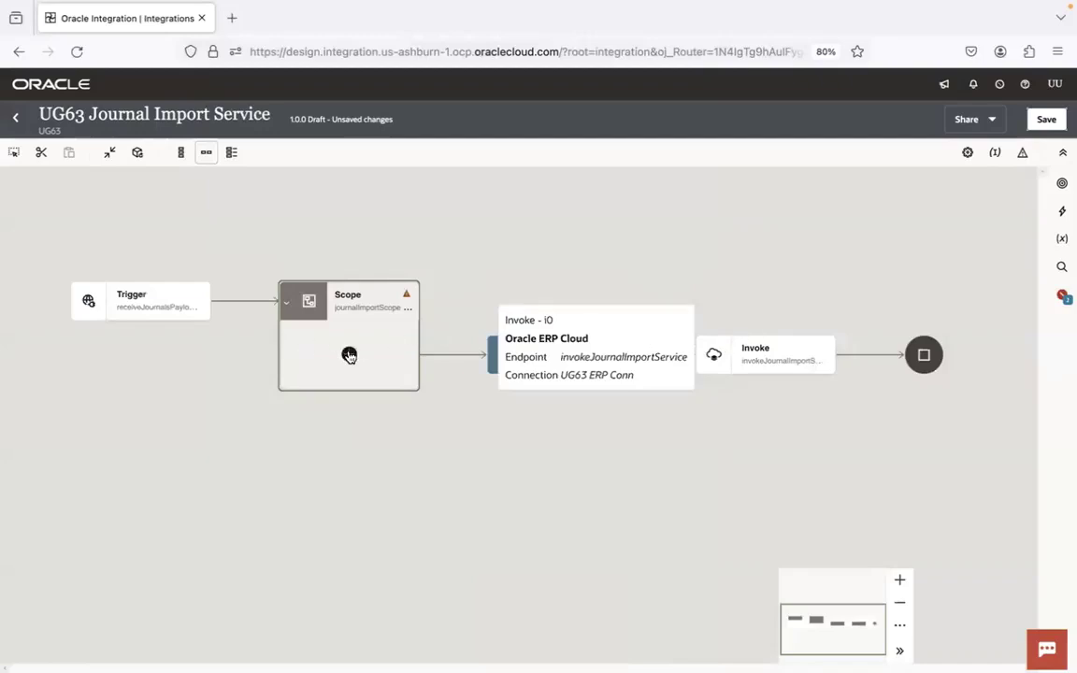
Inspect the add-action choices and Scope node options around journalImportScope without changing anything
click(451, 360)
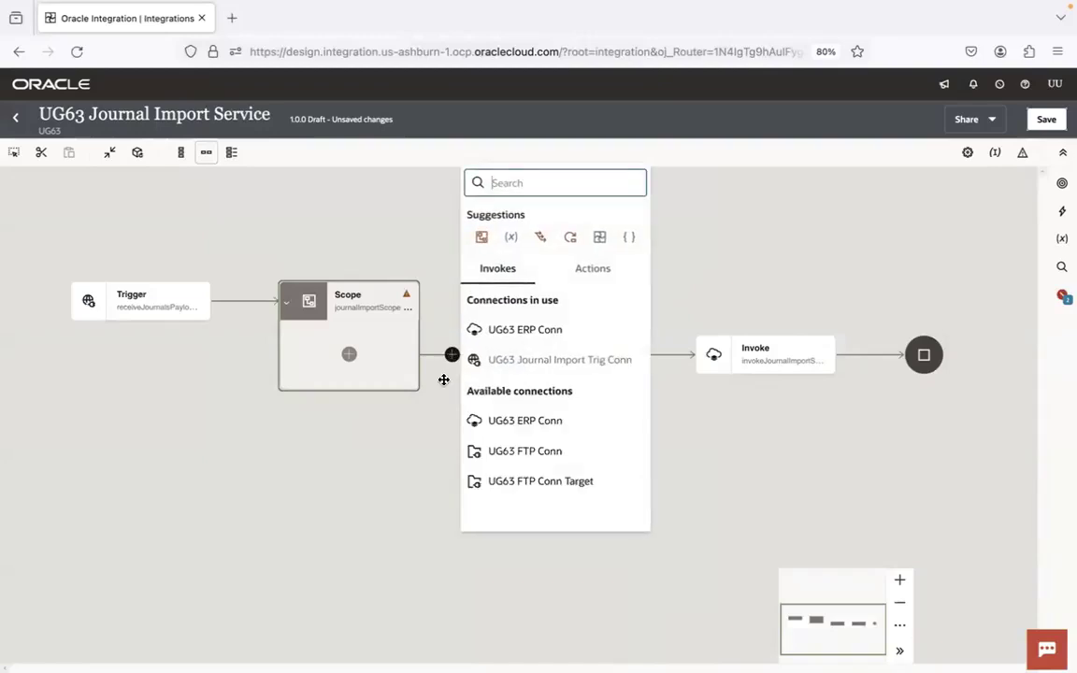
click(399, 479)
click(352, 353)
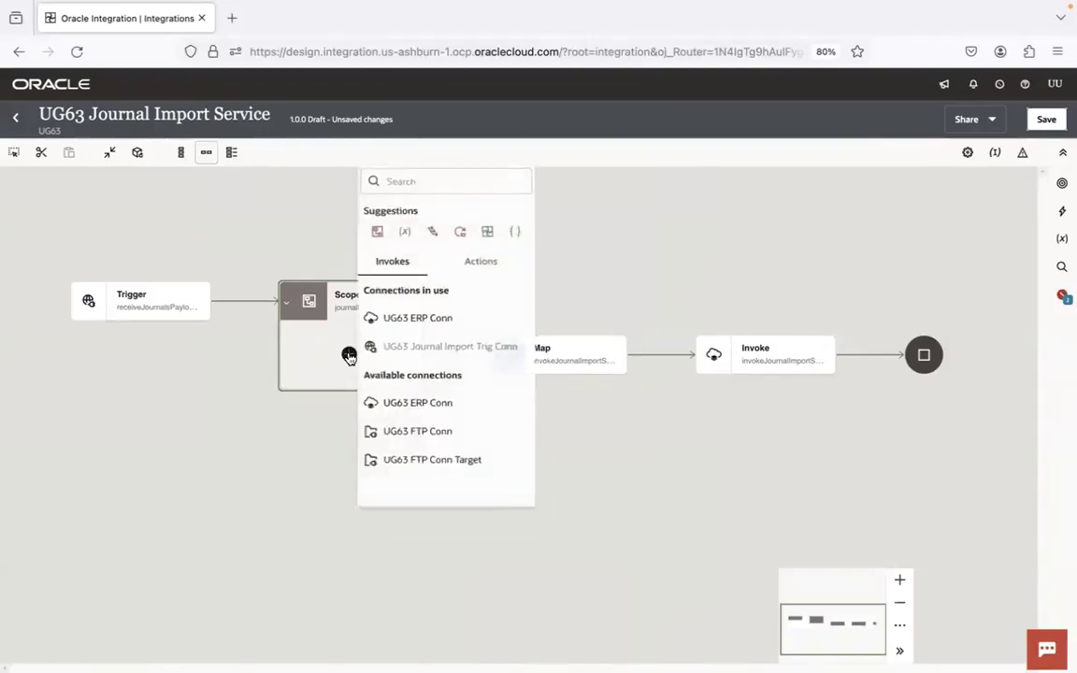
click(324, 418)
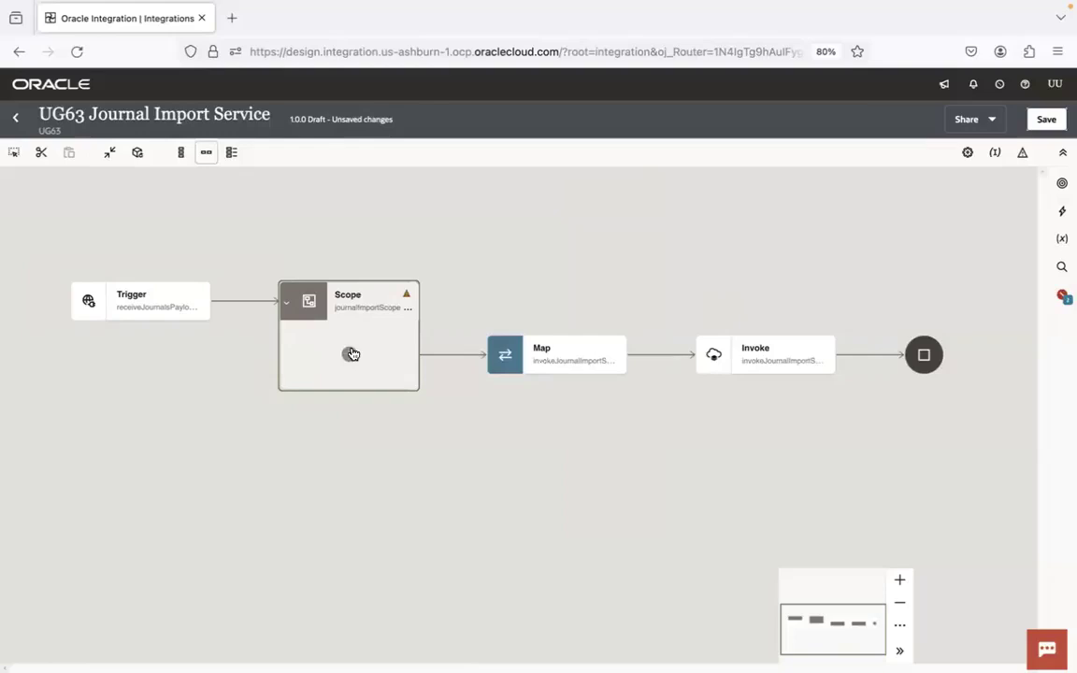
click(406, 310)
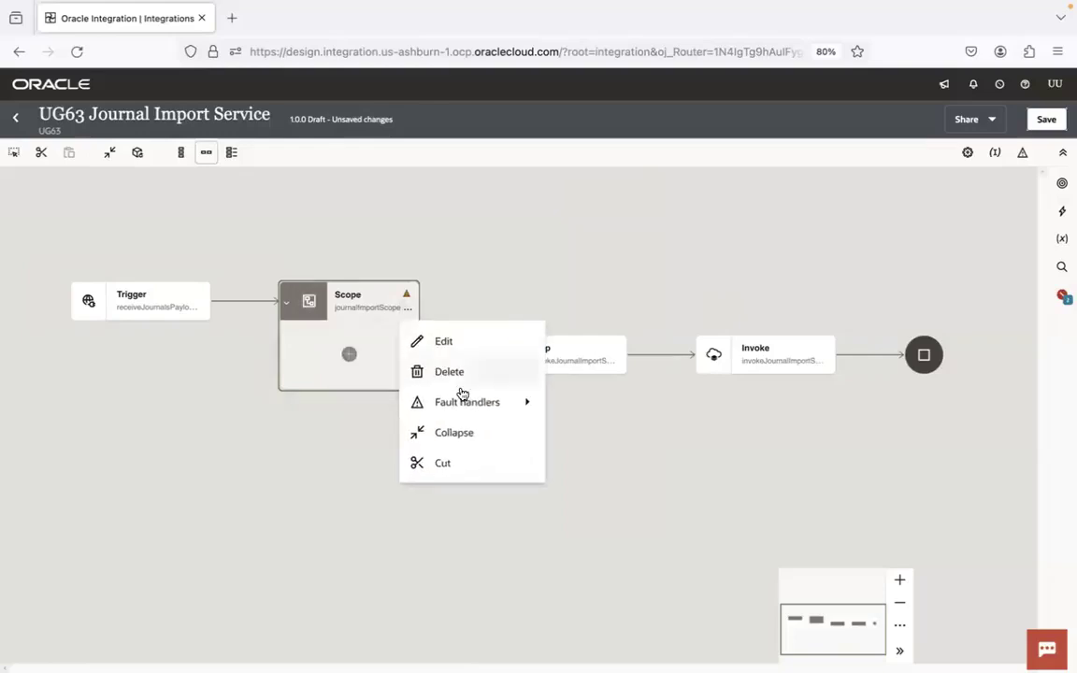
mouse_move(475, 409)
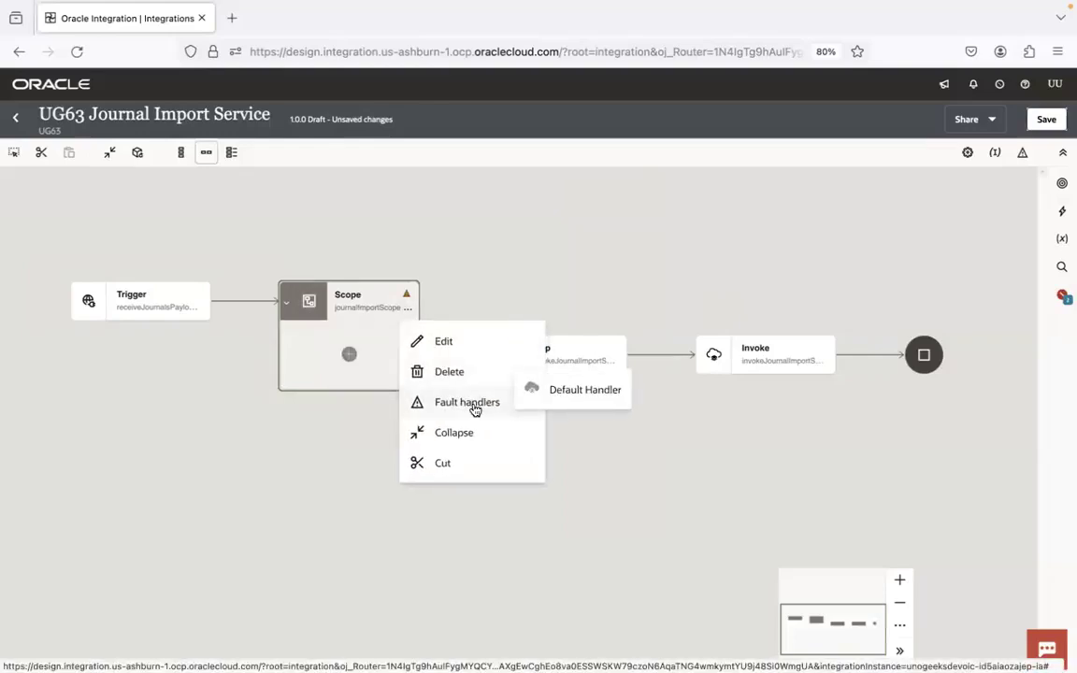
click(635, 274)
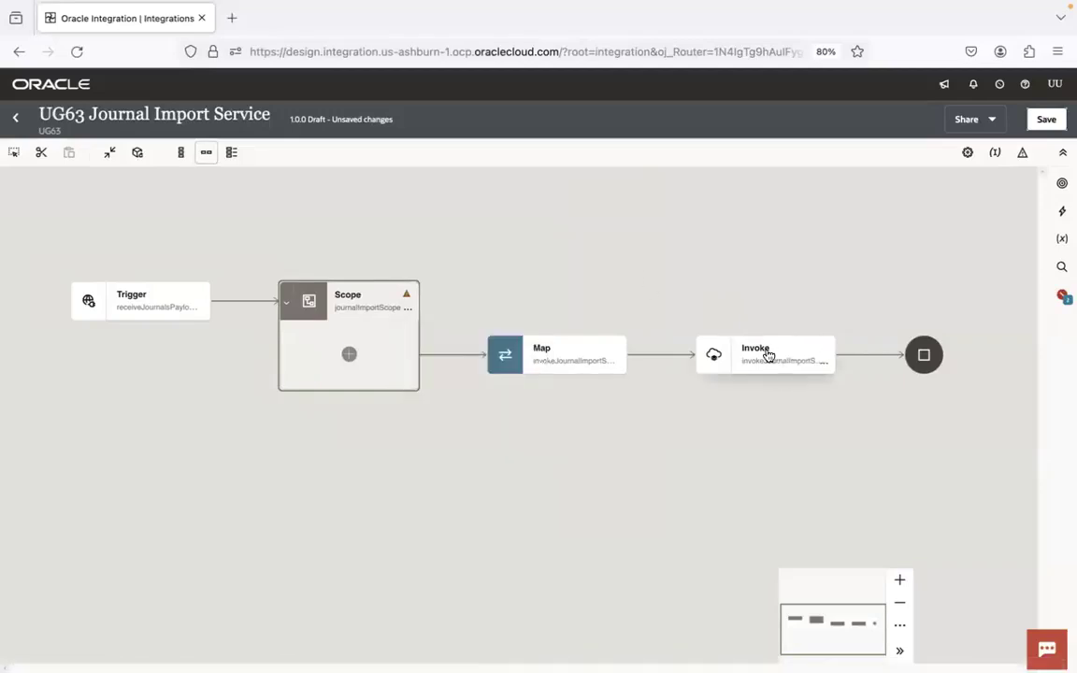
mouse_move(763, 361)
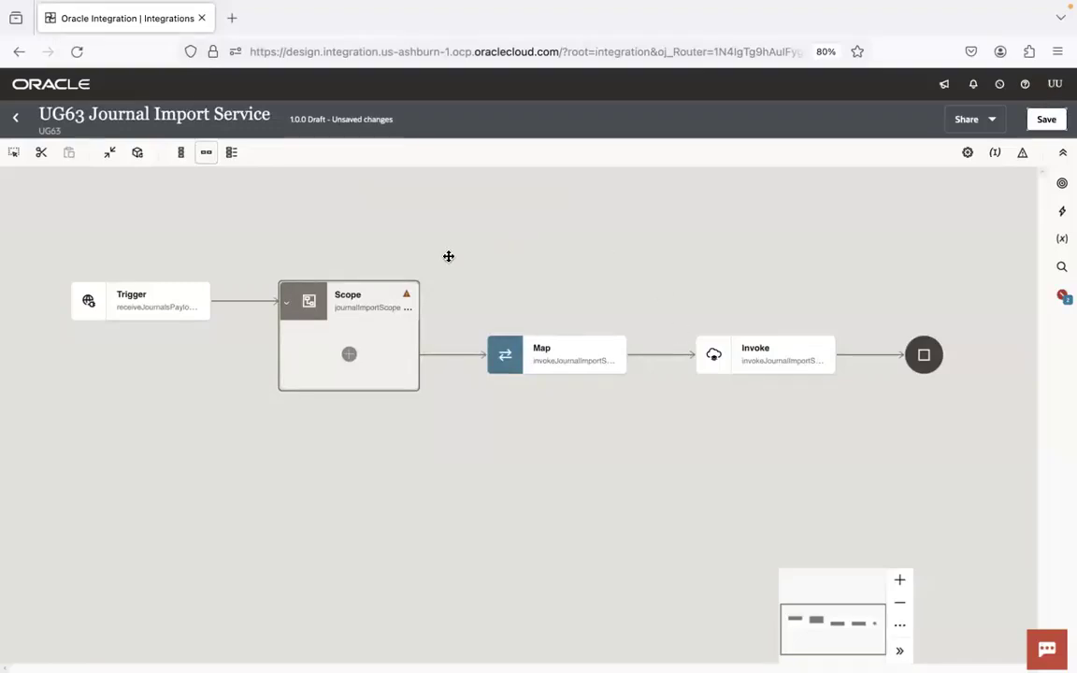
click(349, 353)
text(cope)
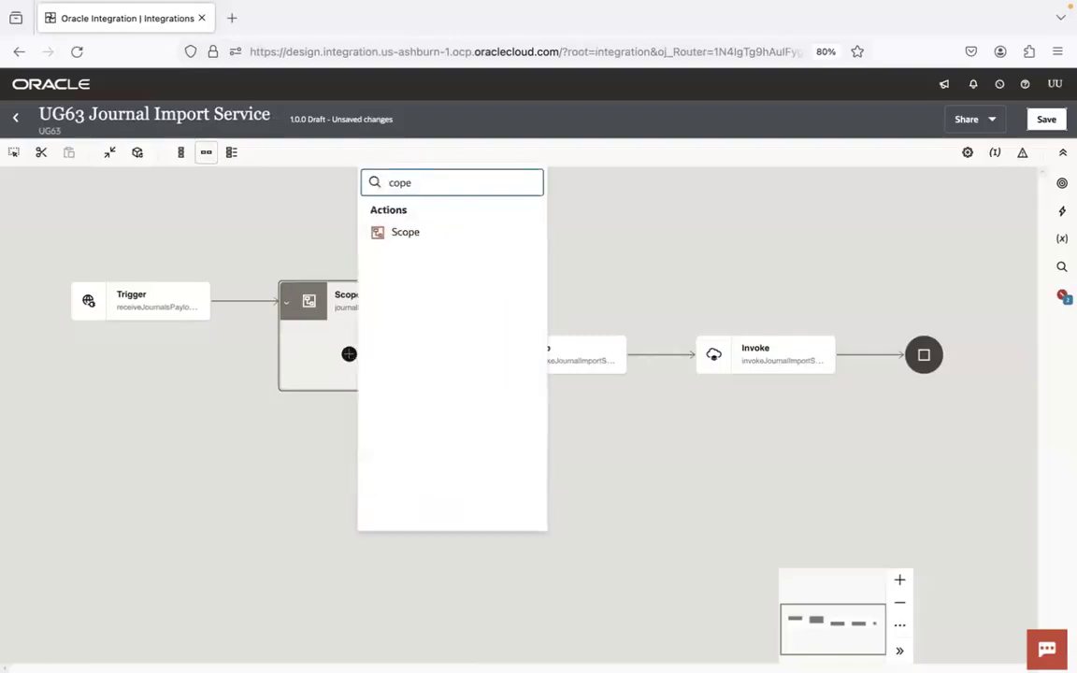
click(640, 235)
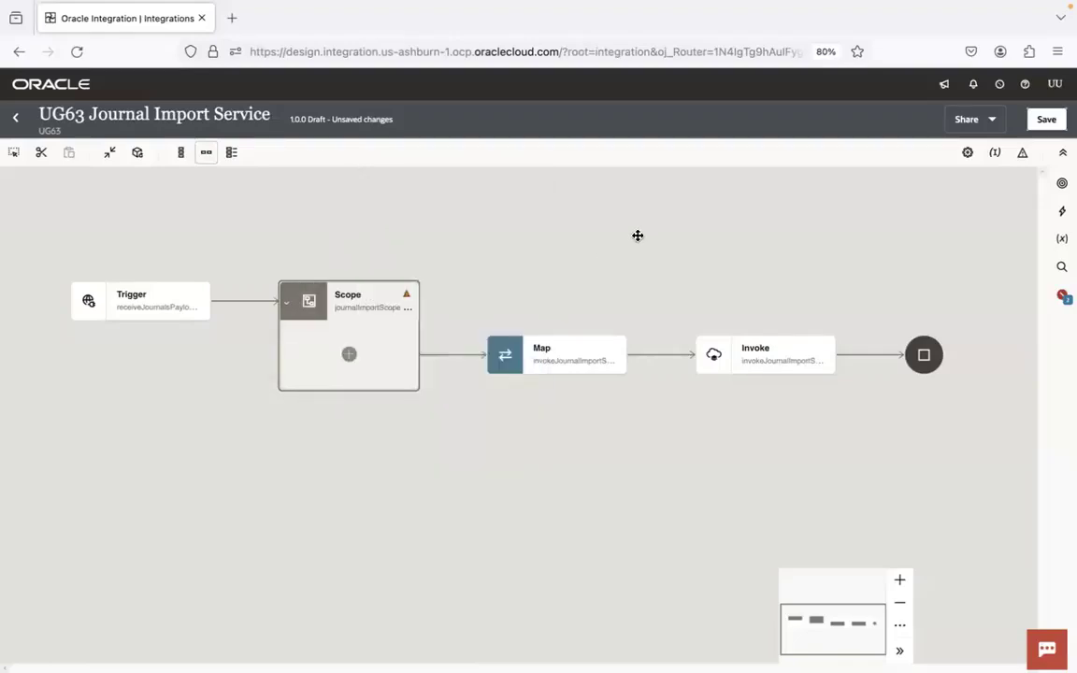
click(452, 355)
text(ope)
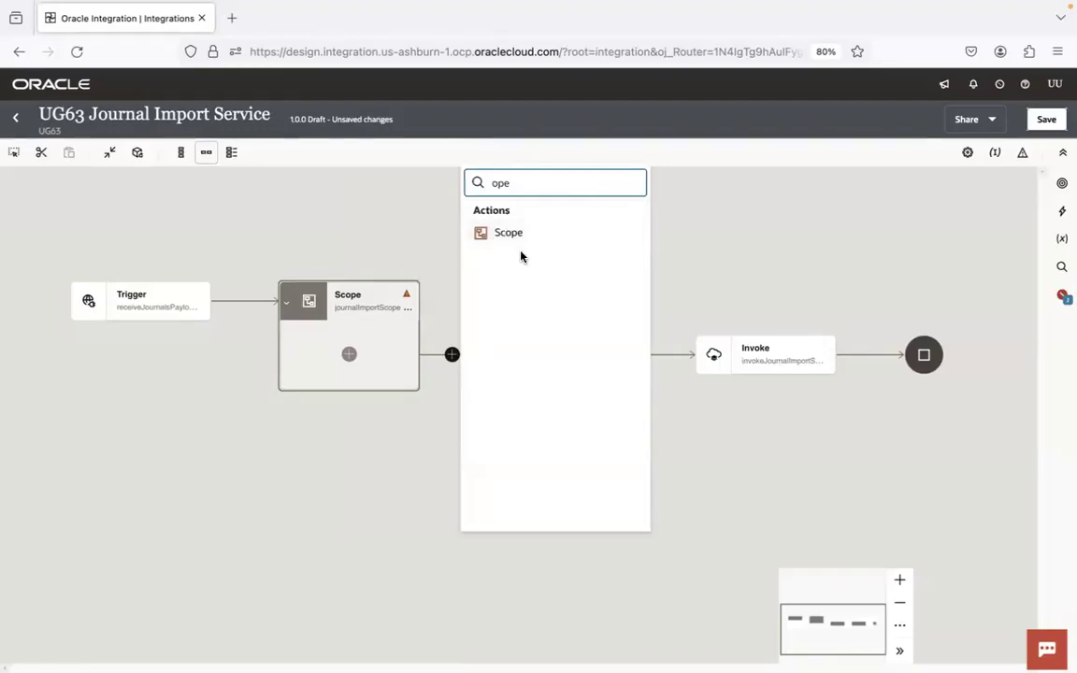
click(385, 484)
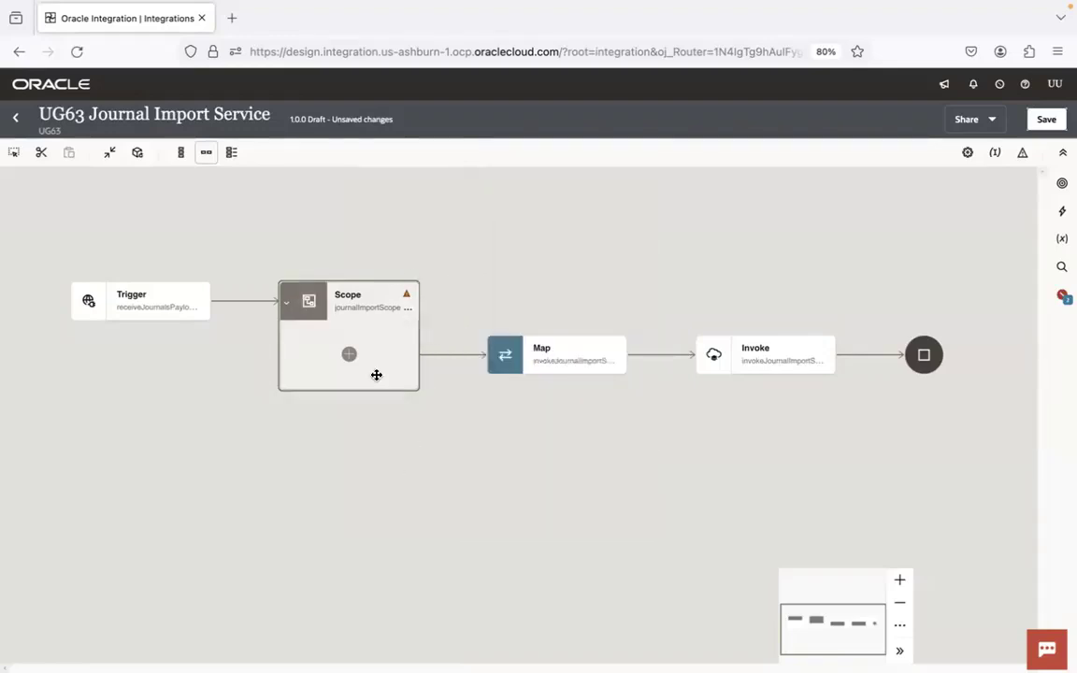
click(351, 356)
text(ope)
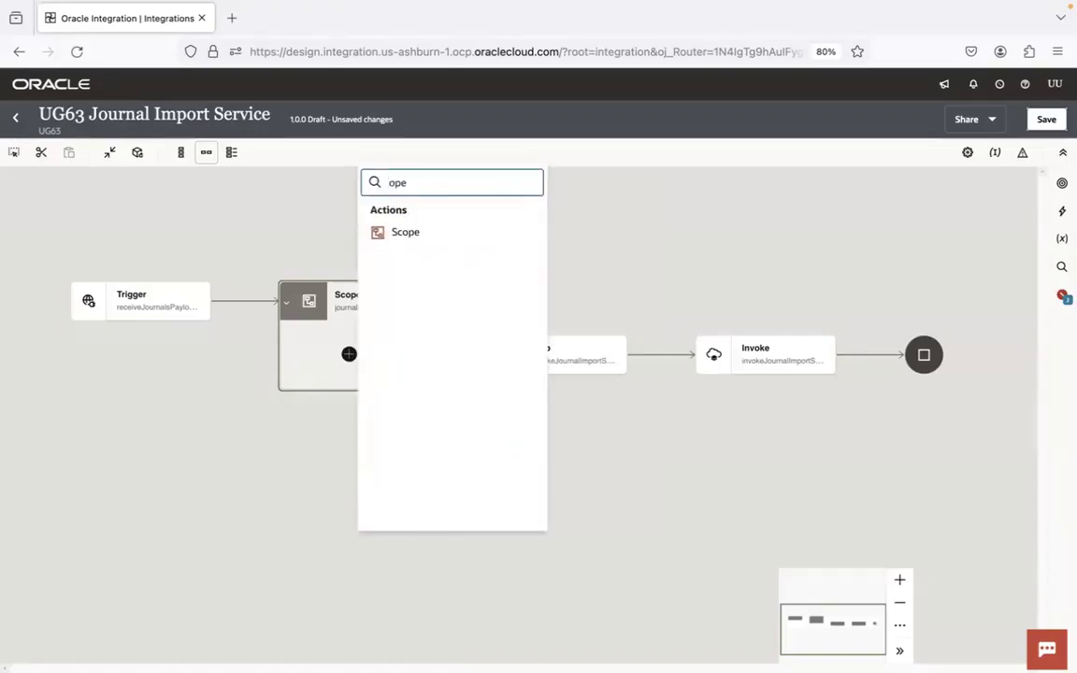
click(678, 255)
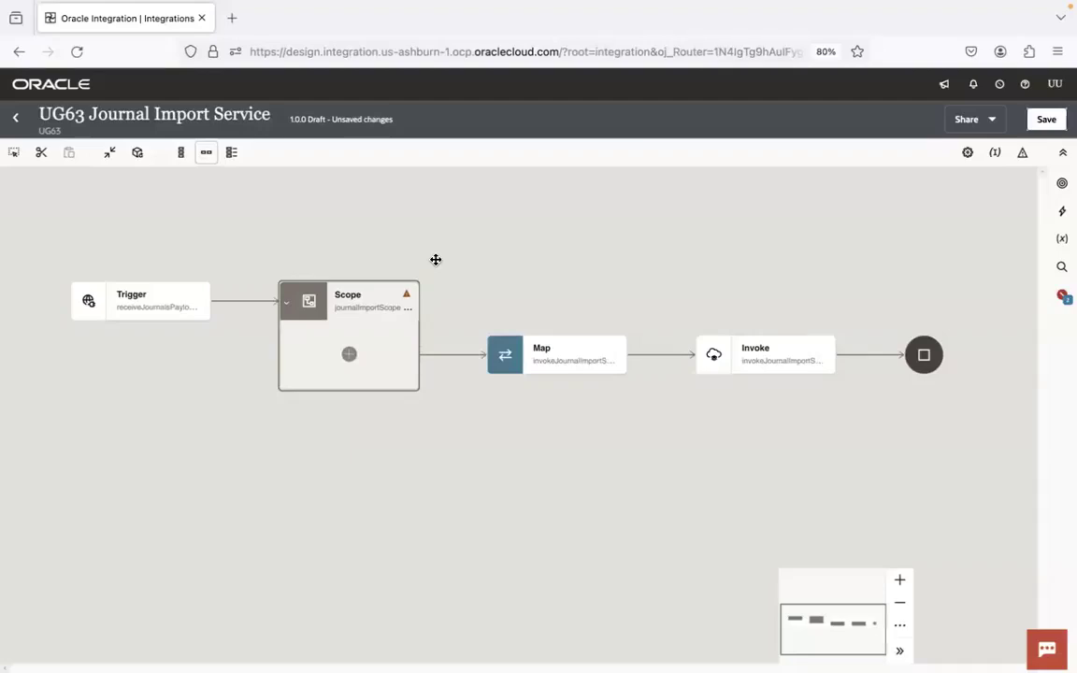
click(578, 364)
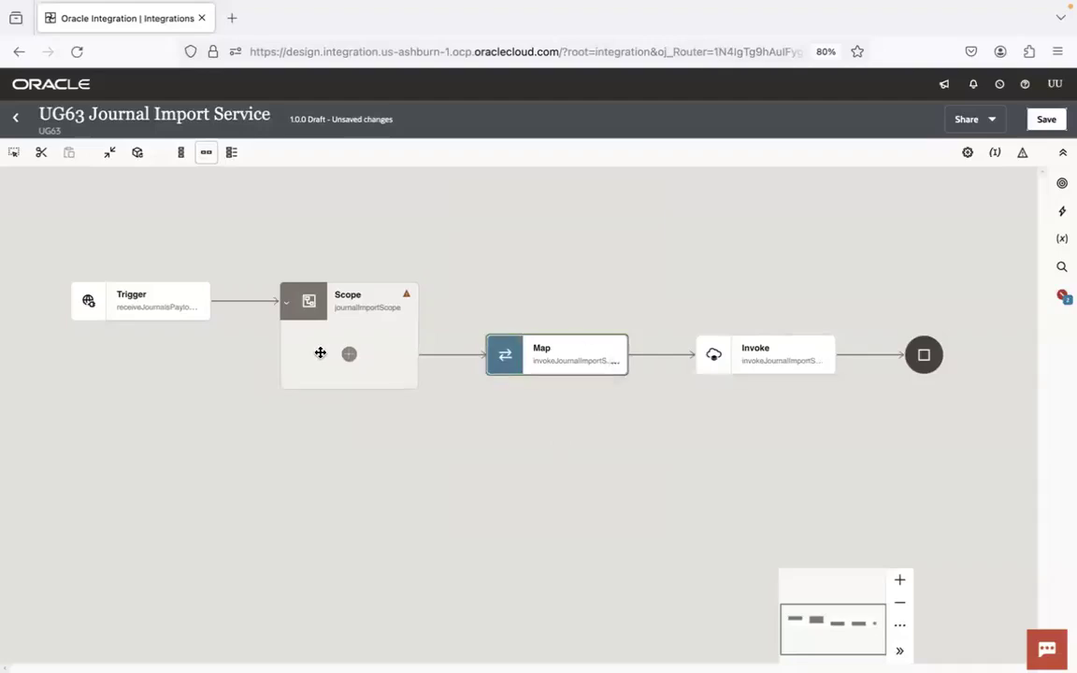
click(408, 308)
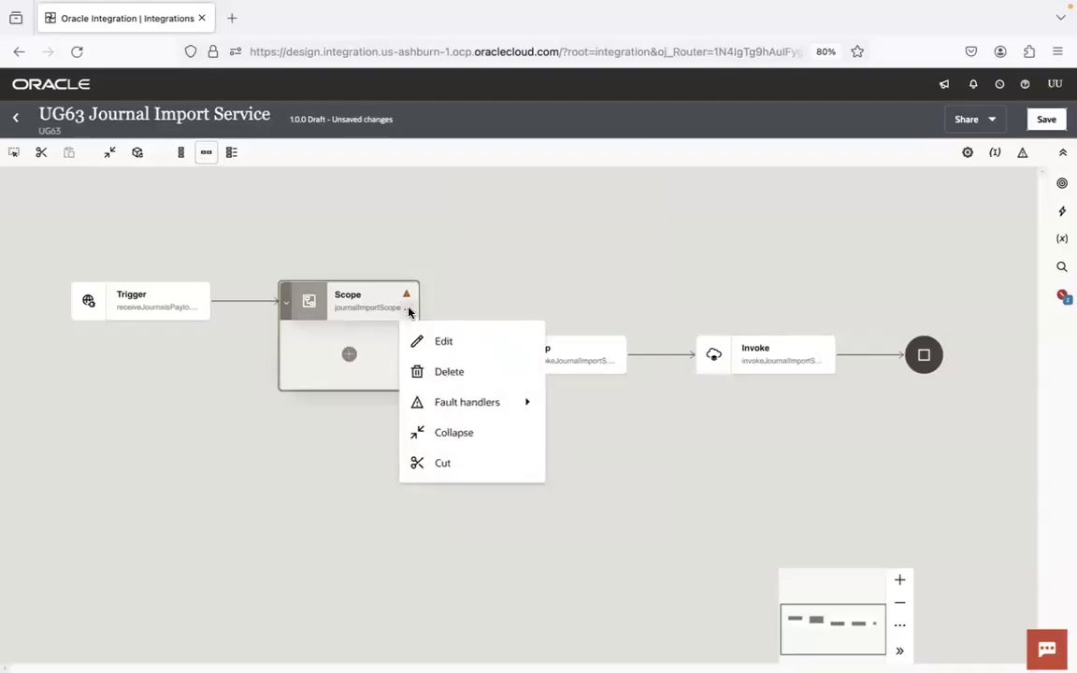
mouse_move(502, 402)
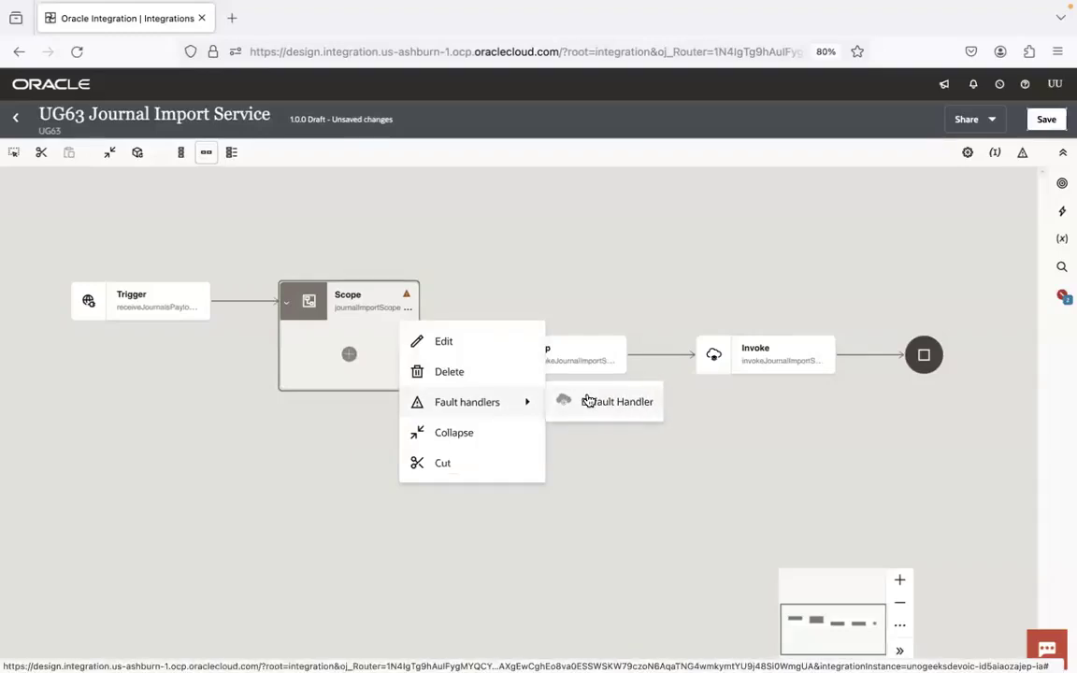
click(610, 273)
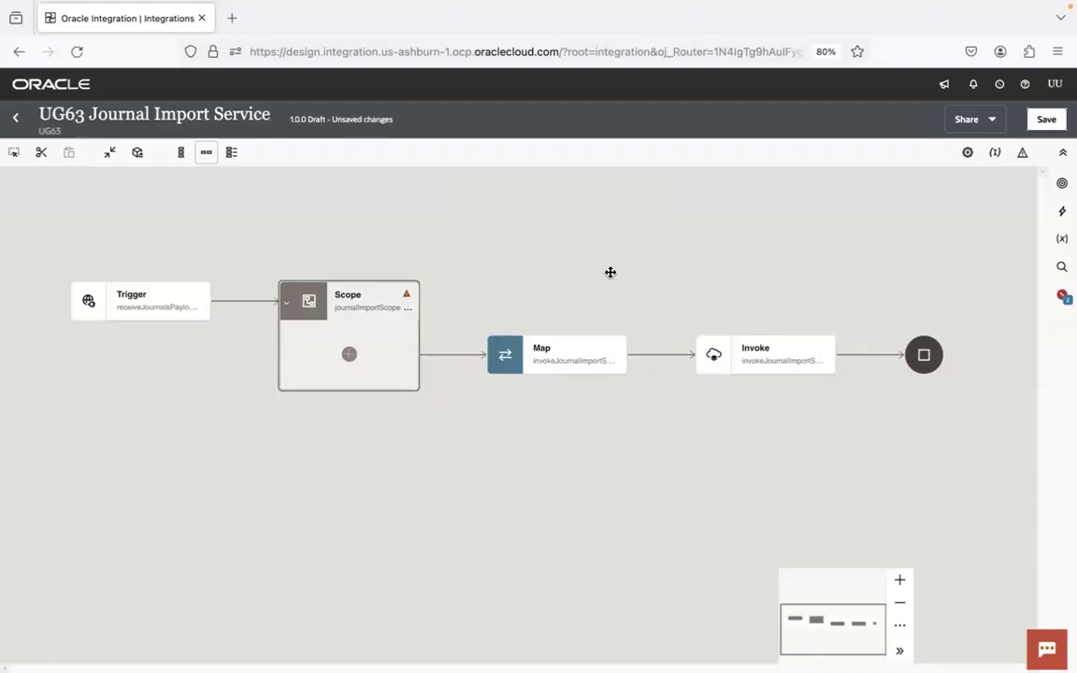
key(Escape)
click(48, 37)
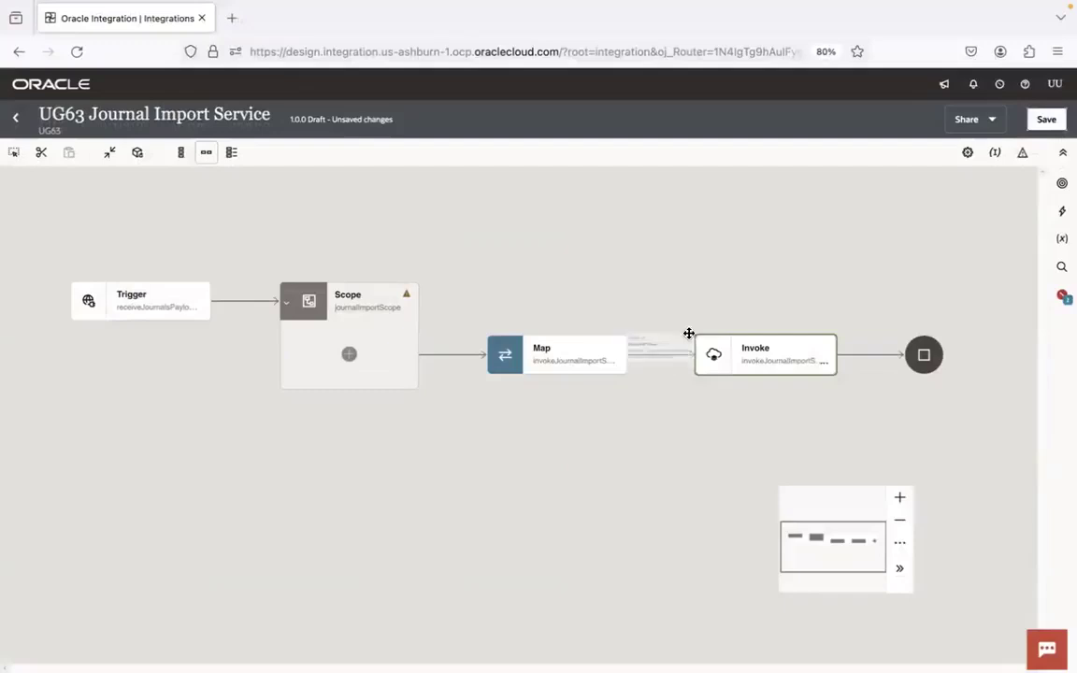
Cut the Map and Invoke steps and paste them inside journalImportScope
click(824, 363)
click(851, 485)
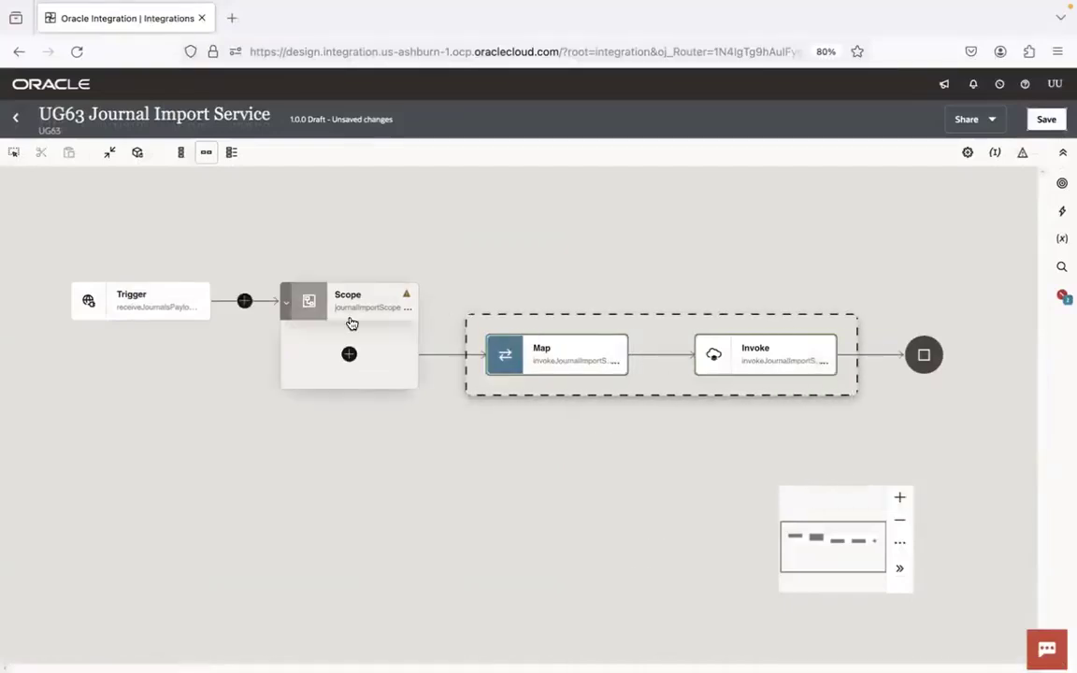
click(349, 355)
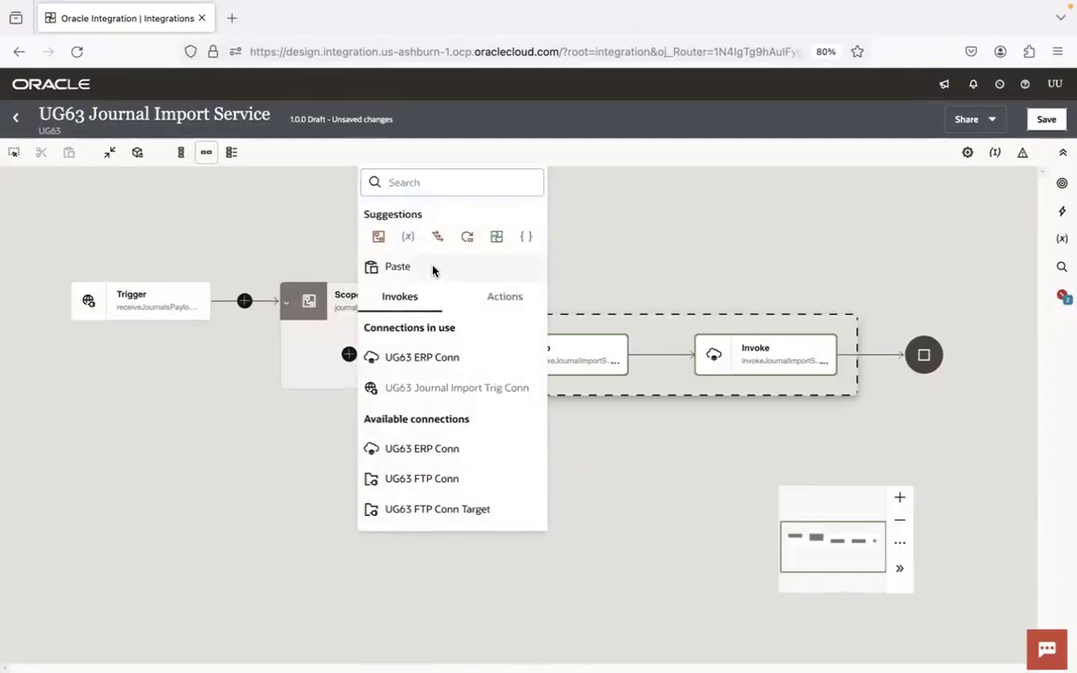
click(398, 268)
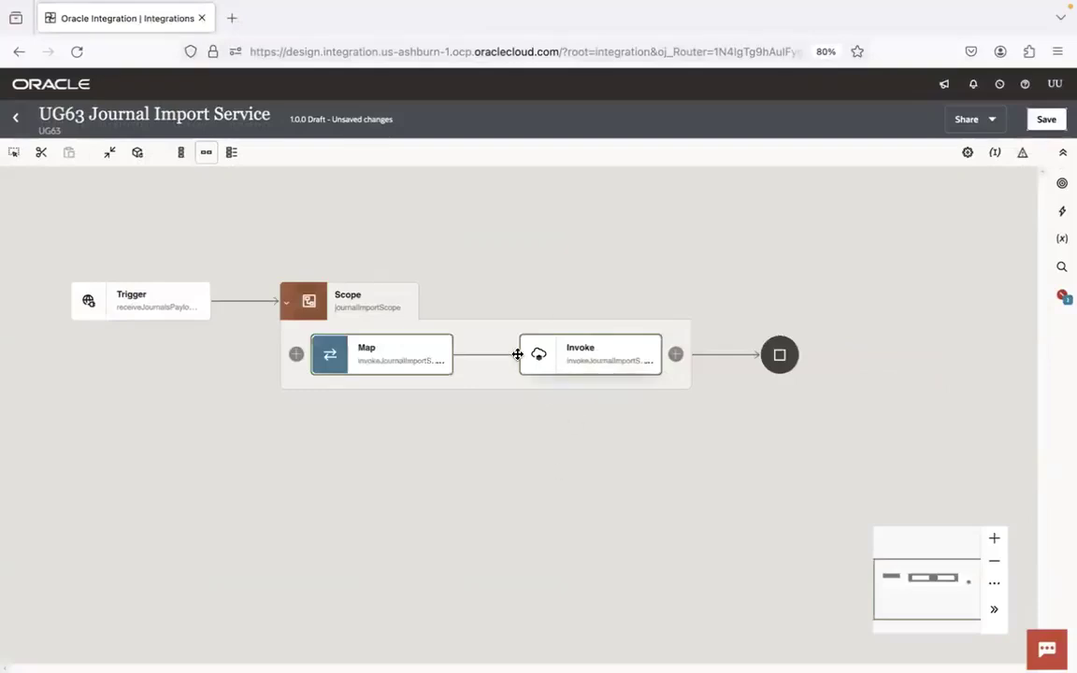
Review the scope's fault-handler options and shift the diagram to show its end
click(417, 358)
click(606, 364)
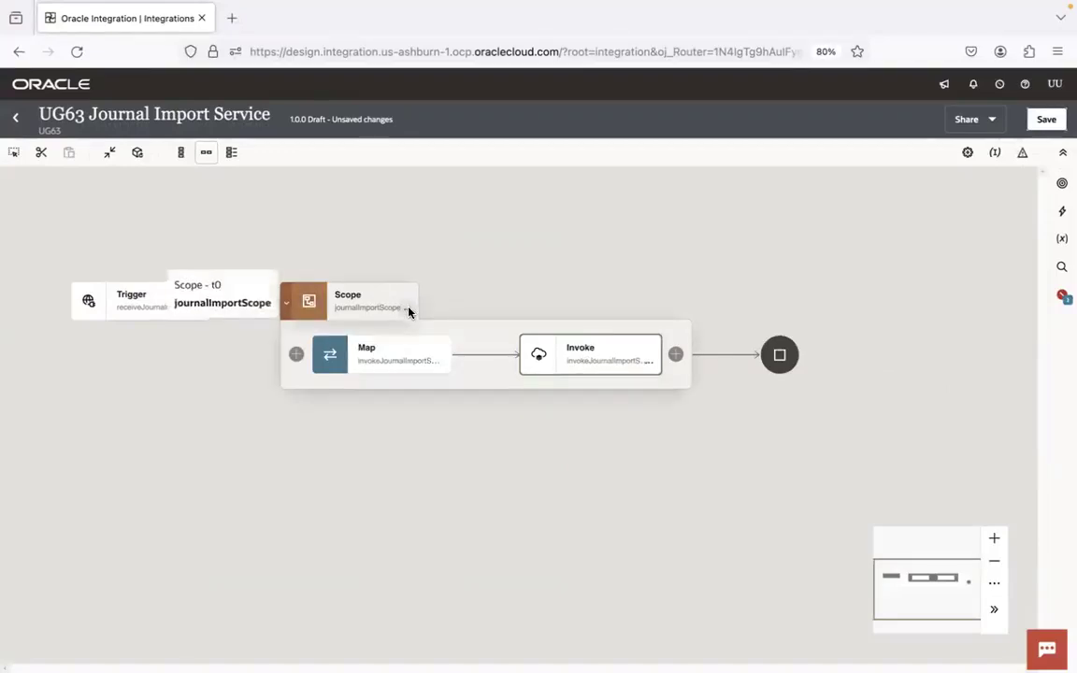
click(409, 309)
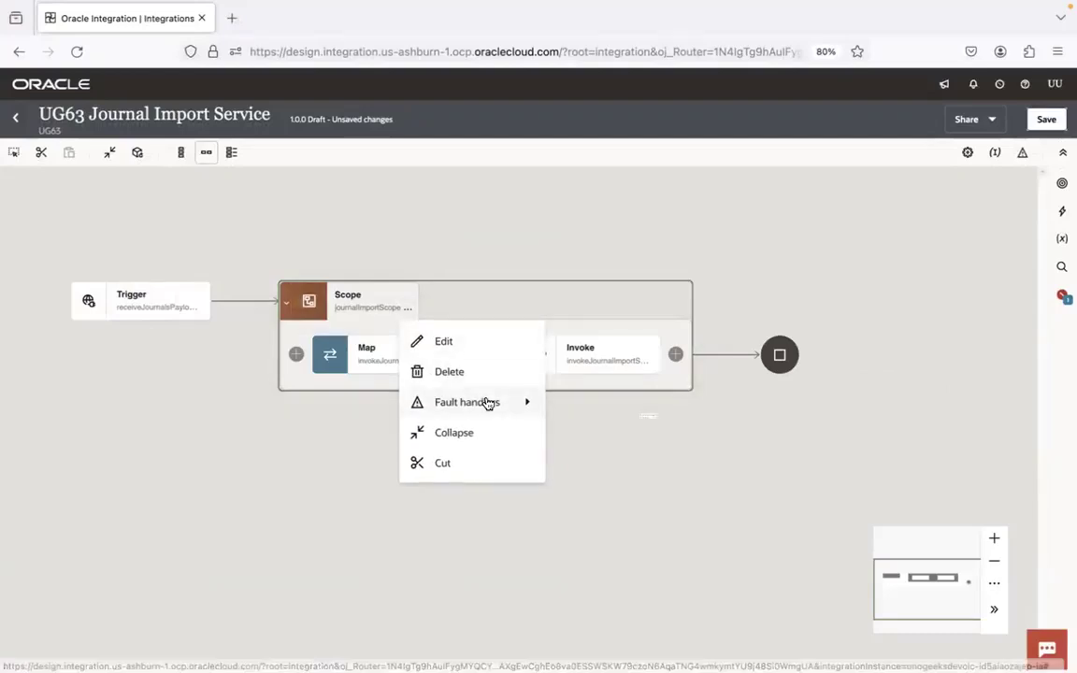
mouse_move(488, 403)
click(484, 238)
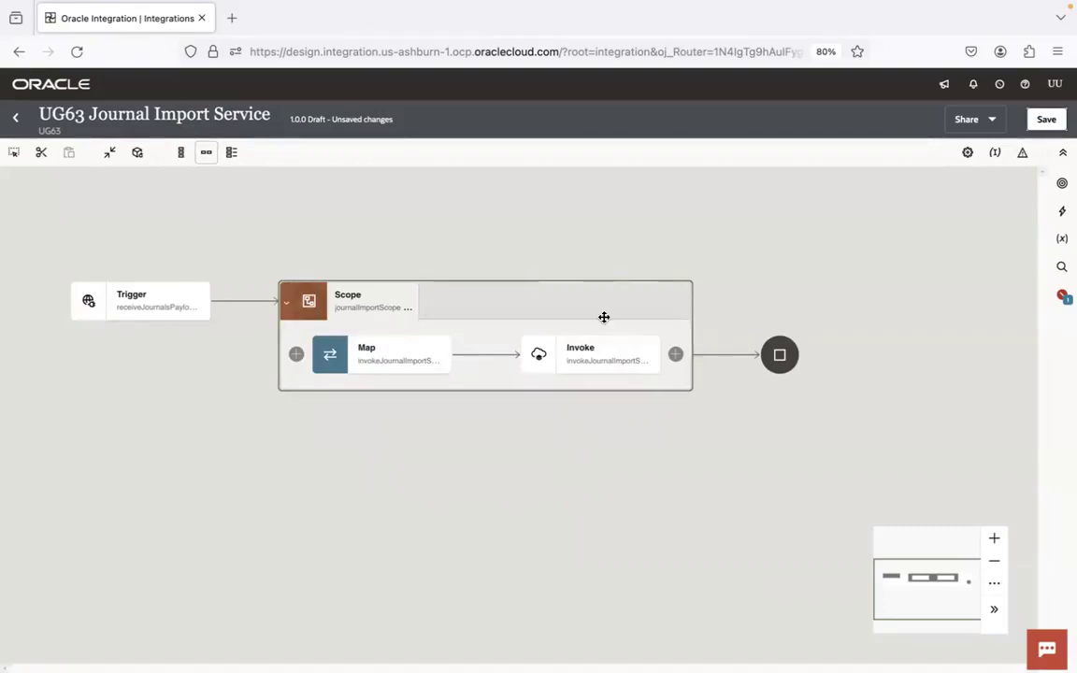
drag(732, 447, 593, 427)
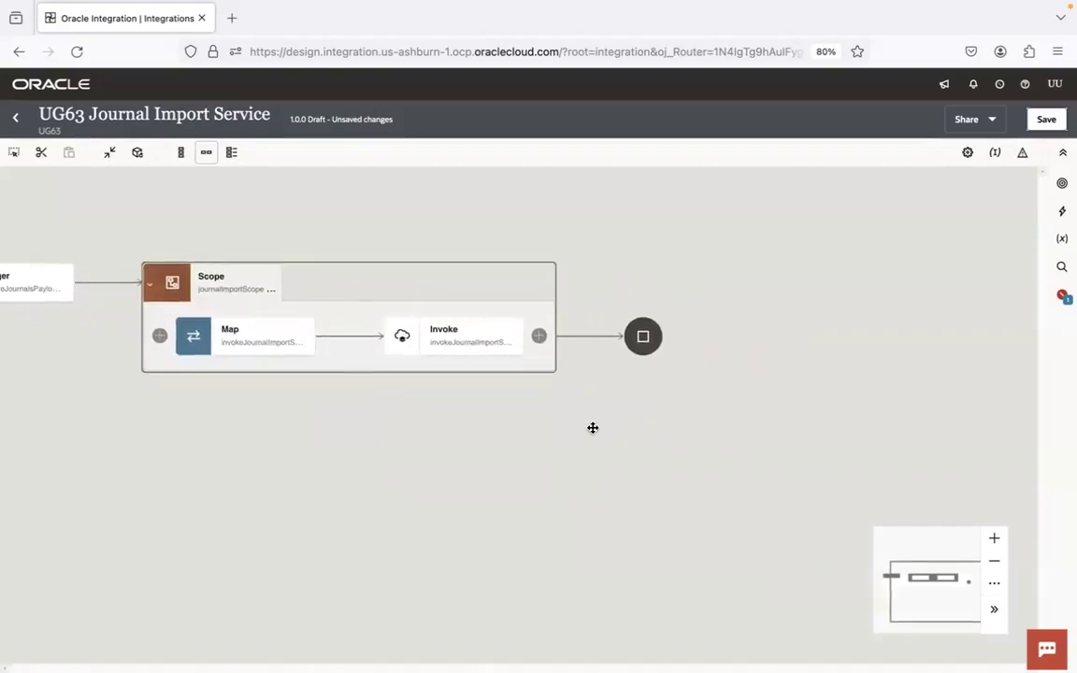
Add a new Scope action after the Invoke step
click(538, 335)
text(scope)
click(616, 214)
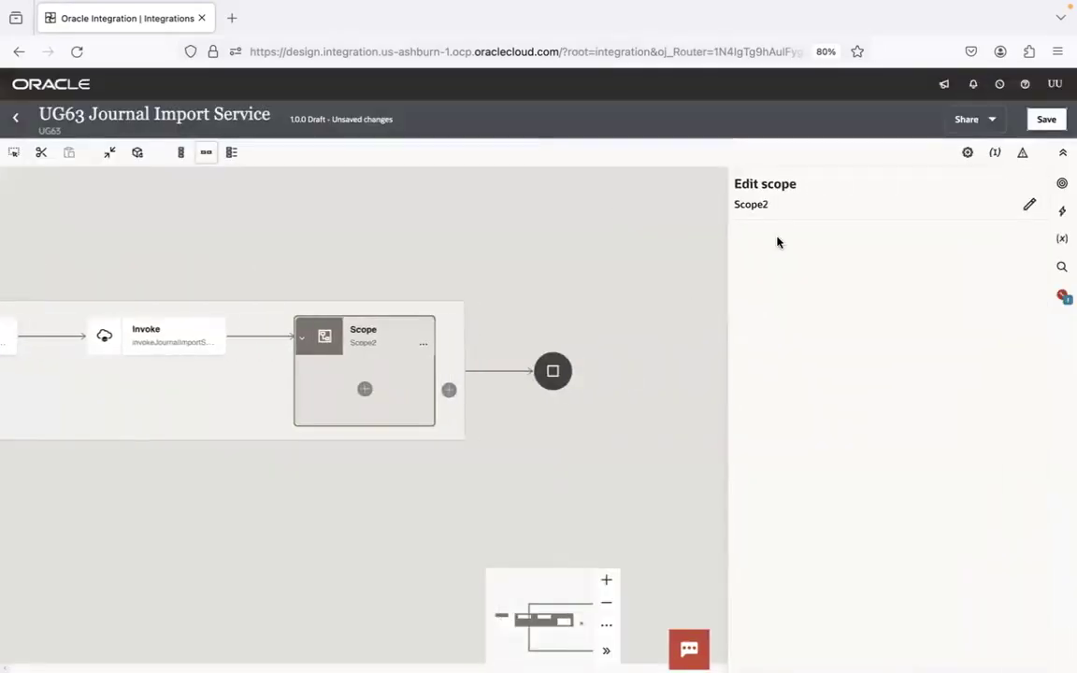
Rename the new scope erpIntegrationScope and save the integration
click(1030, 207)
click(755, 217)
text(erpIntehgrati)
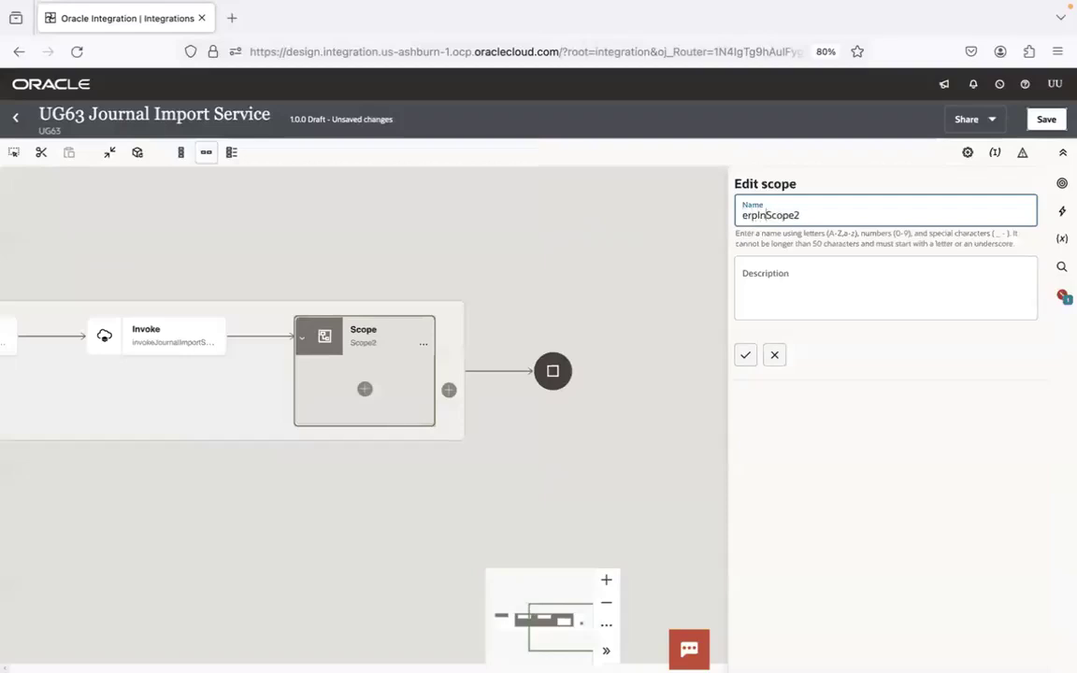
key(BackSpace)
key(BackSpace)
key(BackSpace)
key(BackSpace)
key(BackSpace)
key(BackSpace)
text(gration)
click(746, 357)
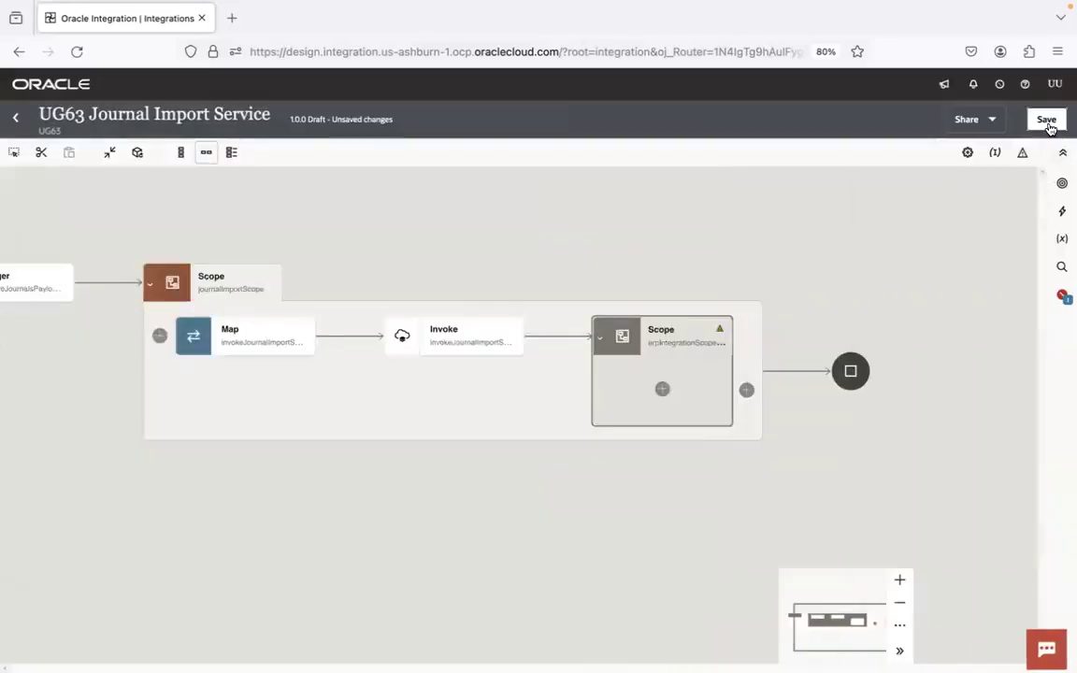
click(1046, 120)
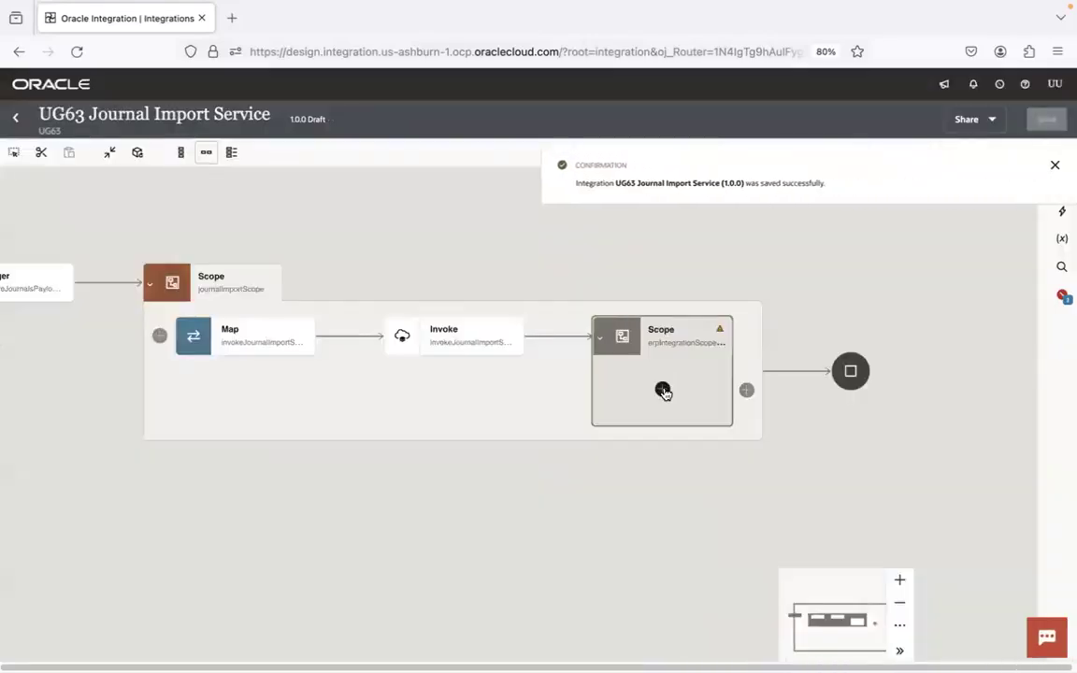
Add an invoke on the UG63 ERP Conn connection inside erpIntegrationScope
click(662, 389)
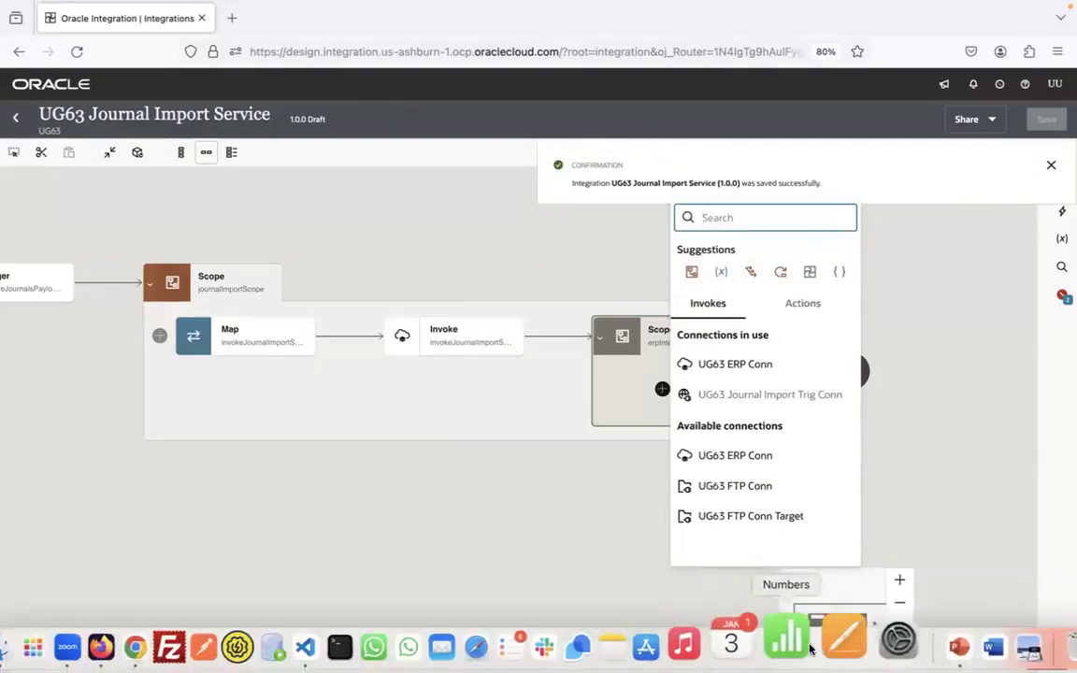
click(911, 655)
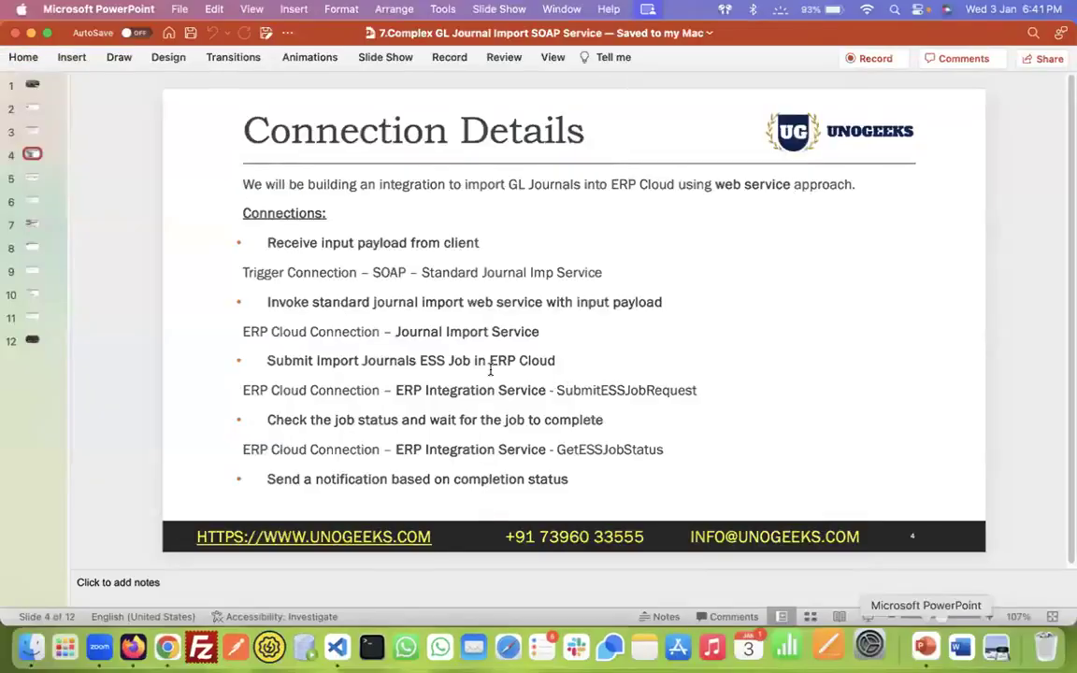
key(ctrl+Right)
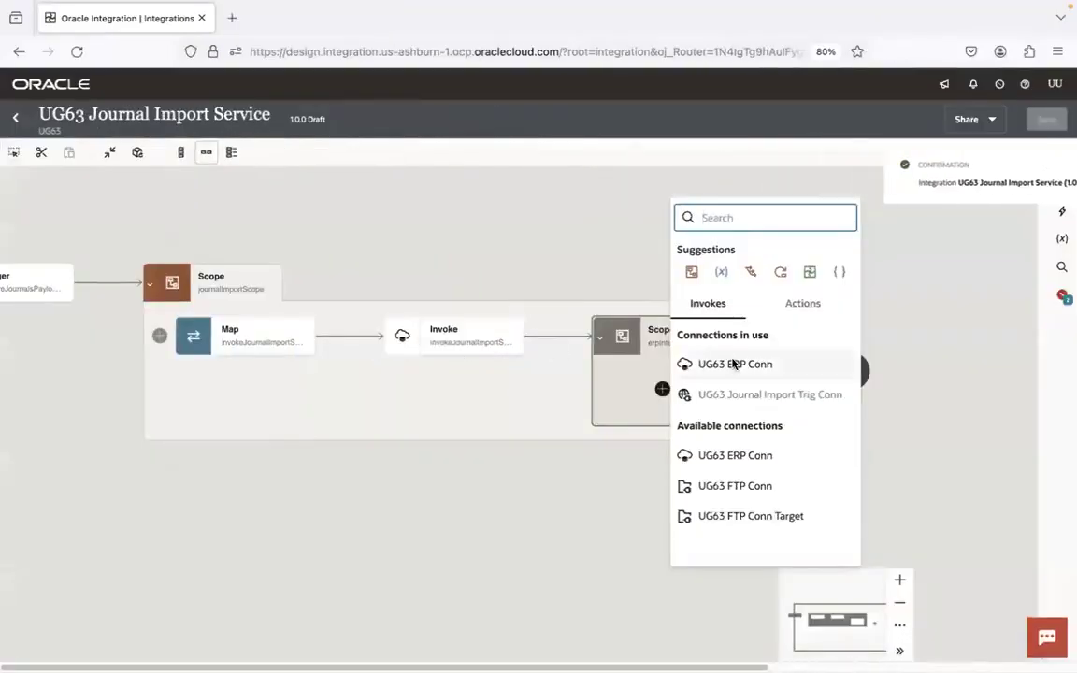
click(735, 365)
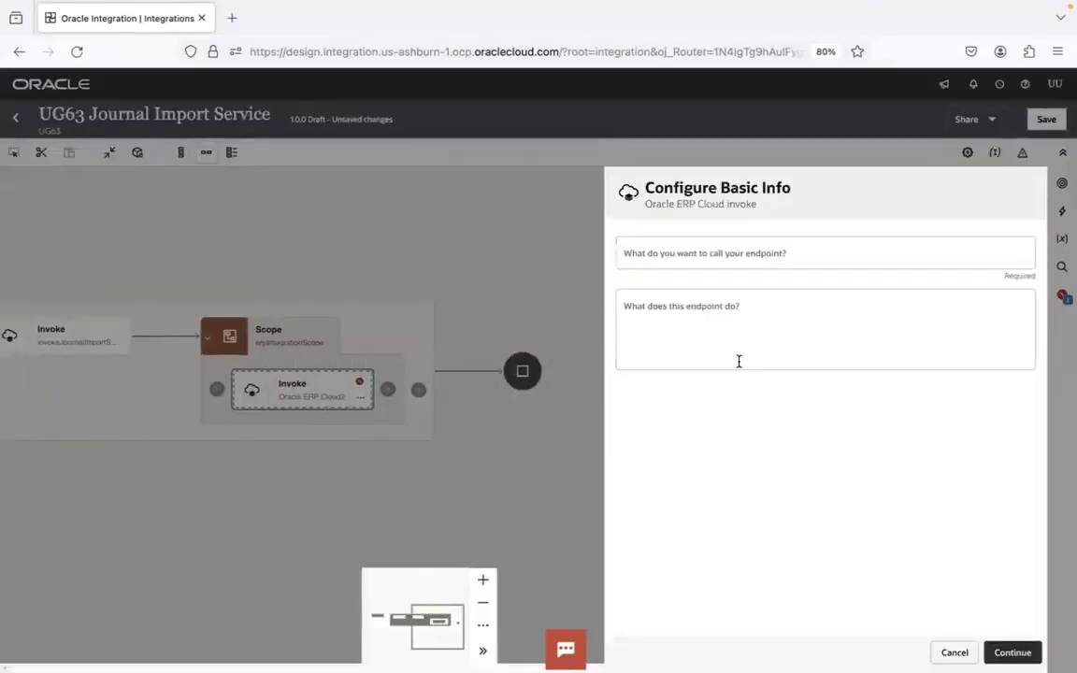
Name the ERP Cloud endpoint SubmitImportJournalsESS and continue to the operations step
click(721, 259)
text(SubmitImport)
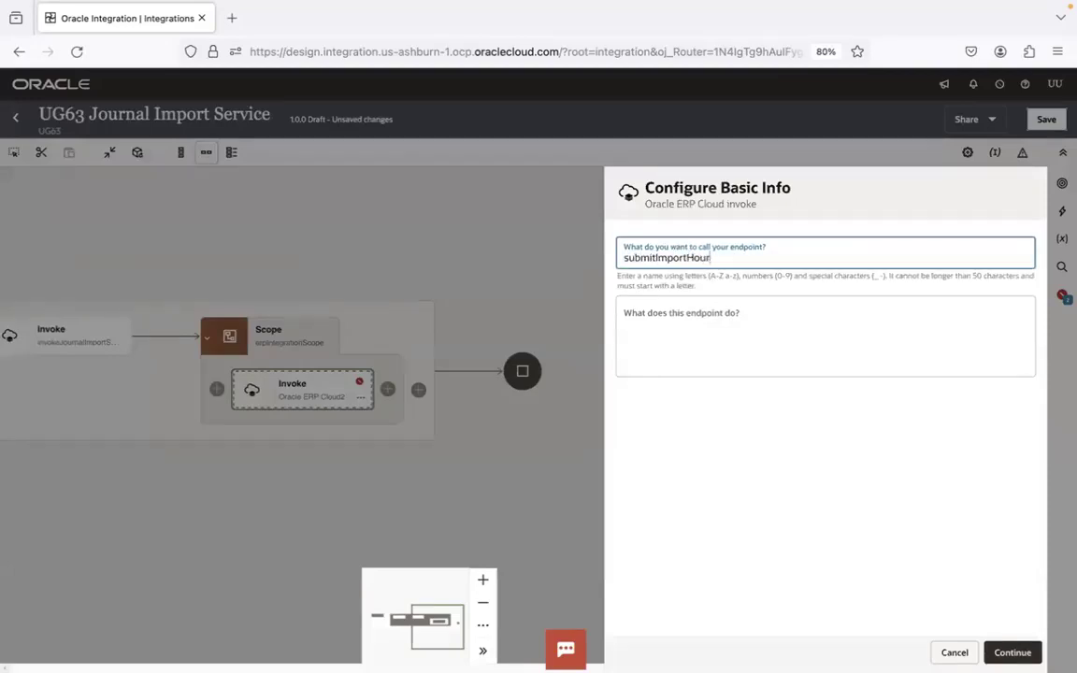
text(JournalsESSJob)
click(1013, 653)
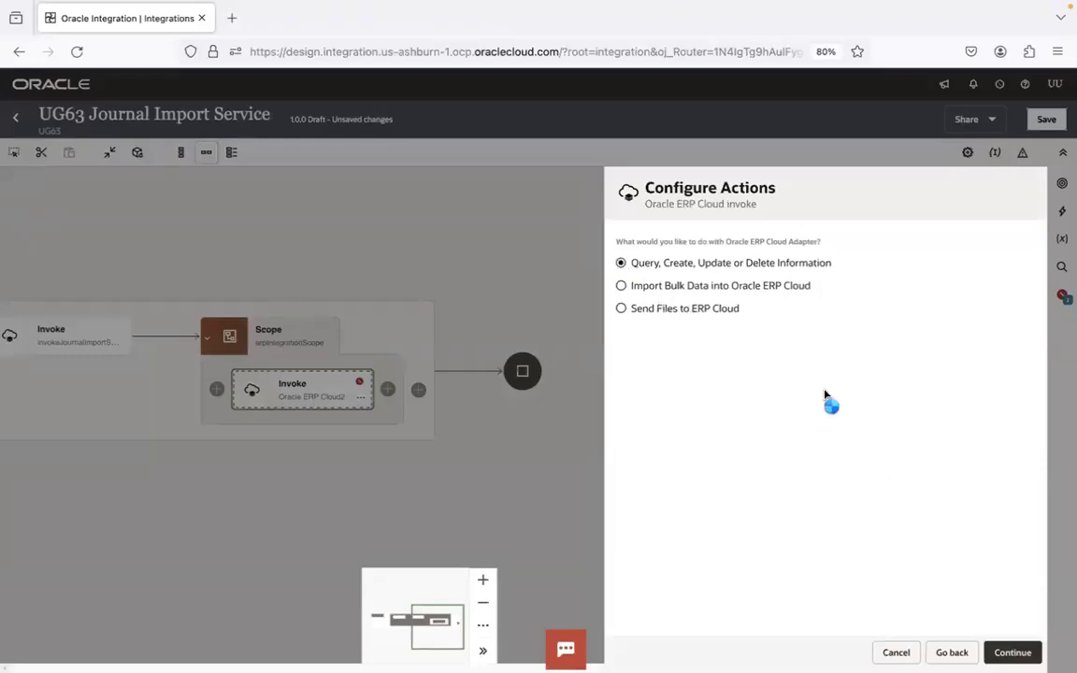
click(1013, 652)
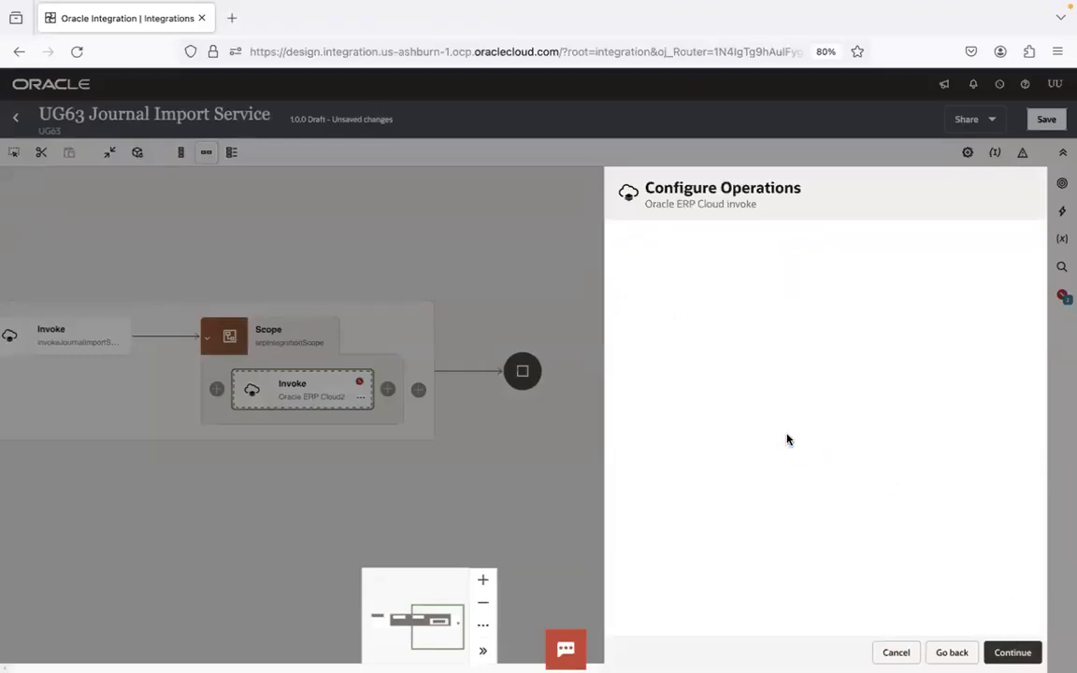
Choose ErpIntegrationService and its submitESSJobRequest operation, then continue to Summary
click(718, 257)
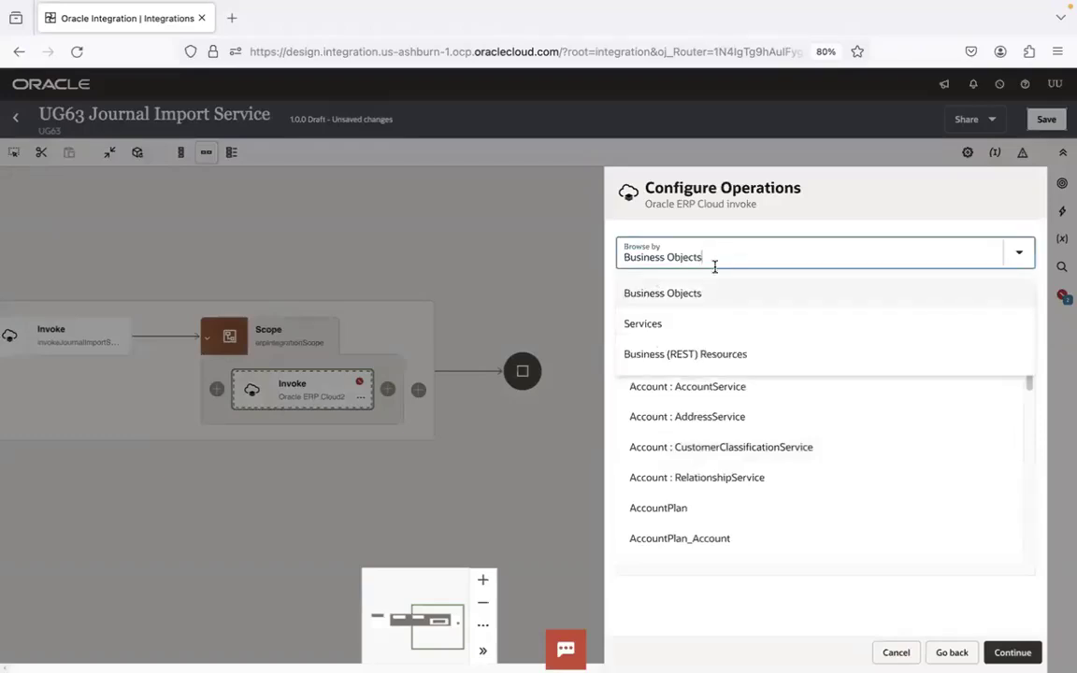
click(693, 318)
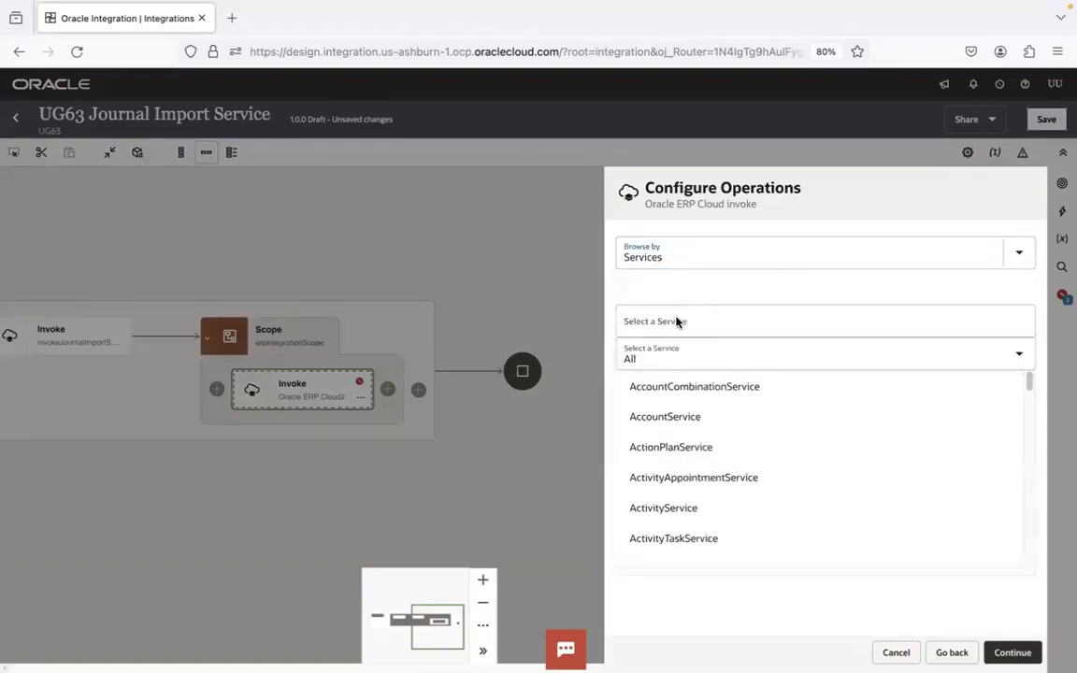
click(676, 321)
text(erpinte)
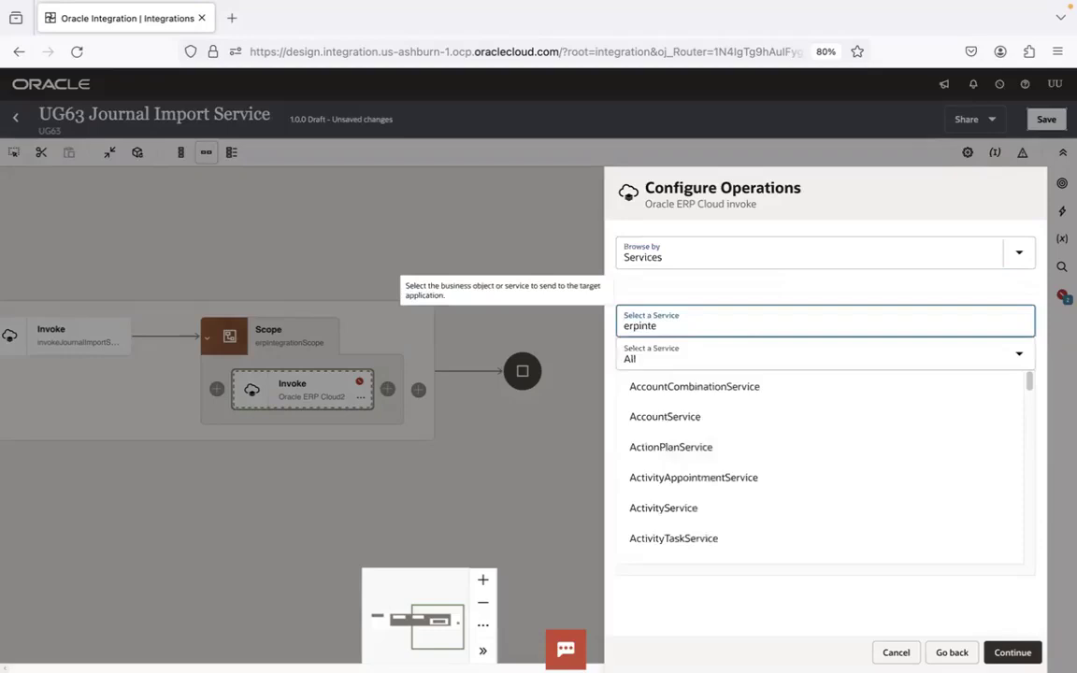
click(688, 391)
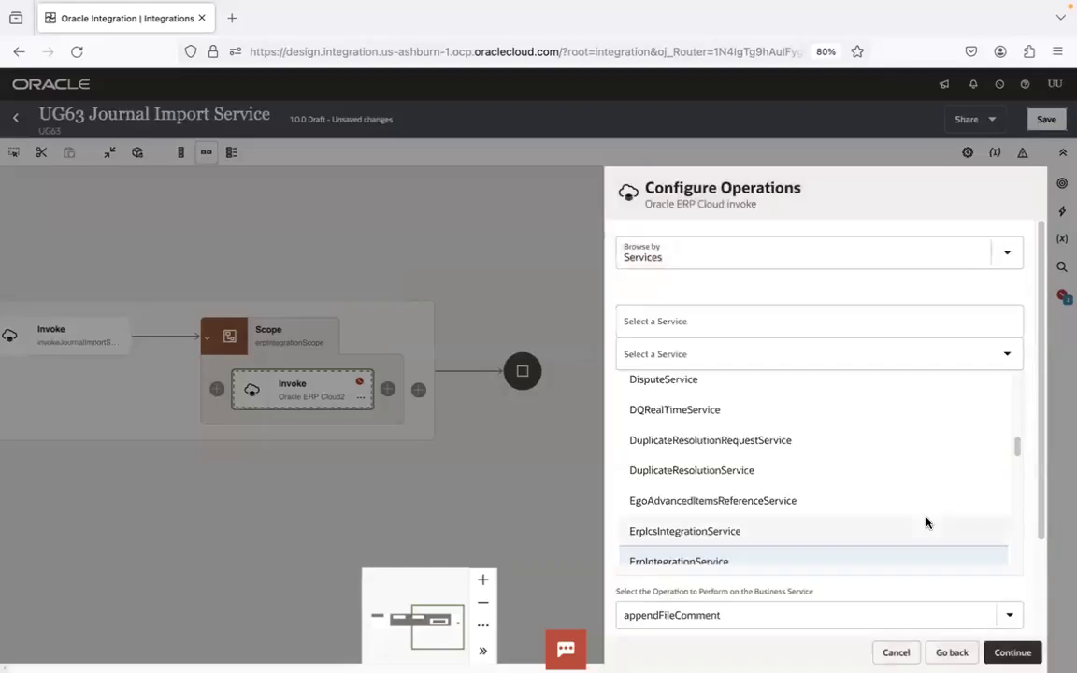
scroll(927, 523, down, 2)
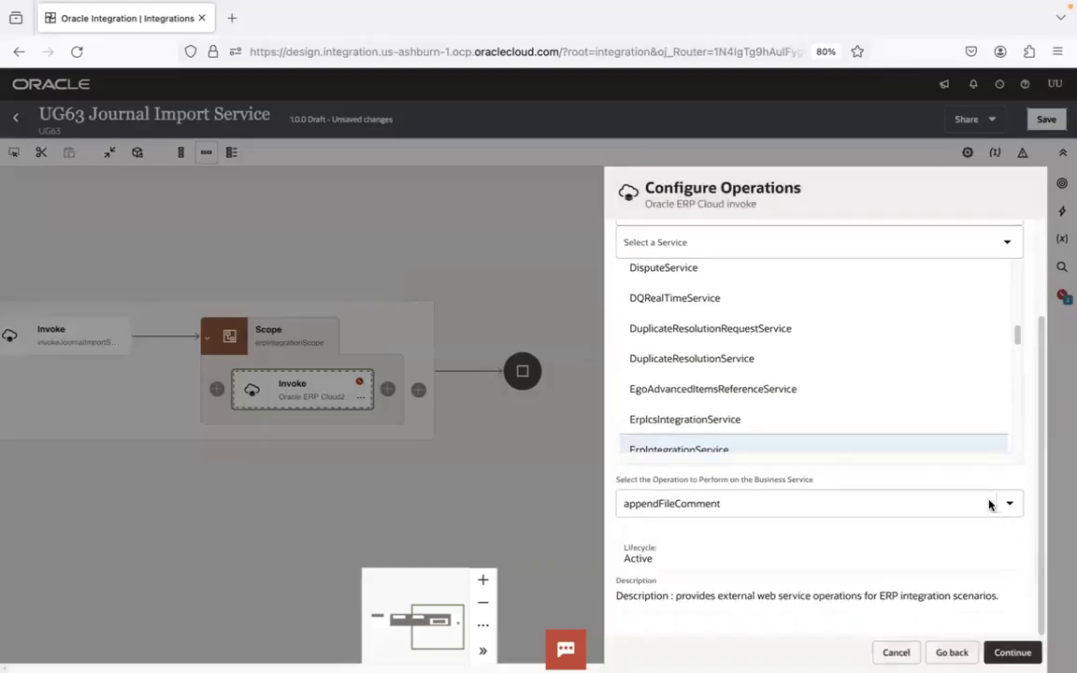
click(918, 503)
drag(1015, 301, 1032, 487)
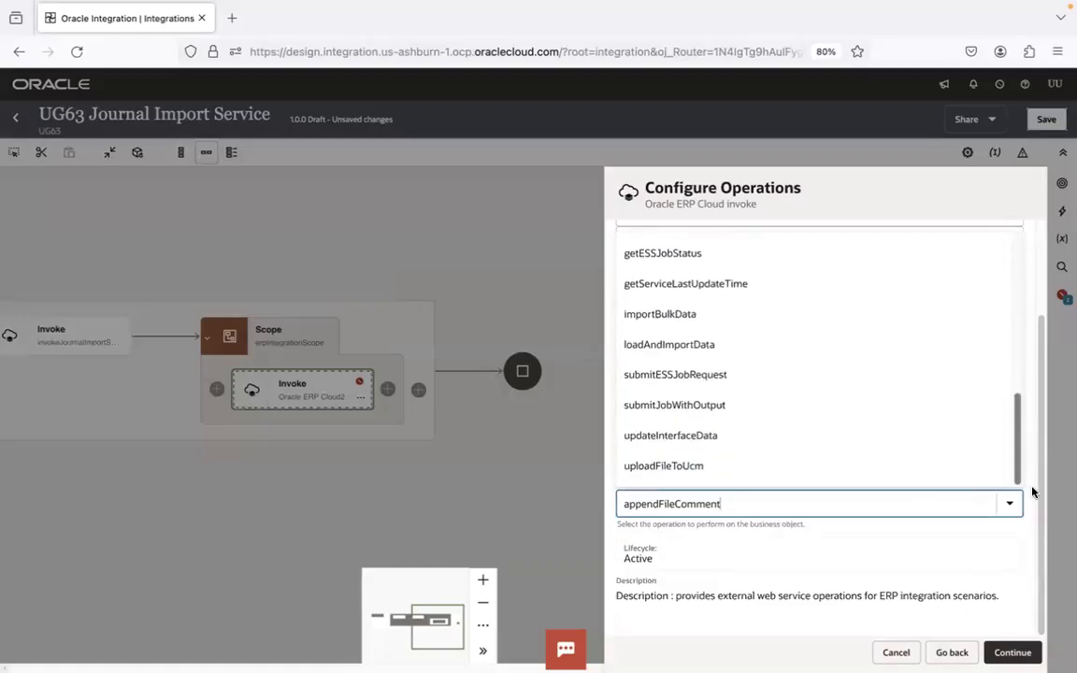
click(781, 375)
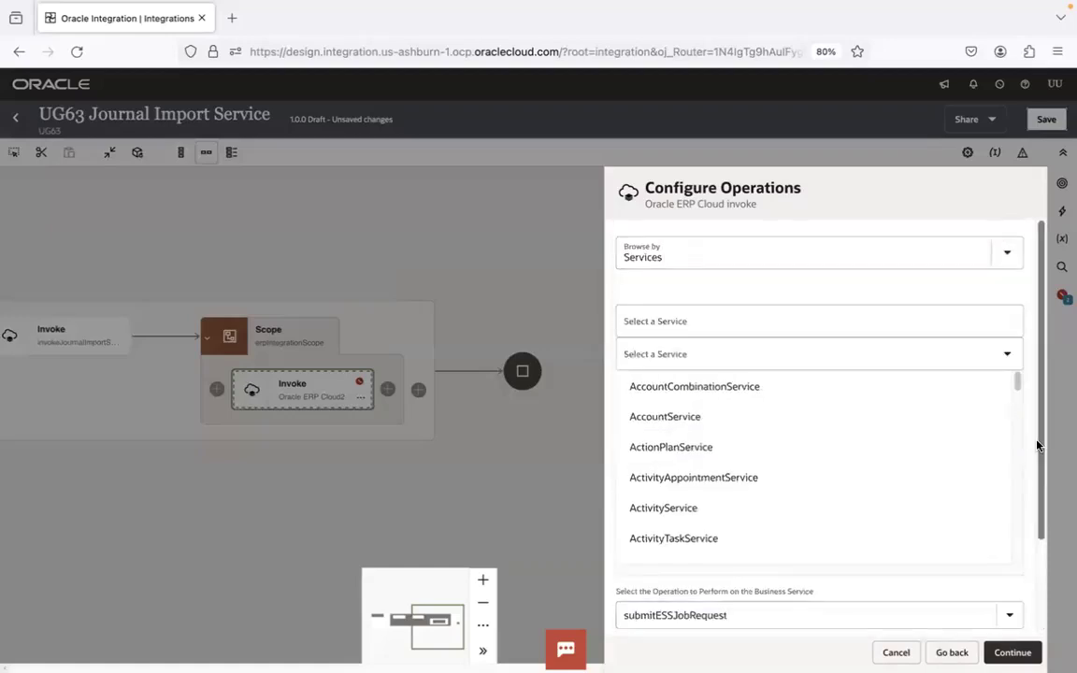
drag(1041, 450, 1046, 591)
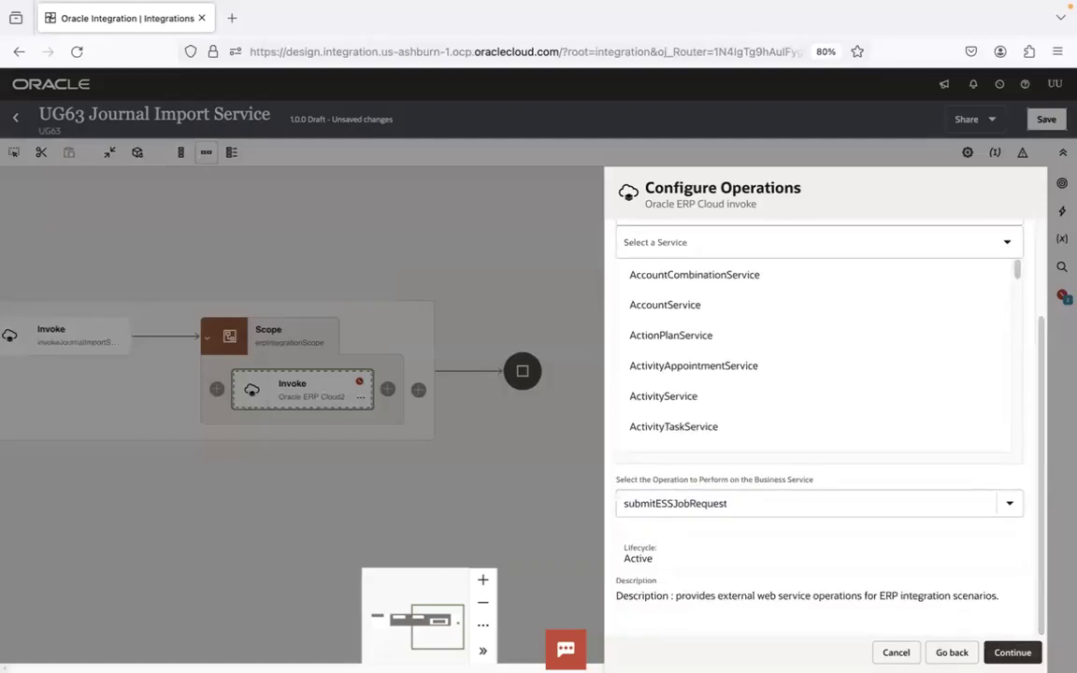
click(1012, 653)
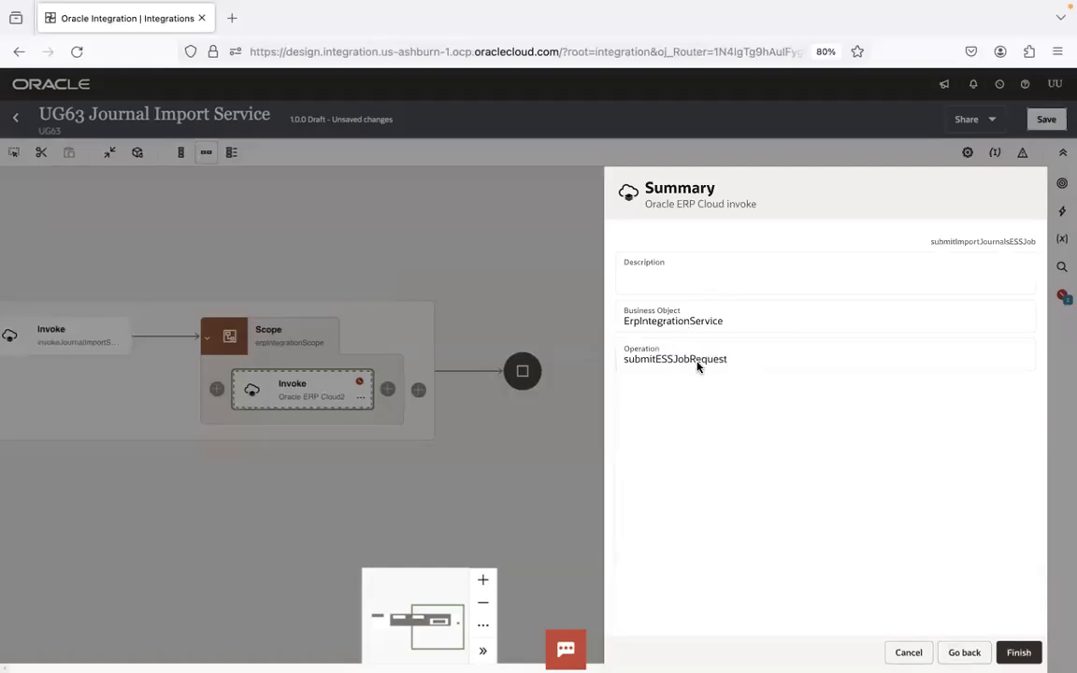
Finish the ERP Cloud invoke, save, and open the submitImportJournalsESSJob mapping
click(1018, 653)
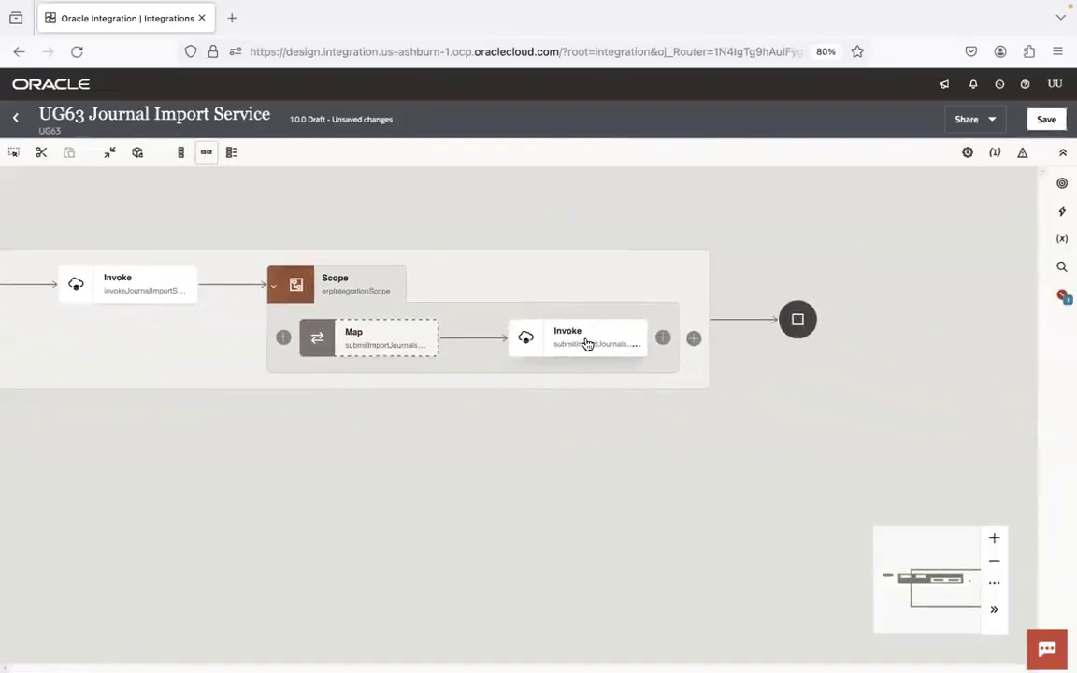
click(1045, 122)
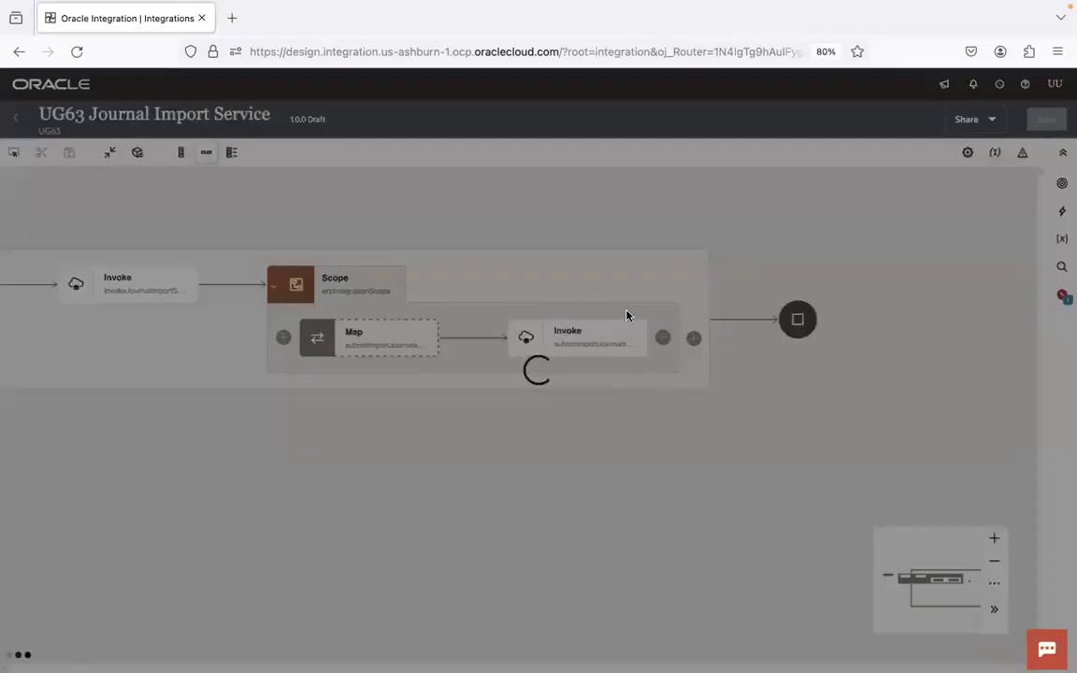
double_click(387, 349)
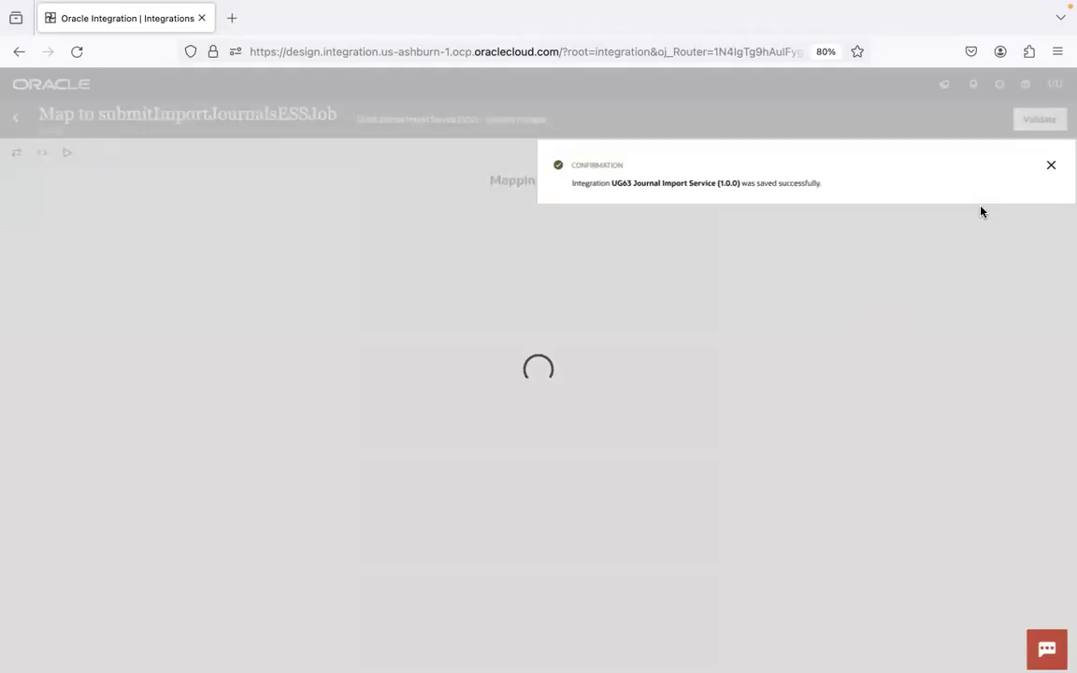
click(1051, 166)
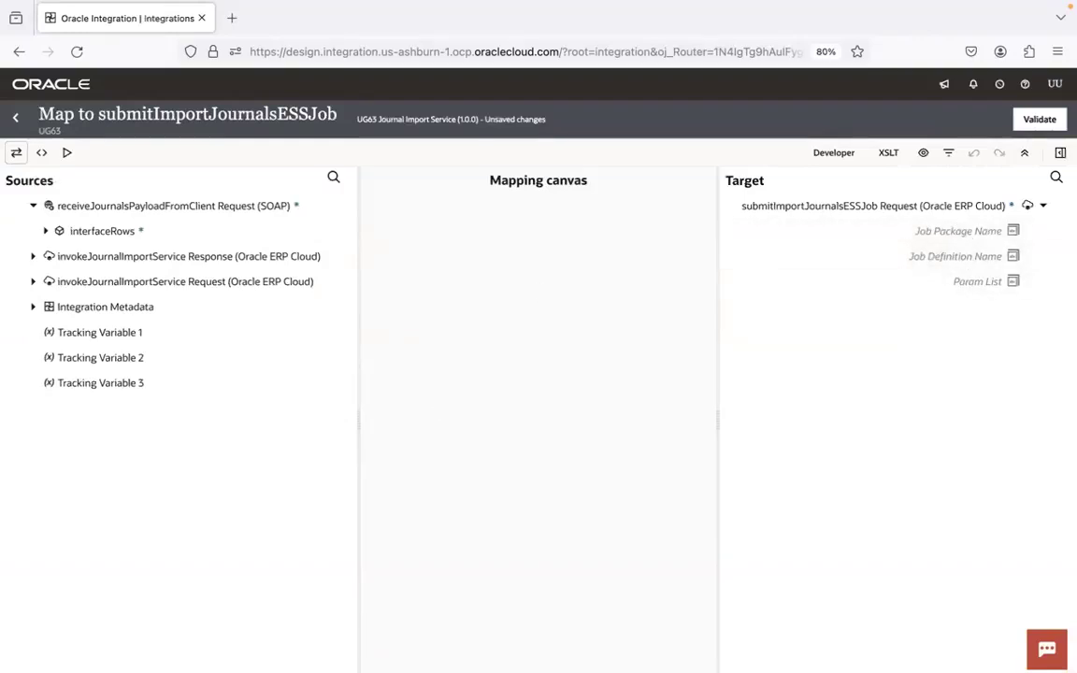
In SoapUI, open UG63 > ErpIntegrationServiceSoapHttp > submitESSJobRequest Request 1 full size
mouse_move(323, 646)
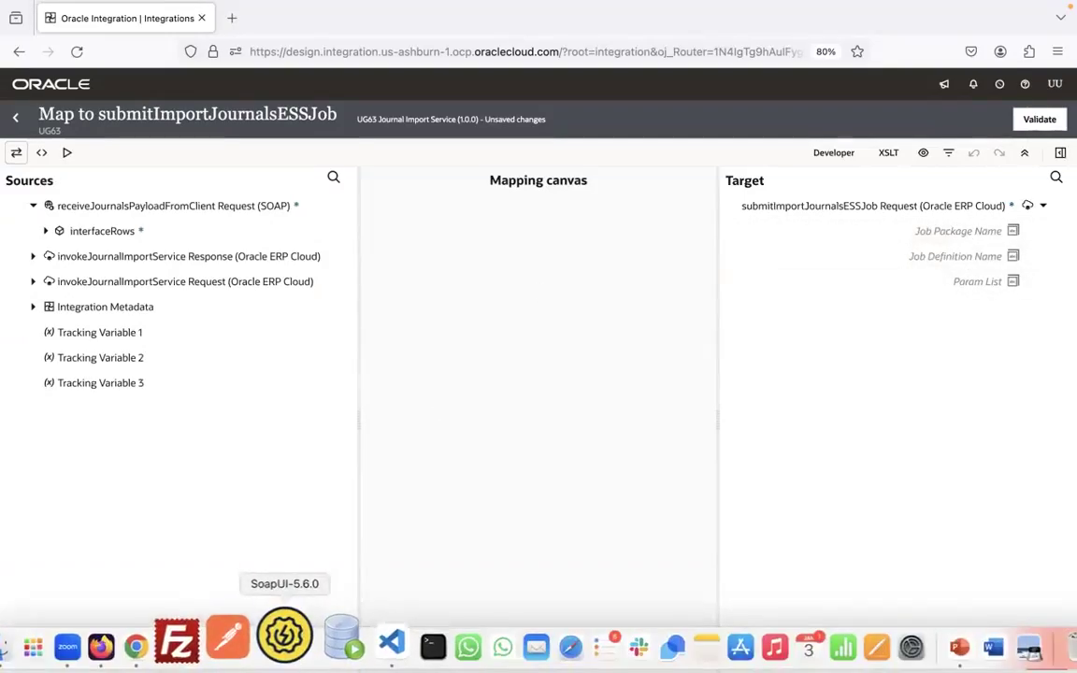
click(285, 637)
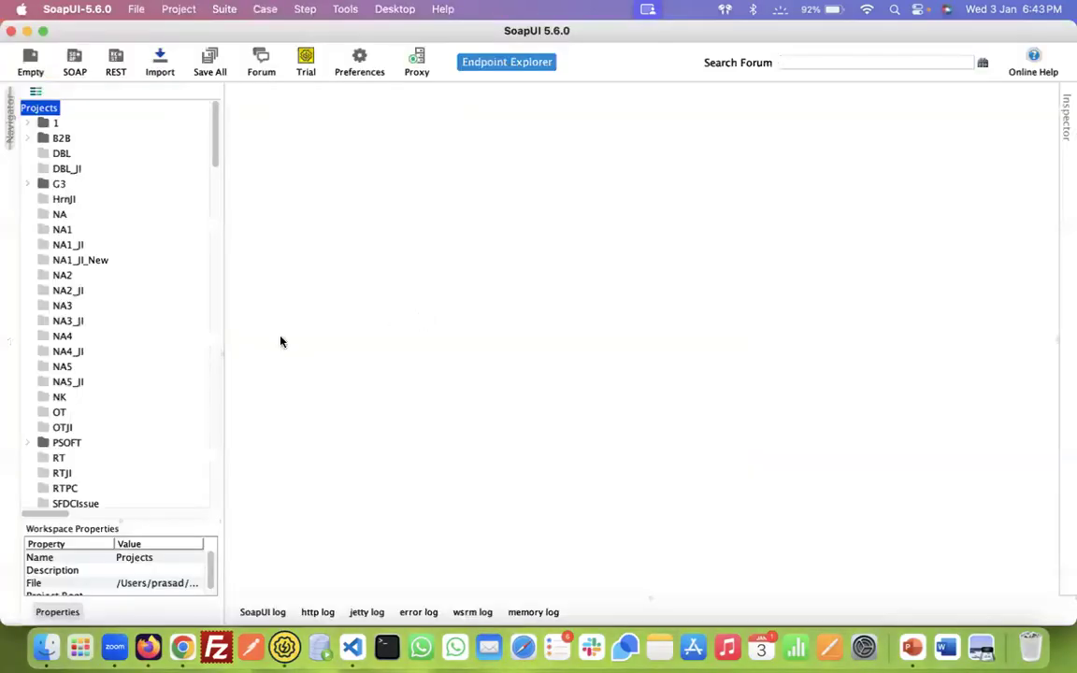
drag(214, 122, 204, 513)
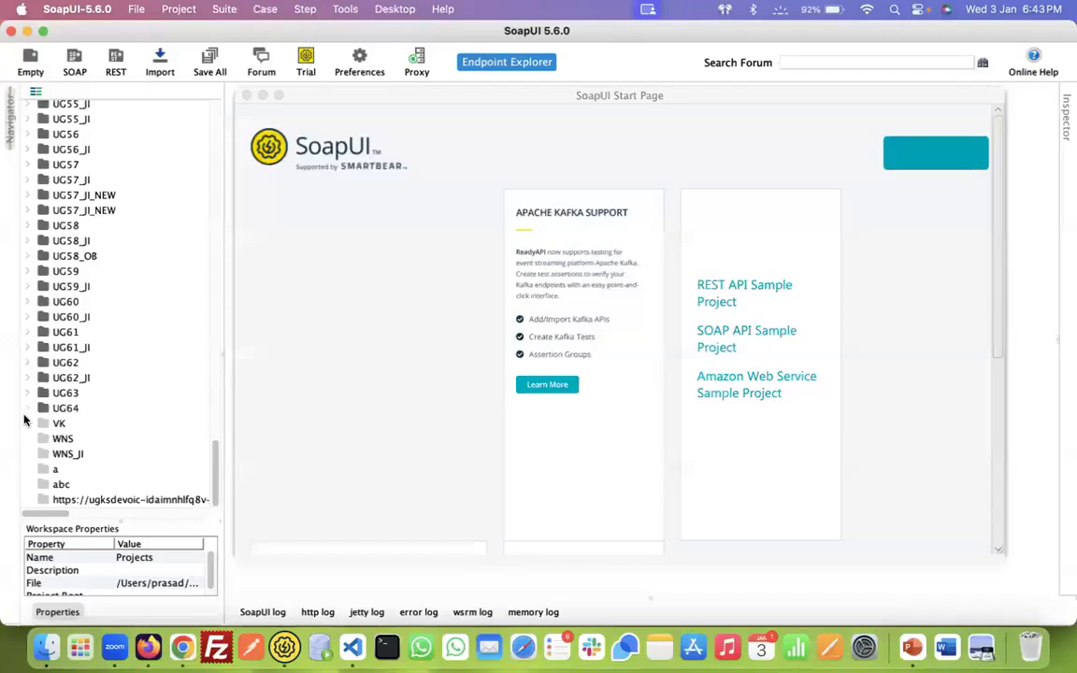
click(28, 393)
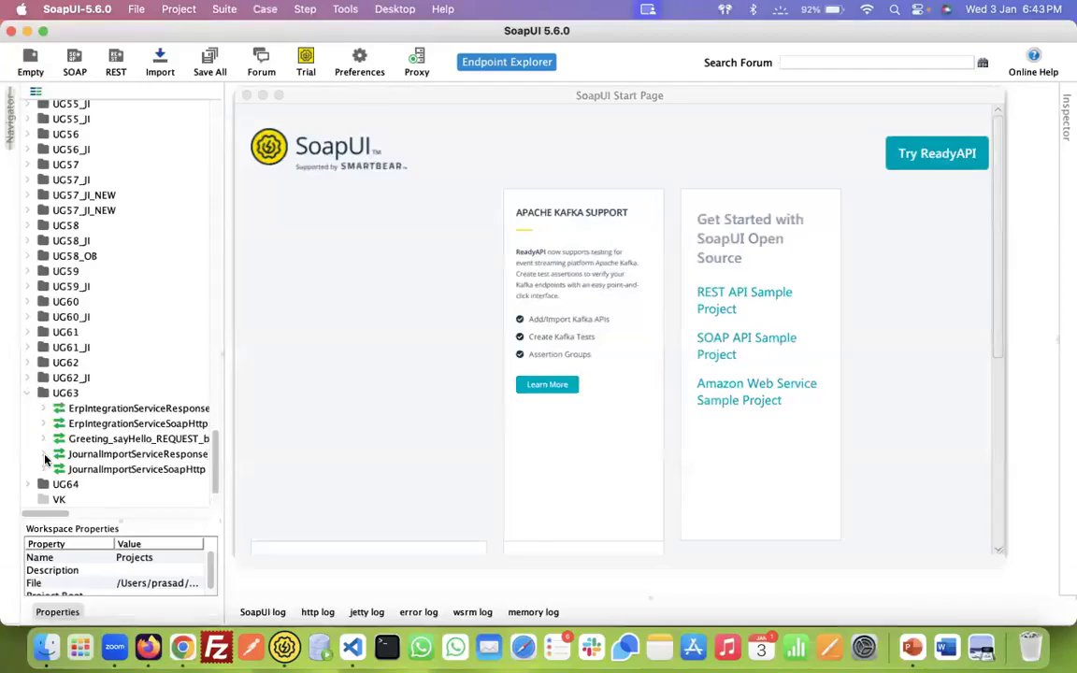
click(44, 425)
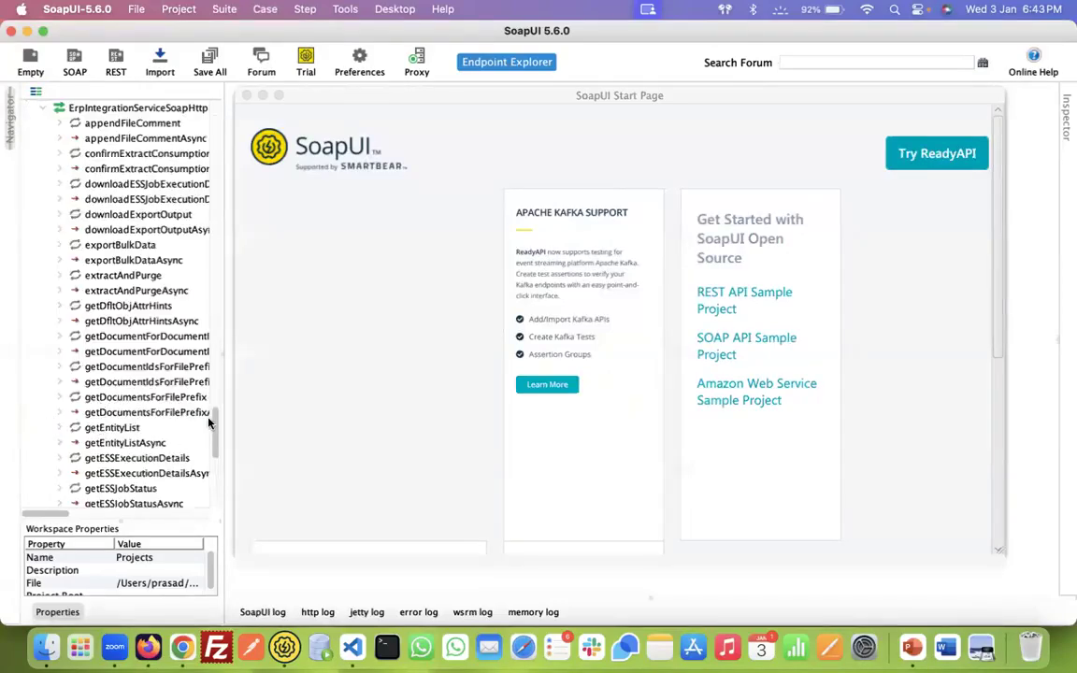
drag(216, 445, 216, 470)
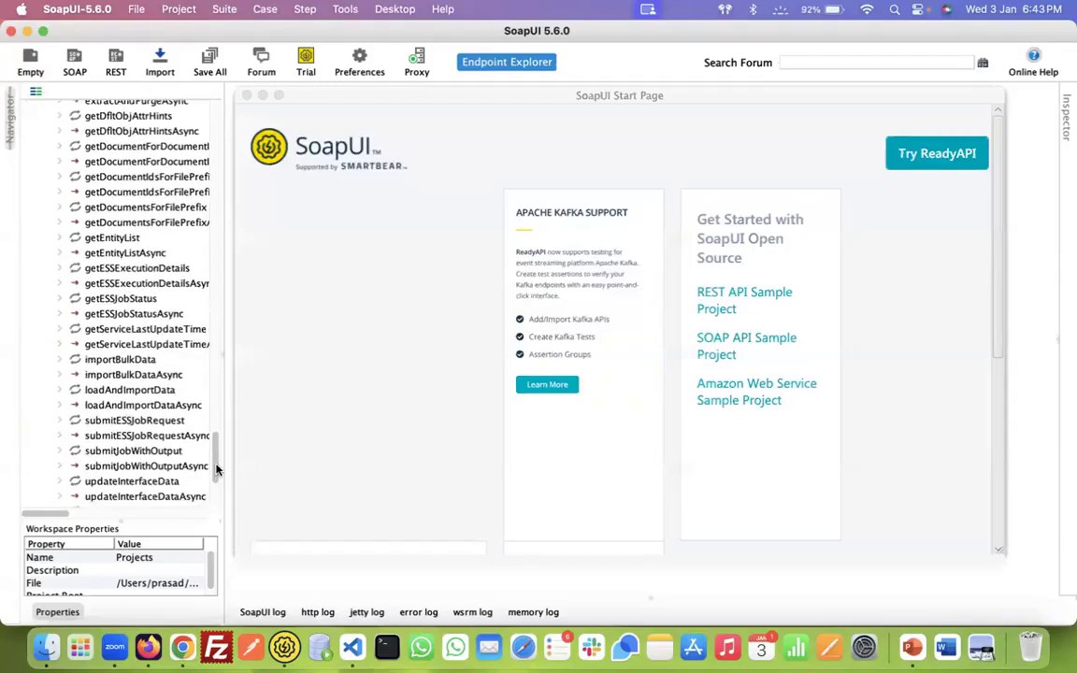
click(61, 420)
double_click(117, 436)
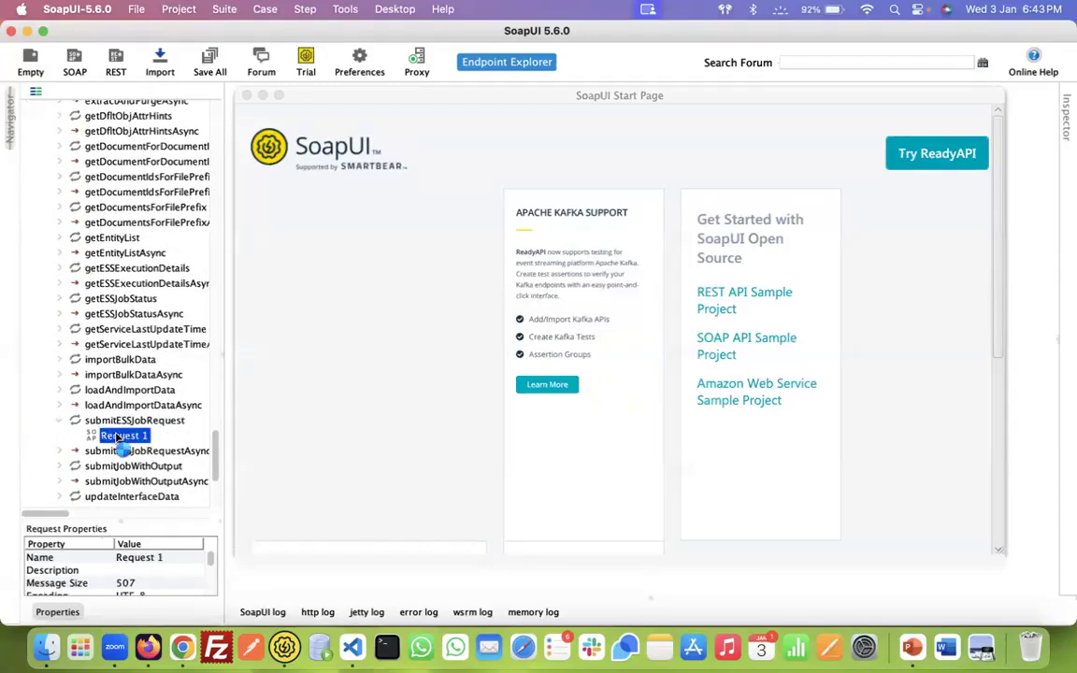
click(302, 119)
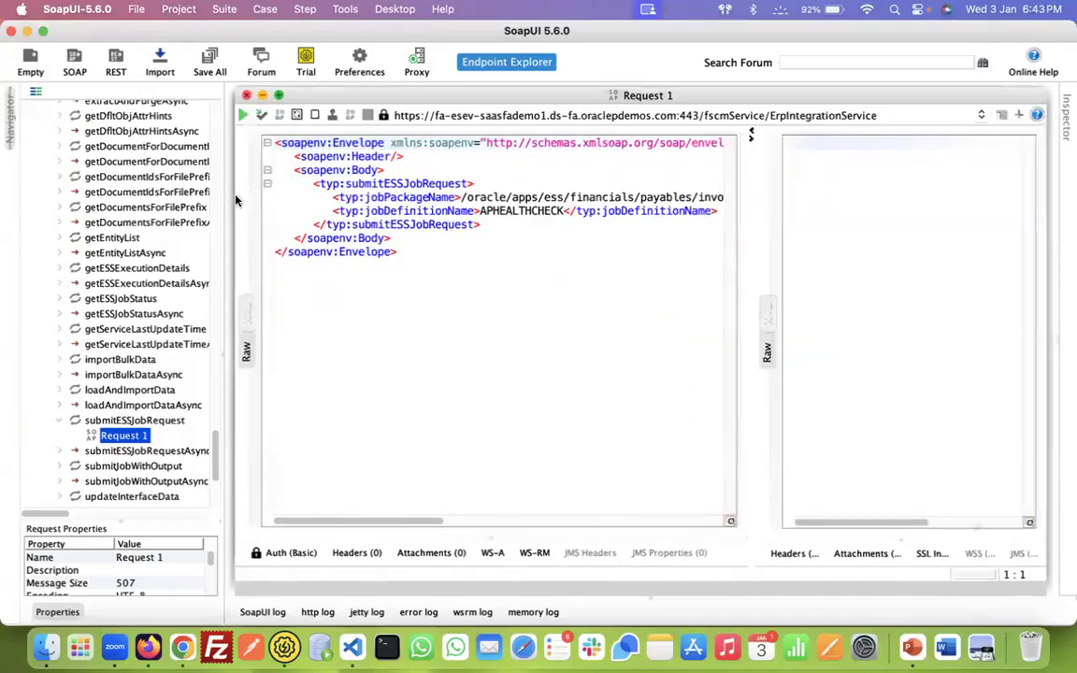
drag(223, 213, 125, 213)
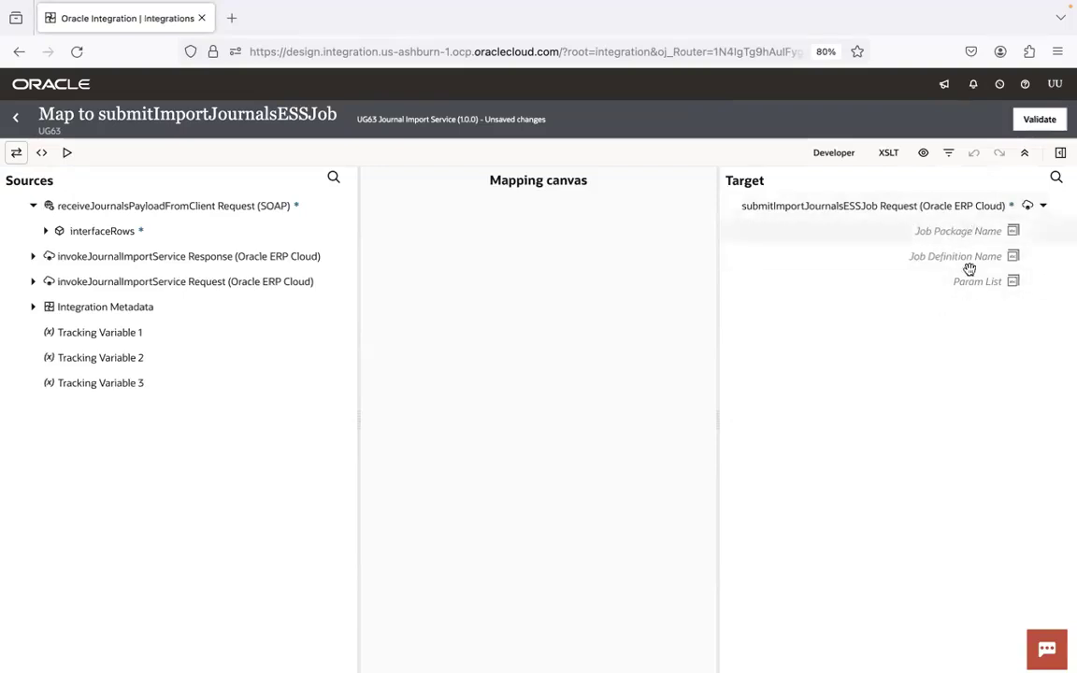
key(ctrl+Left)
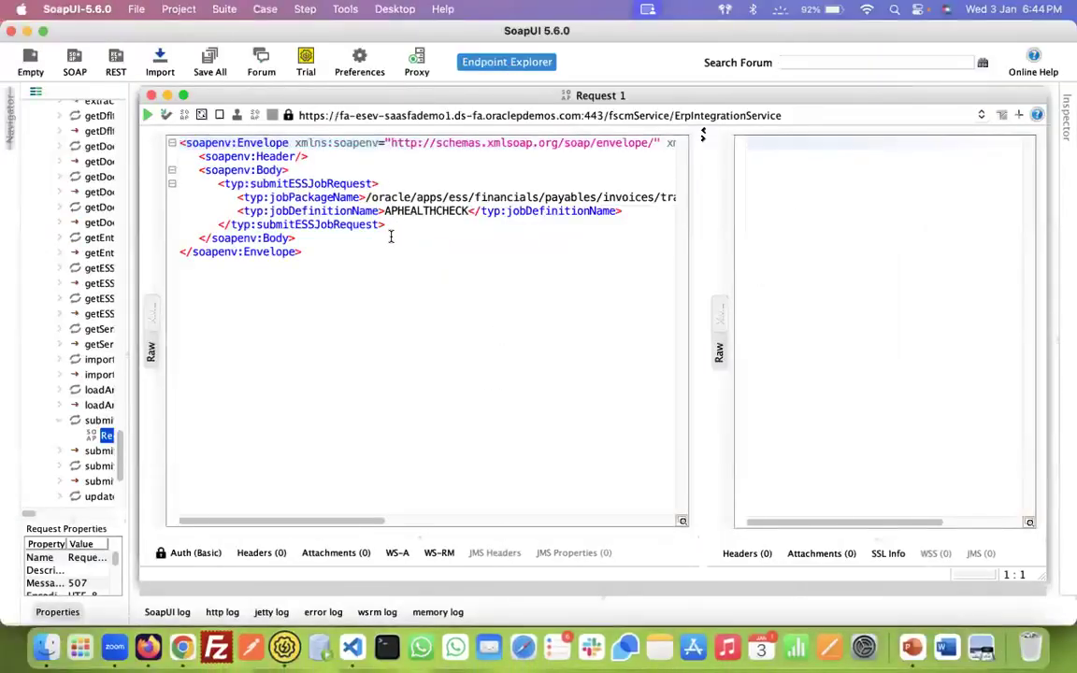
key(ctrl+Right)
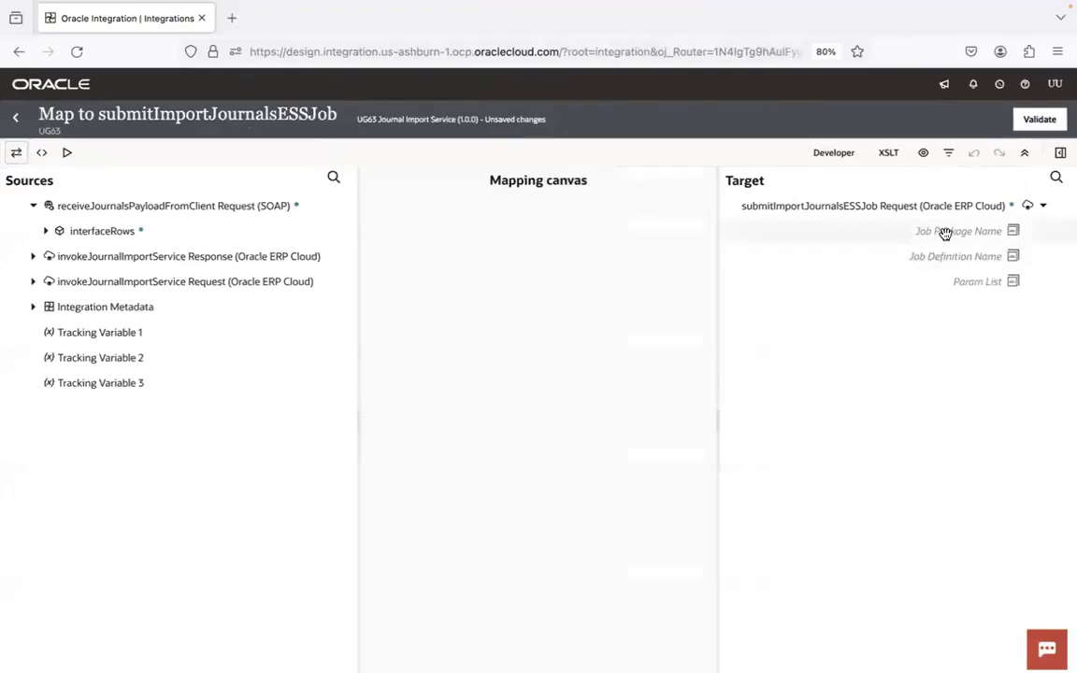
Load the Oracle Fusion login page in Chrome and submit the sign-in
mouse_move(320, 651)
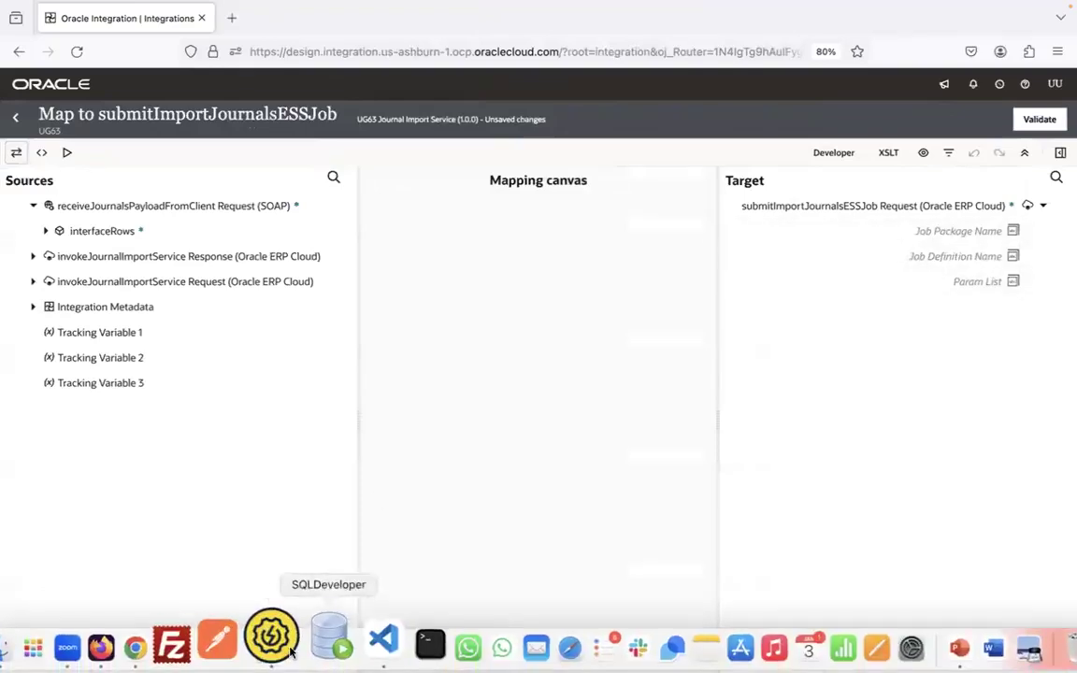
click(179, 646)
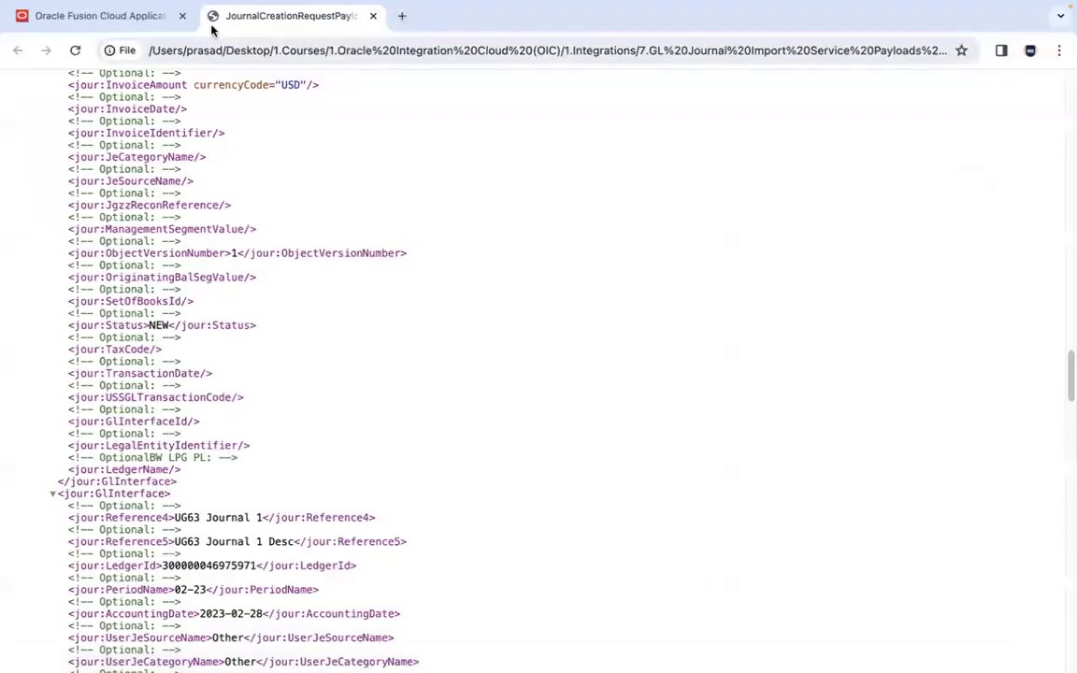
click(89, 19)
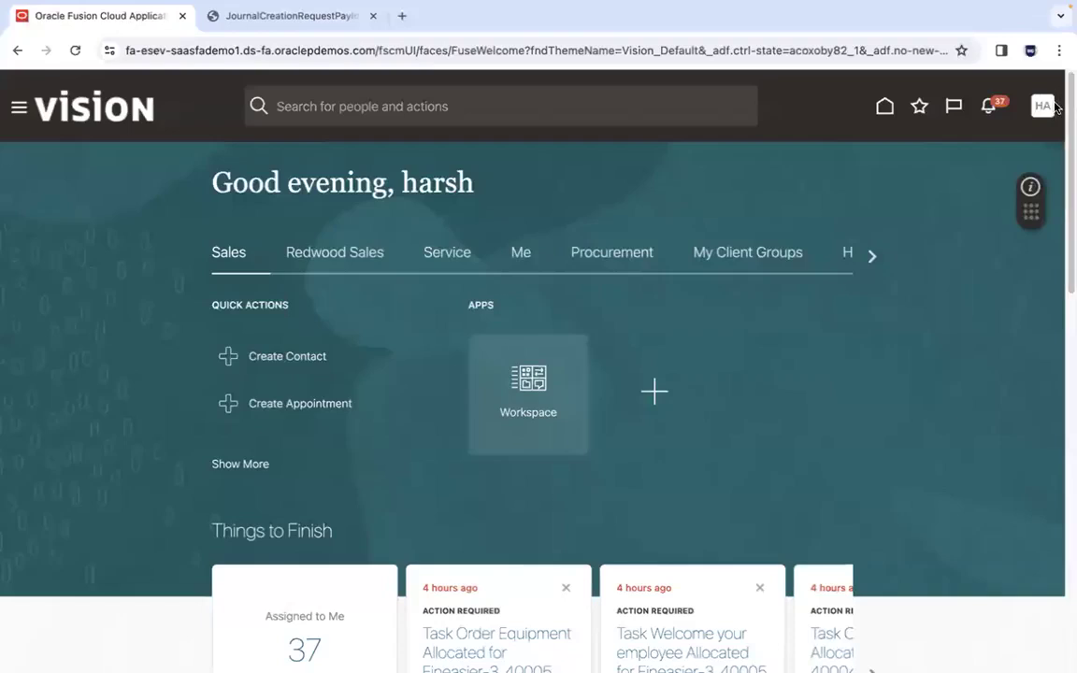
click(568, 55)
text(etat)
key(Return)
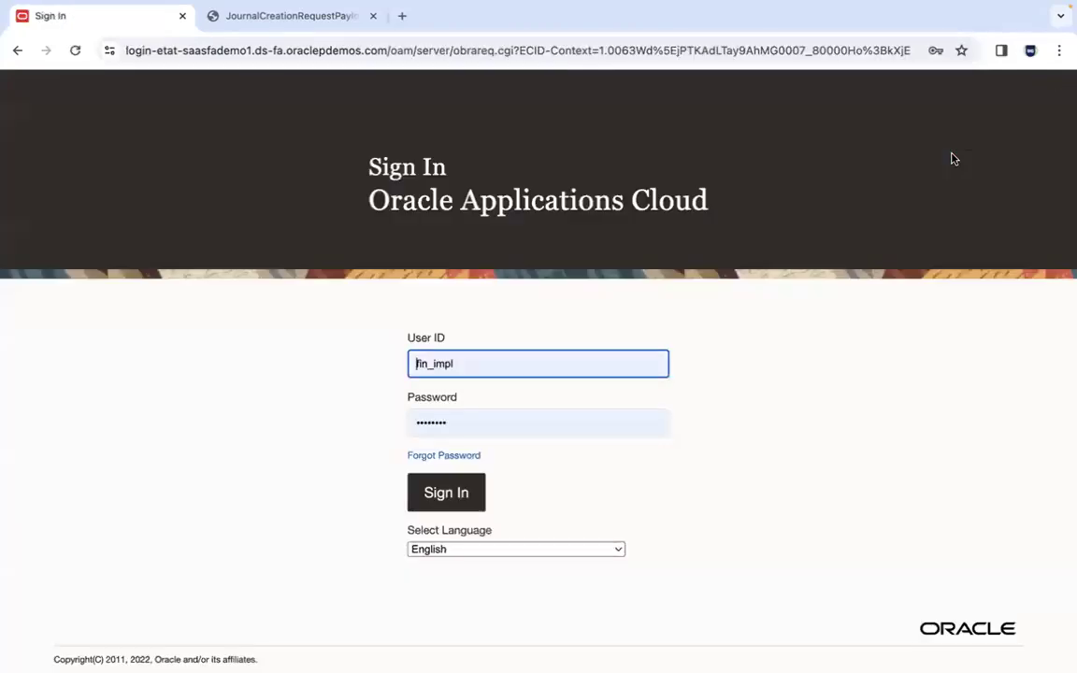
click(436, 495)
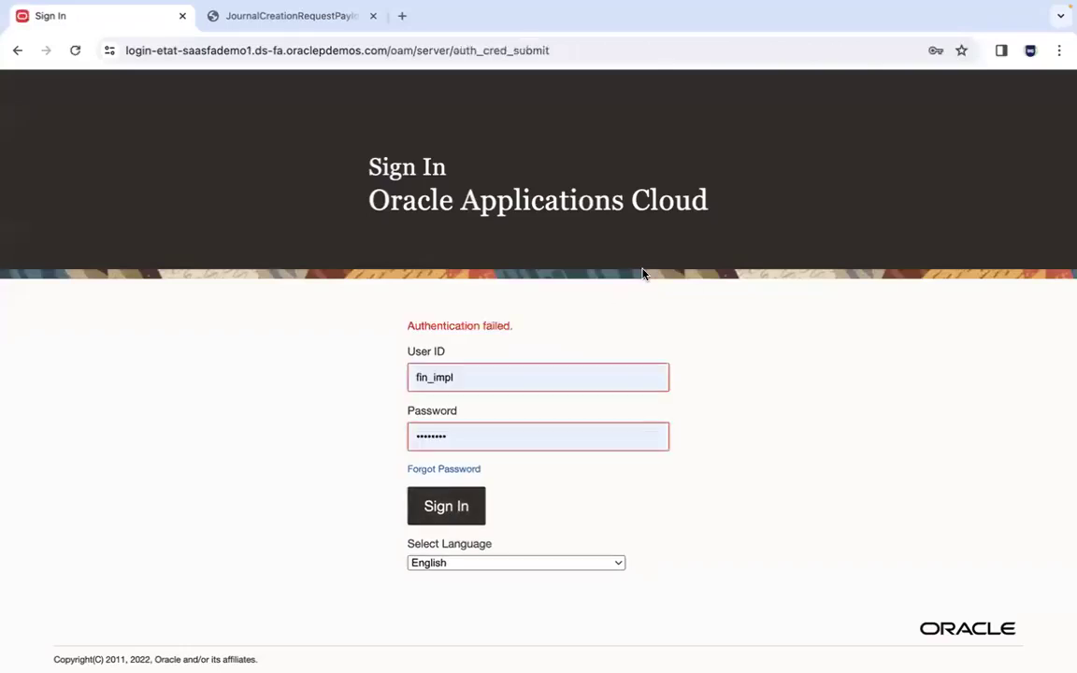
Replace the User ID with a different saved login and fill its password
click(464, 384)
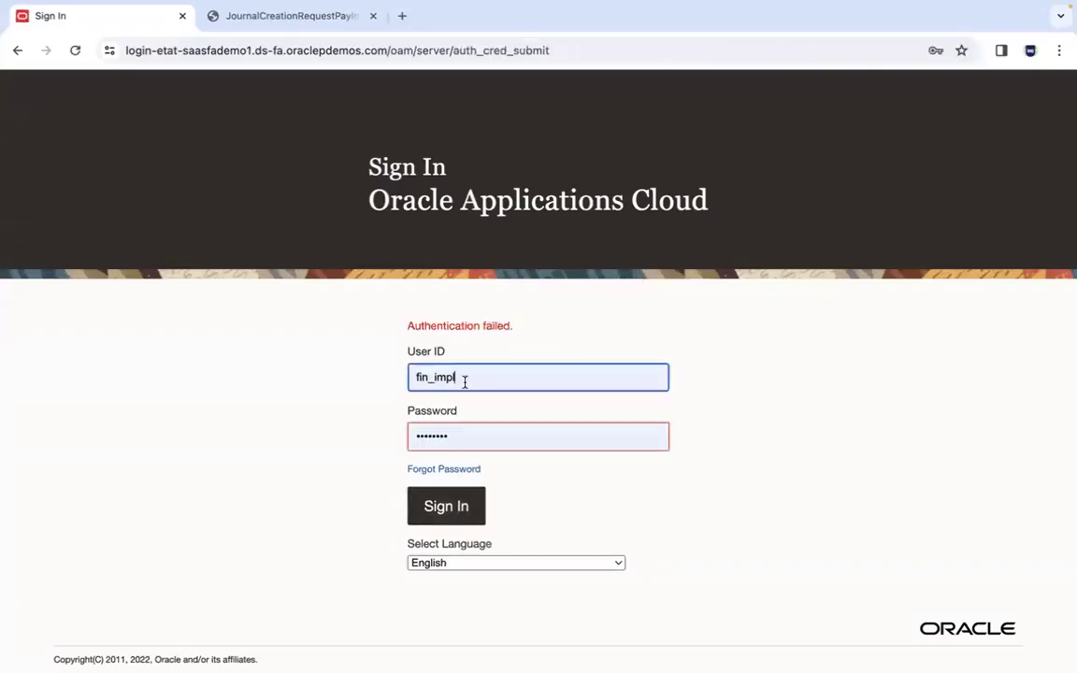
double_click(465, 384)
text(hcm_im)
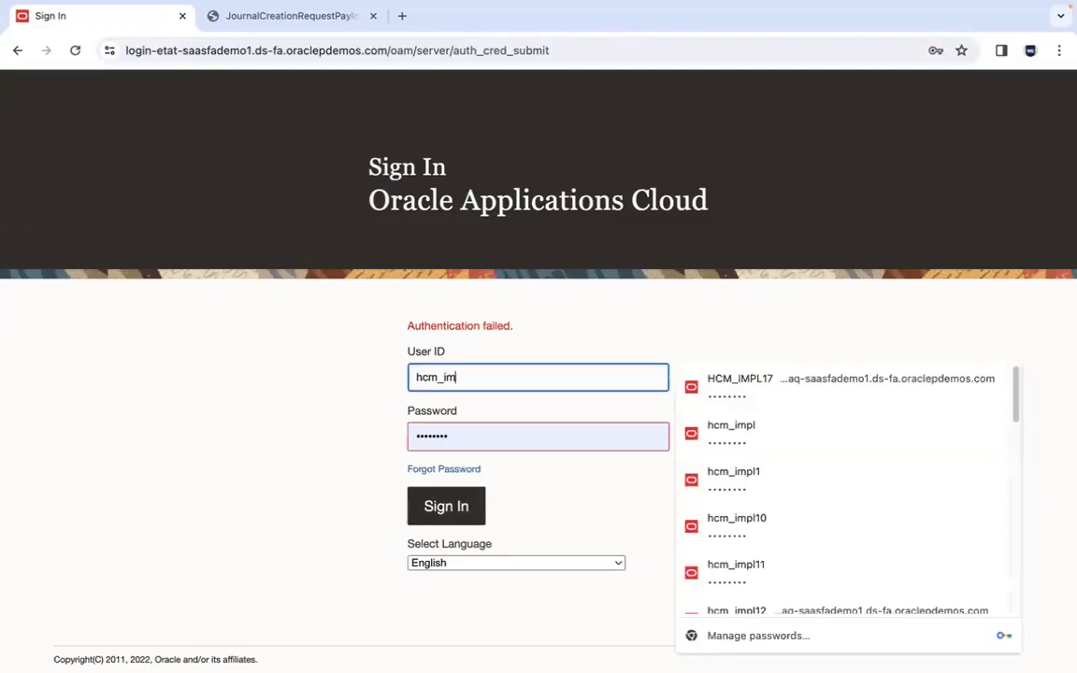
key(Down)
key(Down)
key(Down)
key(Down)
key(Down)
key(Down)
key(Down)
key(Return)
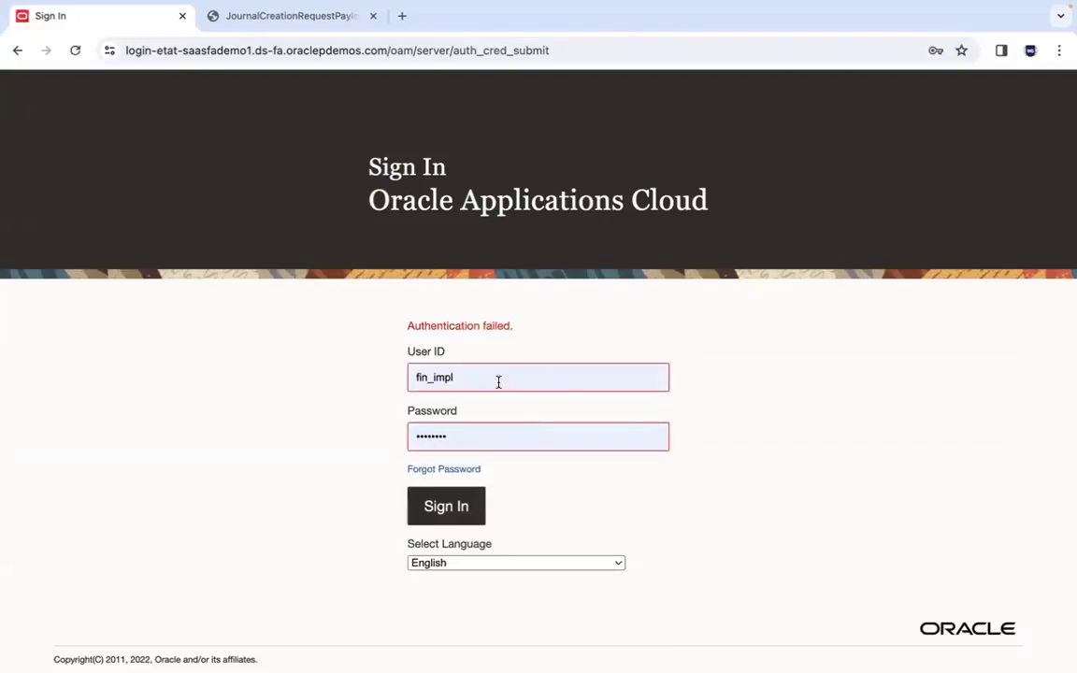
double_click(499, 381)
text(hcm)
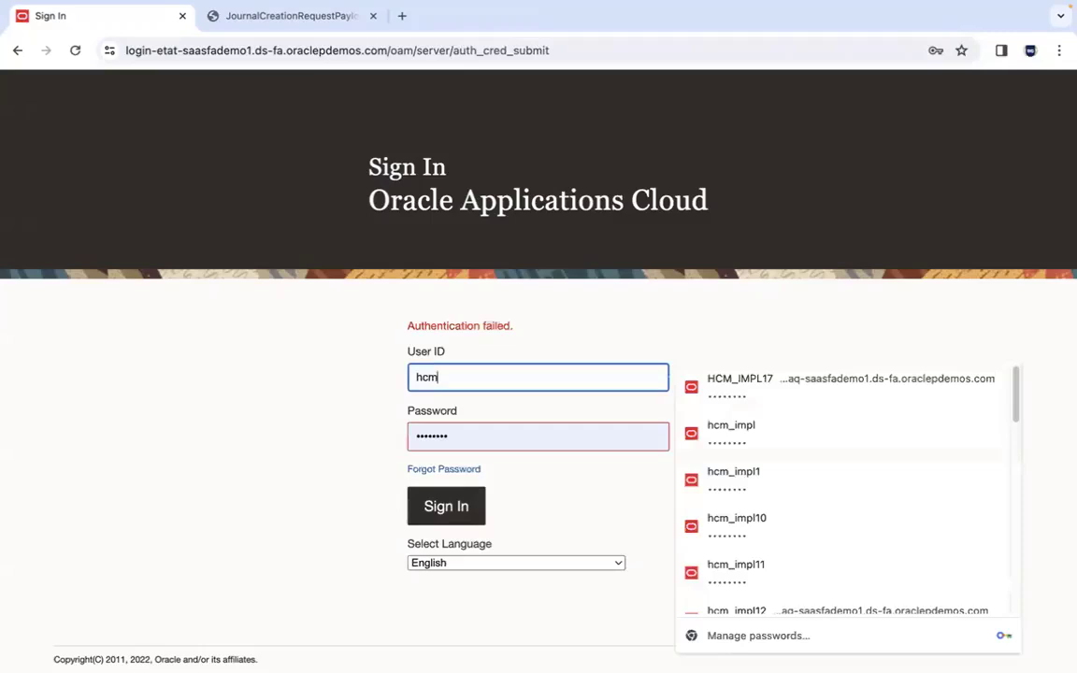
text(_impl17)
key(Tab)
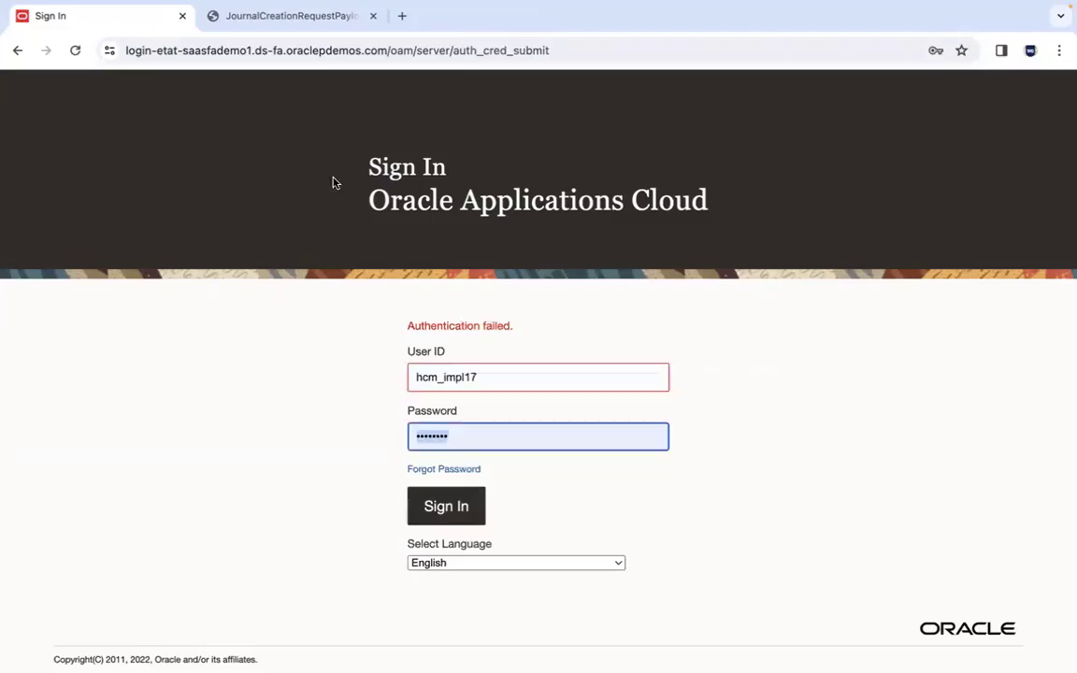
click(402, 16)
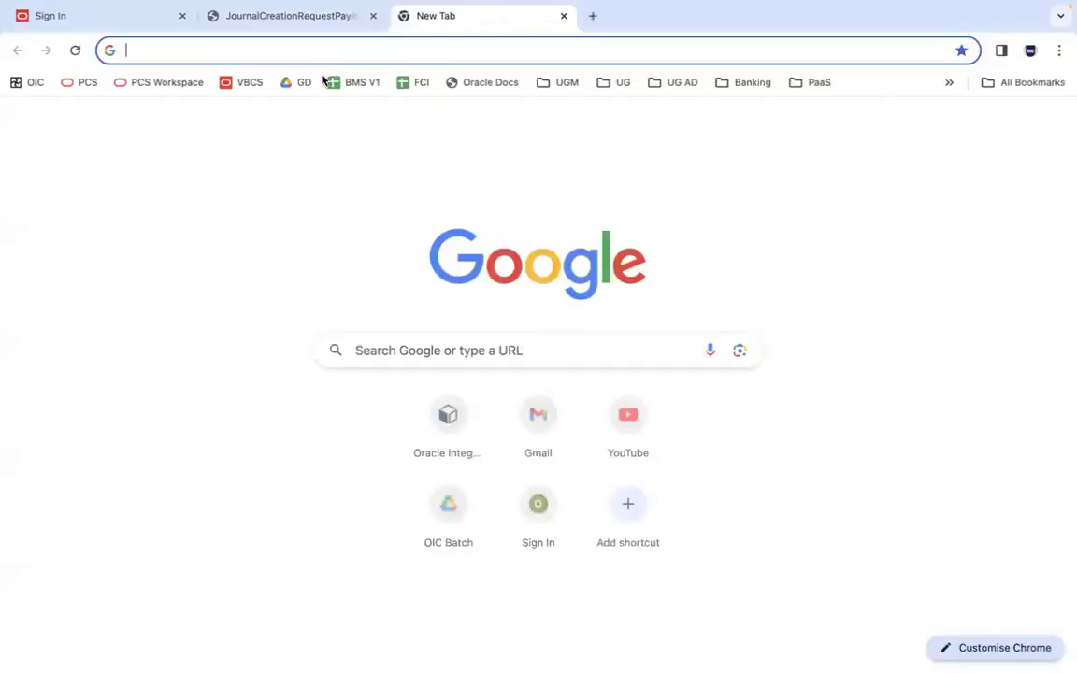
Retry the Oracle sign-in, then fill the failing second instance's cells A6:A8 light red
click(419, 84)
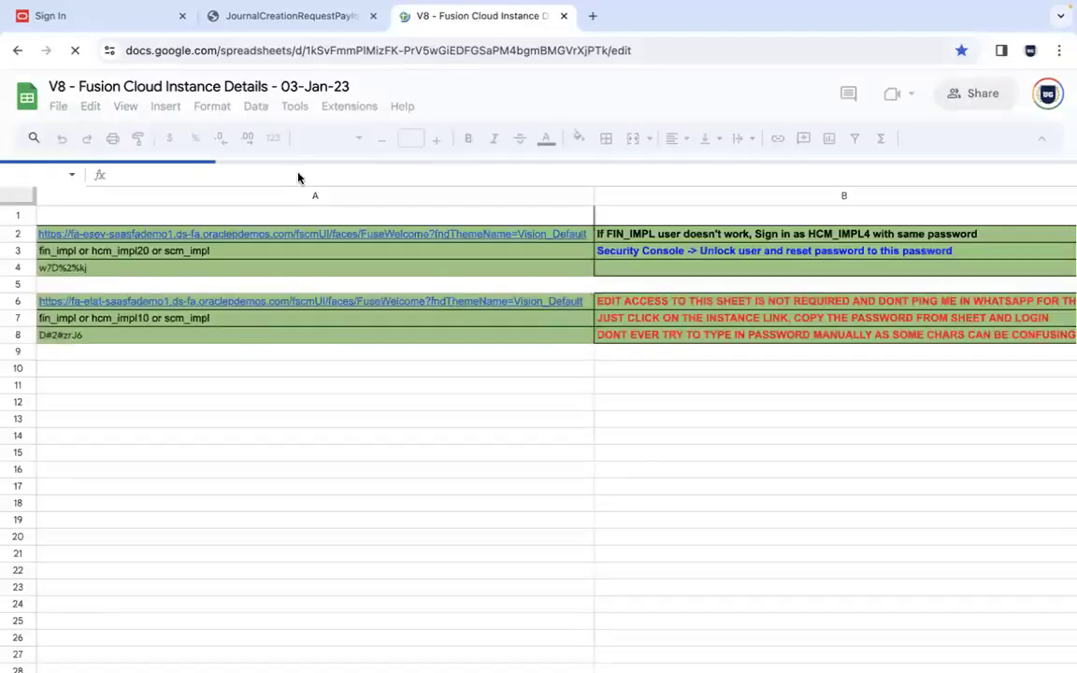
click(189, 332)
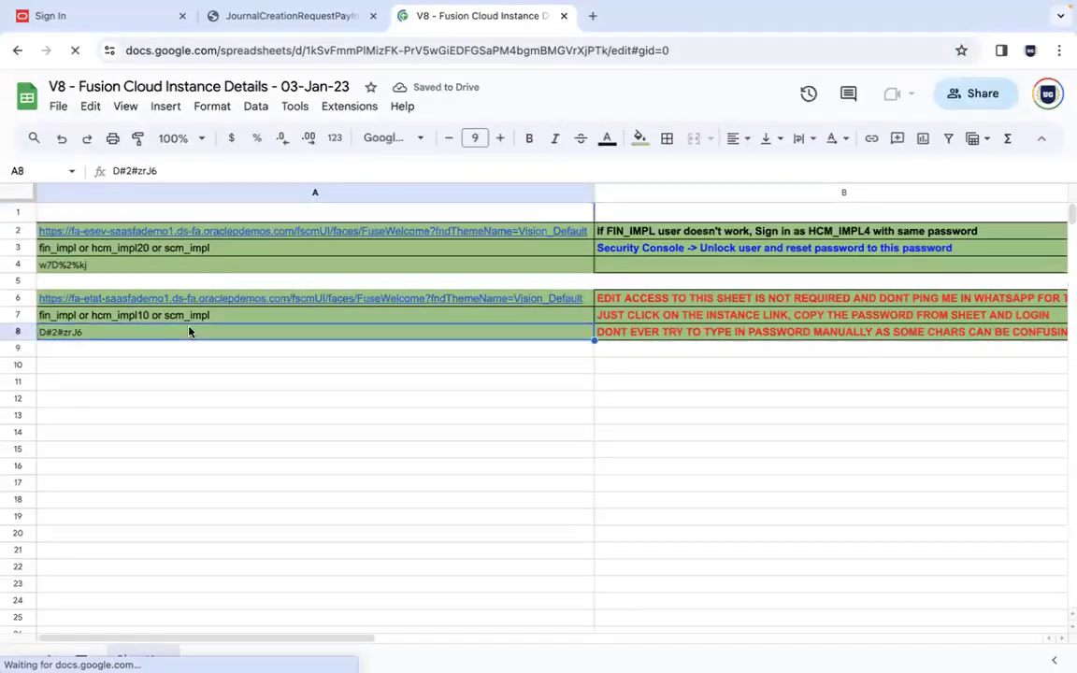
click(105, 22)
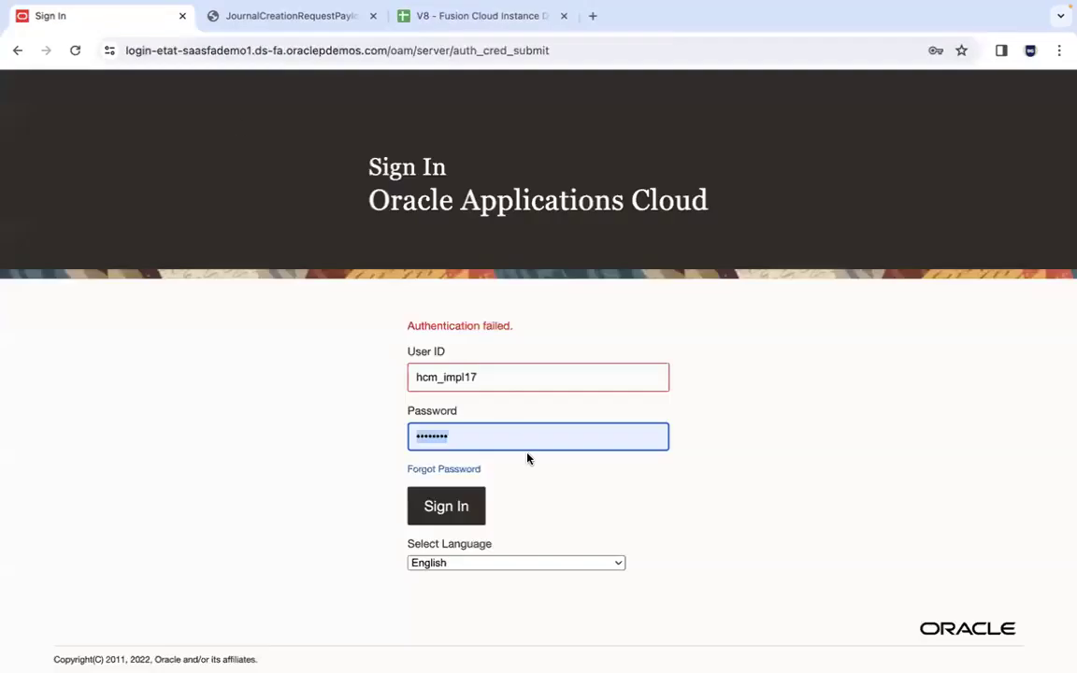
click(451, 519)
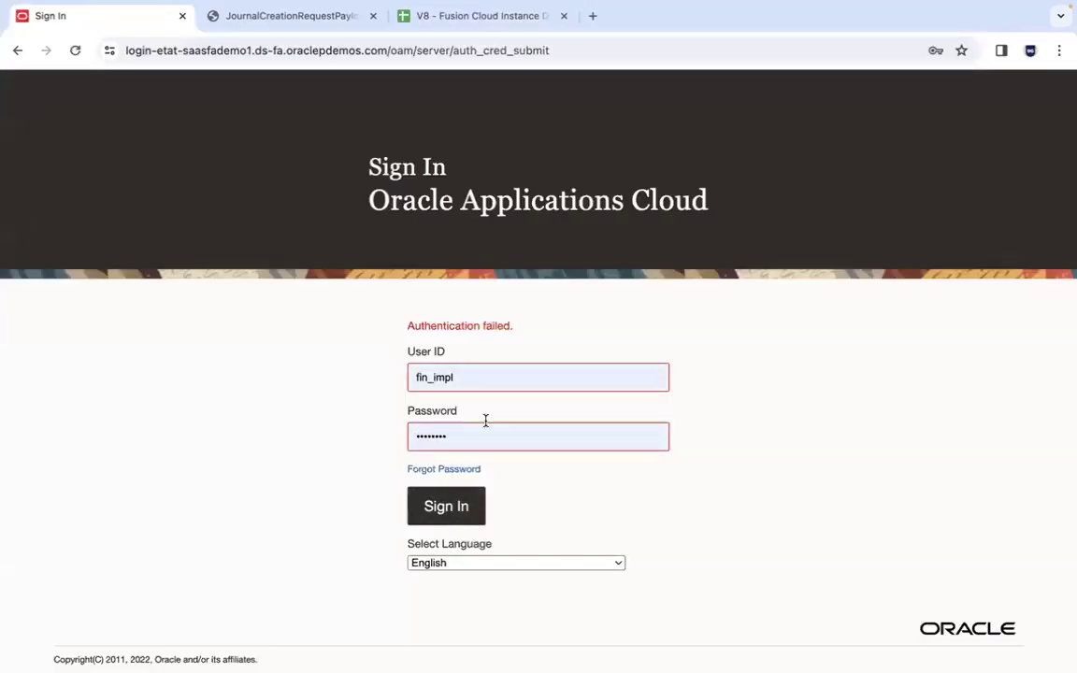
click(464, 19)
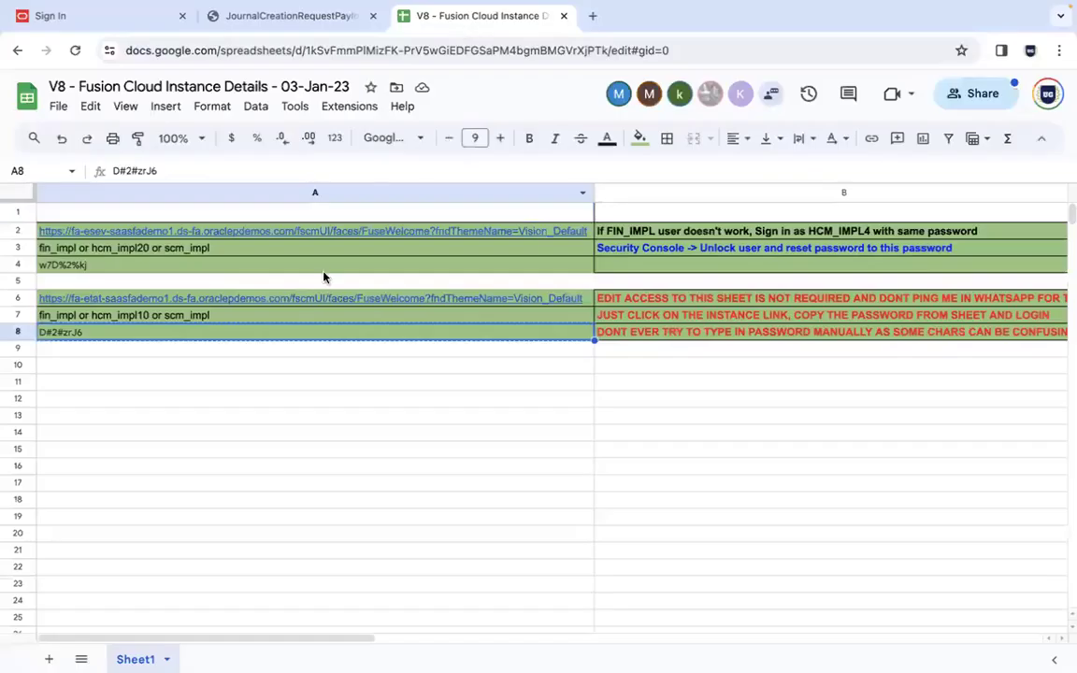
shift+click(308, 305)
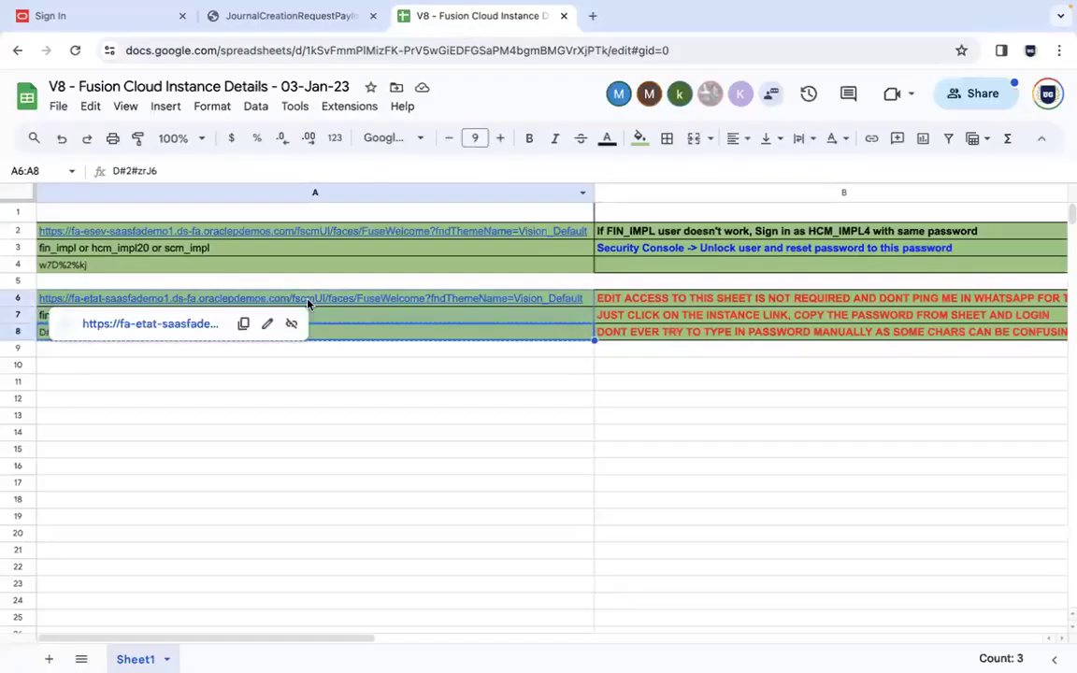
click(640, 138)
click(662, 265)
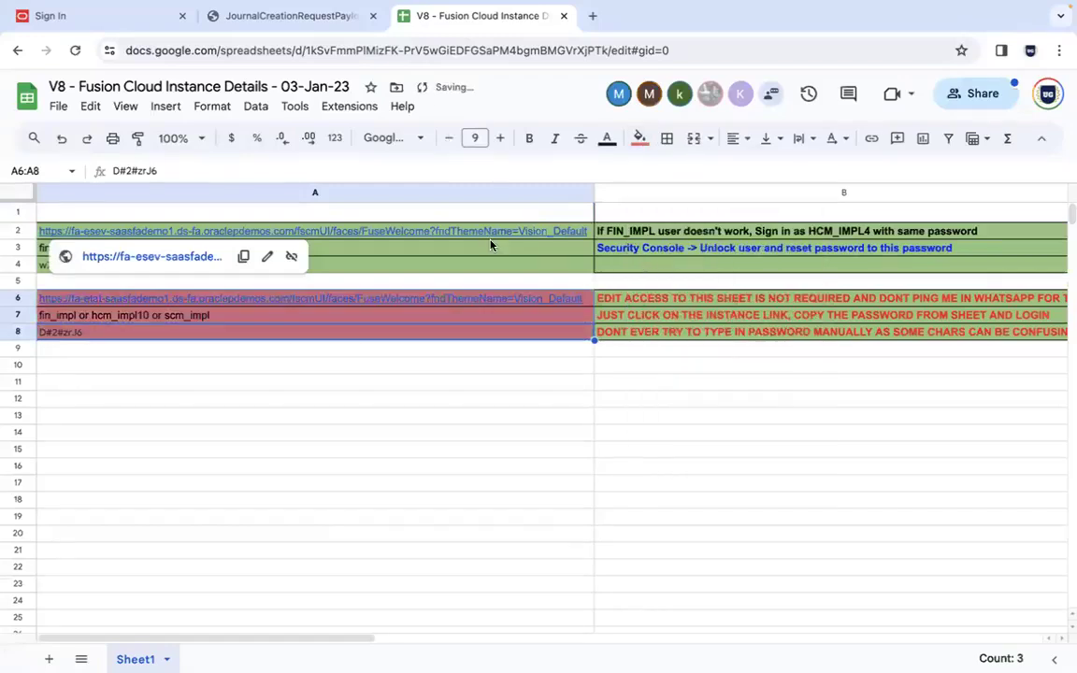
Try signing in on the Oracle page with the copied password
click(454, 236)
click(438, 269)
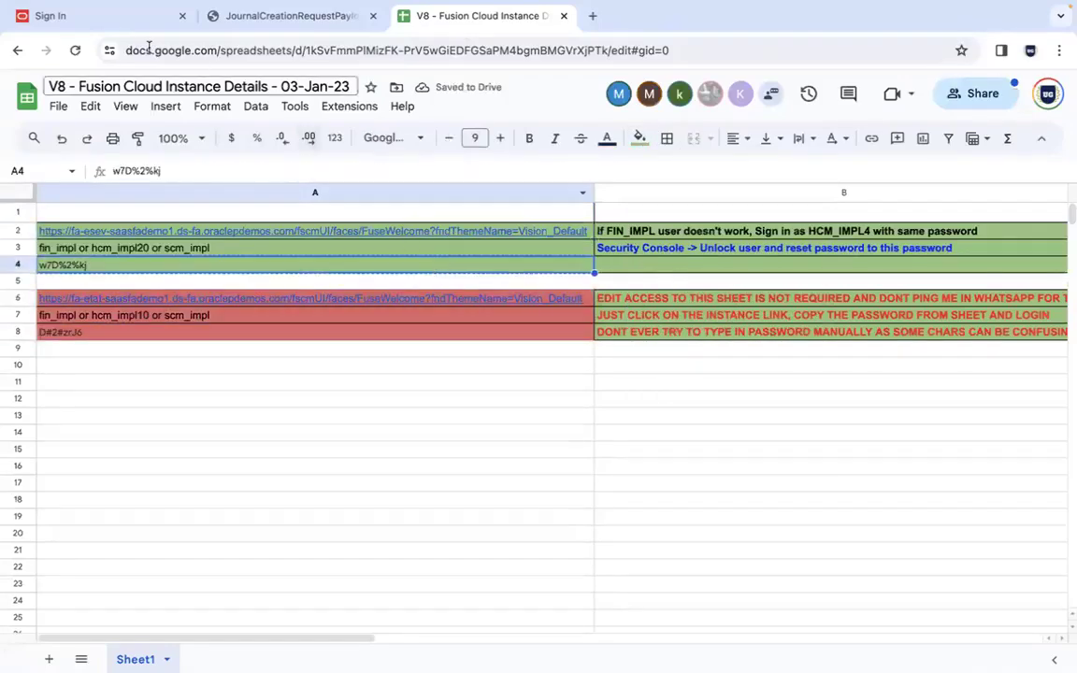
click(114, 25)
click(521, 382)
key(Tab)
key(super+v)
key(Return)
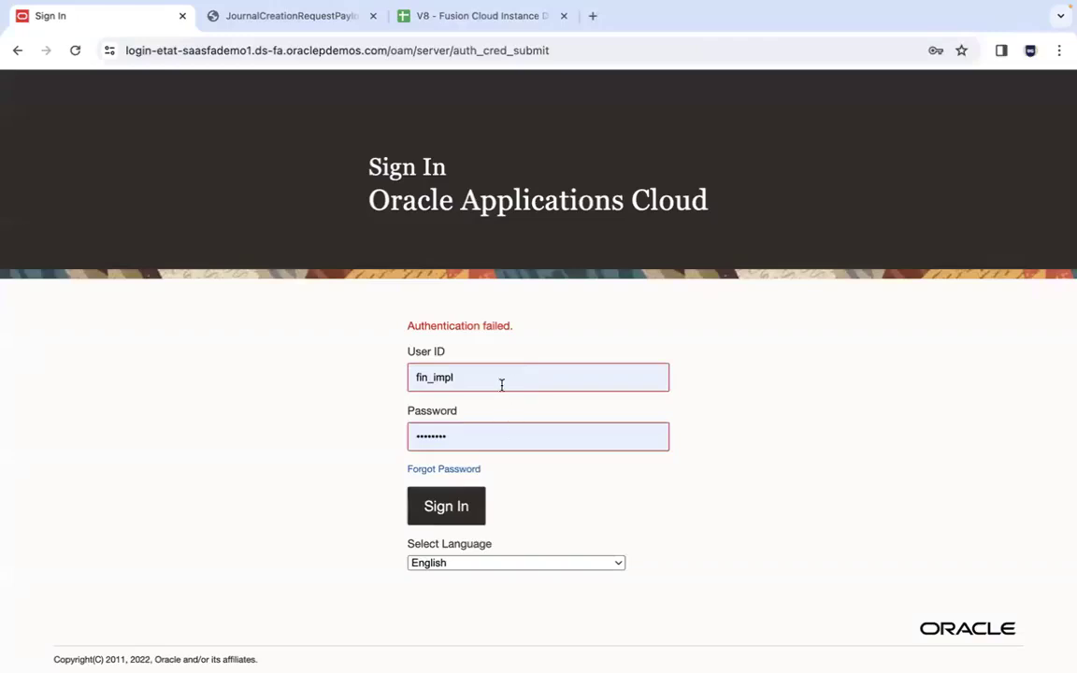
click(501, 384)
Copy the second instance's password from A8 and return to the sign-in form
click(202, 53)
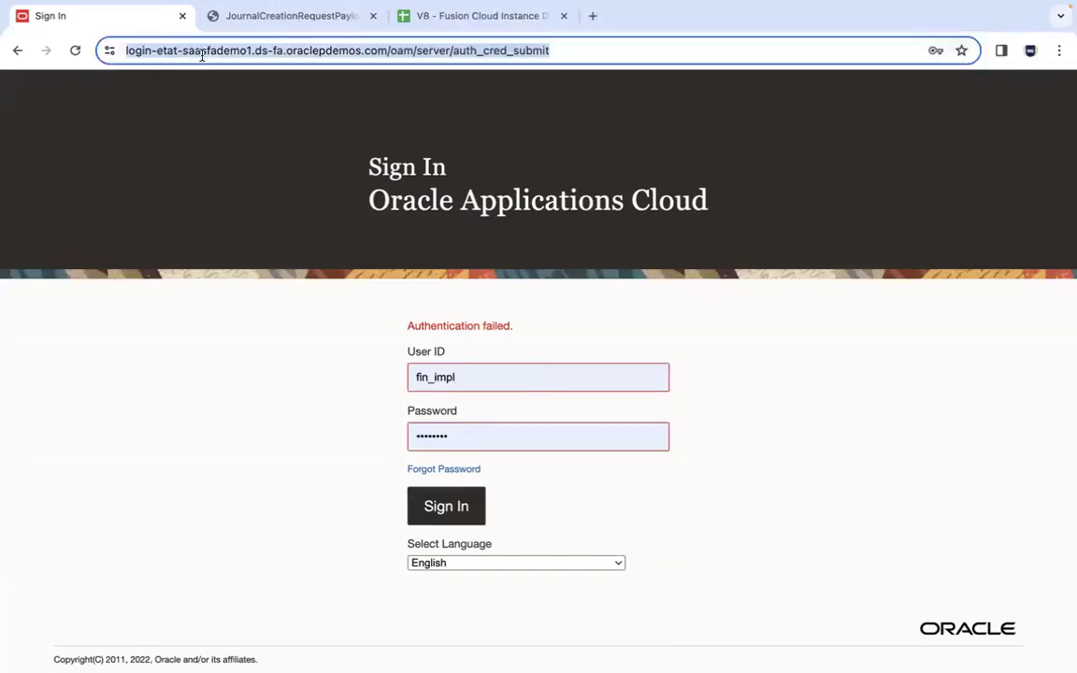
click(442, 23)
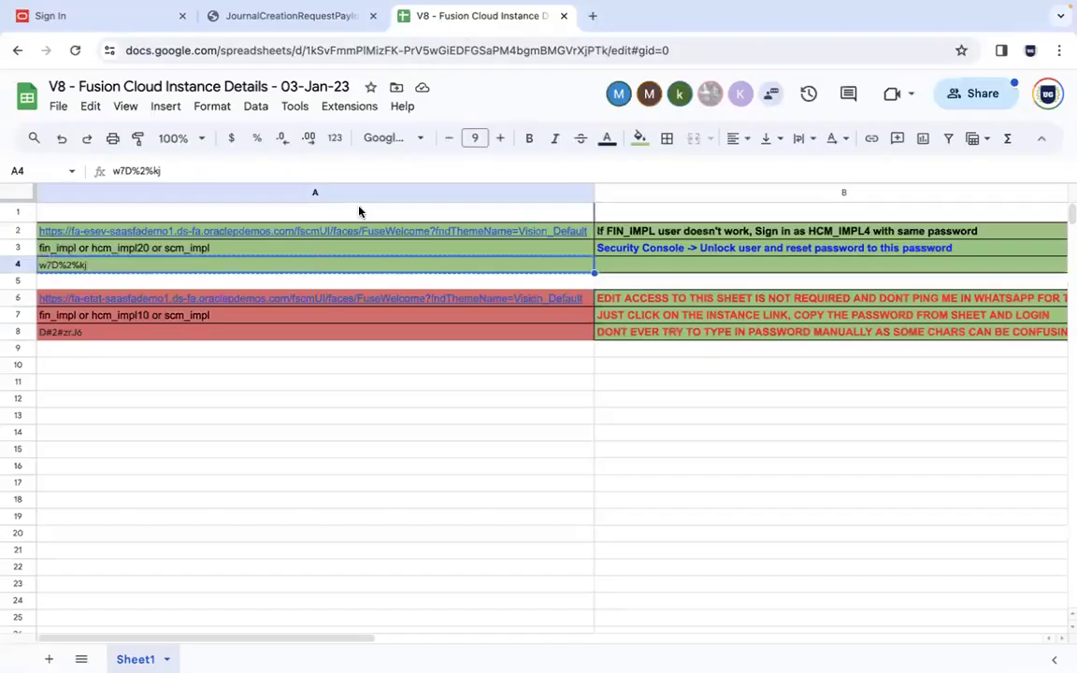
click(214, 332)
key(ctrl+c)
click(128, 24)
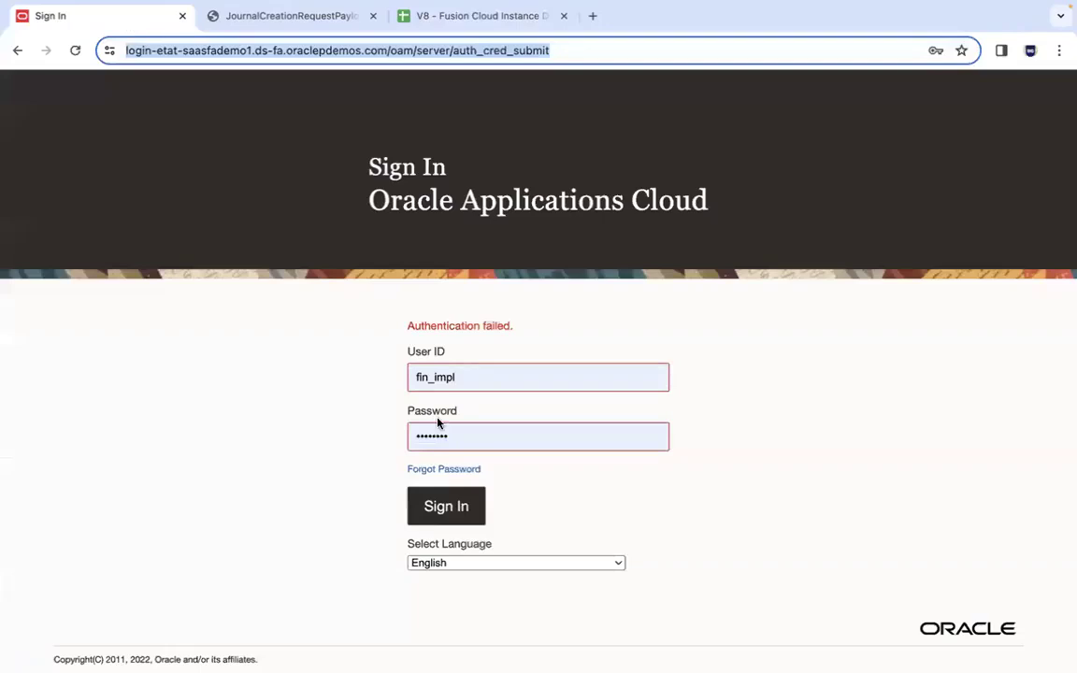
click(471, 380)
key(Tab)
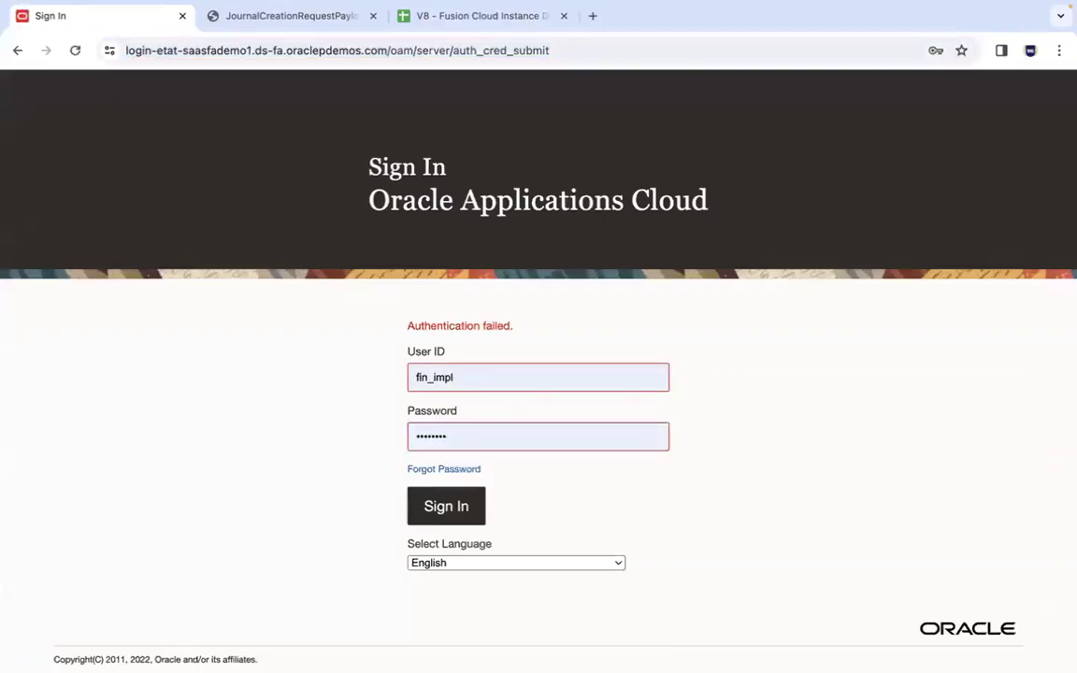
Copy the first instance's link from A2 and load it in the sign-in tab
click(426, 26)
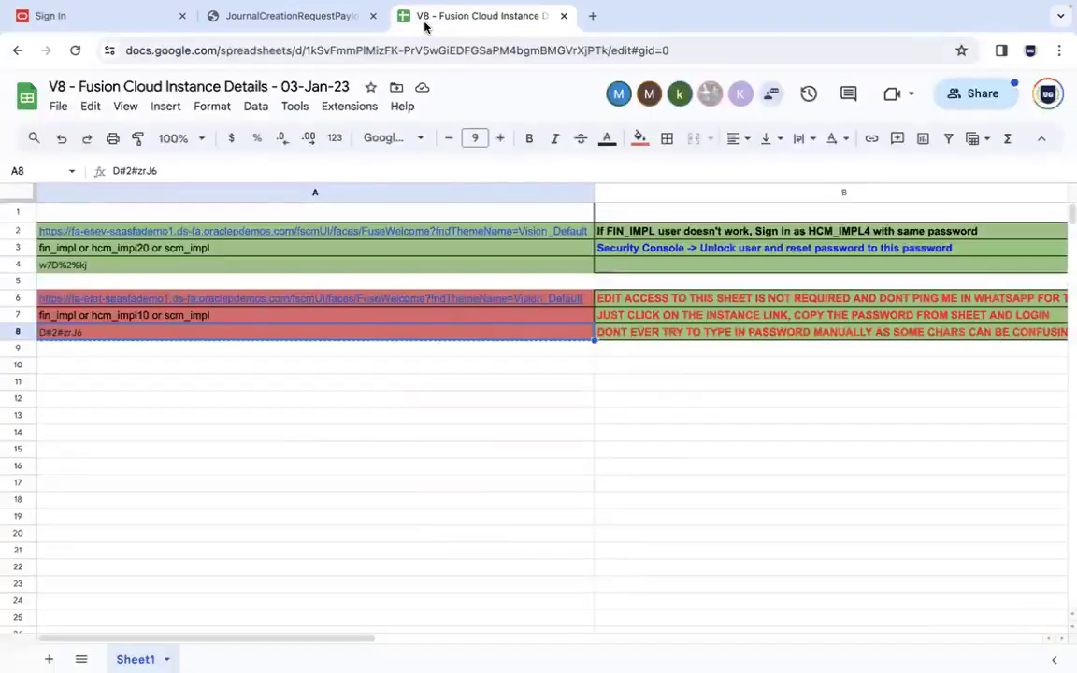
click(238, 232)
key(ctrl+c)
click(109, 16)
click(188, 50)
key(ctrl+v)
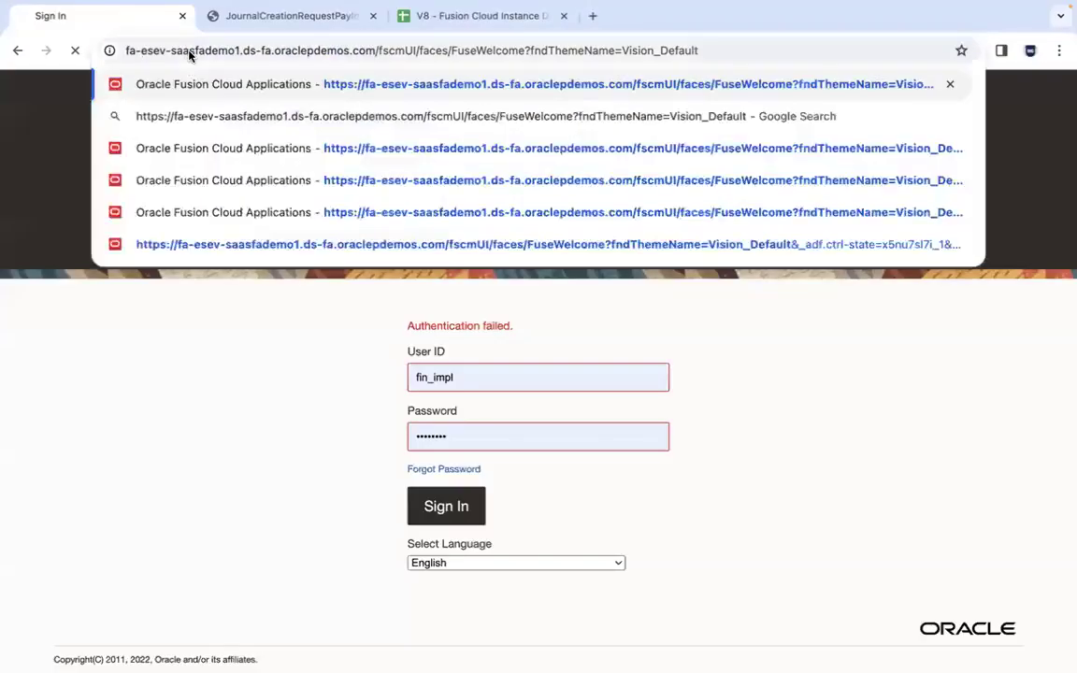
key(Return)
Copy the first instance's details A2:A4 into the Visual Studio Code notes, replacing the old text
click(449, 16)
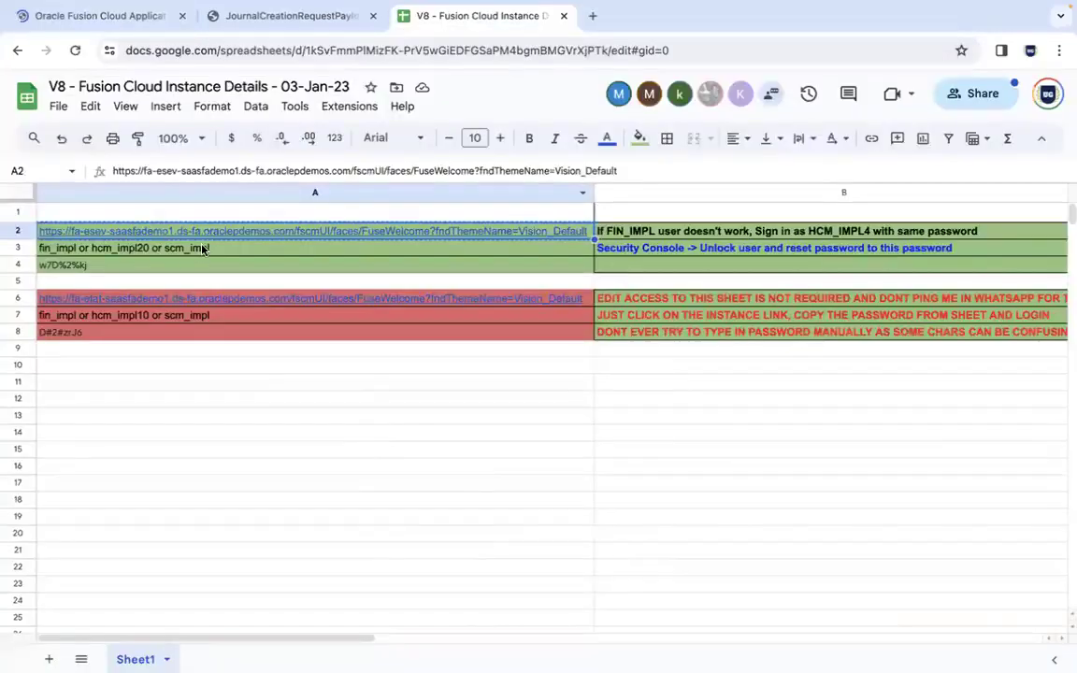
drag(205, 231, 206, 266)
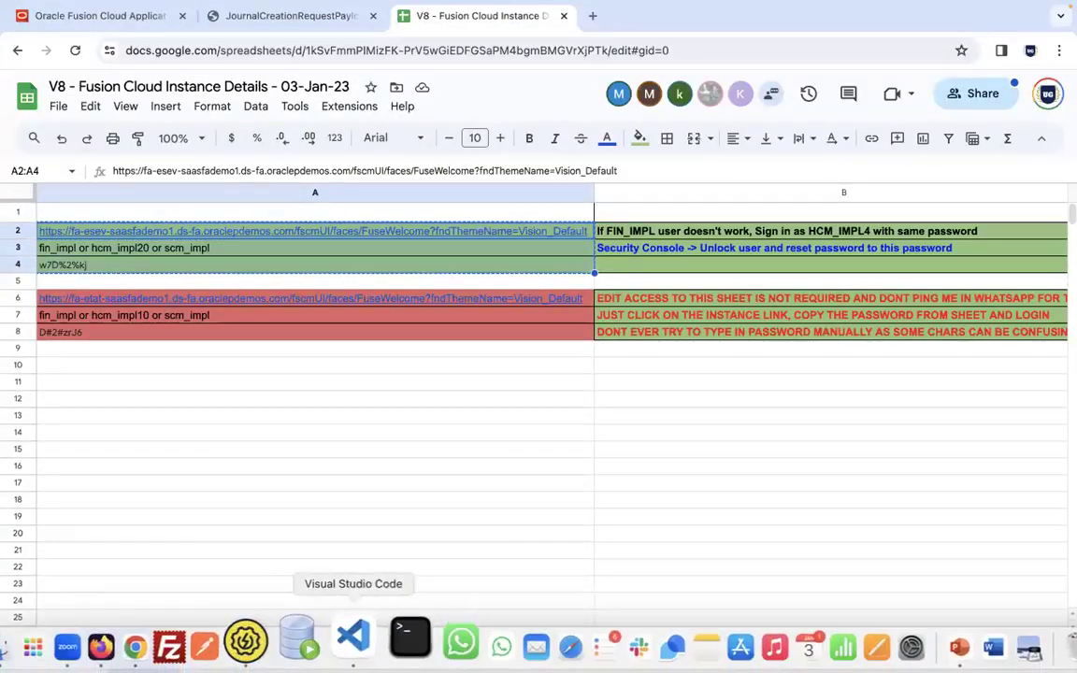
click(353, 644)
click(352, 633)
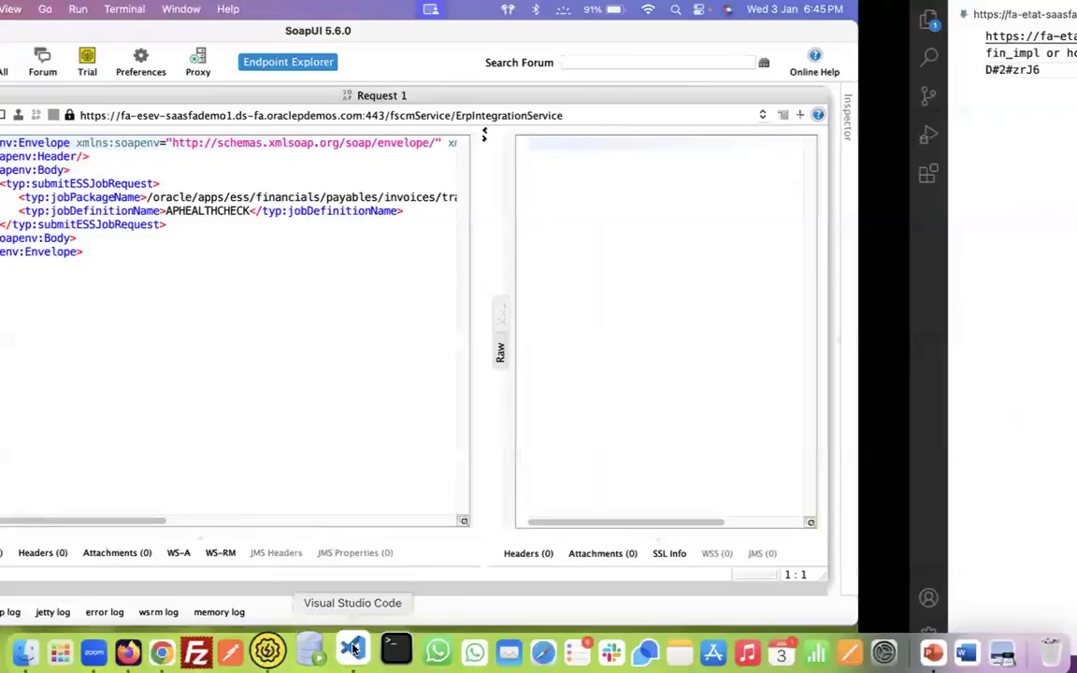
key(super+a)
key(super+v)
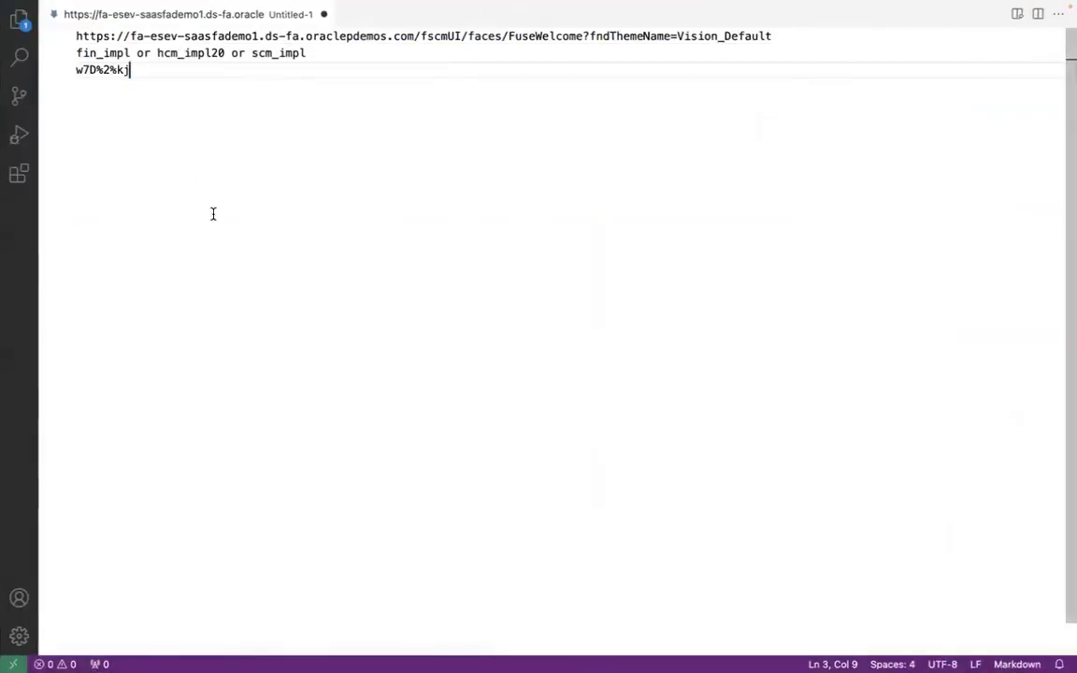
key(ctrl+Right)
In Setup and Maintenance, search tasks for 'manage enterprise%job%' and open the Financial, Supply Chain Management job definitions task
click(159, 19)
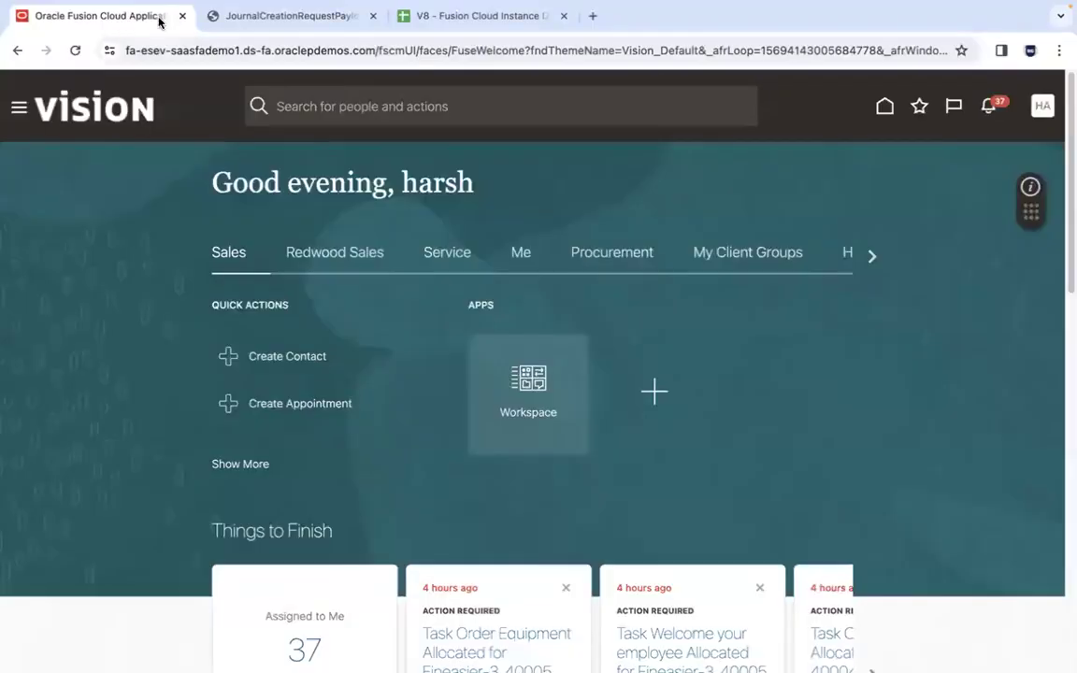
click(1041, 105)
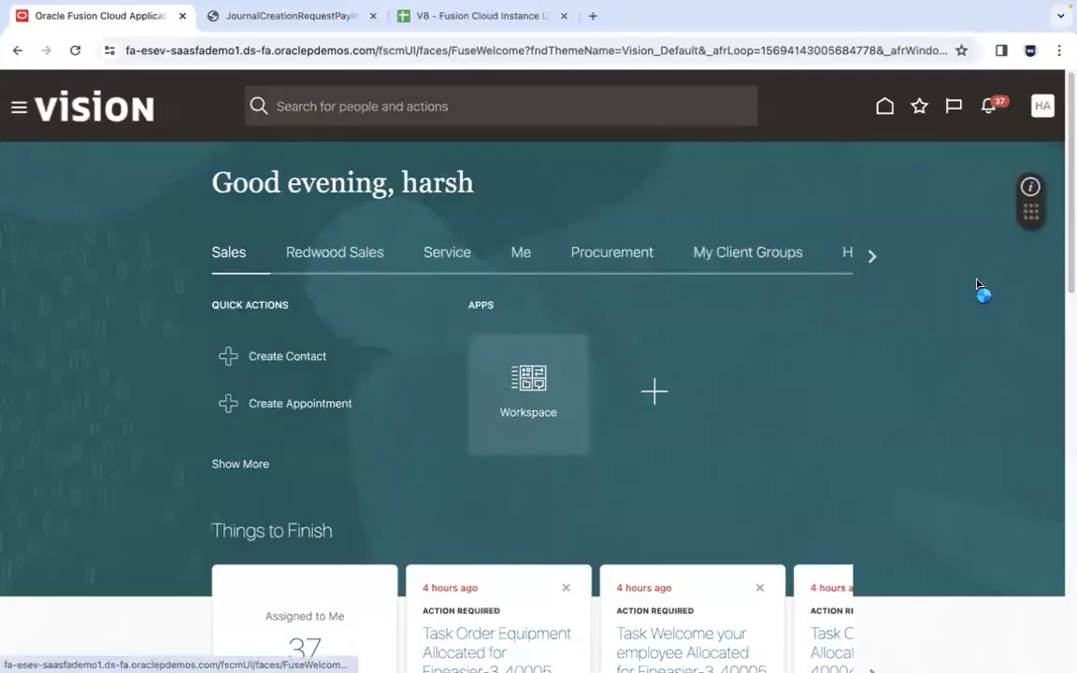
click(815, 337)
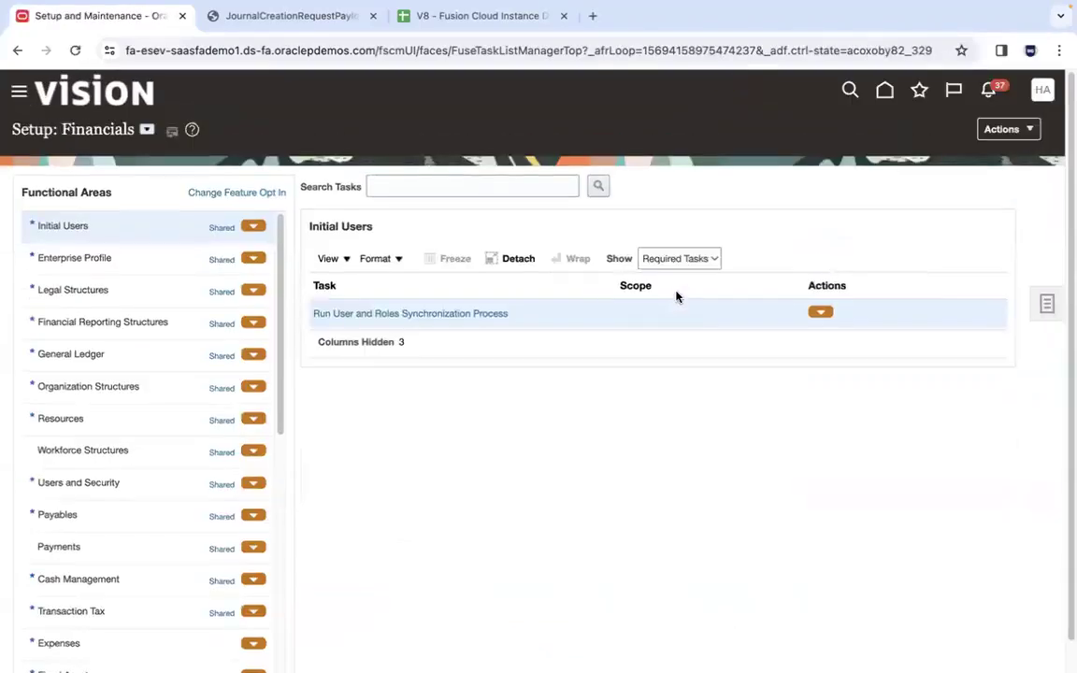
click(1047, 304)
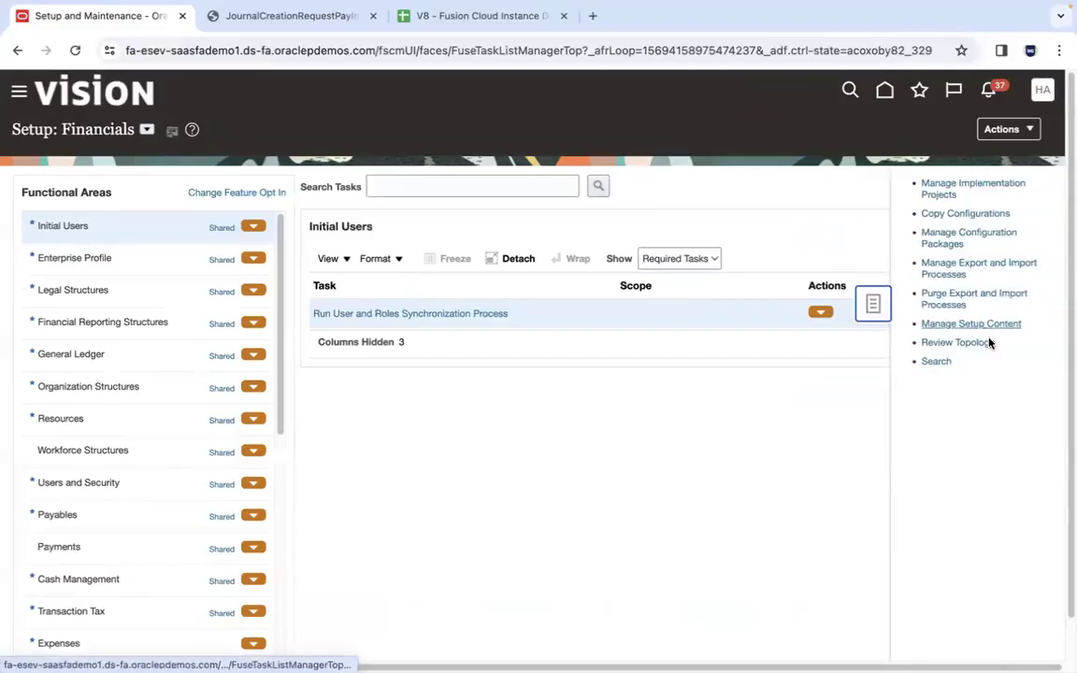
click(408, 179)
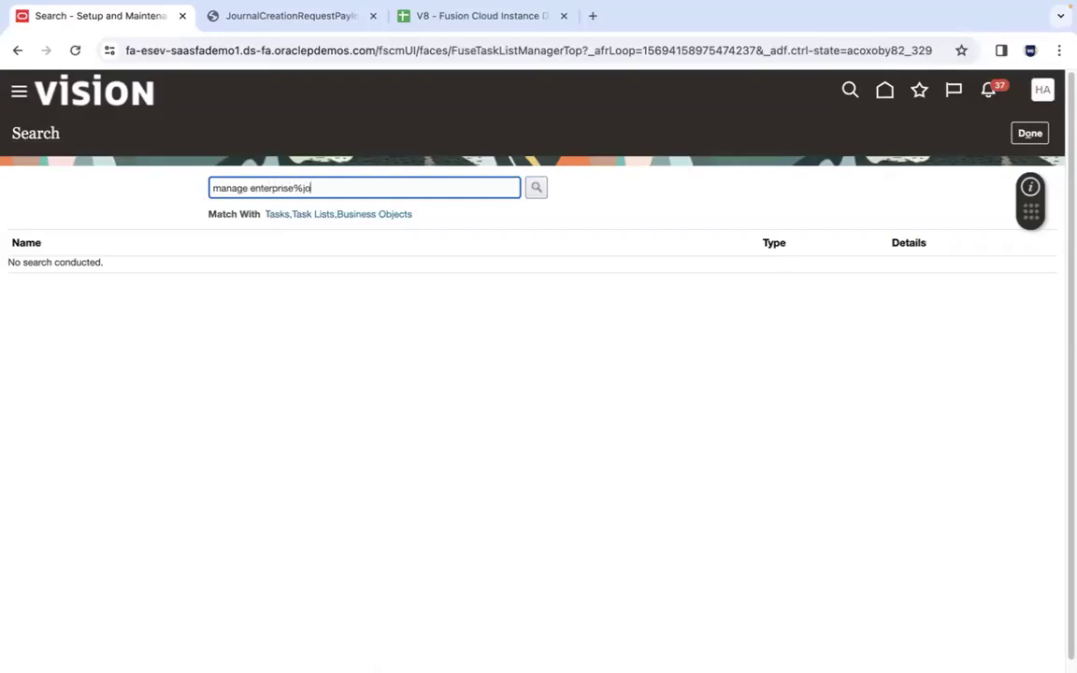
key(Return)
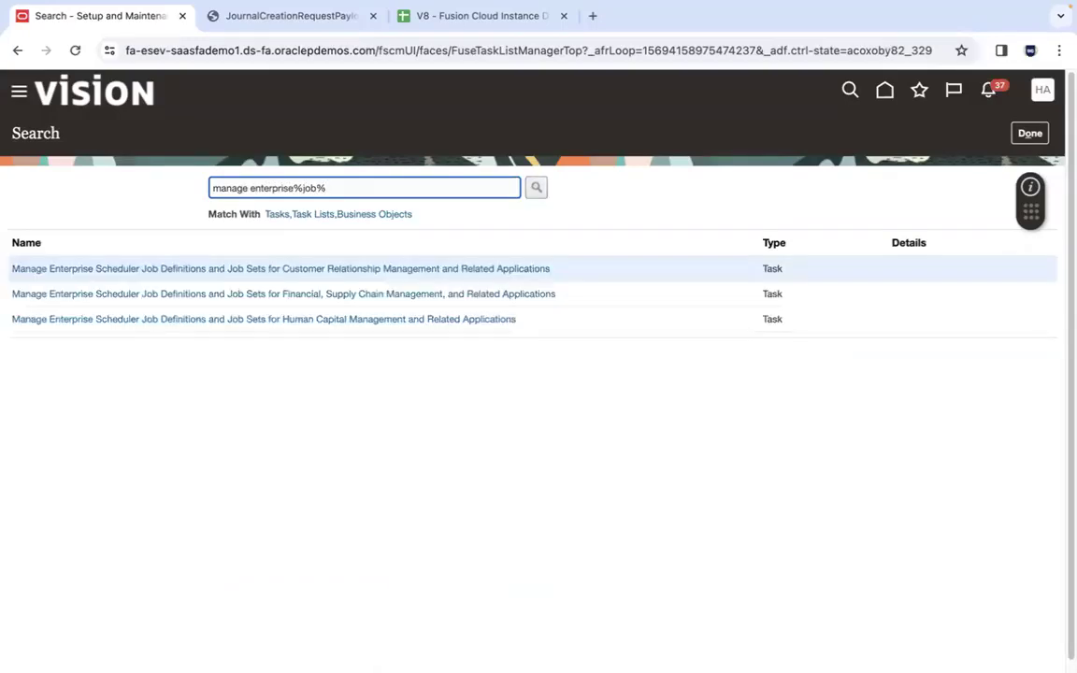
click(370, 295)
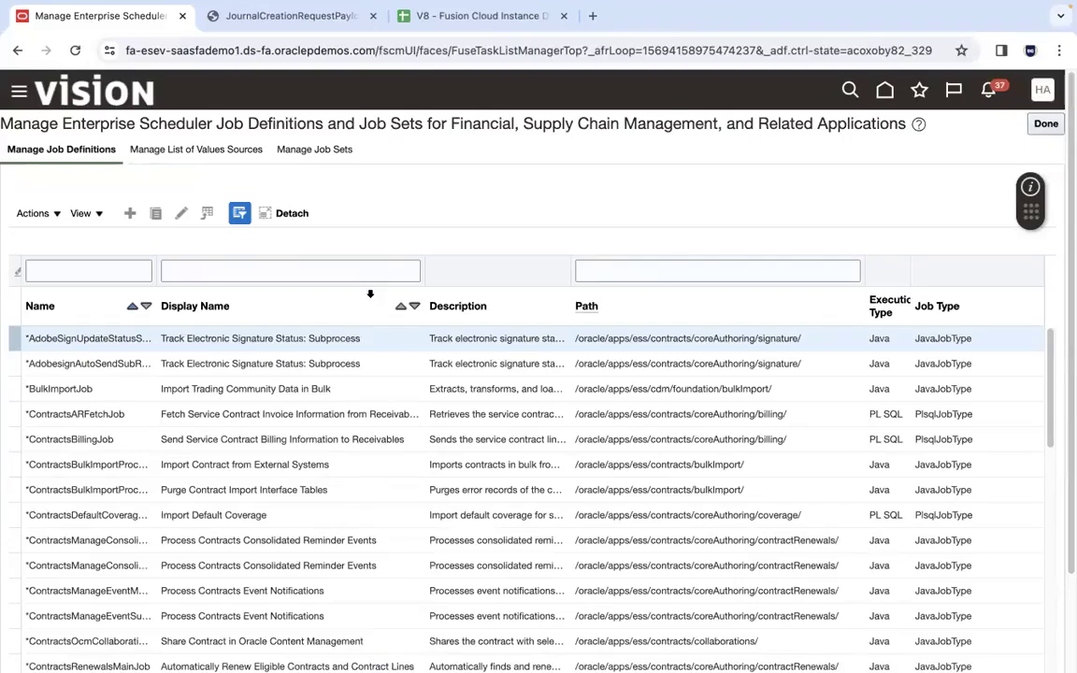
Filter job definitions to 'Import Journals', edit JournalImportLauncher and select its Path value
click(346, 272)
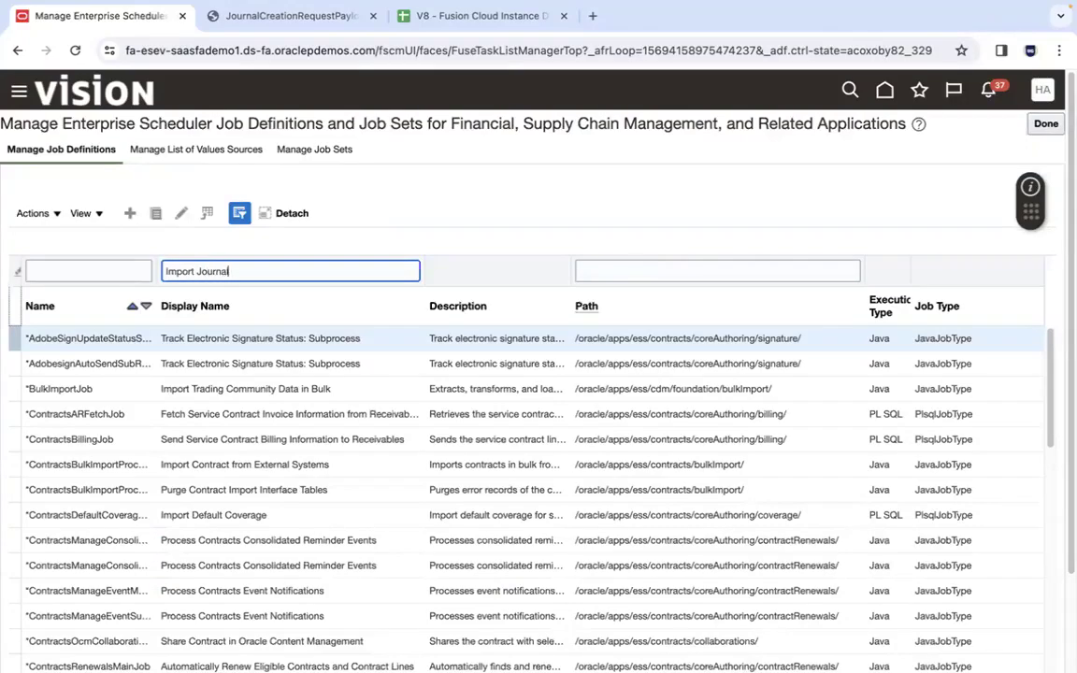
key(Return)
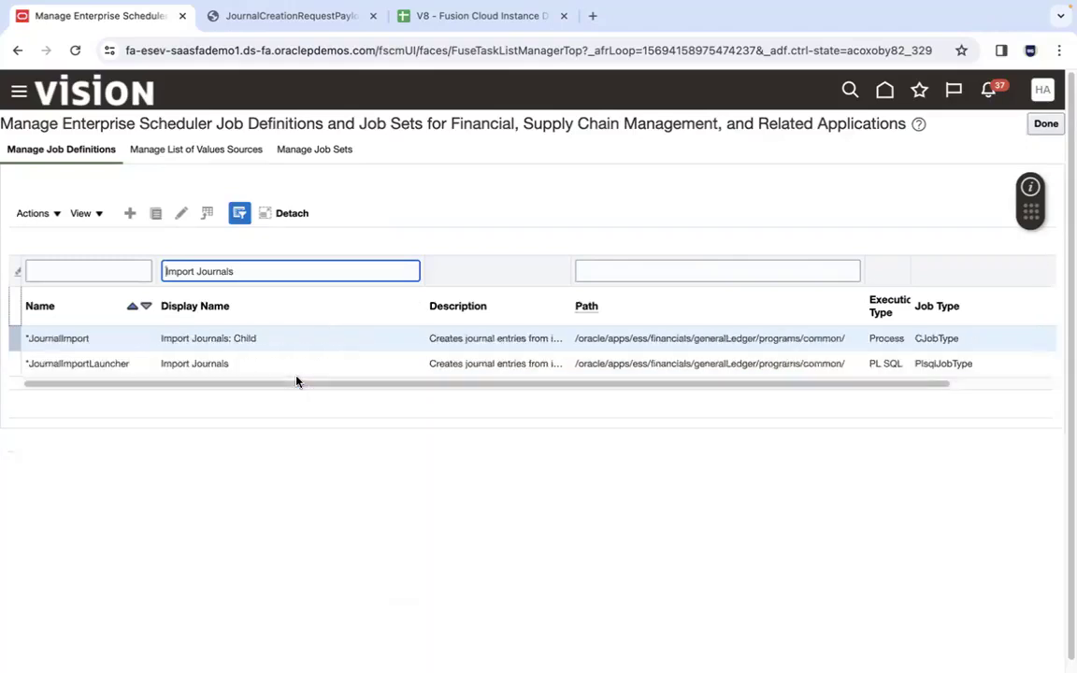
click(282, 367)
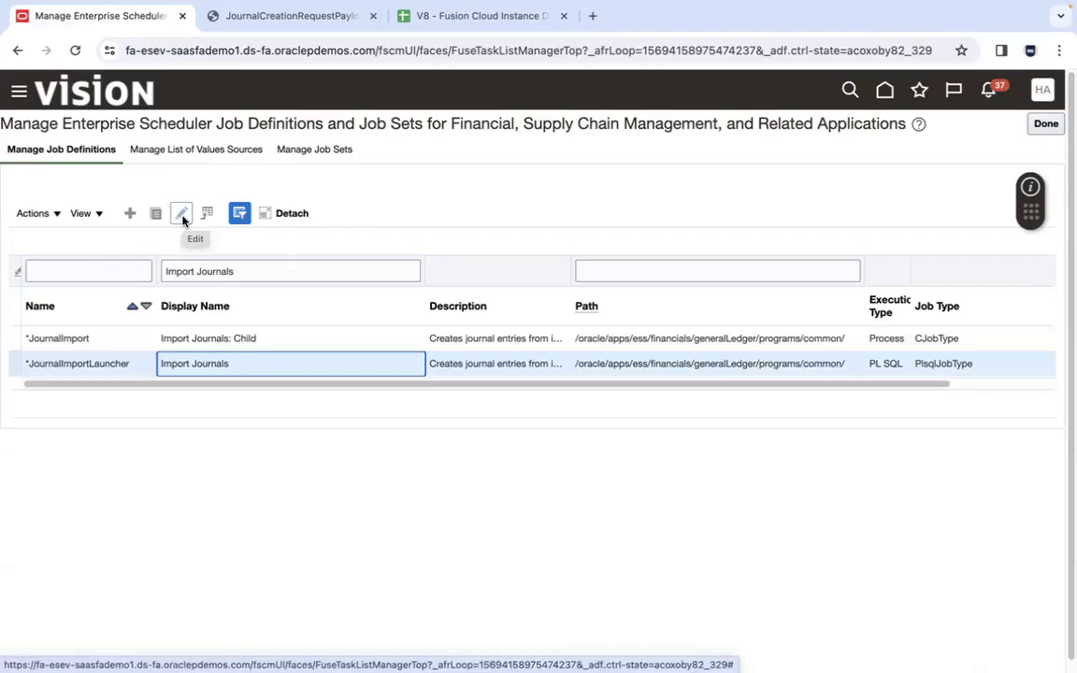
click(183, 215)
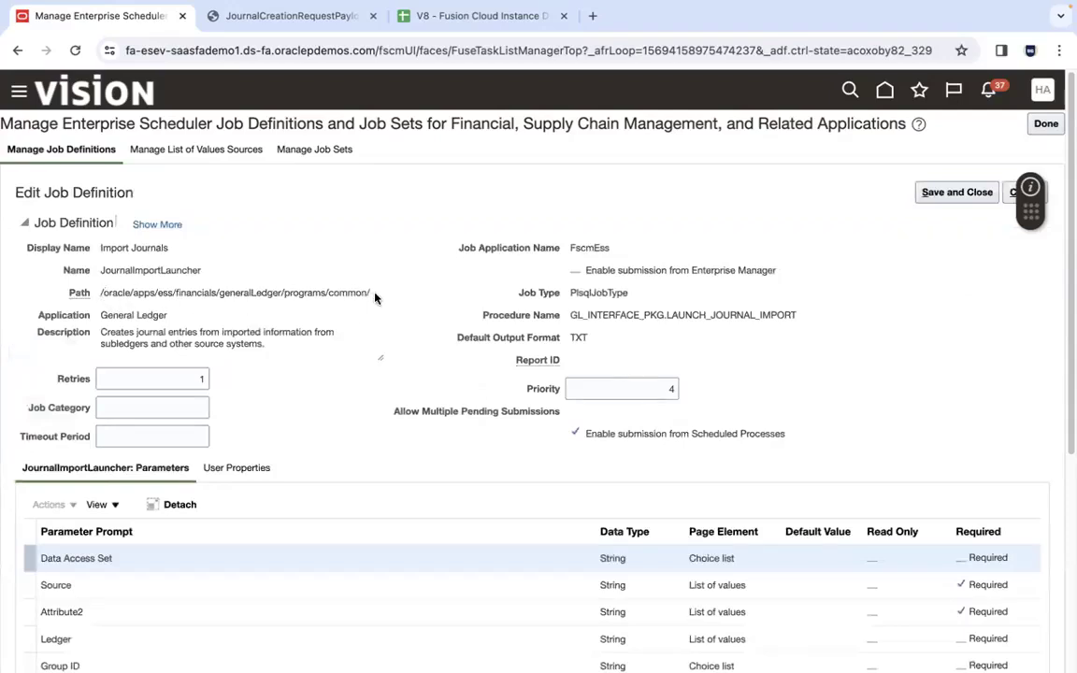
drag(373, 293, 108, 297)
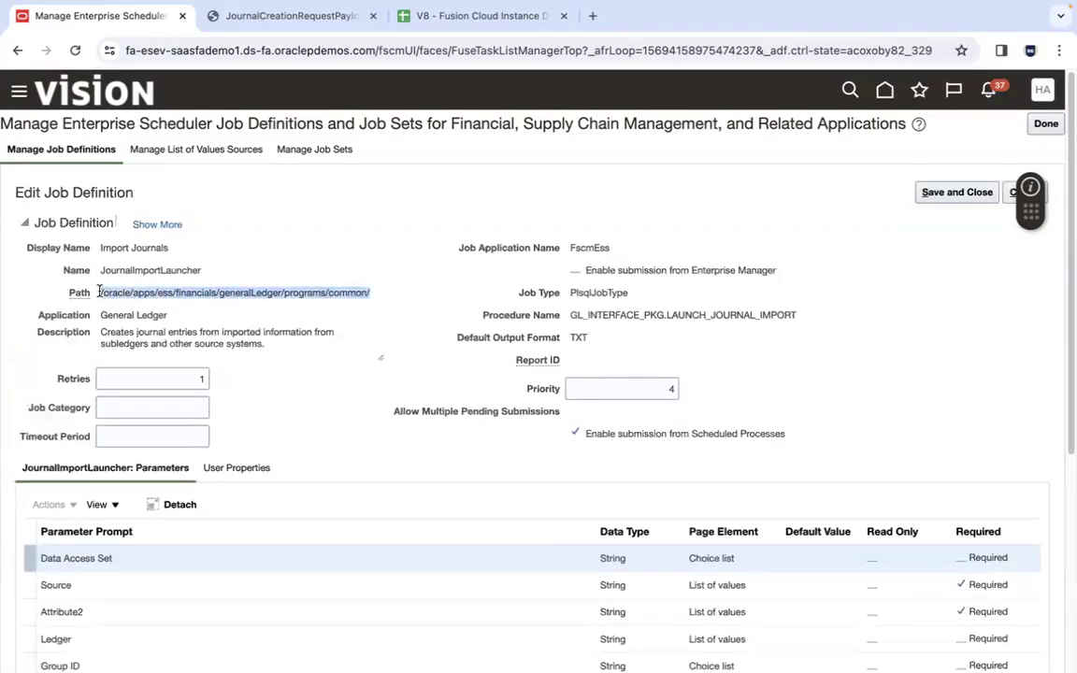
key(super+Tab)
key(super+Tab)
key(super+Tab)
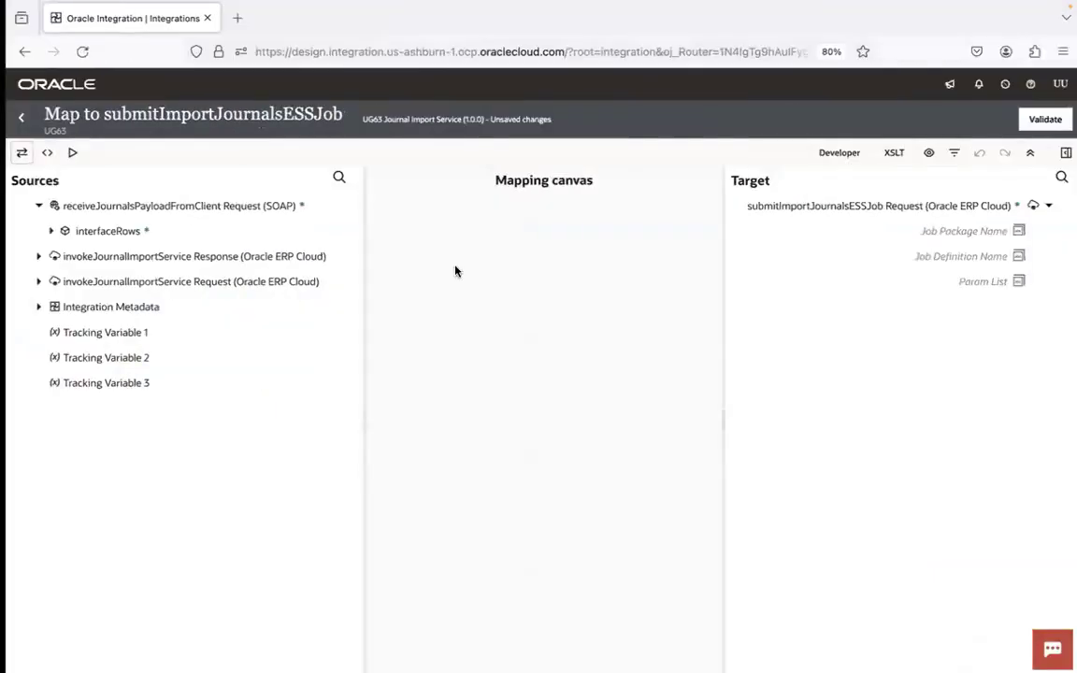
Map Job Package Name to the literal /oracle/apps/ess/financials/generalLedger/programs/common/
right_click(990, 232)
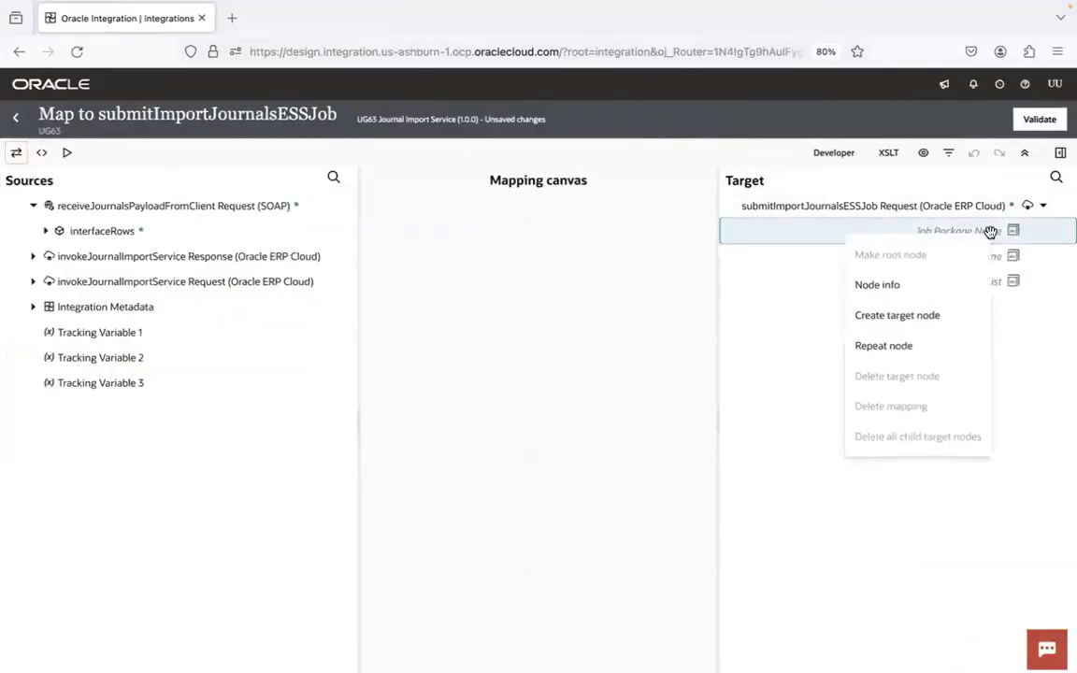
click(888, 153)
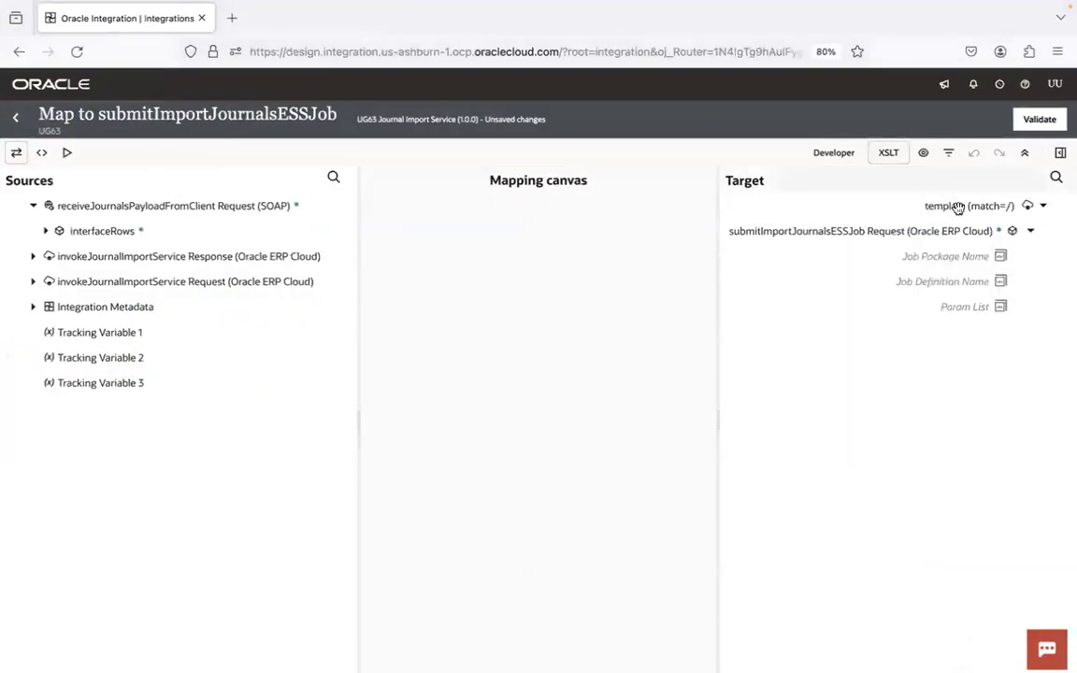
right_click(958, 256)
click(890, 337)
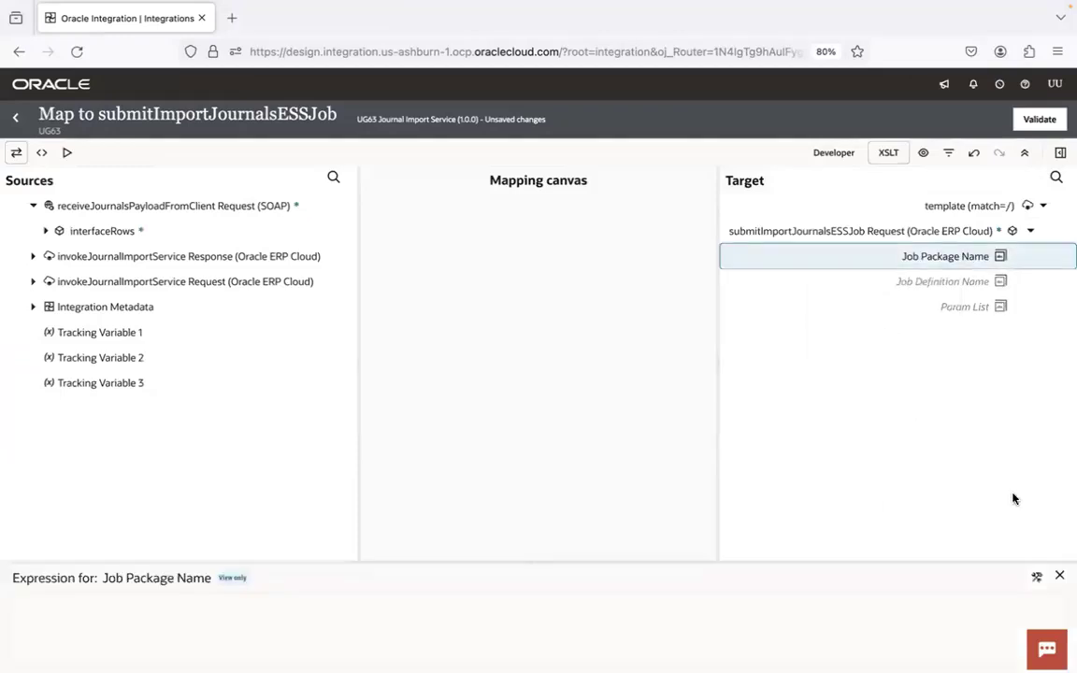
click(1035, 578)
click(1013, 578)
click(880, 627)
text(/oracle/apps/ess/financials/generalLedger/programs/common/)
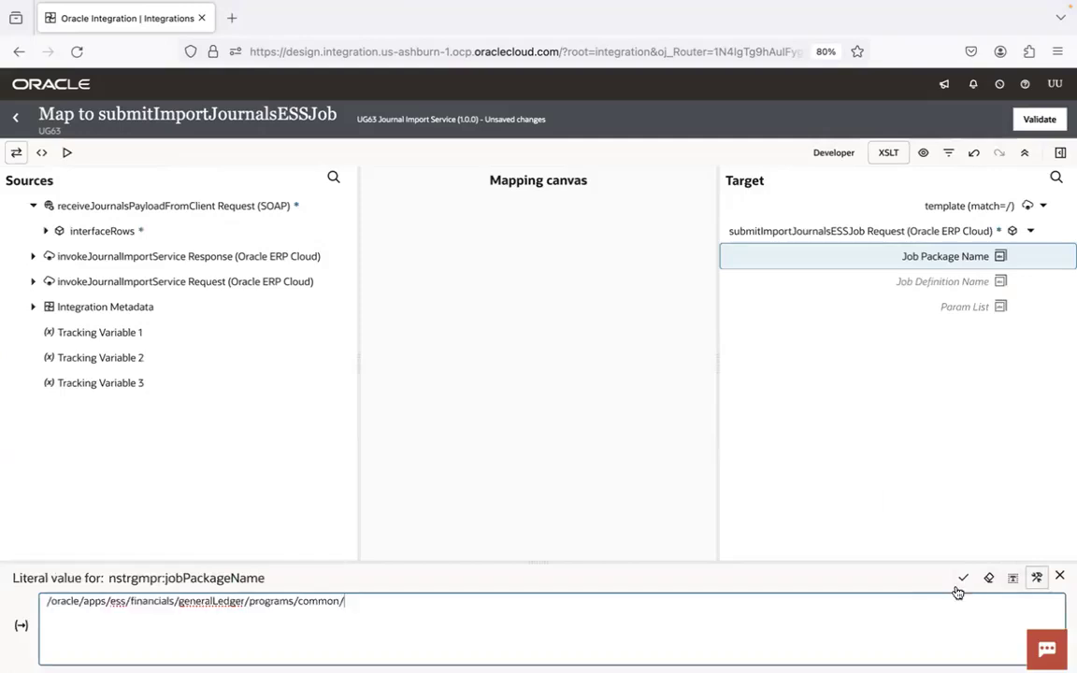
click(964, 580)
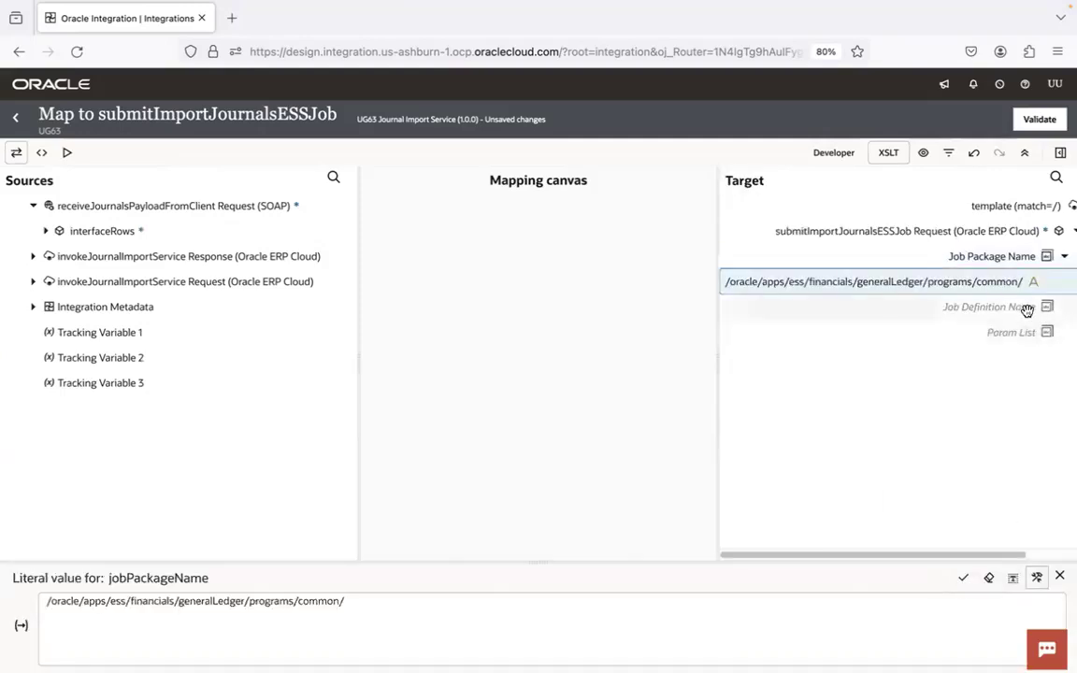
Map Job Definition Name to the literal JournalImportLauncher copied from Fusion
right_click(1017, 310)
click(948, 393)
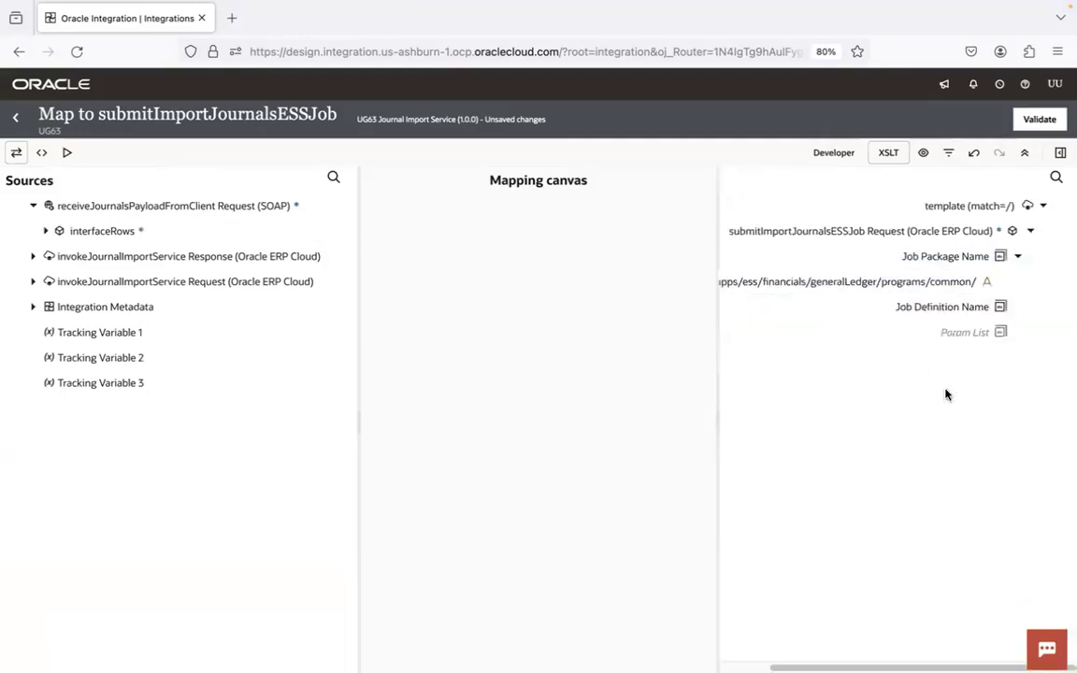
key(super+Tab)
key(super+Tab)
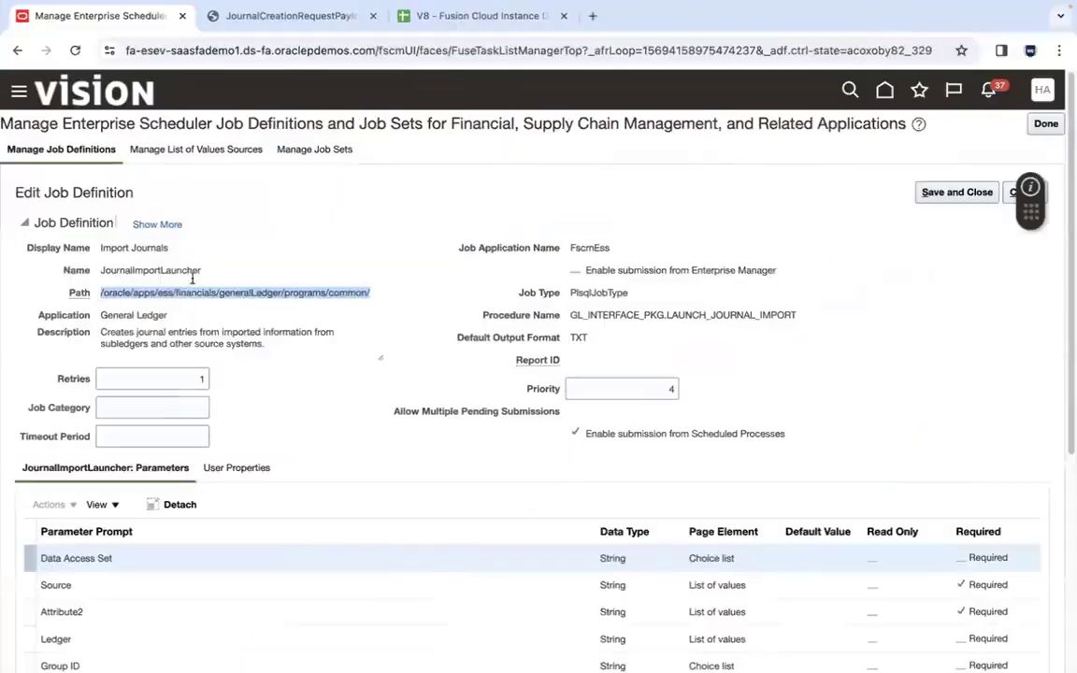
double_click(142, 269)
key(super+c)
key(super+Tab)
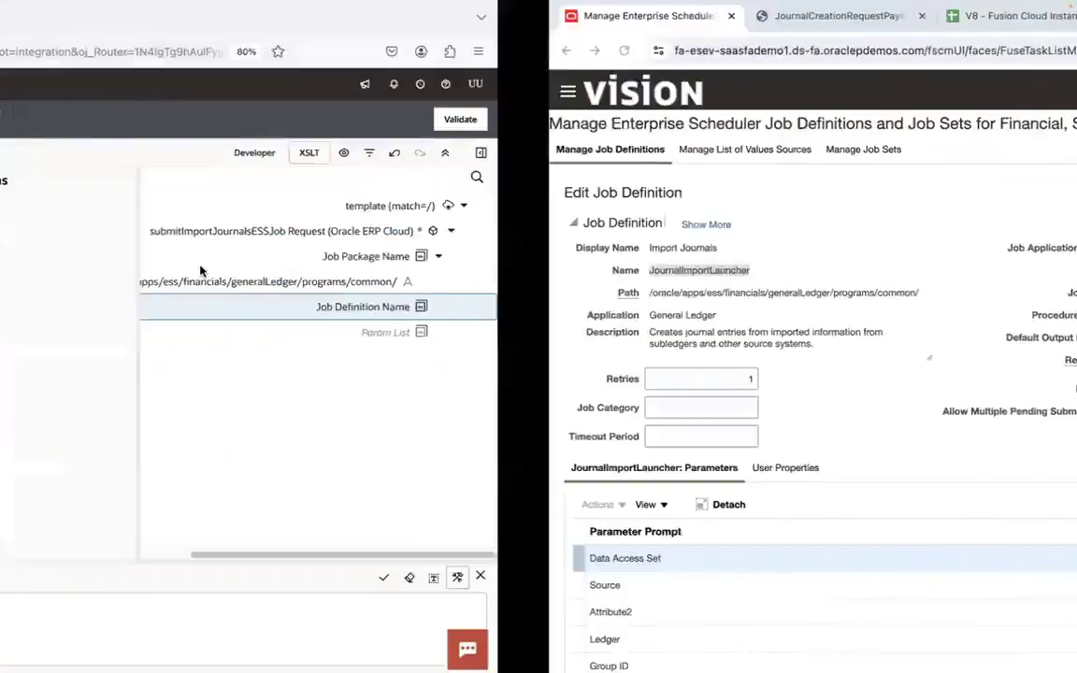
click(1016, 579)
click(934, 623)
key(super+v)
click(964, 579)
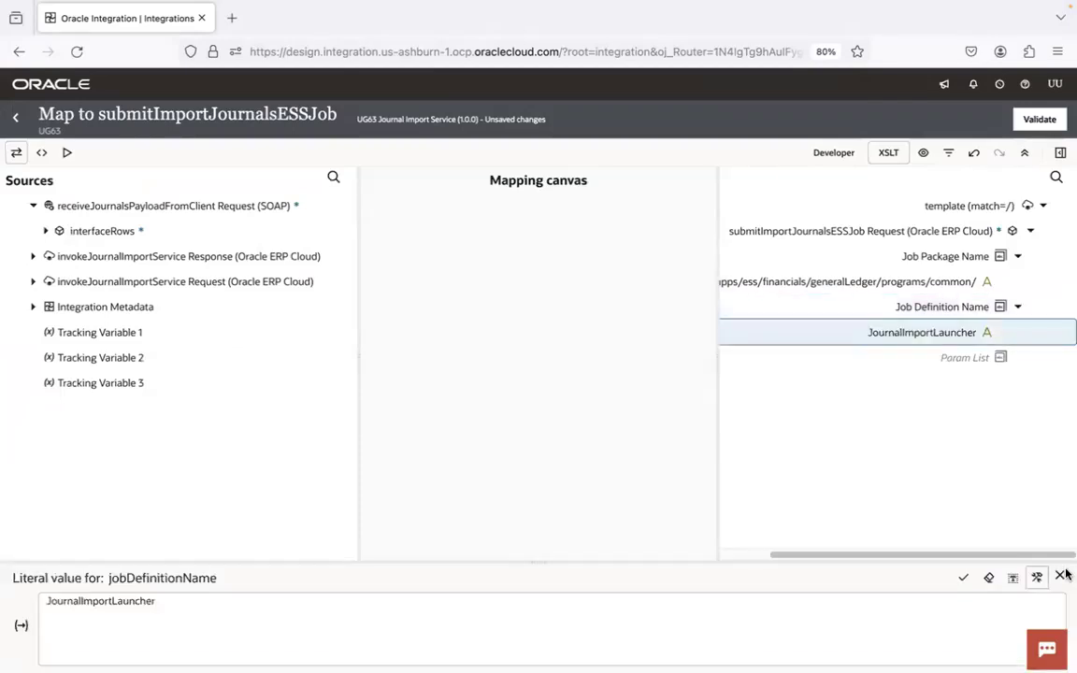
click(1062, 579)
key(super+Tab)
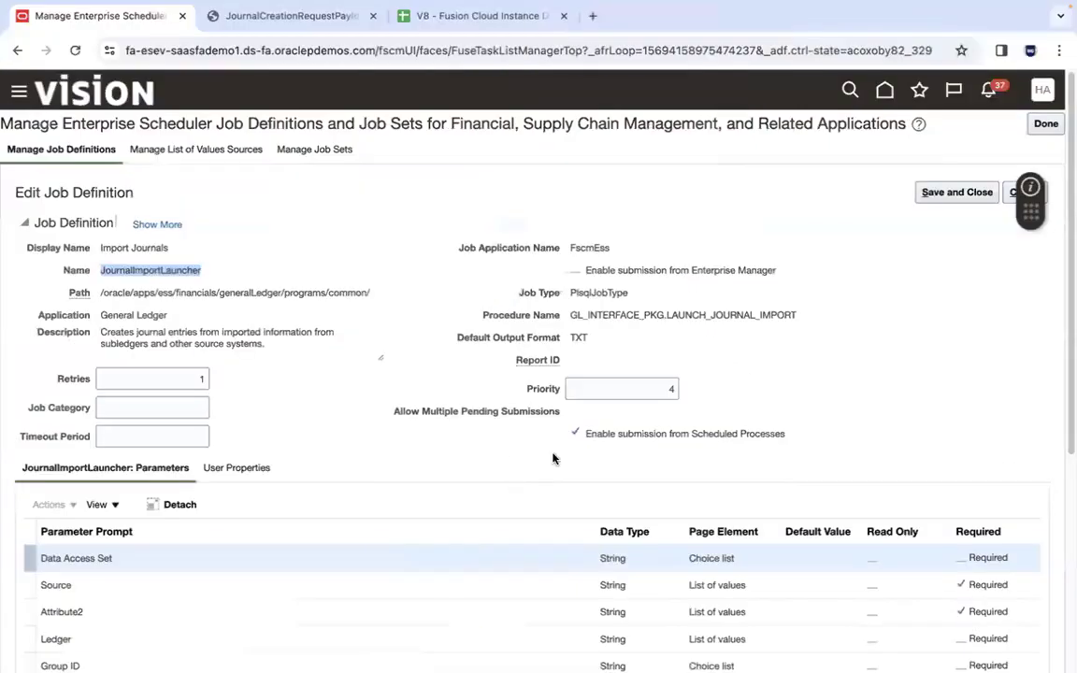
Scroll through JournalImportLauncher's parameter list, then start a new browser tab
scroll(1065, 407, down, 5)
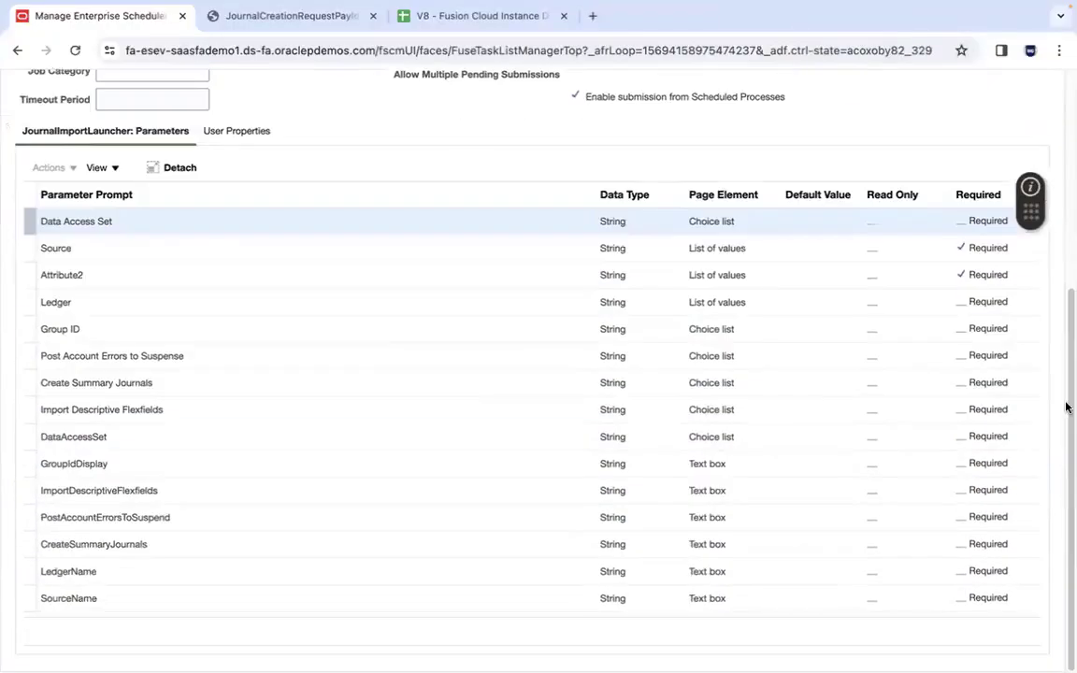
drag(1038, 215, 1010, 106)
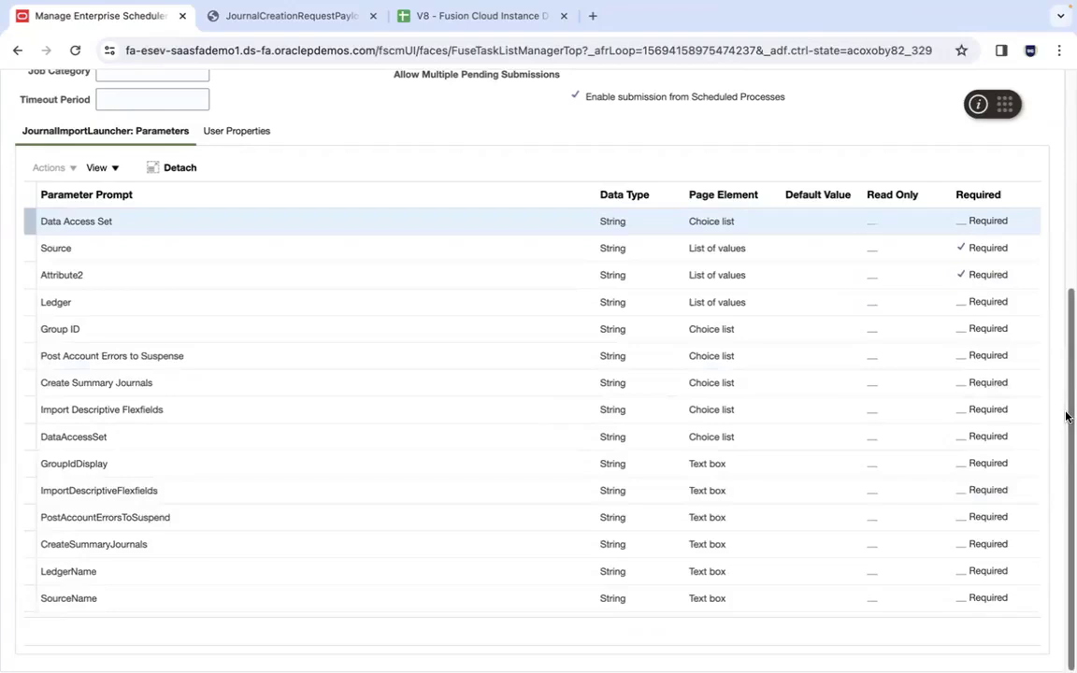
drag(1065, 404, 1066, 57)
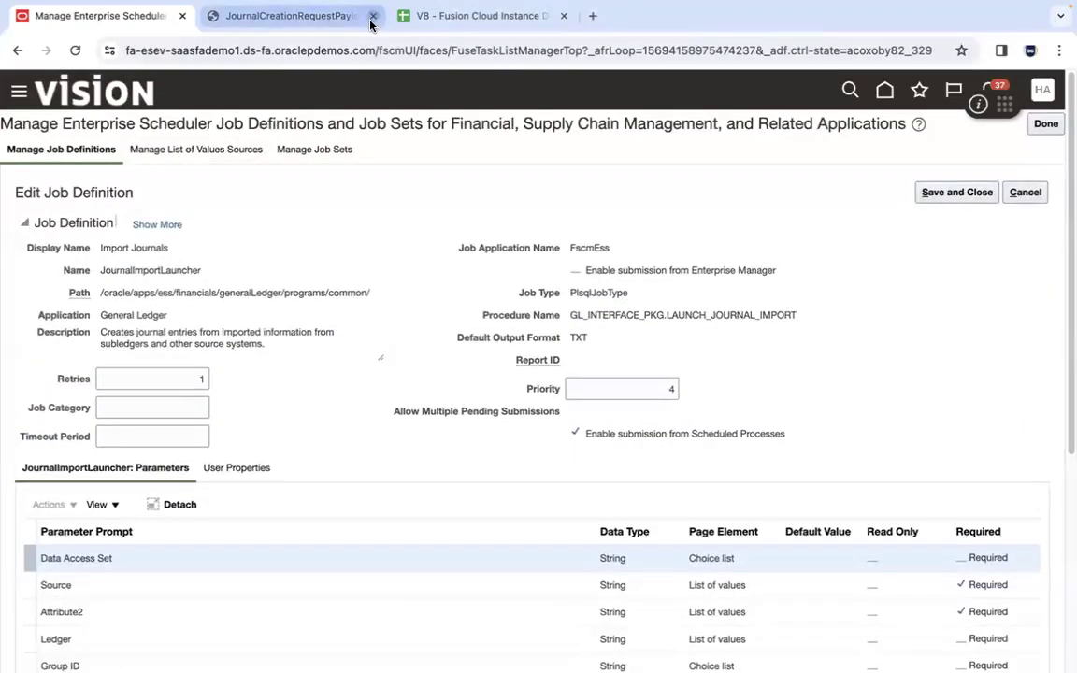
click(593, 16)
Load the fa-esev Fusion home page and open Tools > Scheduled Processes
text(esev)
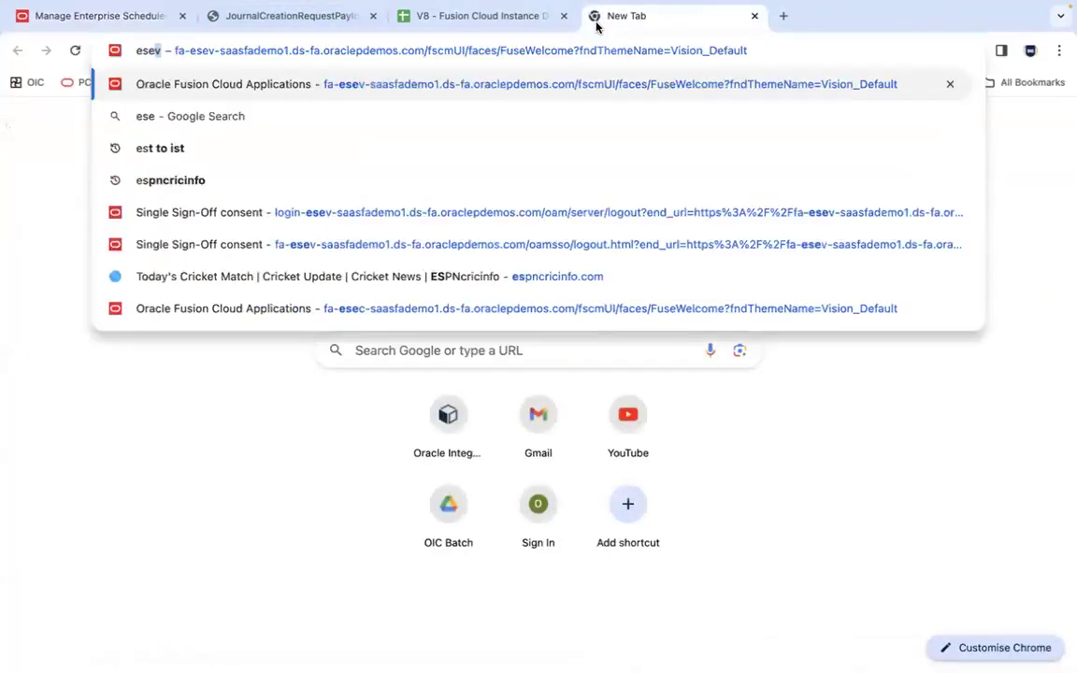
key(Return)
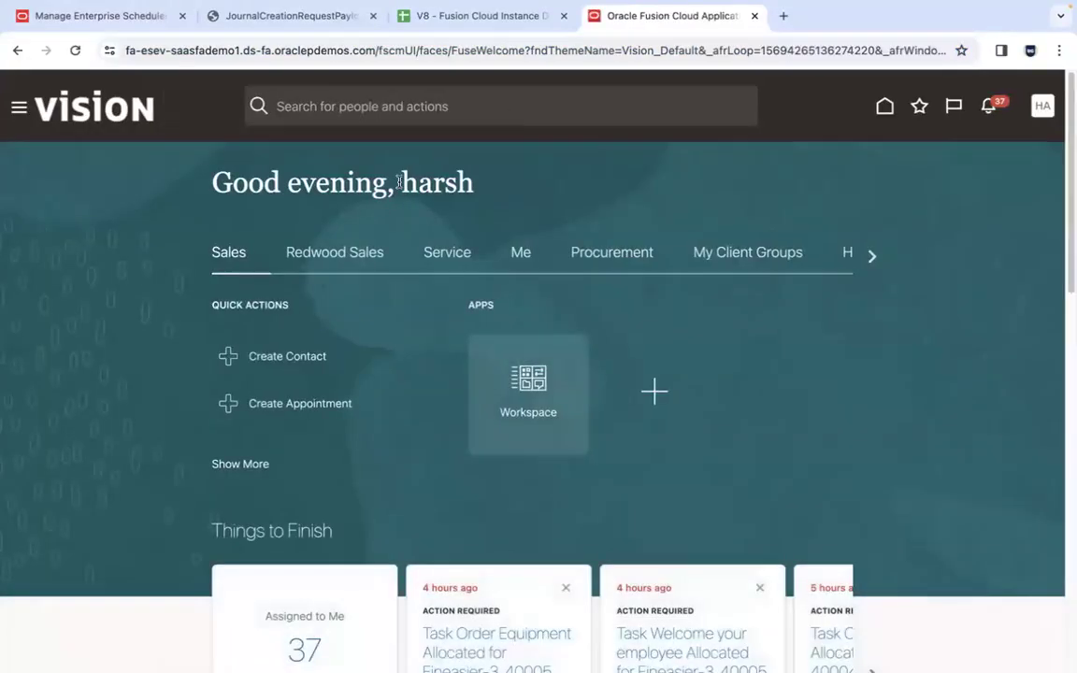
click(872, 257)
click(873, 265)
click(873, 265)
click(874, 265)
click(873, 266)
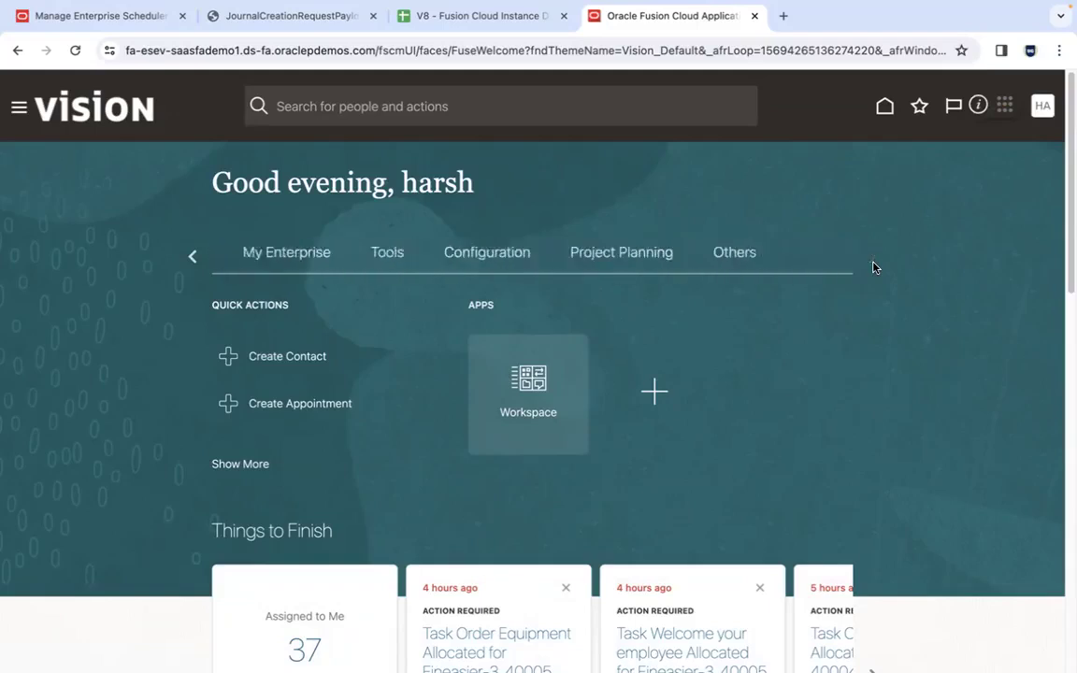
click(226, 254)
click(666, 513)
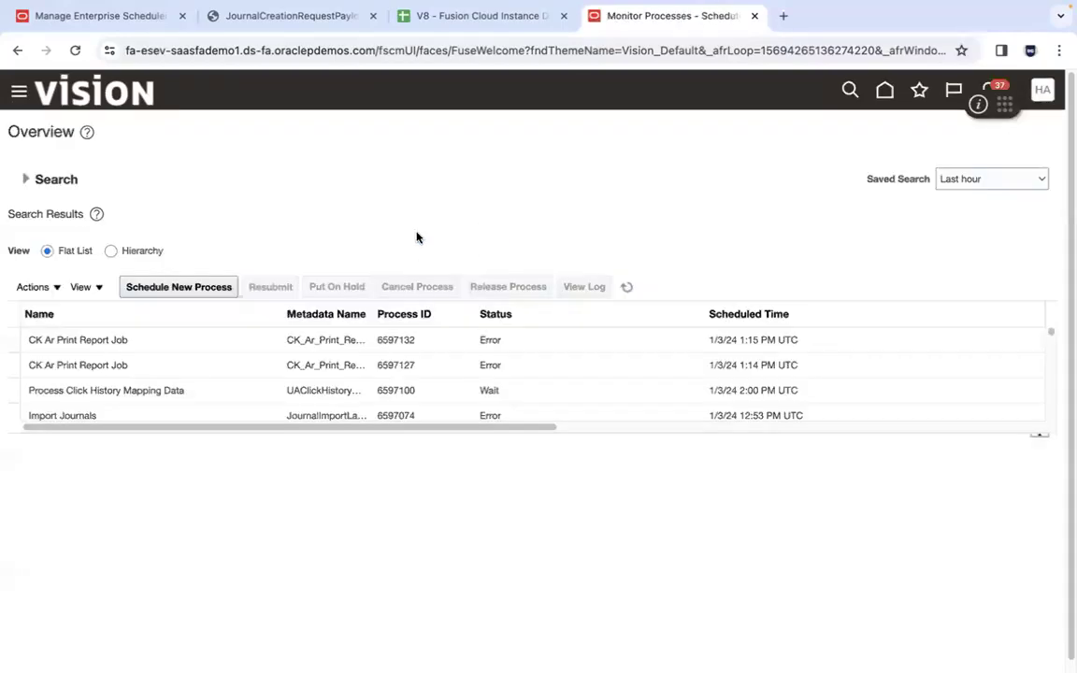
Search processes by Submitted By, then schedule a new Import Journals process
click(25, 179)
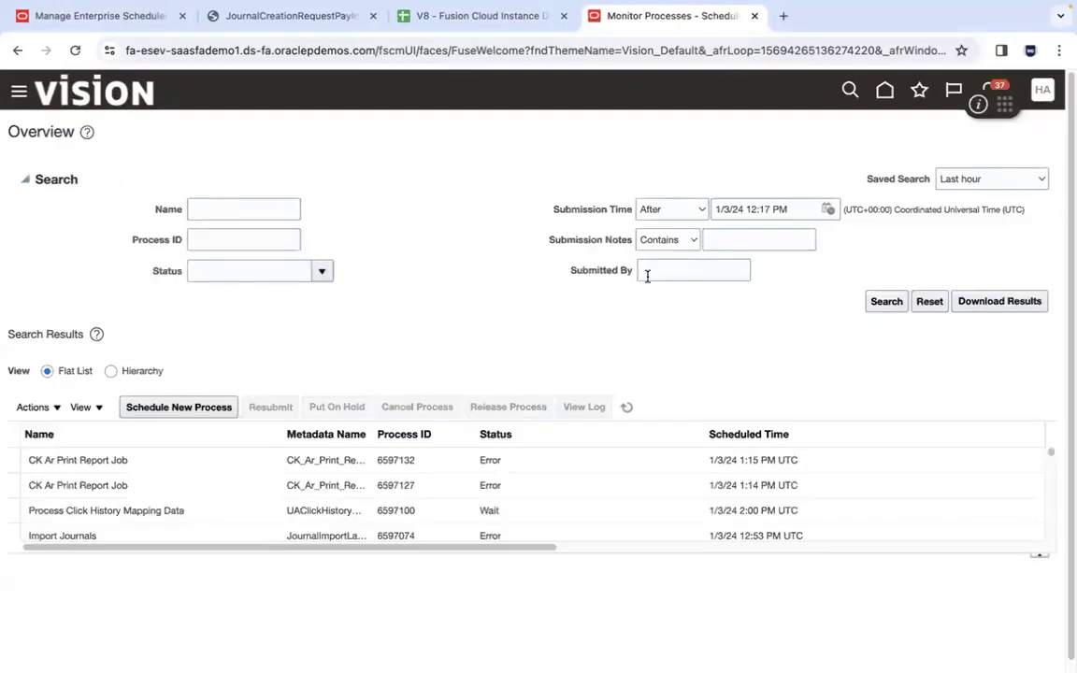
click(699, 273)
key(Return)
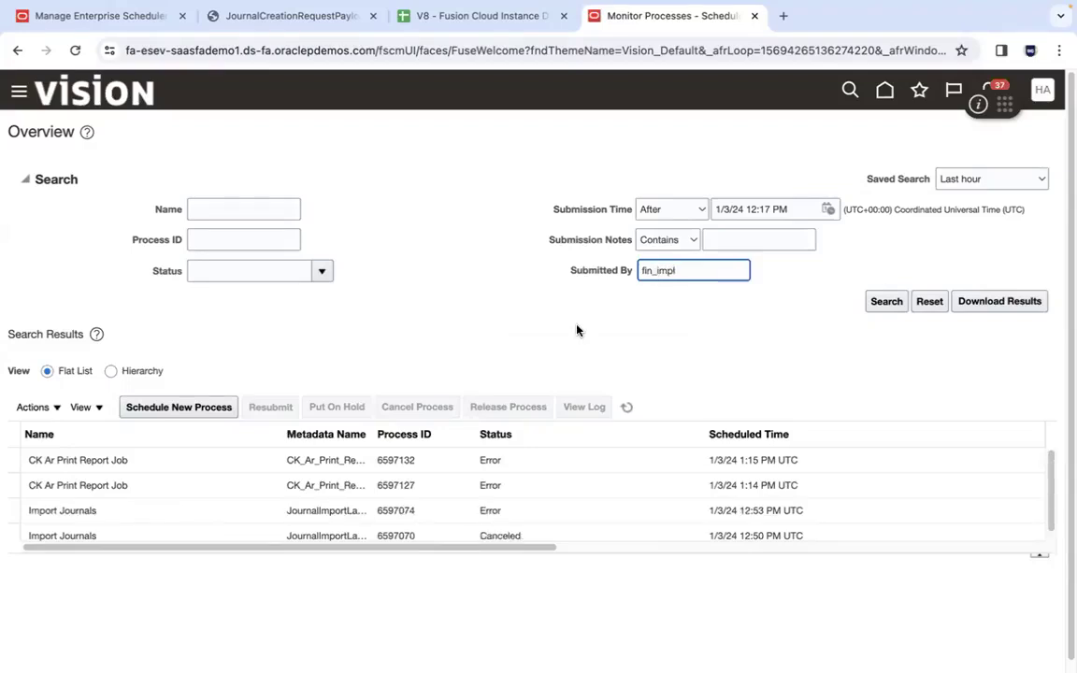
click(185, 409)
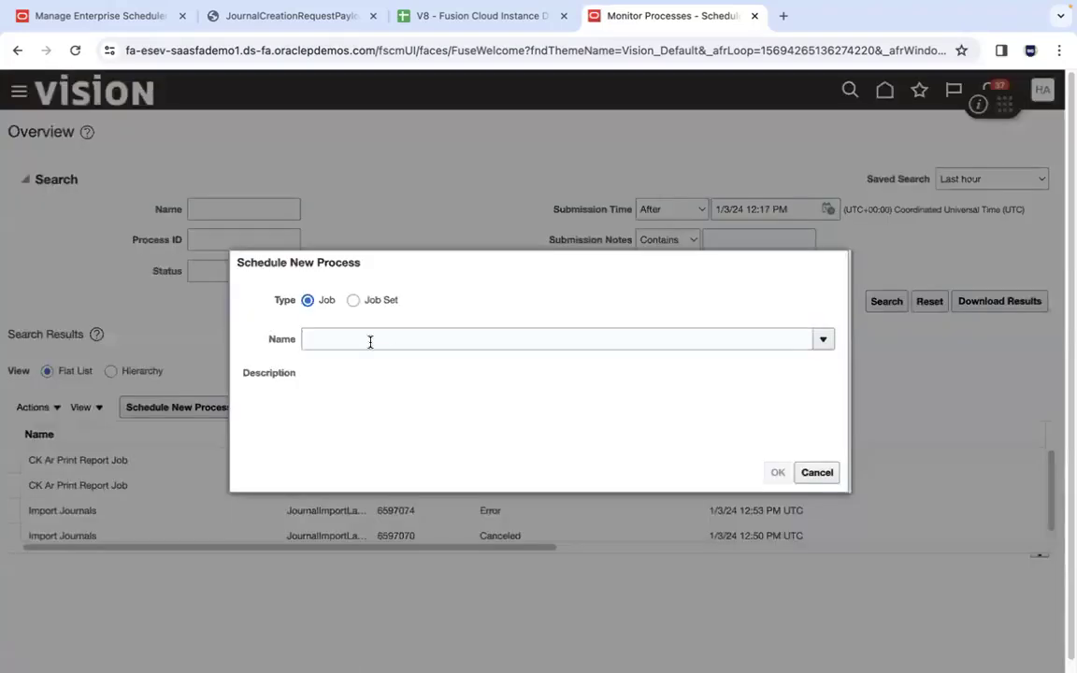
click(370, 342)
text(Import Journals)
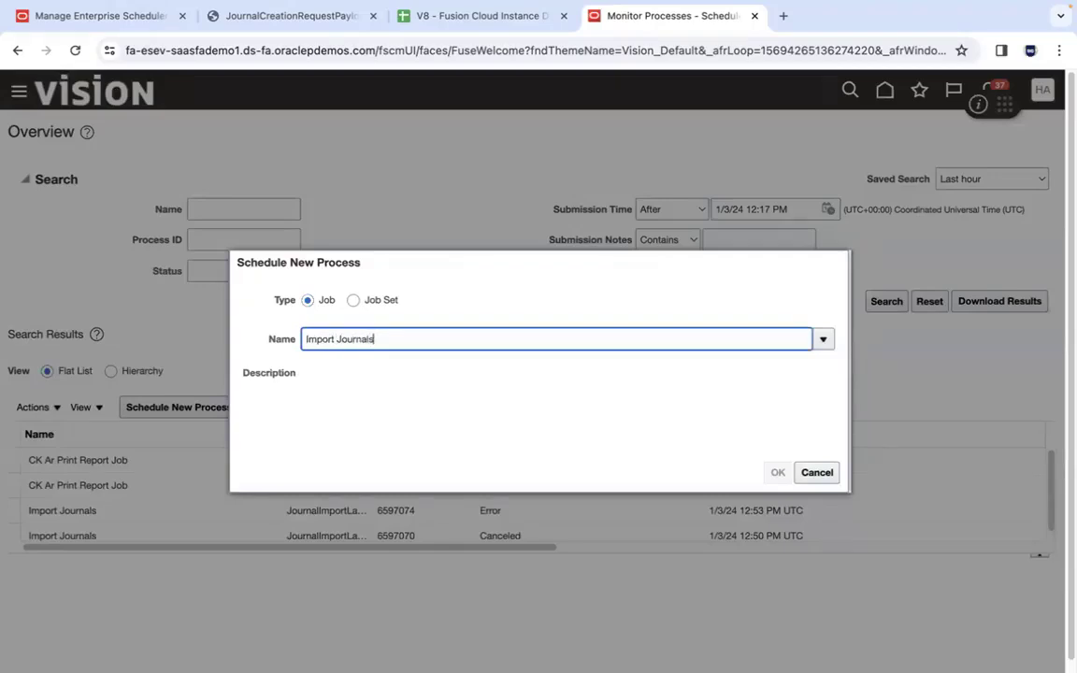
key(Tab)
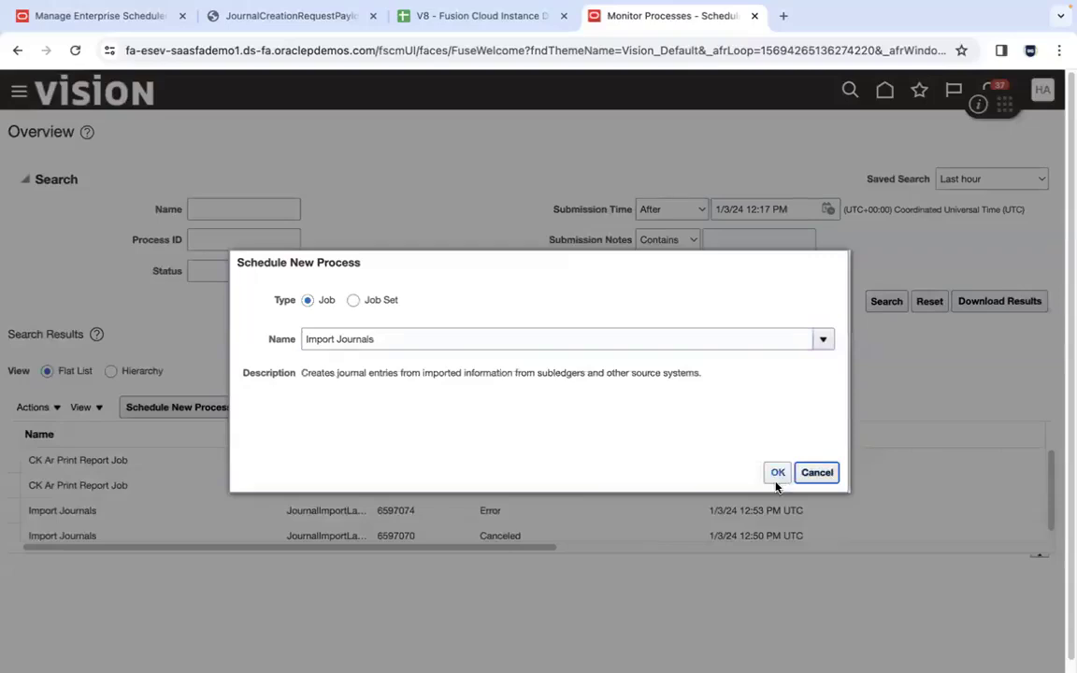
click(776, 472)
In the UG63 project, open the JournalImportService importJournals request in a maximised editor
mouse_move(385, 670)
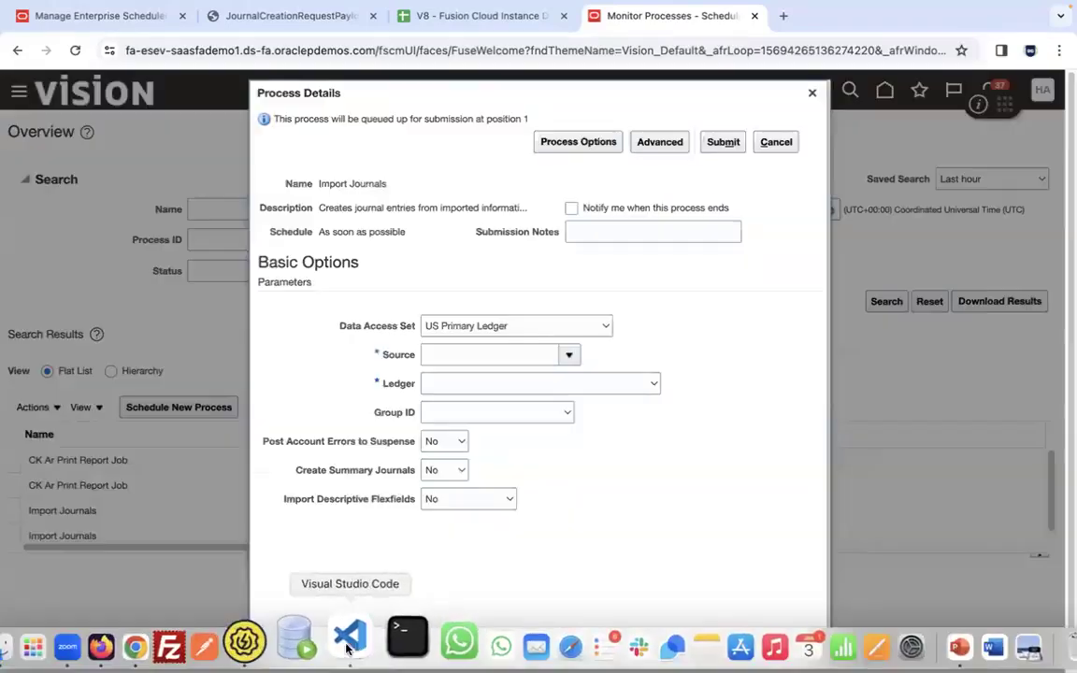
click(280, 645)
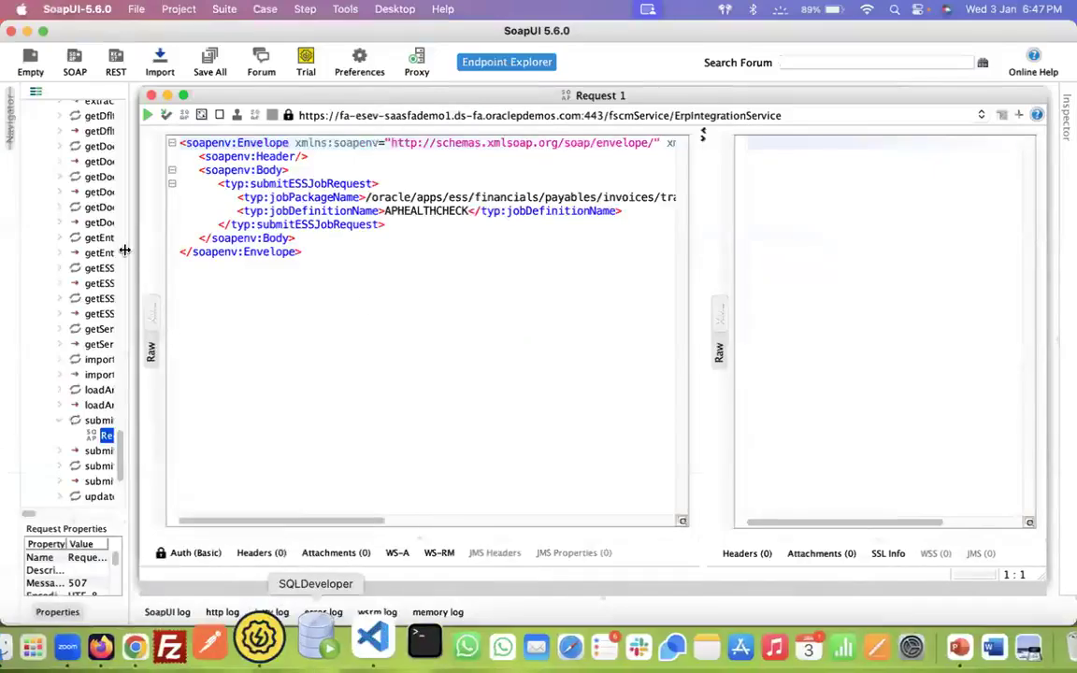
drag(128, 246, 210, 251)
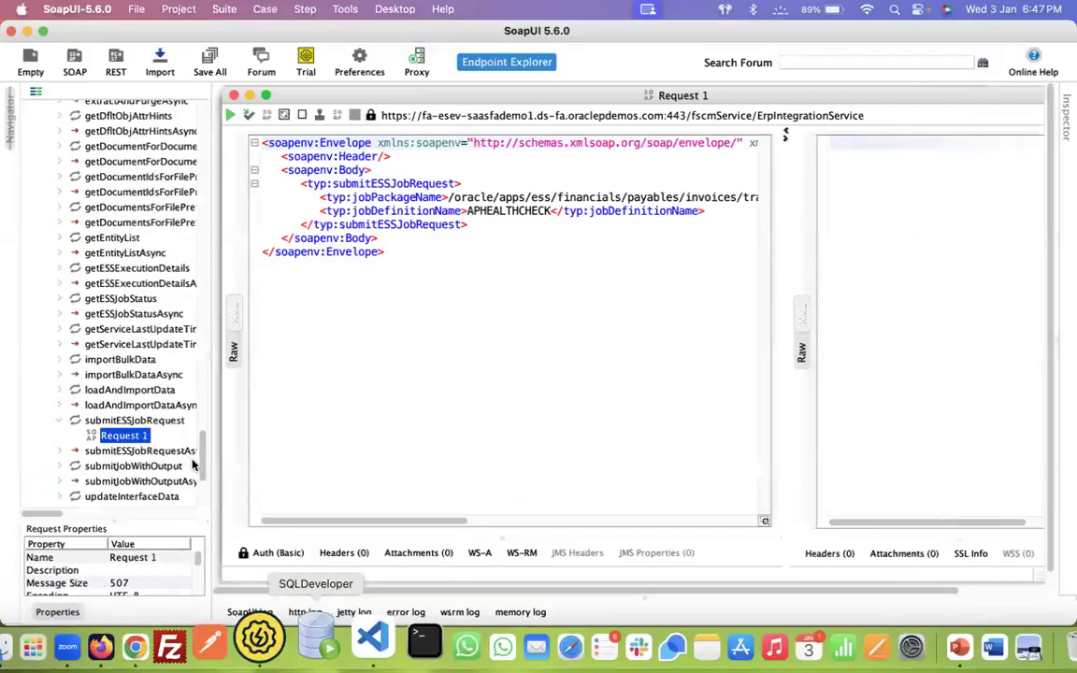
drag(200, 435, 223, 419)
click(27, 277)
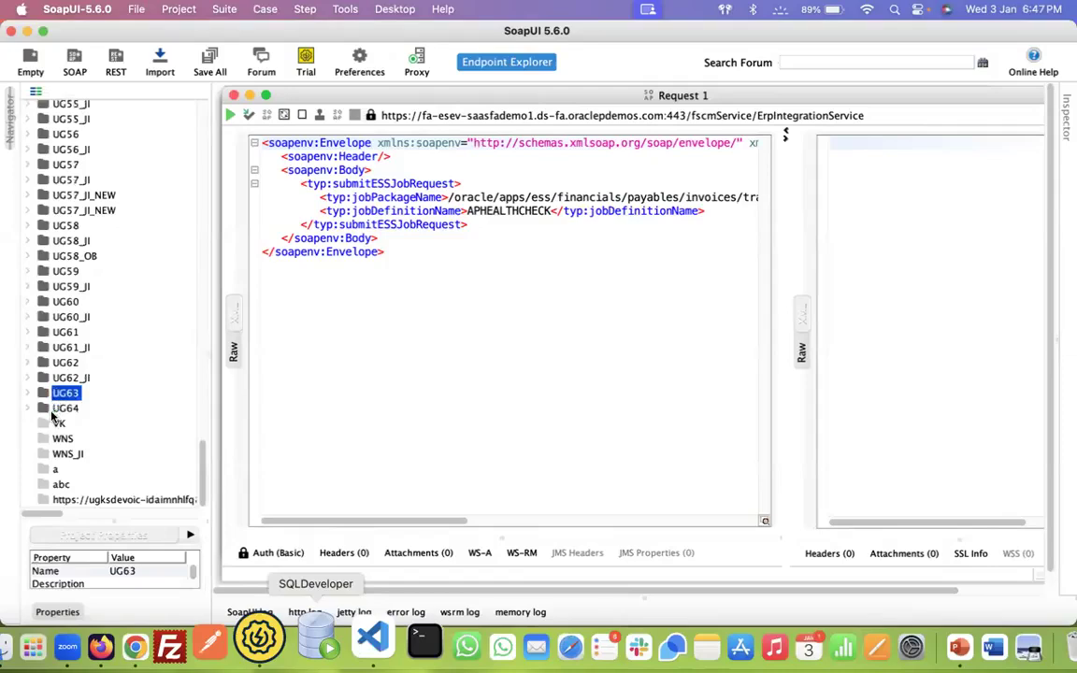
click(30, 391)
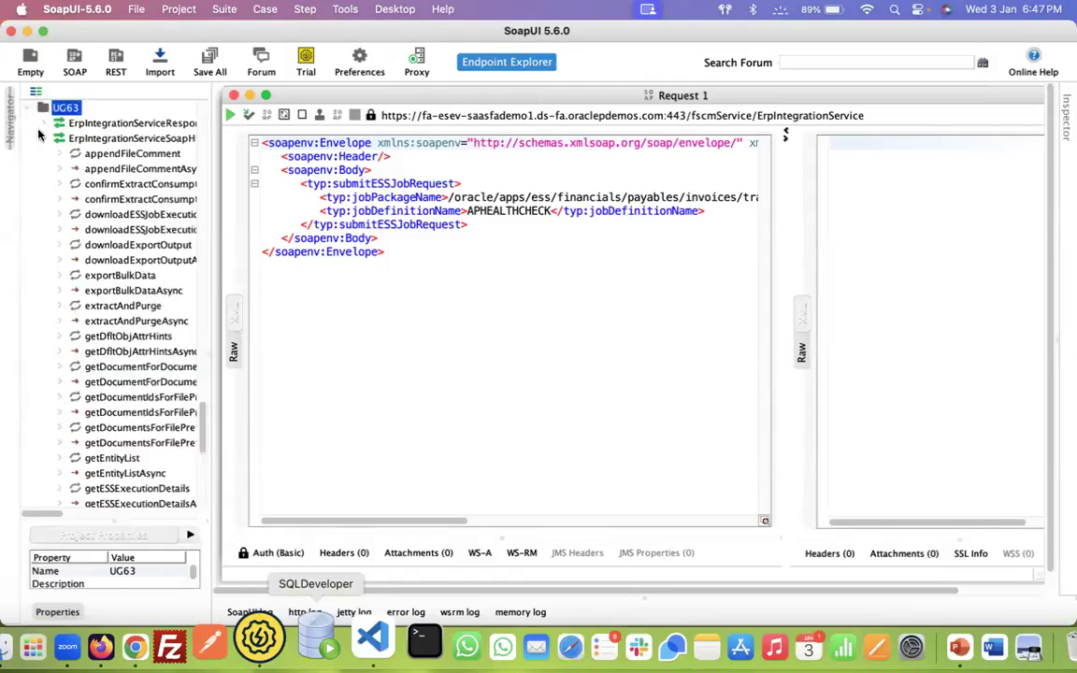
click(42, 137)
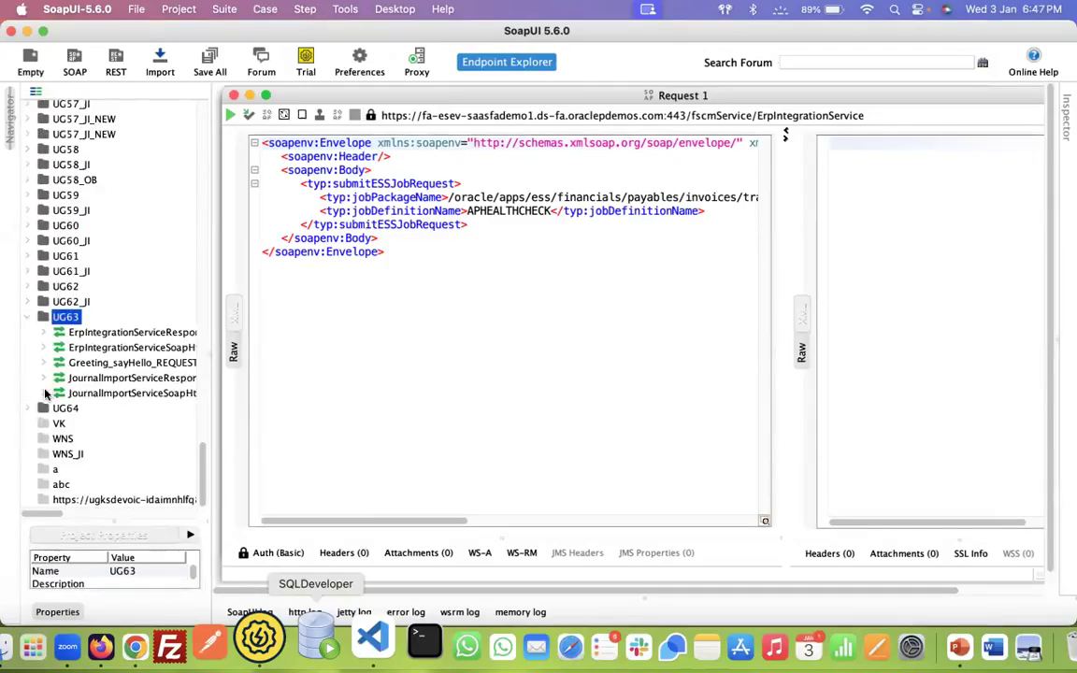
click(43, 392)
click(60, 485)
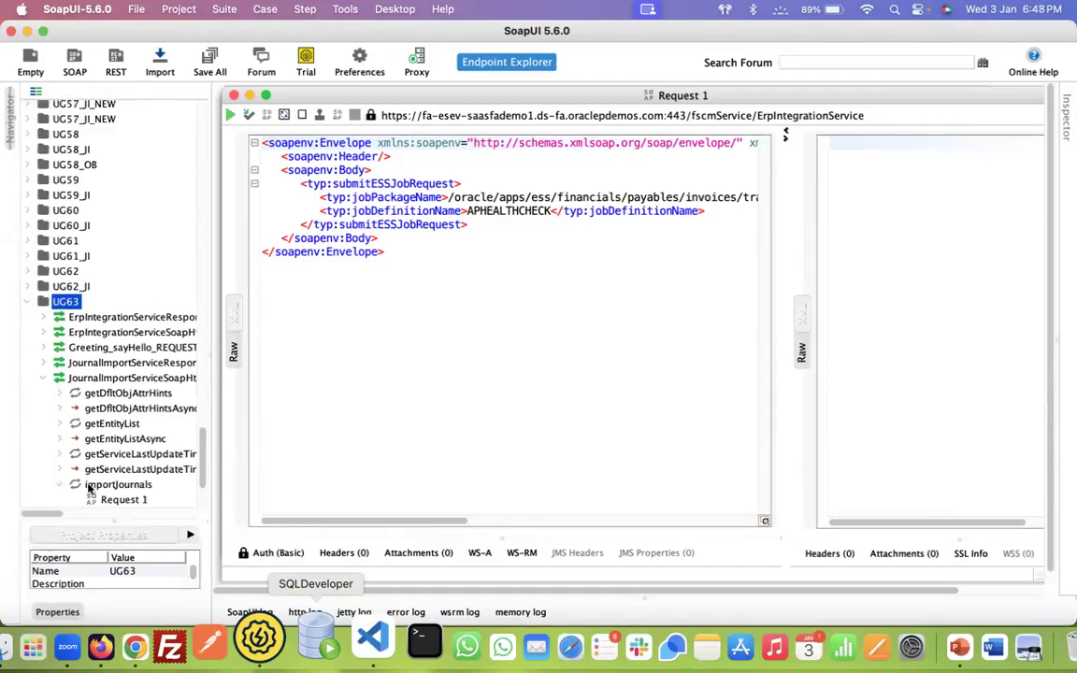
click(112, 501)
double_click(112, 500)
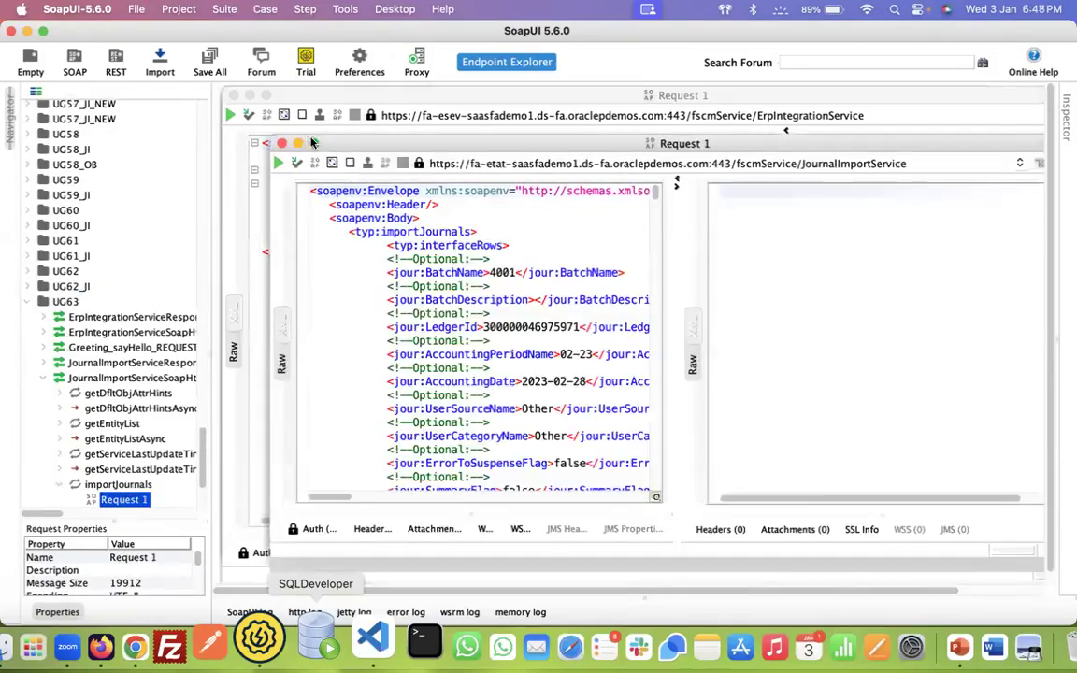
click(315, 142)
drag(209, 228, 95, 230)
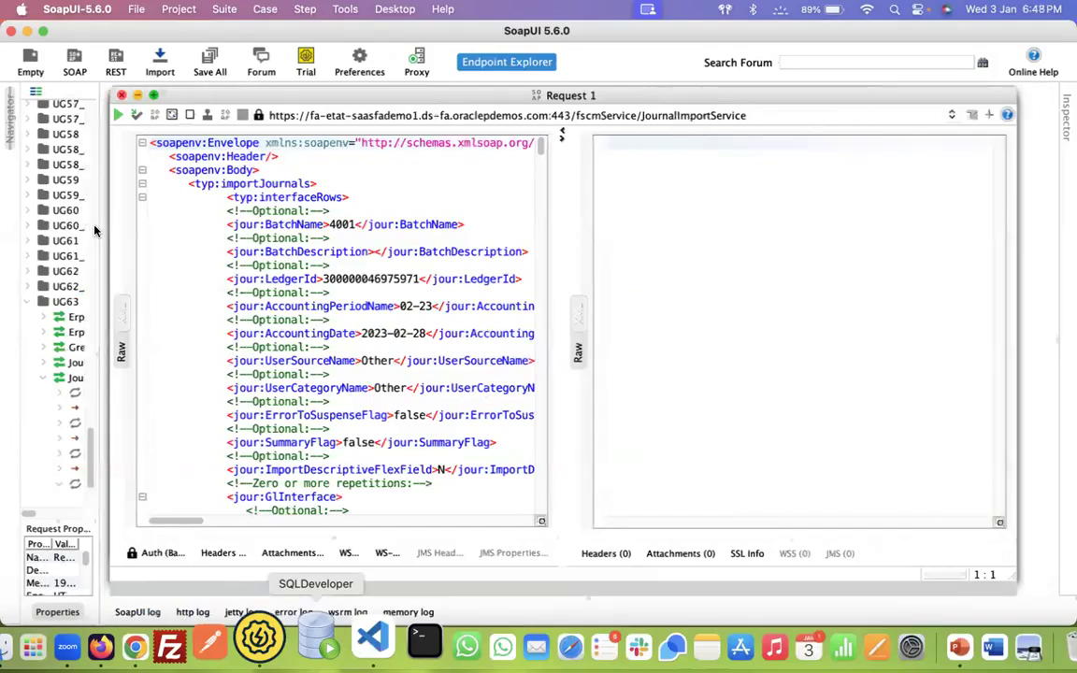
Replace every 4001 in the request with 4002 using Find/Replace
double_click(345, 224)
key(super+f)
text(4001)
click(548, 270)
text(4001)
text(2)
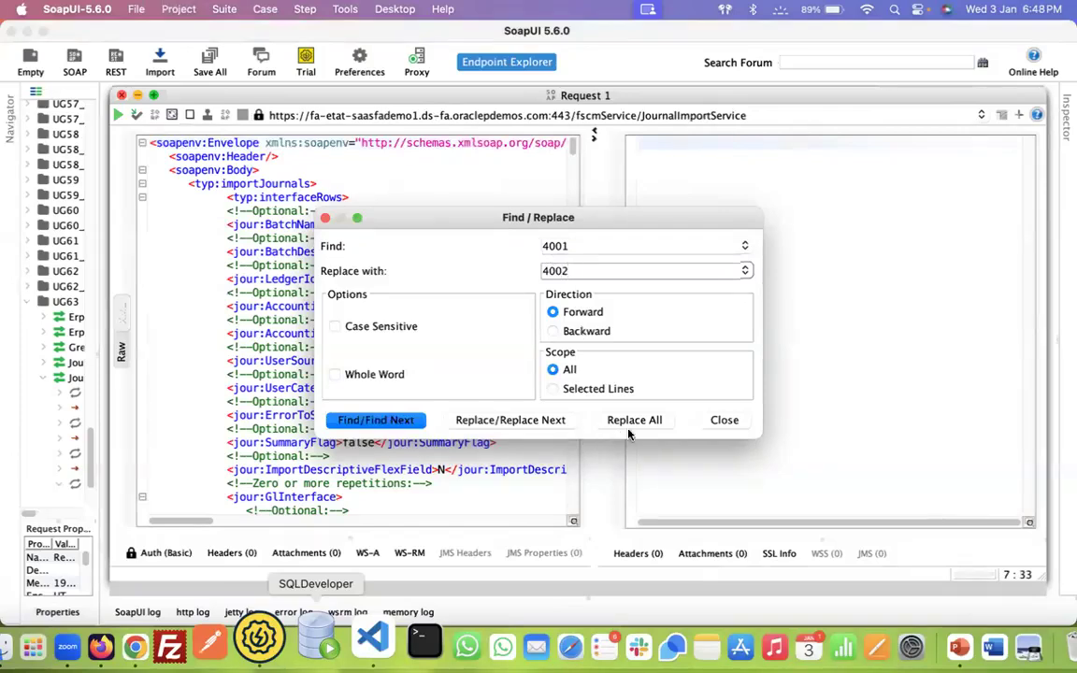
click(634, 419)
click(325, 217)
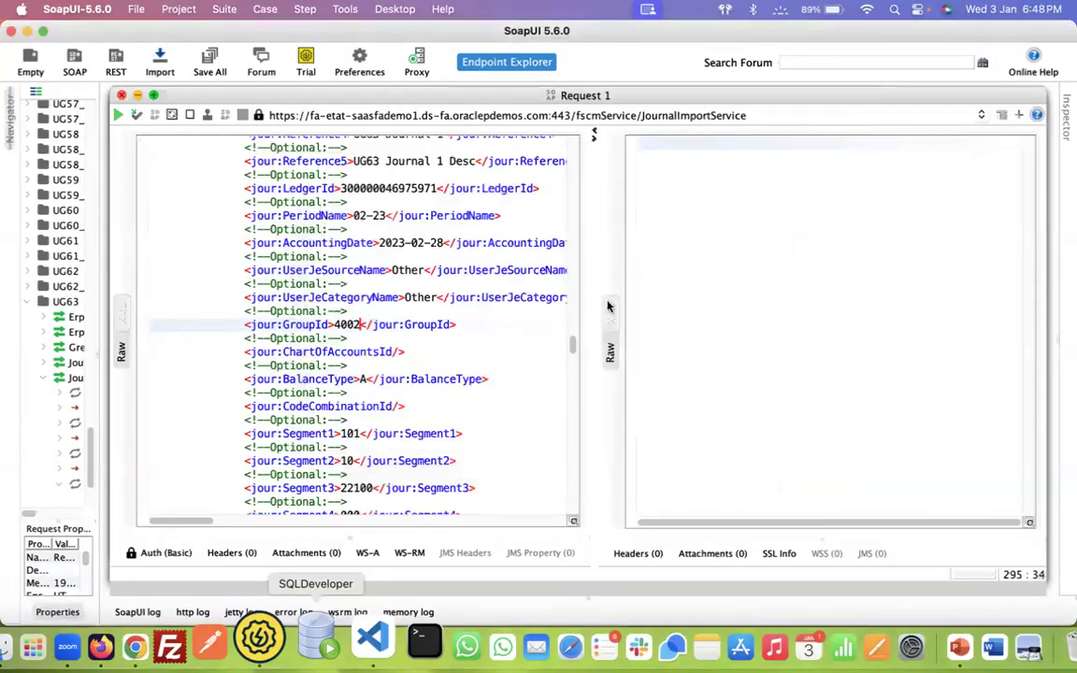
Change the request endpoint URL to the fa-esev instance
drag(572, 344, 566, 139)
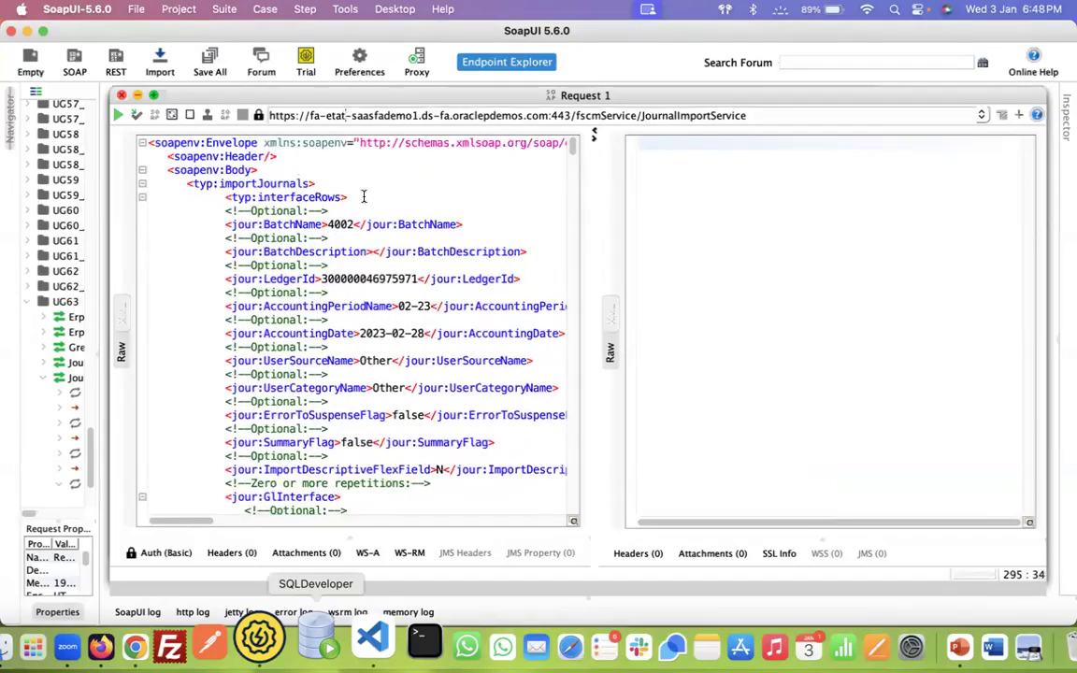
key(BackSpace)
key(BackSpace)
key(BackSpace)
text(sev)
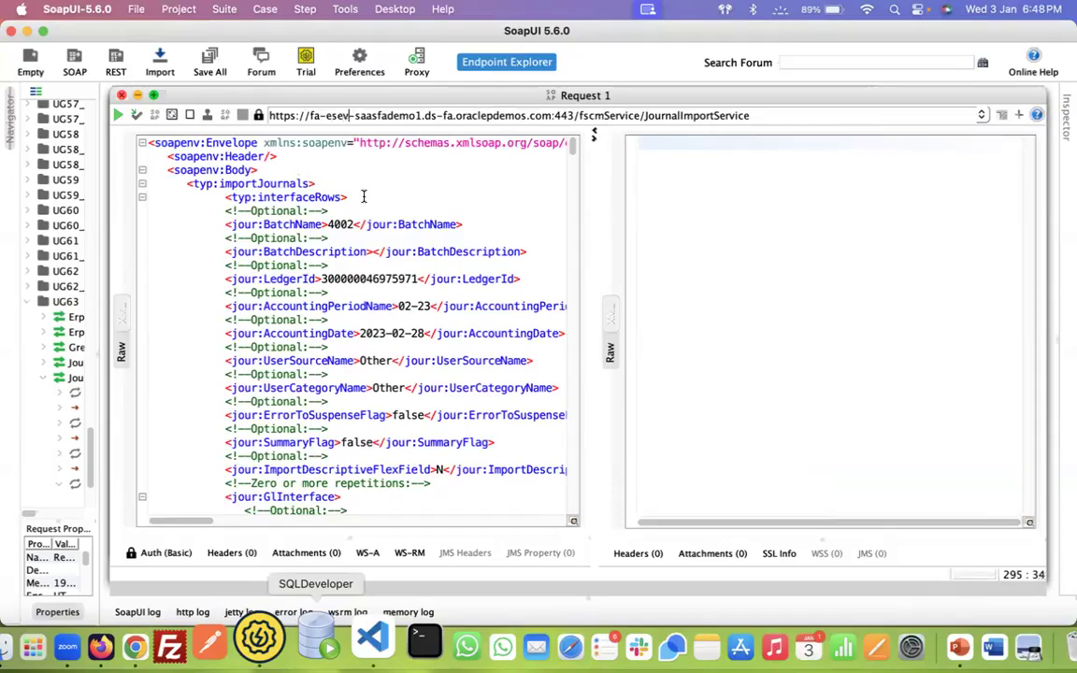
click(166, 553)
Paste the saved account password from VS Code into the Password field and run the importJournals request
click(319, 486)
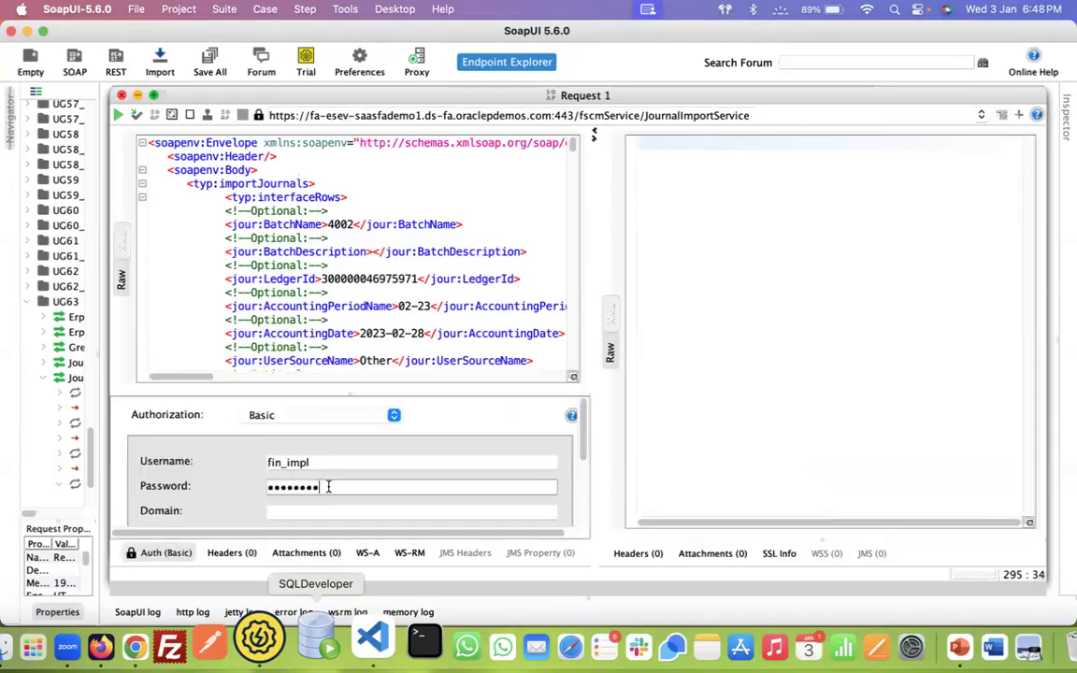
click(323, 641)
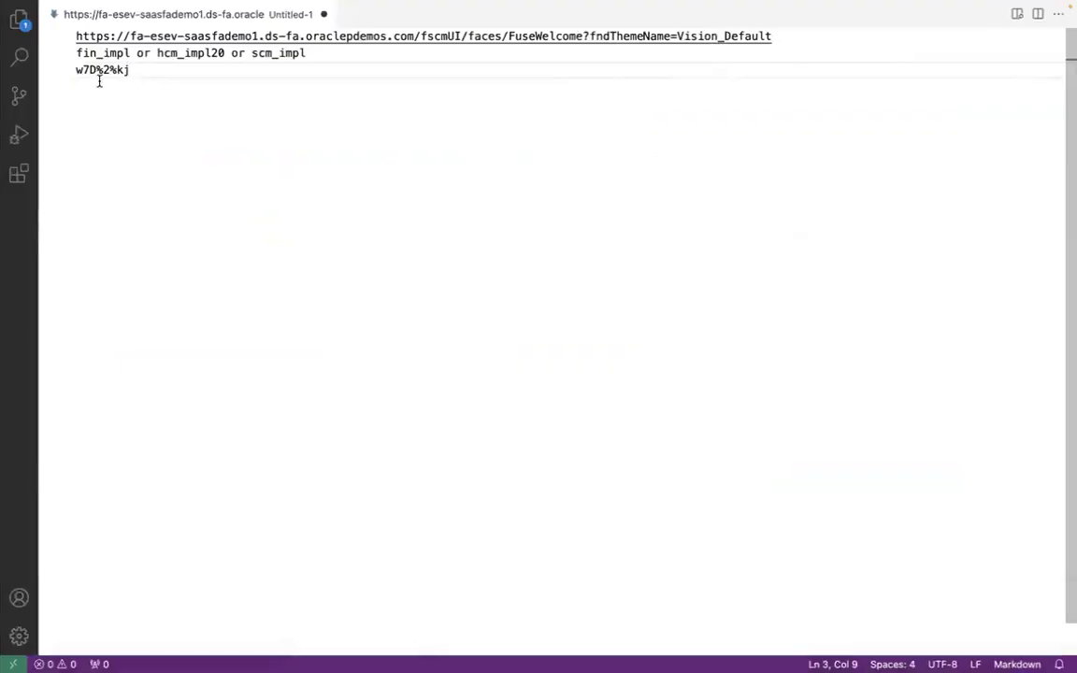
drag(130, 70, 78, 70)
key(ctrl+Left)
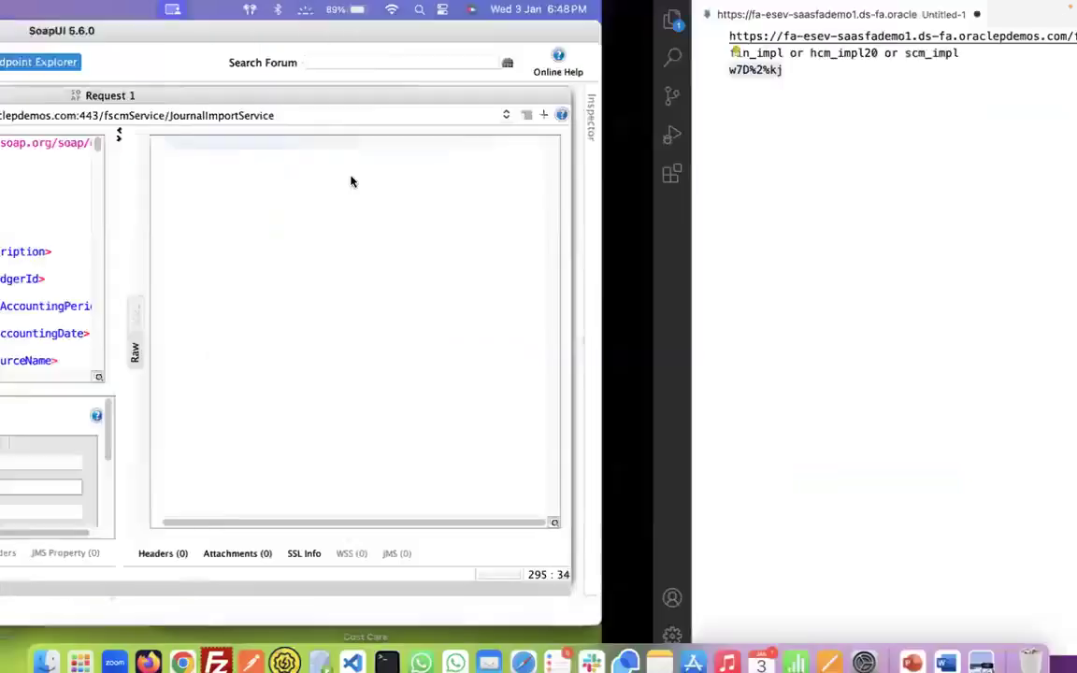
key(super+v)
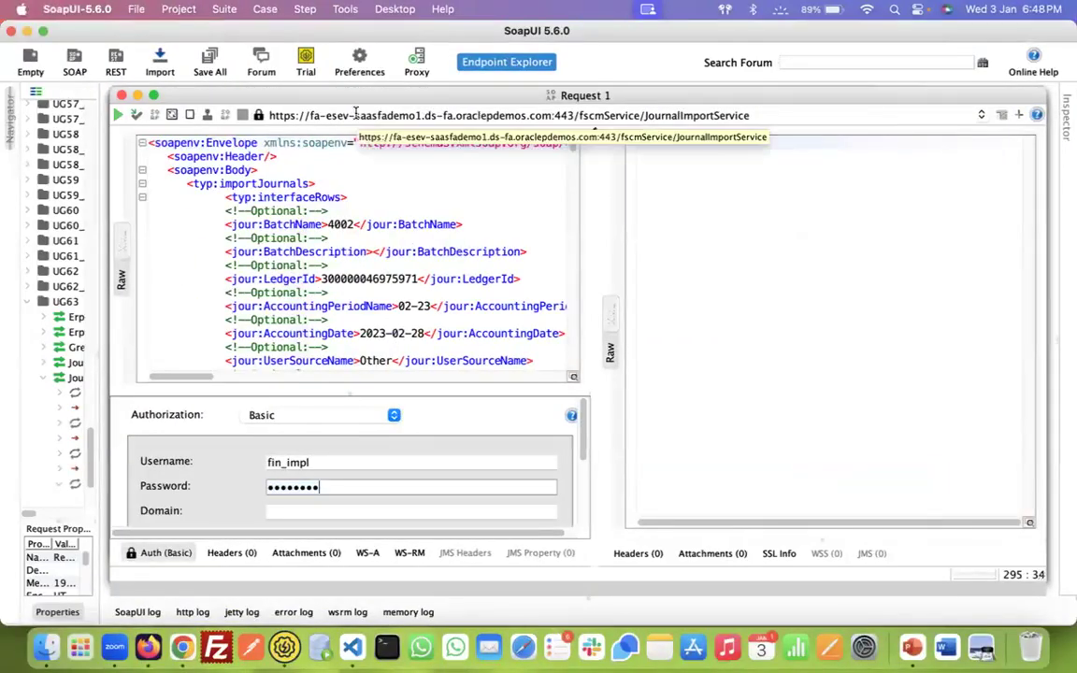
scroll(572, 144, down, 10)
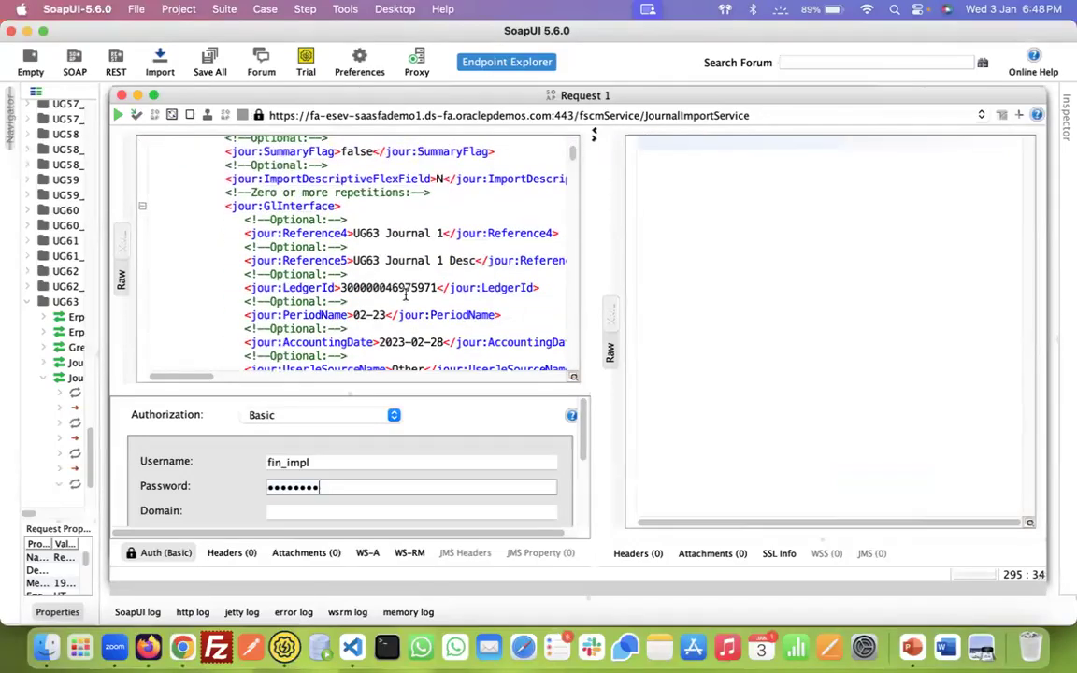
click(119, 116)
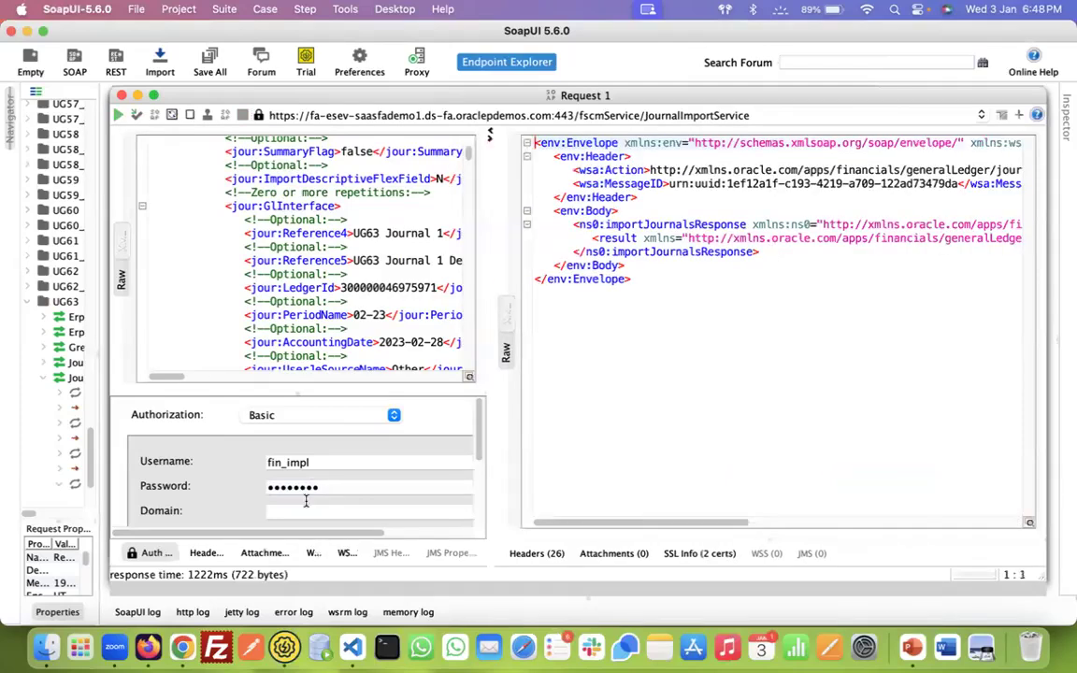
click(183, 647)
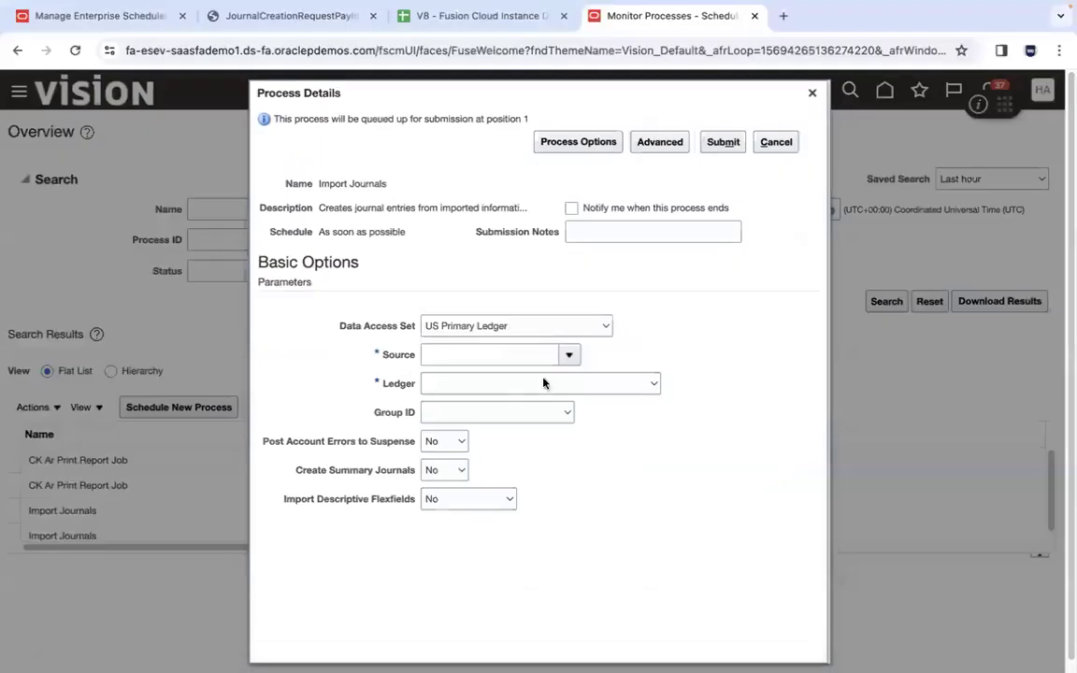
Set Source to Other, letting Ledger fill as US Primary Ledger, and choose Group ID 4002
click(528, 354)
key(super+Tab)
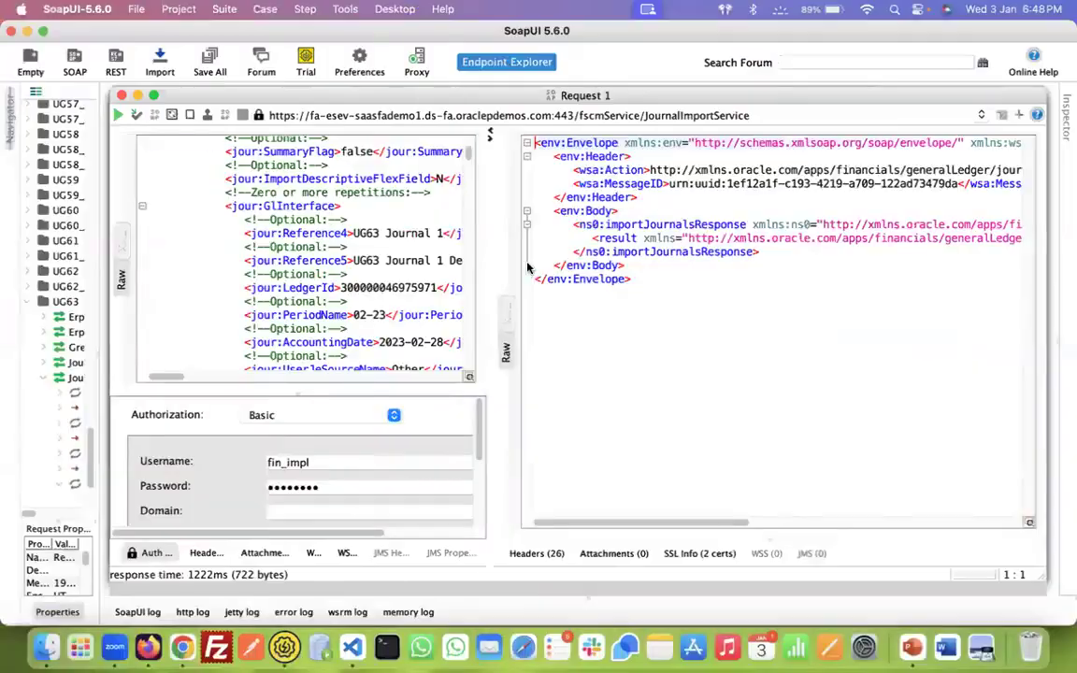
scroll(425, 140, up, 5)
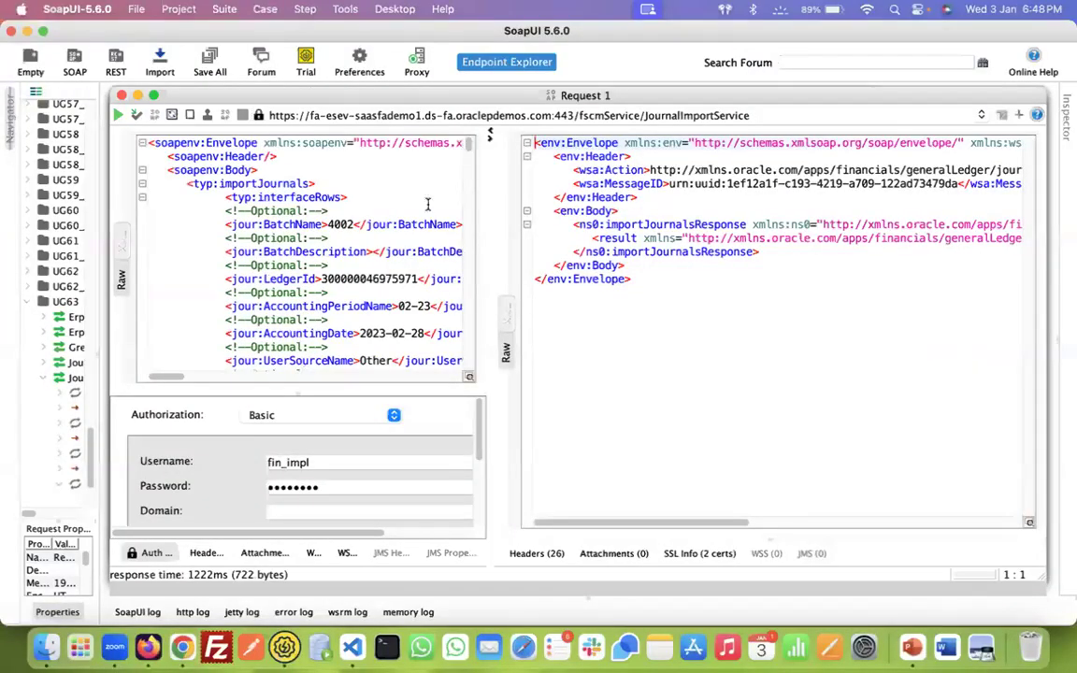
double_click(375, 361)
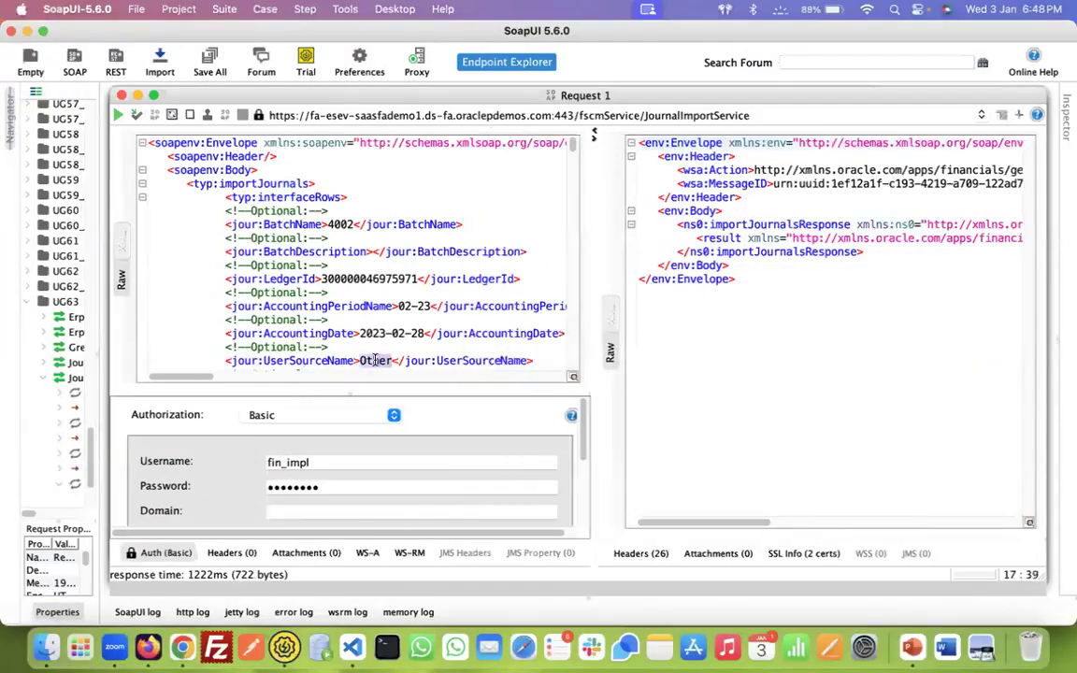
key(super+Tab)
text(Other)
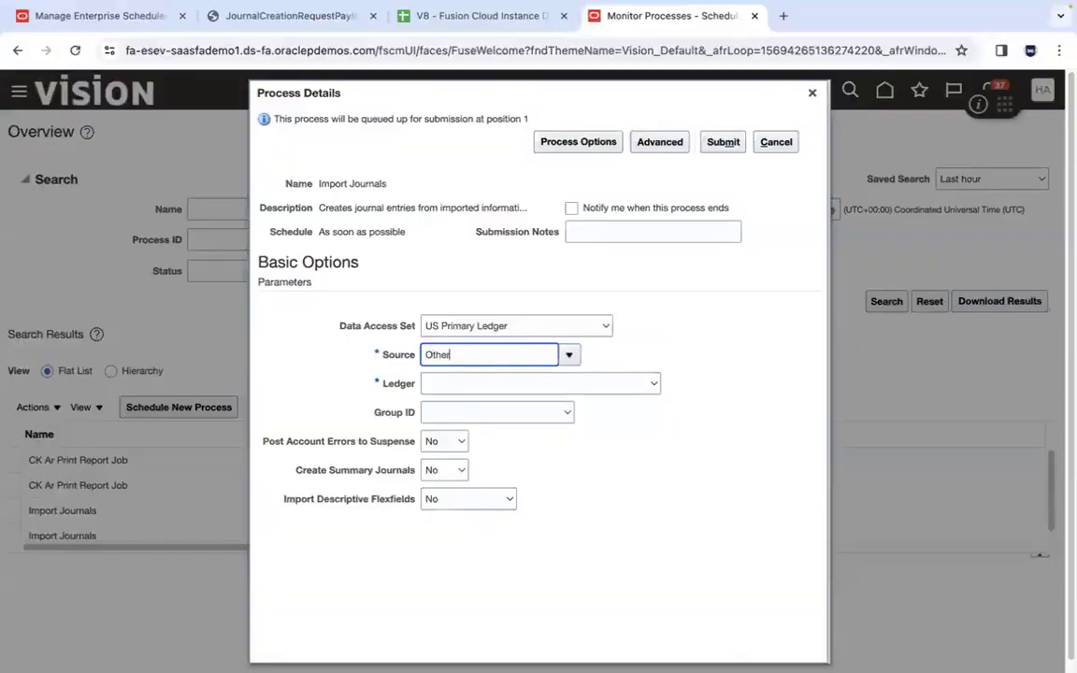
key(Tab)
click(564, 416)
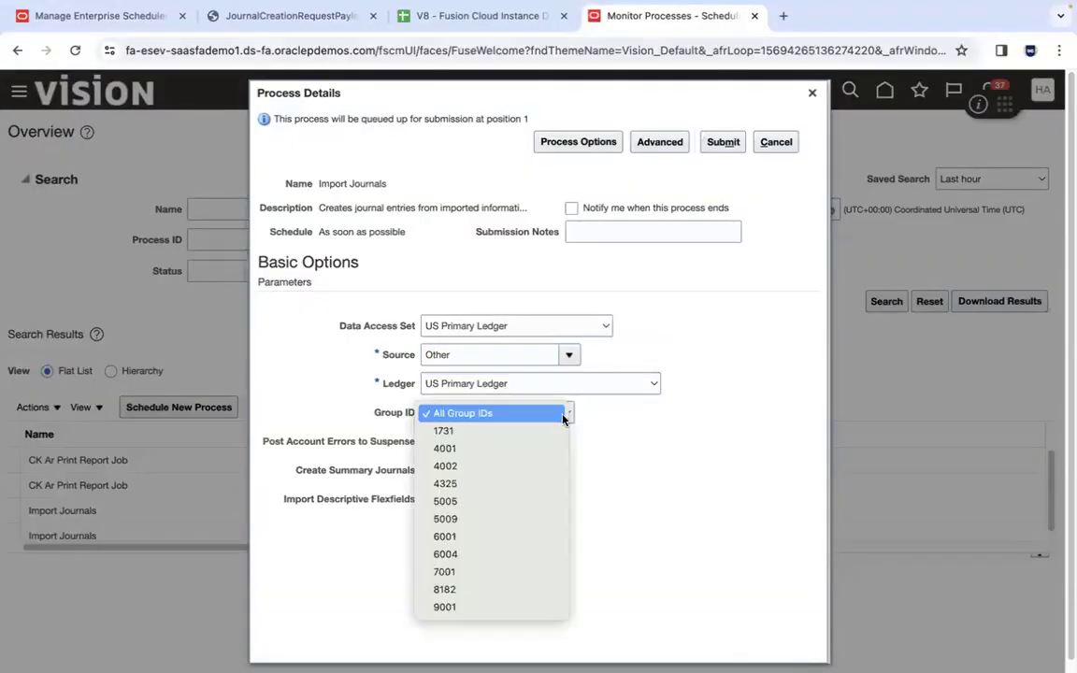
click(500, 465)
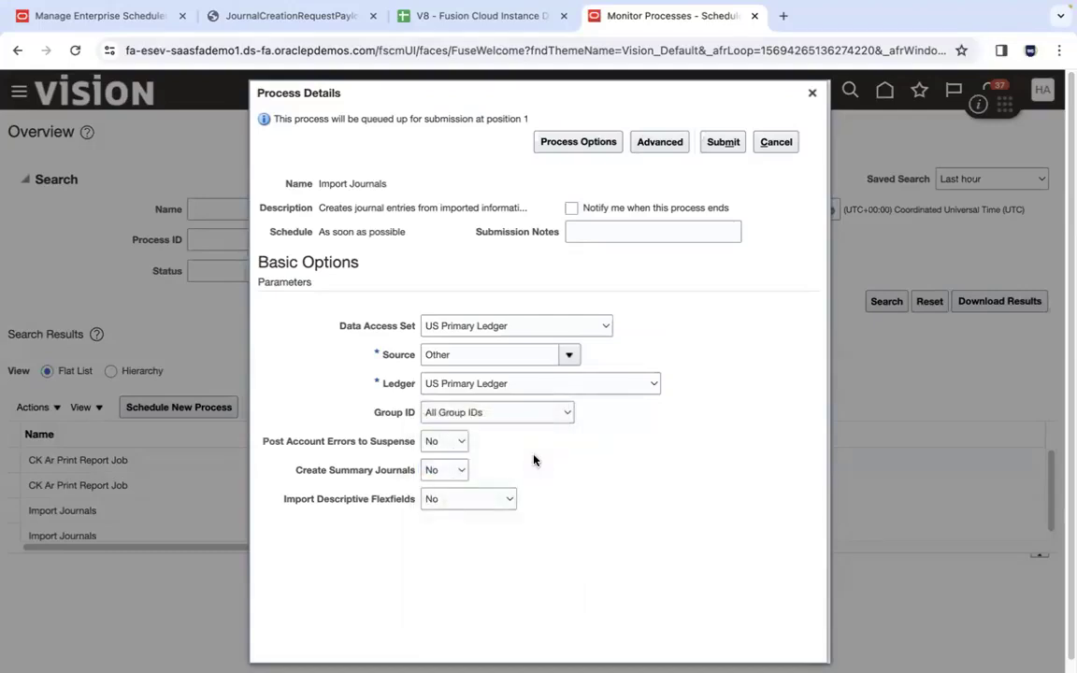
Go back to the SoapUI importJournals request and open Find/Replace
key(super+Tab)
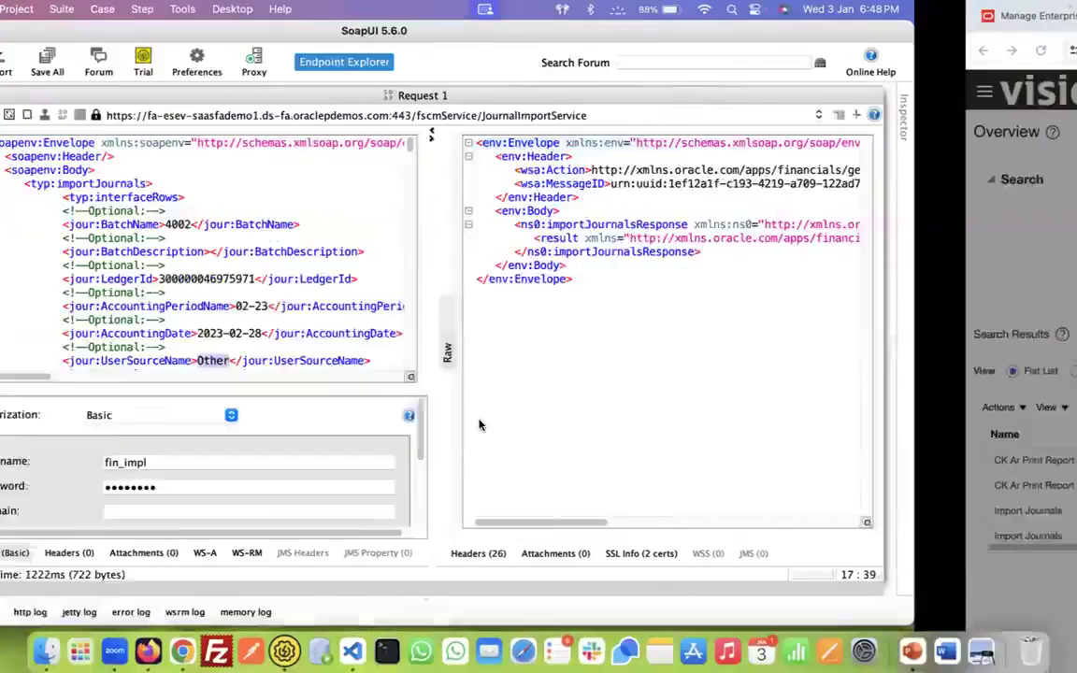
key(super+Tab)
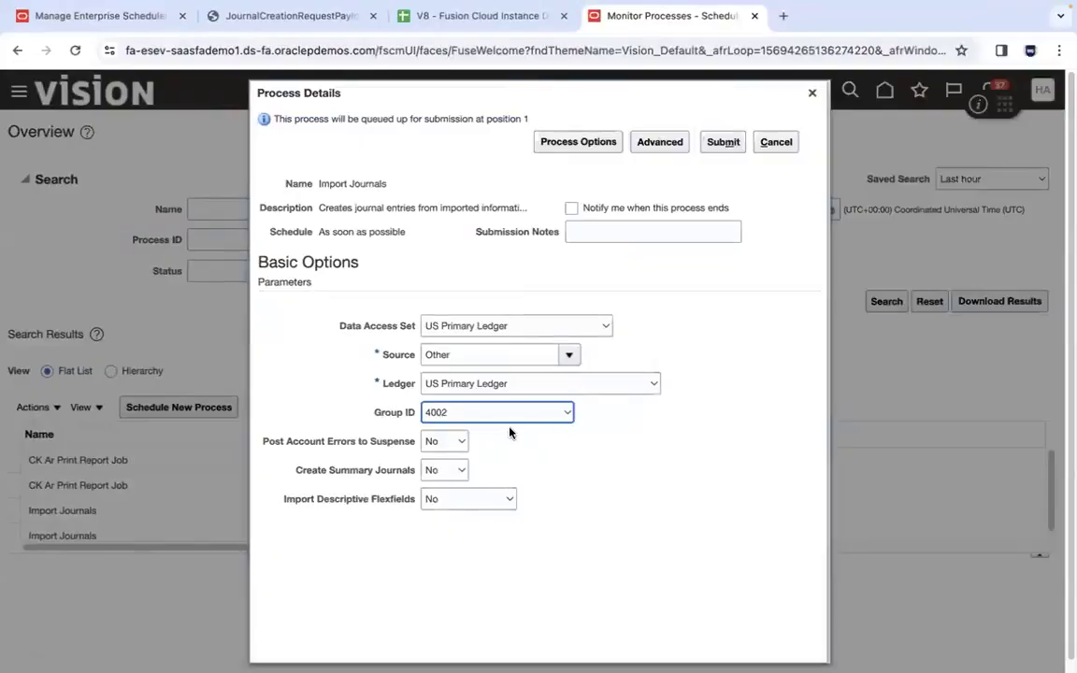
key(super+Tab)
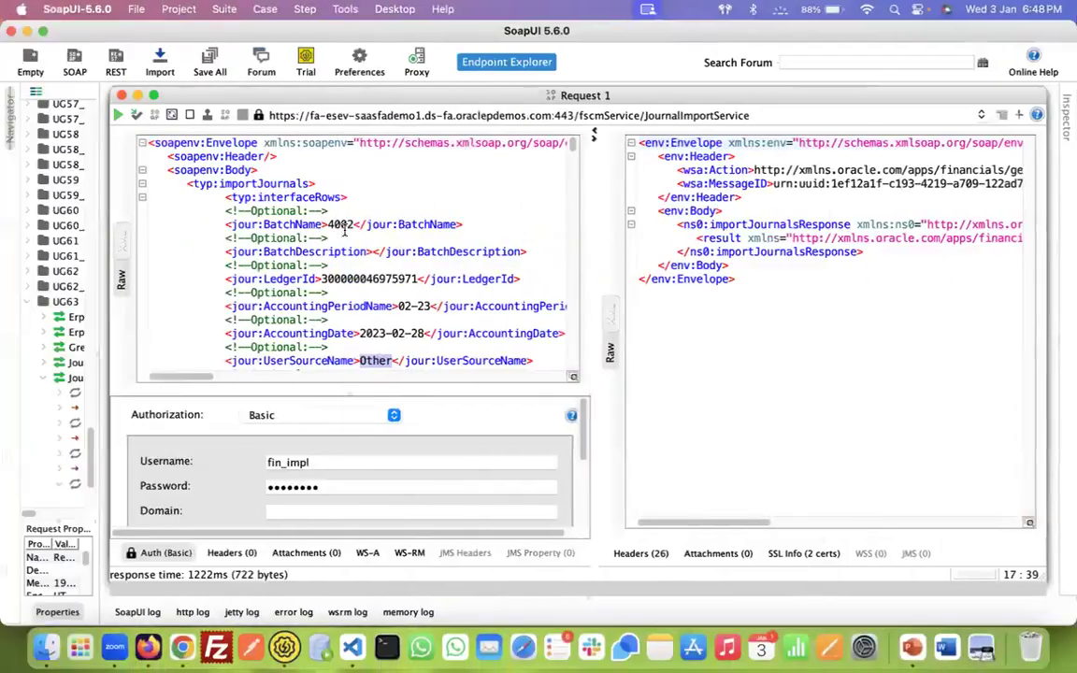
key(super+f)
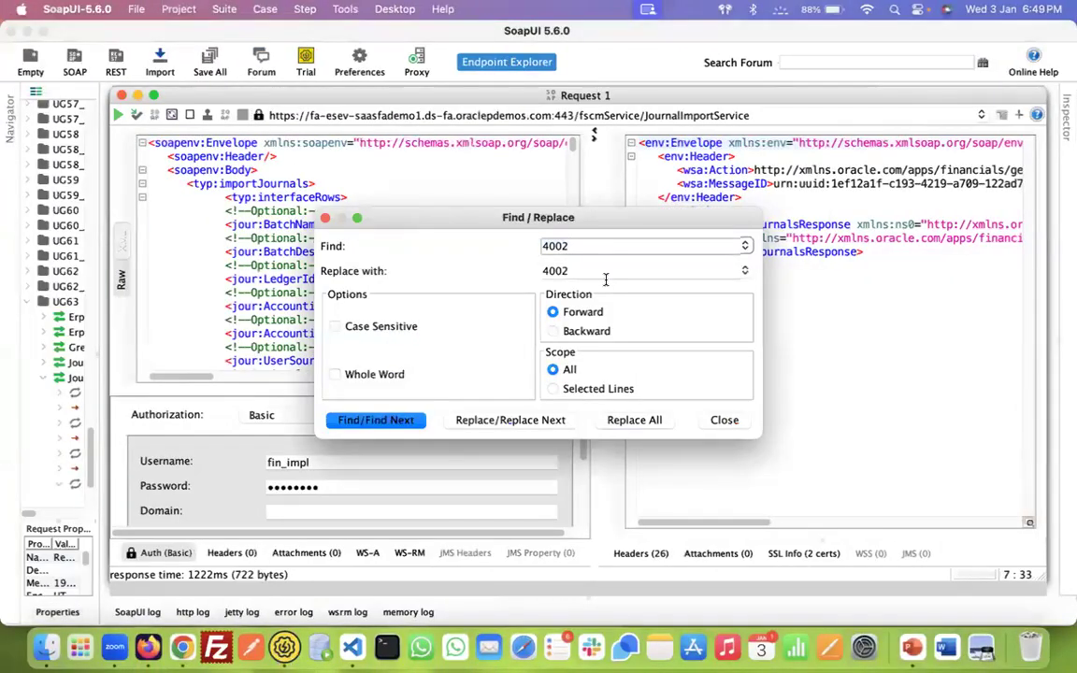
Replace every 4002 in the importJournals request with 5001 and resend the request
key(super+Tab)
click(481, 414)
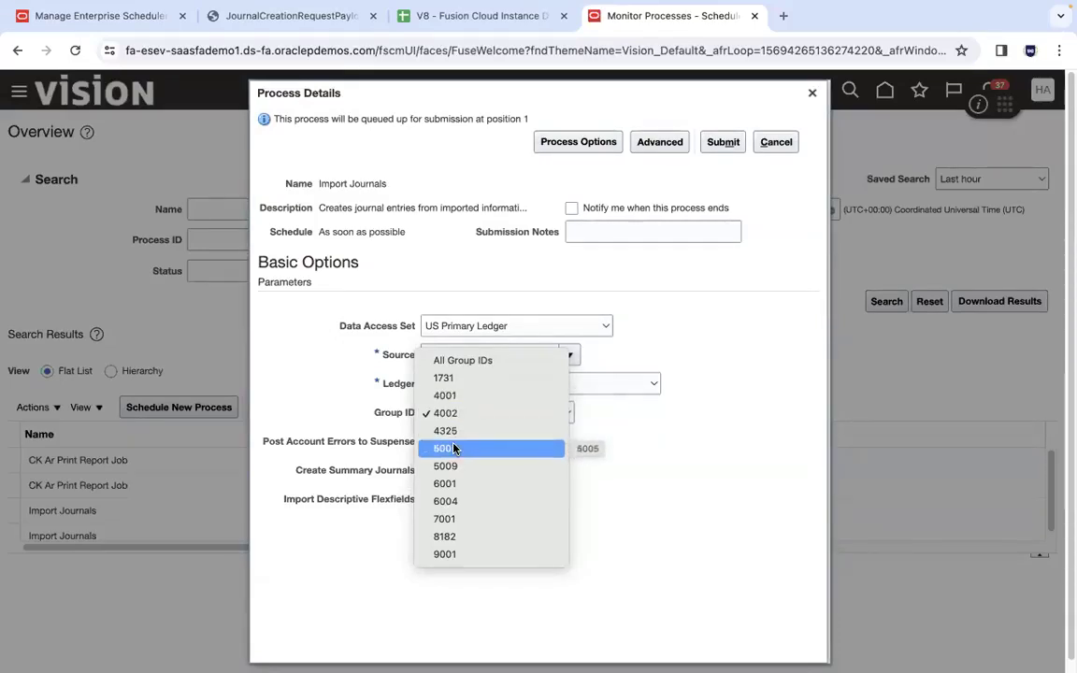
key(ctrl+Left)
text(5001)
click(635, 420)
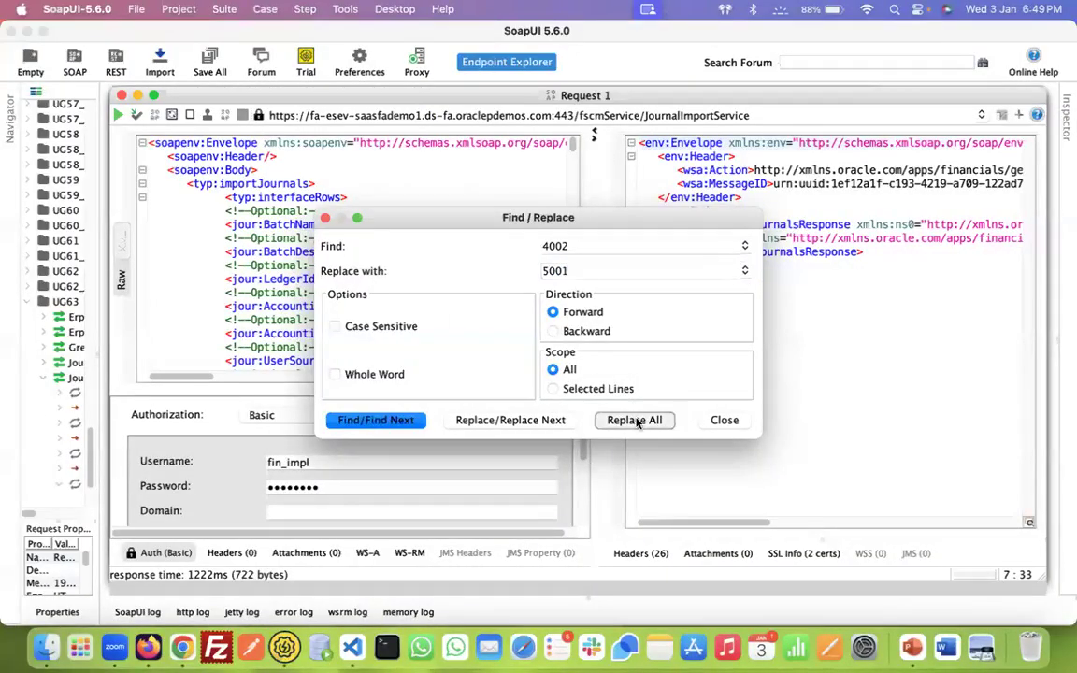
key(Escape)
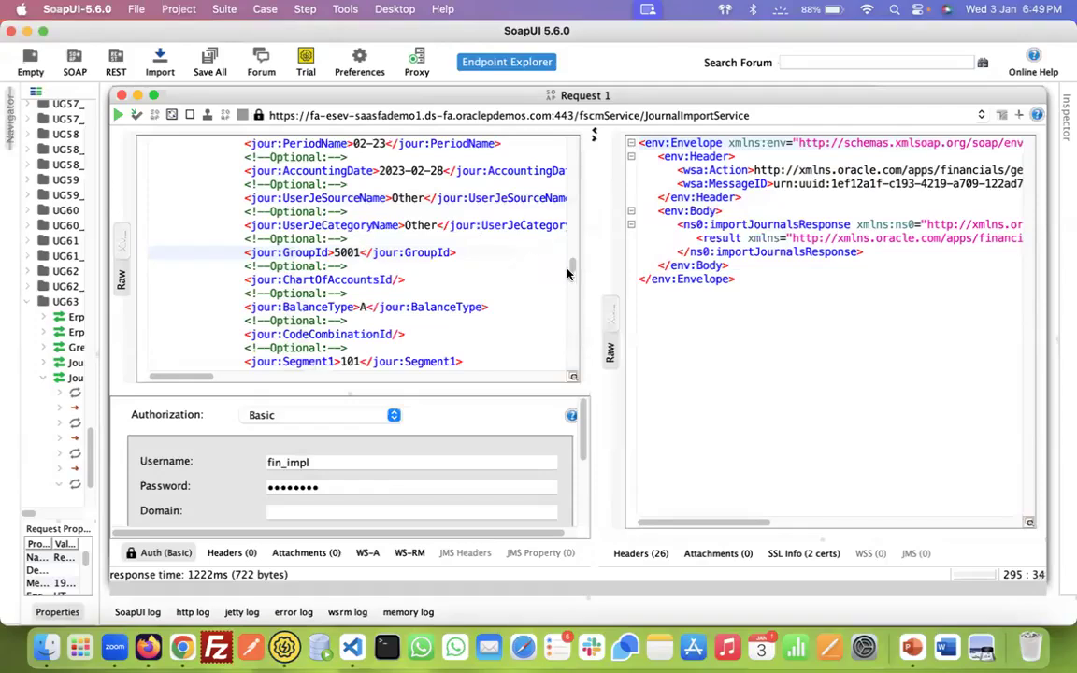
drag(573, 266, 575, 133)
click(118, 115)
Check the Group ID list, then cancel the current Import Journals submission
key(super+Tab)
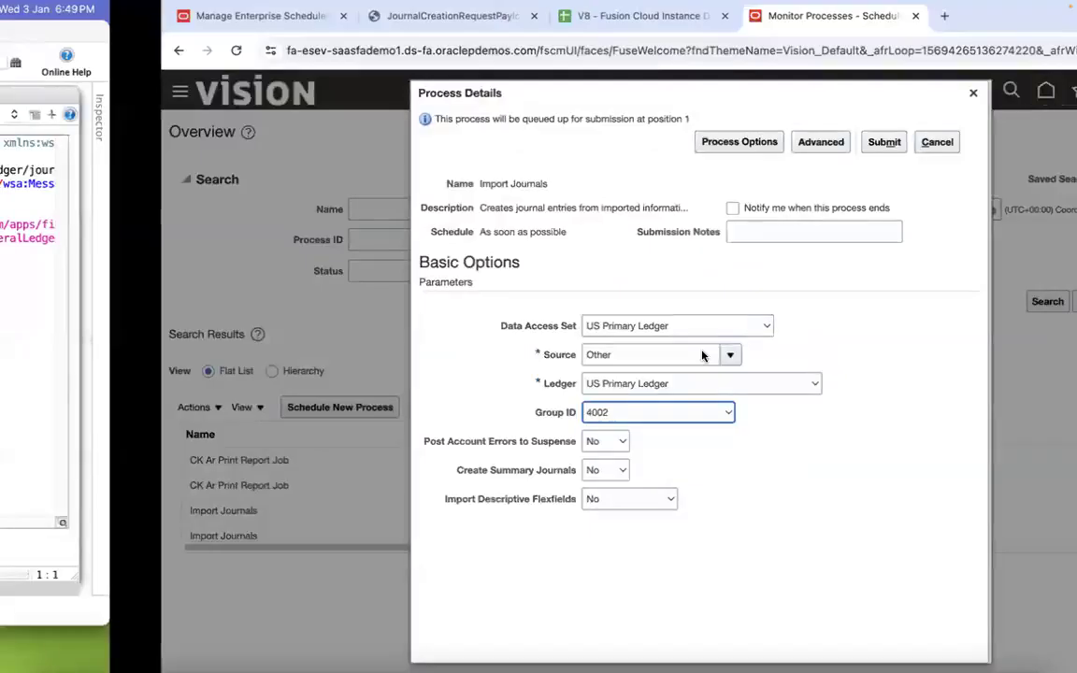
click(566, 414)
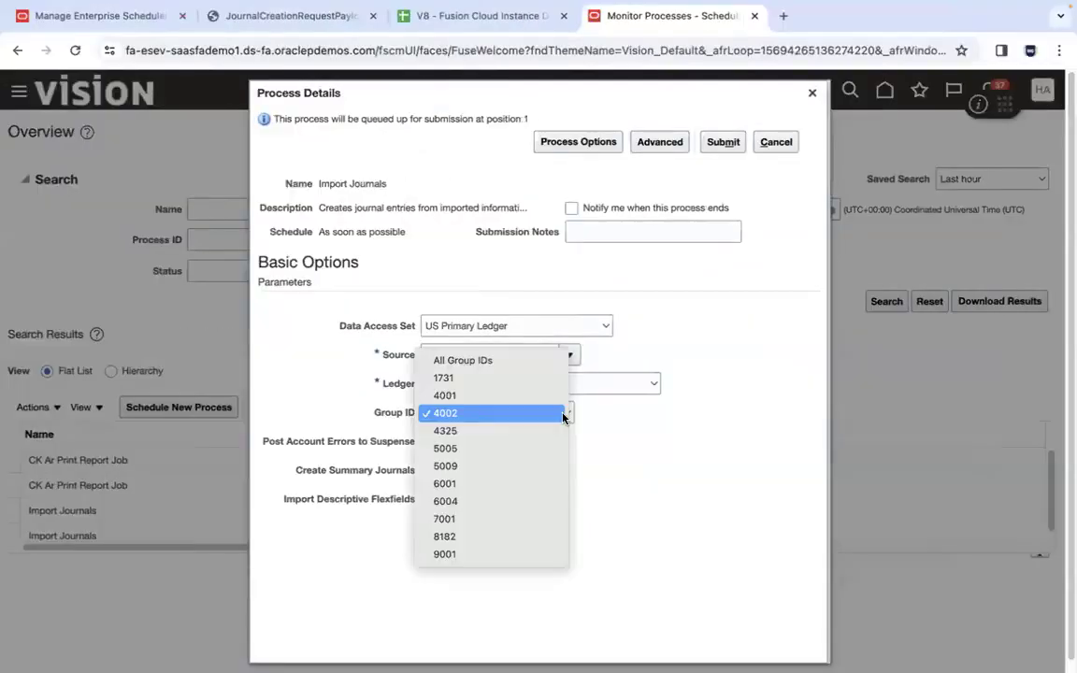
click(564, 415)
click(776, 145)
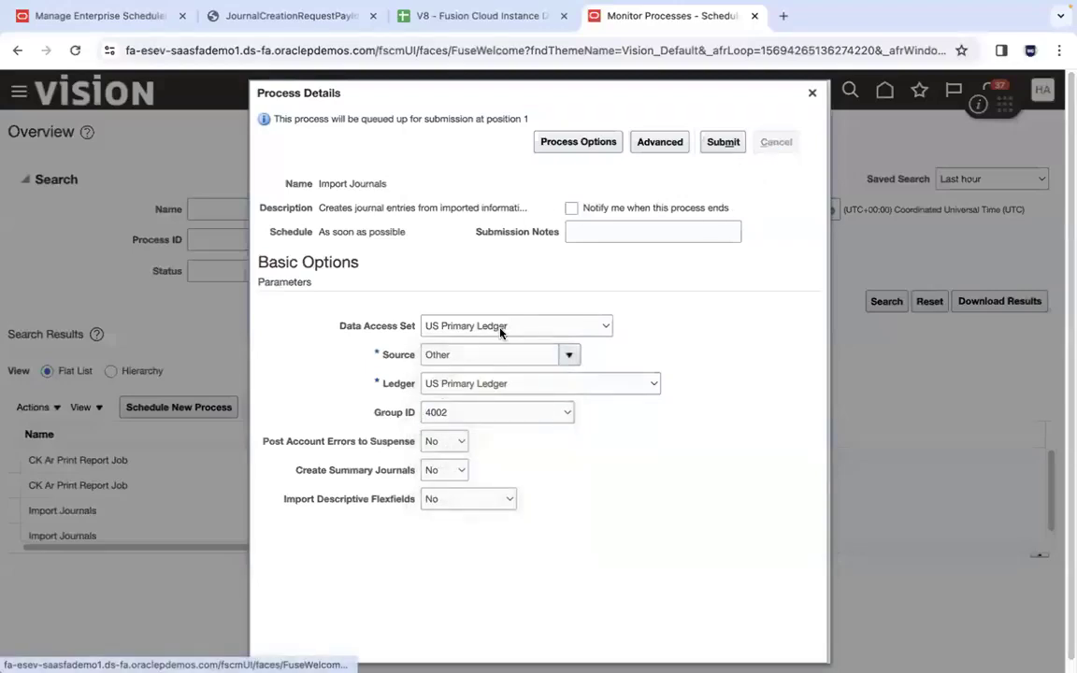
Schedule a new Import Journals process with Source Other and Group ID 5001
click(180, 408)
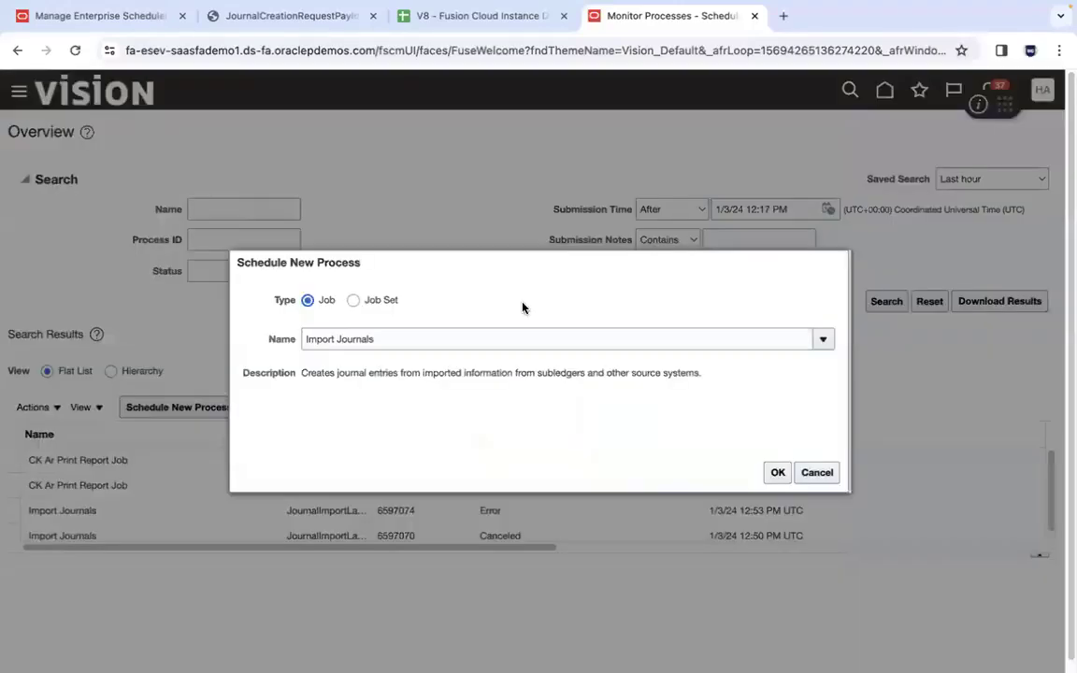
click(778, 472)
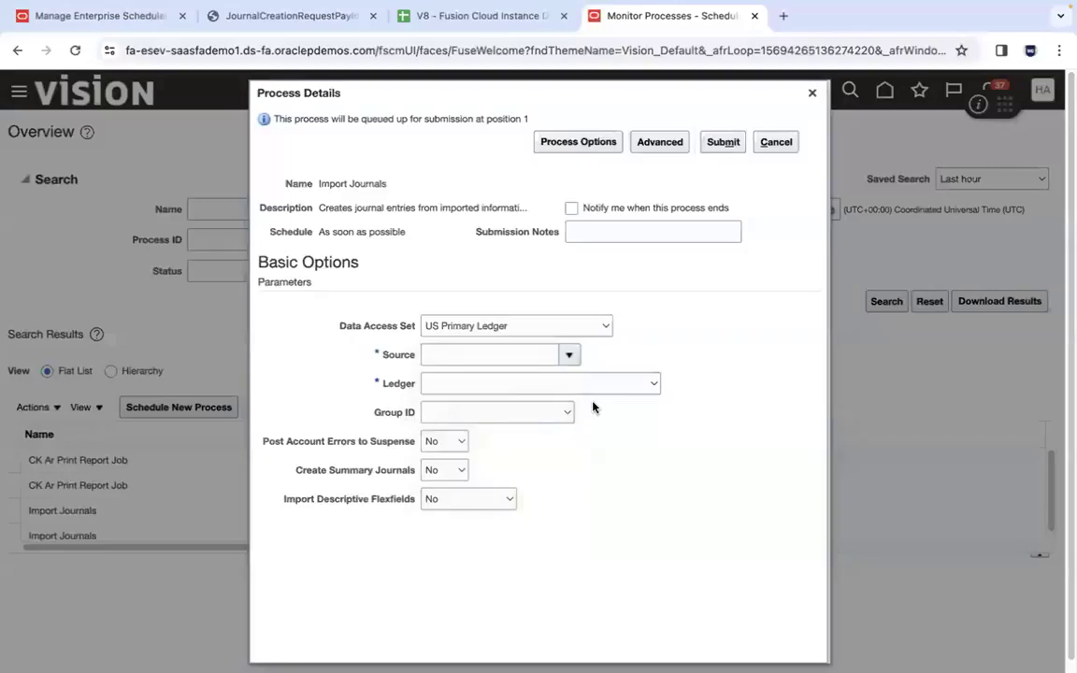
click(534, 355)
text(Other)
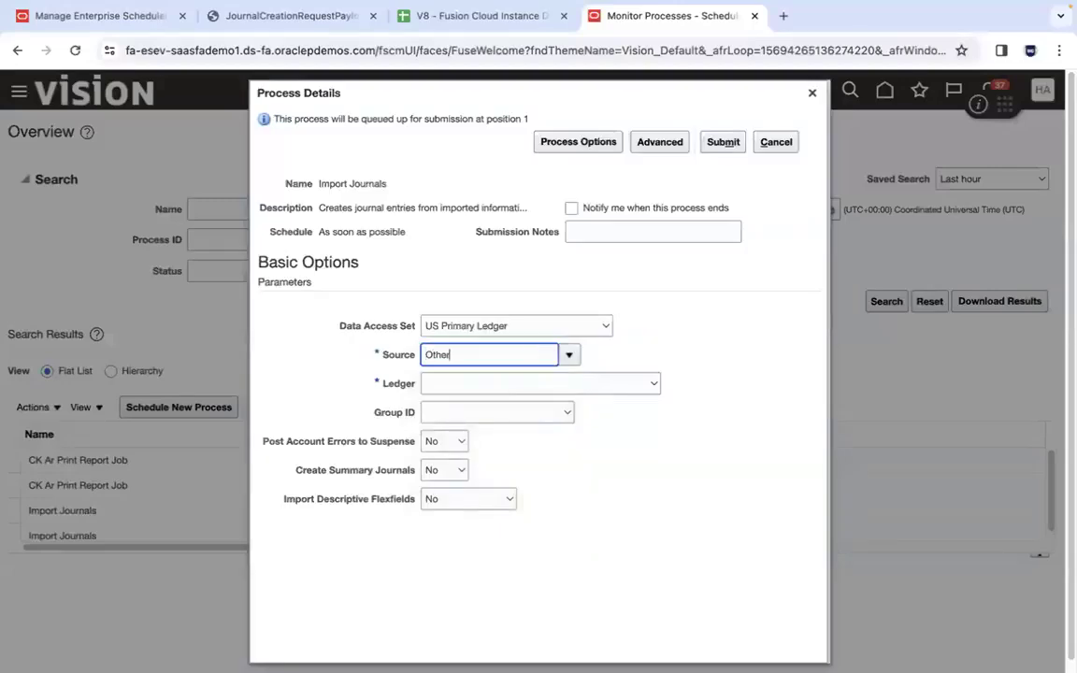
key(Tab)
click(564, 413)
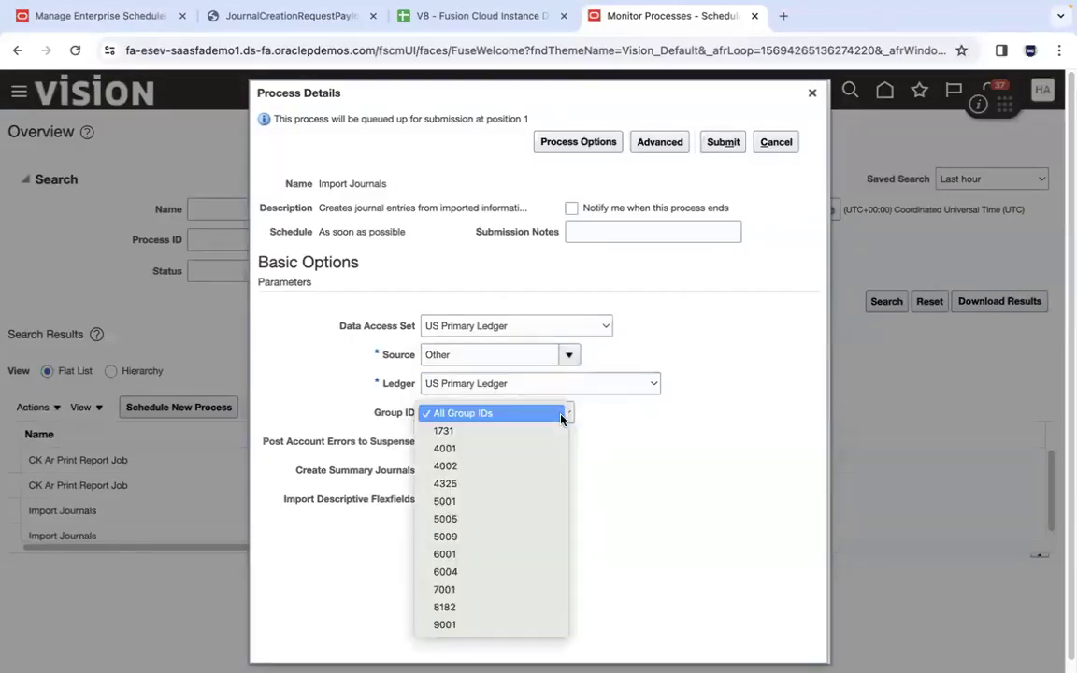
click(526, 502)
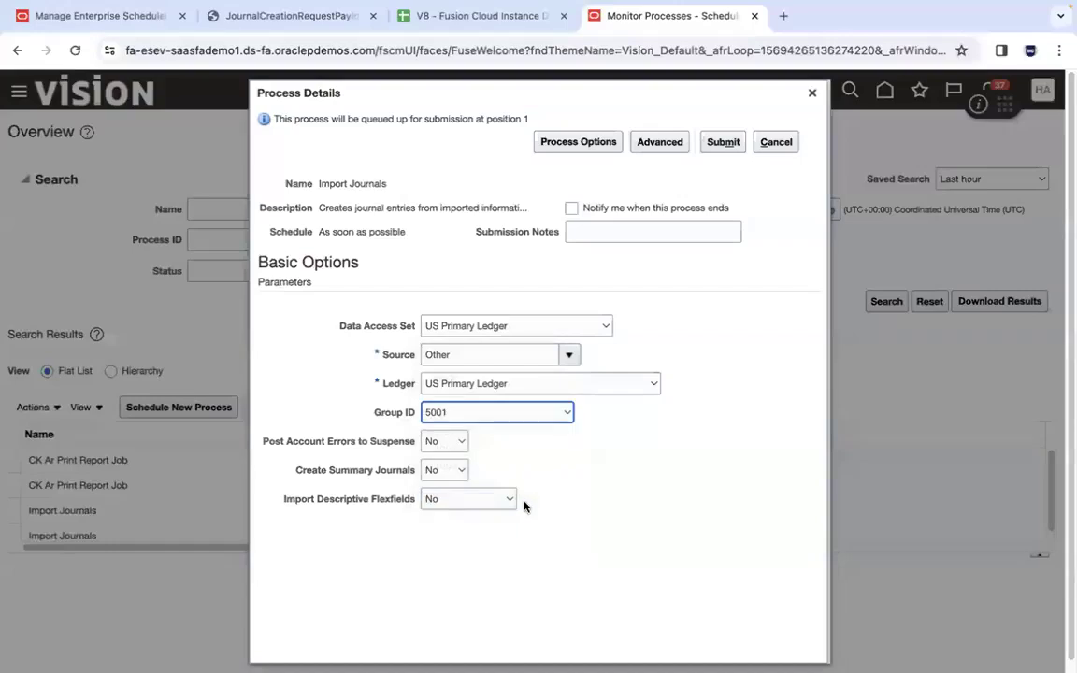
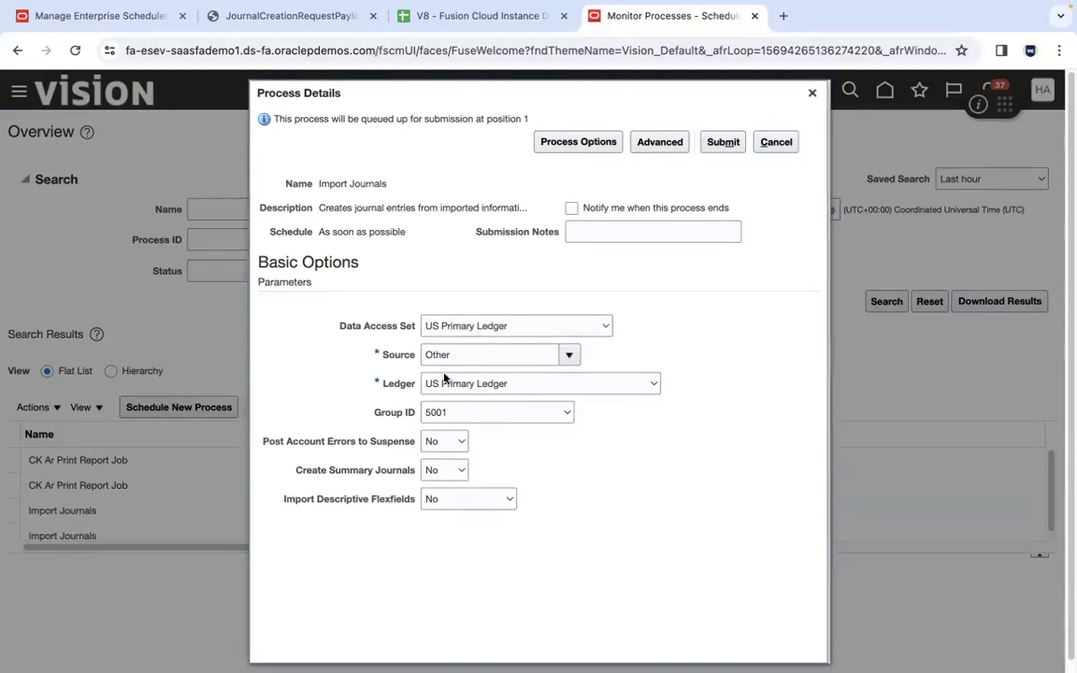
Submit Import Journals for Source Other and Group ID 5001 and dismiss the confirmation
click(727, 145)
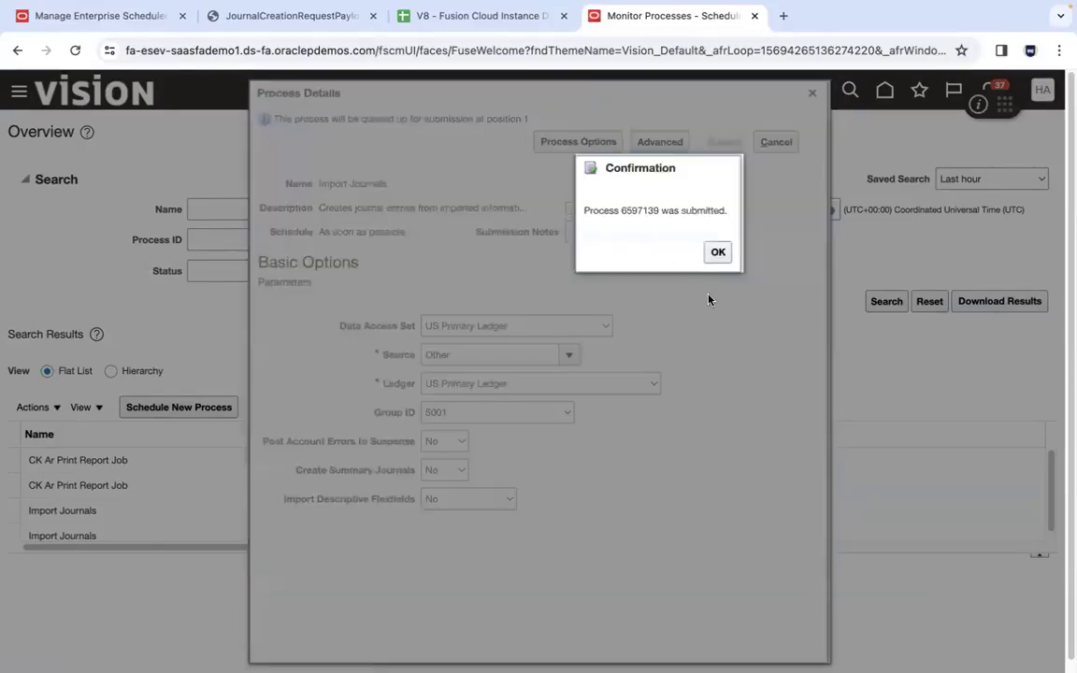
click(708, 256)
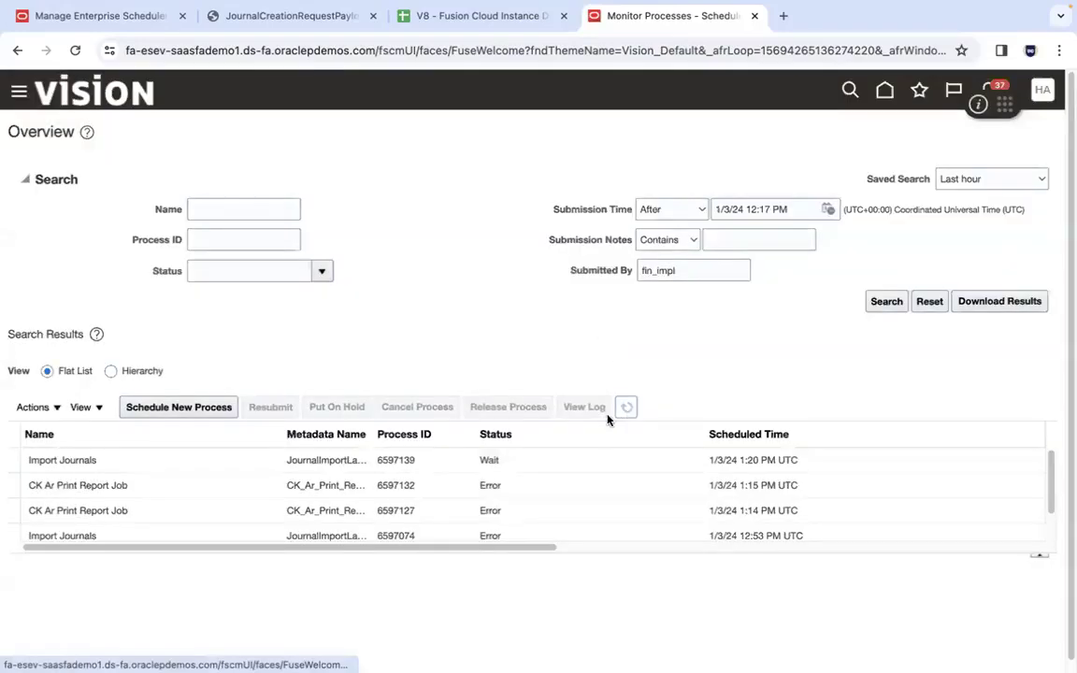
Open run 6597139's details and expand its Parameters and All Parameter Values
click(428, 460)
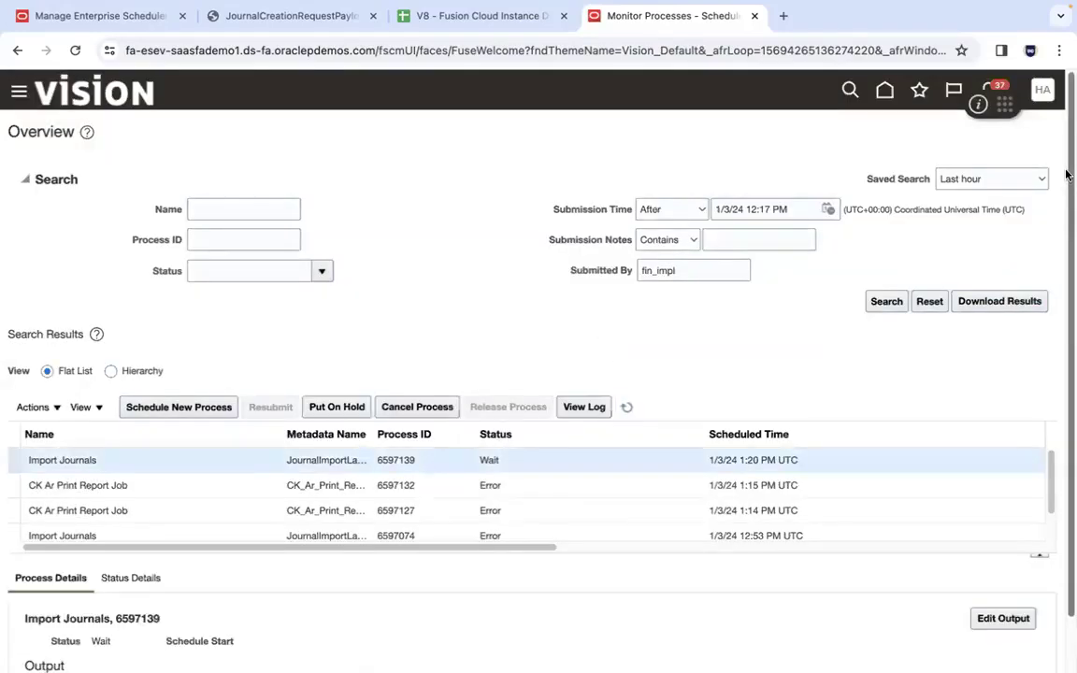
drag(1070, 175, 1070, 647)
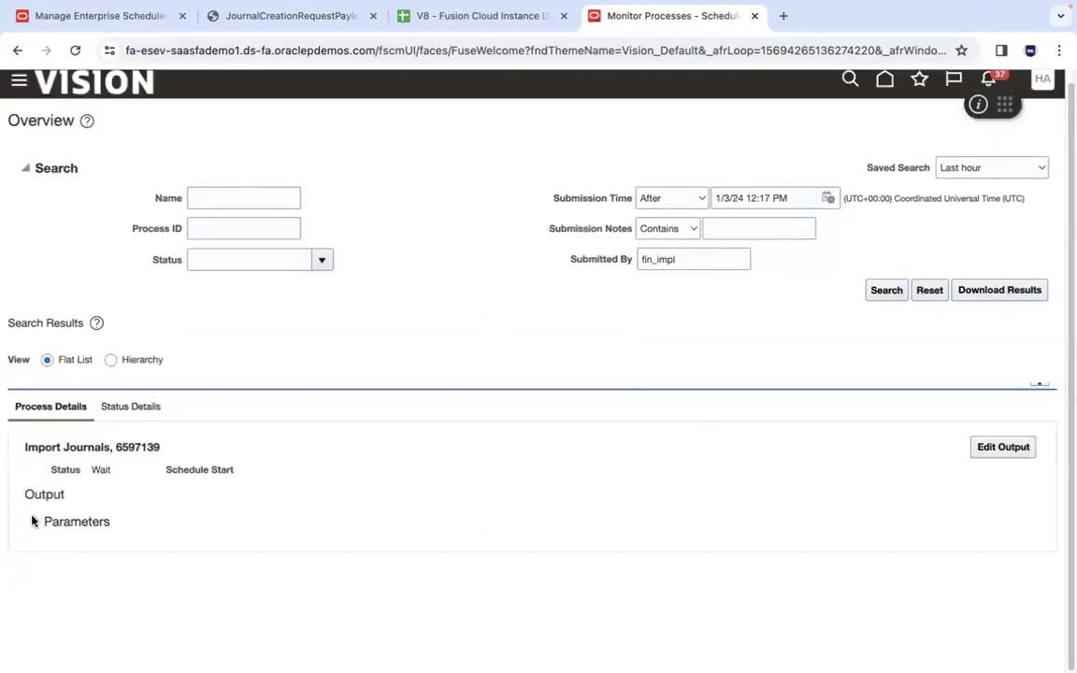
click(34, 521)
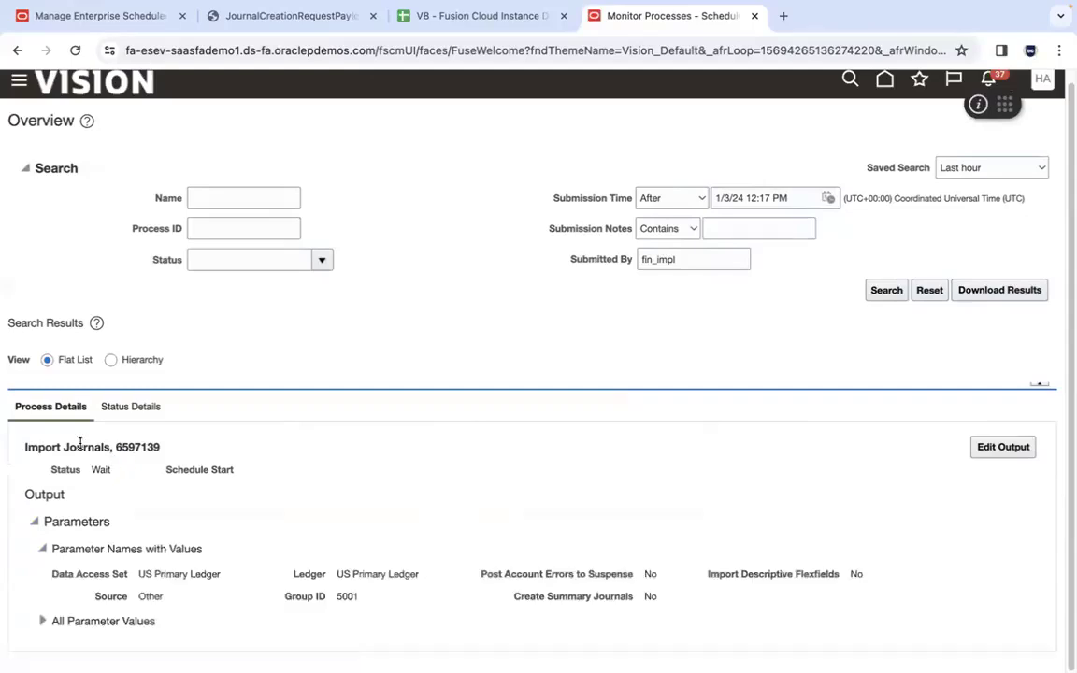
drag(47, 574, 904, 590)
click(904, 590)
click(41, 624)
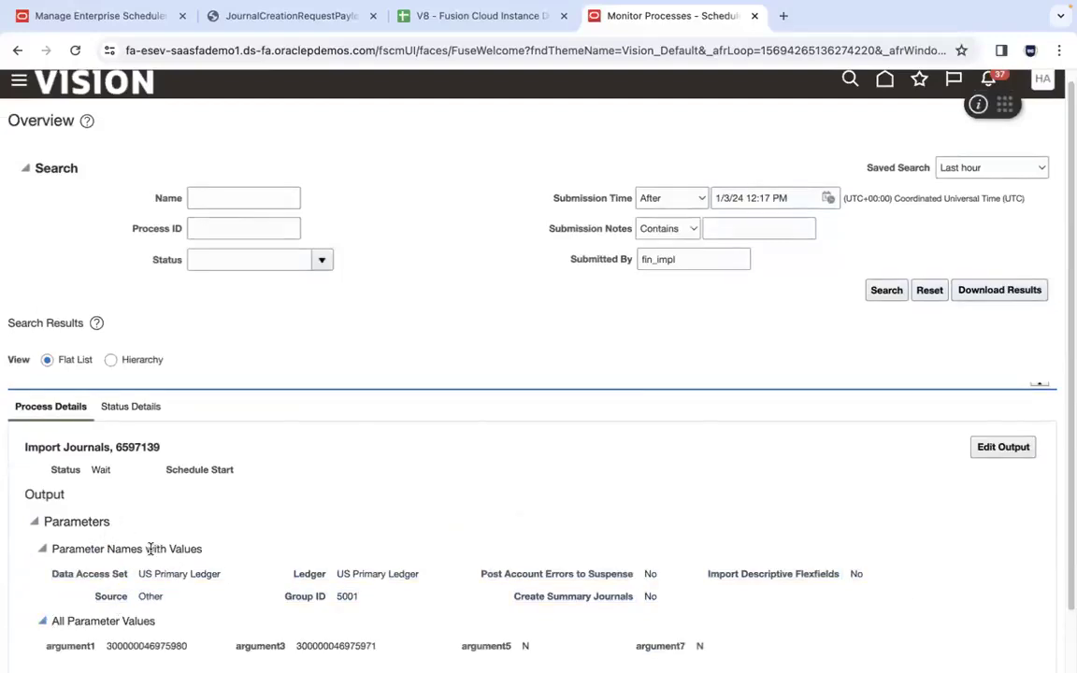
Match the named parameters to argument IDs, e.g. Data Access Set to argument1, US Primary Ledger to argument3
scroll(963, 484, down, 1)
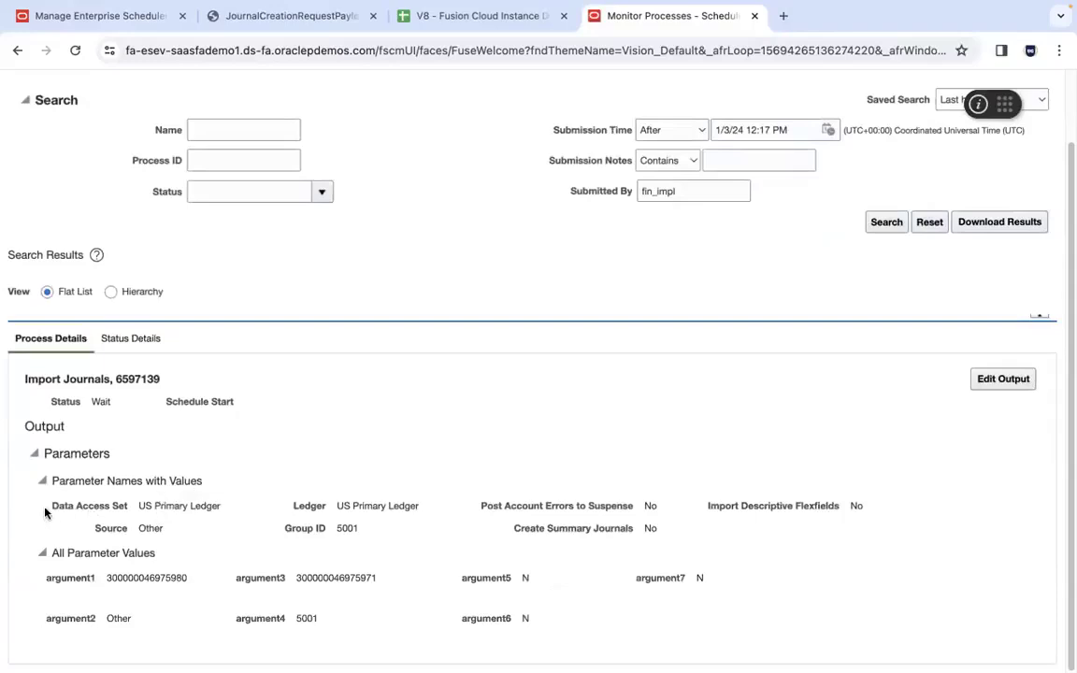
drag(47, 510, 644, 543)
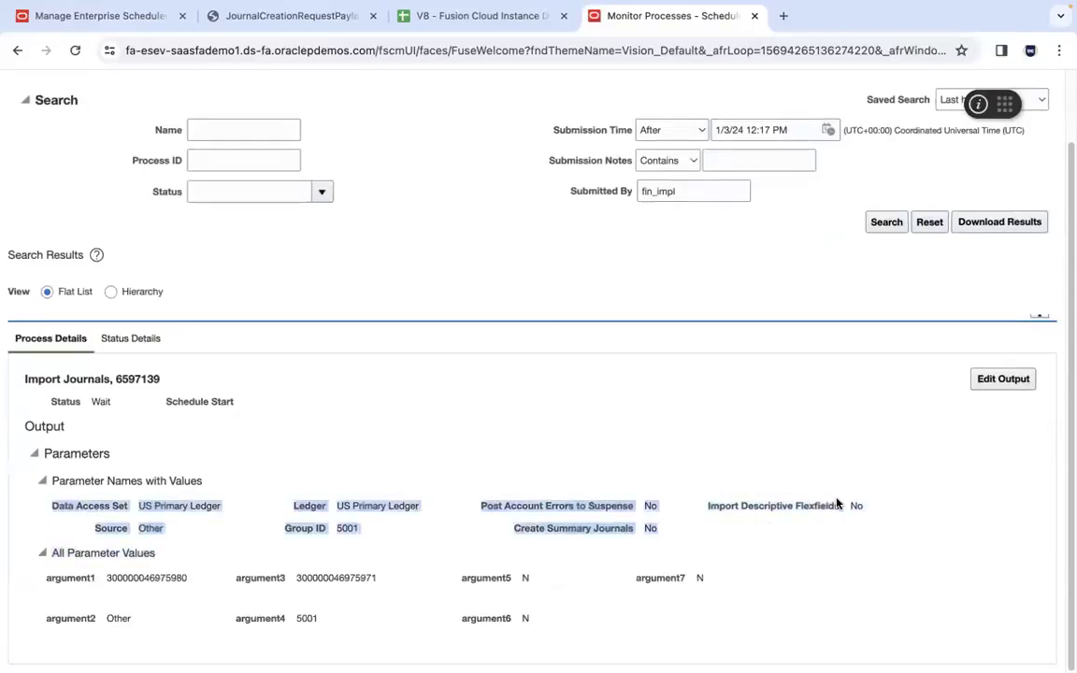
click(870, 506)
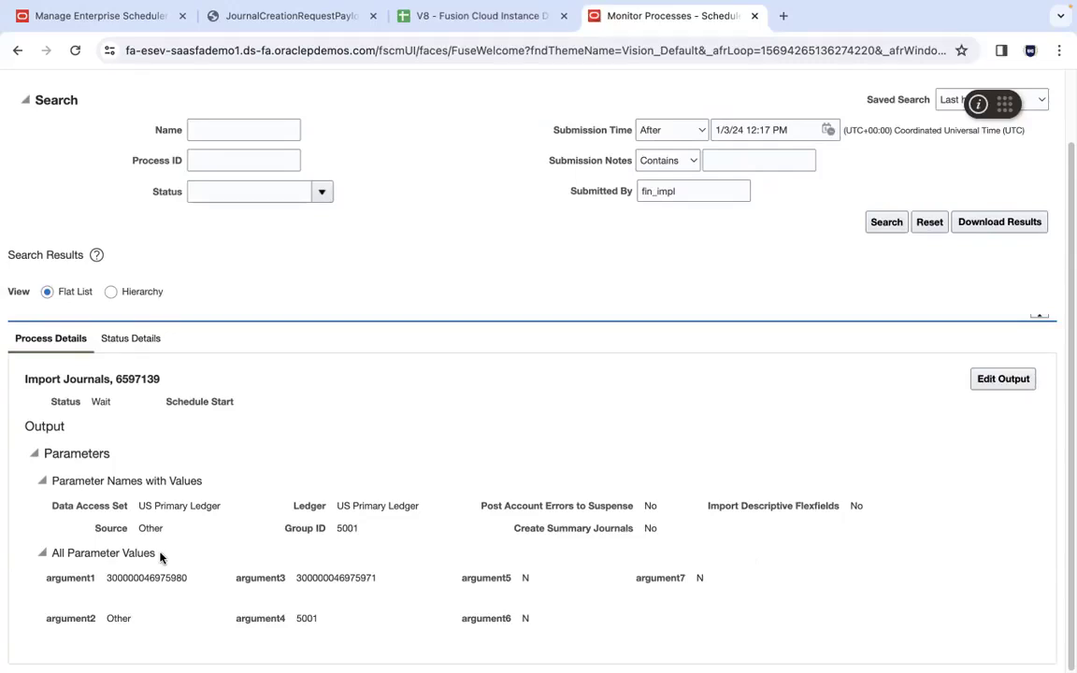
drag(43, 581, 658, 610)
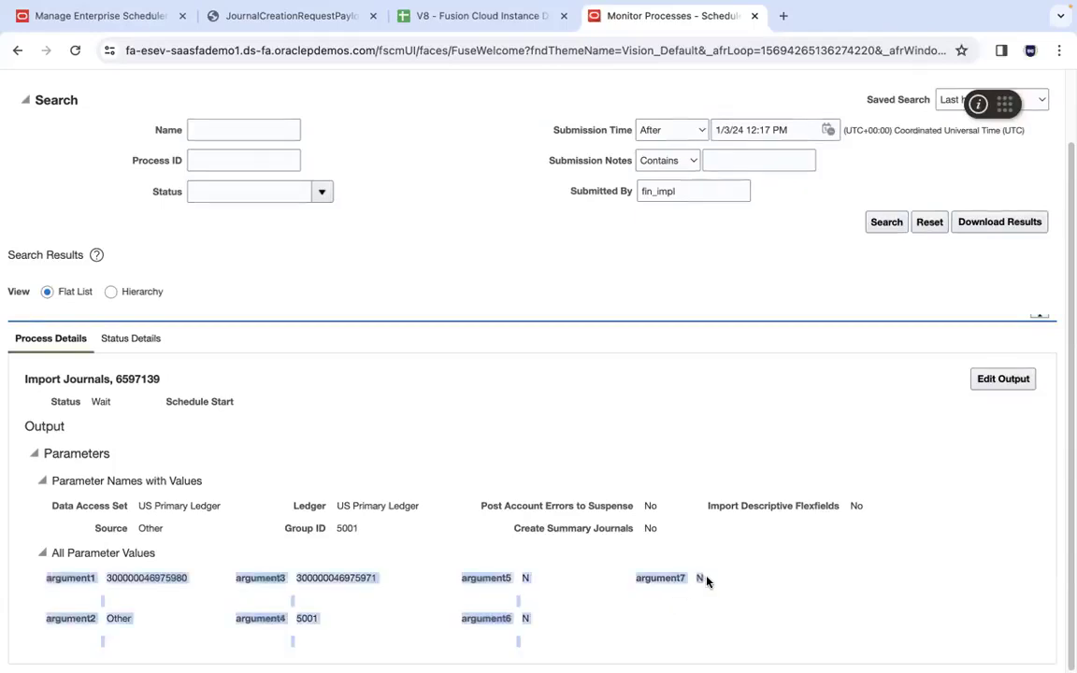
click(712, 610)
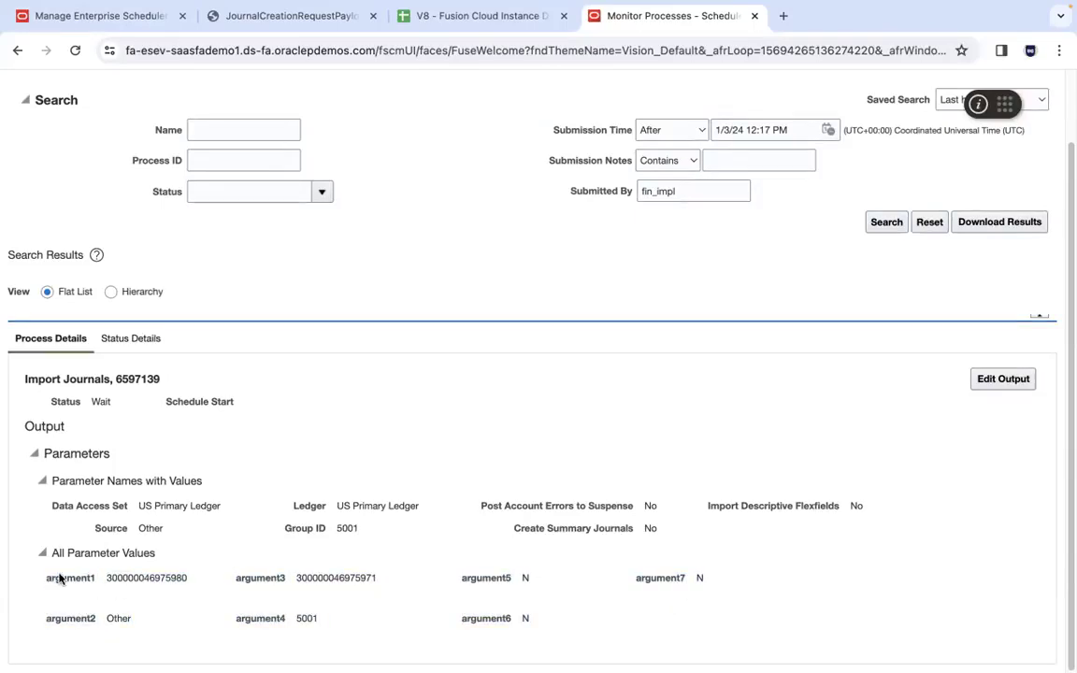
drag(46, 580, 456, 582)
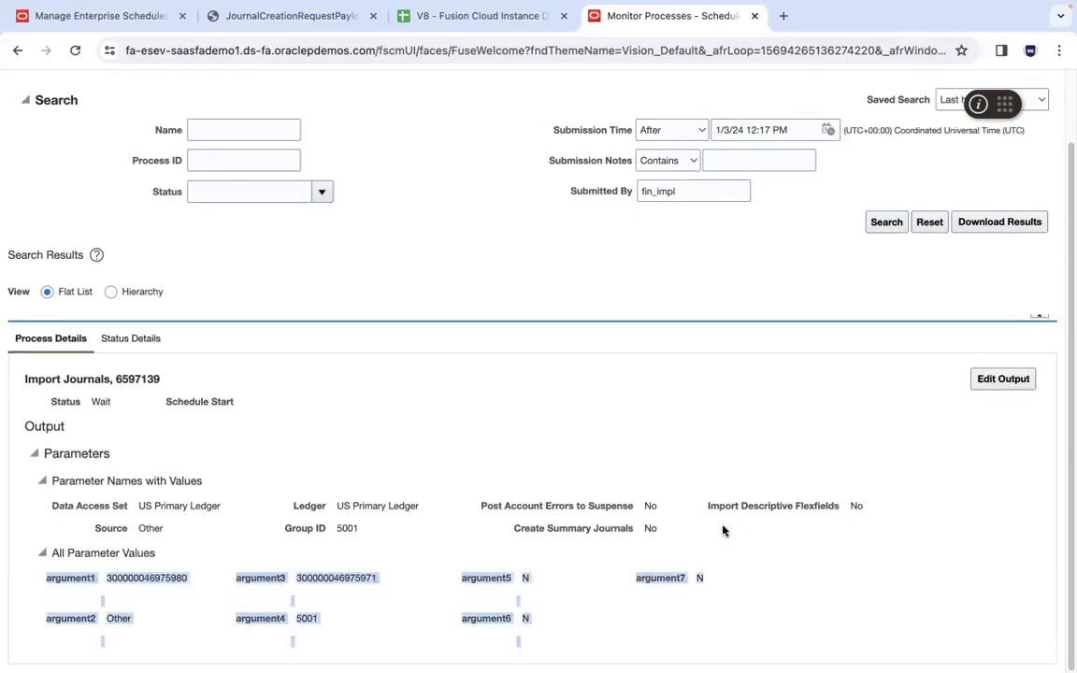
click(577, 620)
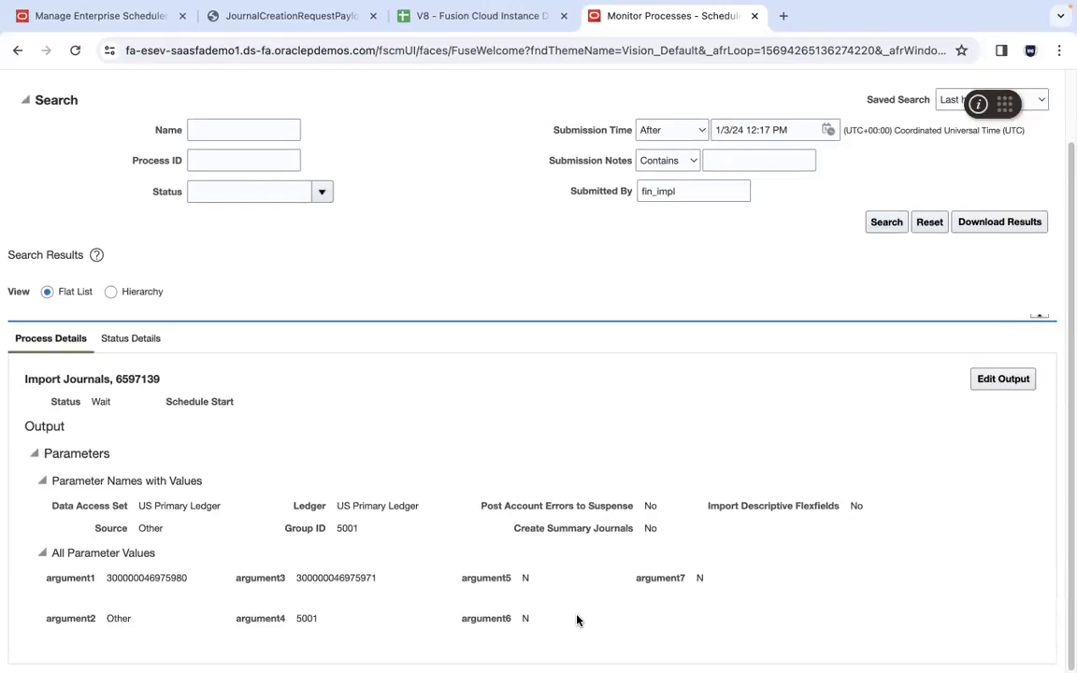
drag(338, 506, 424, 513)
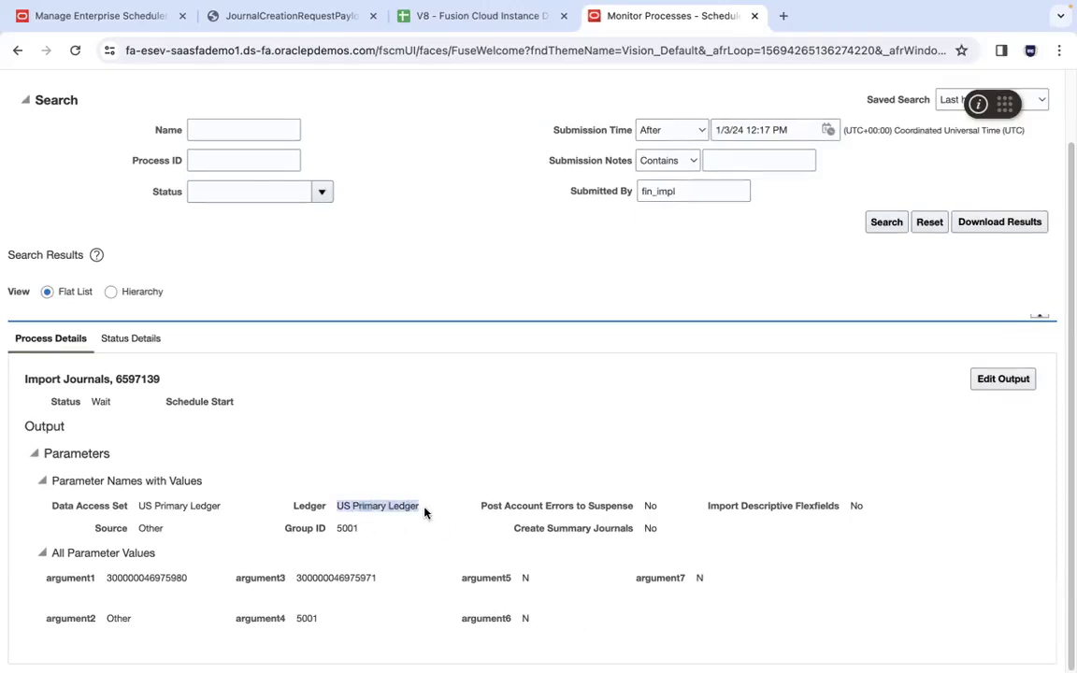
double_click(324, 577)
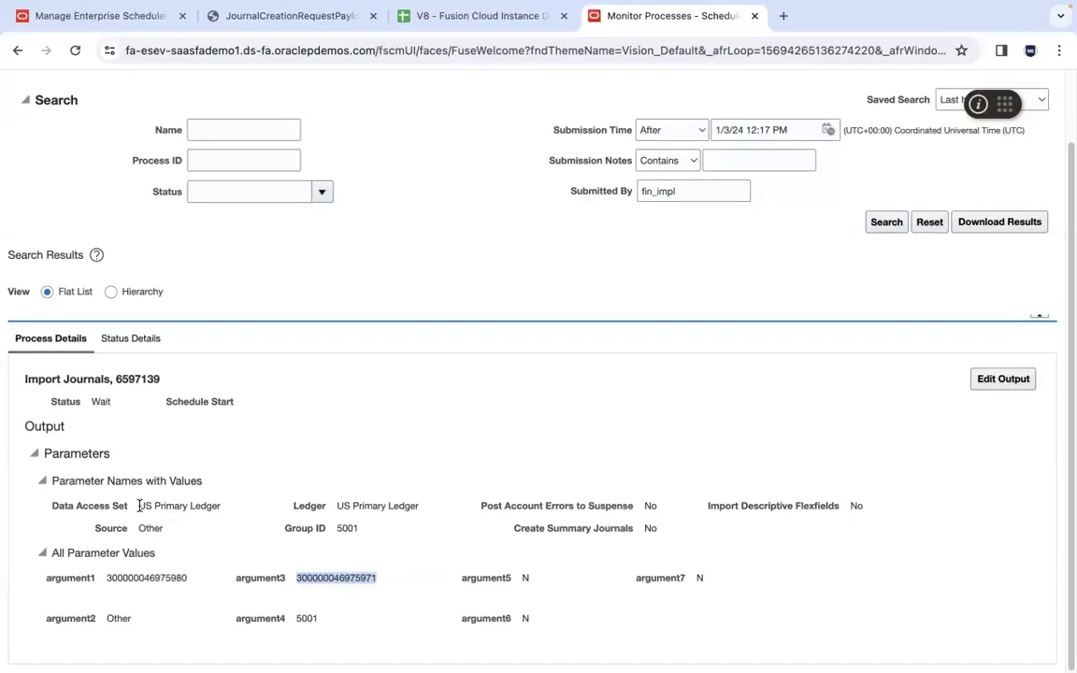
drag(140, 506, 222, 508)
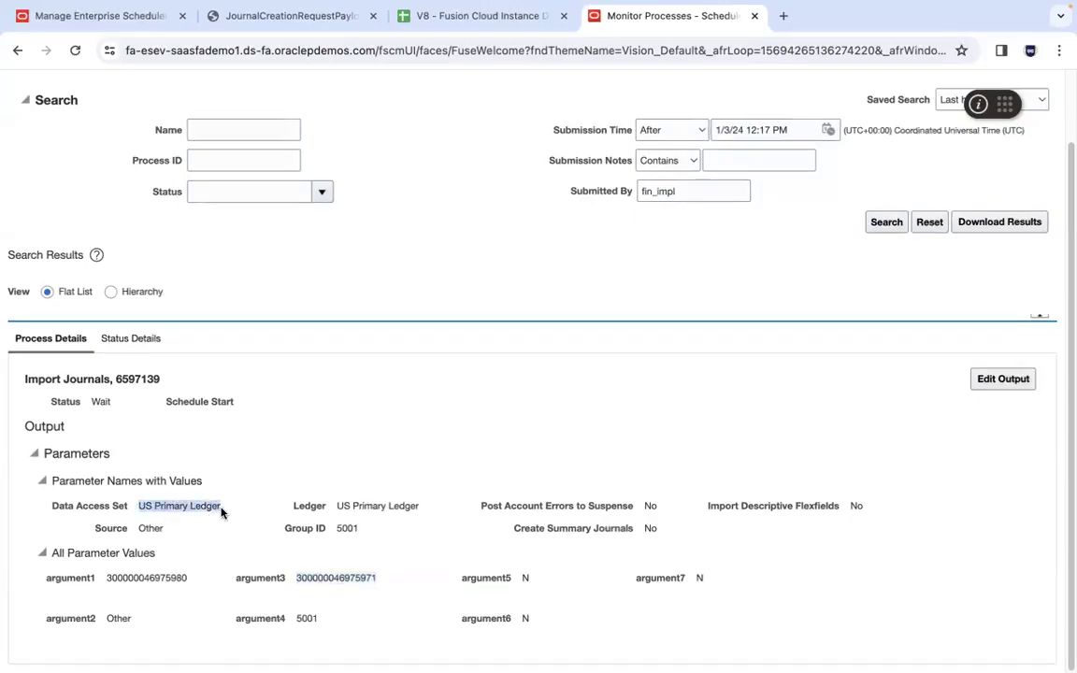
double_click(154, 577)
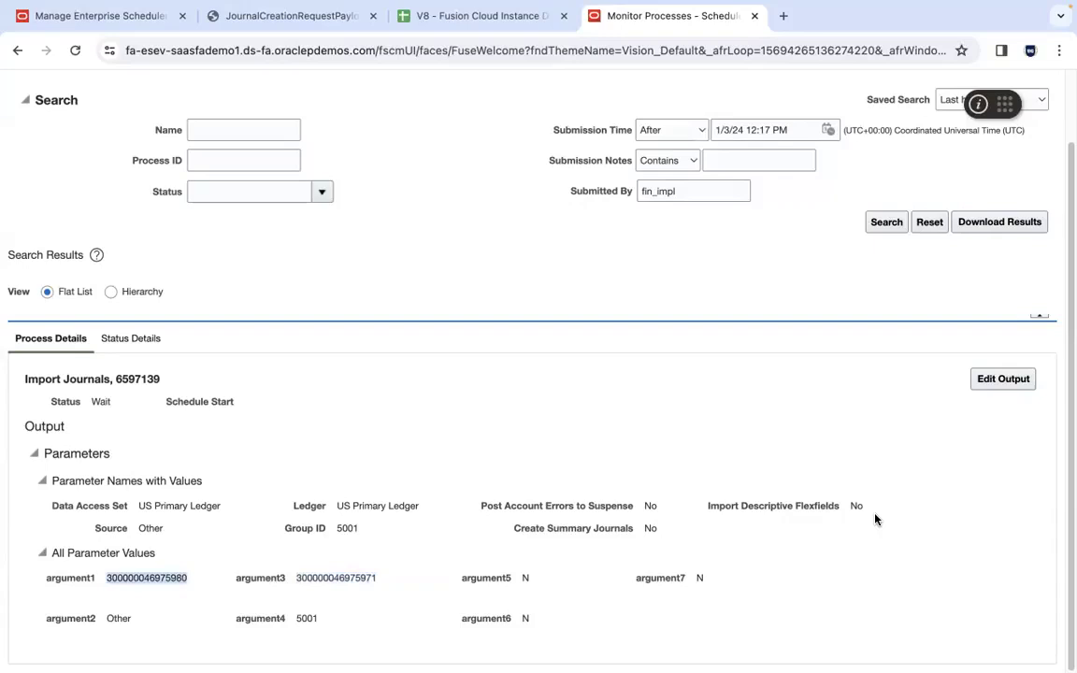
drag(460, 585, 708, 586)
click(708, 586)
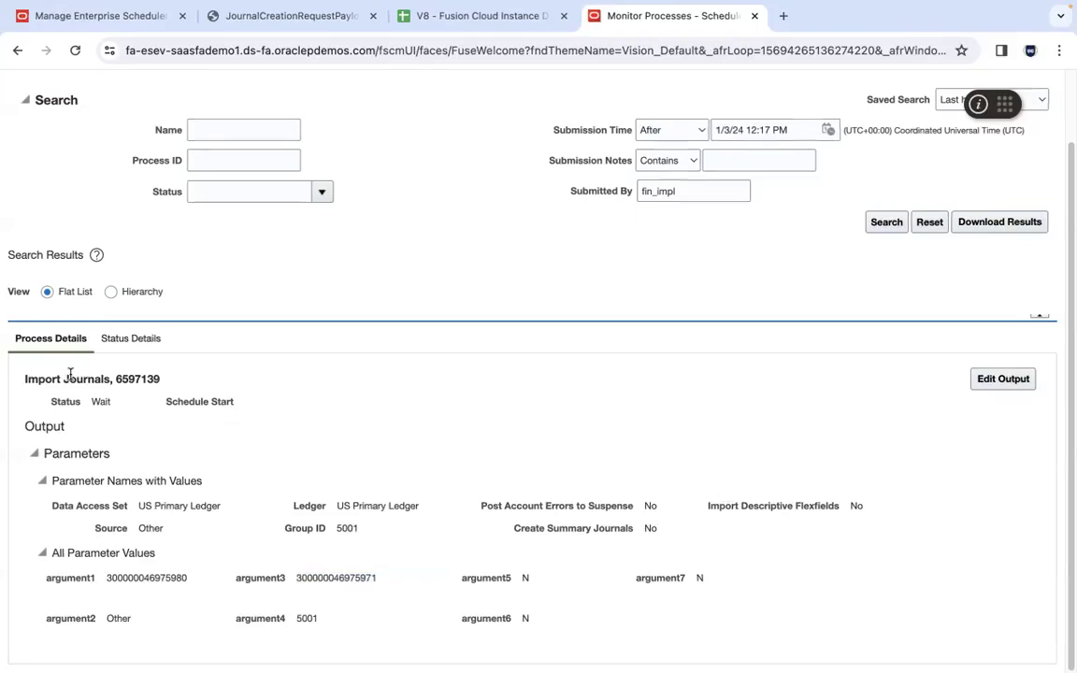
Review all argument values once more, then go back to the Oracle Integration mapper
key(super+Tab)
key(super+Tab)
key(super+Tab)
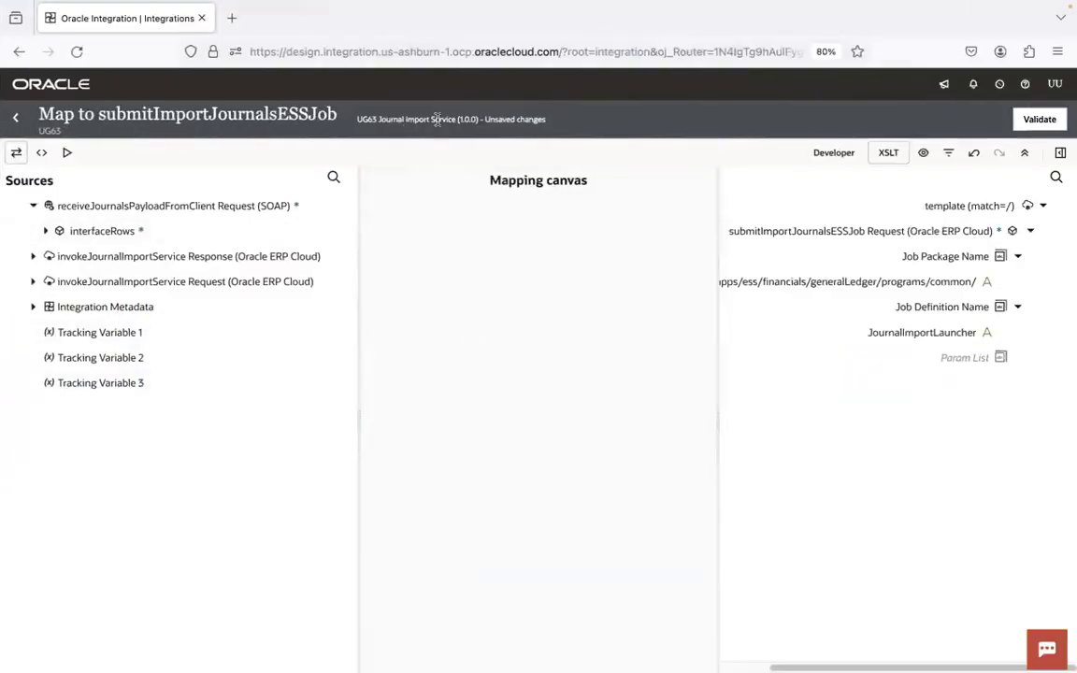
key(super+Tab)
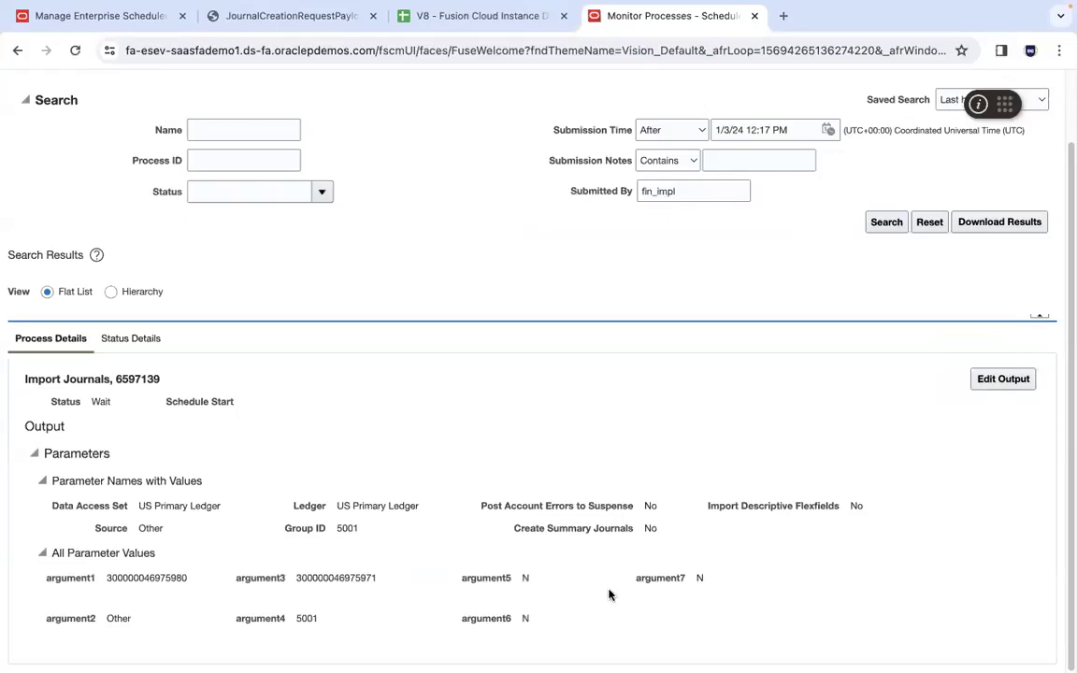
drag(737, 582, 38, 580)
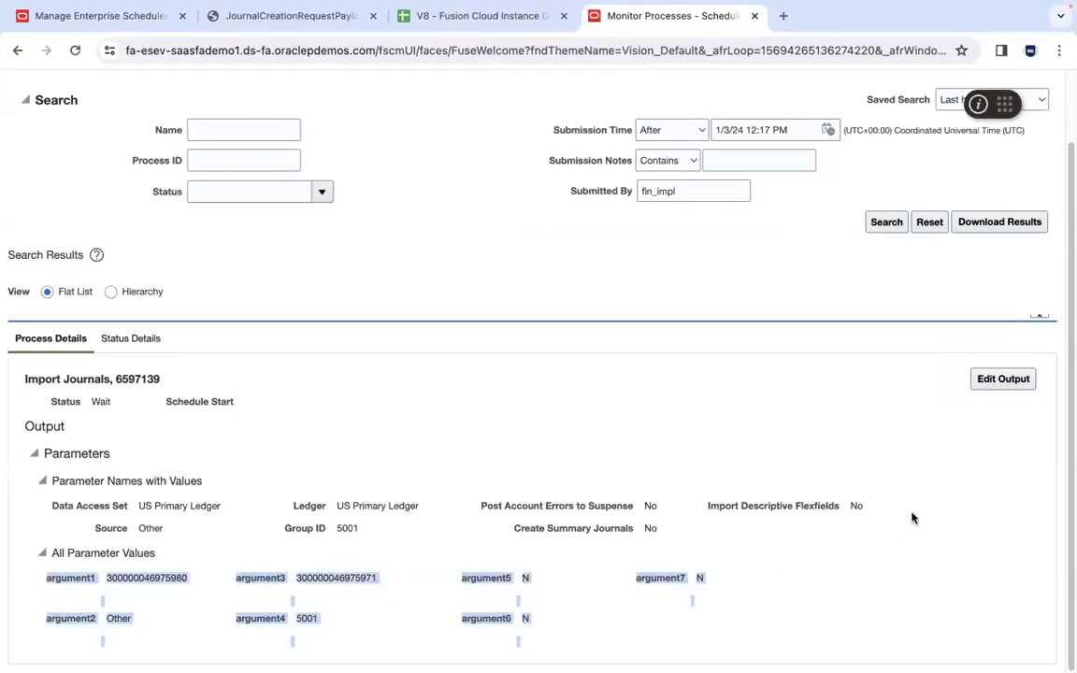
drag(913, 516, 119, 530)
click(118, 531)
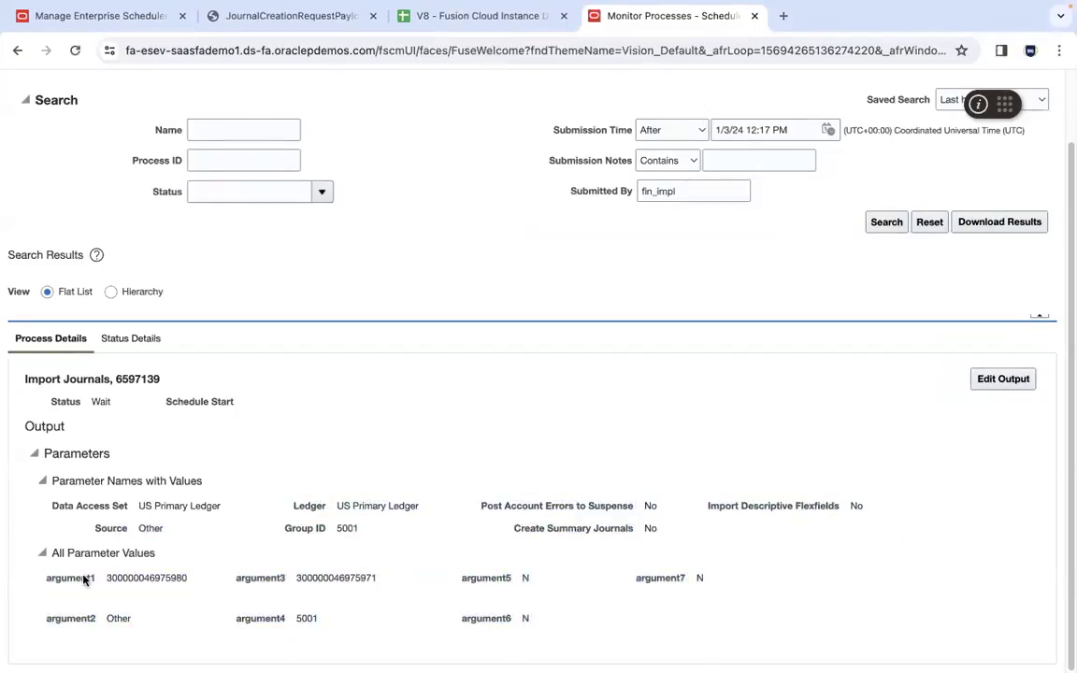
drag(45, 580, 716, 581)
click(716, 581)
key(ctrl+Right)
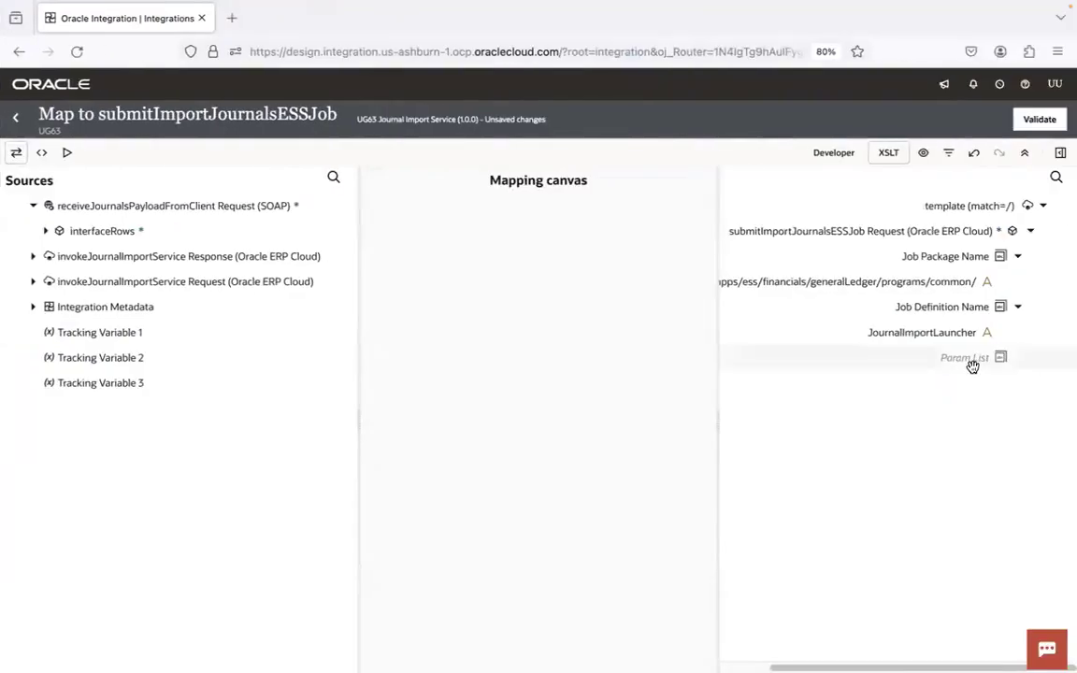
Repeat the Param List node once, then remove the extra entry again
right_click(973, 361)
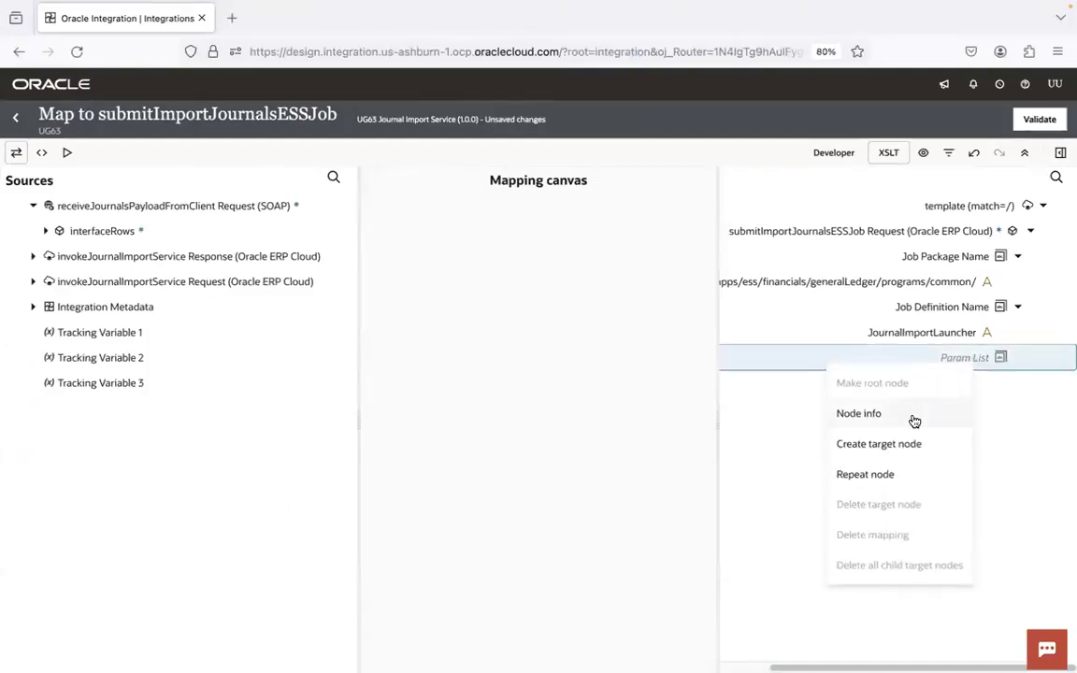
click(880, 479)
click(954, 384)
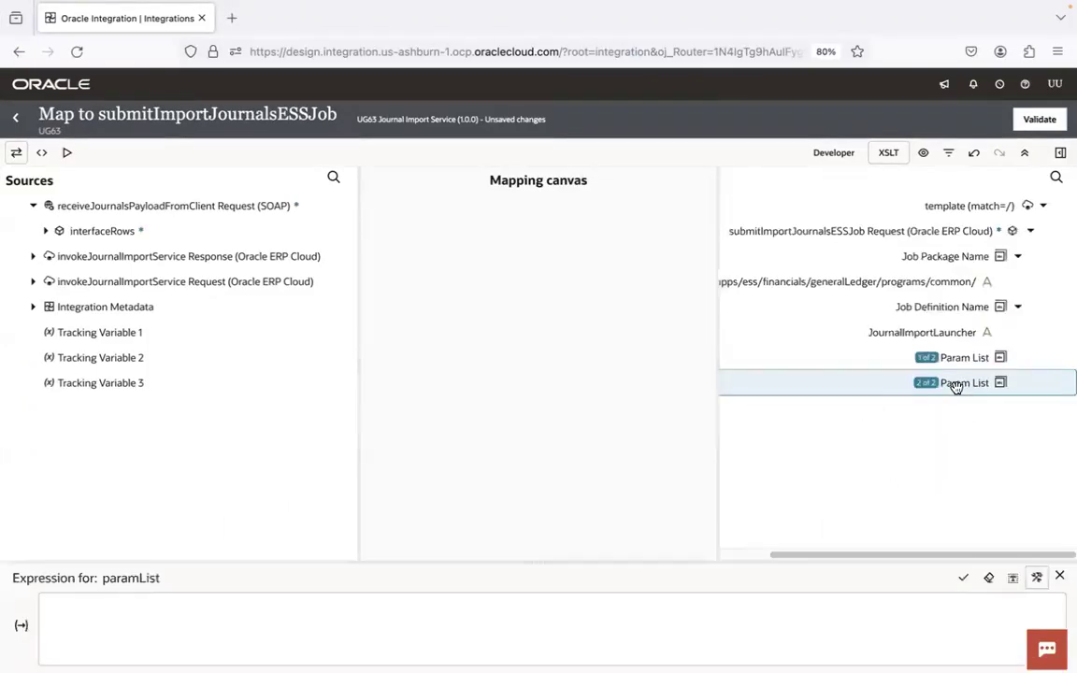
right_click(952, 386)
click(851, 530)
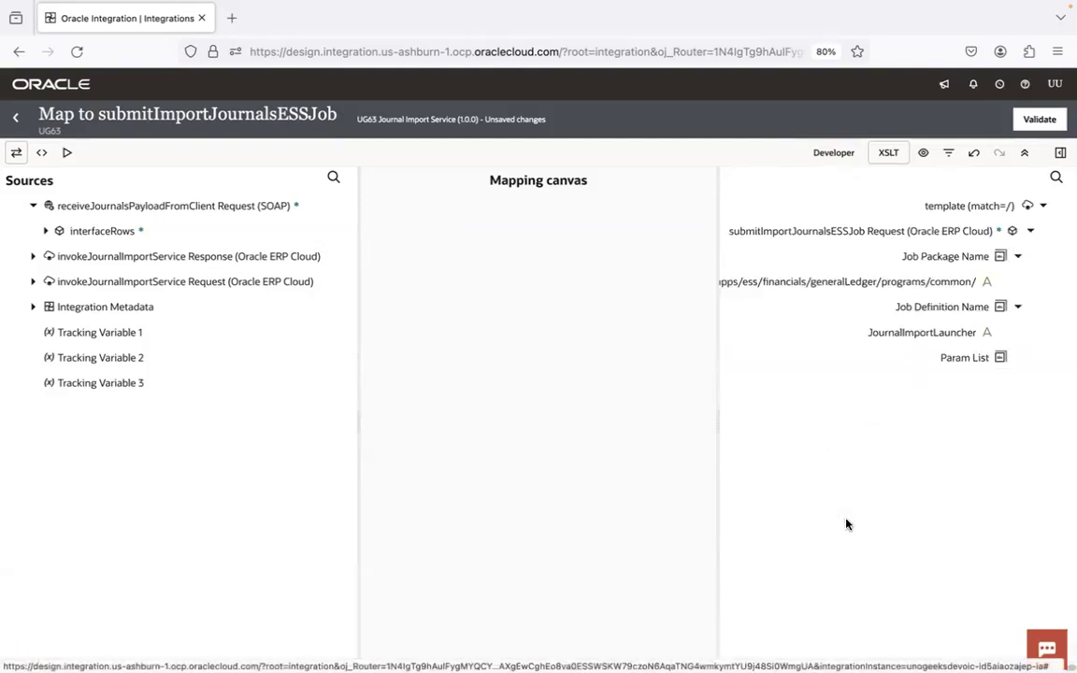
Repeat the Param List node until there are seven entries, then close the expression editor
right_click(956, 360)
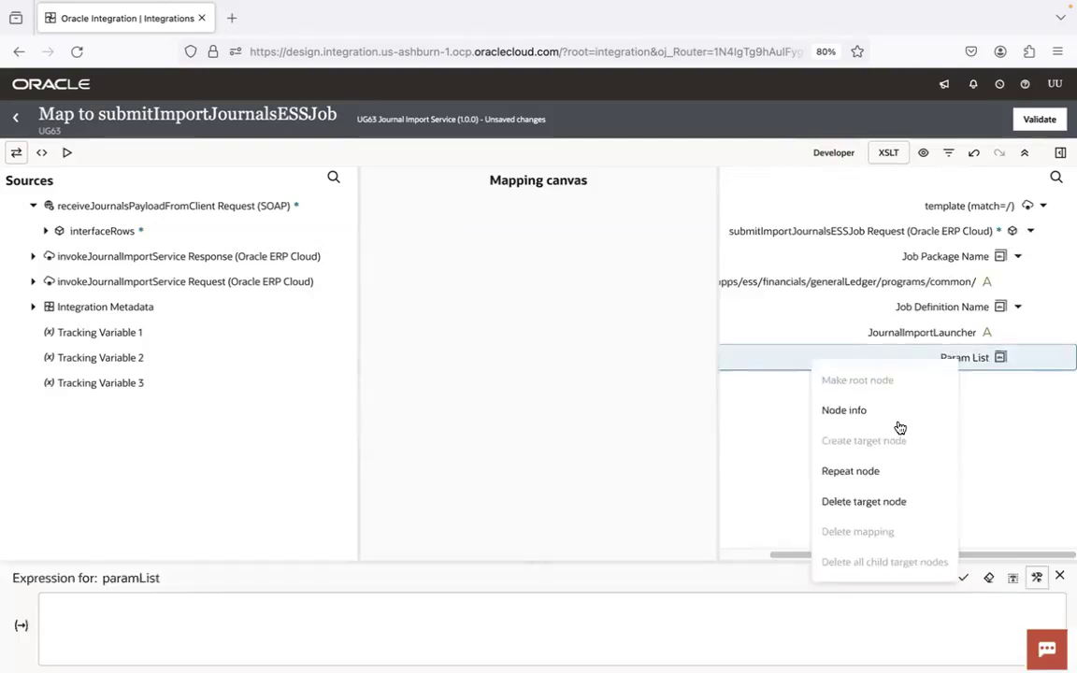
click(872, 479)
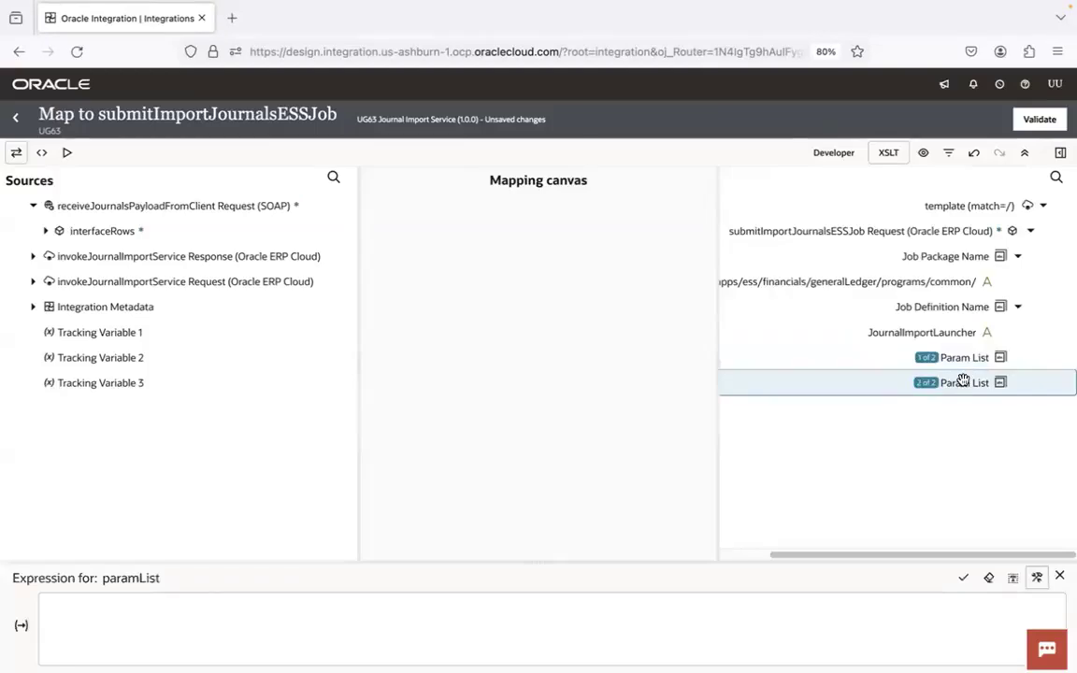
right_click(963, 382)
click(884, 489)
right_click(963, 408)
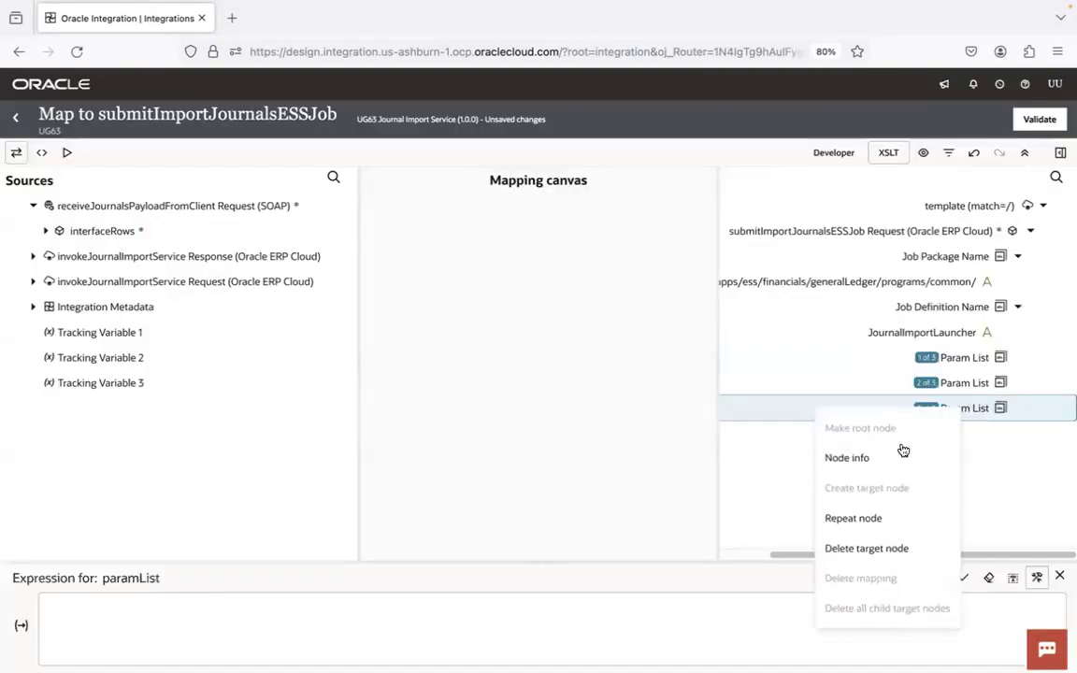
click(863, 517)
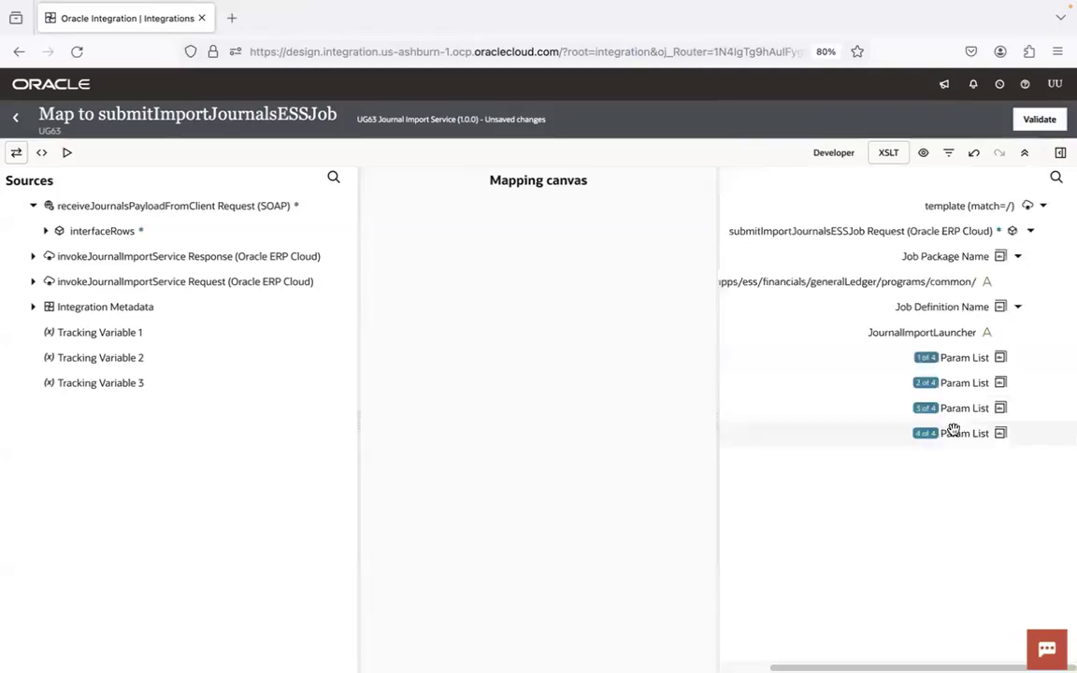
right_click(955, 432)
click(917, 546)
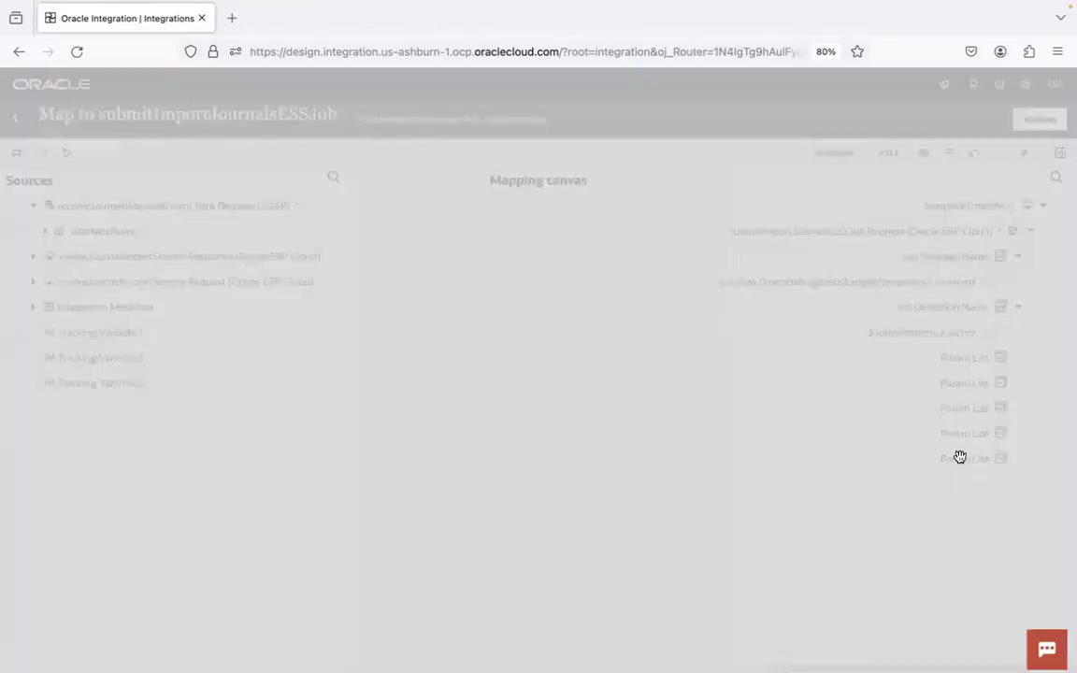
right_click(957, 457)
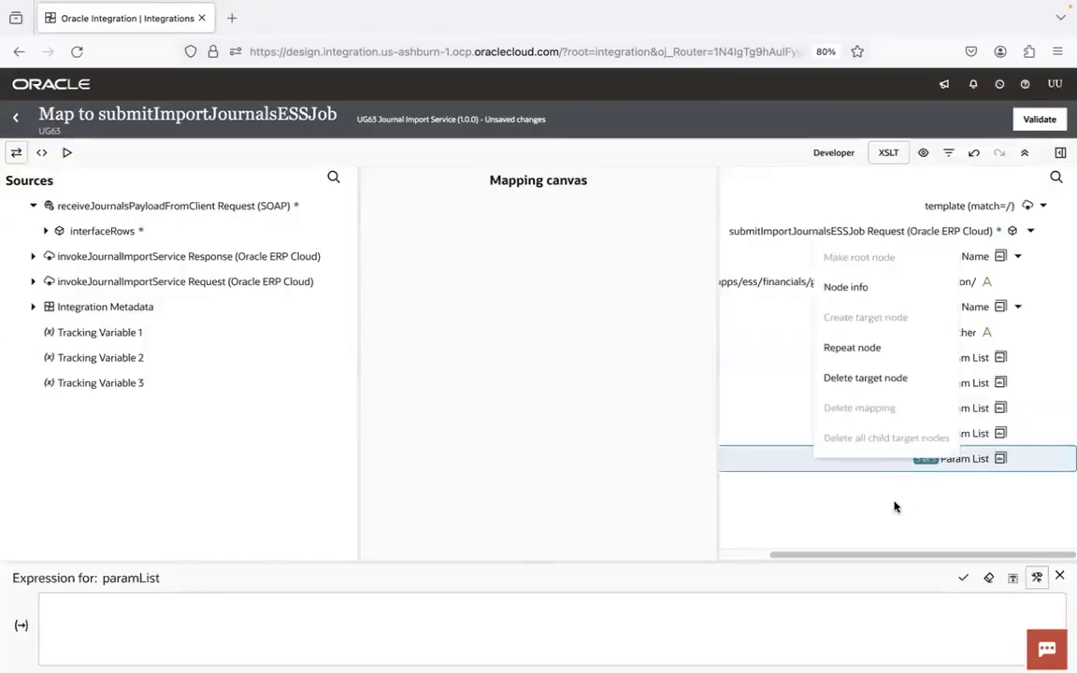
click(865, 348)
right_click(955, 490)
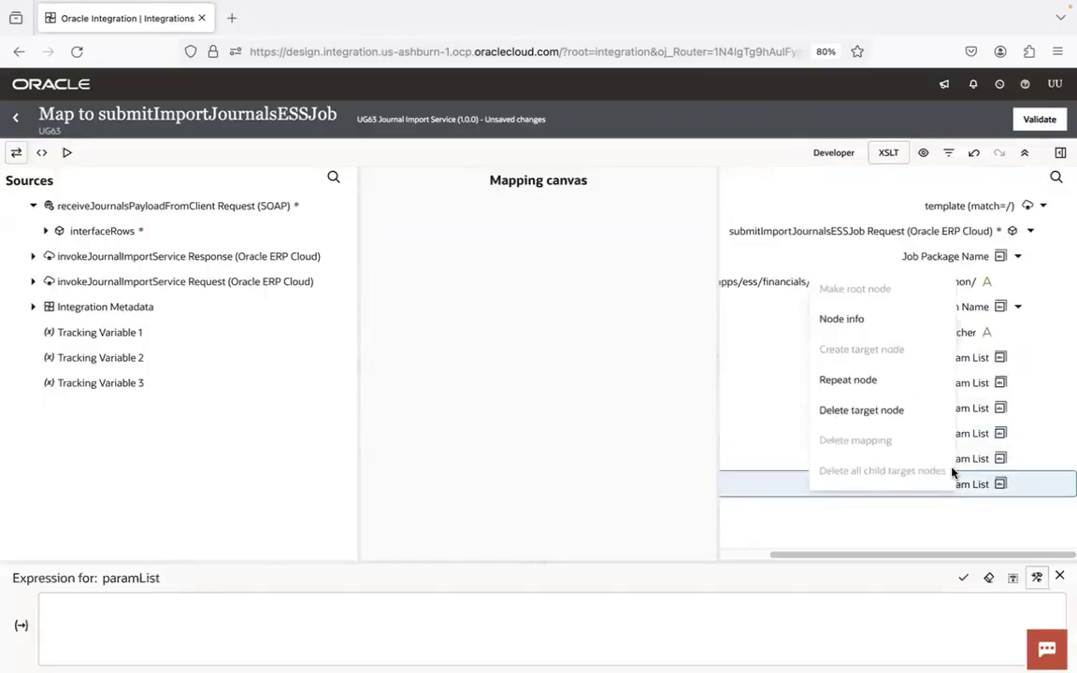
click(798, 378)
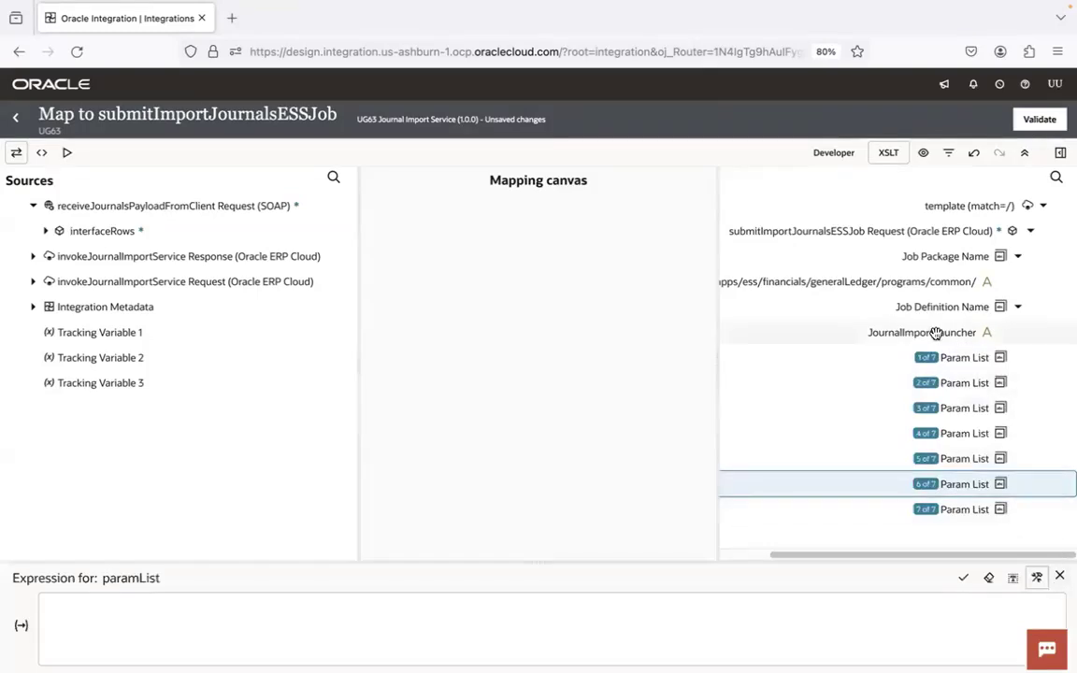
click(1059, 577)
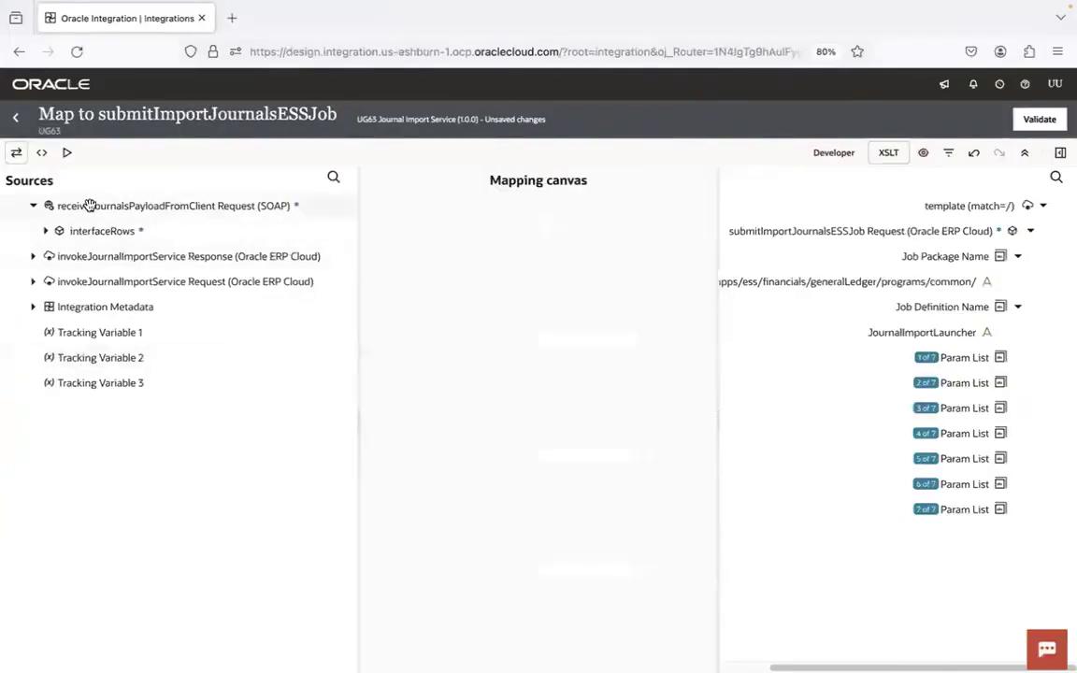
Map interfaceRows UserSourceName, LedgerId and BatchName to Param List entries 2, 3 and 4
click(44, 233)
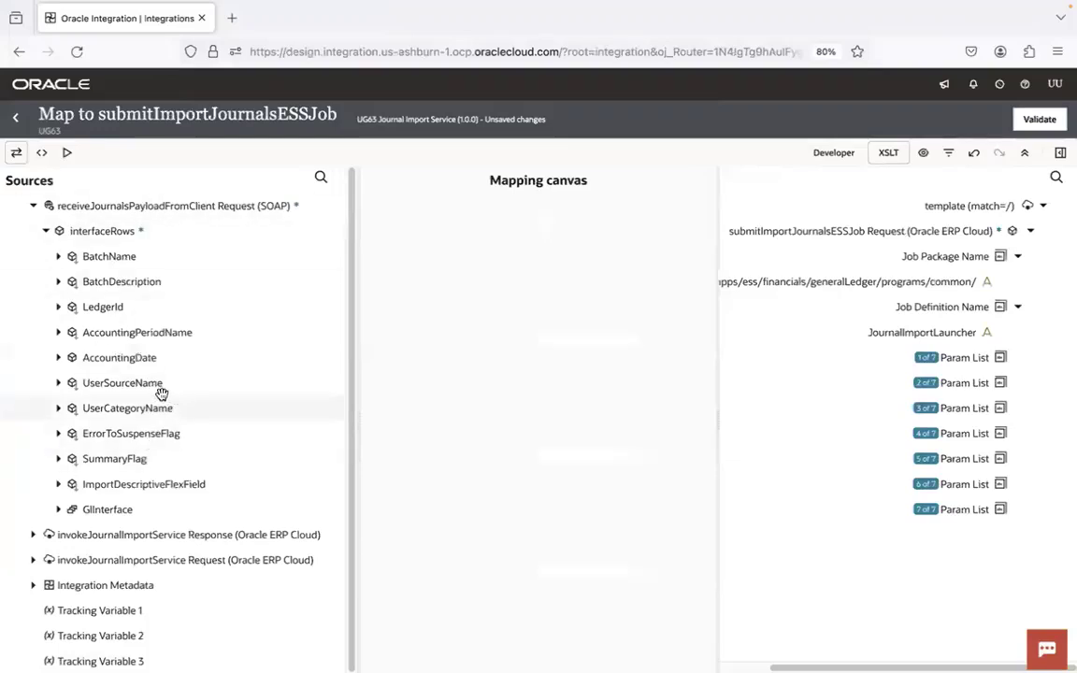
drag(152, 386, 936, 386)
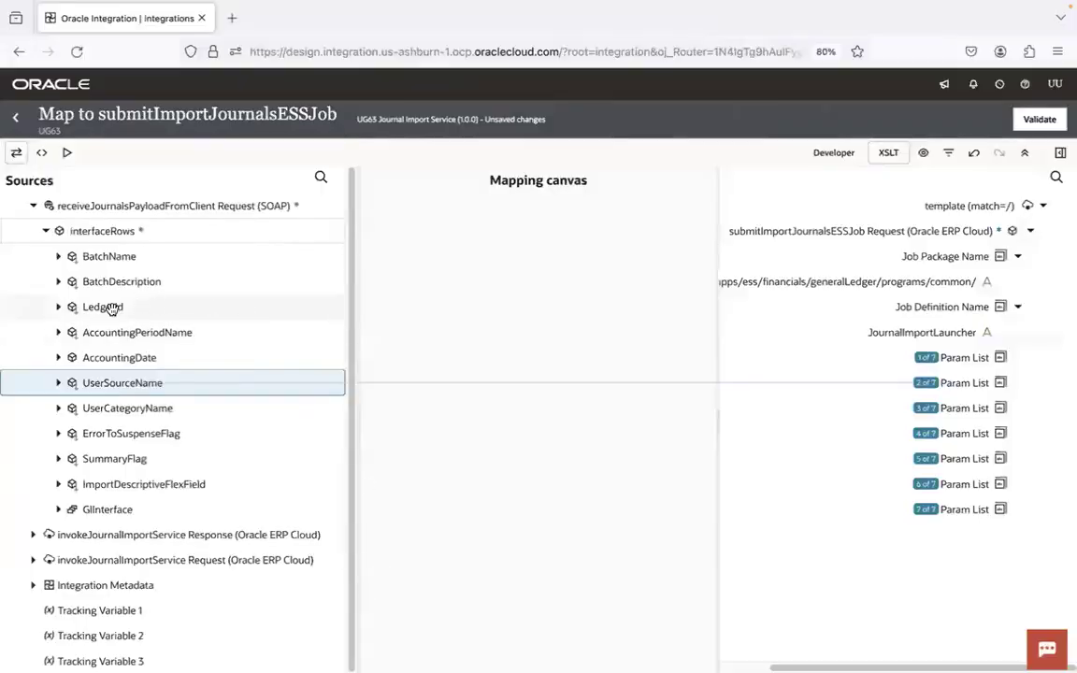
drag(109, 308, 917, 408)
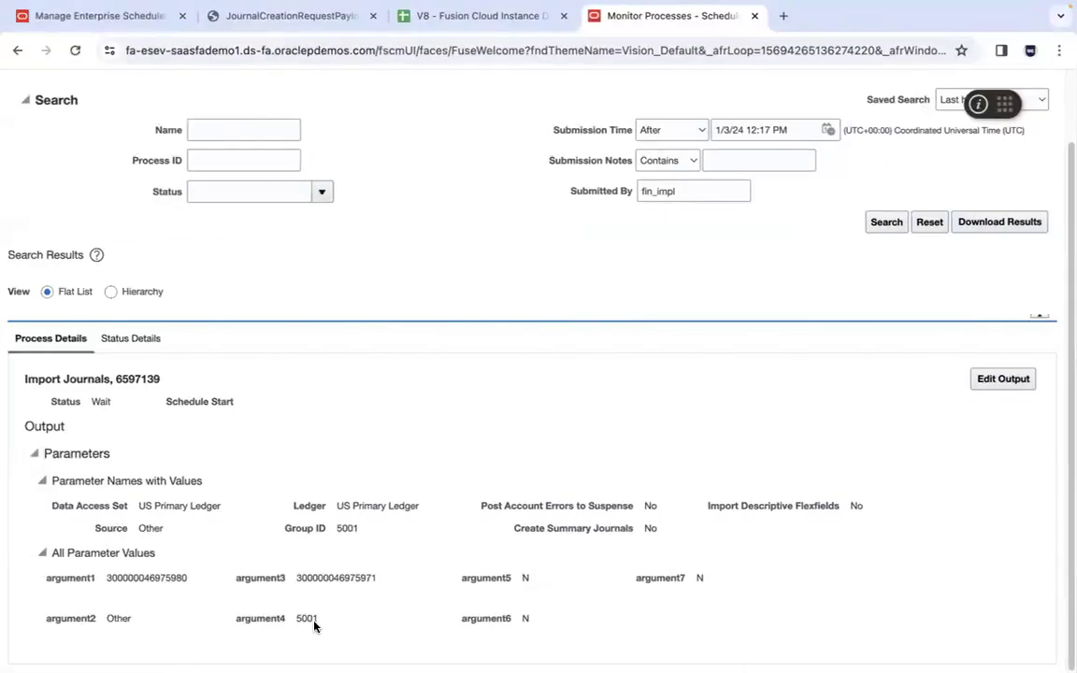
double_click(351, 530)
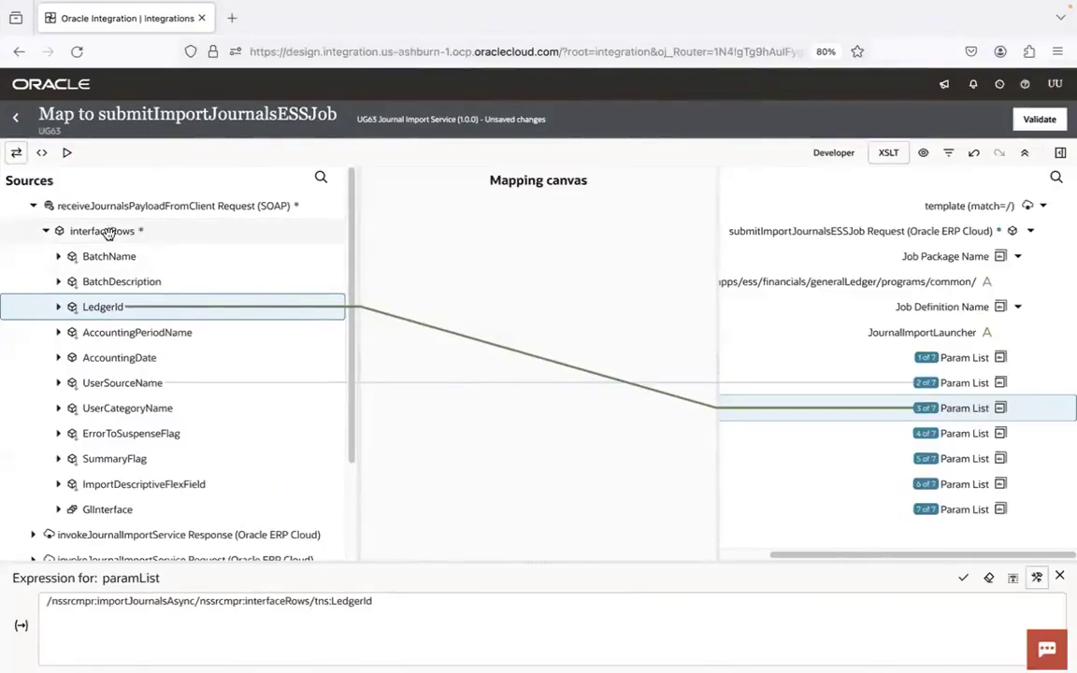
click(111, 254)
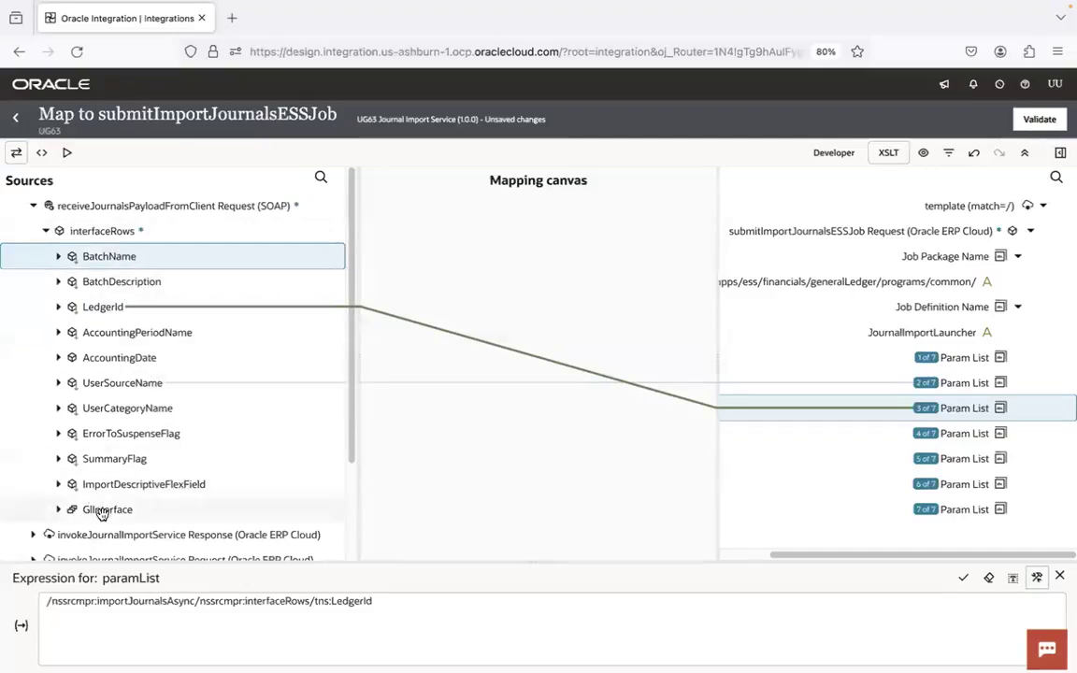
mouse_move(183, 260)
mouse_down()
mouse_move(877, 404)
mouse_move(922, 421)
mouse_move(921, 433)
mouse_up()
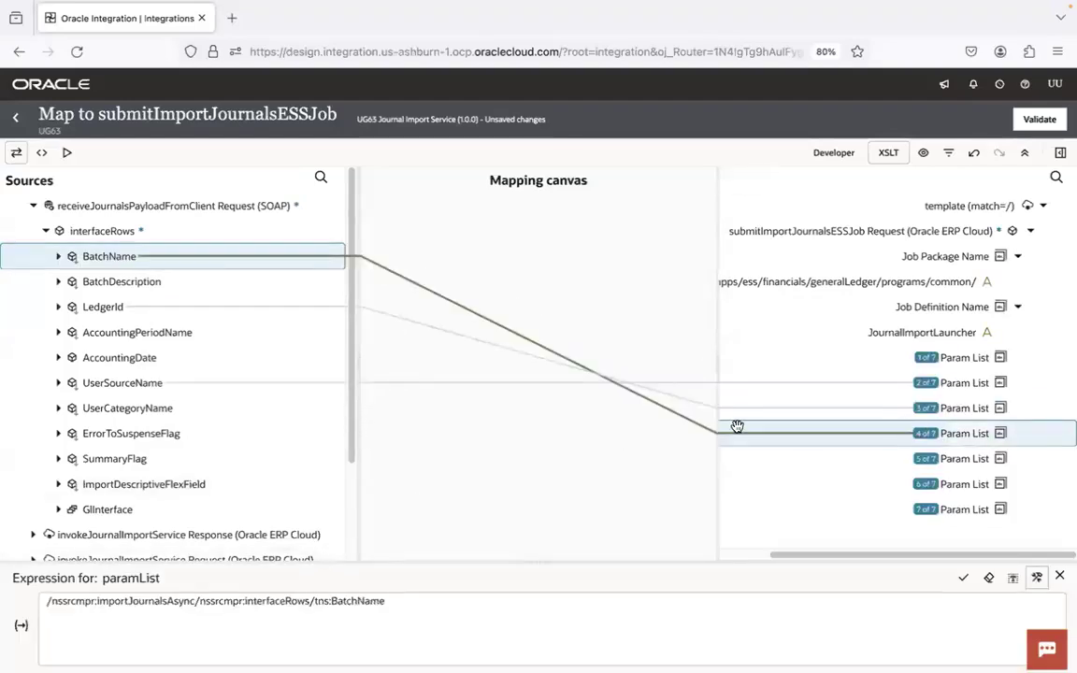
Check argument5 to argument7 on Monitor Processes, then return to the mapper
key(ctrl+Left)
click(565, 574)
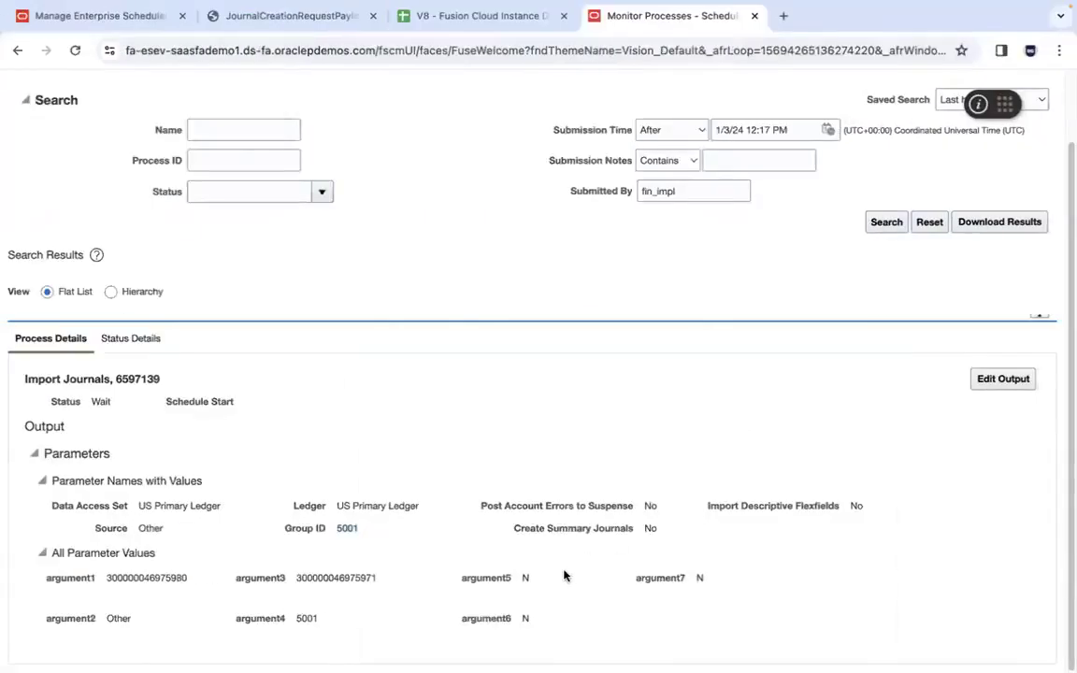
drag(460, 580, 729, 577)
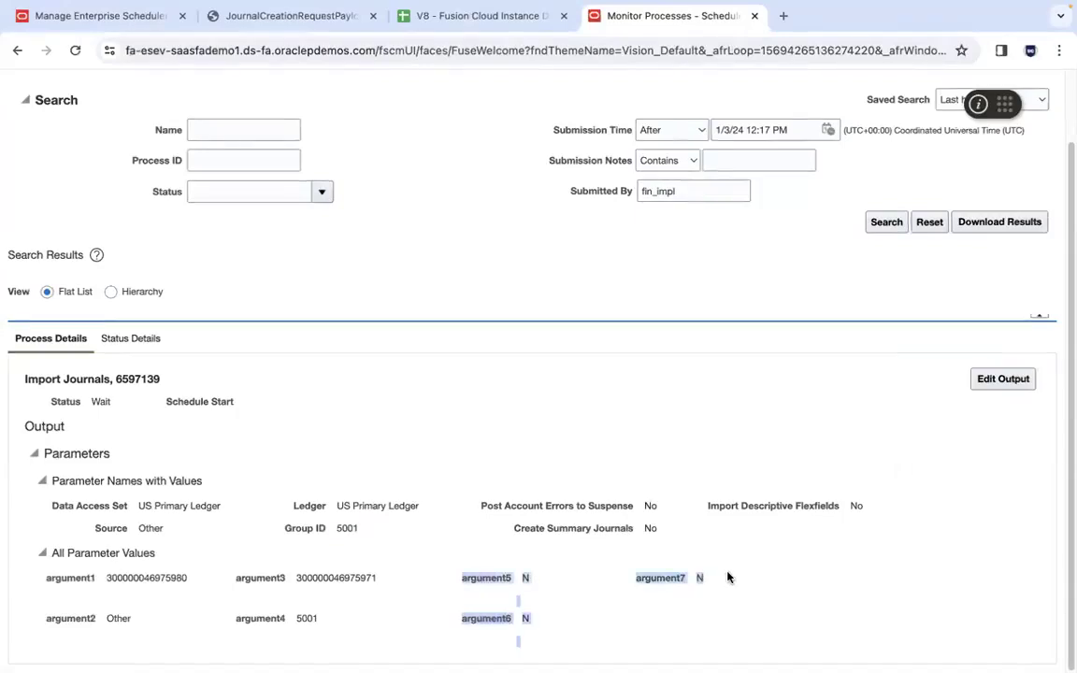
click(621, 515)
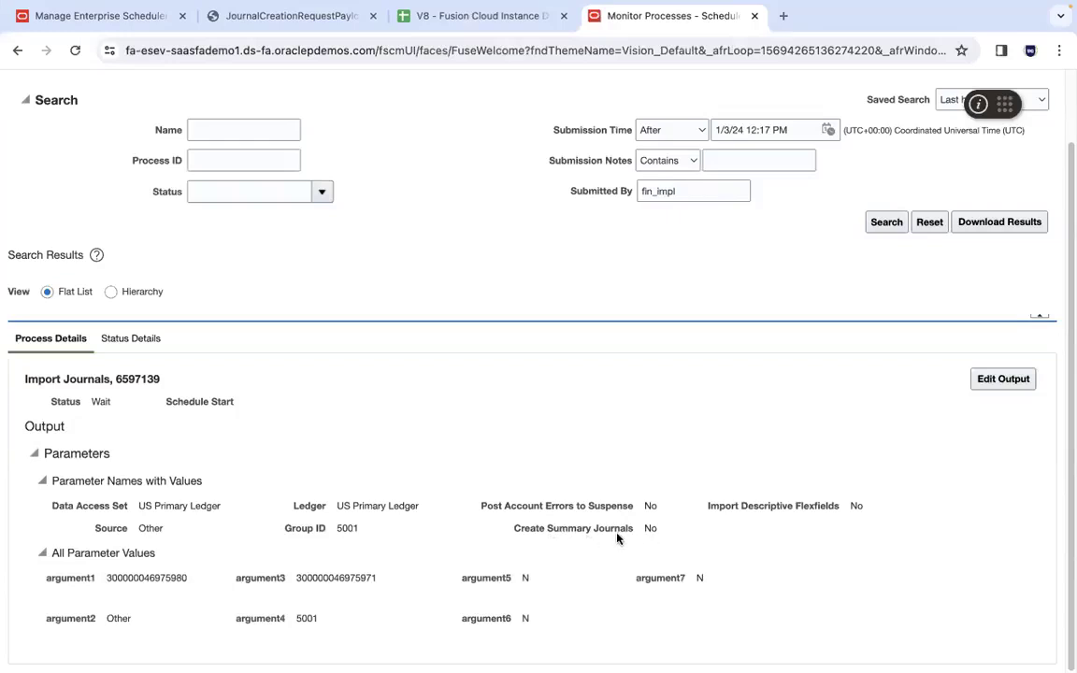
key(super+Tab)
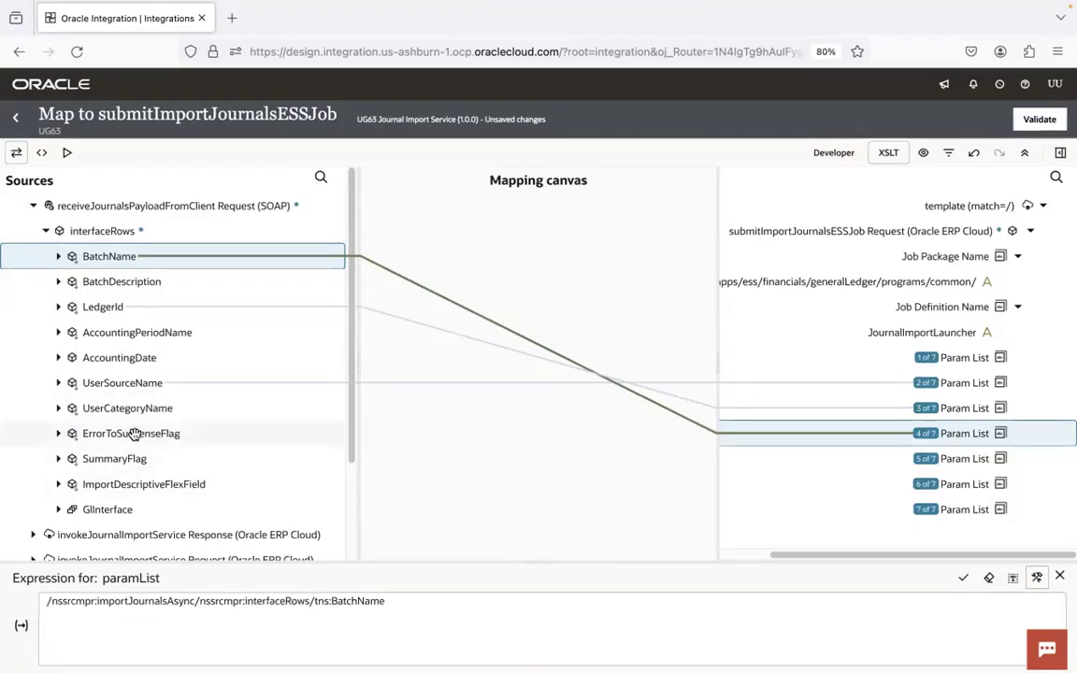
key(super+Tab)
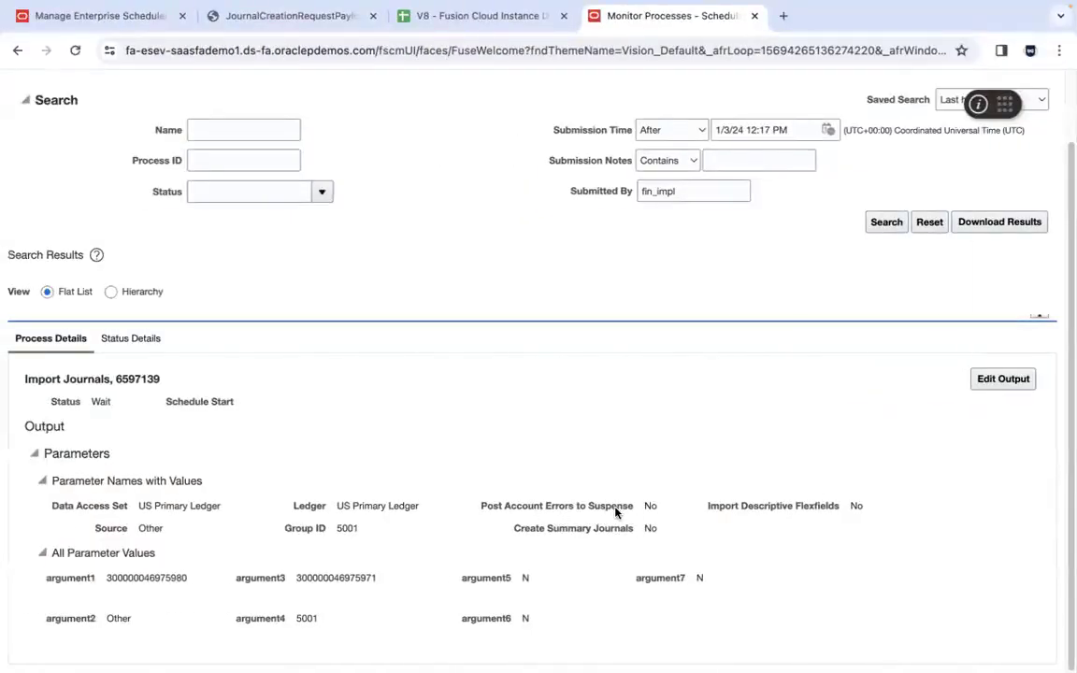
key(super+Tab)
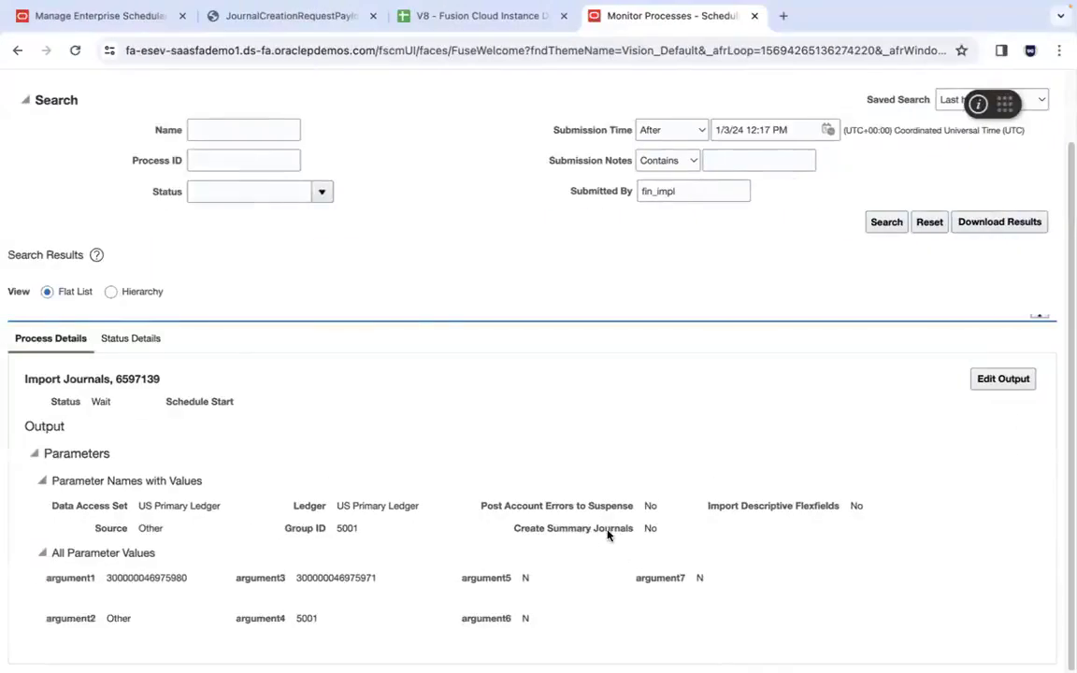
key(super+Tab)
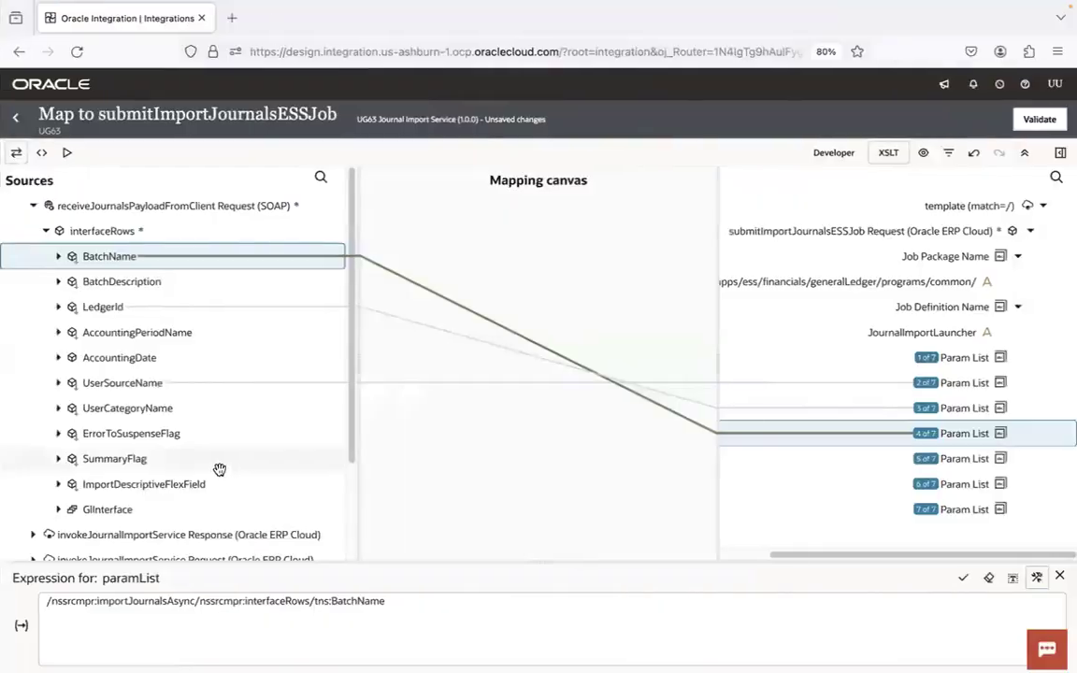
Turn on Show types in the mapper's view options, e.g. BatchName string, LedgerId long
key(super+Tab)
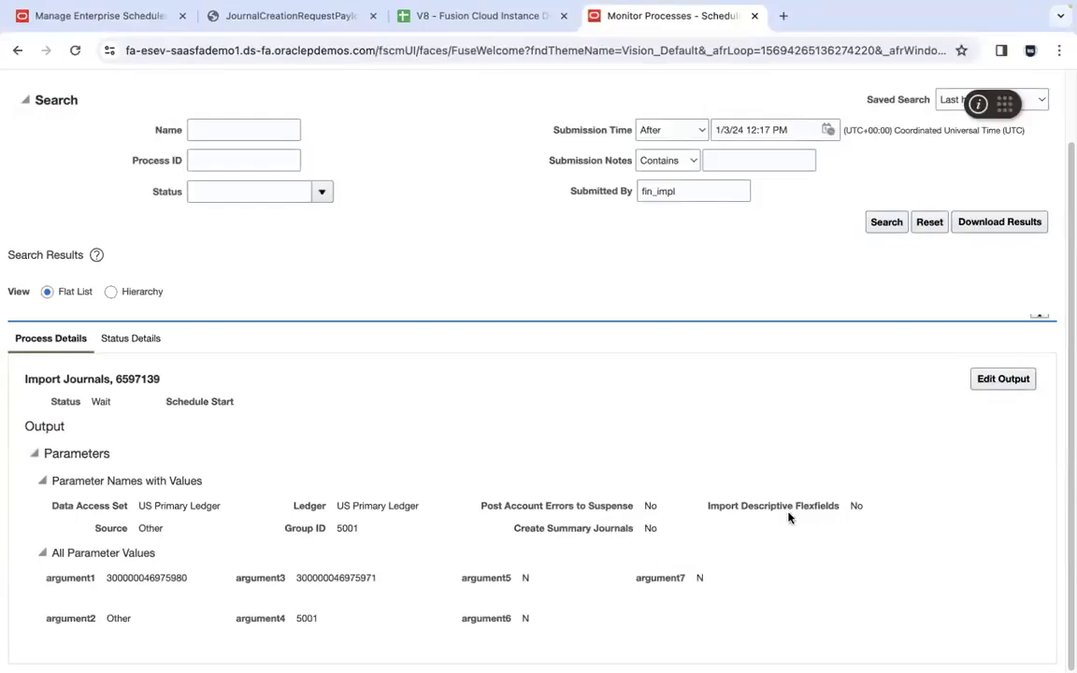
key(ctrl+Right)
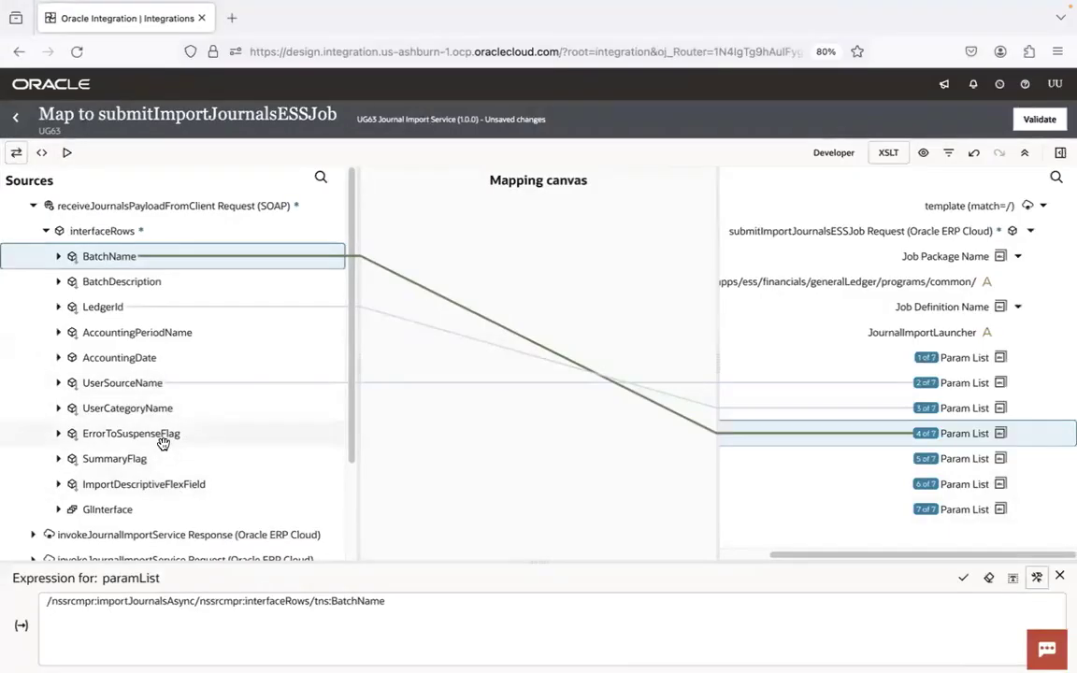
key(ctrl+Left)
key(ctrl+Right)
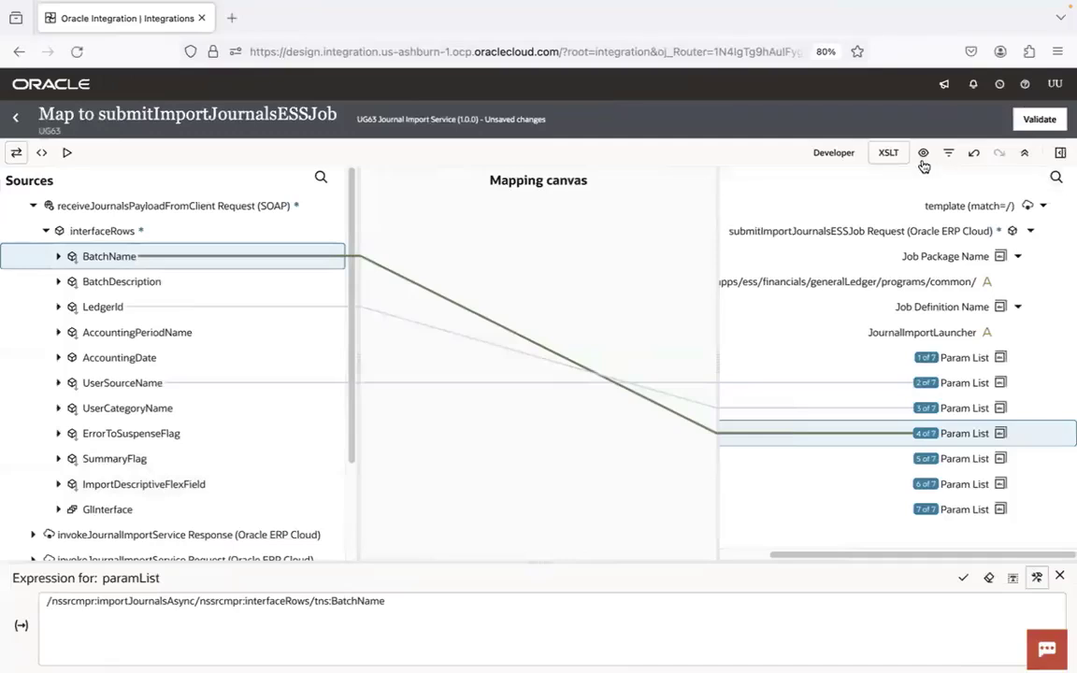
click(923, 152)
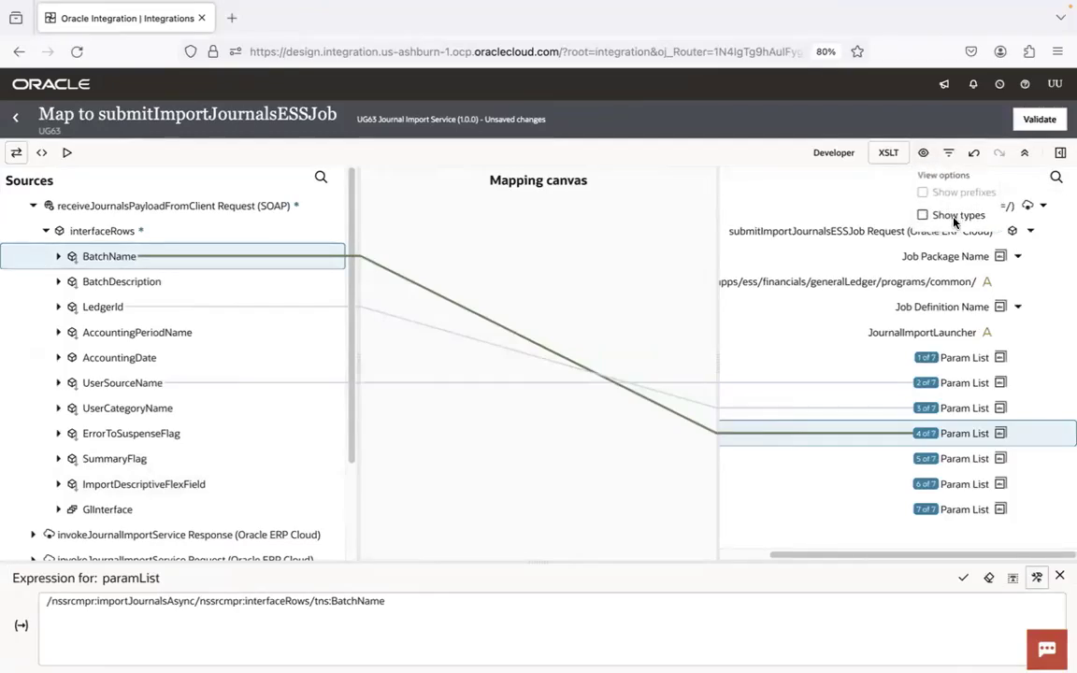
click(952, 214)
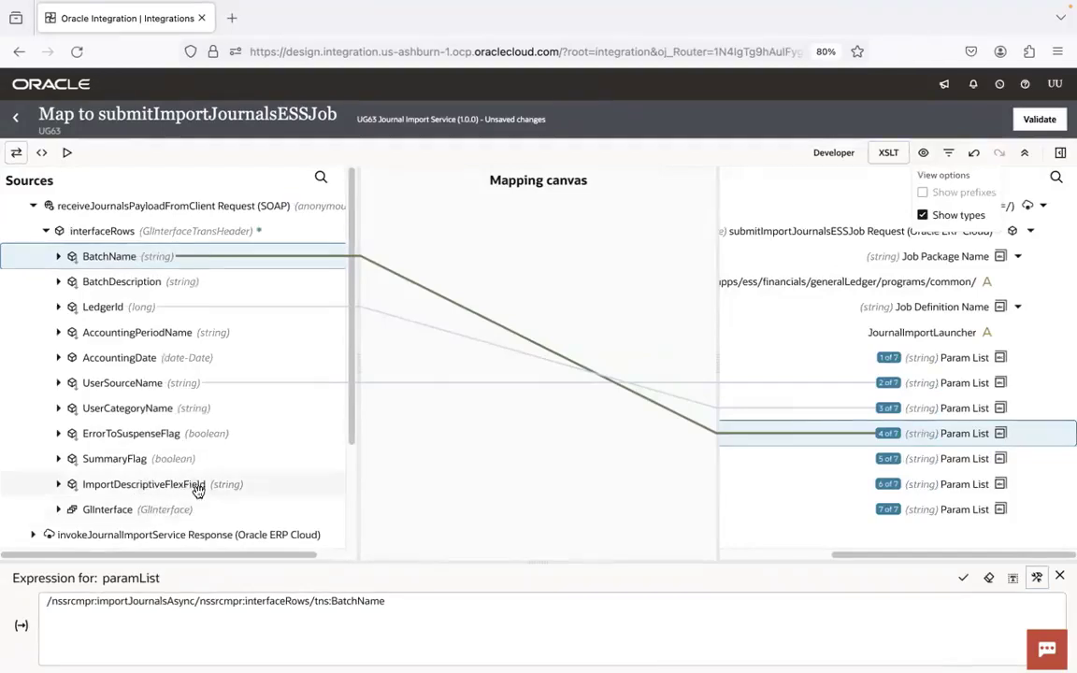
mouse_move(449, 659)
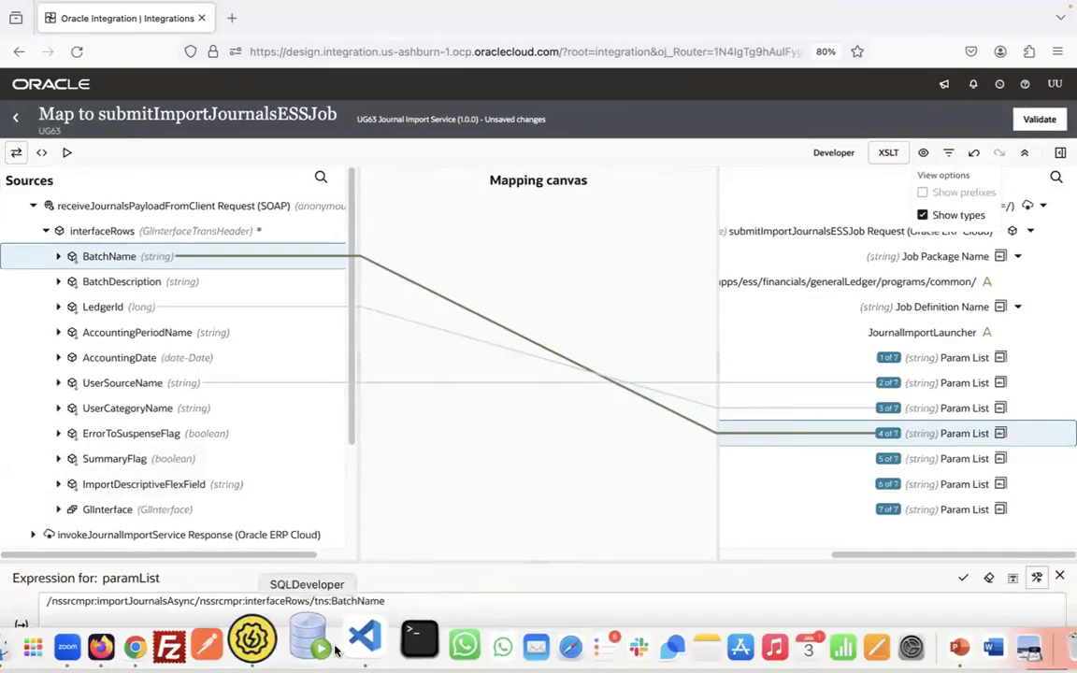
click(252, 643)
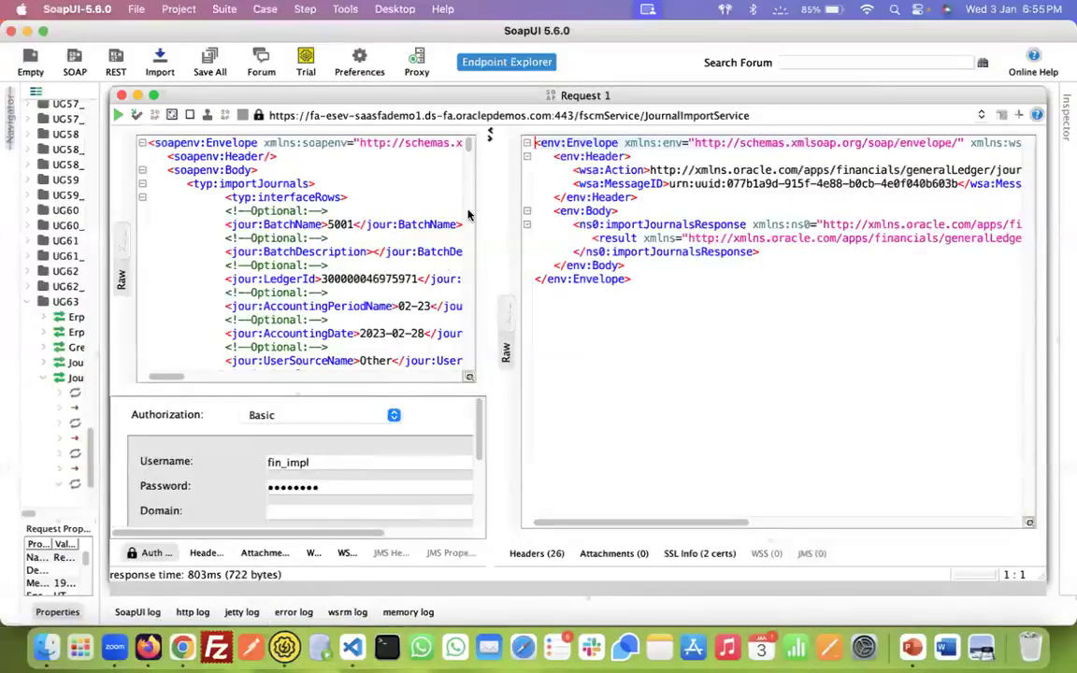
click(138, 553)
click(396, 452)
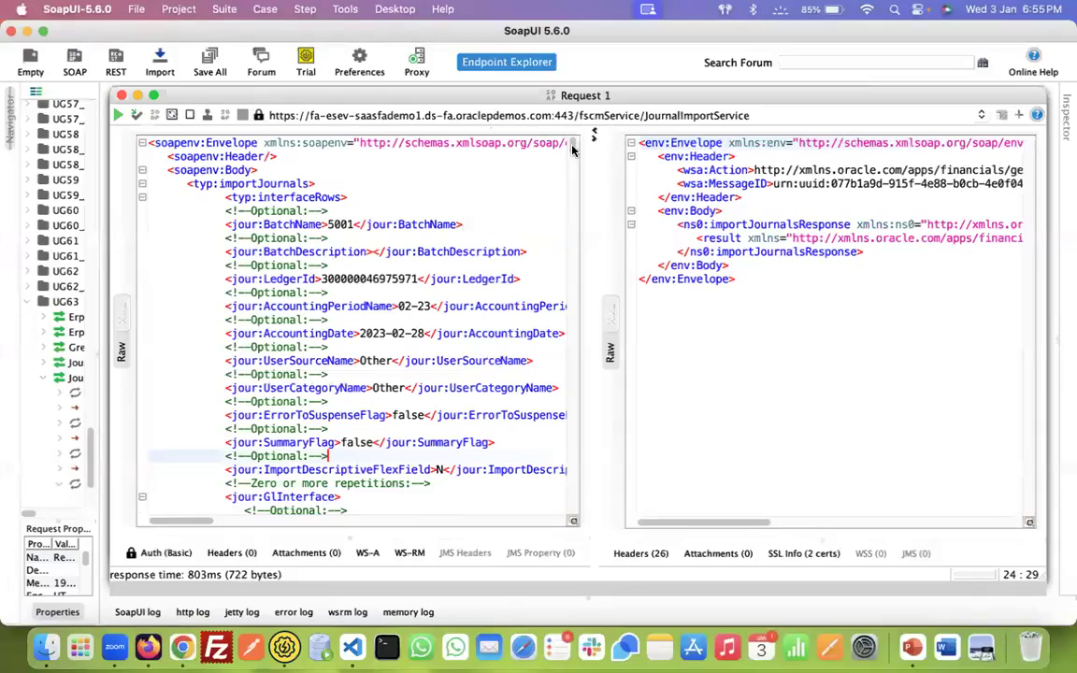
scroll(552, 147, down, 5)
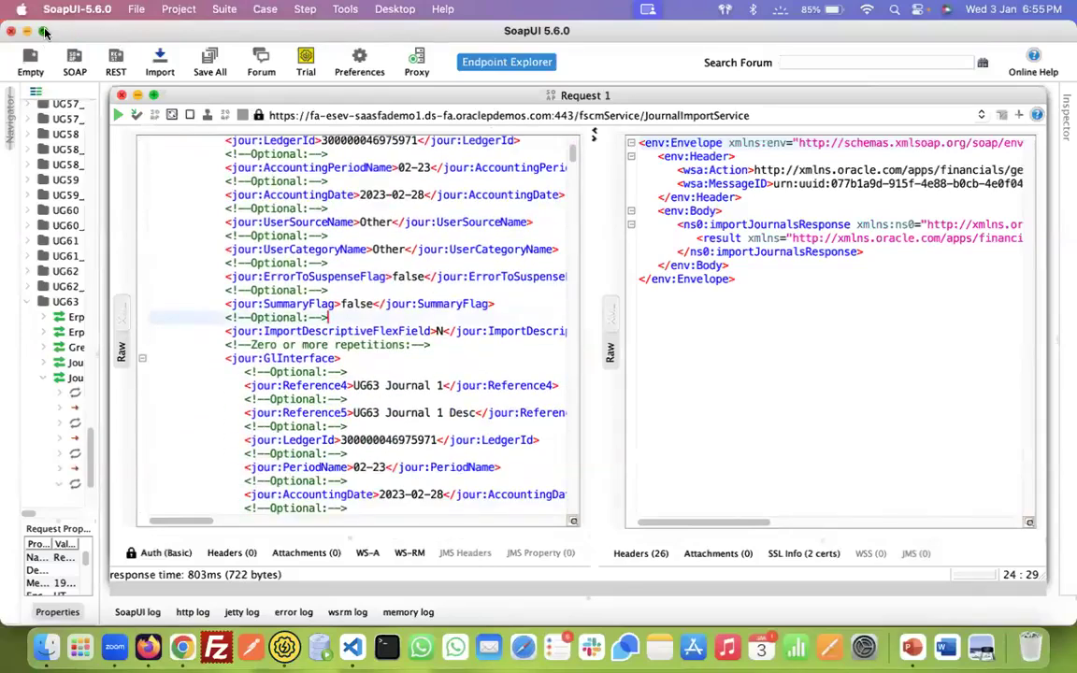
click(44, 32)
click(448, 291)
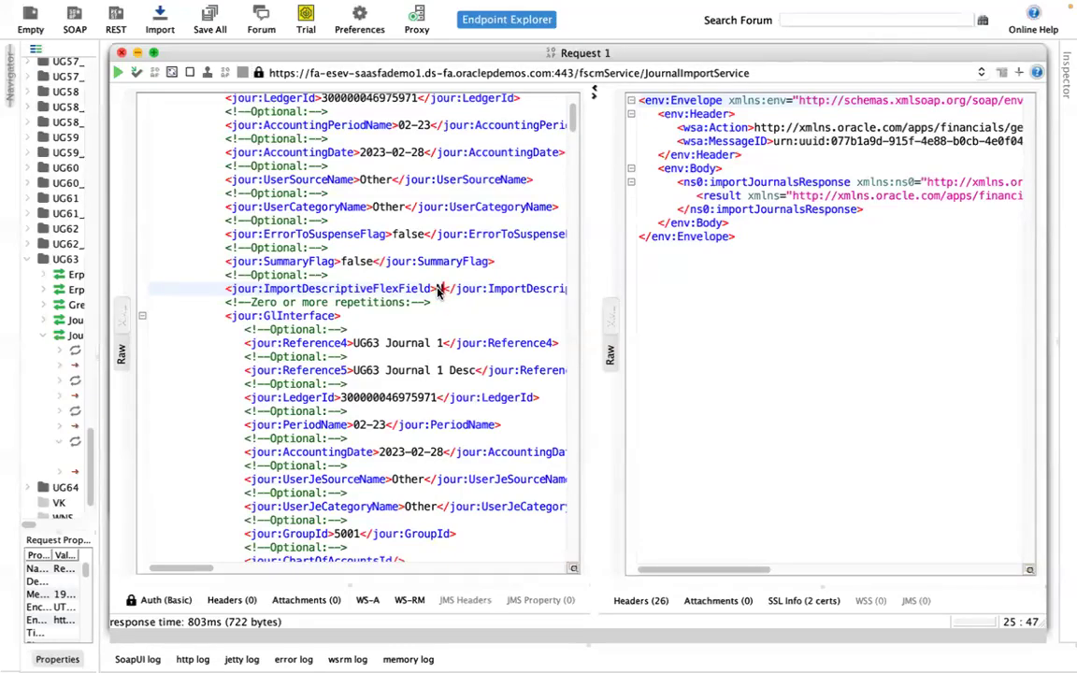
key(super+Tab)
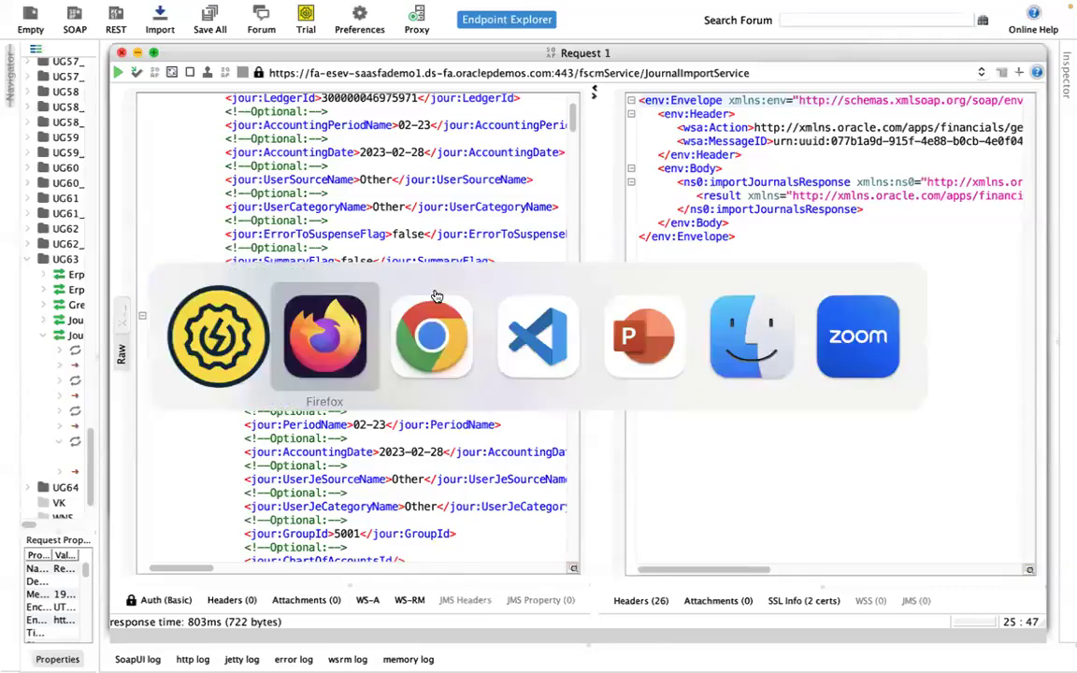
key(super+Tab)
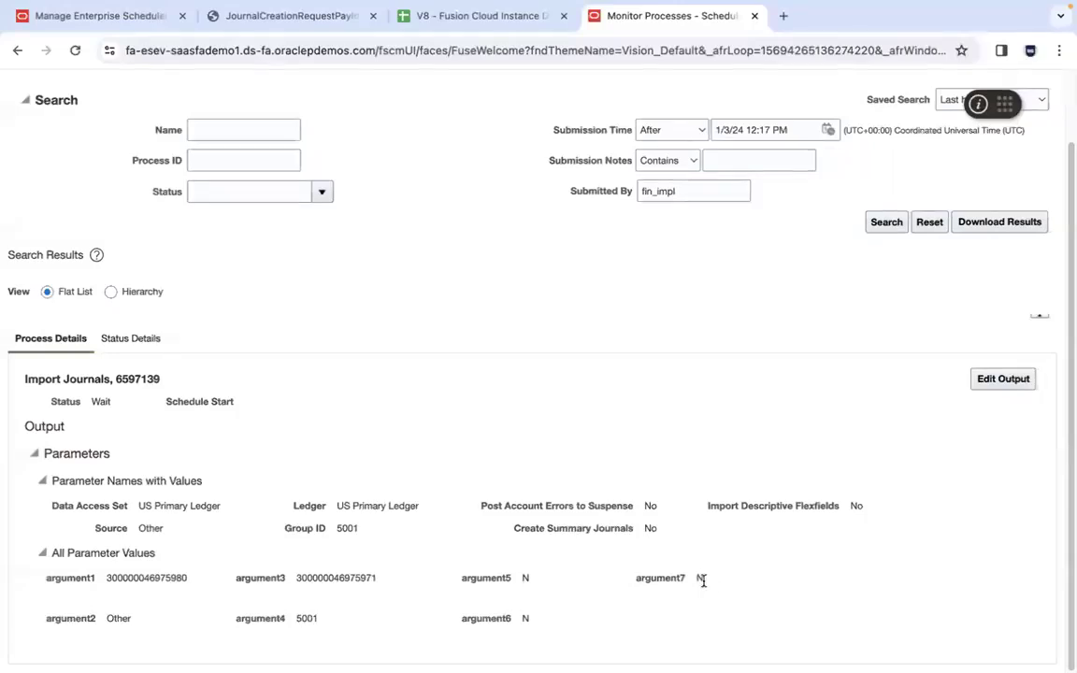
key(super+Tab)
key(super+Tab)
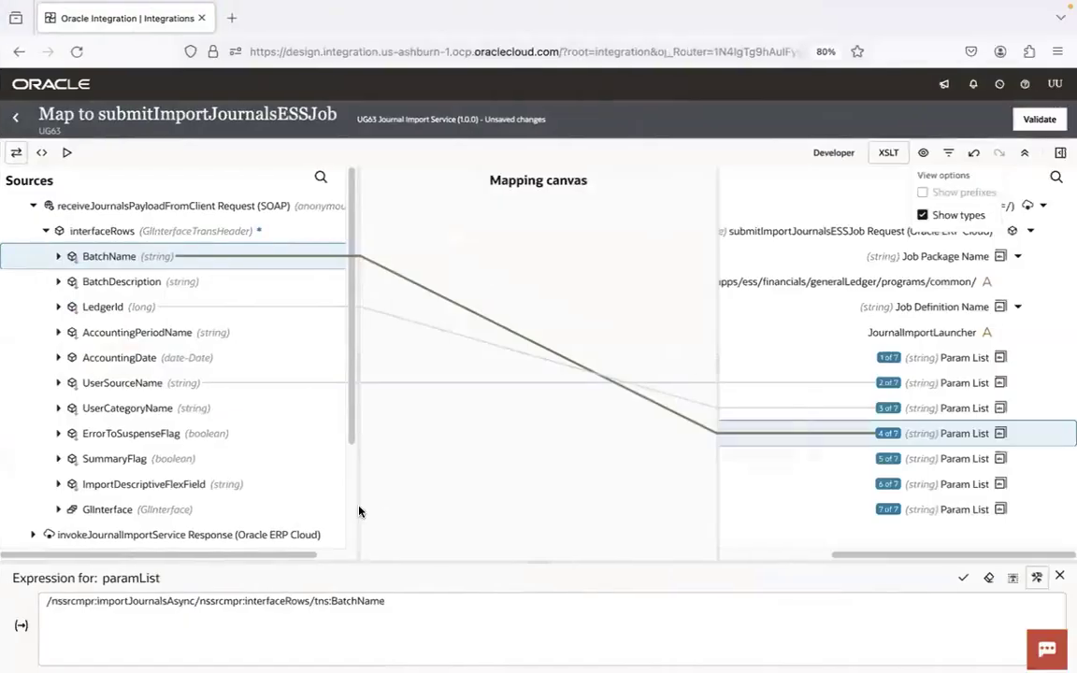
Map ImportDescriptiveFlexField to Param List 7 and check ErrorToSuspenseFlag false in SoapUI
drag(196, 484, 897, 506)
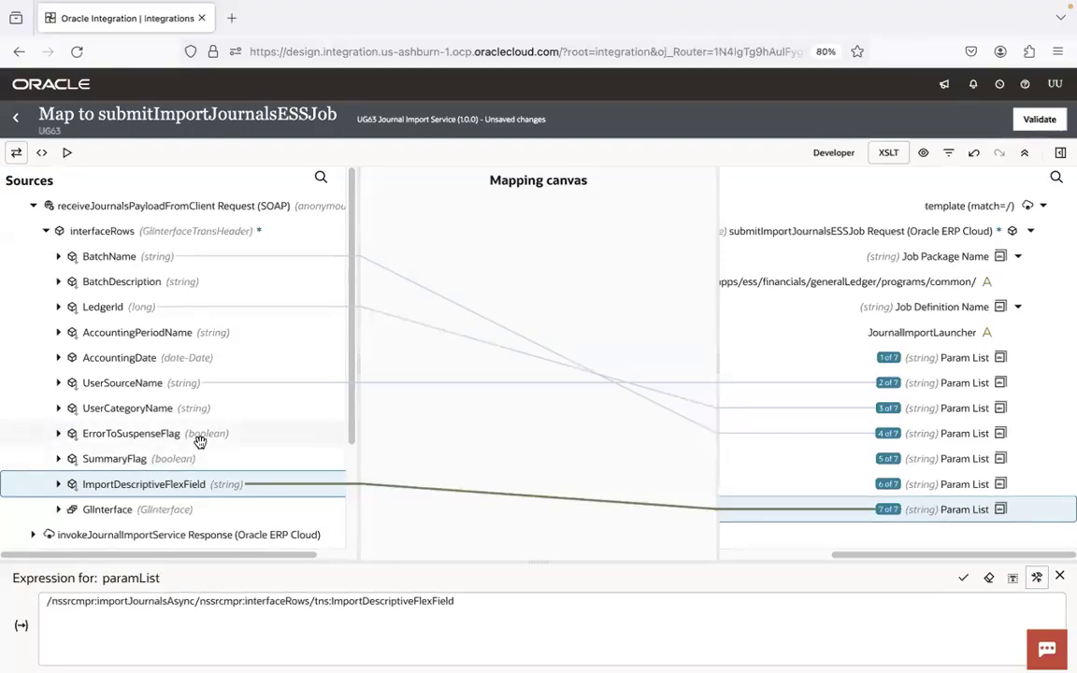
key(super+Tab)
key(super+Tab)
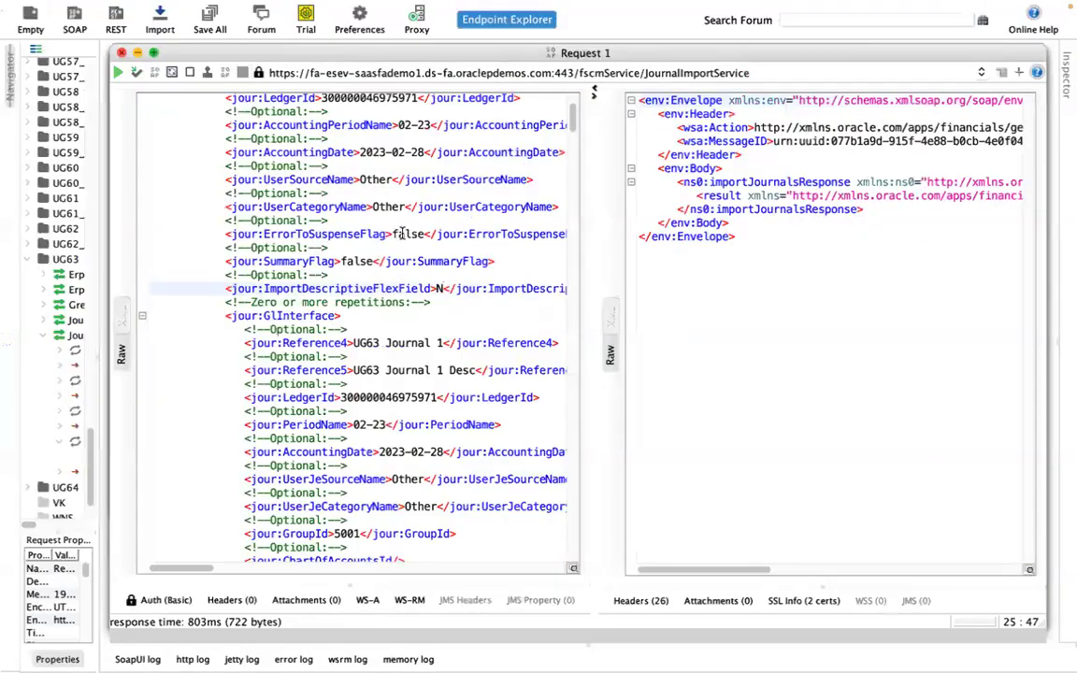
double_click(407, 234)
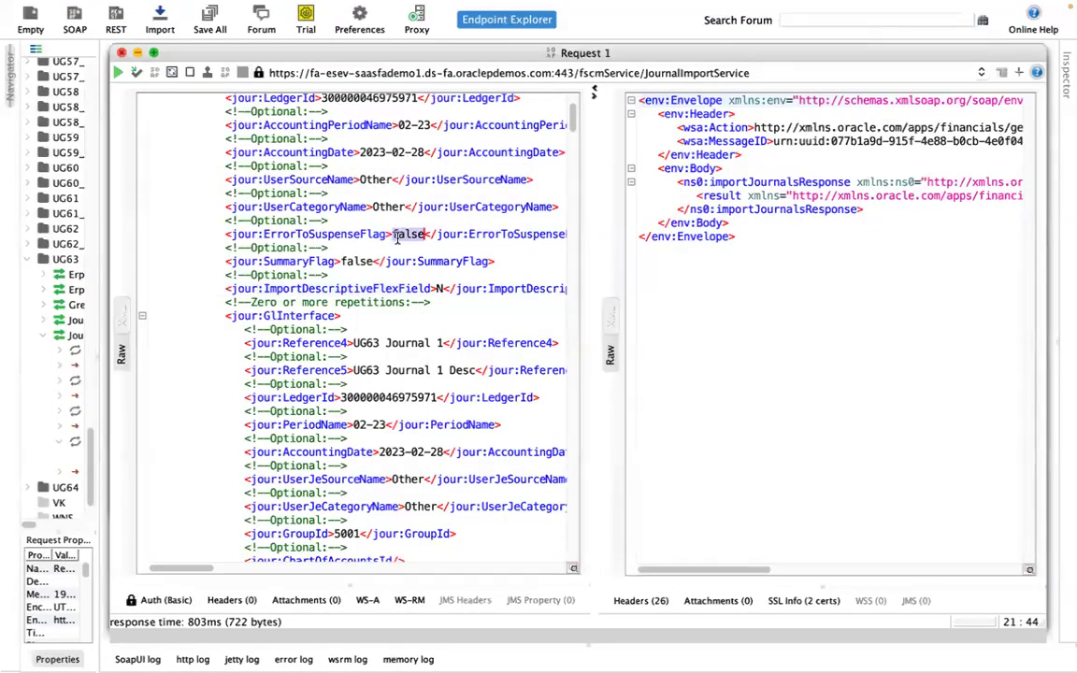
key(super+Tab)
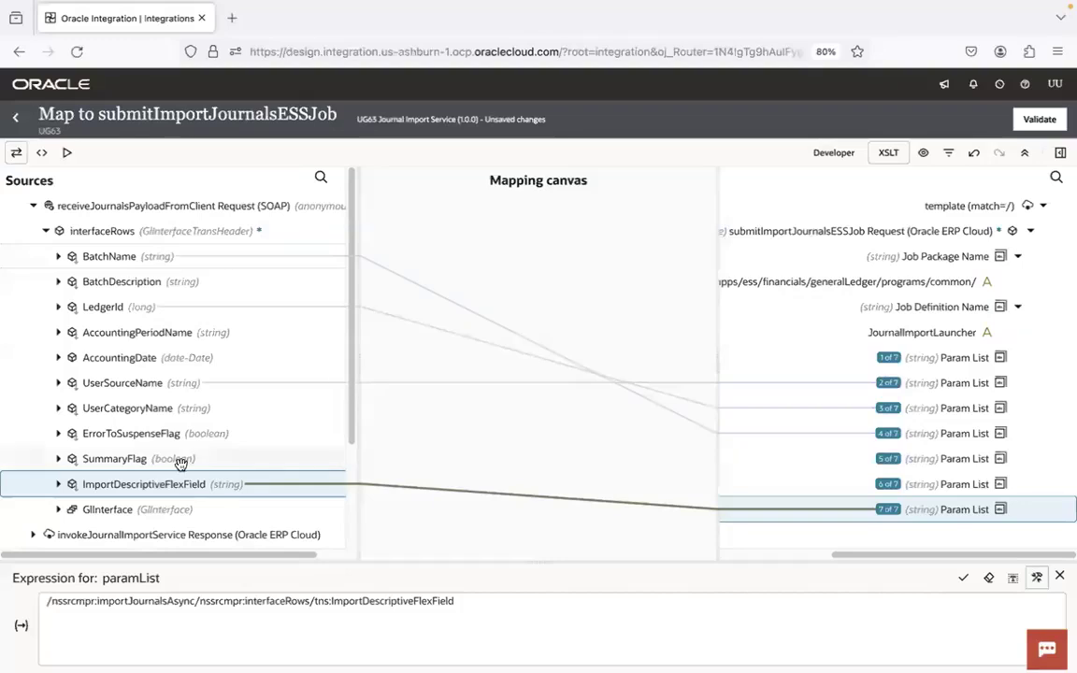
Bring up the 7.GL Journal Import Service Payloads and Notifications folder in Finder
drag(179, 434, 281, 430)
key(super+Tab)
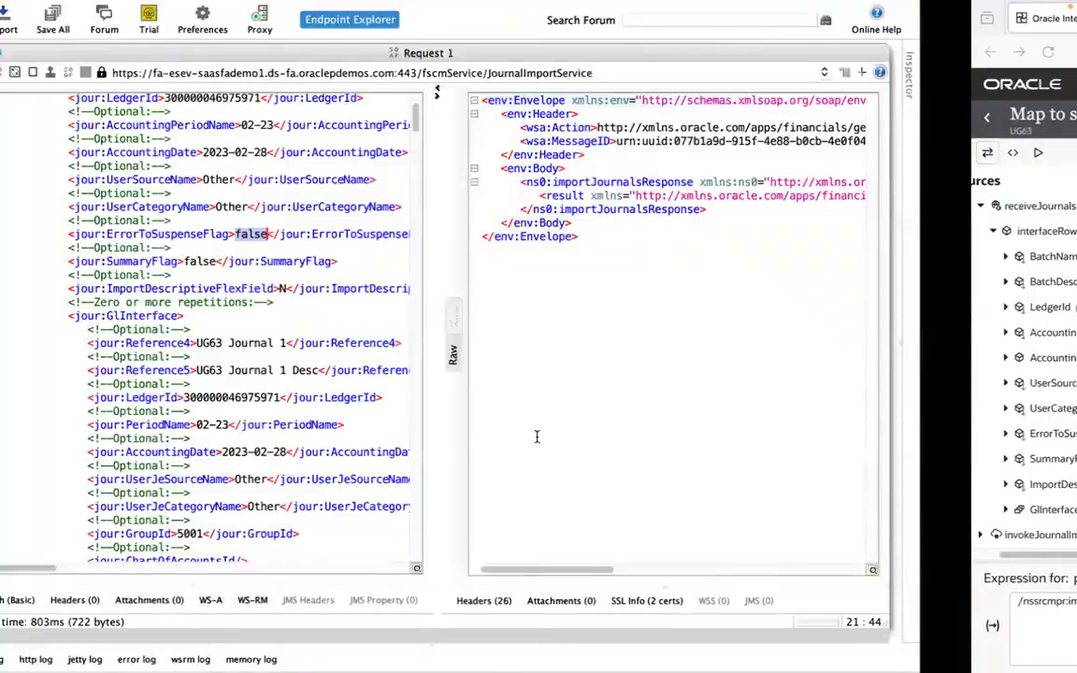
key(super+Tab)
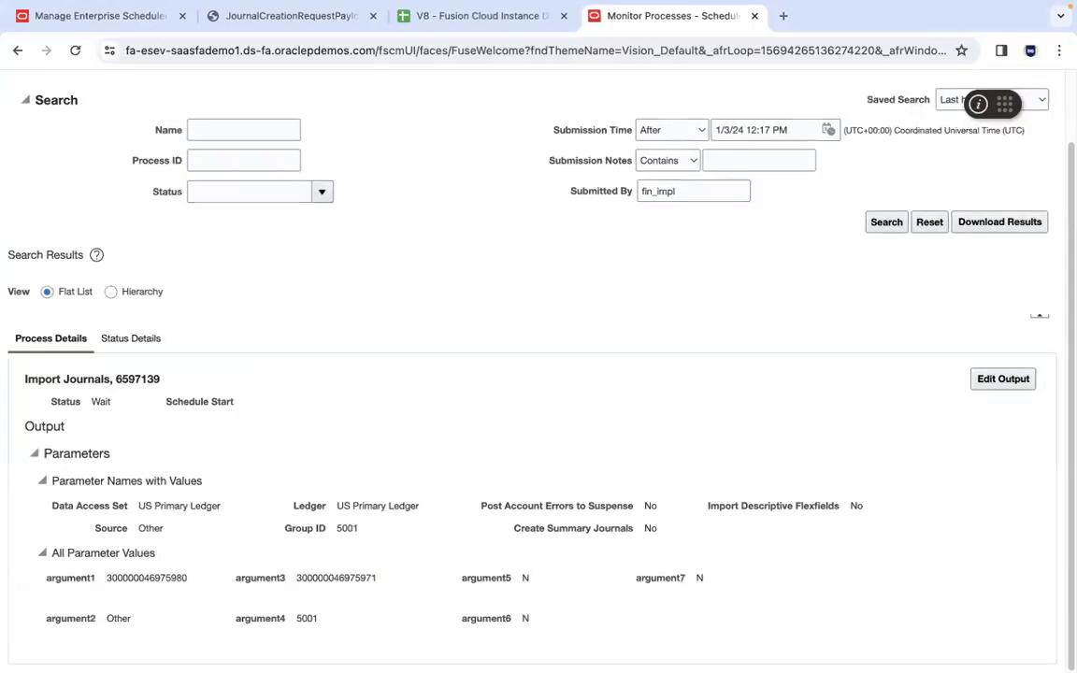
mouse_move(229, 651)
click(21, 646)
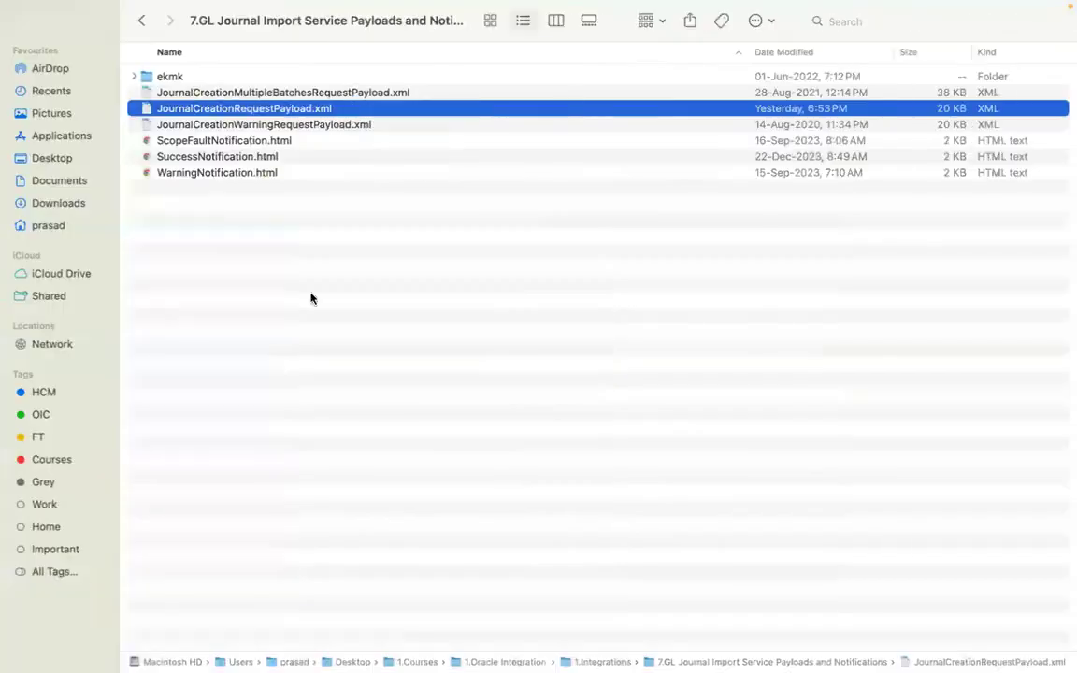
Open 7.0.Notes.sql in VS Code and find Parameter 5's Choose block
click(143, 22)
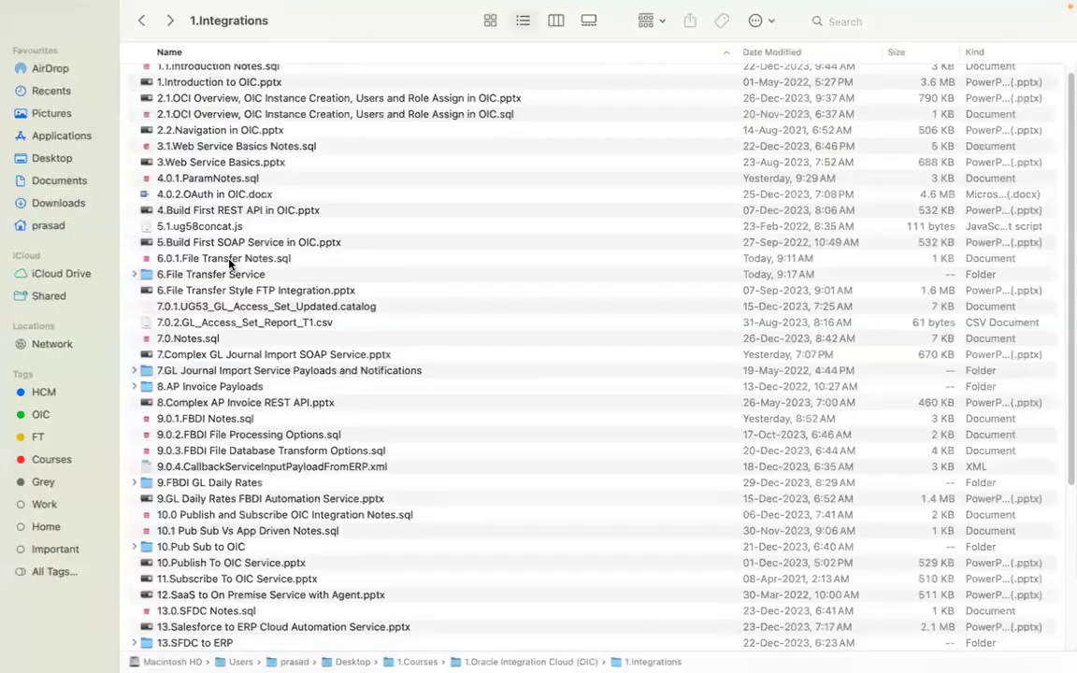
double_click(211, 339)
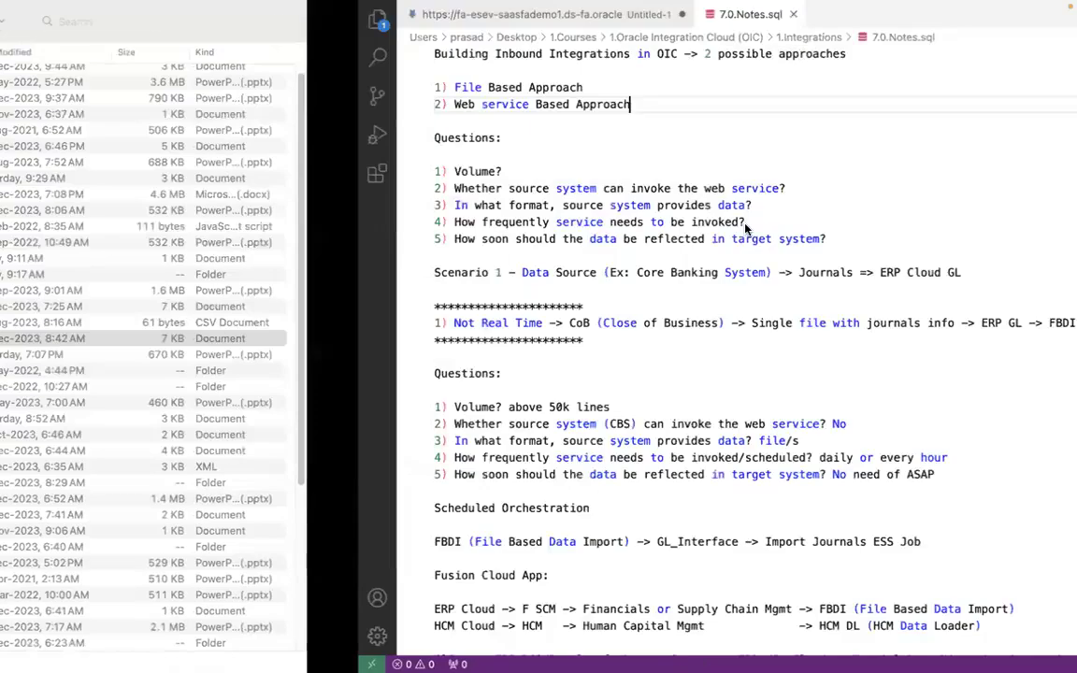
drag(1068, 112, 1067, 457)
drag(75, 98, 96, 162)
click(97, 161)
Walk through the Choose/When/Otherwise logic testing ErrorToSuspenseFlag = 'false'
click(106, 96)
click(104, 112)
click(116, 147)
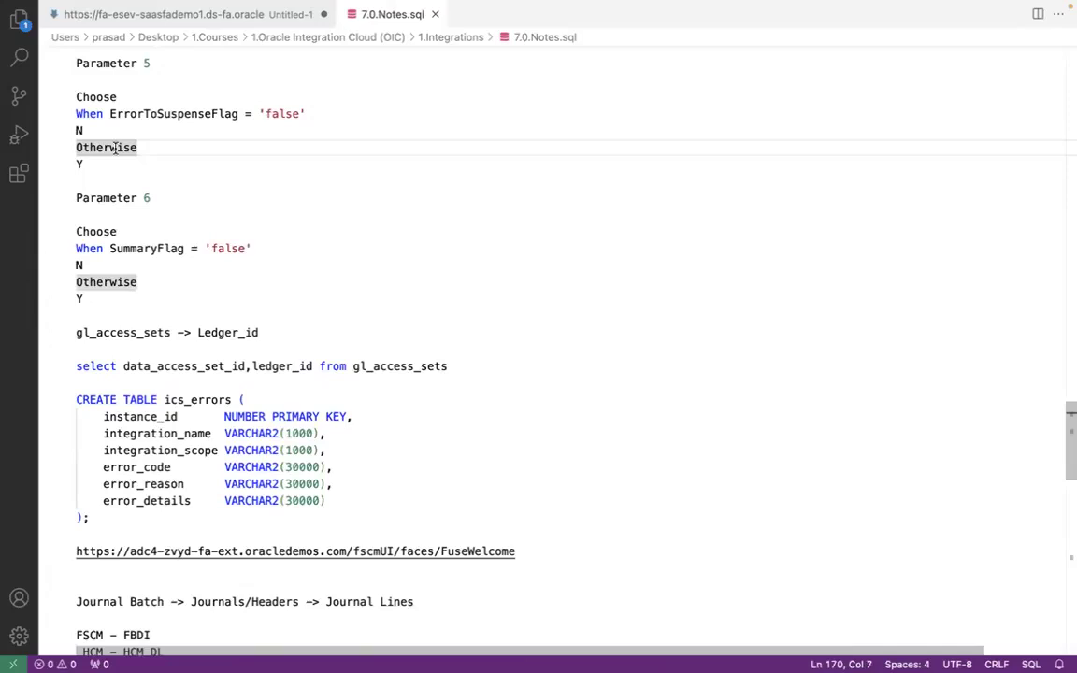
click(114, 97)
click(96, 113)
click(138, 147)
click(78, 113)
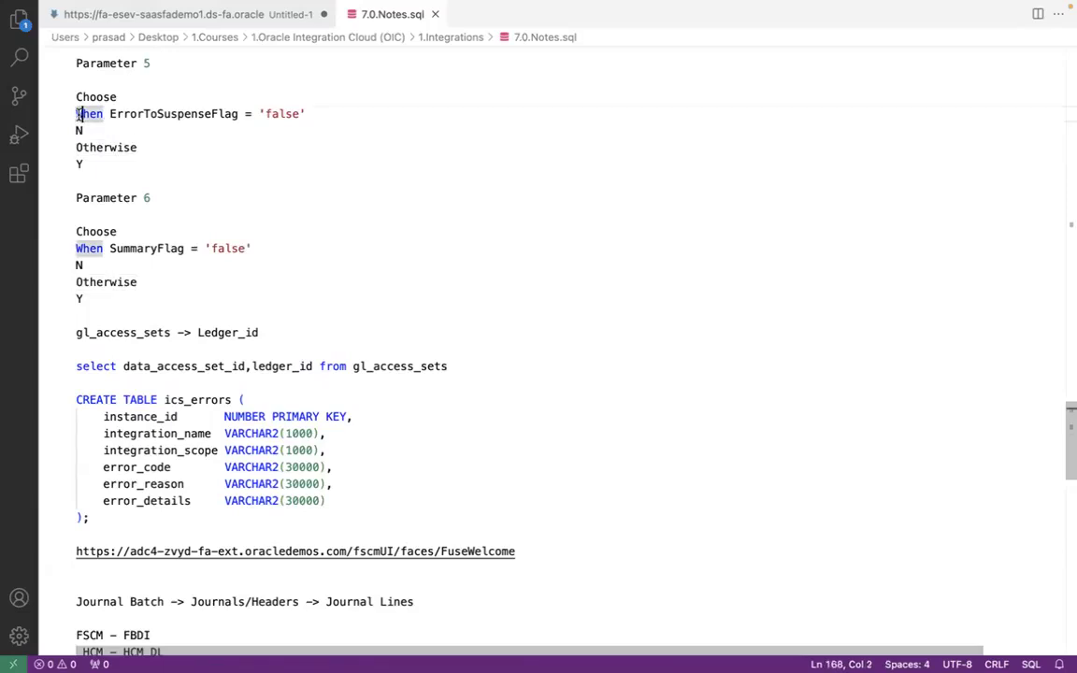
key(Left)
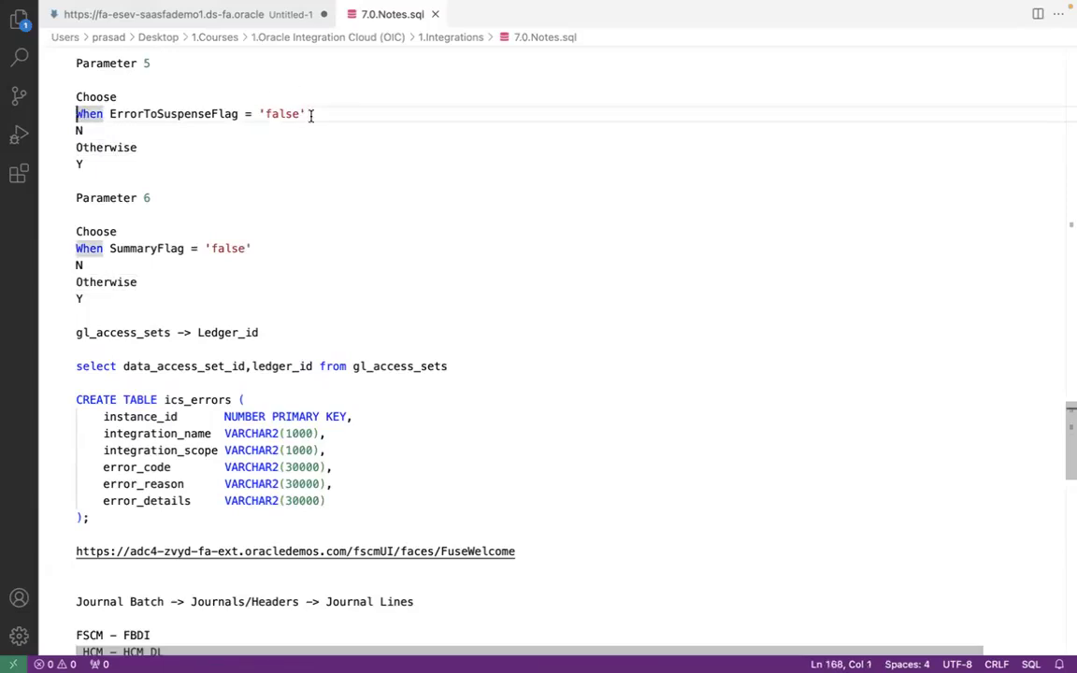
shift+click(309, 113)
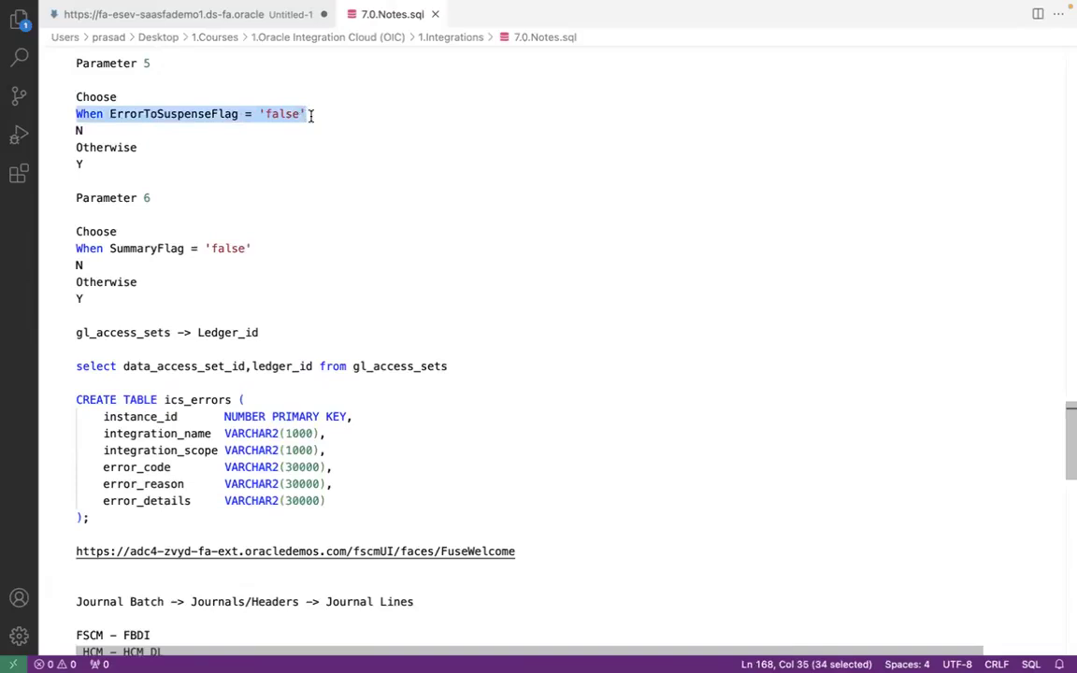
click(222, 114)
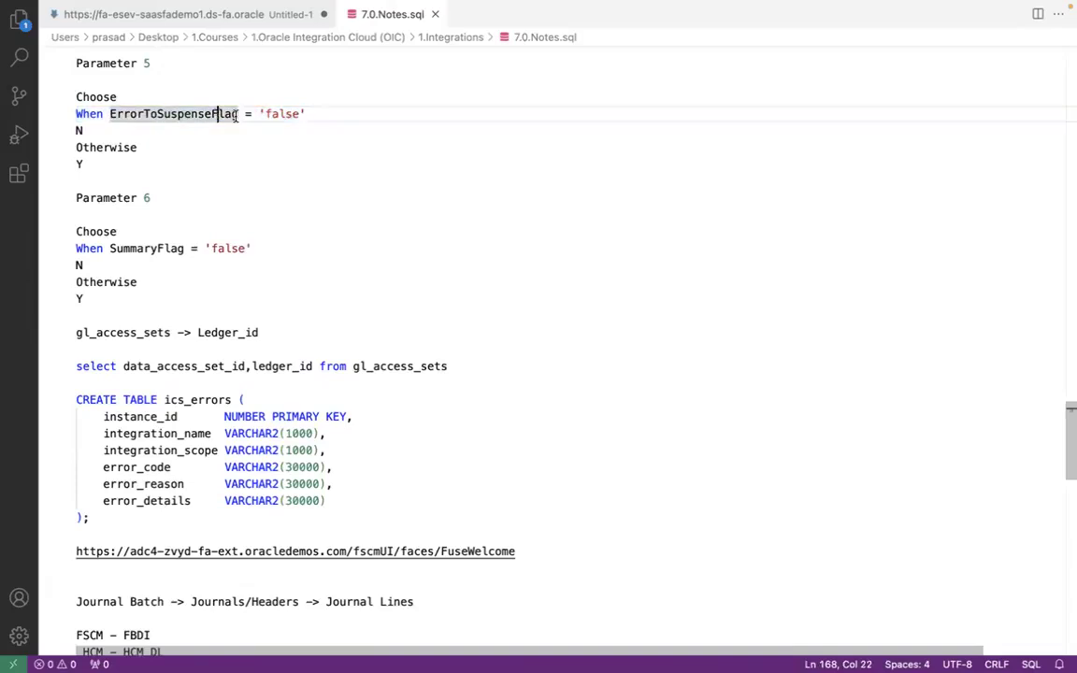
click(293, 113)
Compare the ErrorToSuspenseFlag value in SoapUI, then mark N as the false result
key(super+Tab)
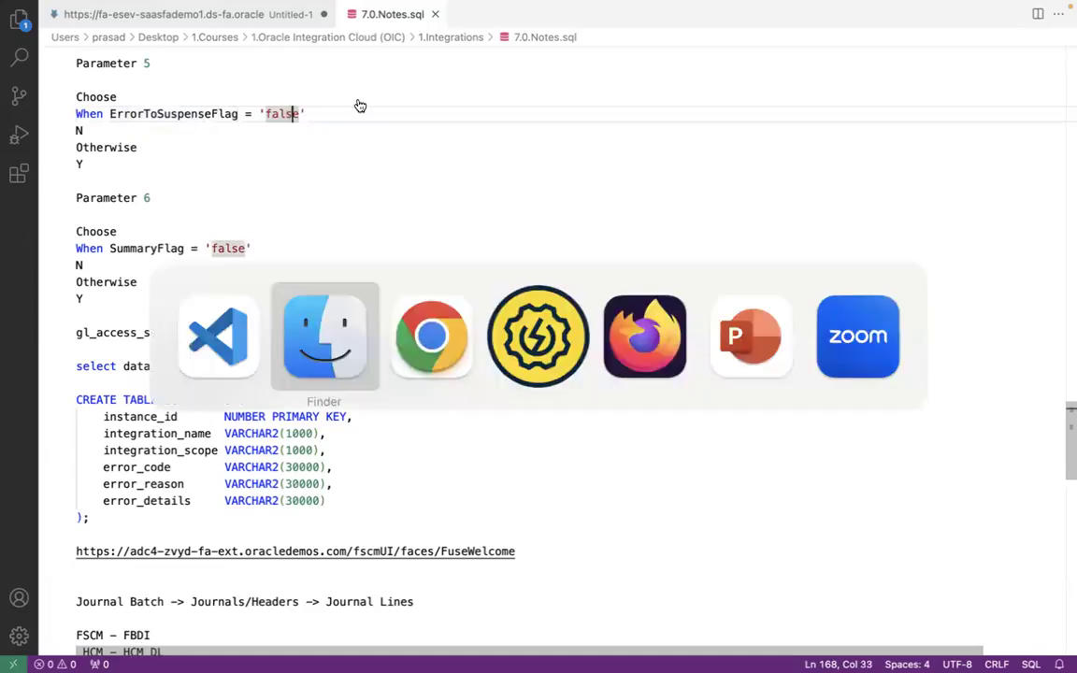
key(super+Tab)
key(super+Tab)
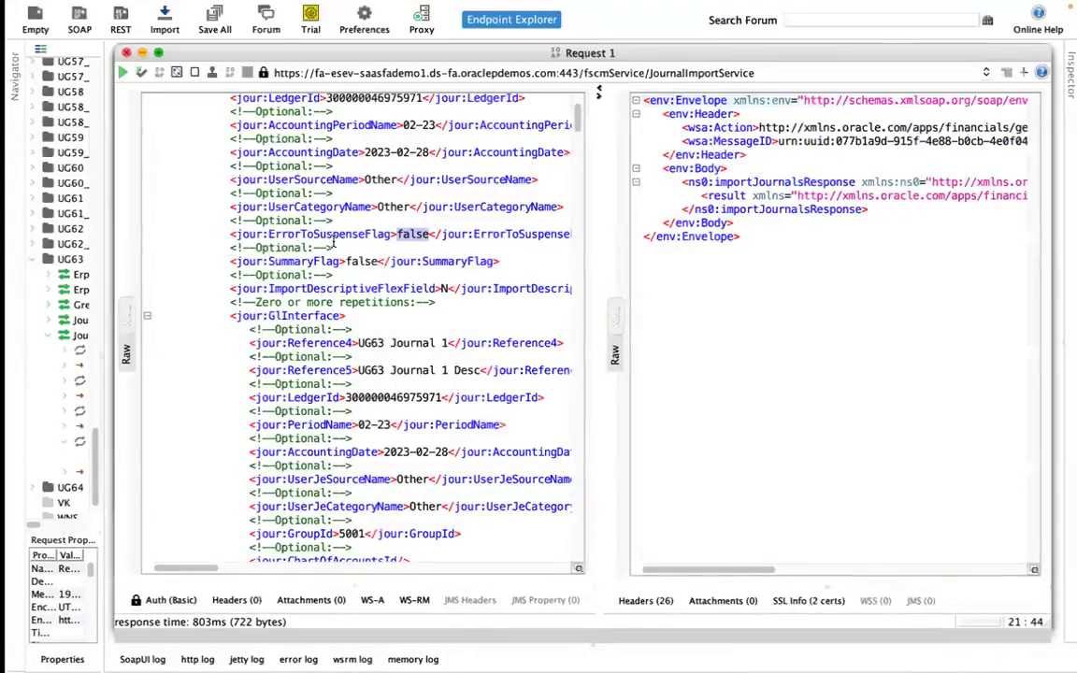
click(382, 234)
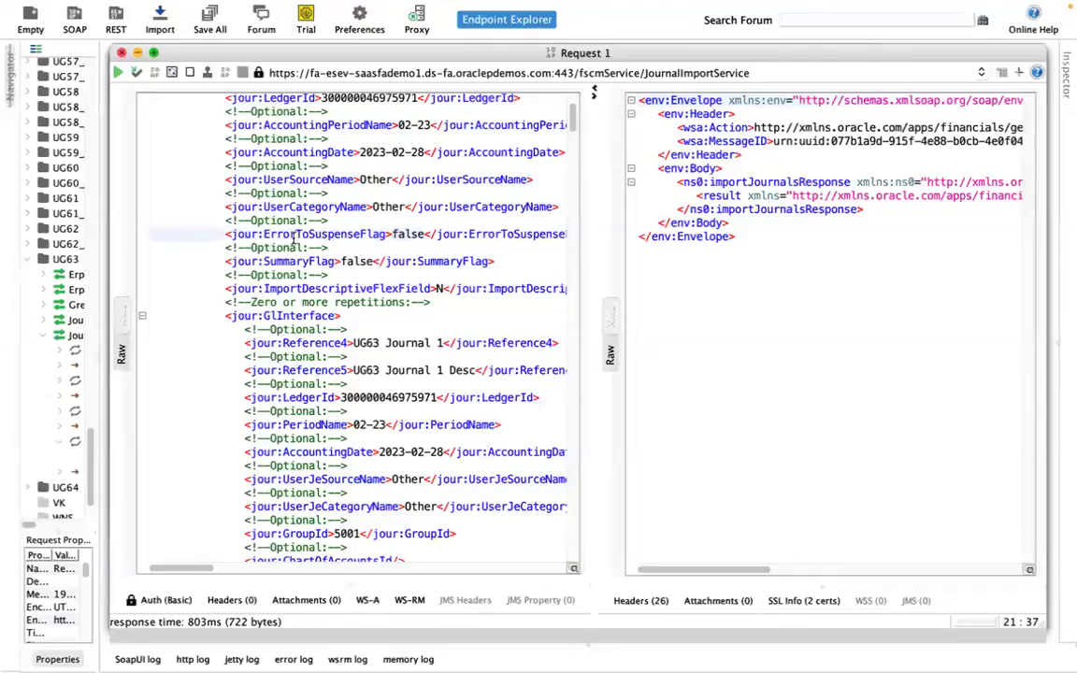
key(super+Tab)
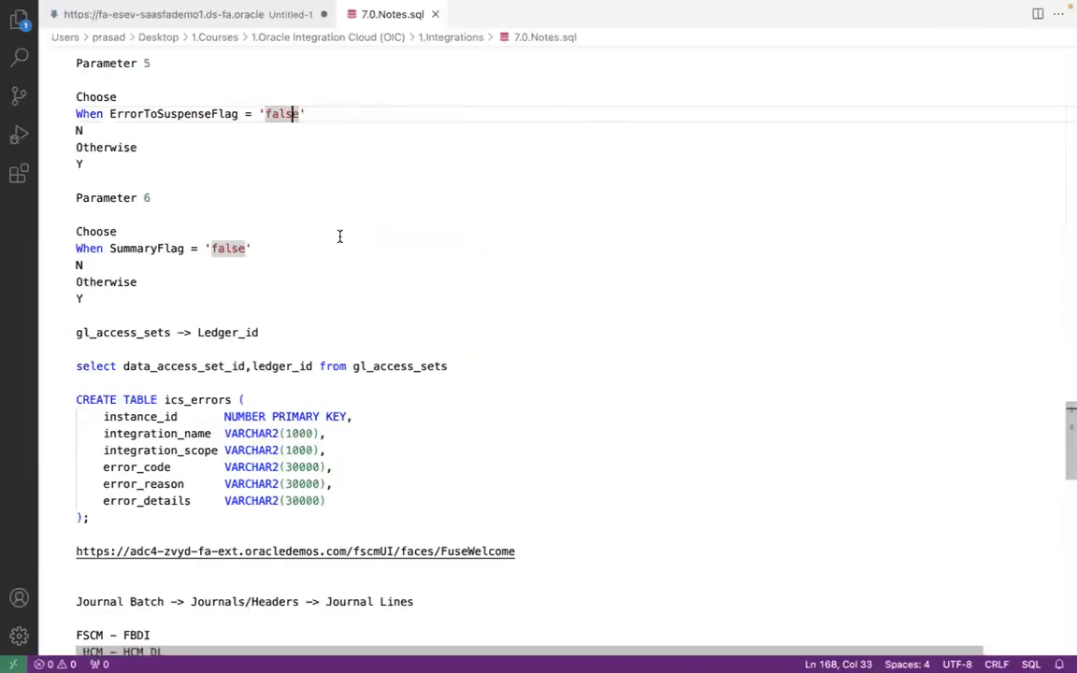
click(88, 133)
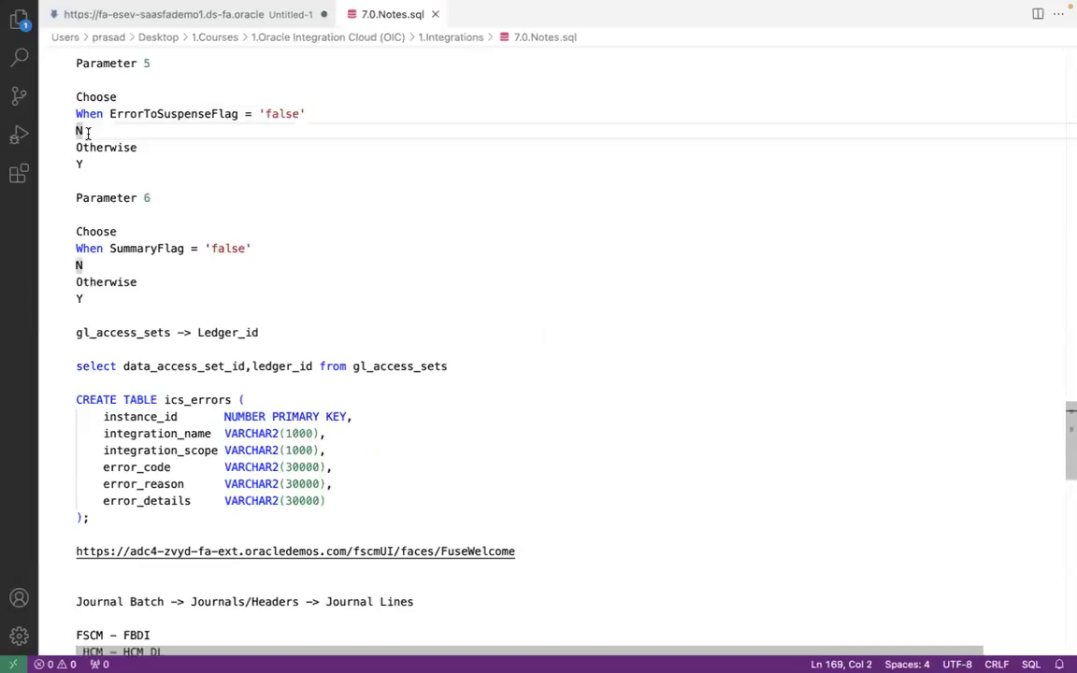
key(shift+Left)
Review Parameter 5: N when the flag is false, otherwise Y
click(156, 61)
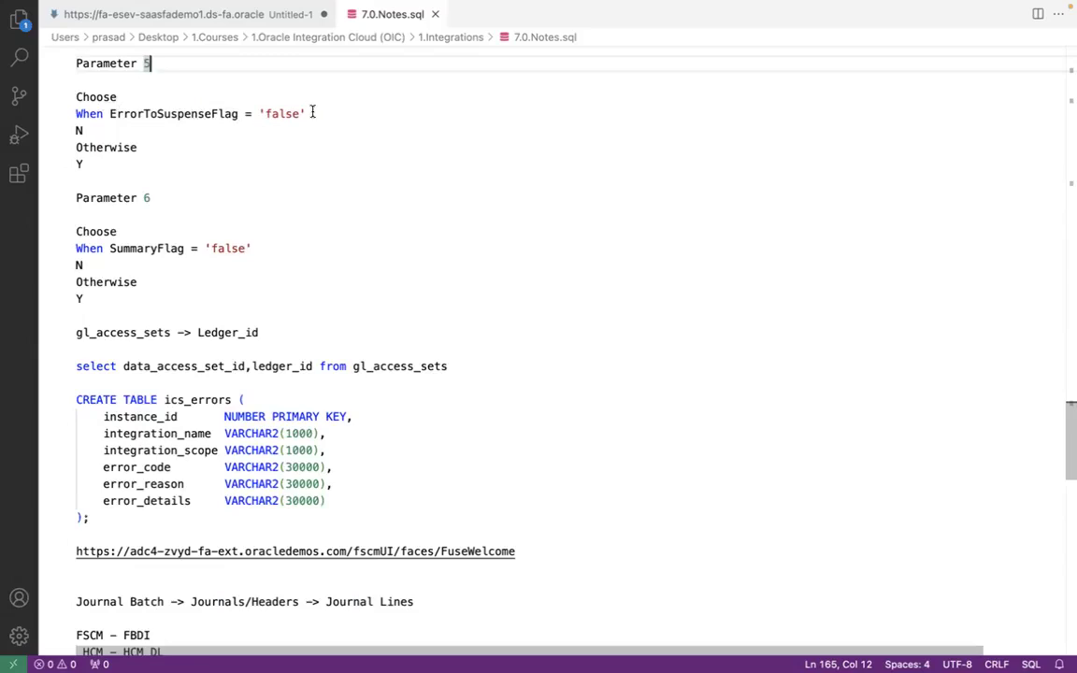
click(83, 130)
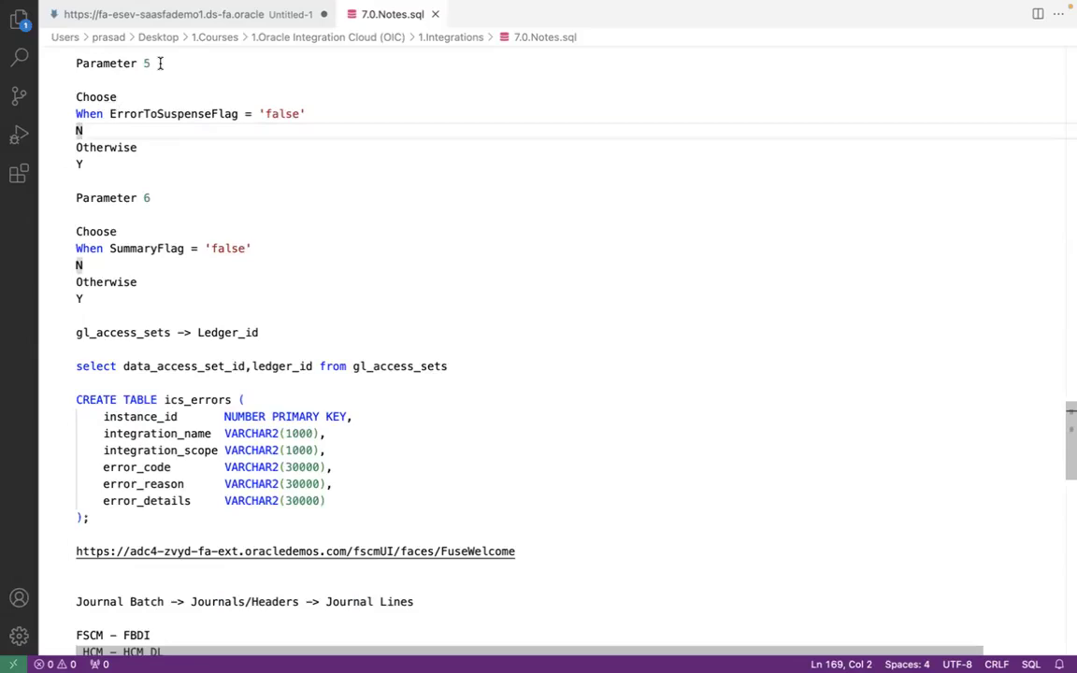
click(138, 146)
click(103, 160)
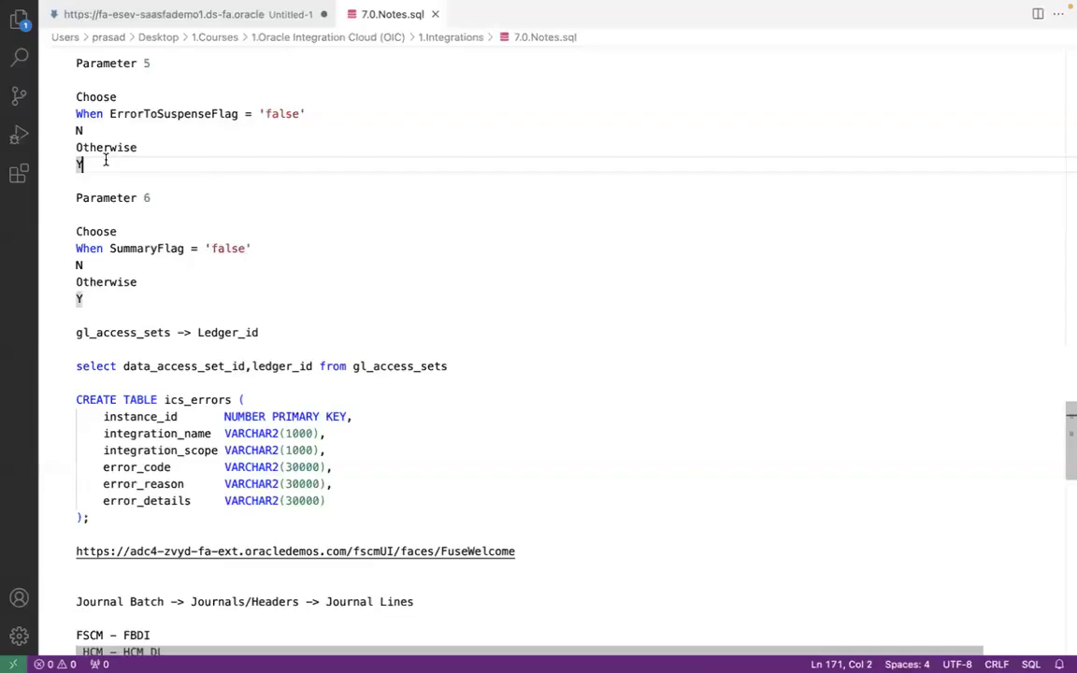
click(138, 148)
click(108, 160)
Switch through Monitor Processes back to the Oracle Integration mapping page
key(ctrl+Right)
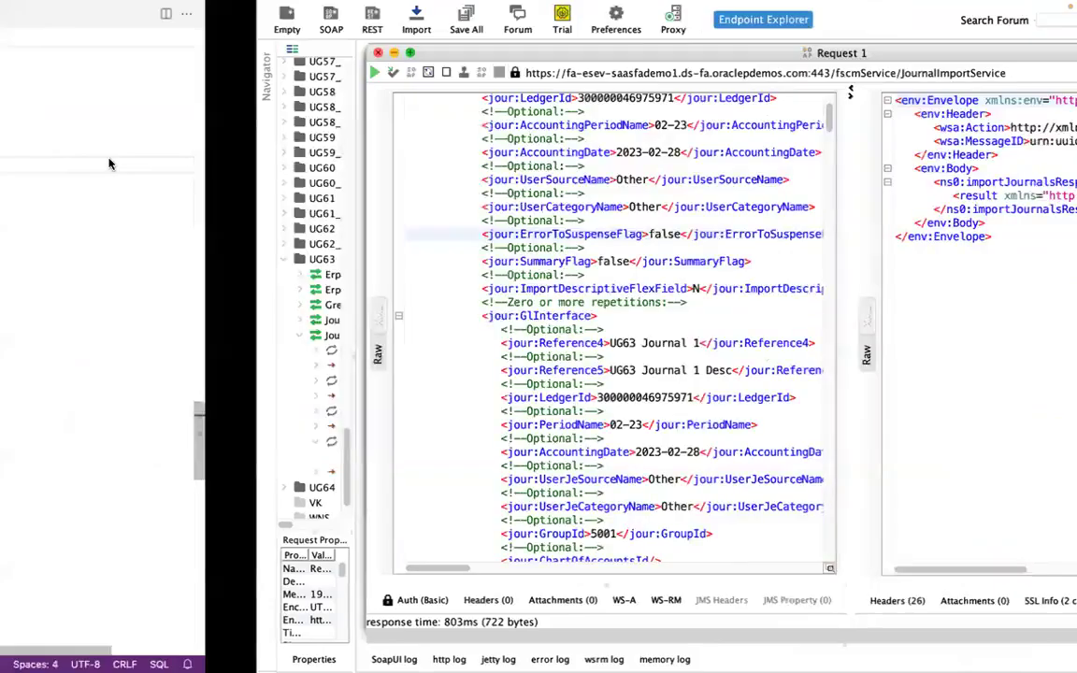
key(ctrl+Left)
key(super+Tab)
key(super+Tab)
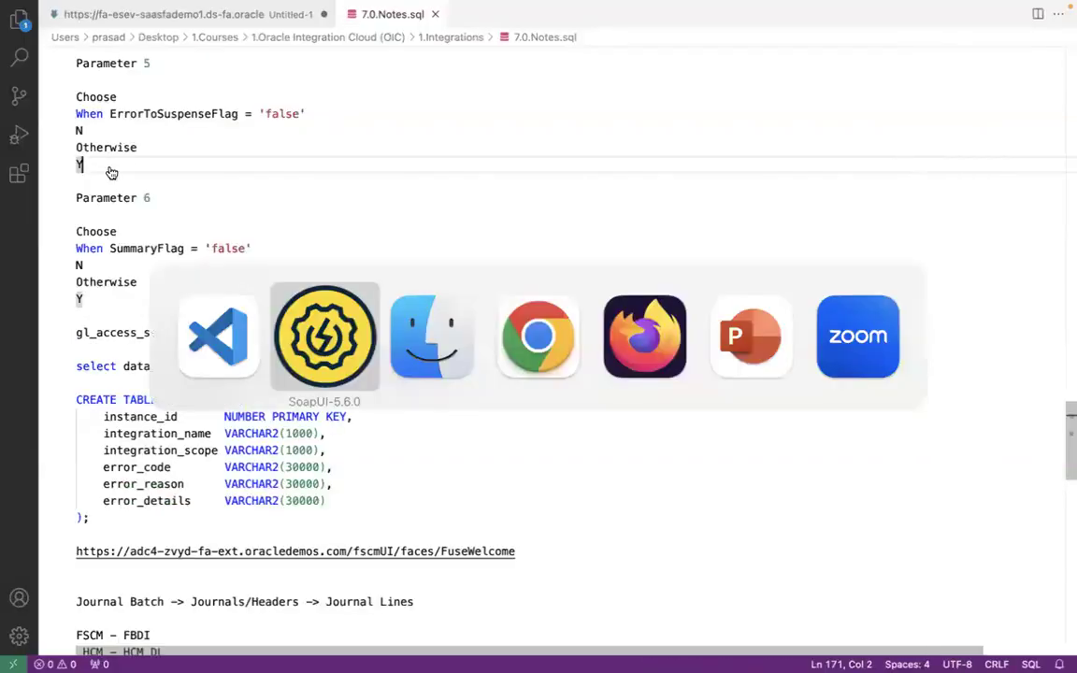
key(super+Tab)
key(super+Tab)
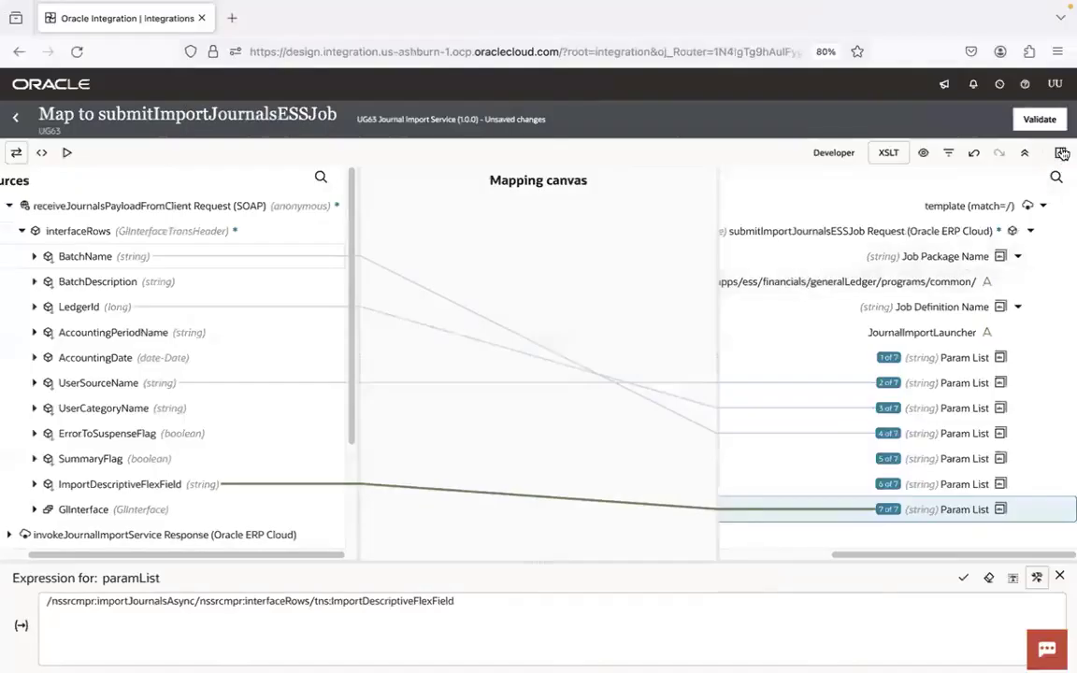
Show the mapping components with XSLT mode on and list the XSL flow-control constructors
click(1062, 153)
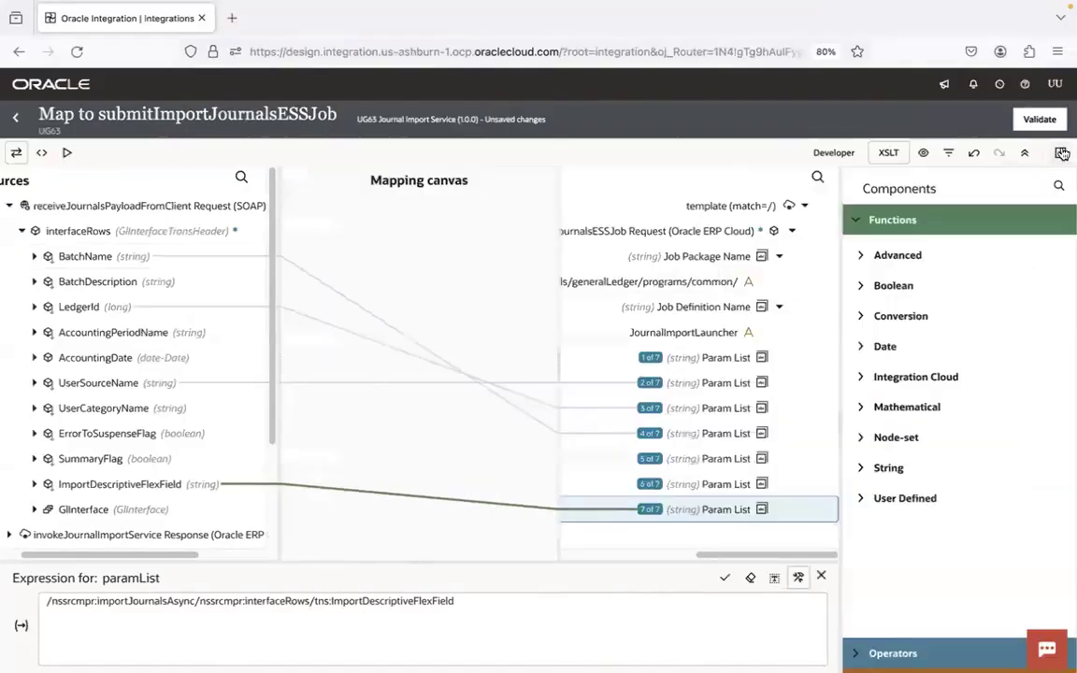
click(872, 220)
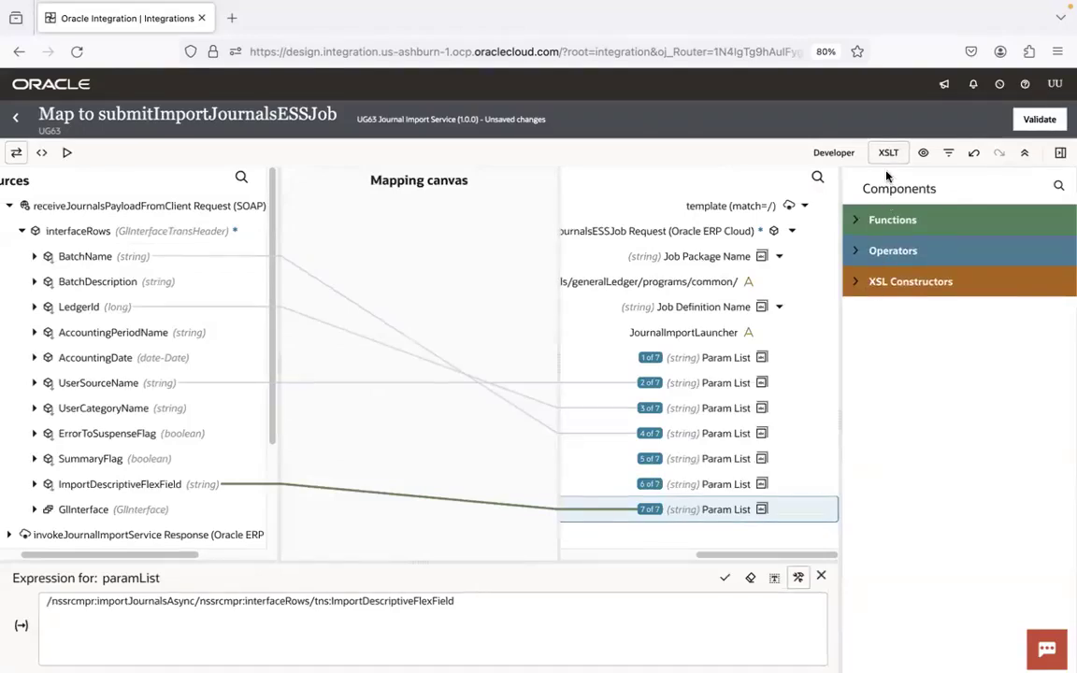
click(888, 155)
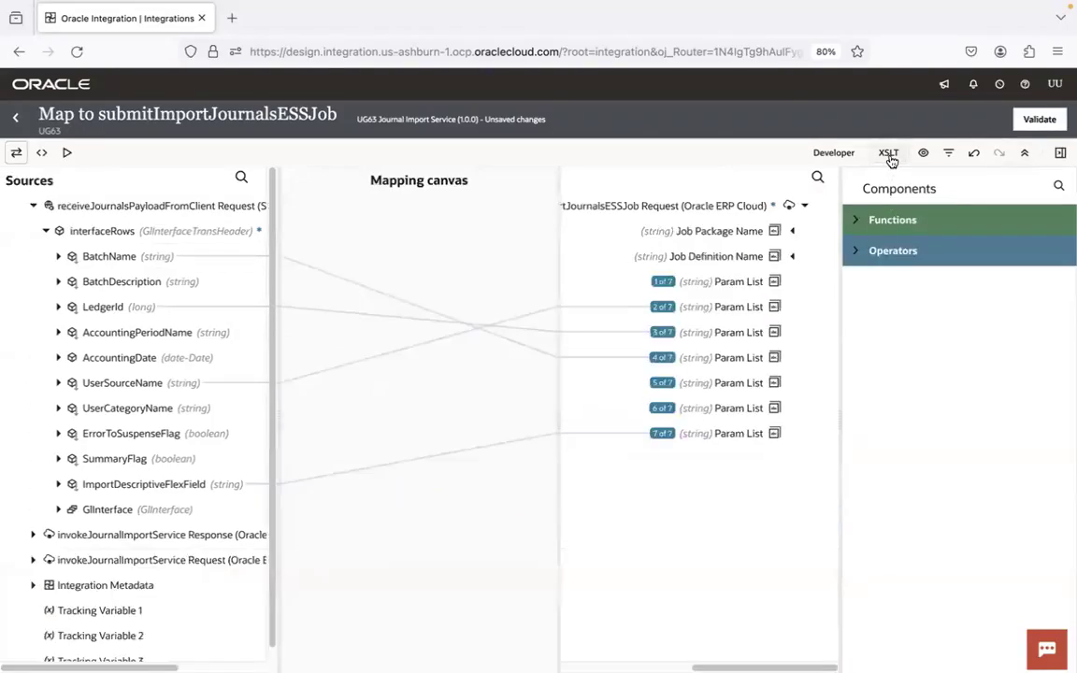
click(889, 156)
click(858, 284)
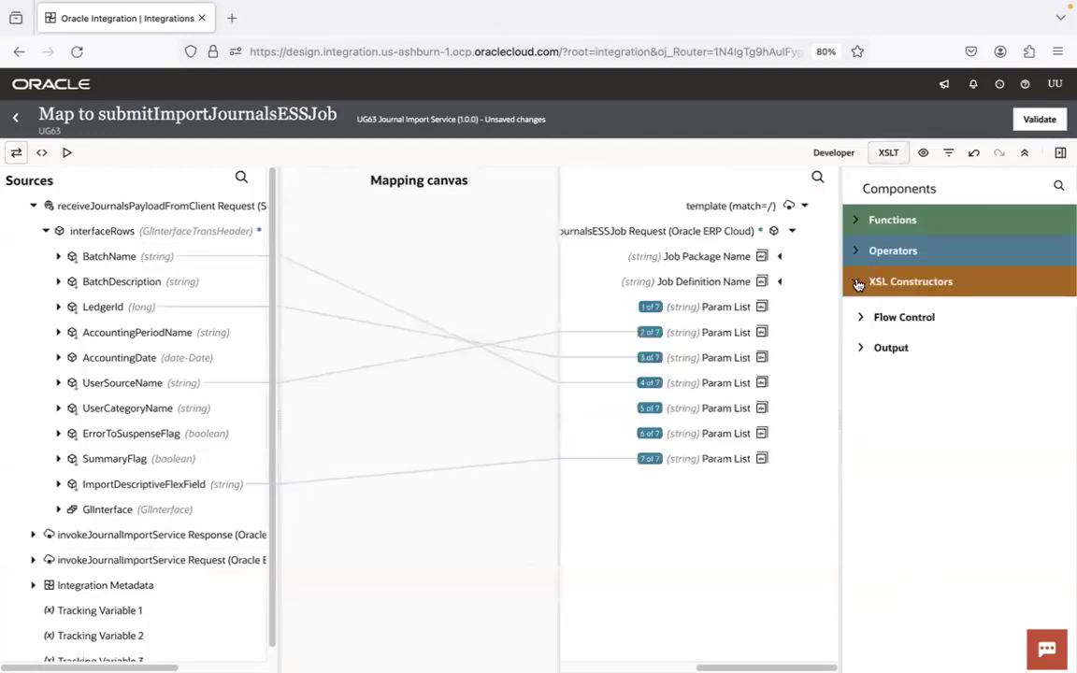
click(862, 317)
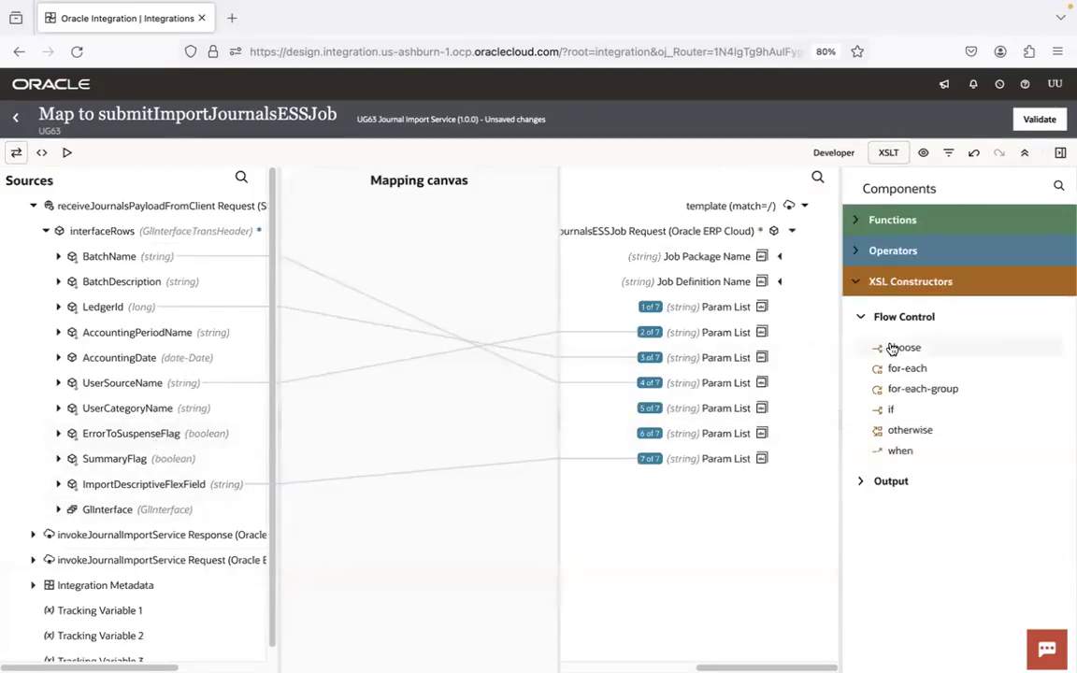
Place a choose on Param List 5 of 7 and add an otherwise branch
drag(893, 350, 770, 411)
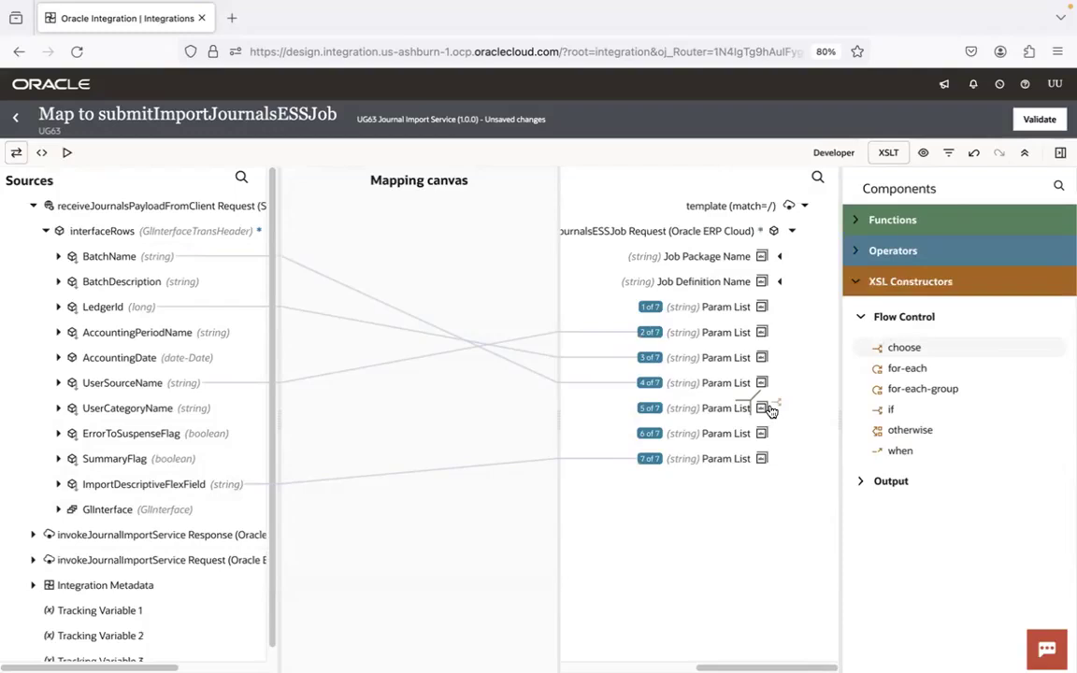
drag(771, 411, 768, 409)
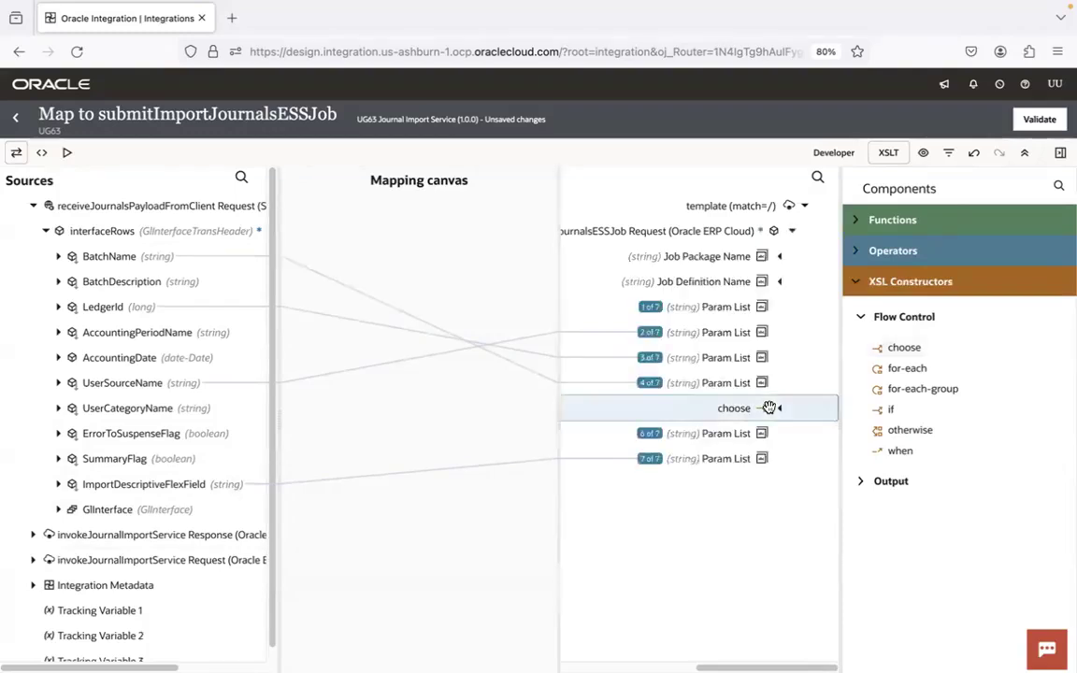
click(778, 410)
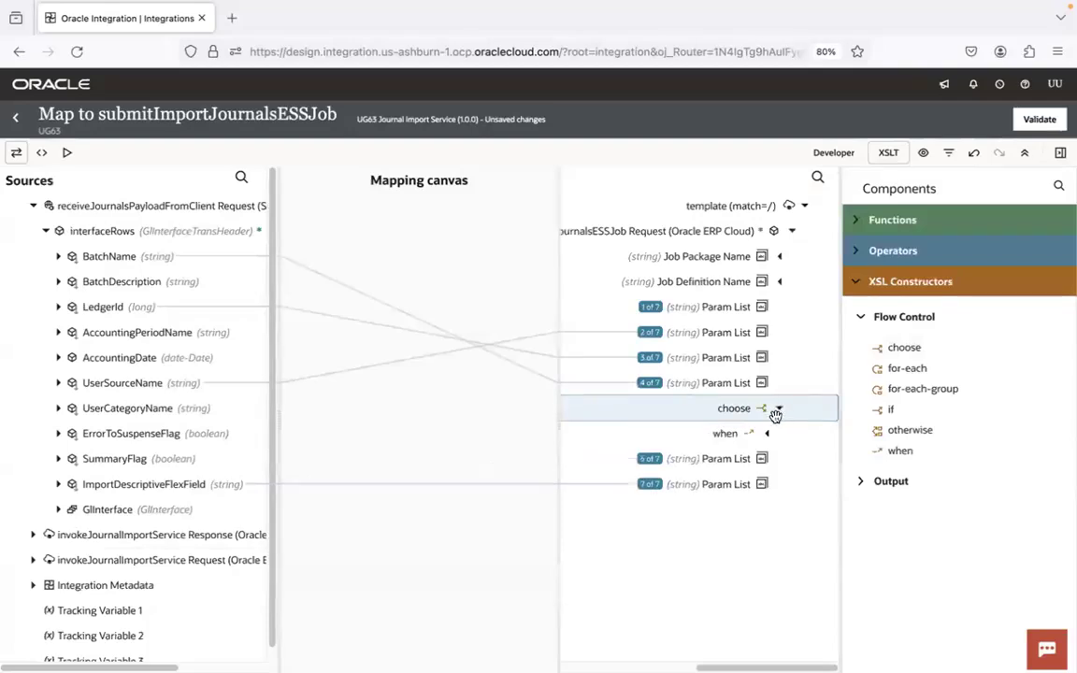
click(766, 432)
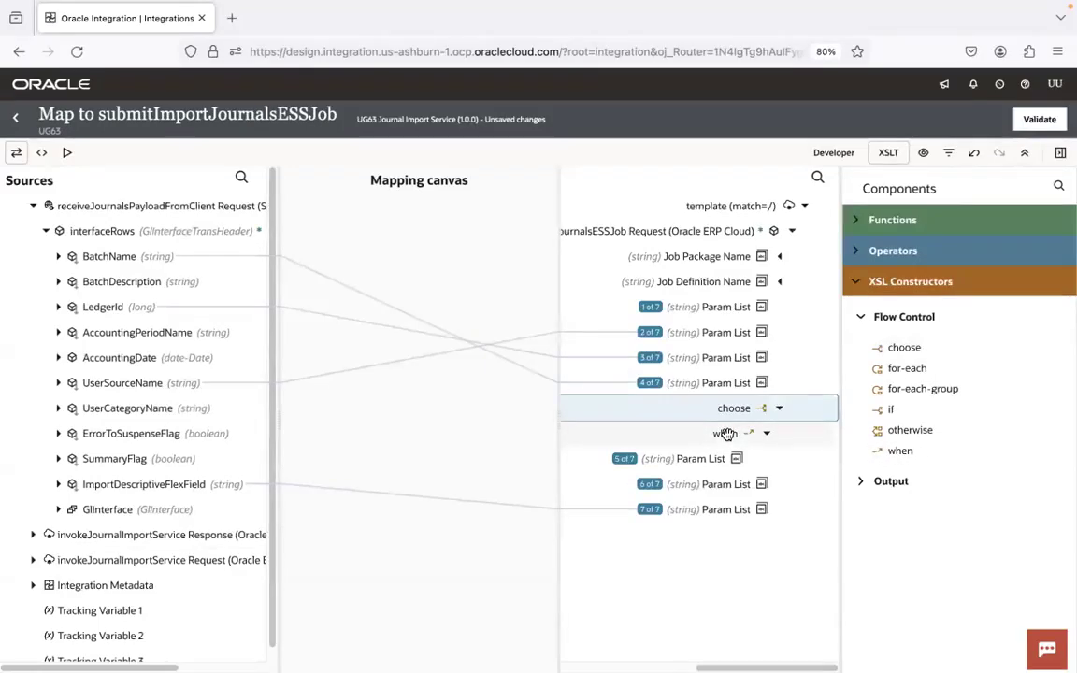
click(727, 434)
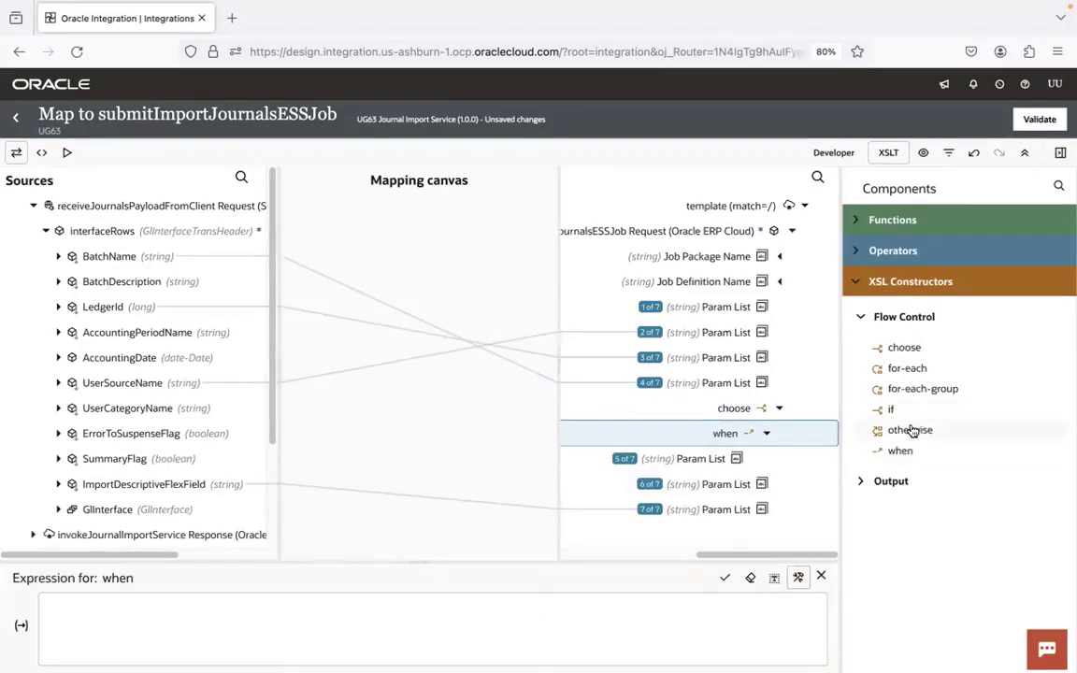
drag(912, 432, 727, 433)
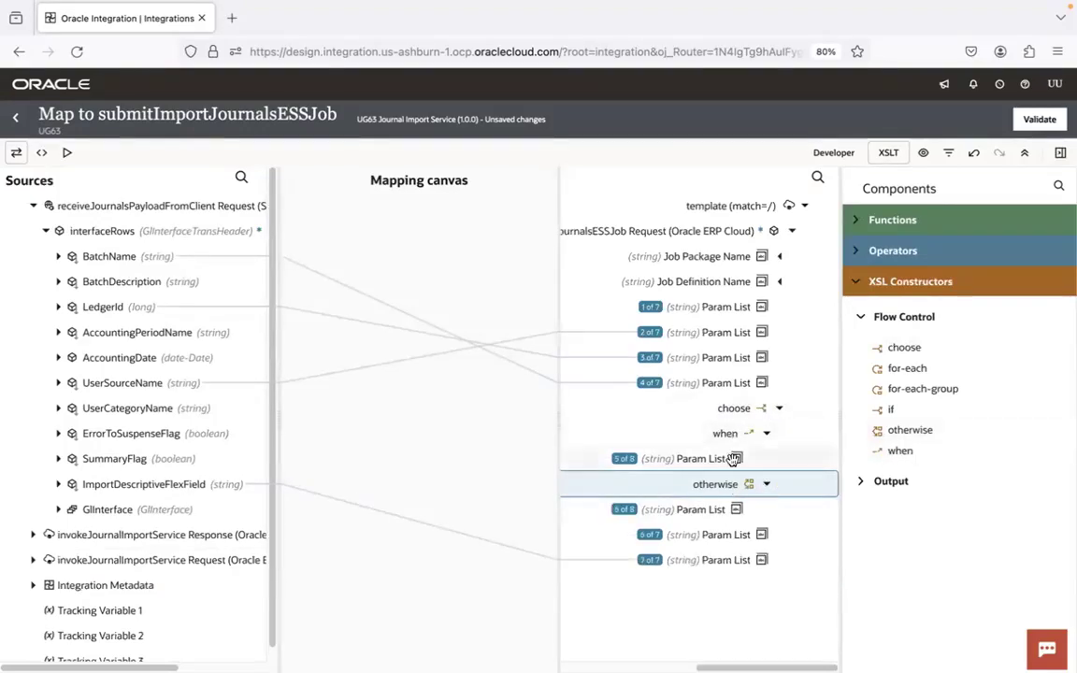
Set the when condition to ErrorToSuspenseFlag = "false"
click(731, 435)
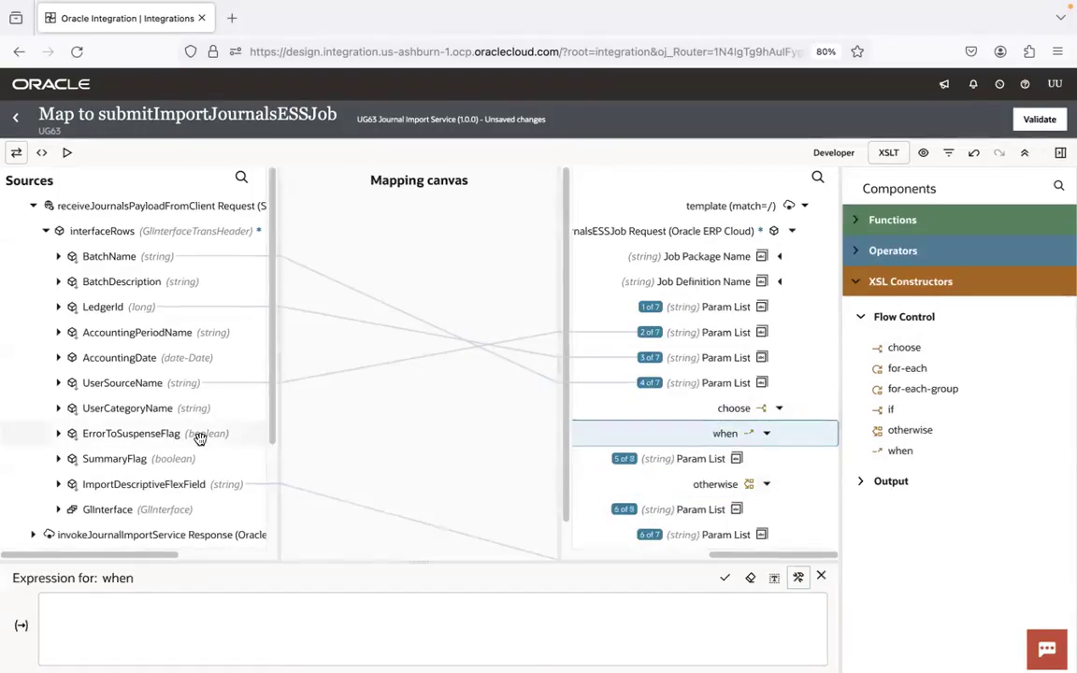
drag(175, 436, 181, 469)
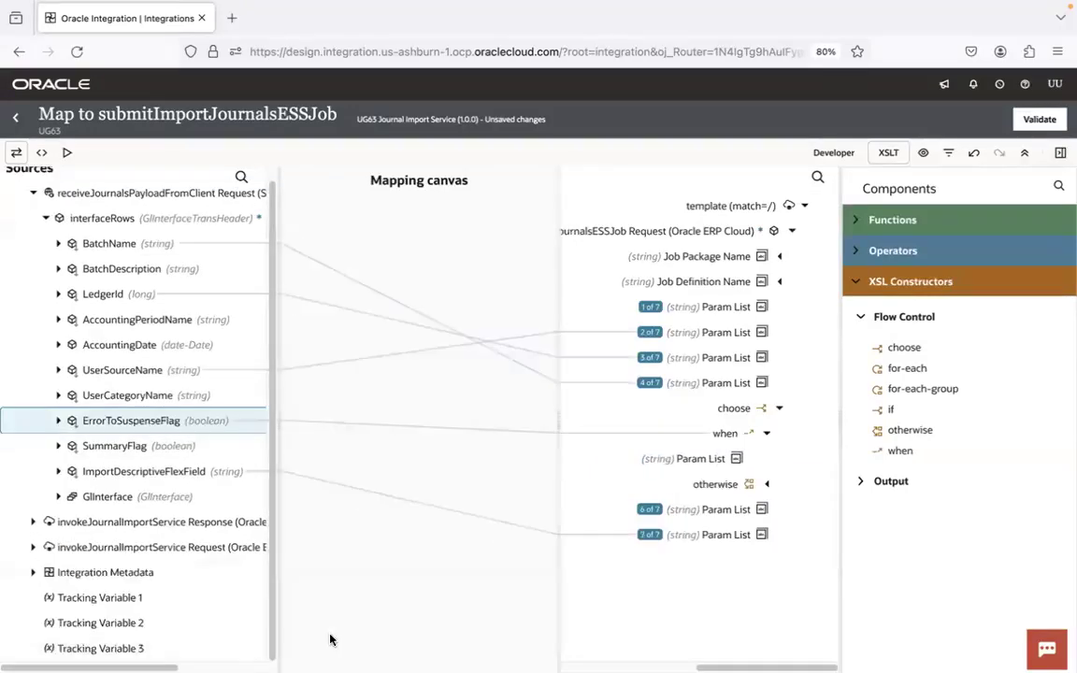
click(730, 435)
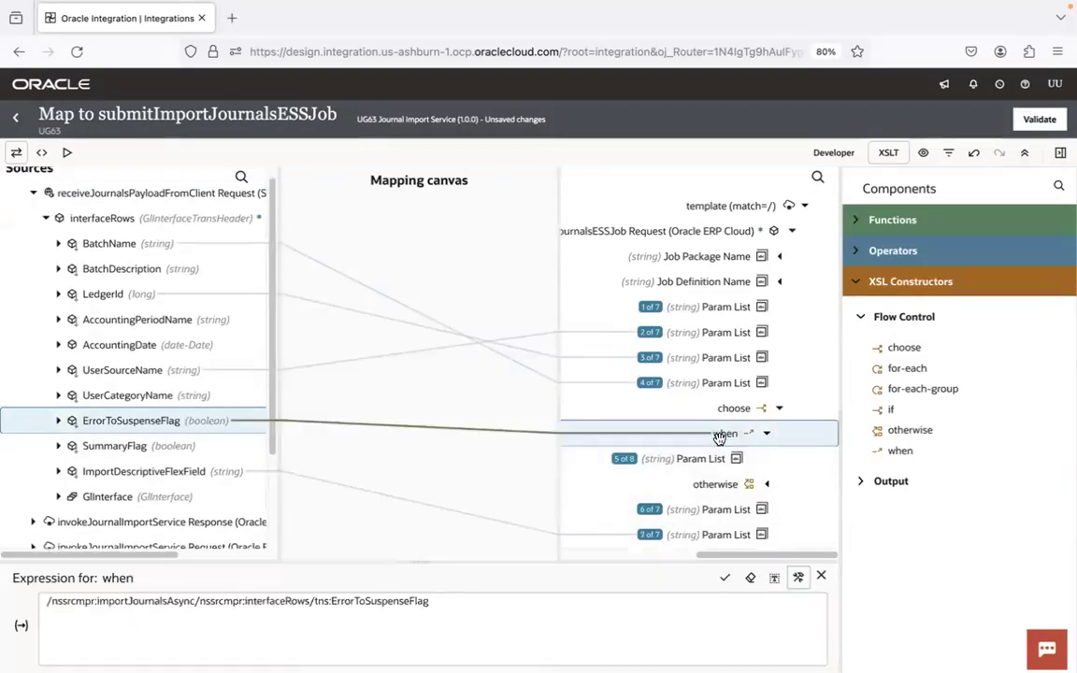
click(476, 610)
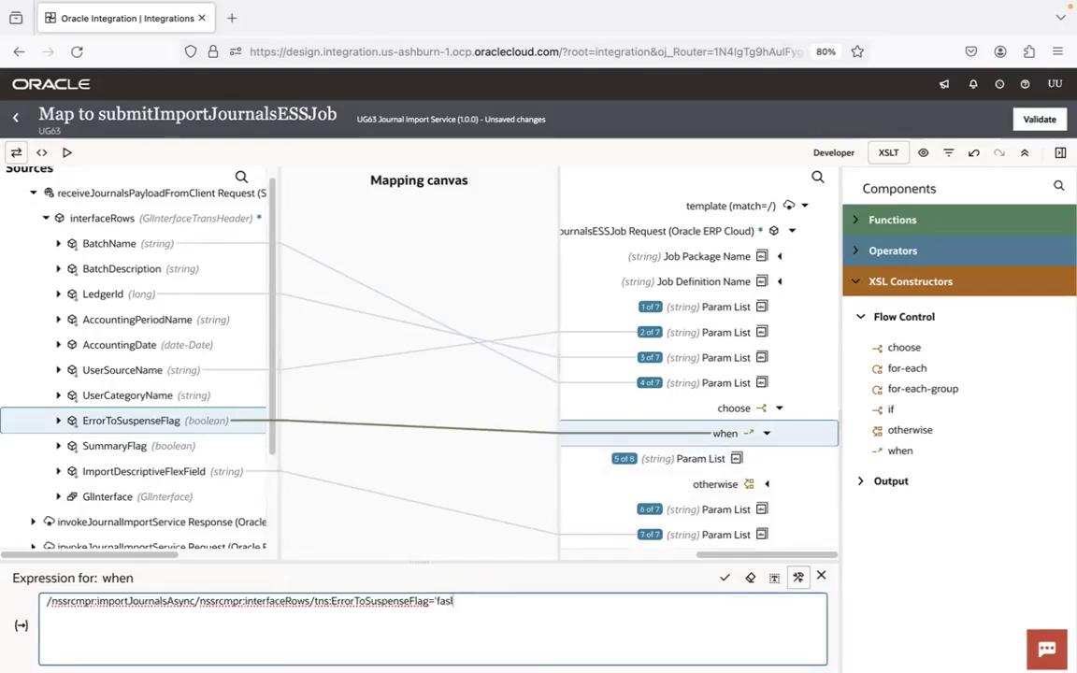
click(728, 580)
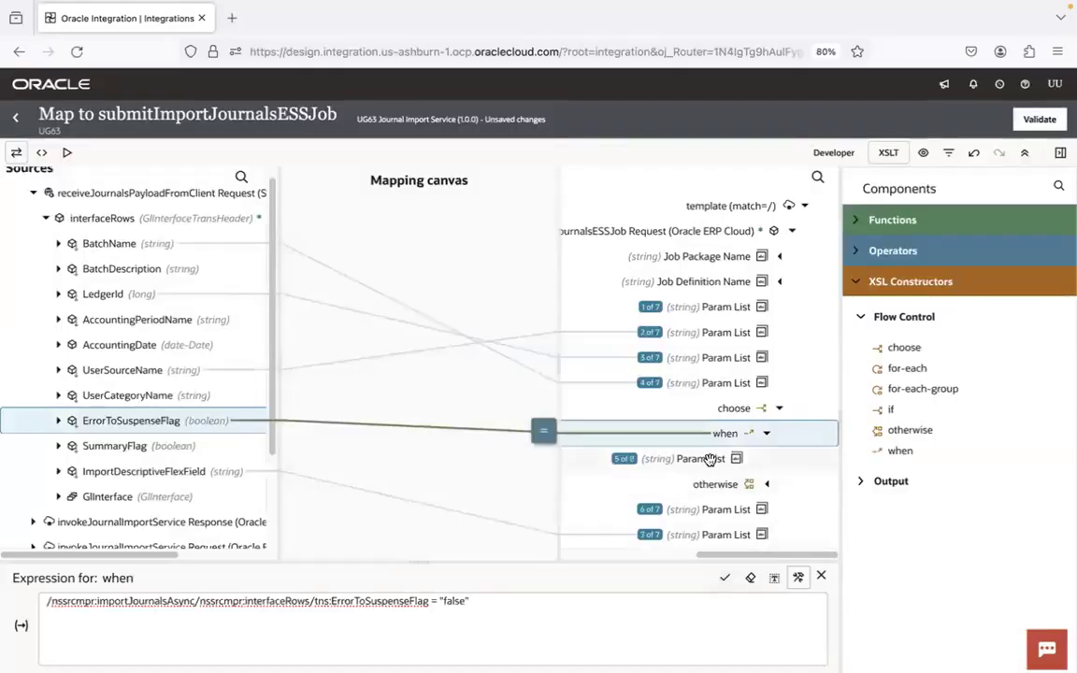
Give the Param List inside the when branch the literal value N
click(709, 459)
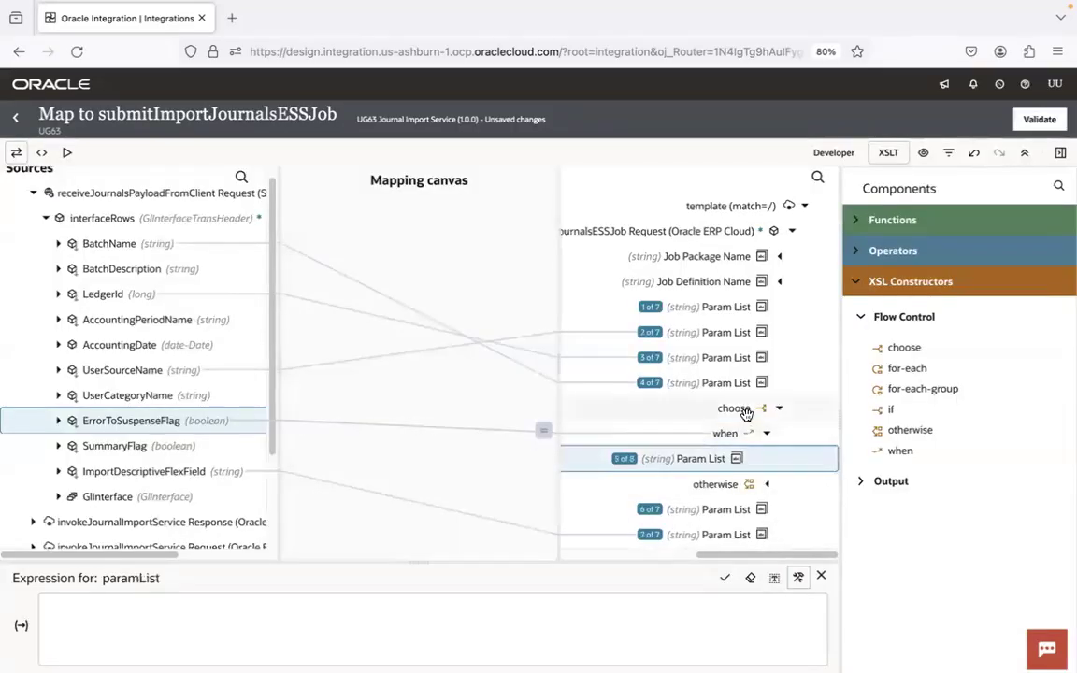
click(772, 580)
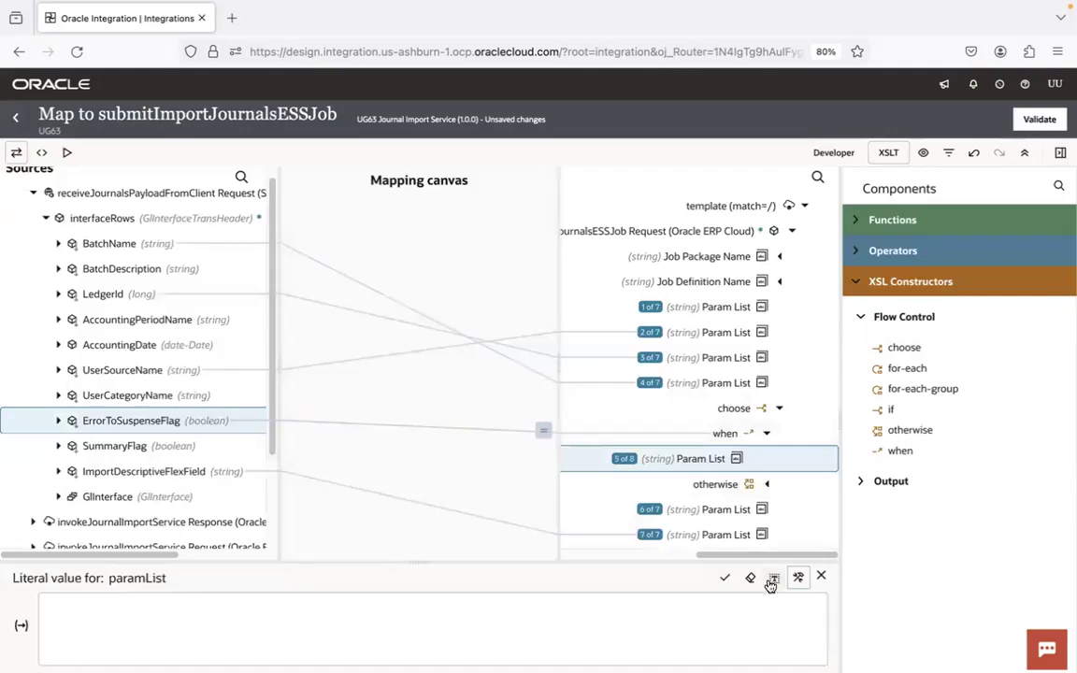
click(566, 628)
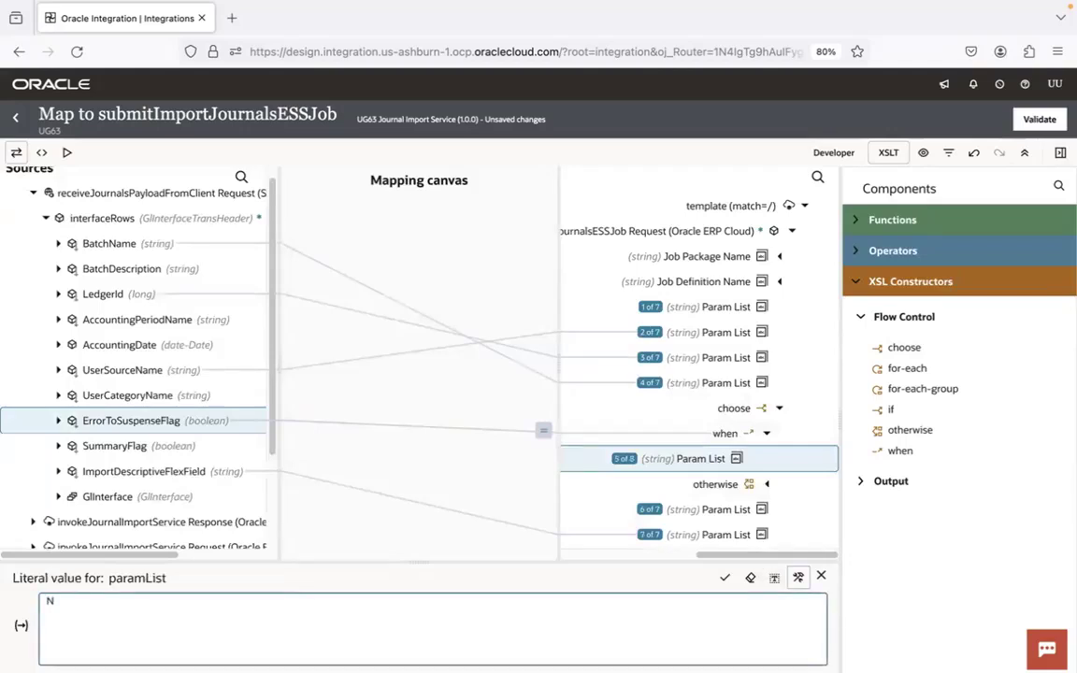
click(726, 583)
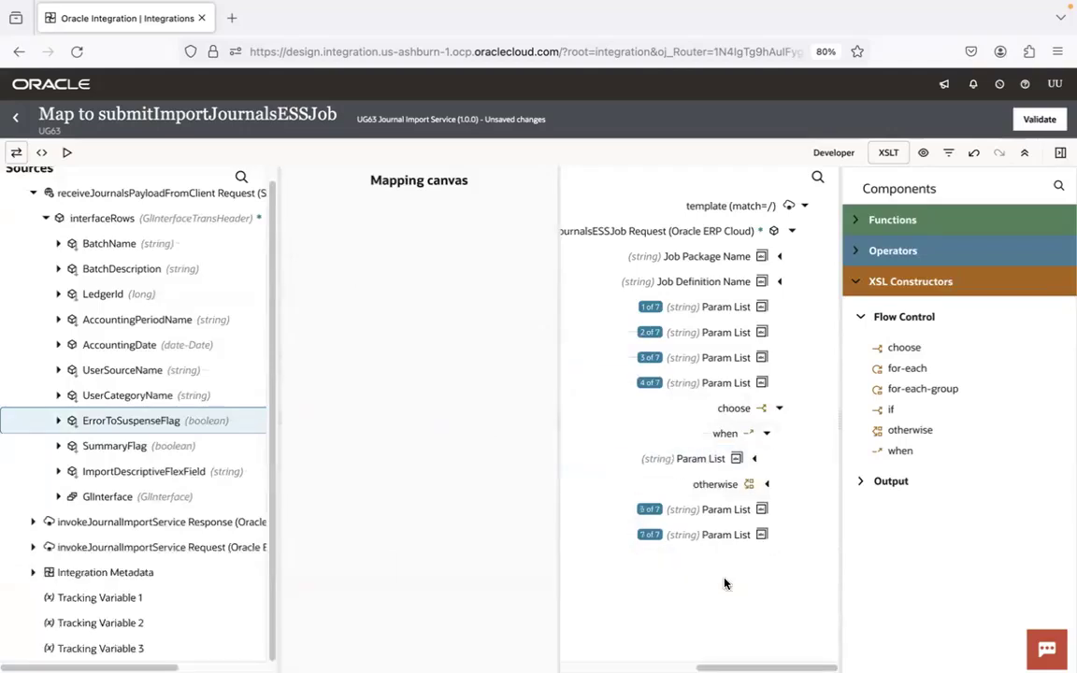
Assign the literal value Y to the next Param List
click(750, 529)
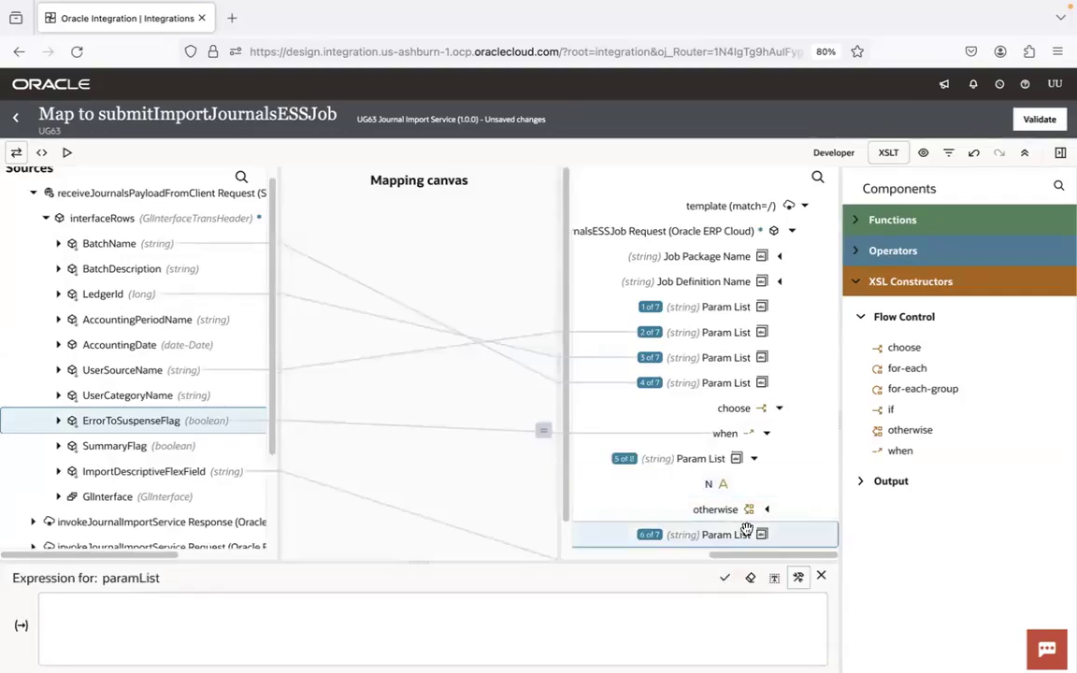
click(774, 578)
click(640, 627)
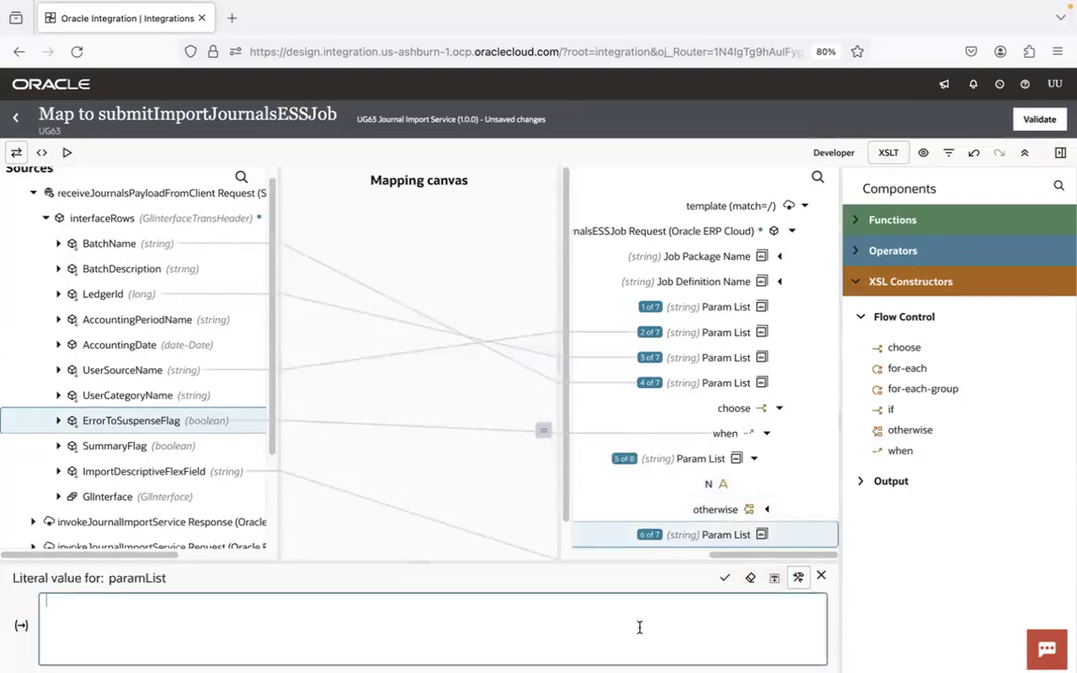
click(724, 578)
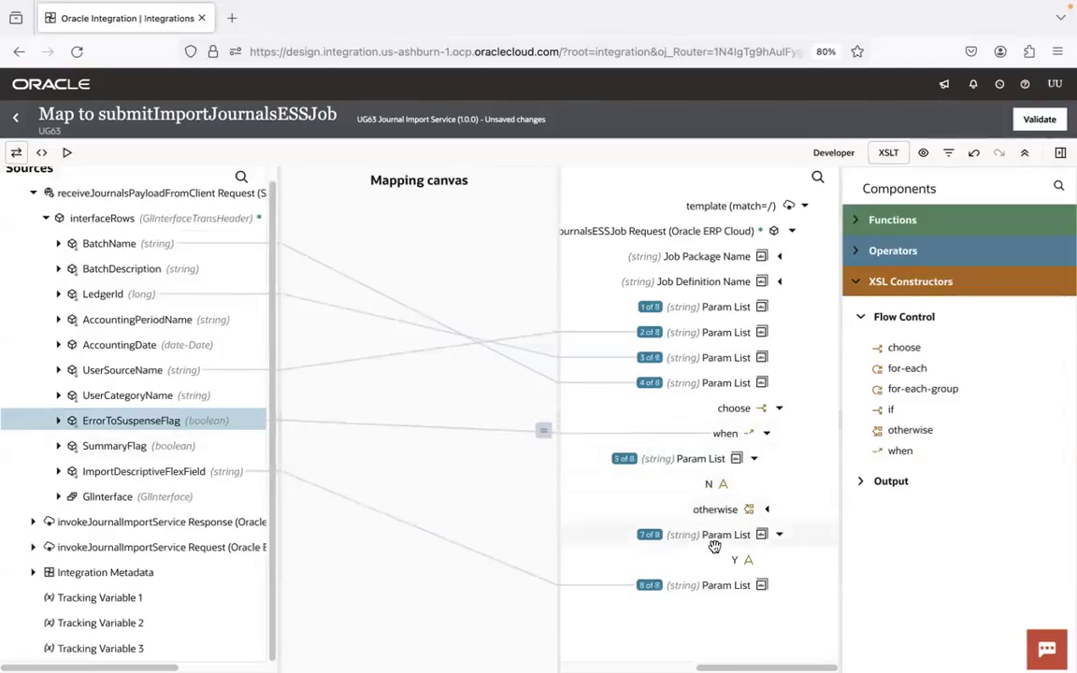
Inspect the Param List holding Y and remove that misplaced Y literal
click(782, 408)
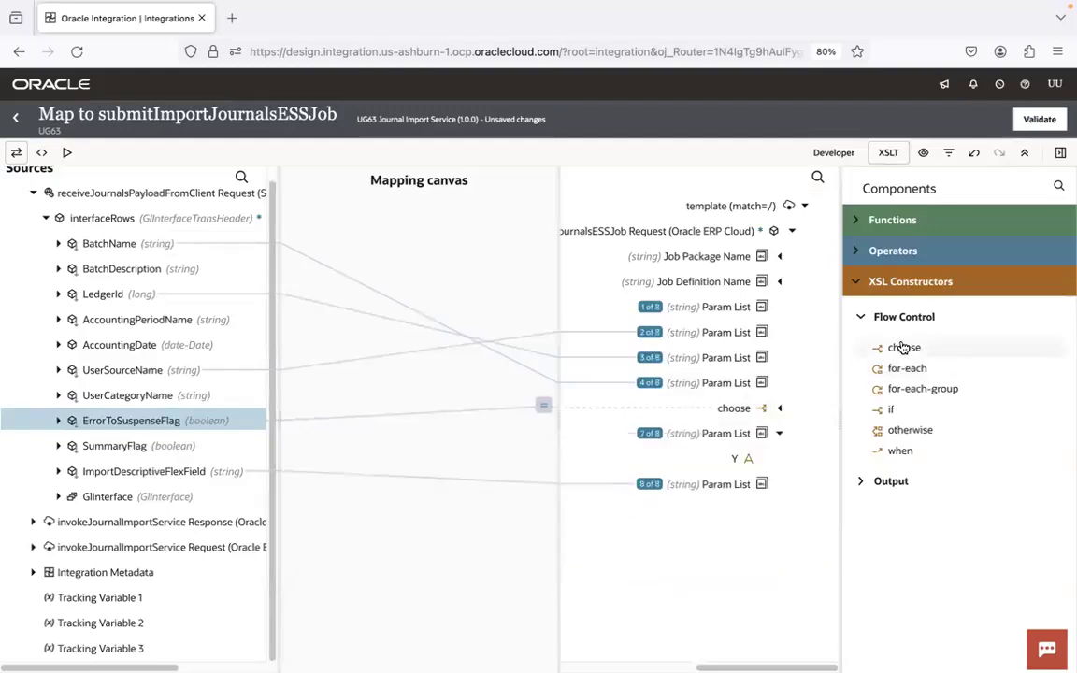
click(780, 434)
click(781, 435)
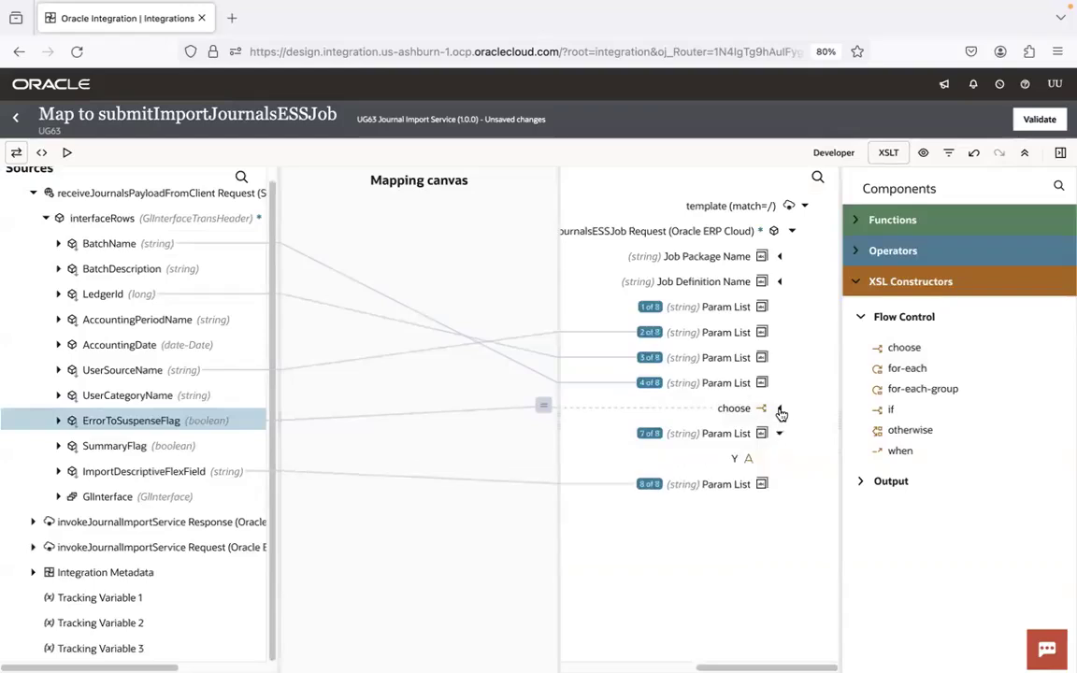
click(780, 410)
click(767, 510)
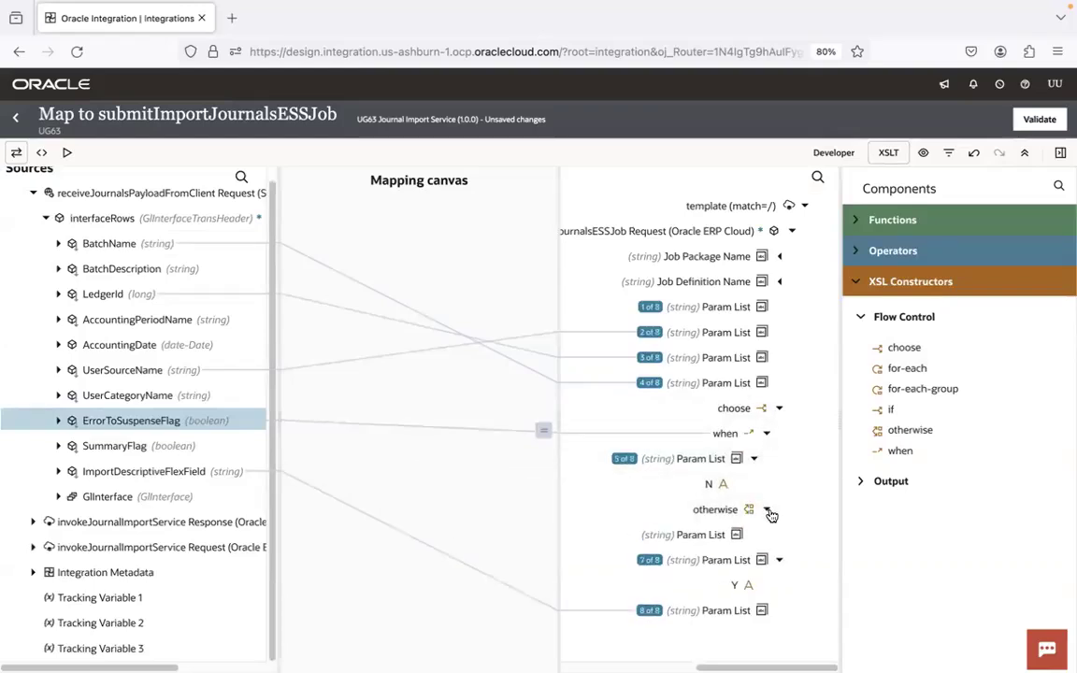
click(744, 560)
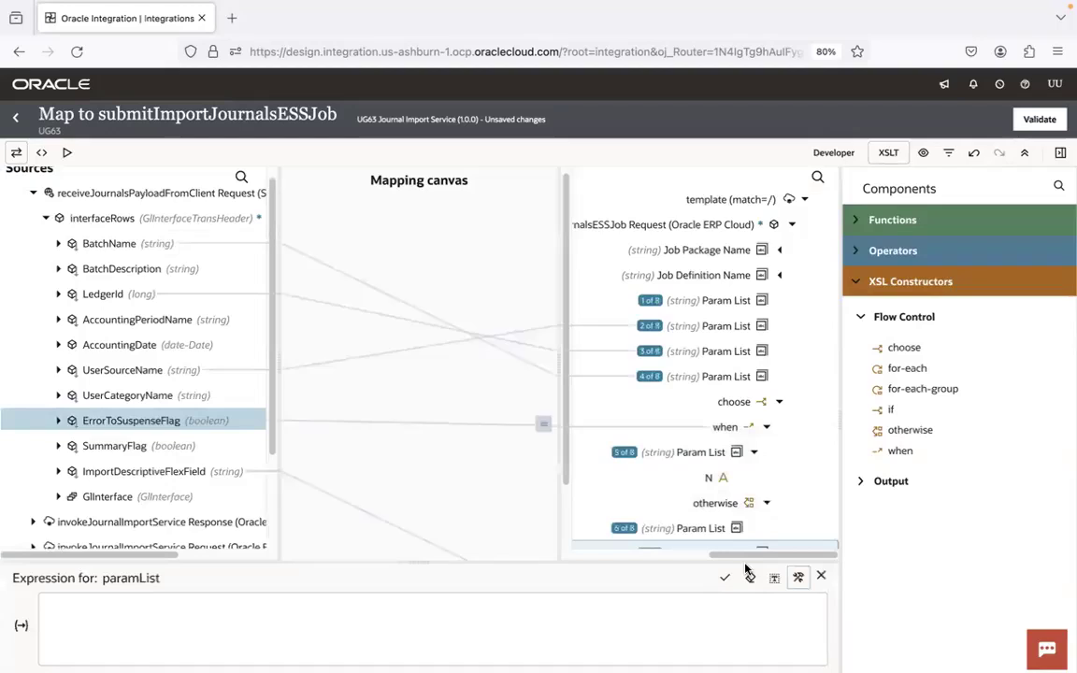
click(821, 576)
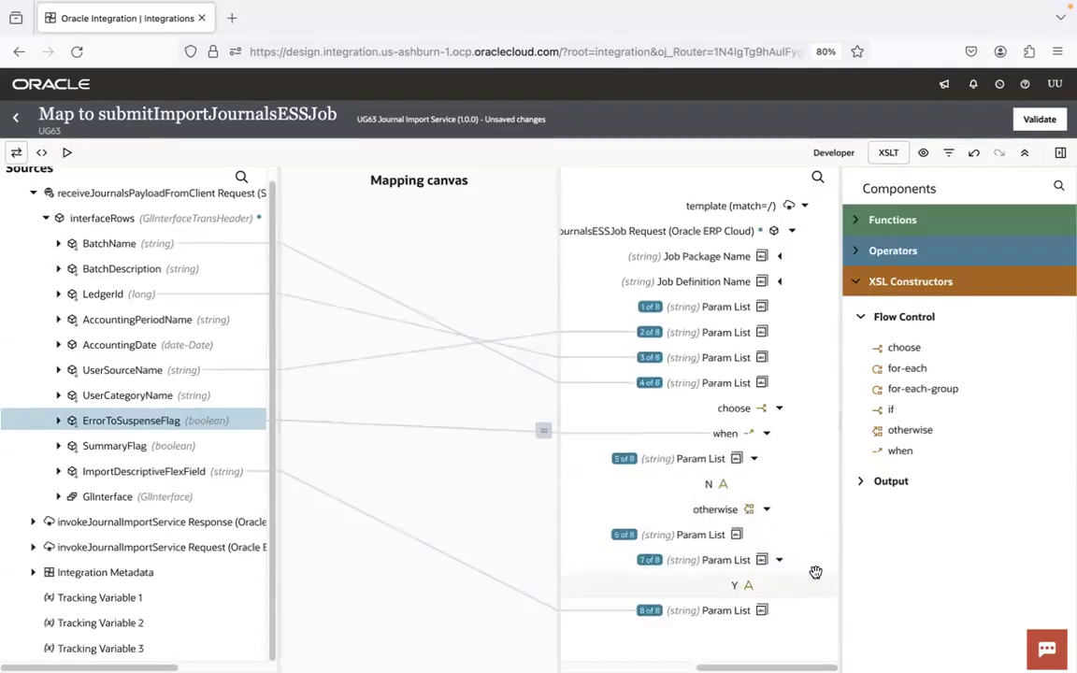
click(741, 561)
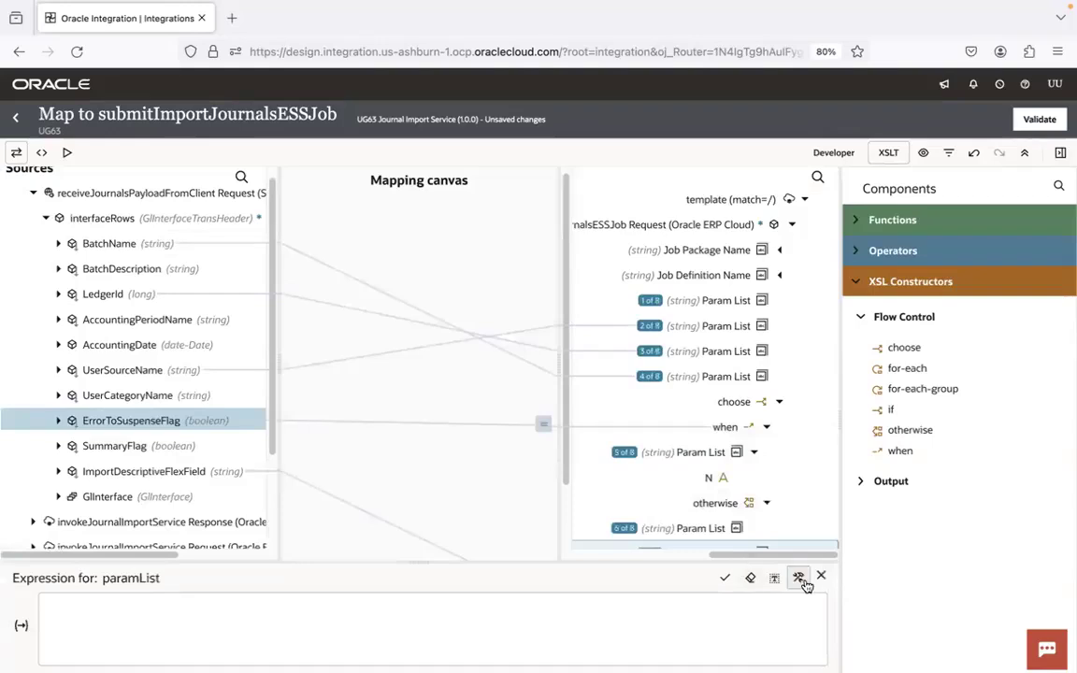
click(821, 576)
click(732, 588)
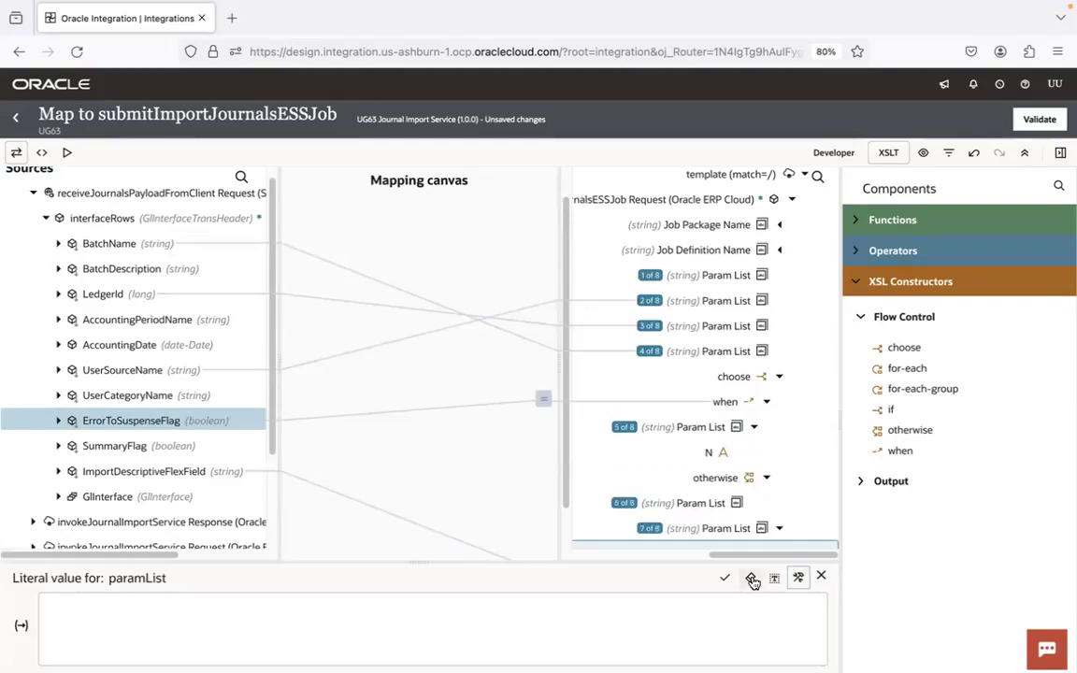
click(722, 578)
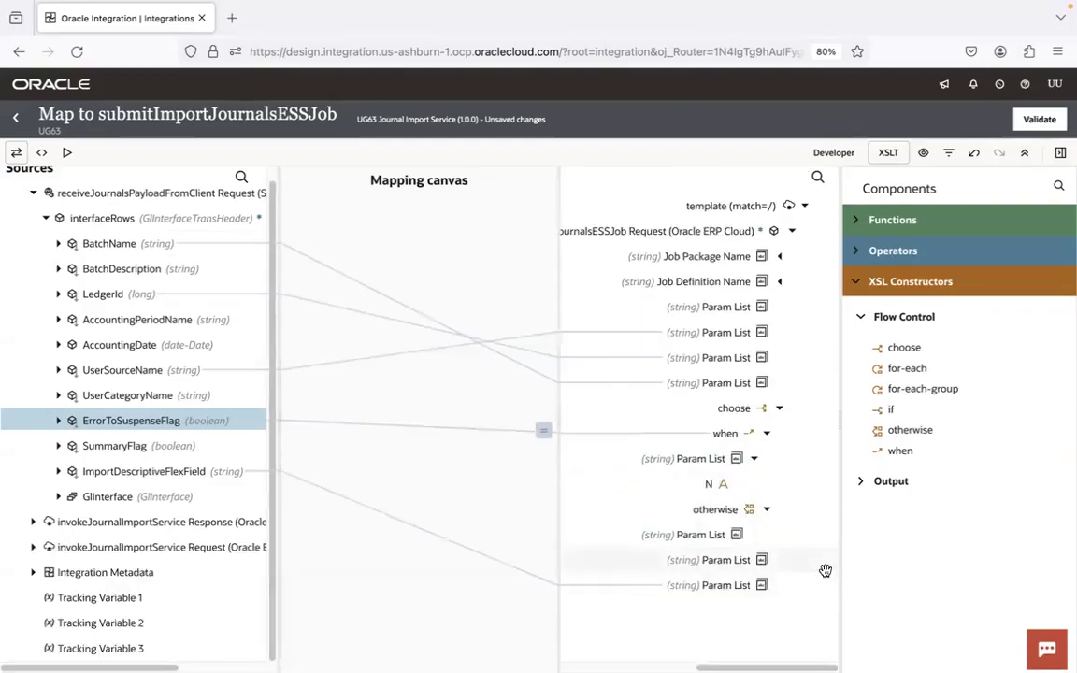
Give the Param List under the otherwise branch the literal Y and verify it
click(718, 534)
click(773, 580)
click(689, 620)
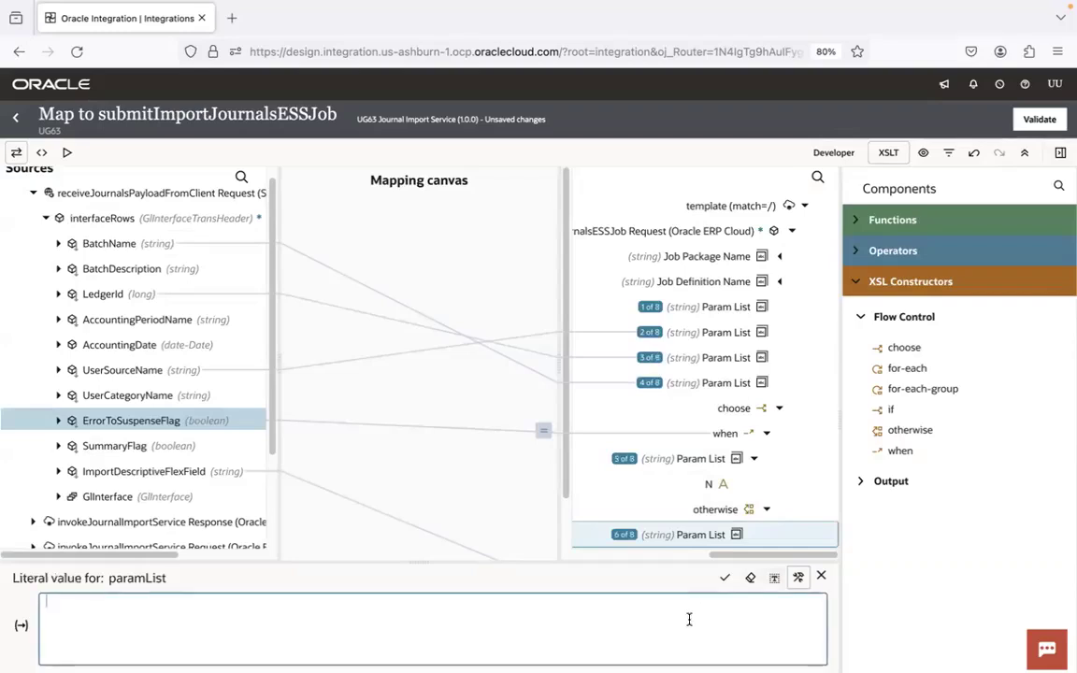
click(725, 578)
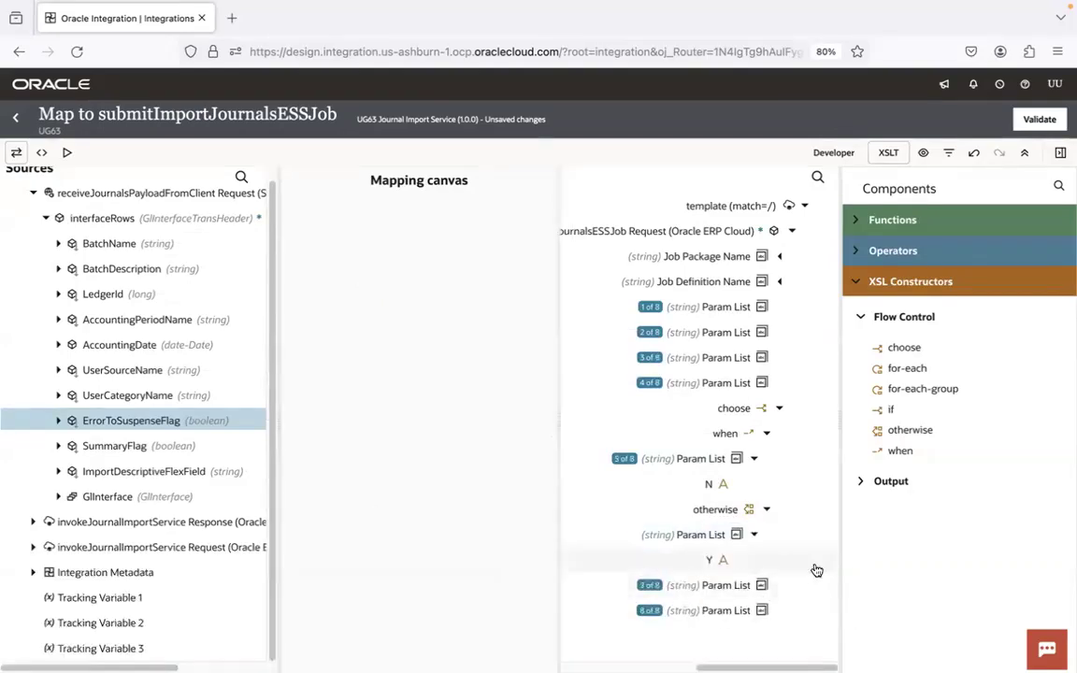
click(816, 564)
click(822, 576)
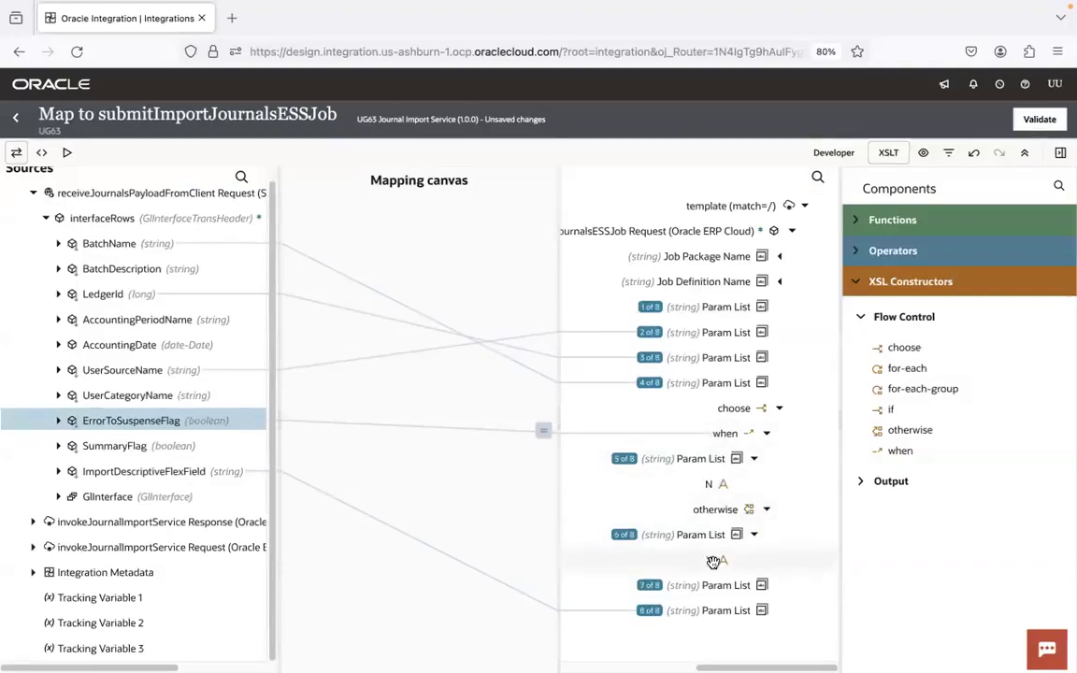
click(779, 410)
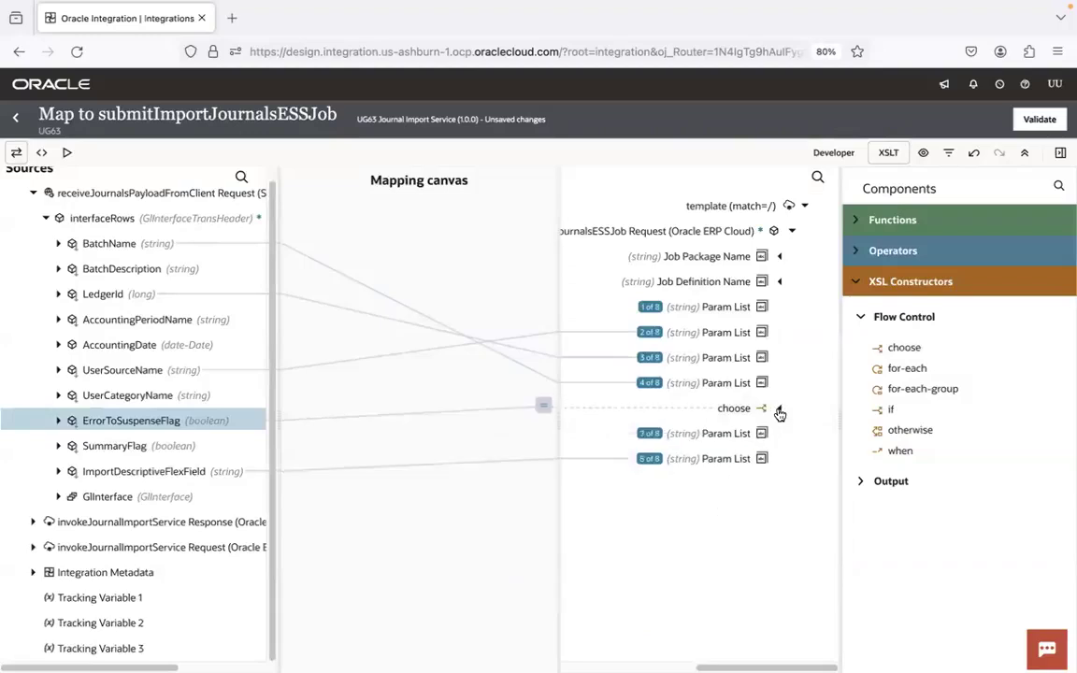
Add a second choose block with an otherwise branch and a SummaryFlag = 'false' when condition
drag(898, 348, 765, 433)
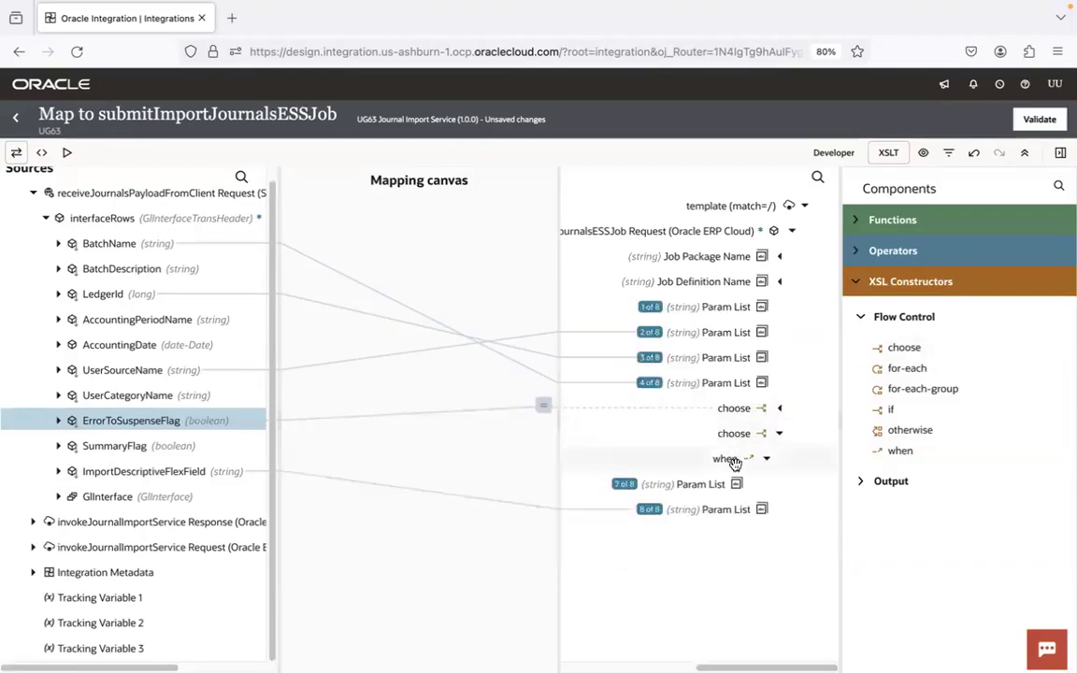
drag(901, 433, 762, 484)
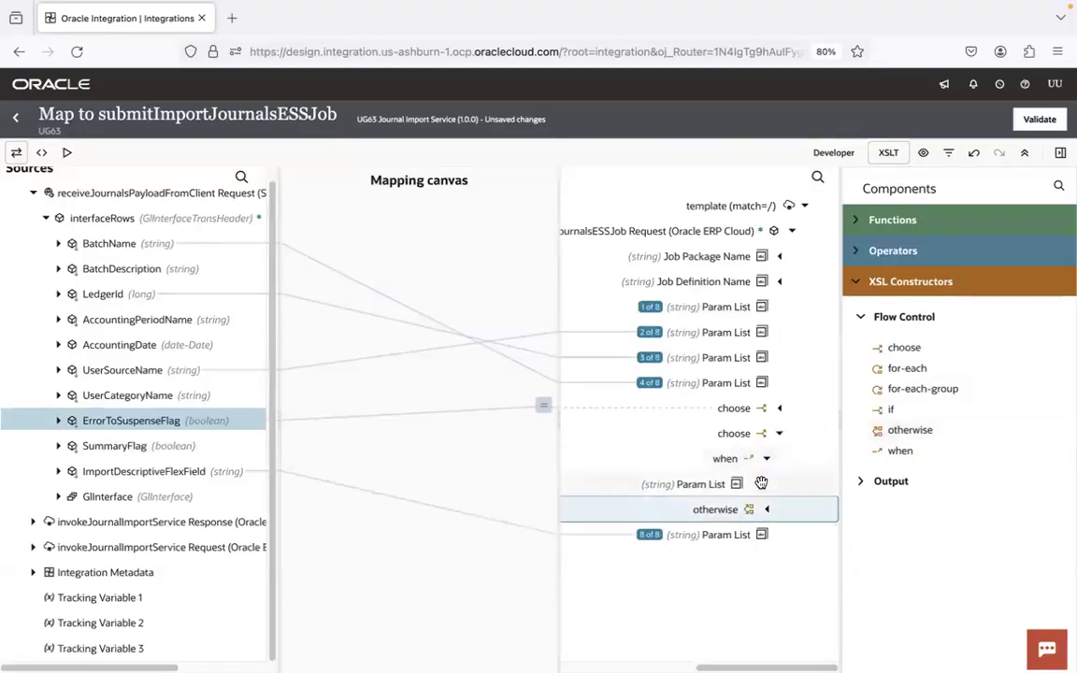
click(767, 511)
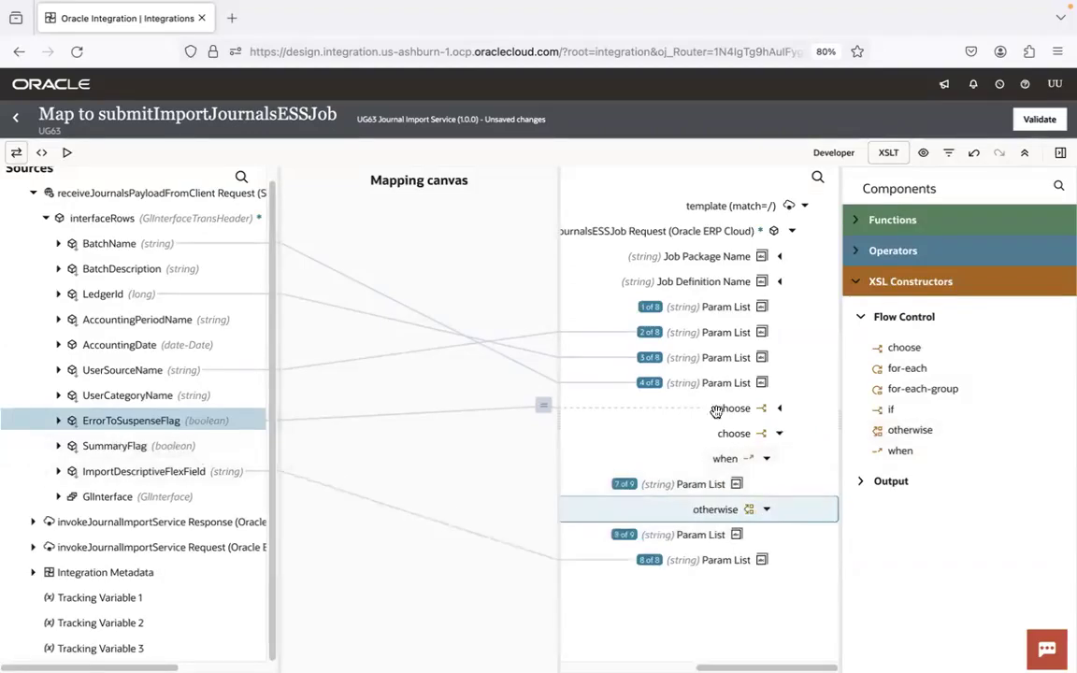
click(723, 458)
drag(131, 446, 743, 459)
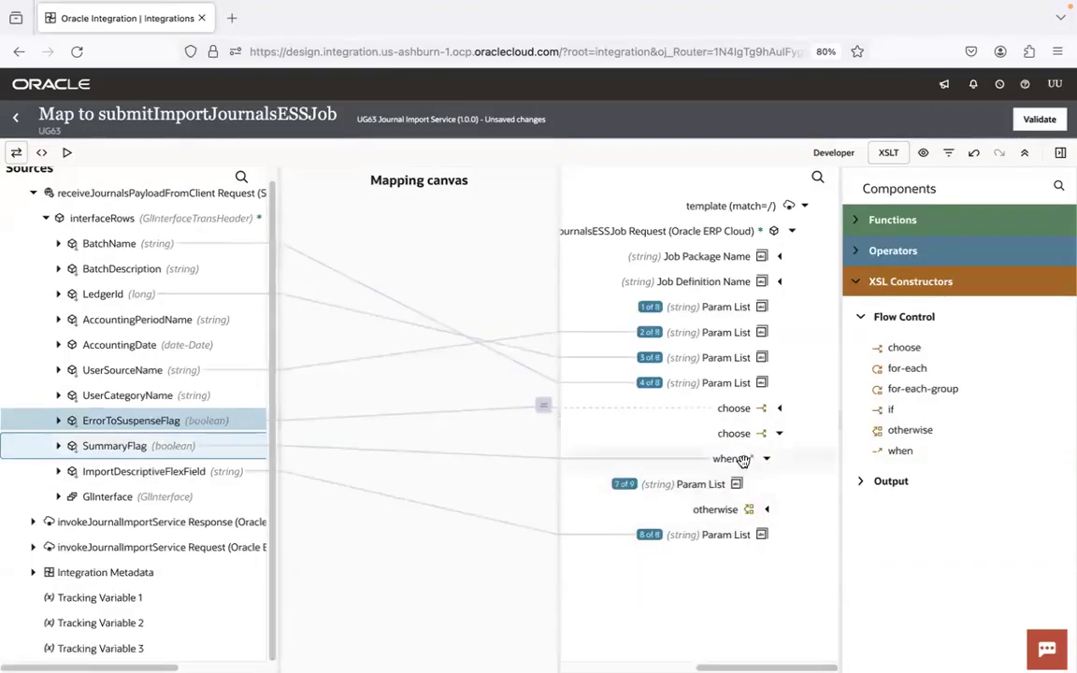
click(741, 459)
click(553, 605)
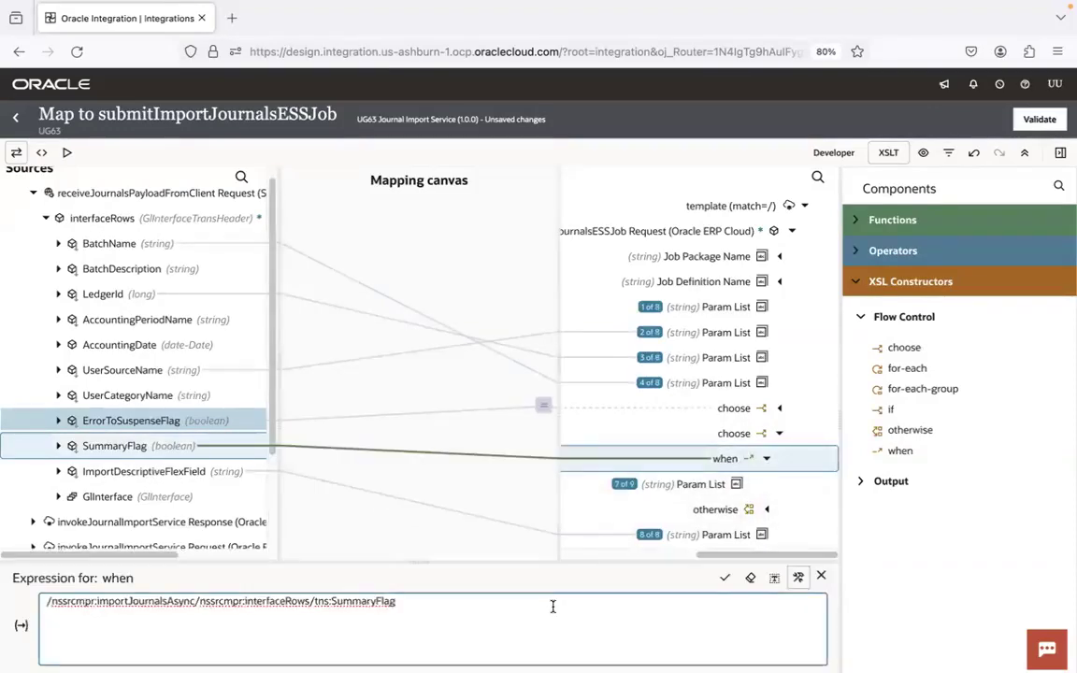
text(='fasle)
click(727, 579)
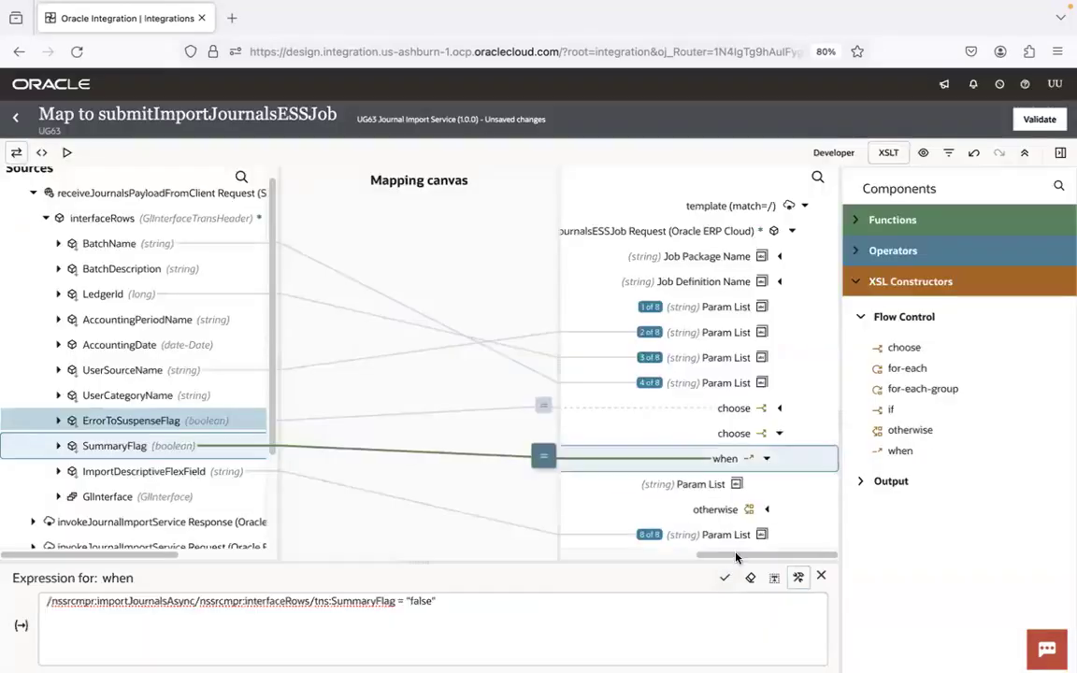
Set the when-branch Param List to literal N and the otherwise Param List to literal Y
click(722, 485)
click(774, 580)
click(674, 637)
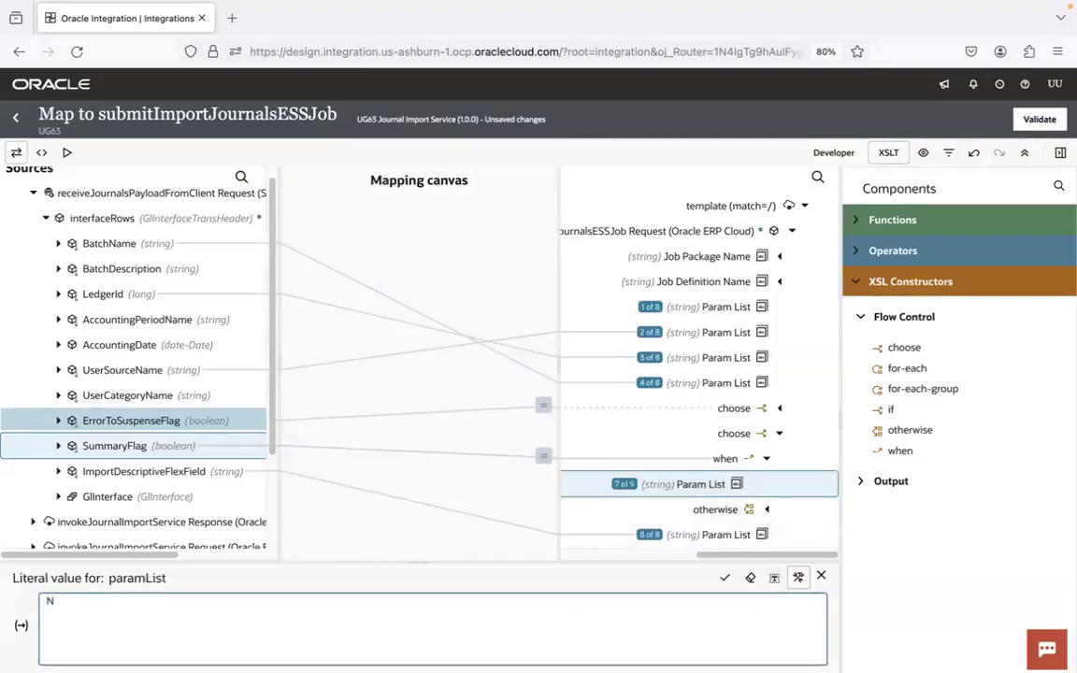
click(726, 580)
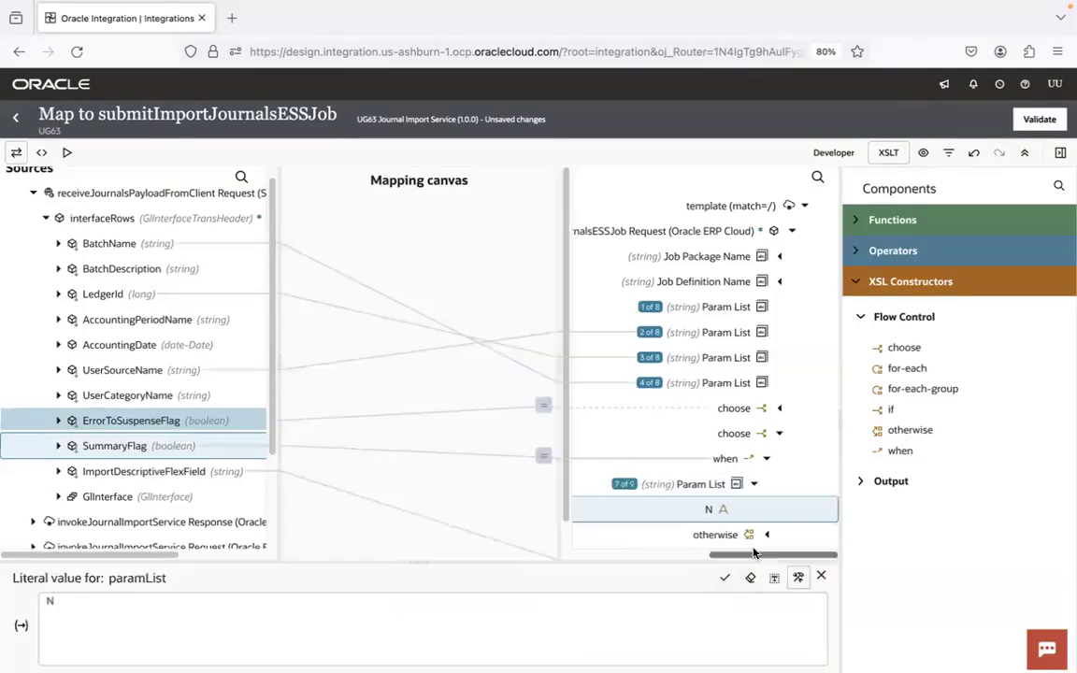
click(821, 577)
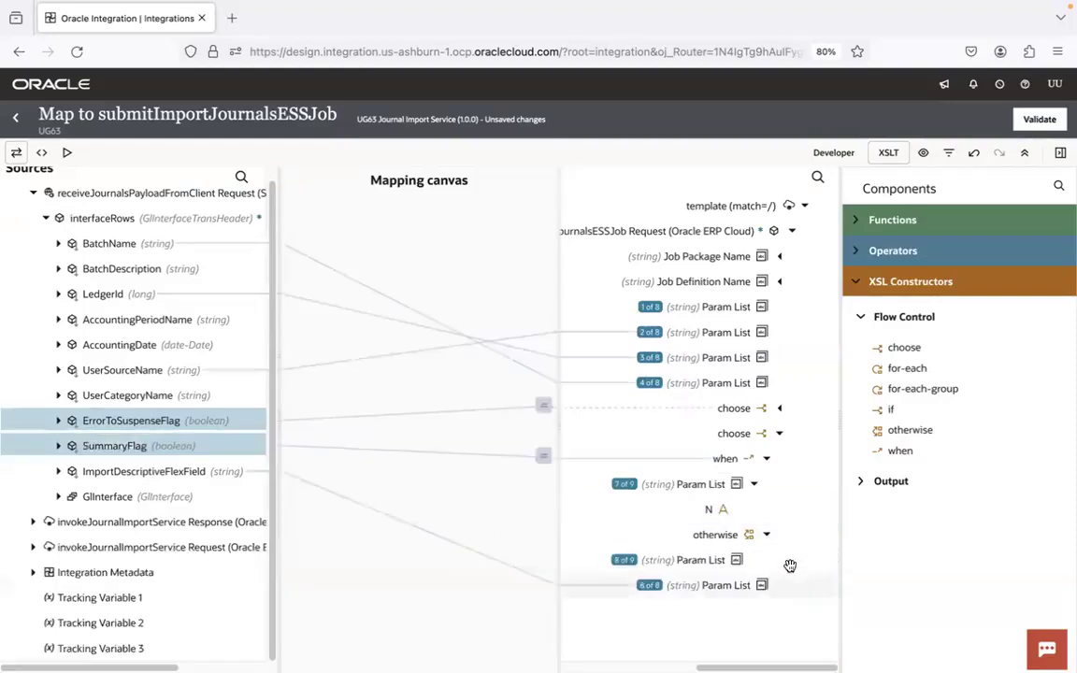
click(717, 563)
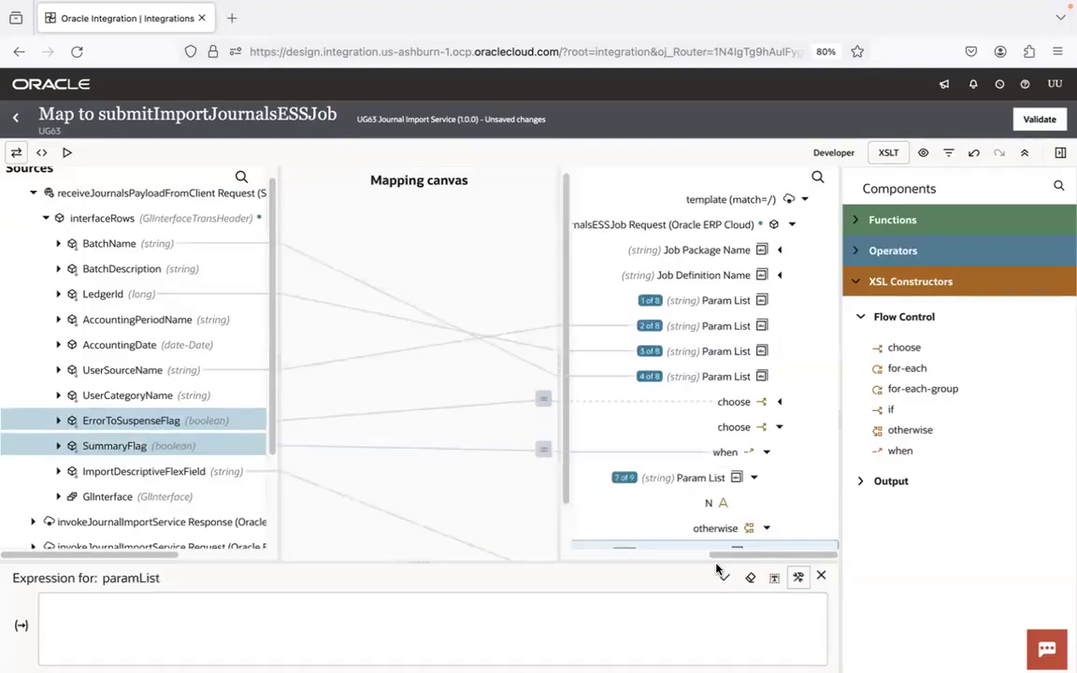
click(774, 580)
click(629, 633)
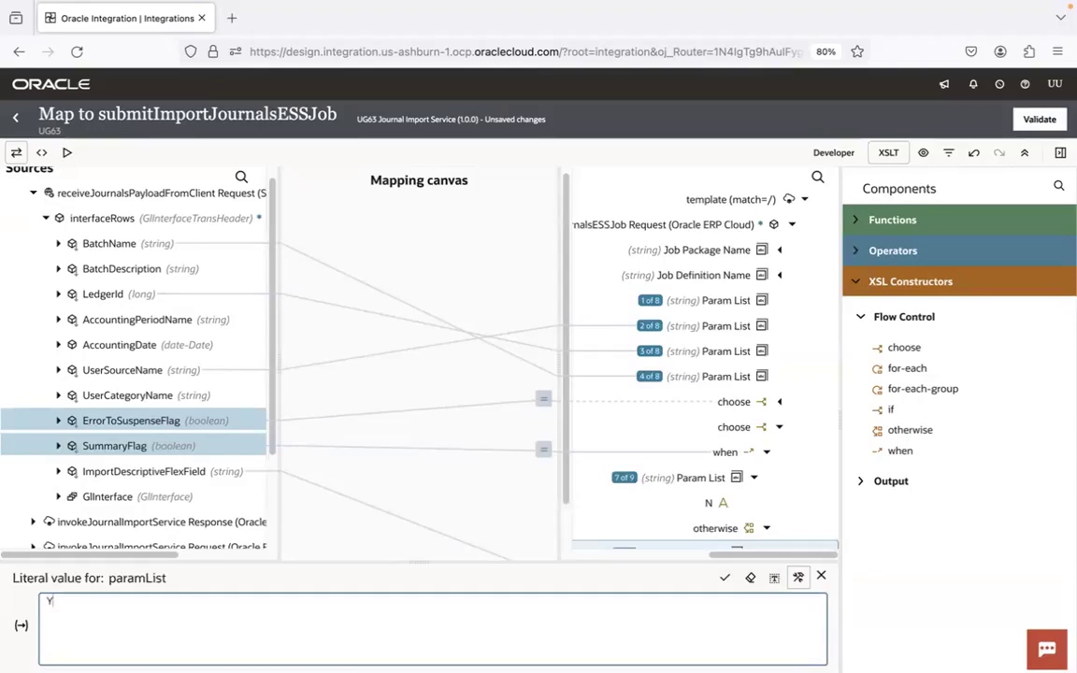
click(725, 577)
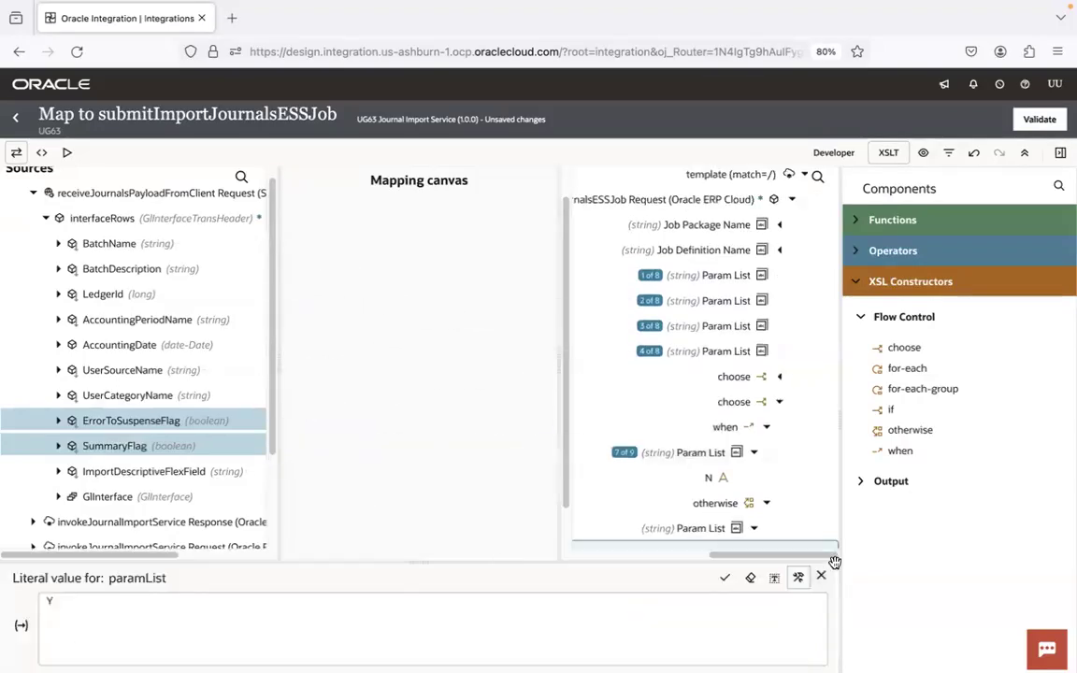
click(821, 577)
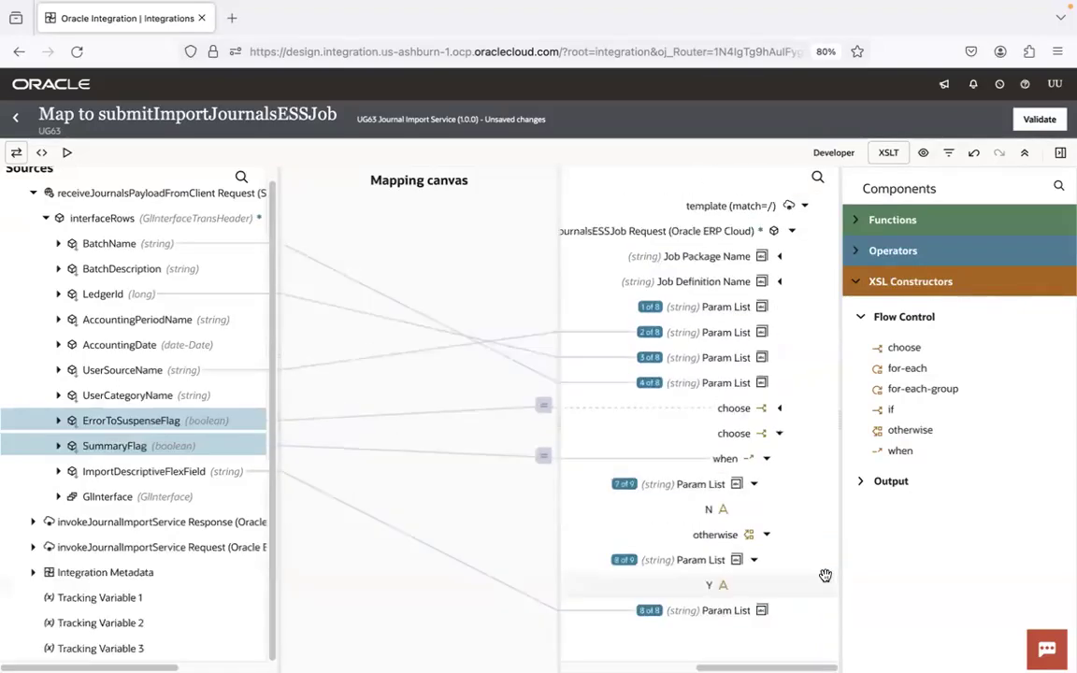
Recheck the SummaryFlag when condition and collapse the second choose block
click(717, 459)
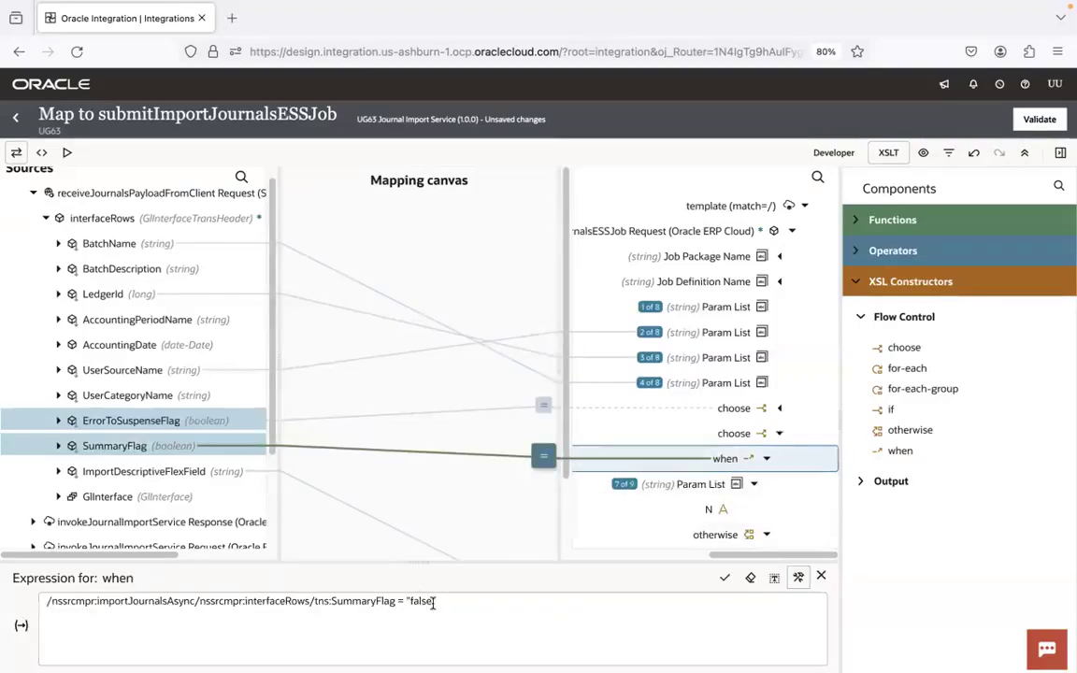
click(821, 576)
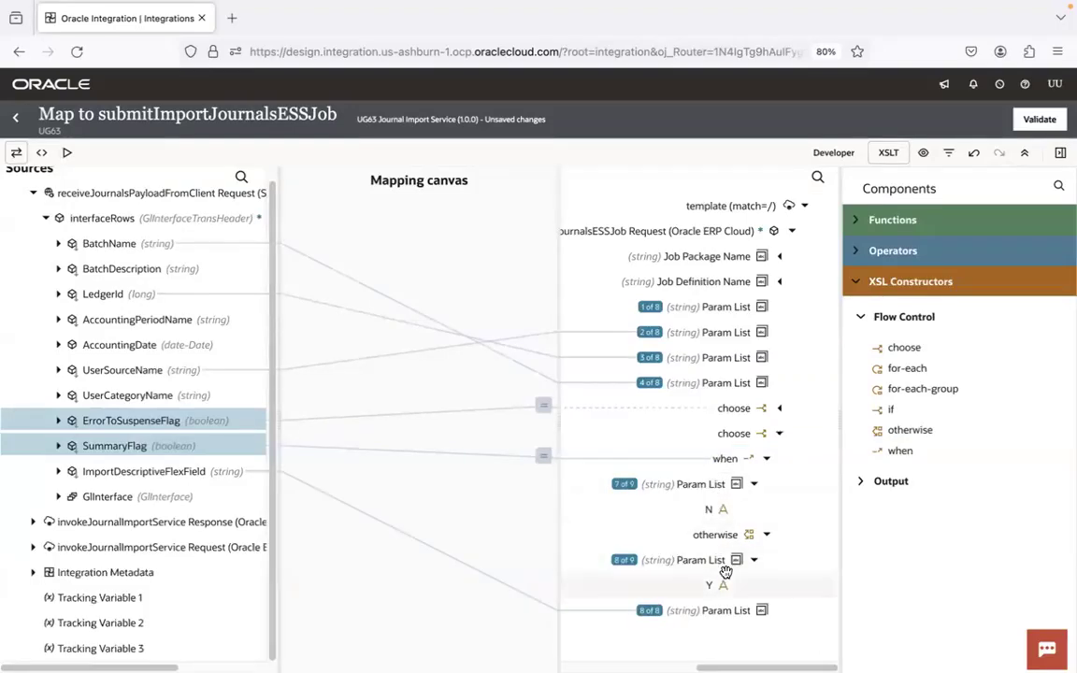
click(782, 435)
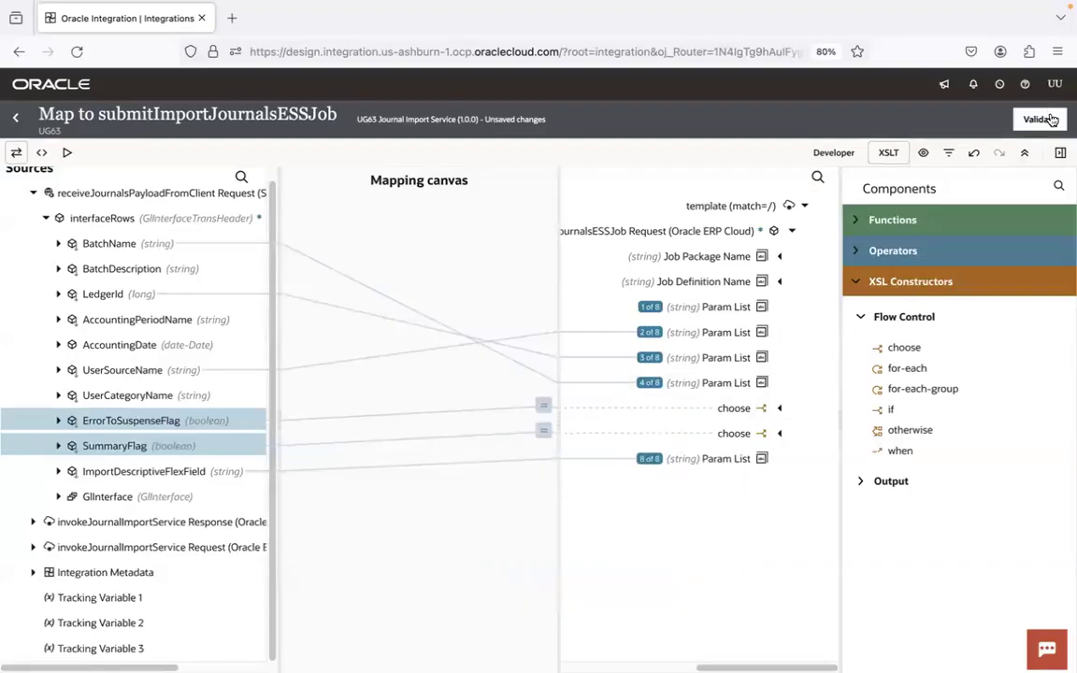
Validate the submitImportJournalsESSJob map, save UG63 Journal Import Service 1.0.0, and reopen the mapper
click(1047, 118)
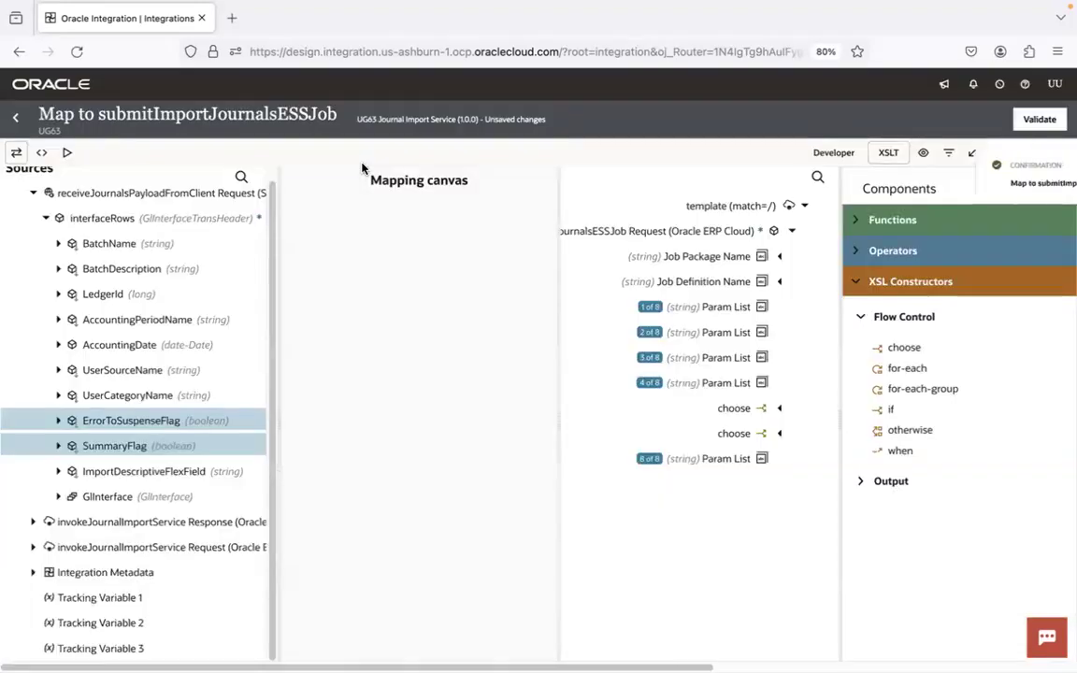
click(15, 118)
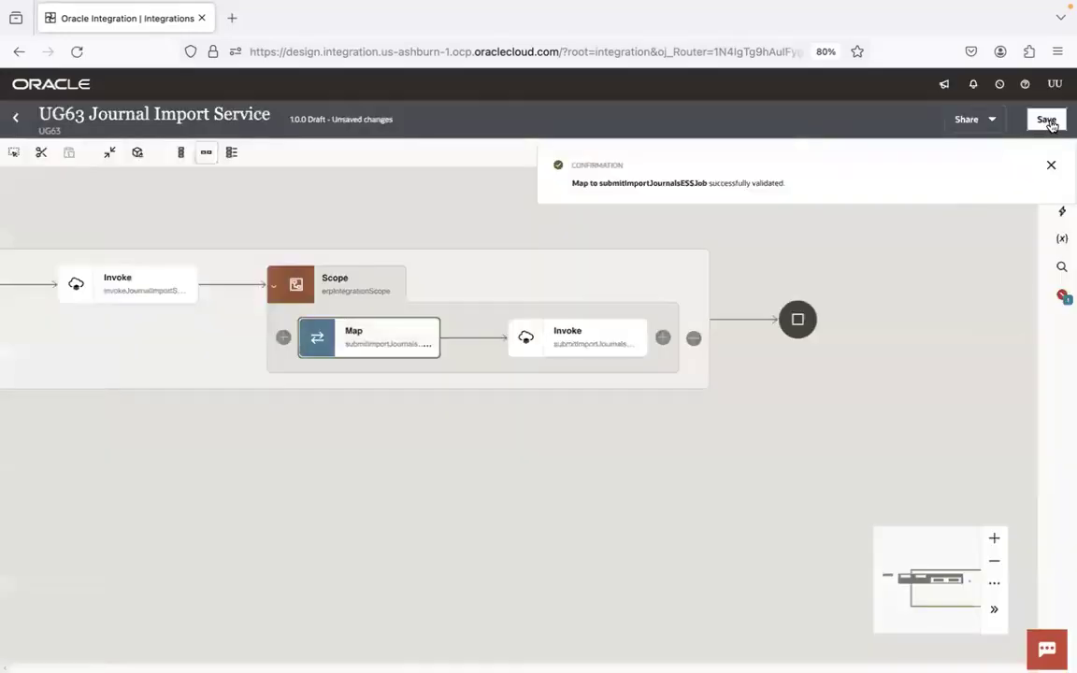
click(1048, 121)
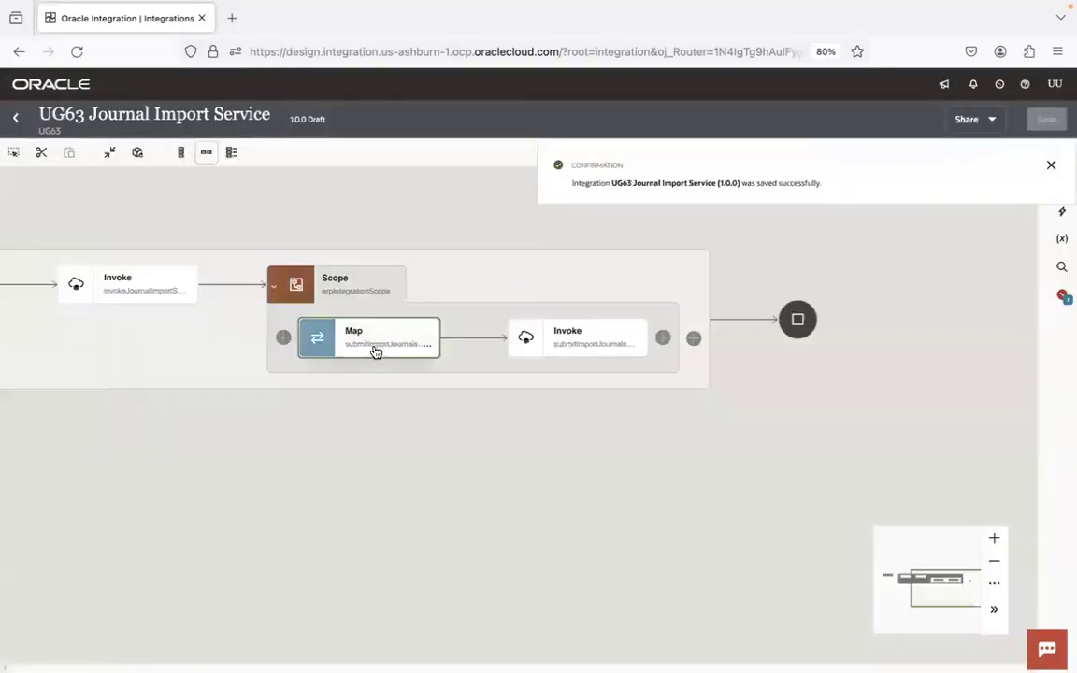
double_click(375, 352)
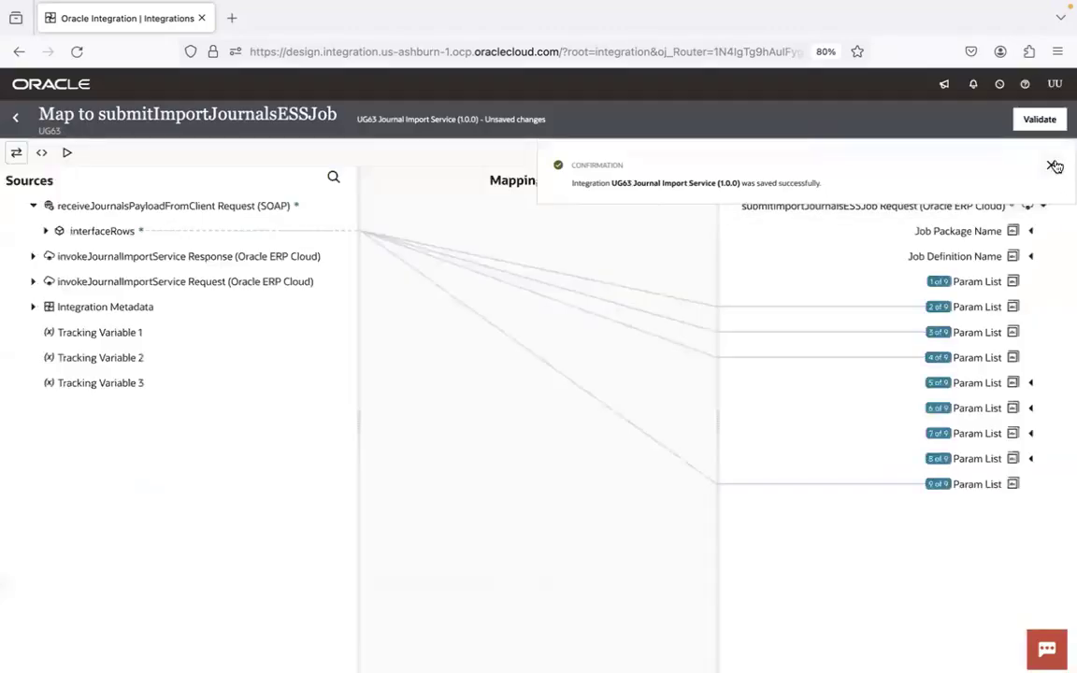
click(1054, 165)
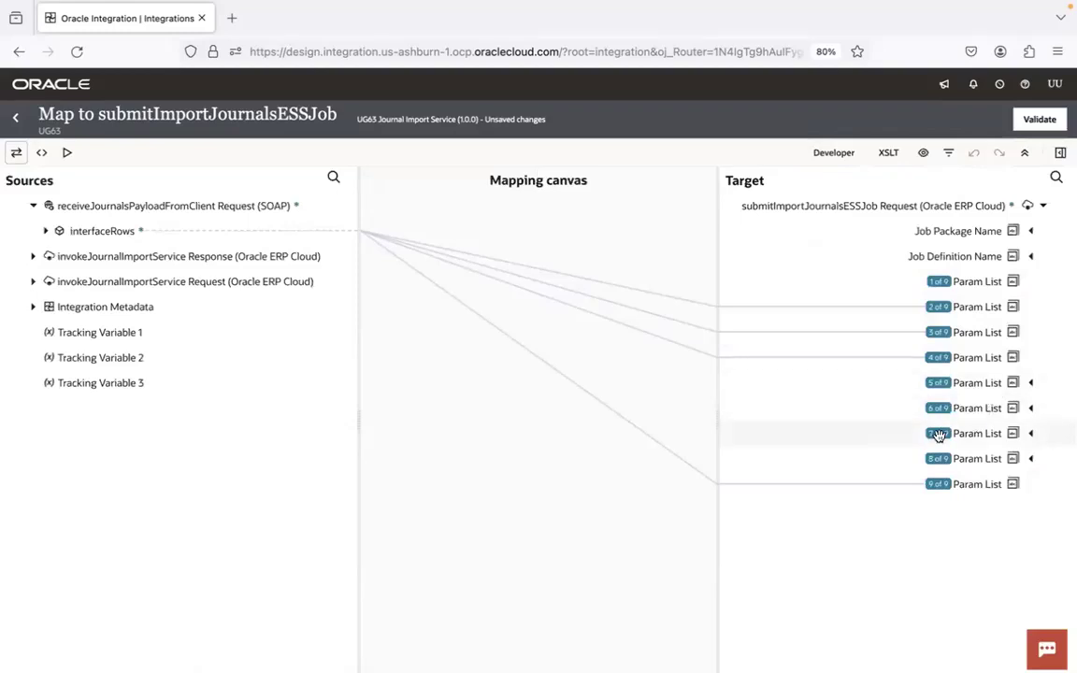
click(889, 152)
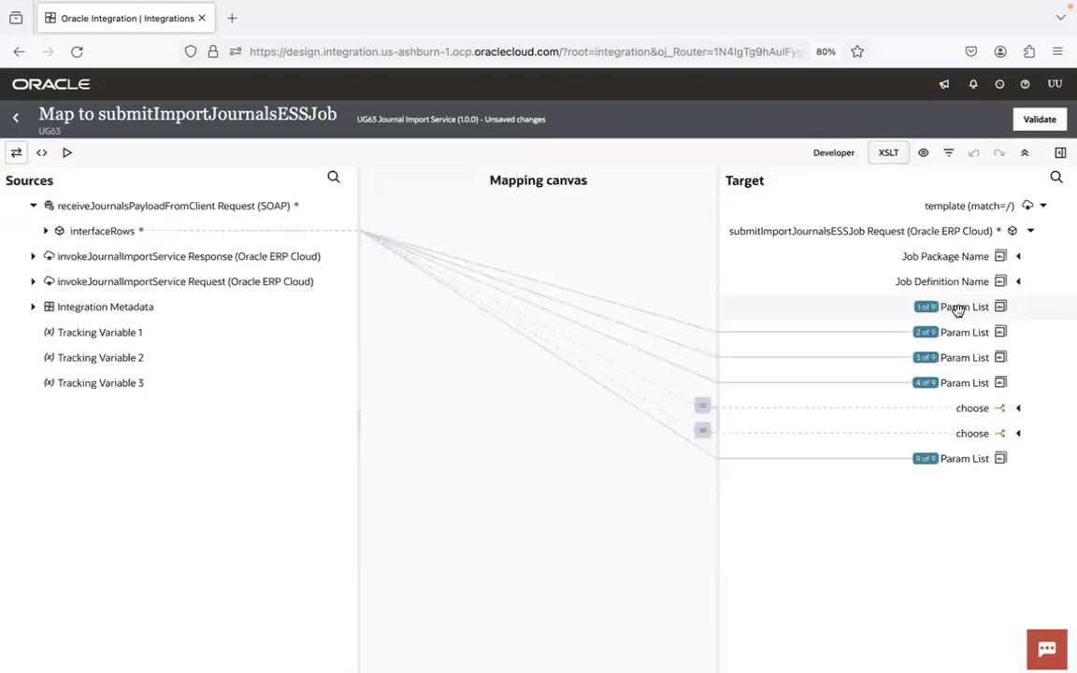
click(890, 153)
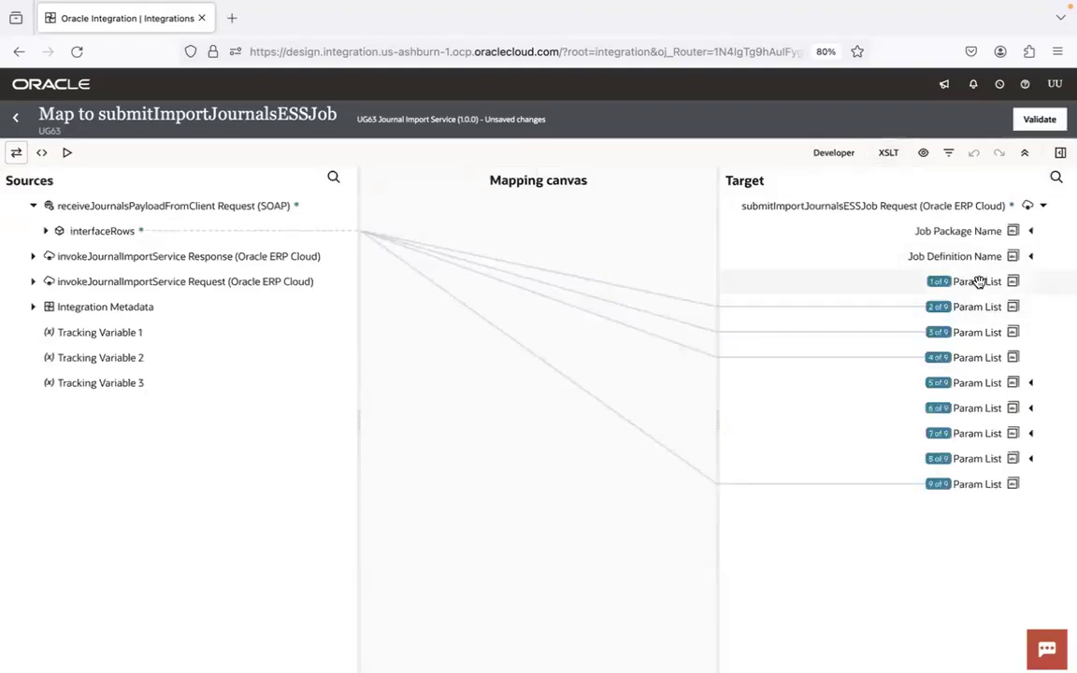
key(super+Tab)
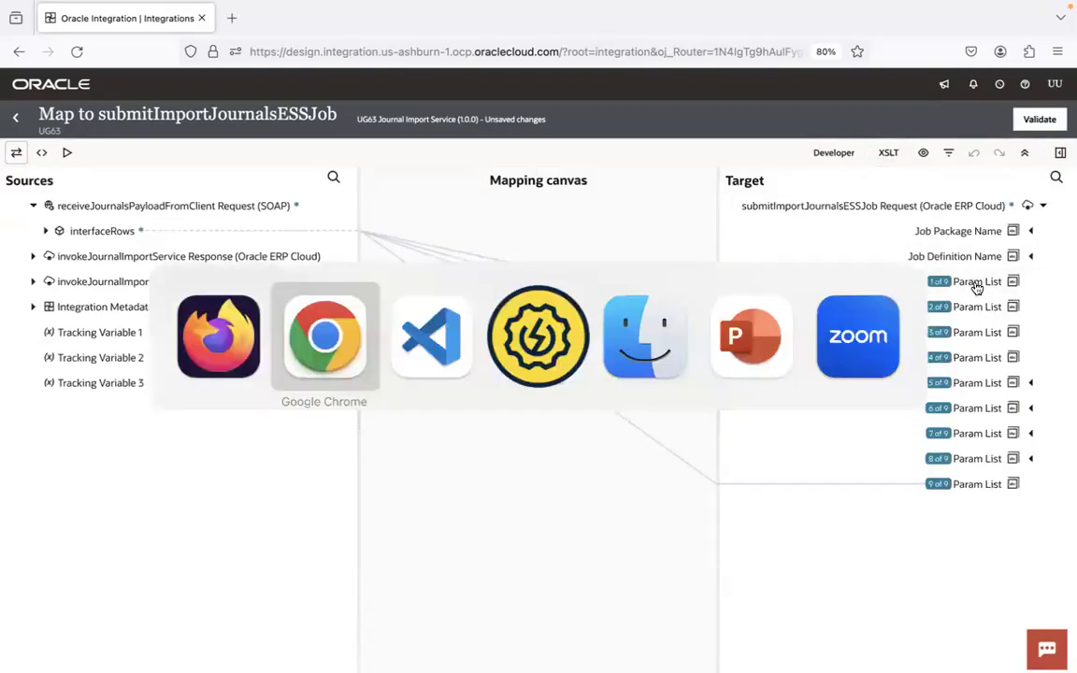
Check argument1 of Import Journals 6597139, expand interfaceRows in the mapper, then bring up 7.0.Notes.sql
double_click(137, 578)
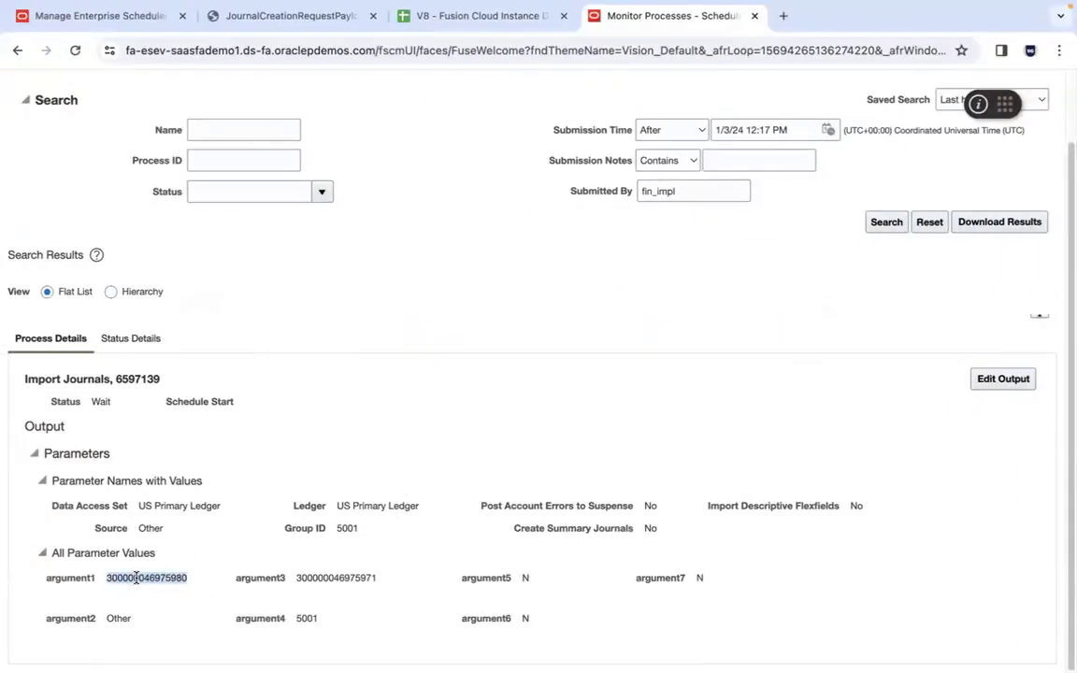
key(super+Tab)
click(46, 231)
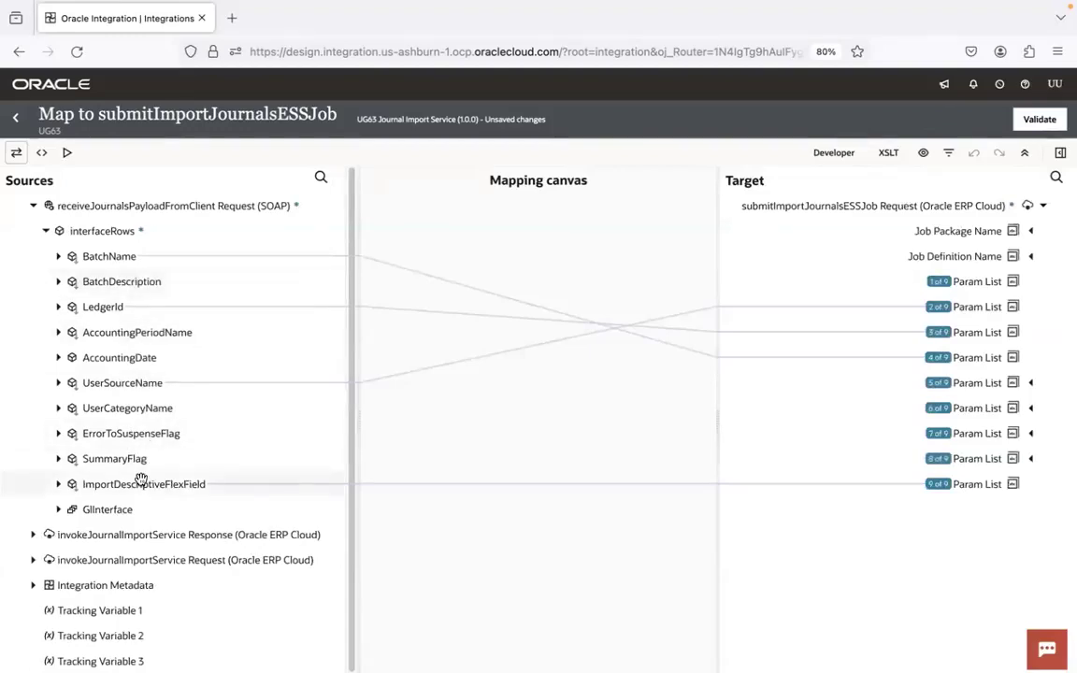
mouse_move(254, 655)
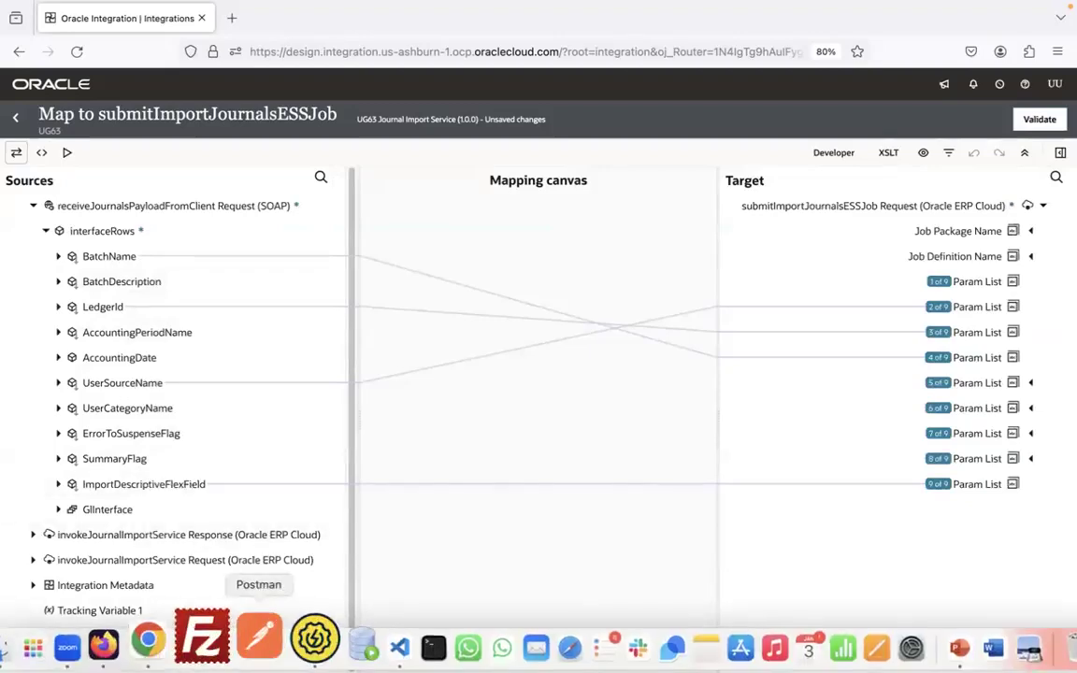
click(355, 653)
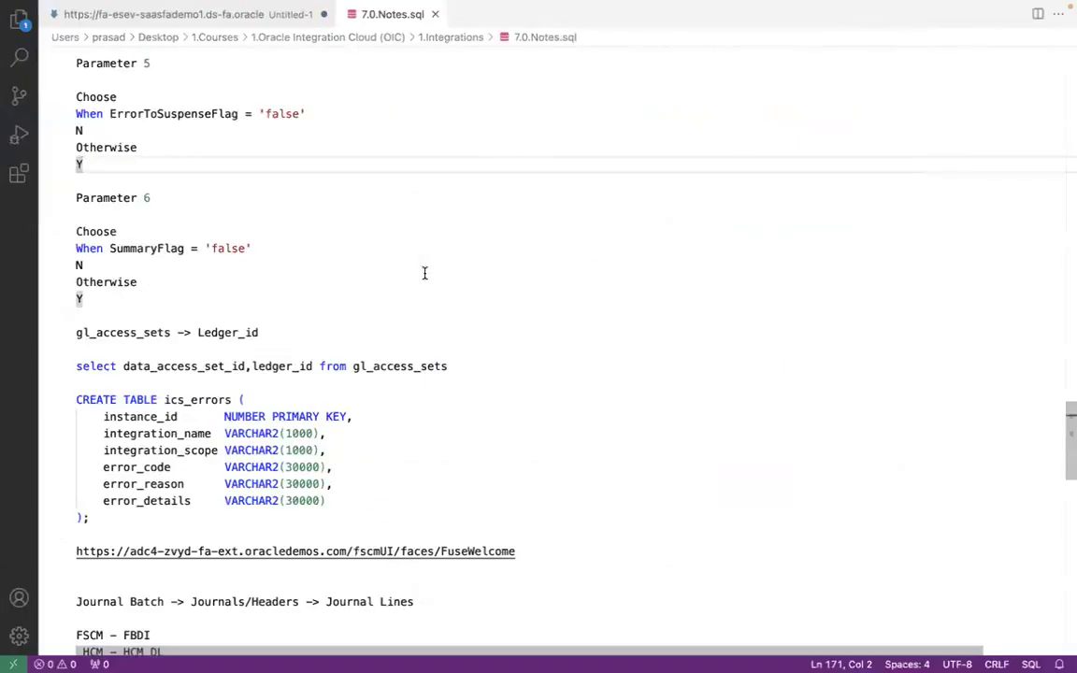
Review the data_access_set_id and ledger_id columns of the gl_access_sets query, then return to the mapper
double_click(405, 366)
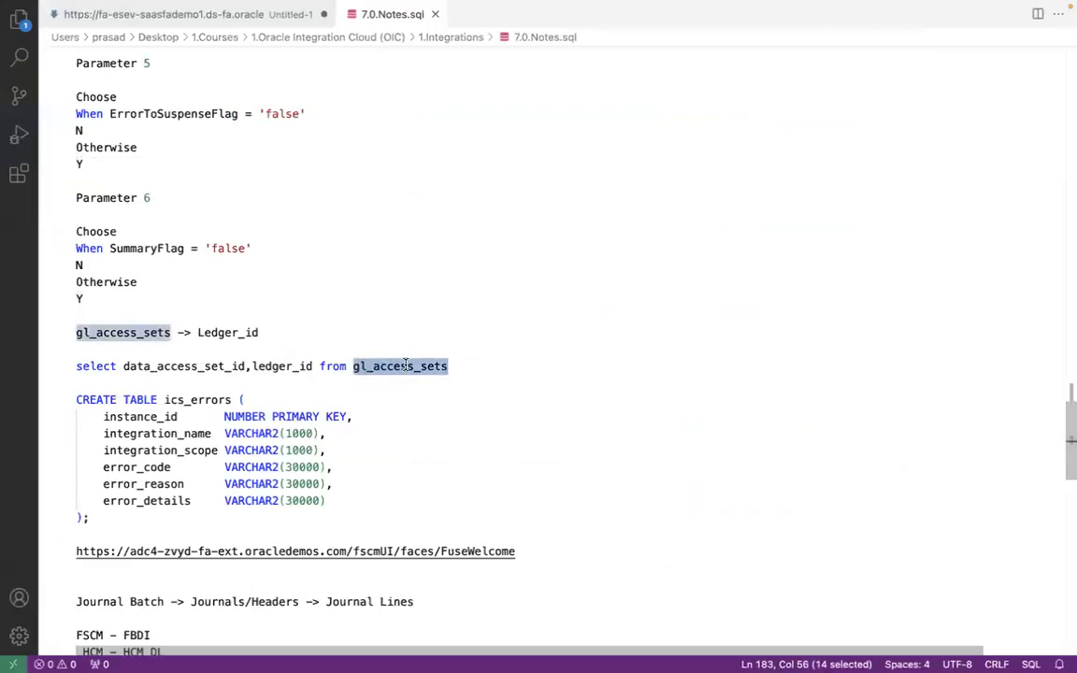
double_click(279, 365)
double_click(198, 366)
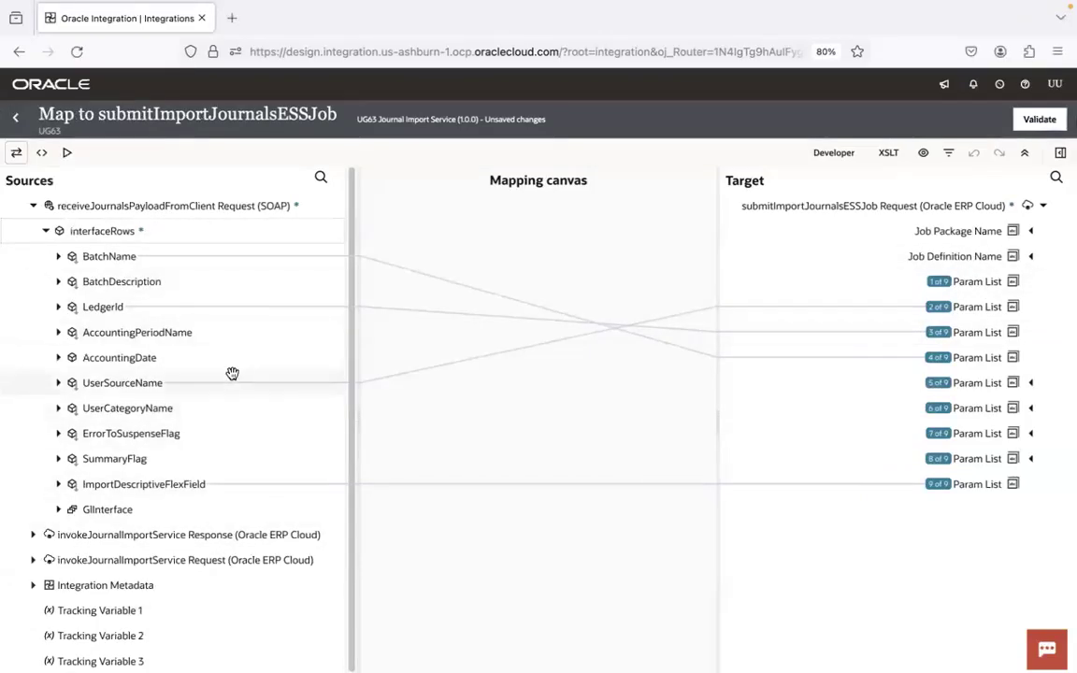
key(ctrl+Right)
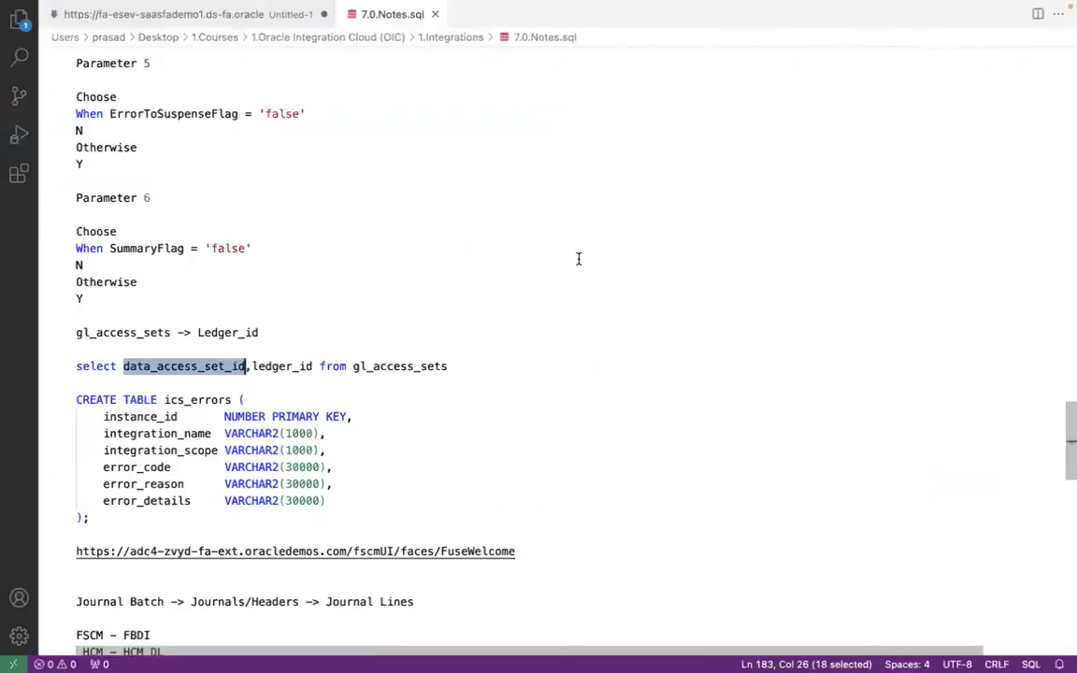
double_click(402, 366)
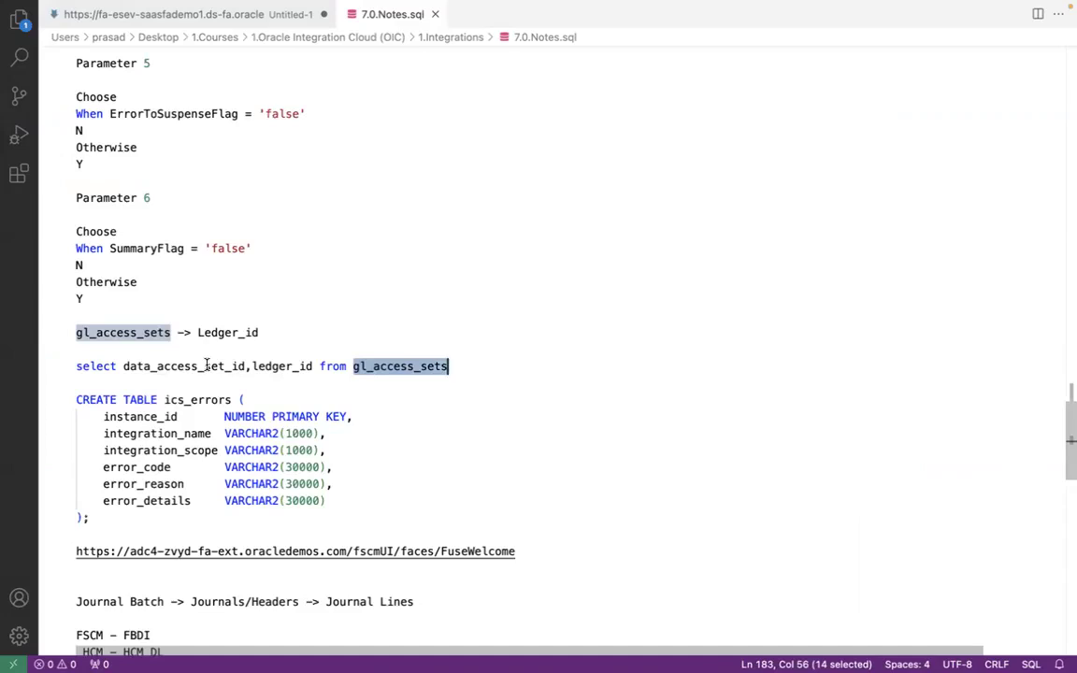
click(469, 369)
key(ctrl+Left)
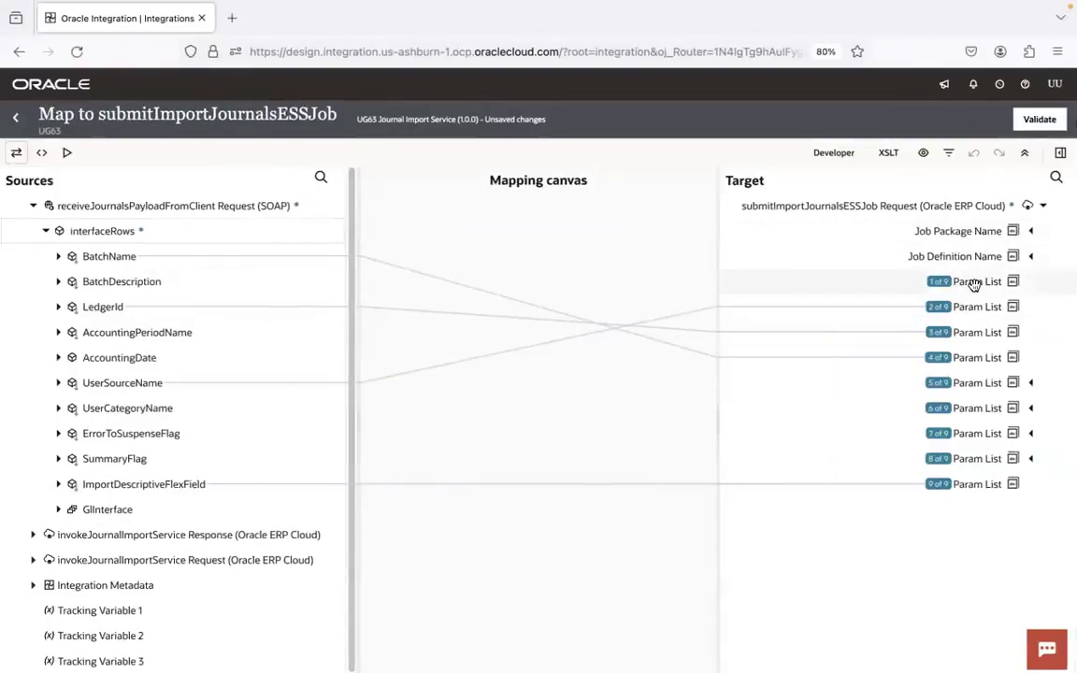
Close the mapper back to the UG63 Journal Import Service flow canvas and its Map node
click(16, 121)
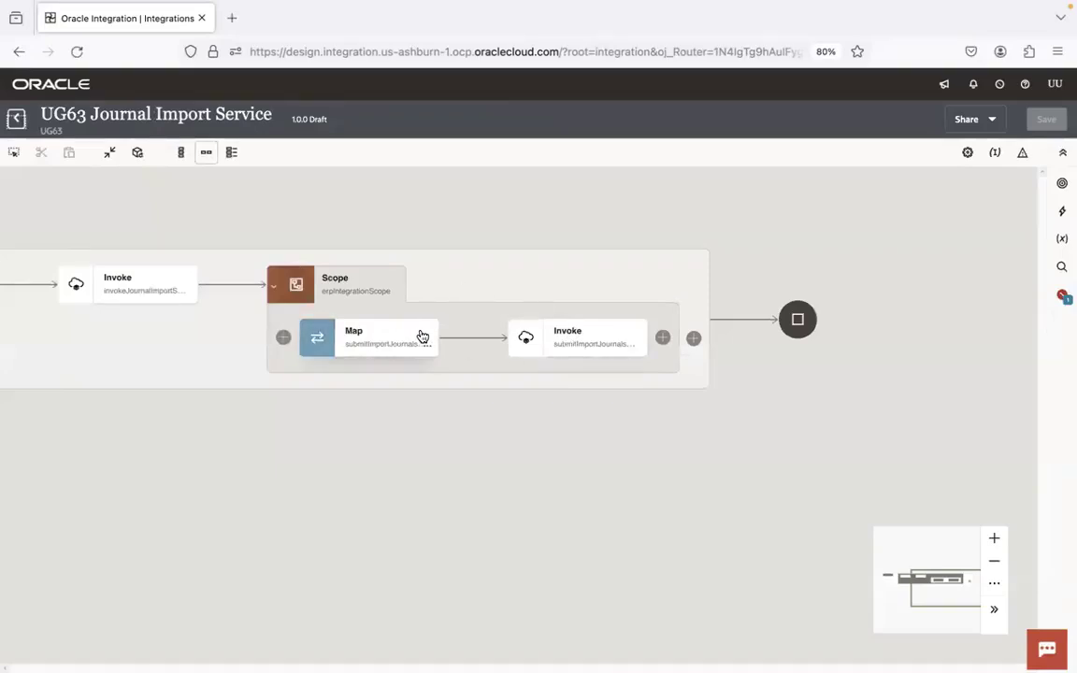
mouse_move(422, 336)
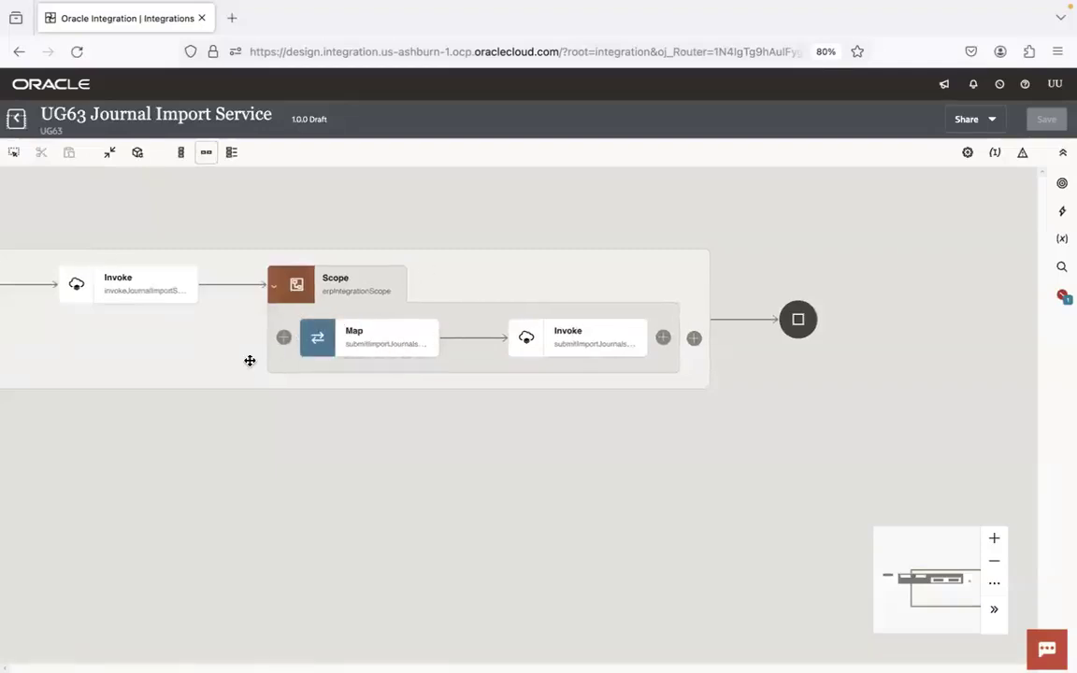
Browse the 1.Integrations course folder to the outbound bulk extraction folder in Finder
click(44, 662)
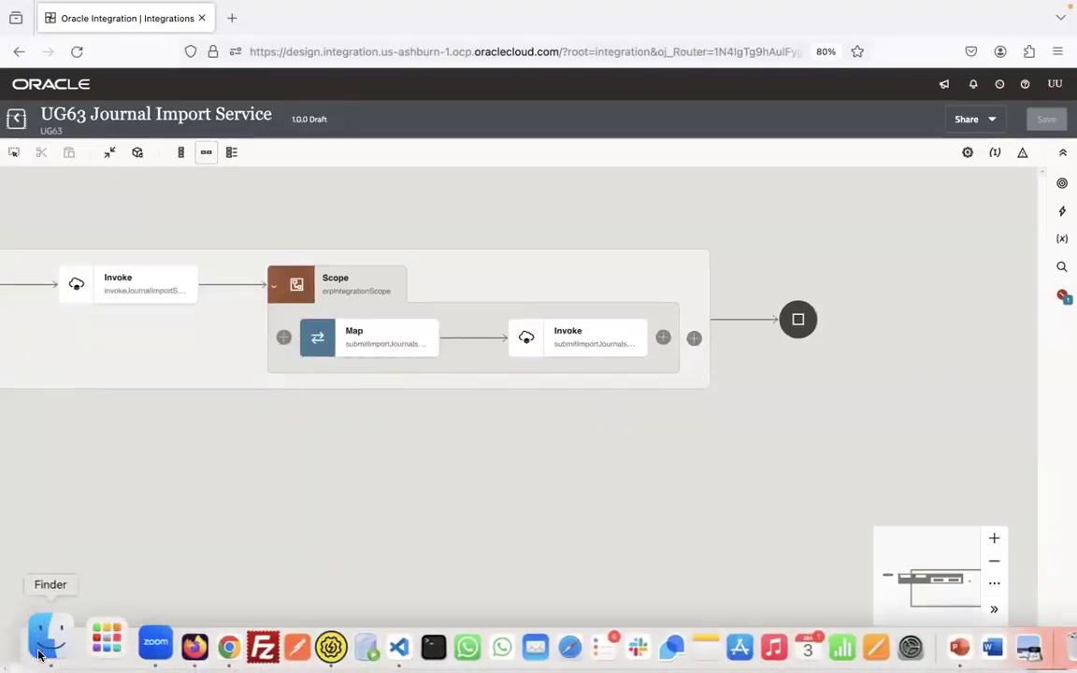
scroll(1067, 283, down, 5)
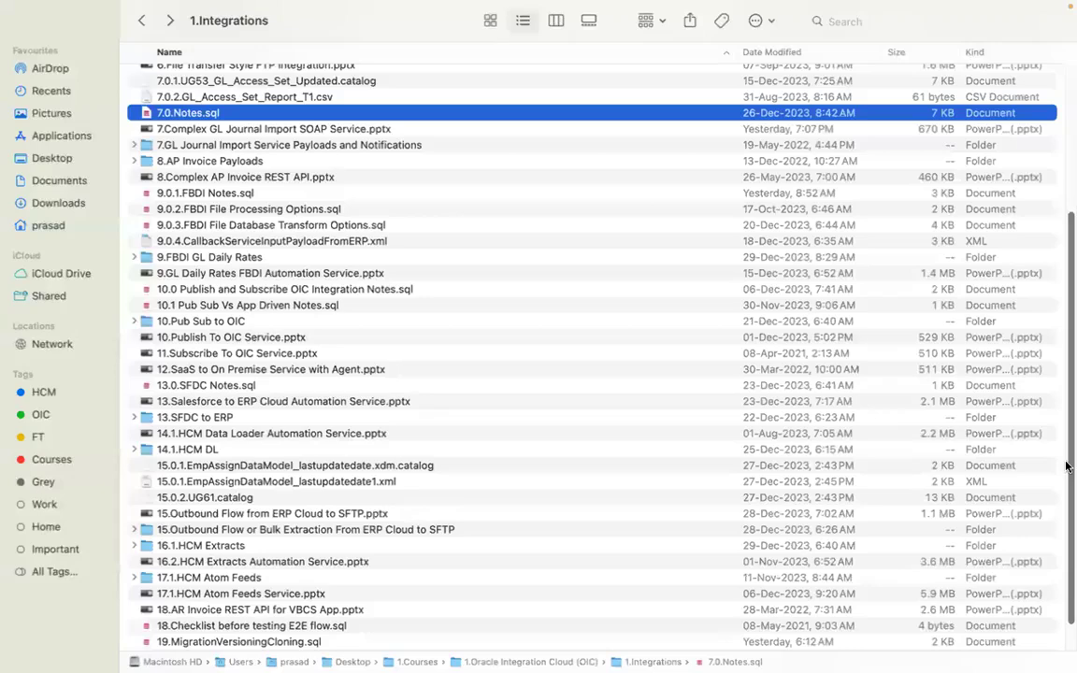
click(352, 490)
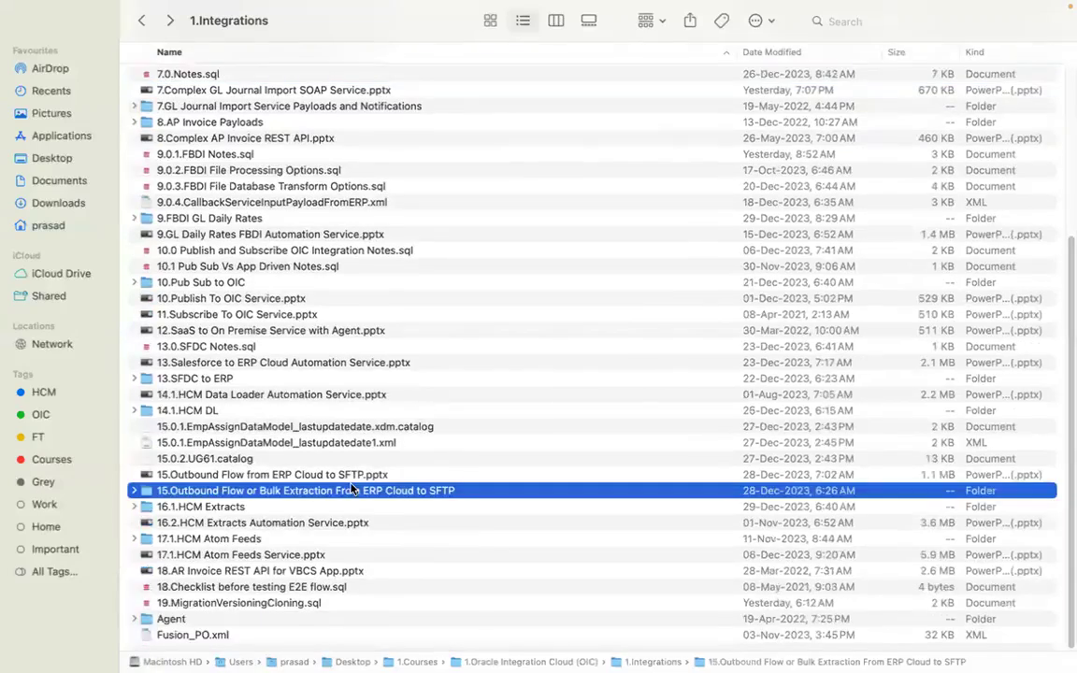
Open the mapping into submitImportJournalsESSJob from the integration flow canvas
key(ctrl+Right)
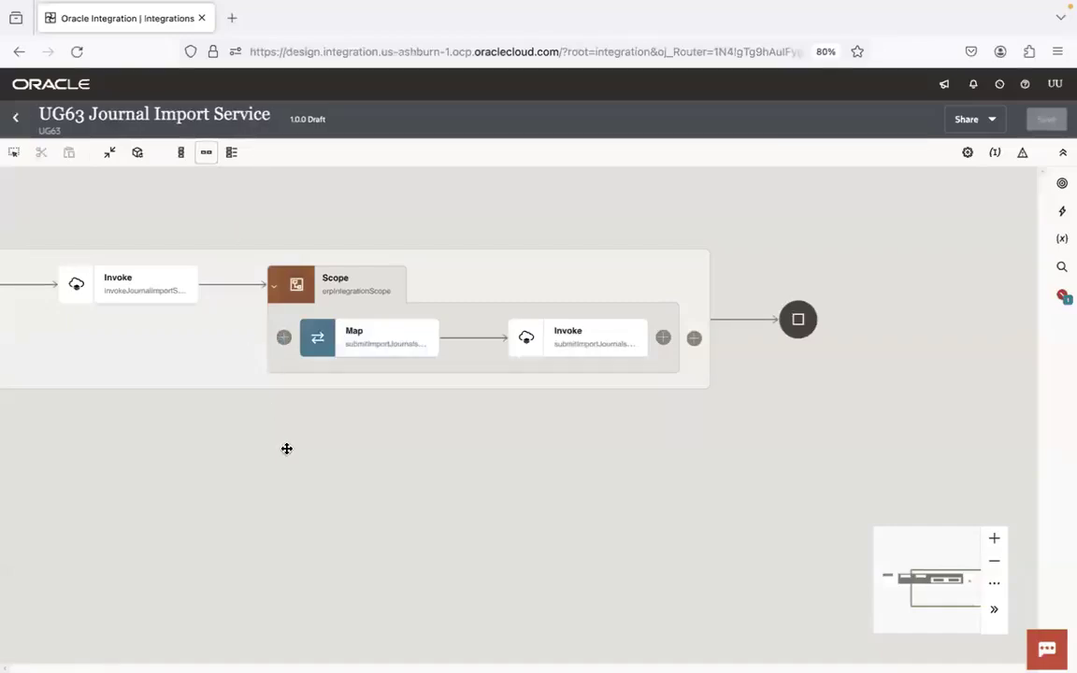
click(371, 350)
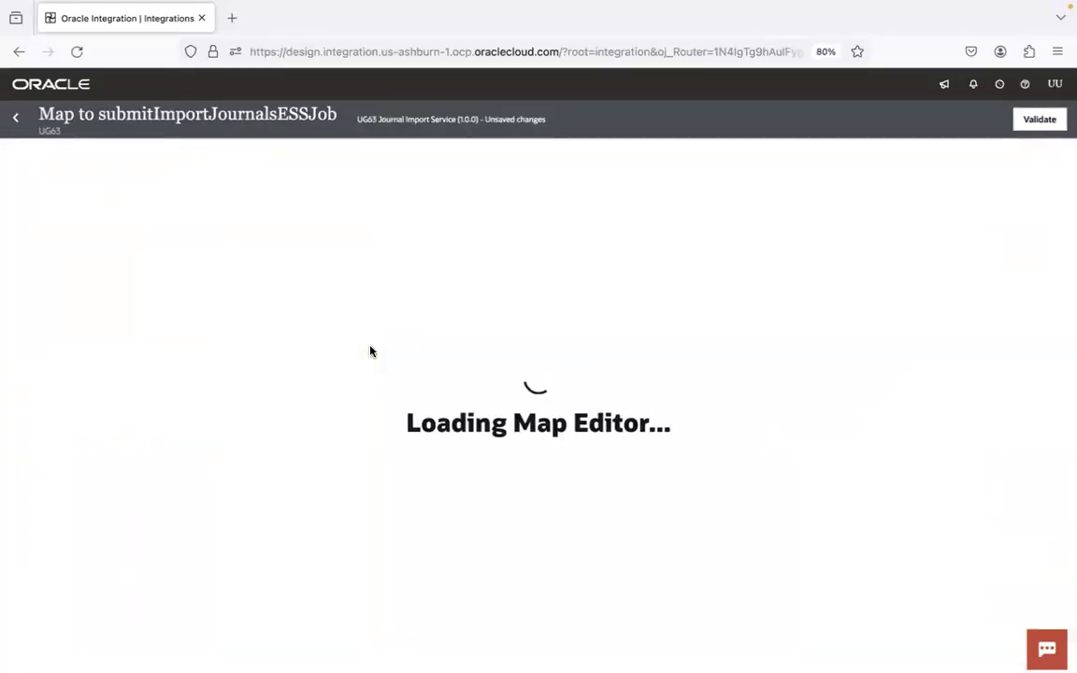
key(super+Tab)
key(super+Tab)
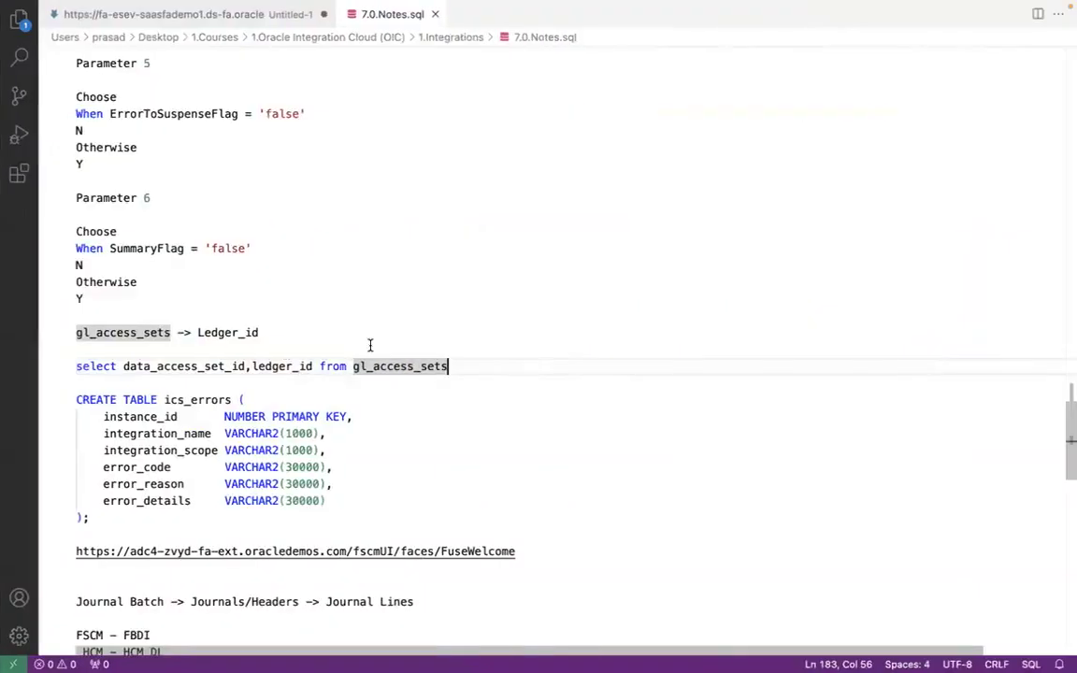
Inspect ledger_id in the gl_access_sets select statement, then return to the Oracle mapper
double_click(277, 365)
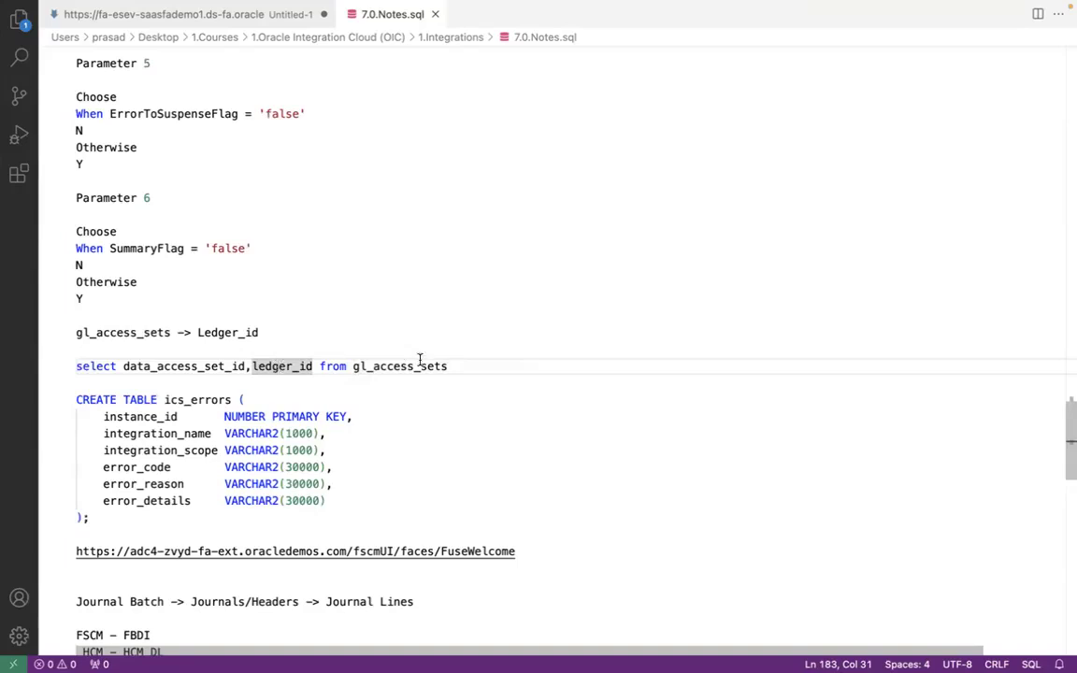
click(455, 363)
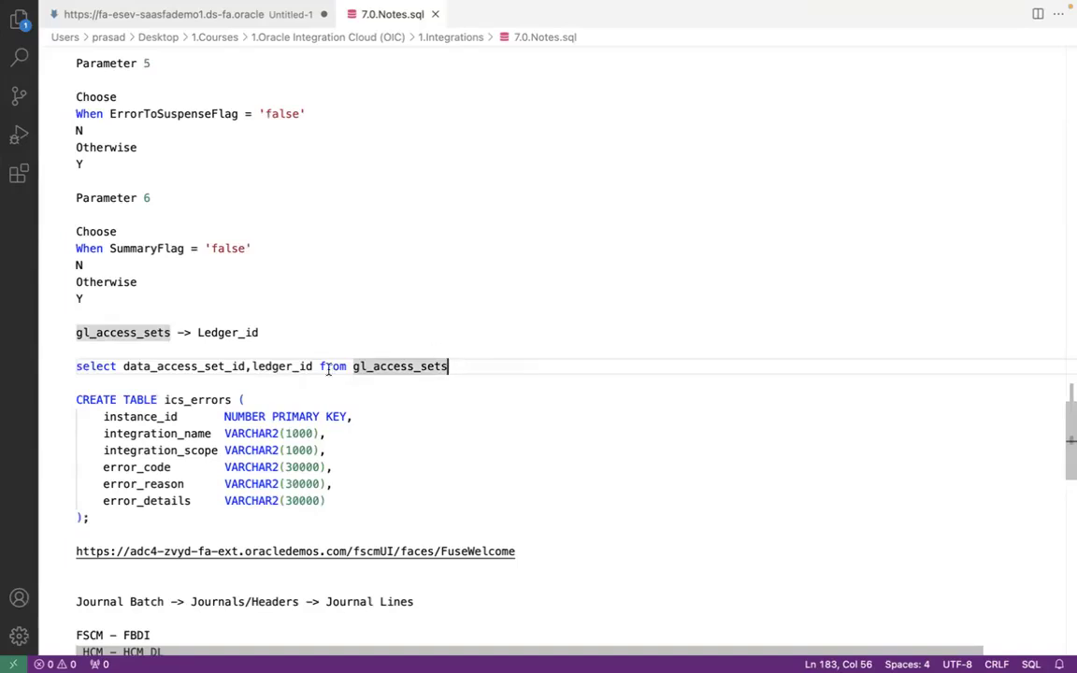
double_click(283, 366)
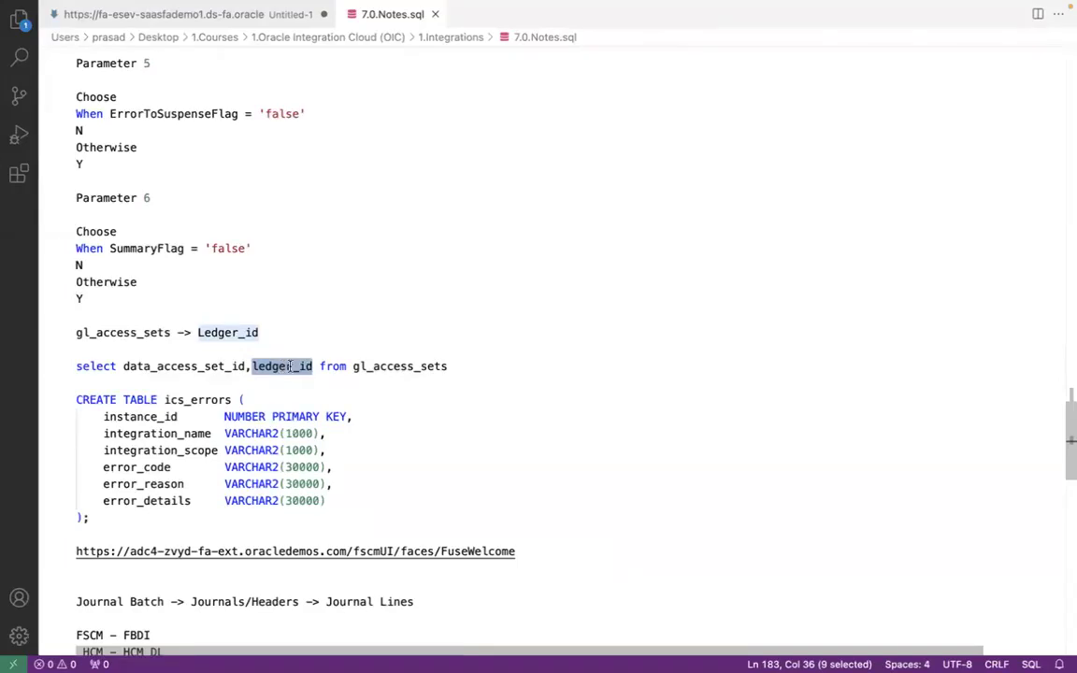
click(450, 366)
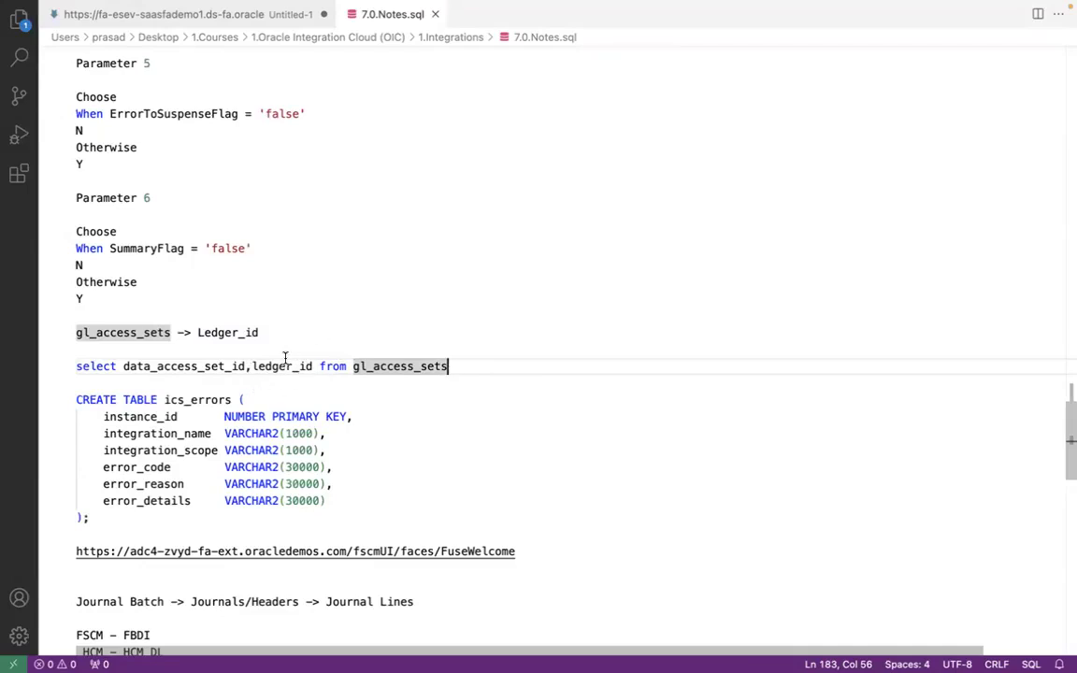
key(super+Tab)
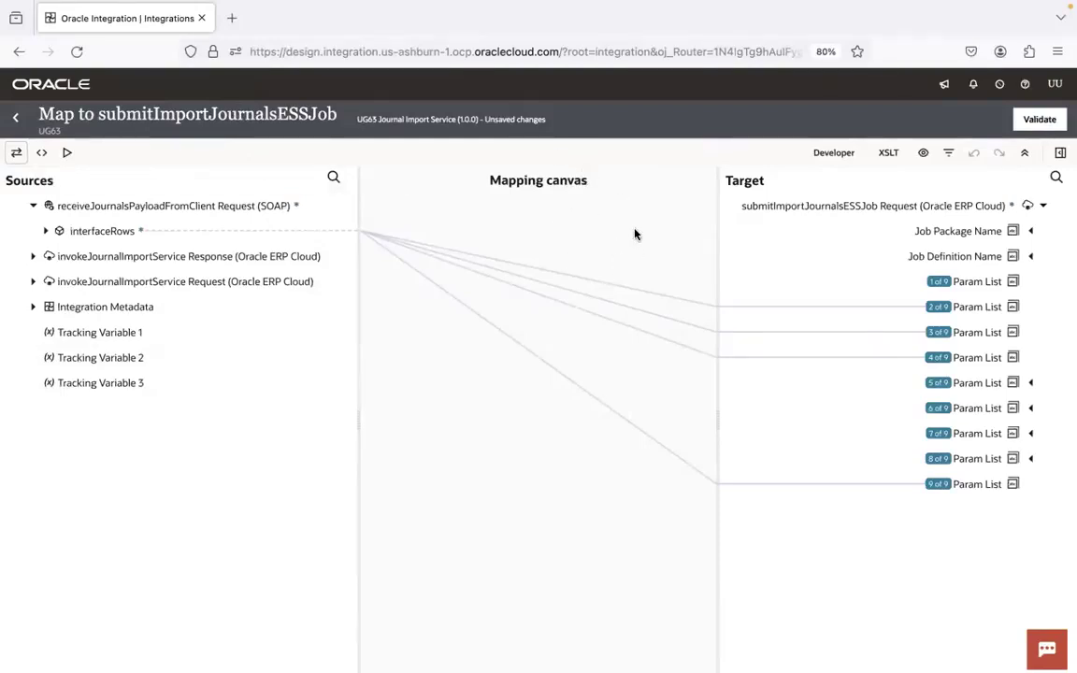
Show PowerPoint slide 7 'Steps' defining the PK_Common_Properties_Lookup and PK_GL_Data_Access_Set_Lookup lookups
mouse_move(251, 641)
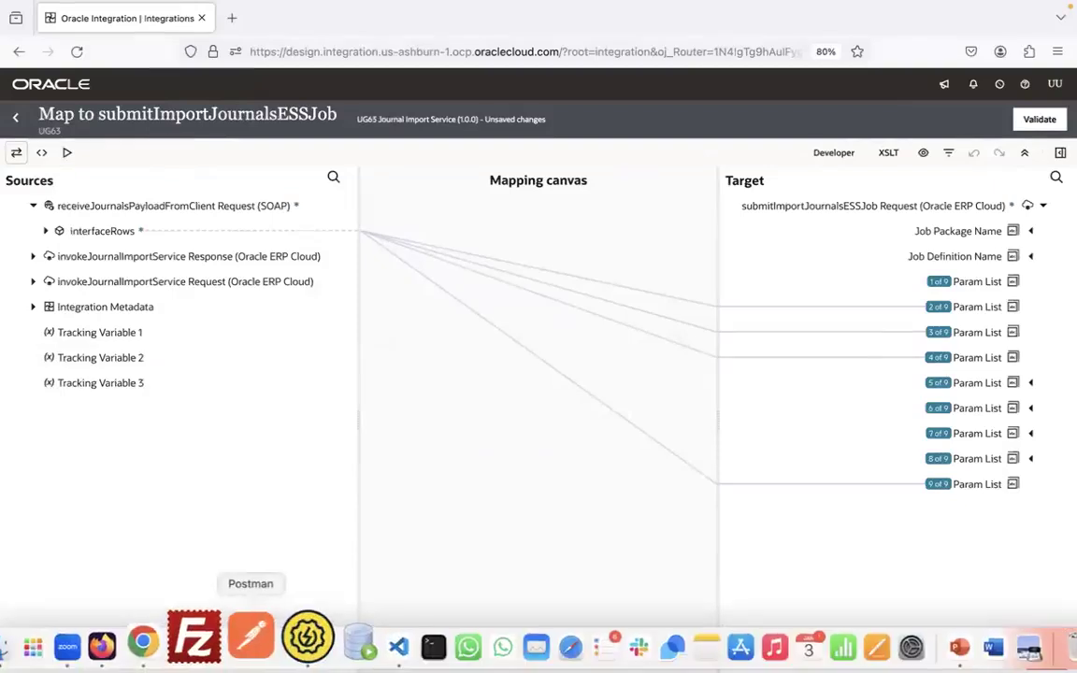
click(909, 635)
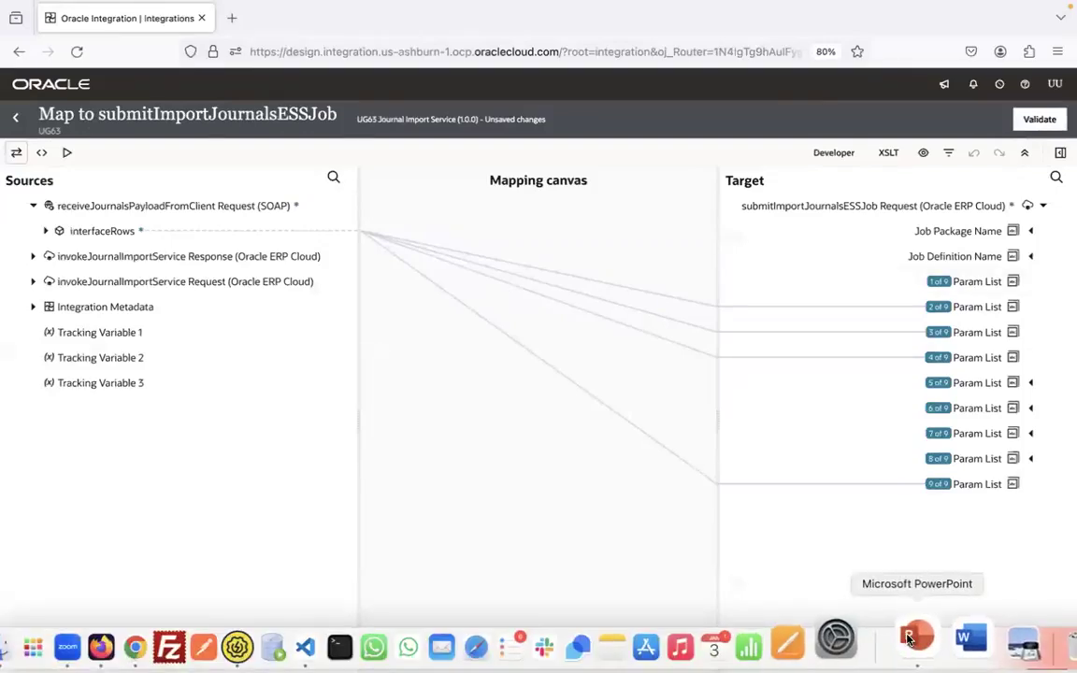
click(913, 645)
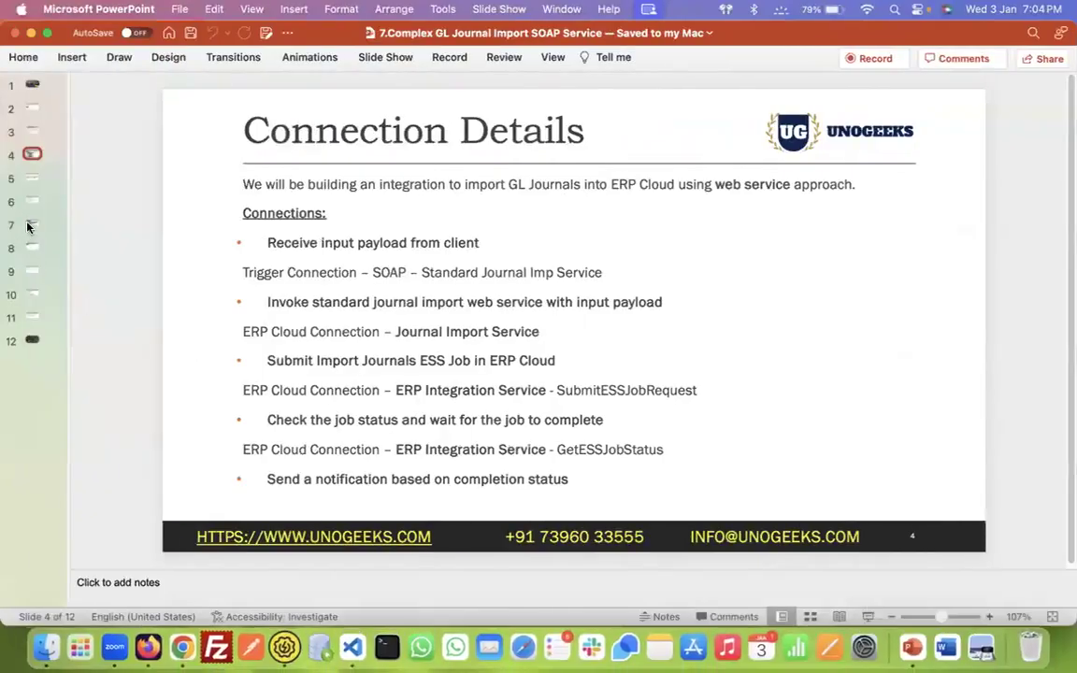
click(27, 226)
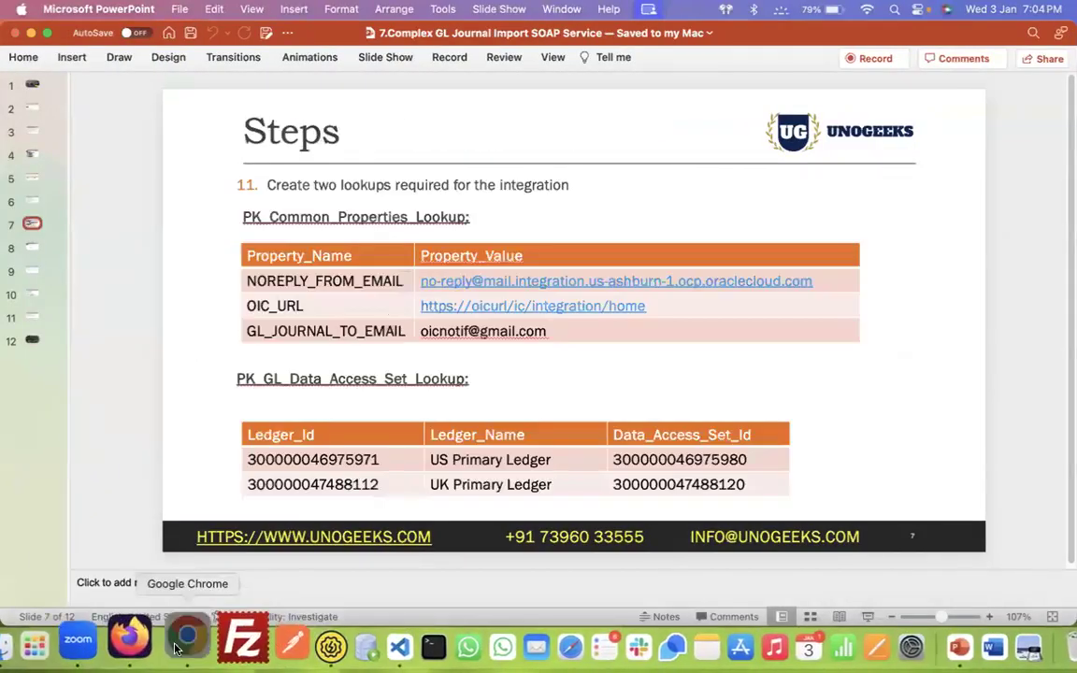
click(182, 645)
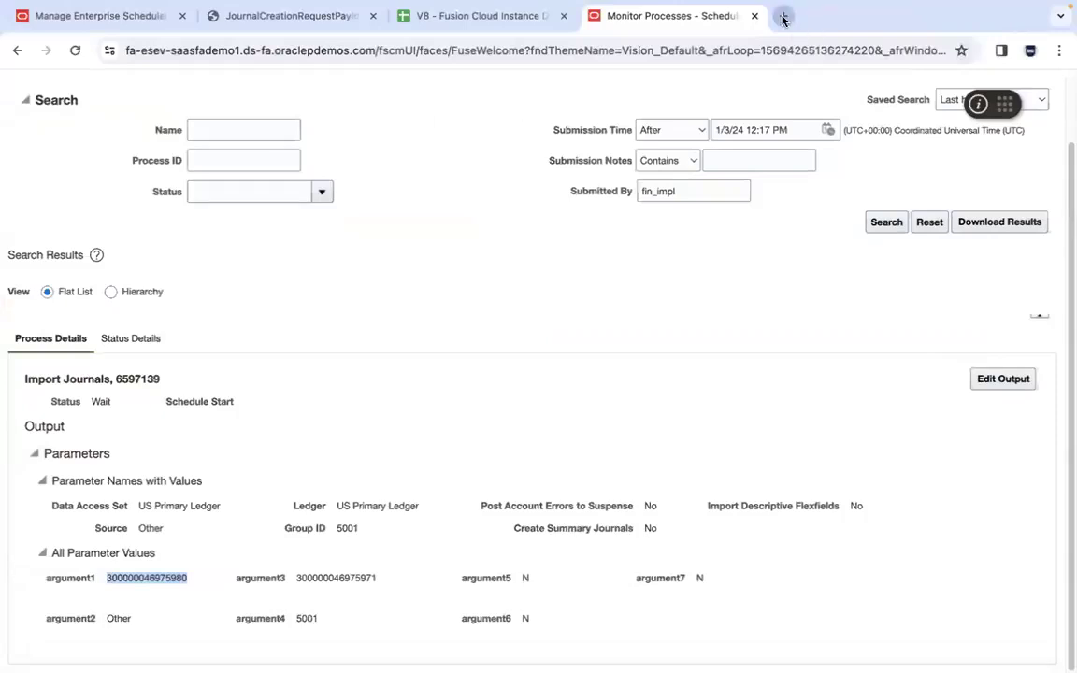
In a new Chrome tab, load the Oracle Integration bookmark and sign in with the saved credentials
click(784, 16)
click(17, 82)
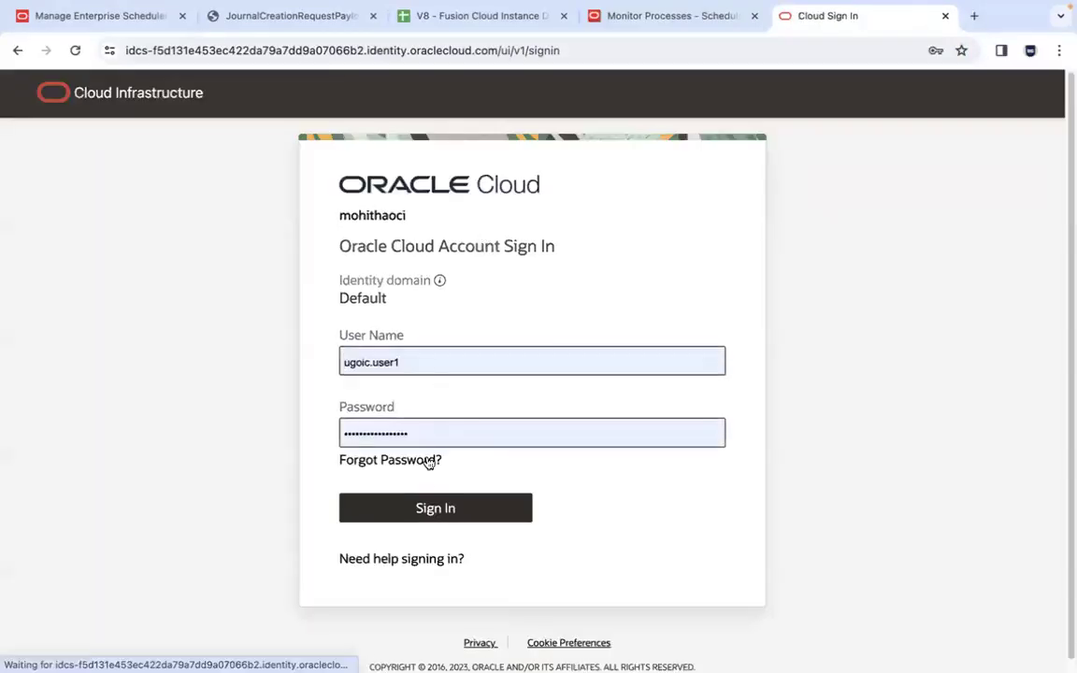
click(426, 509)
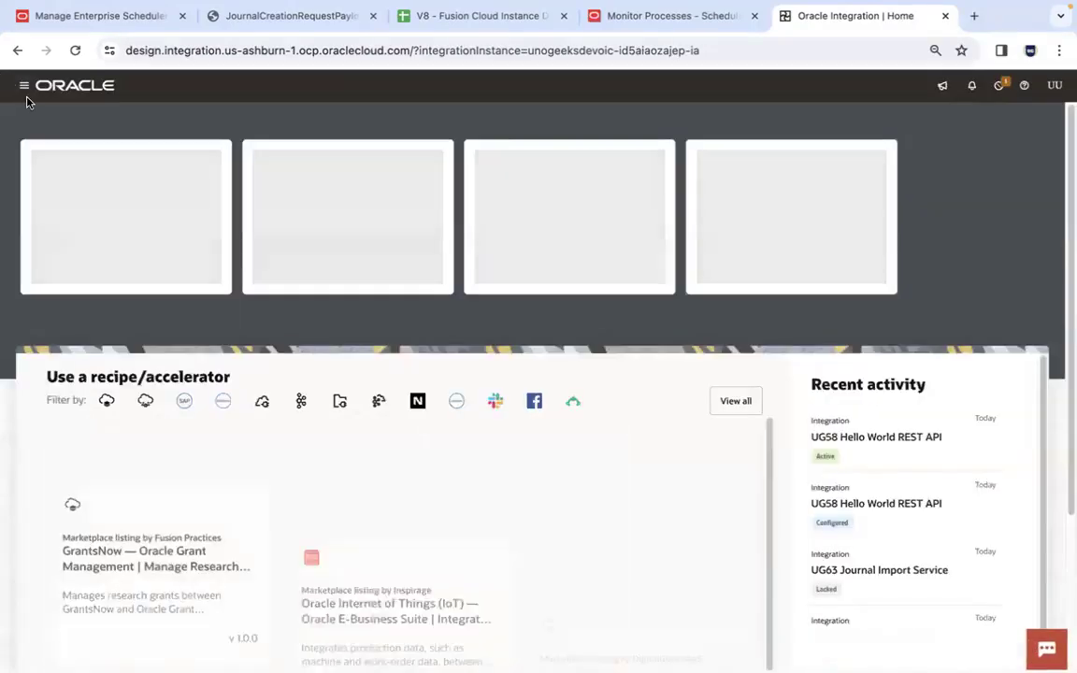
Start creating a new lookup under Lookups in the UG63 project
click(25, 89)
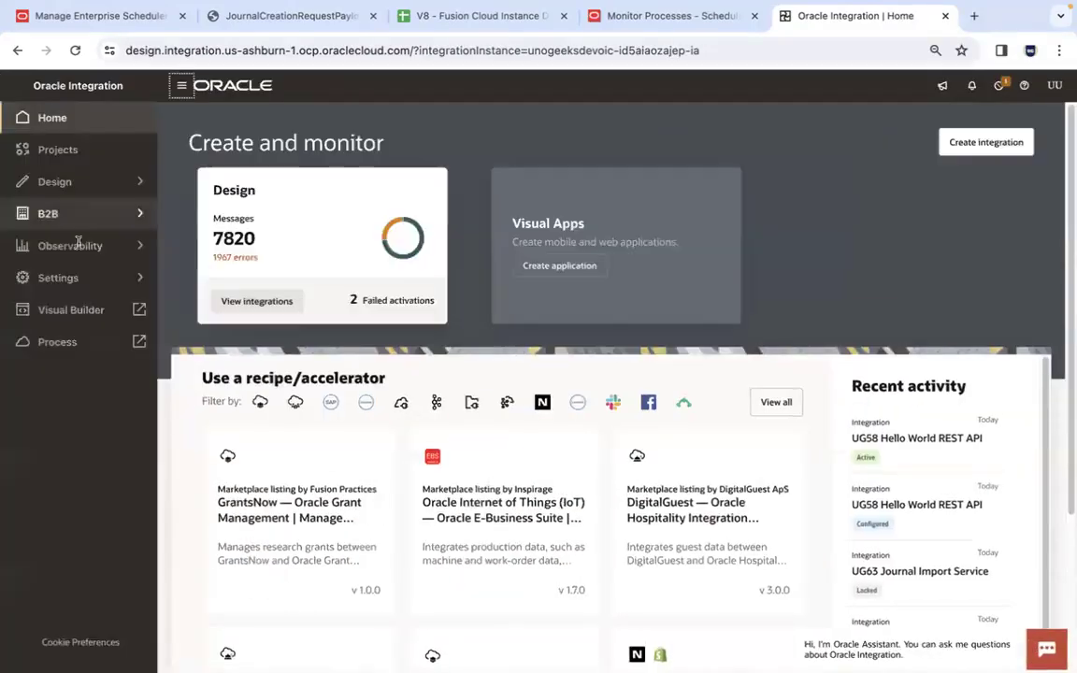
click(110, 152)
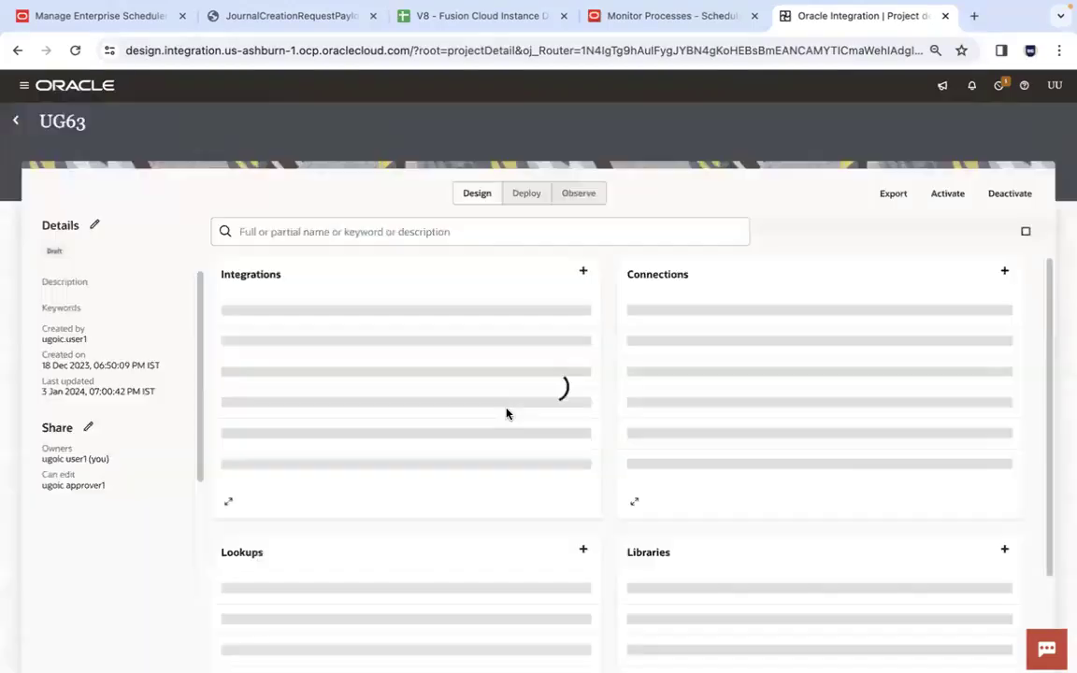
click(563, 583)
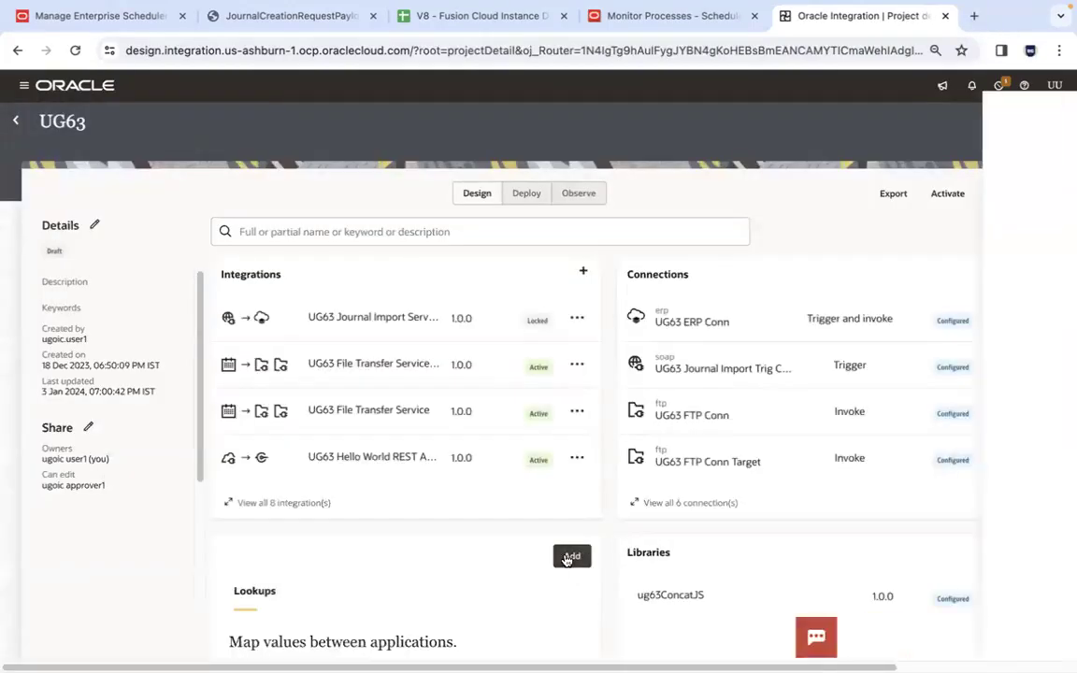
click(885, 200)
click(846, 211)
Copy the PK_GL_Data_Access_Set_Lookup heading from the slide into the lookup's Name field
key(ctrl+Left)
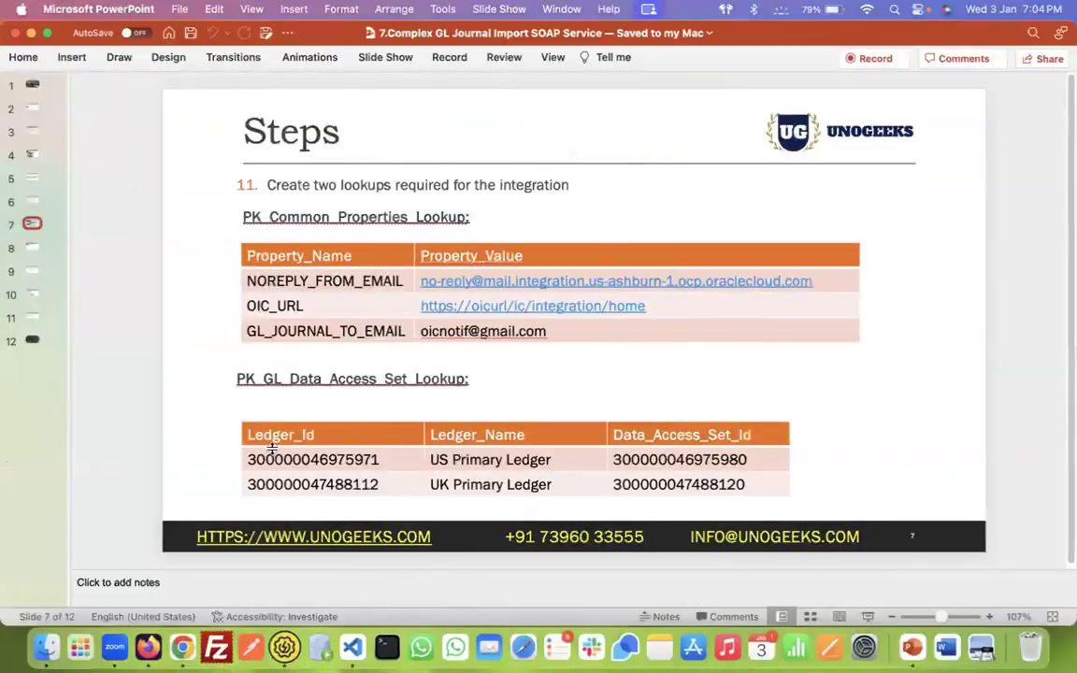
click(241, 377)
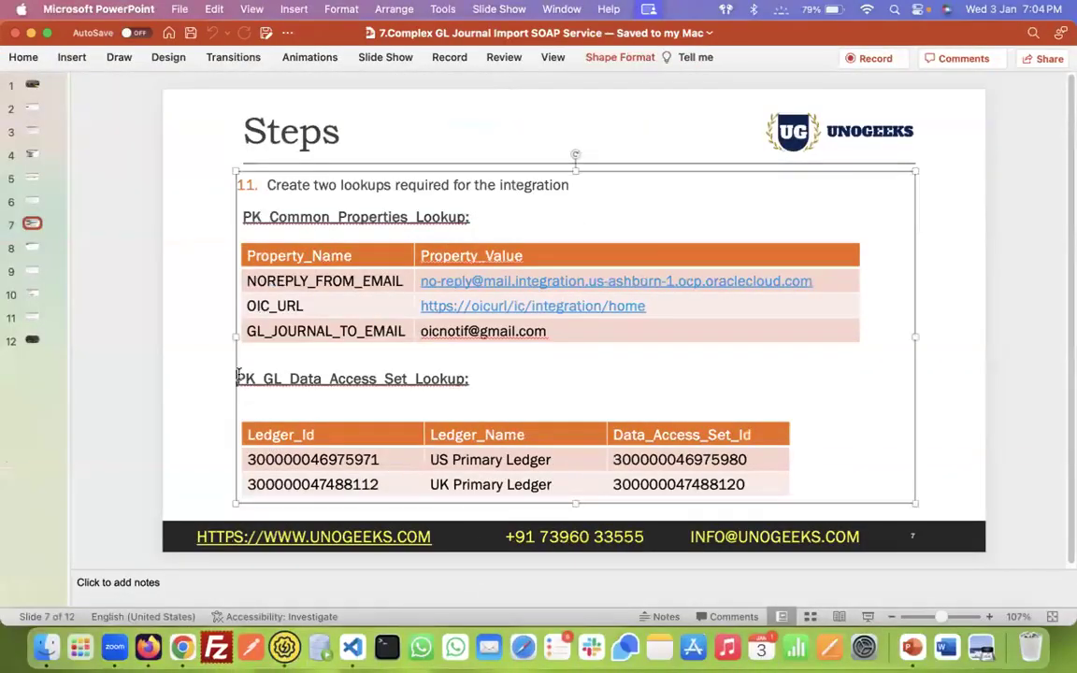
shift+click(463, 383)
key(super+c)
key(ctrl+Right)
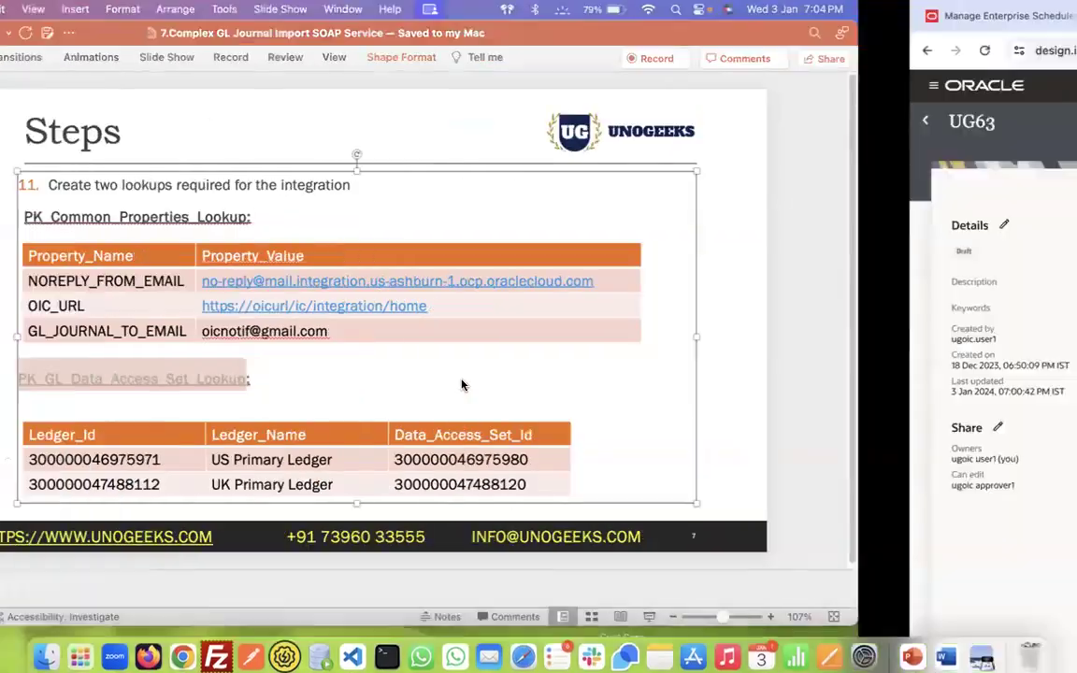
key(super+v)
Replace the name's PK prefix with UG63 and create UG63_GL_Data_Access_Set_Lookup
click(806, 215)
key(BackSpace)
key(BackSpace)
text(UG)
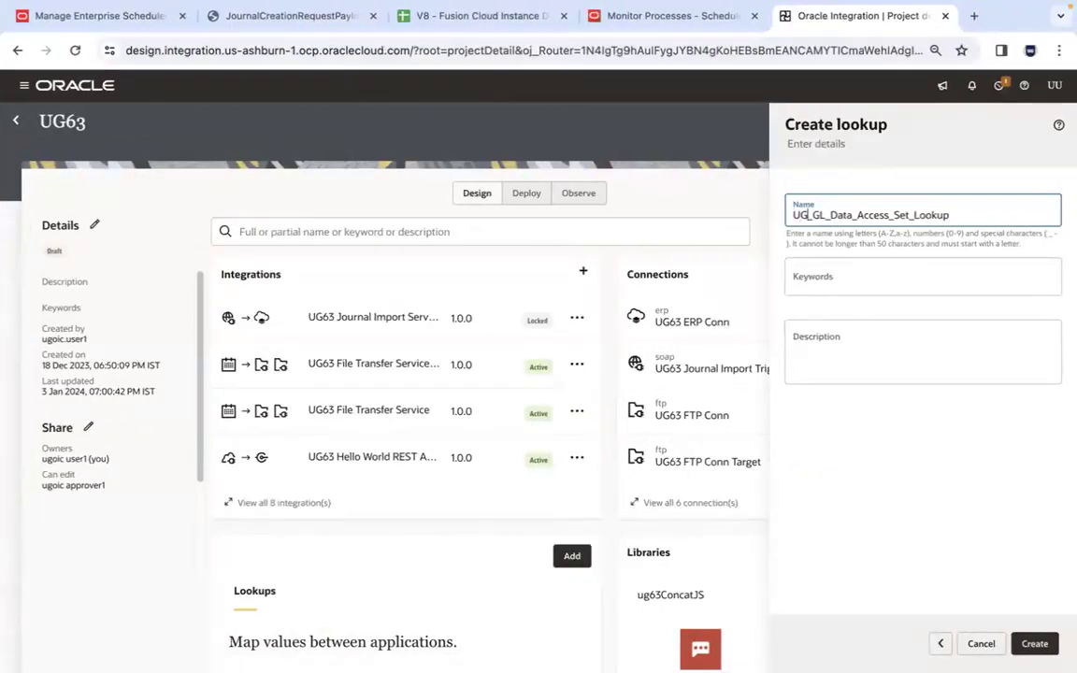
text(63)
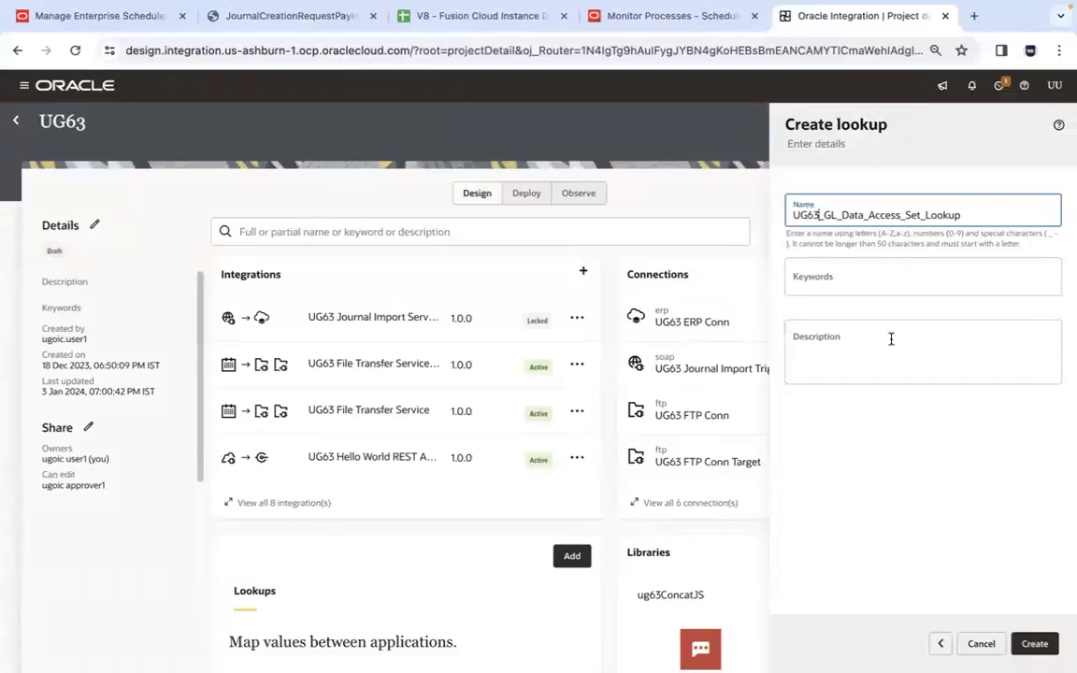
click(1034, 644)
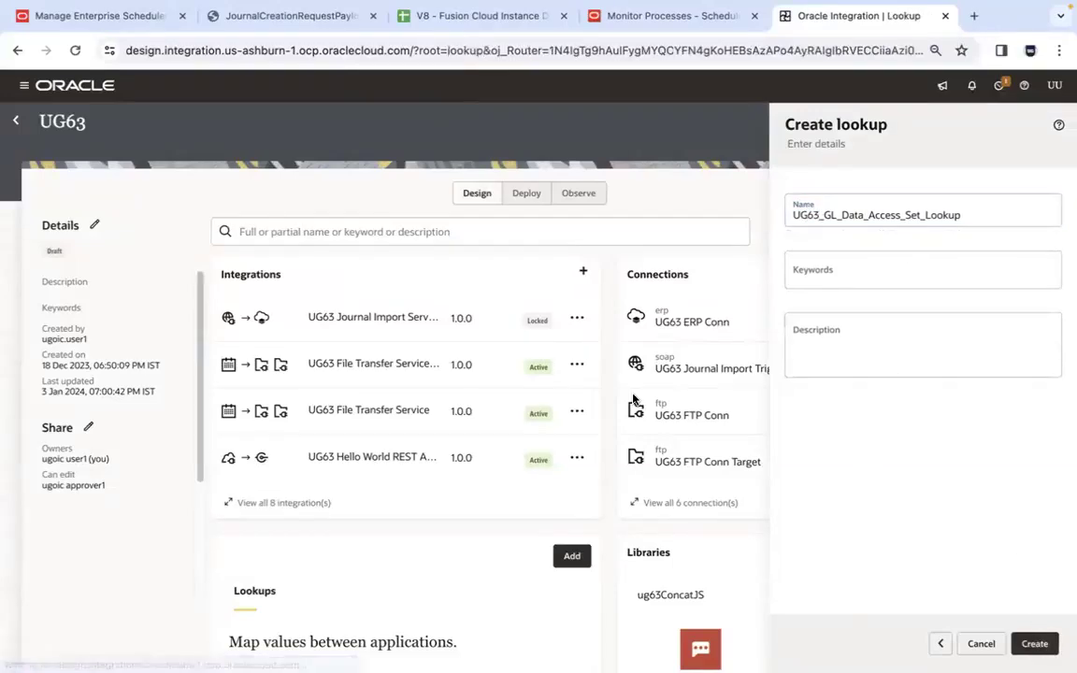
key(super+Tab)
triple_click(381, 440)
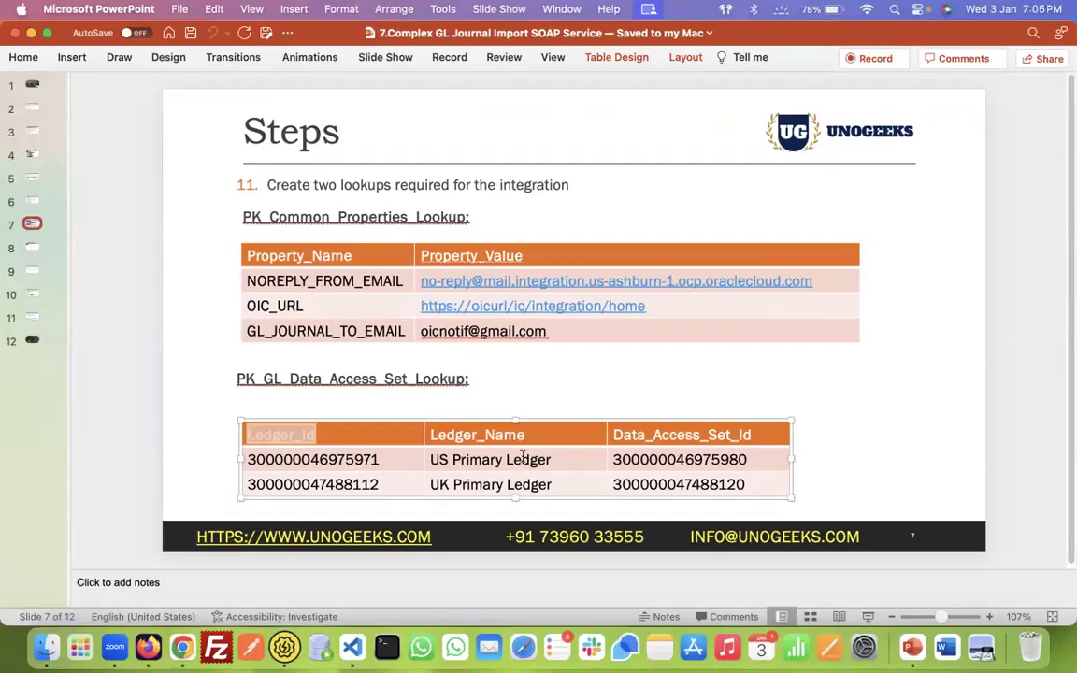
Return to the new lookup draft showing default Domain_Name_1 and Domain_Name_2 columns
key(ctrl+Right)
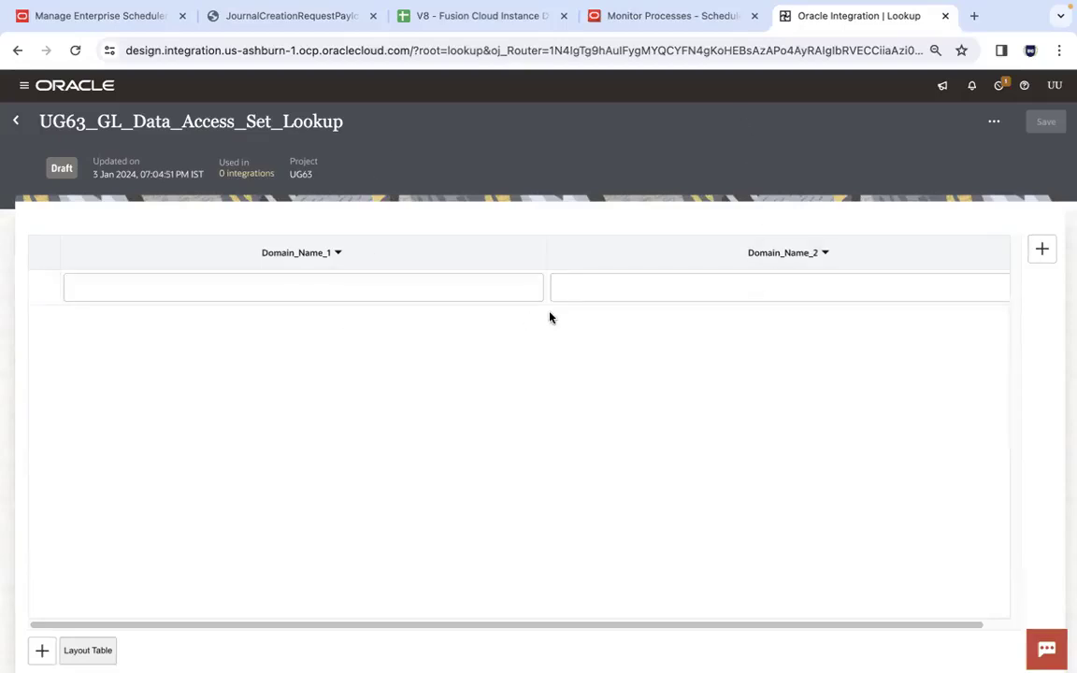
Add a third column to the lookup table, keeping a single row
click(1043, 251)
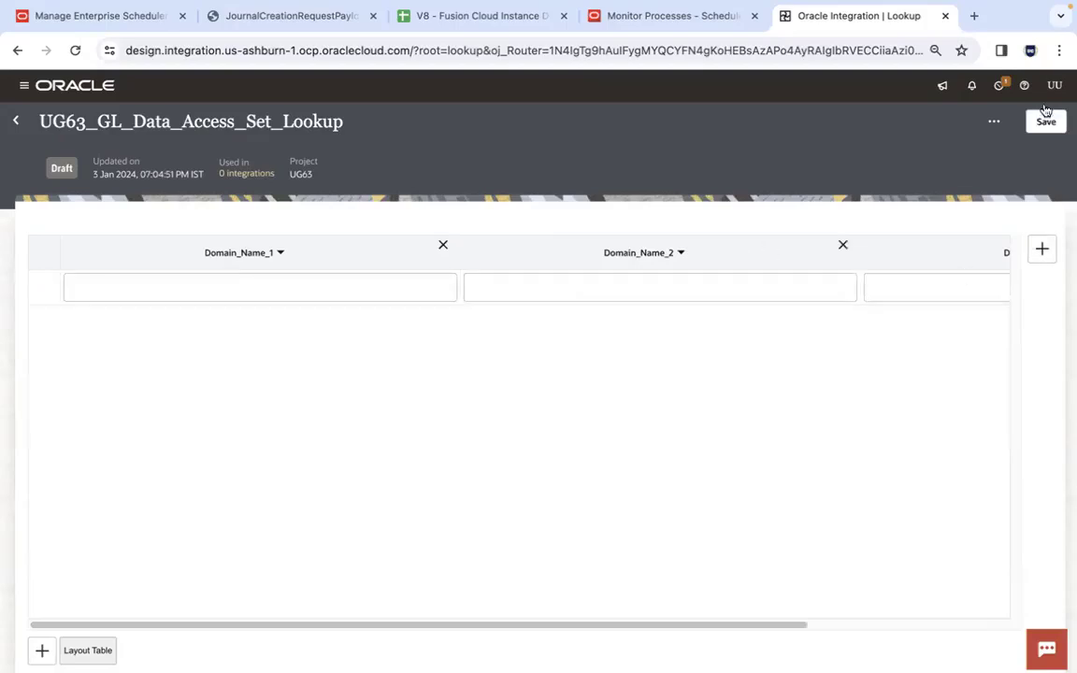
click(1059, 50)
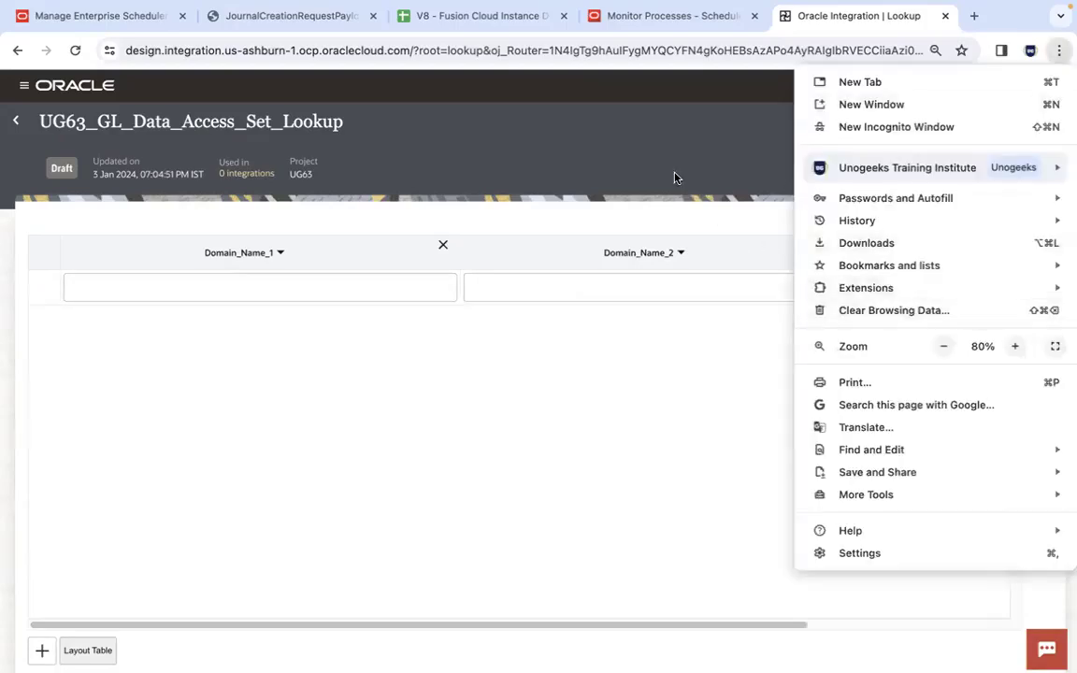
click(674, 175)
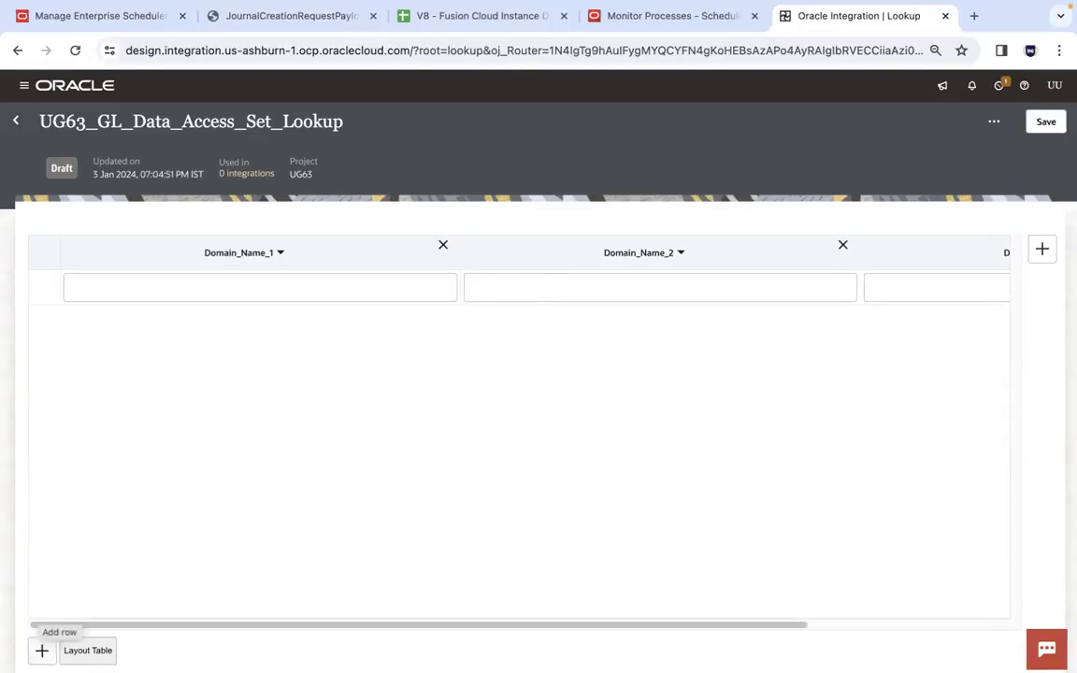
click(41, 651)
click(45, 323)
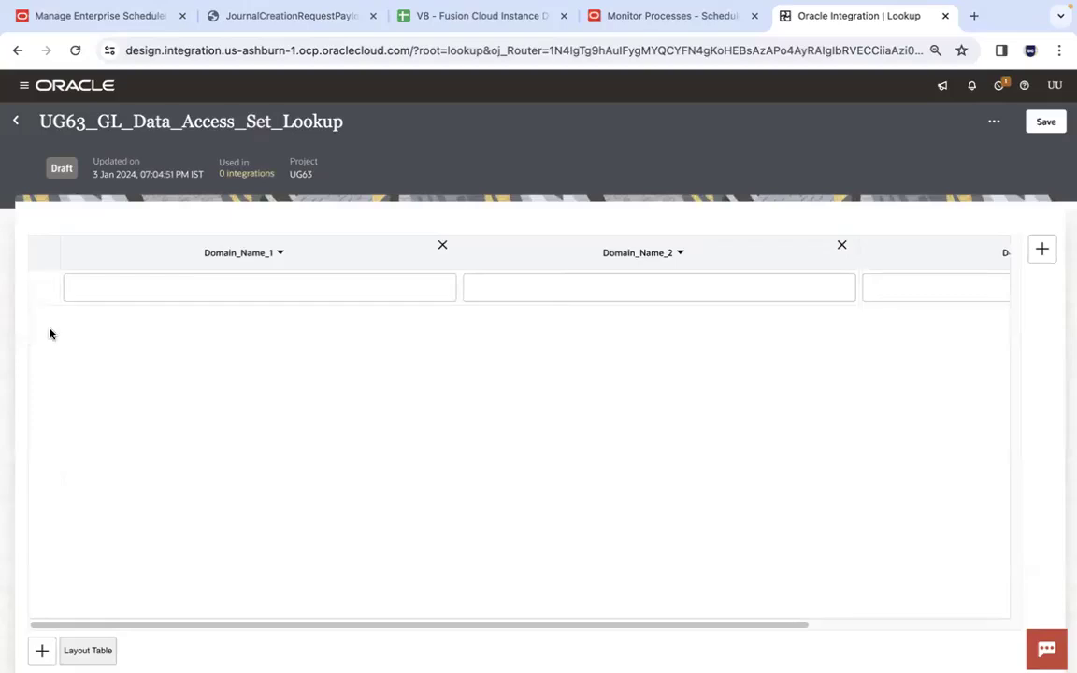
Rename the first two columns to Ledger_Id and Ledger_Name
click(279, 253)
click(299, 326)
click(632, 373)
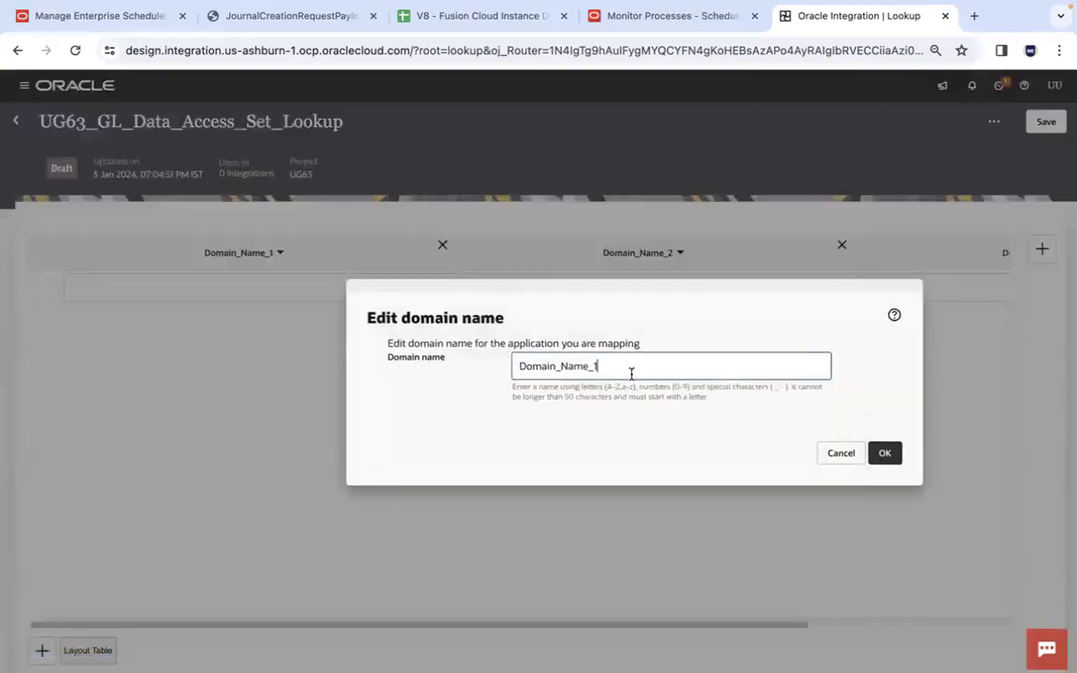
key(ctrl+a)
key(ctrl+v)
click(885, 453)
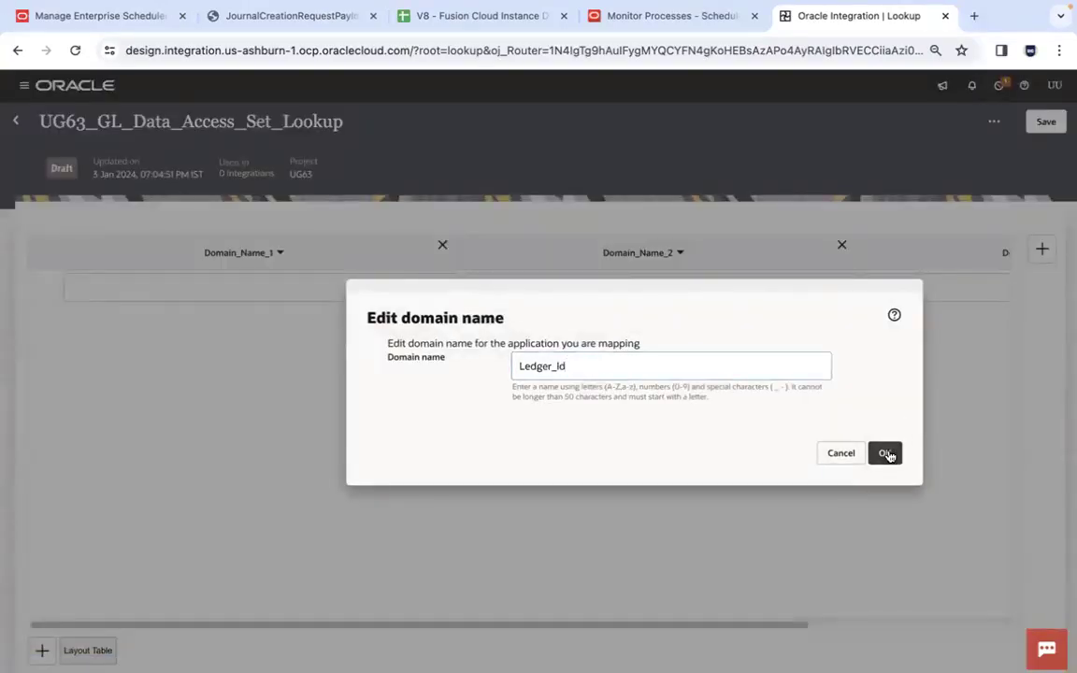
key(super+Tab)
key(super+Tab)
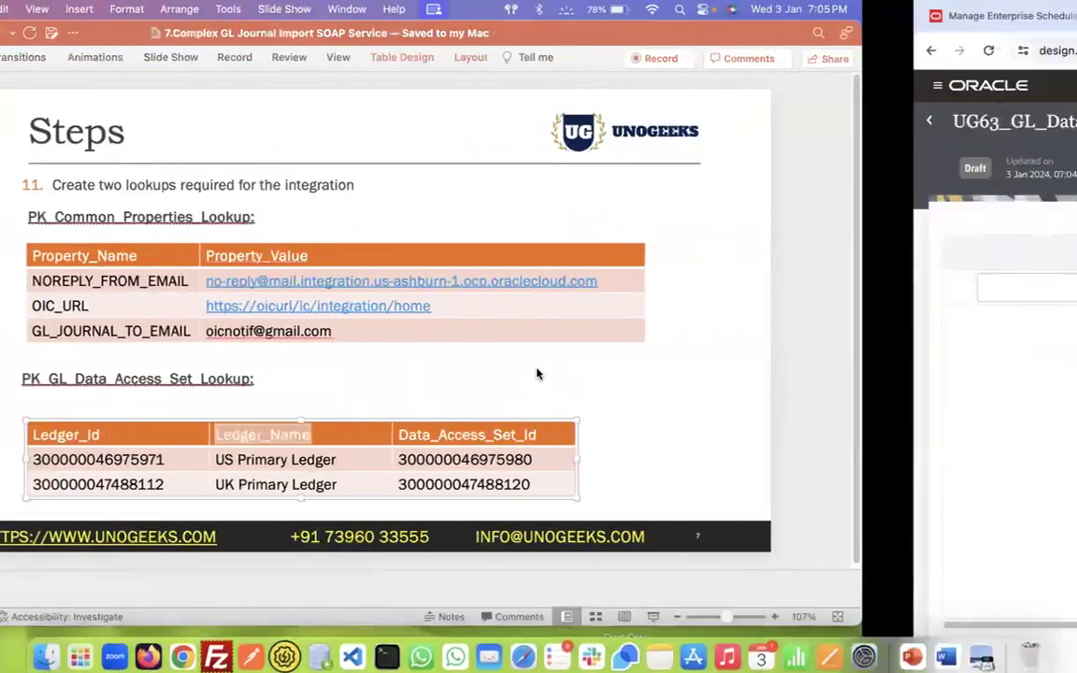
click(595, 253)
click(599, 318)
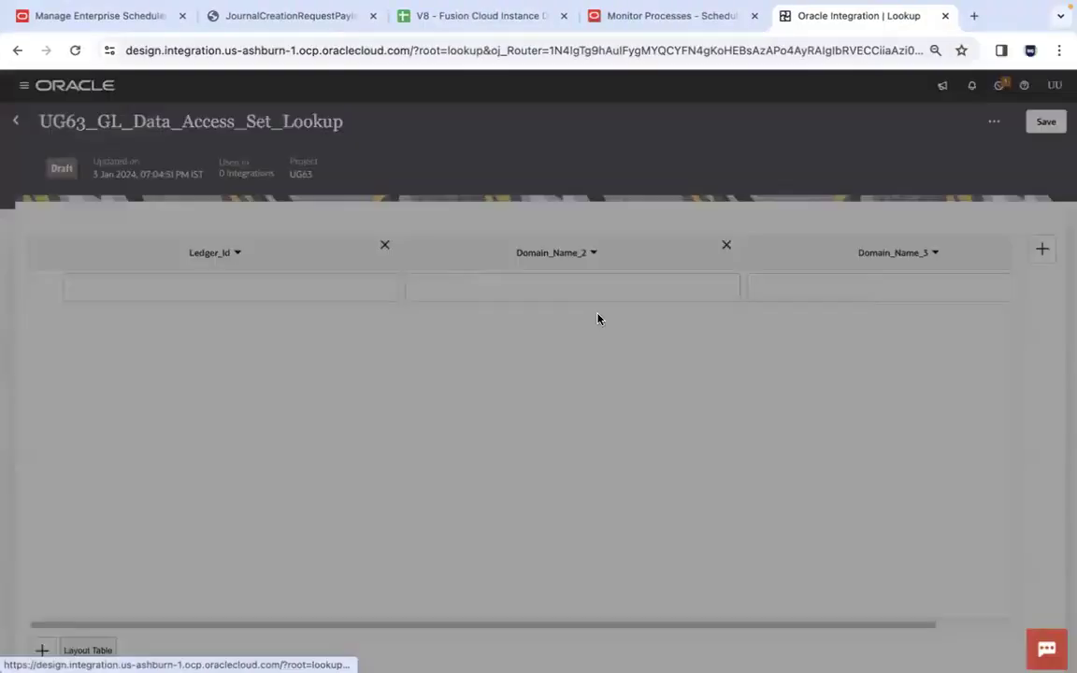
key(ctrl+a)
text(Ledger_Name)
click(874, 454)
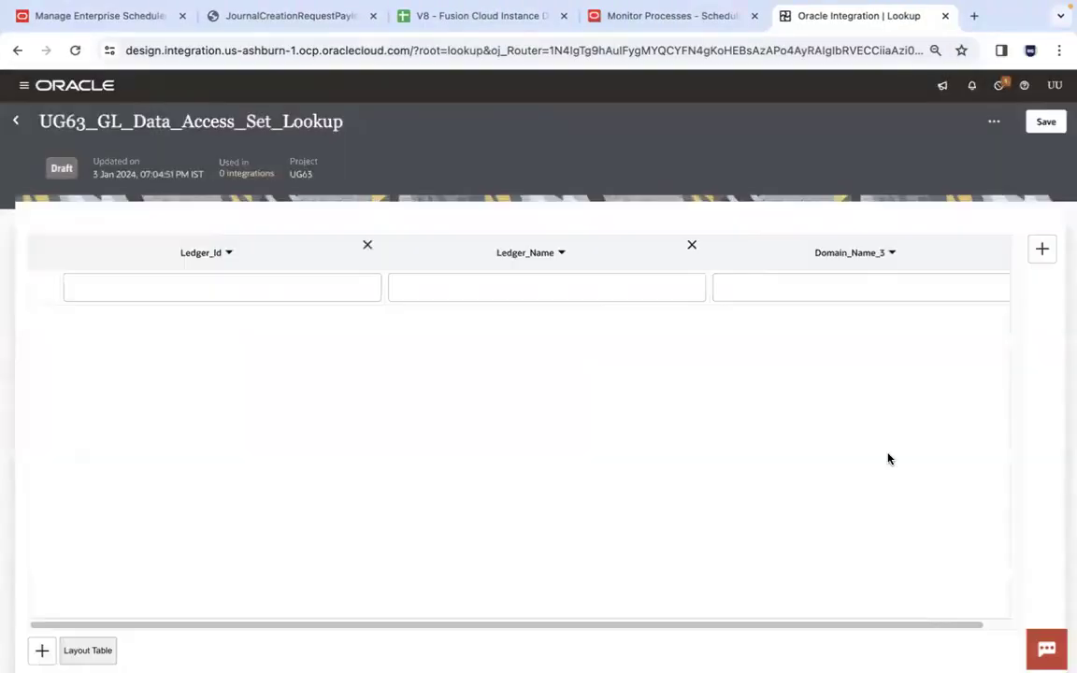
Copy Data_Access_Set_Id from the slide and rename the third column to it
key(super+Tab)
key(Tab)
key(ctrl+c)
key(super+Tab)
click(893, 254)
click(879, 320)
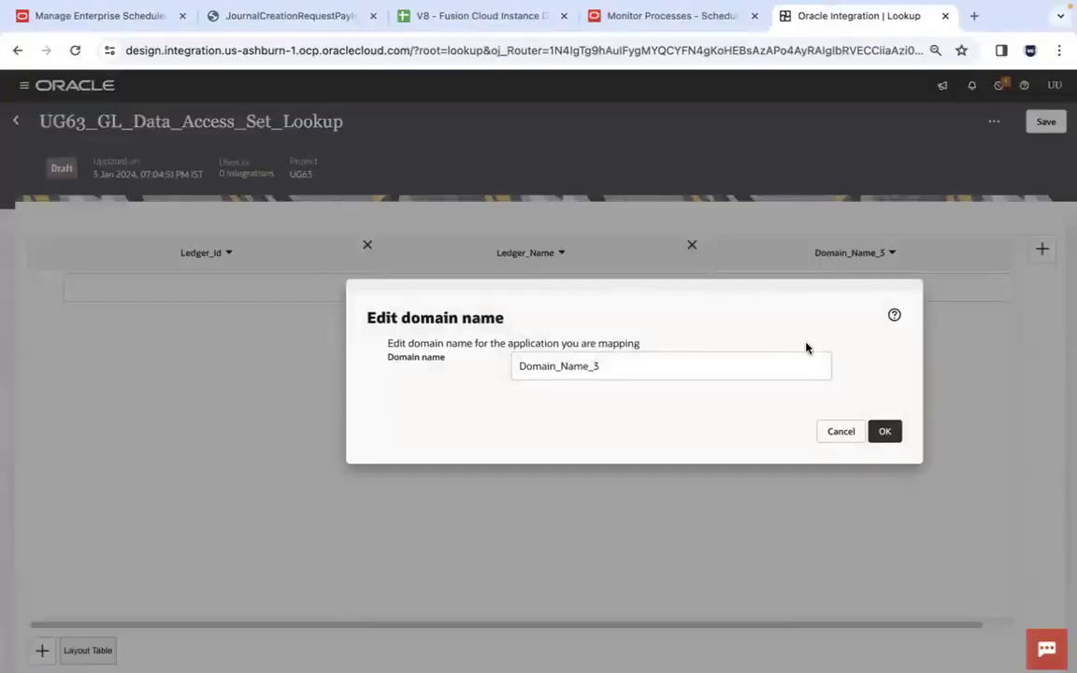
key(ctrl+a)
key(ctrl+v)
click(886, 452)
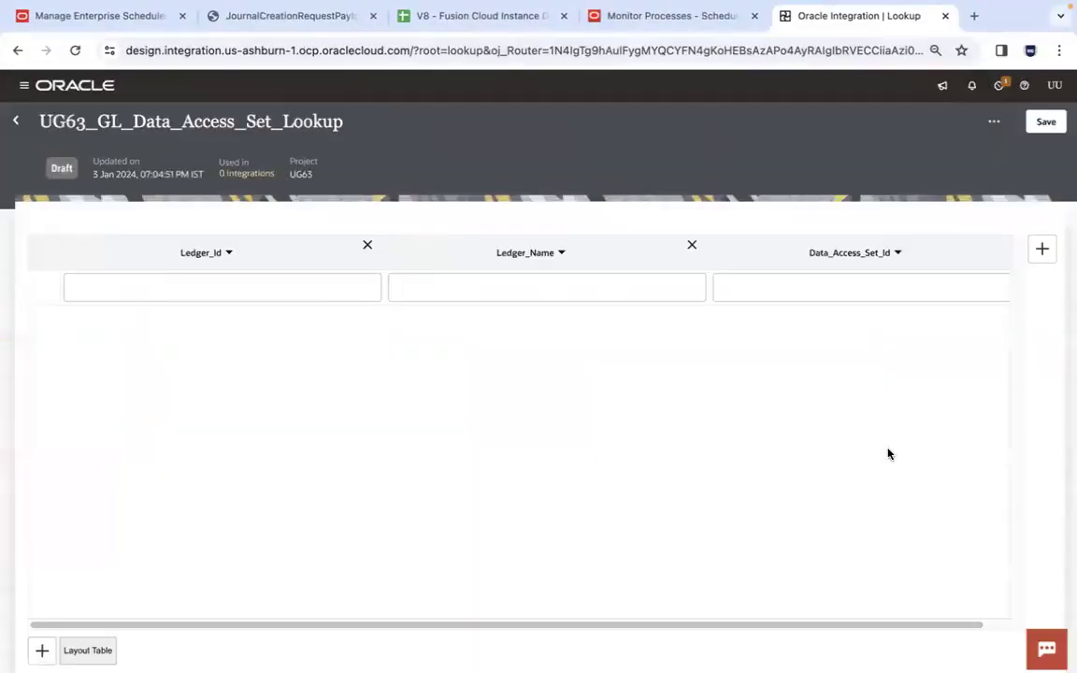
key(super+Tab)
key(super+Tab)
key(super+Tab)
key(super+Tab)
key(super+Tab)
key(super+Tab)
key(super+Tab)
key(super+Tab)
key(super+Tab)
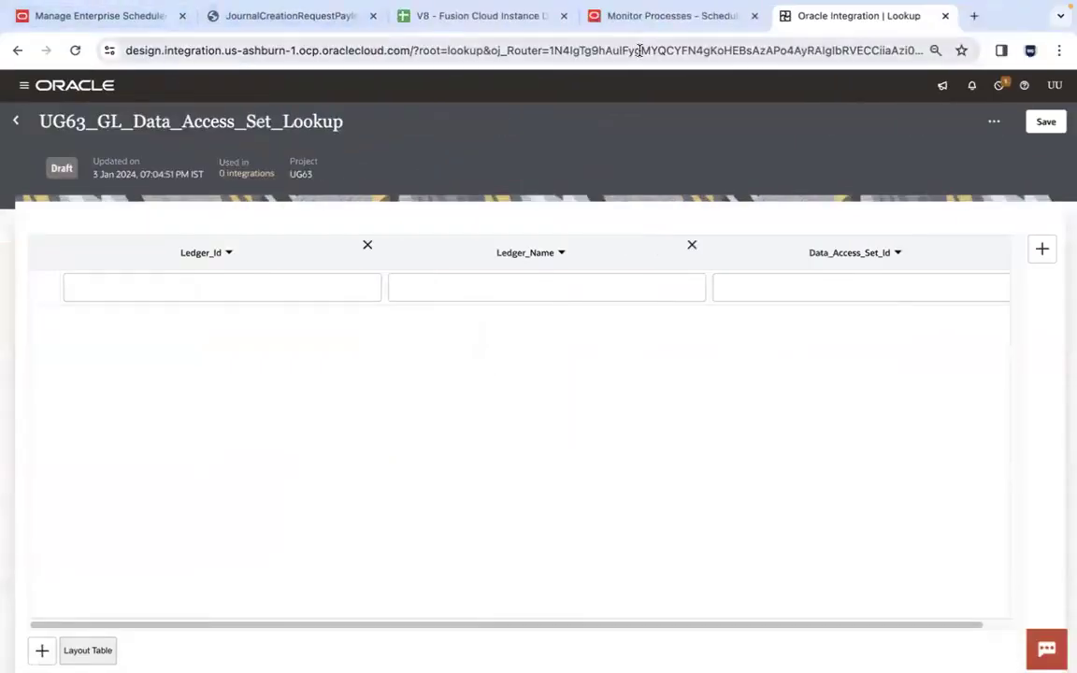
click(671, 31)
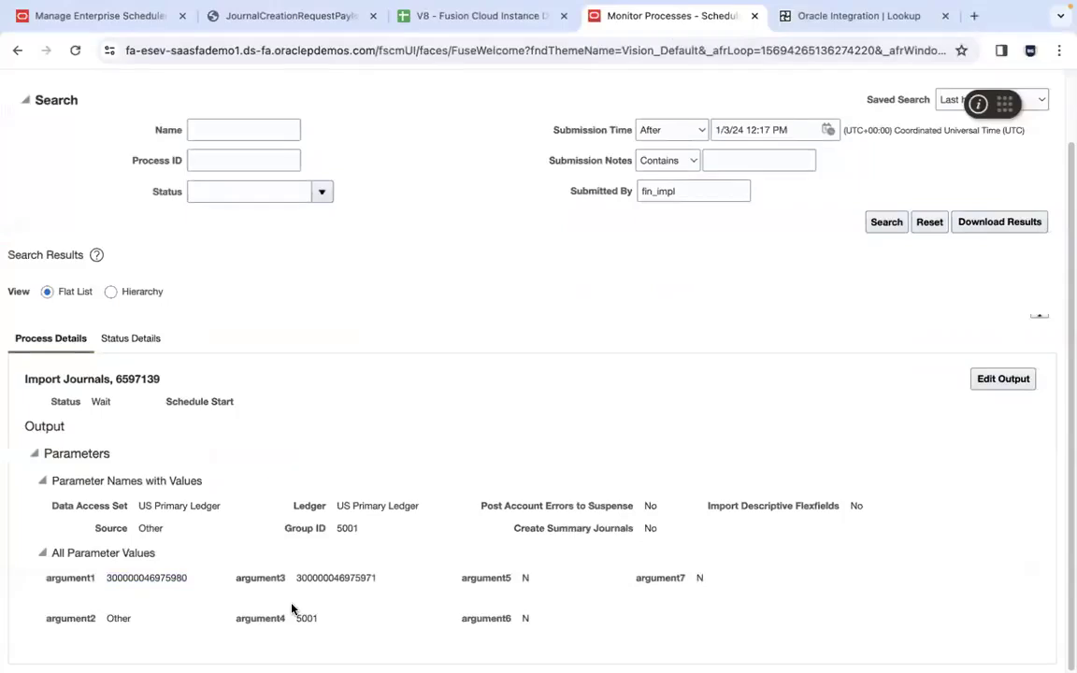
double_click(347, 576)
key(ctrl+c)
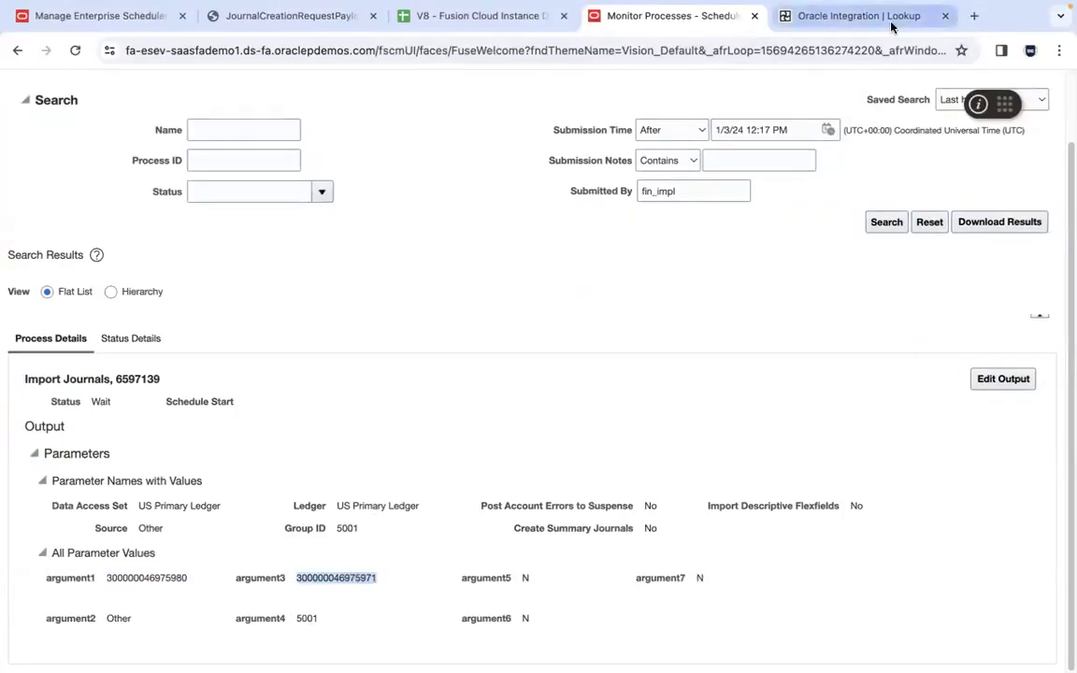
click(859, 16)
click(301, 284)
key(ctrl+v)
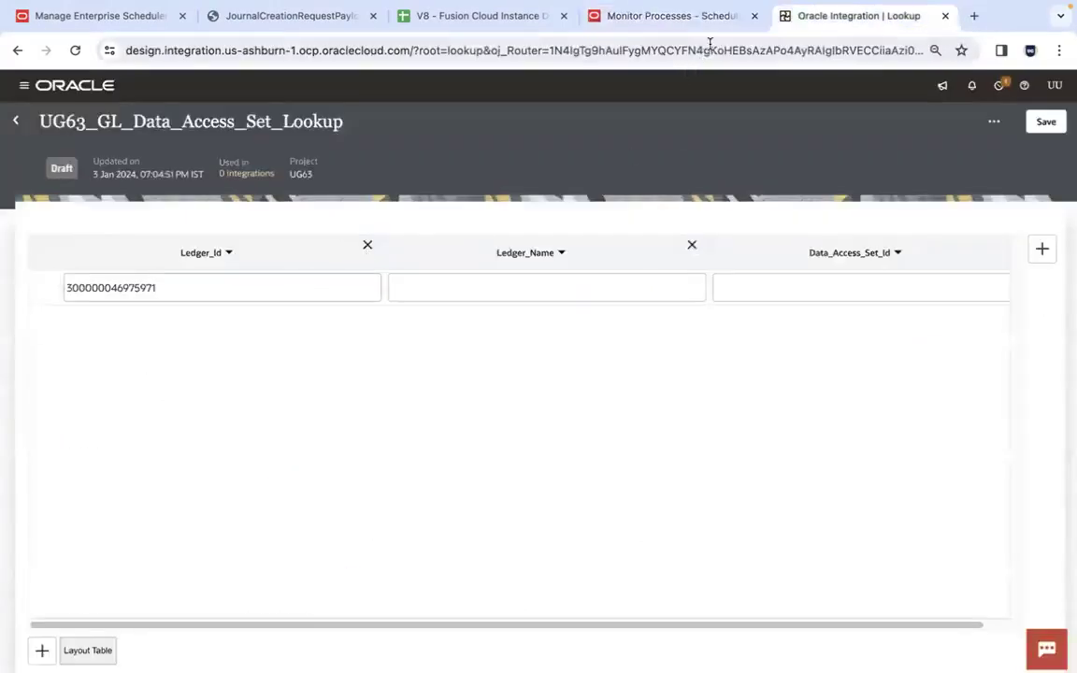
click(669, 16)
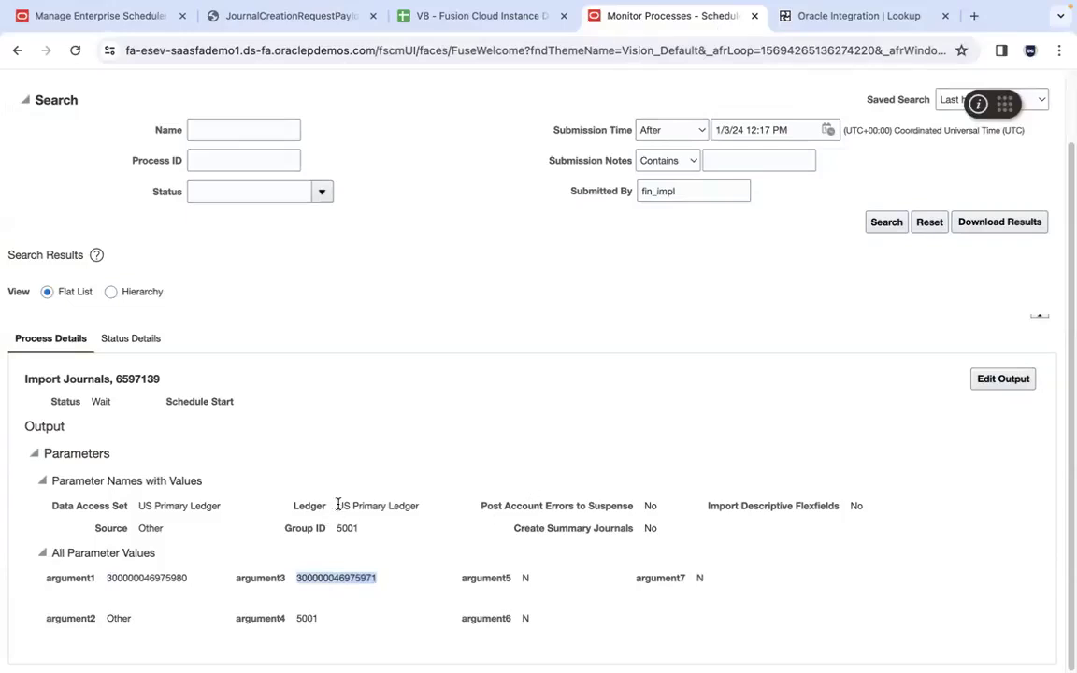
drag(338, 506, 410, 505)
key(ctrl+Tab)
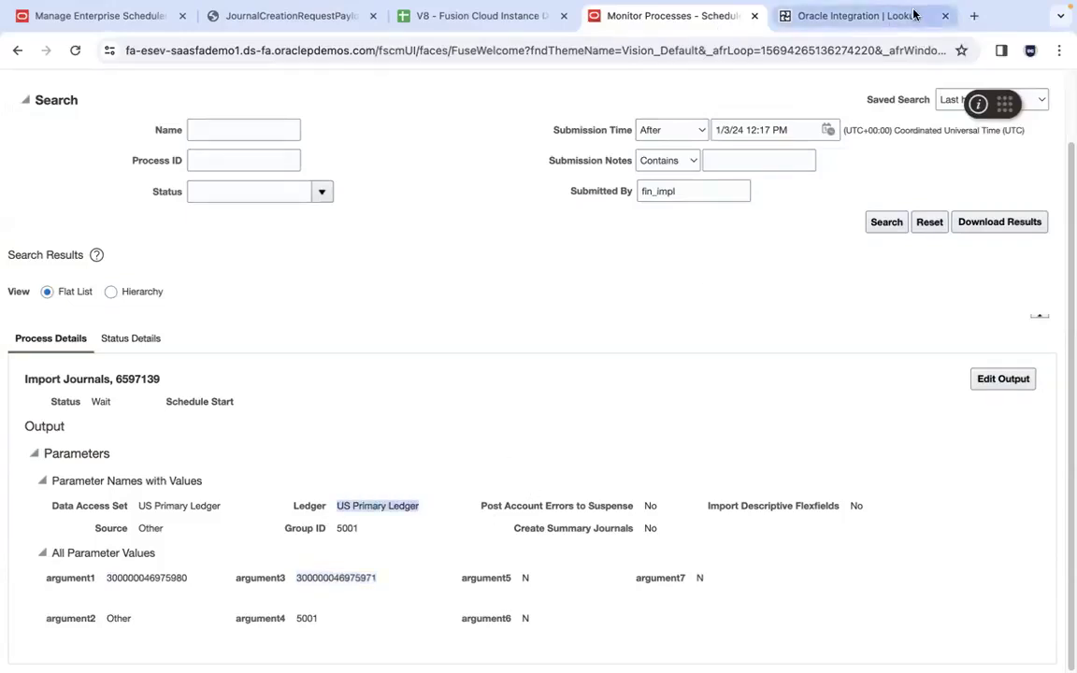
click(491, 283)
text(US Primary Ledger)
click(721, 285)
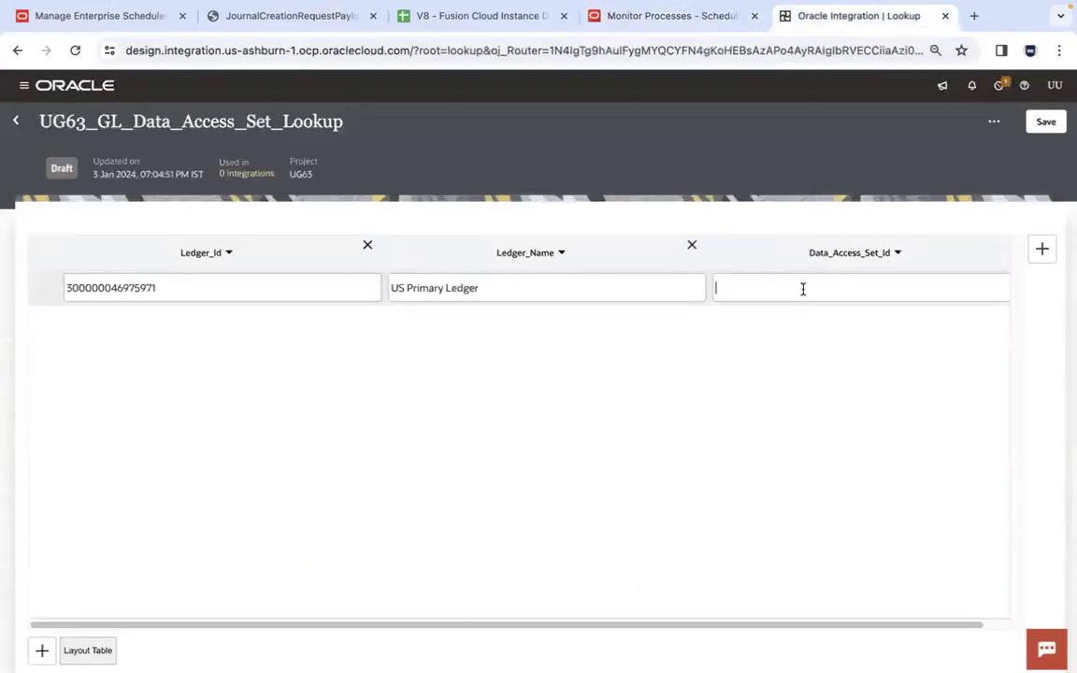
click(646, 25)
drag(106, 578, 188, 578)
key(ctrl+c)
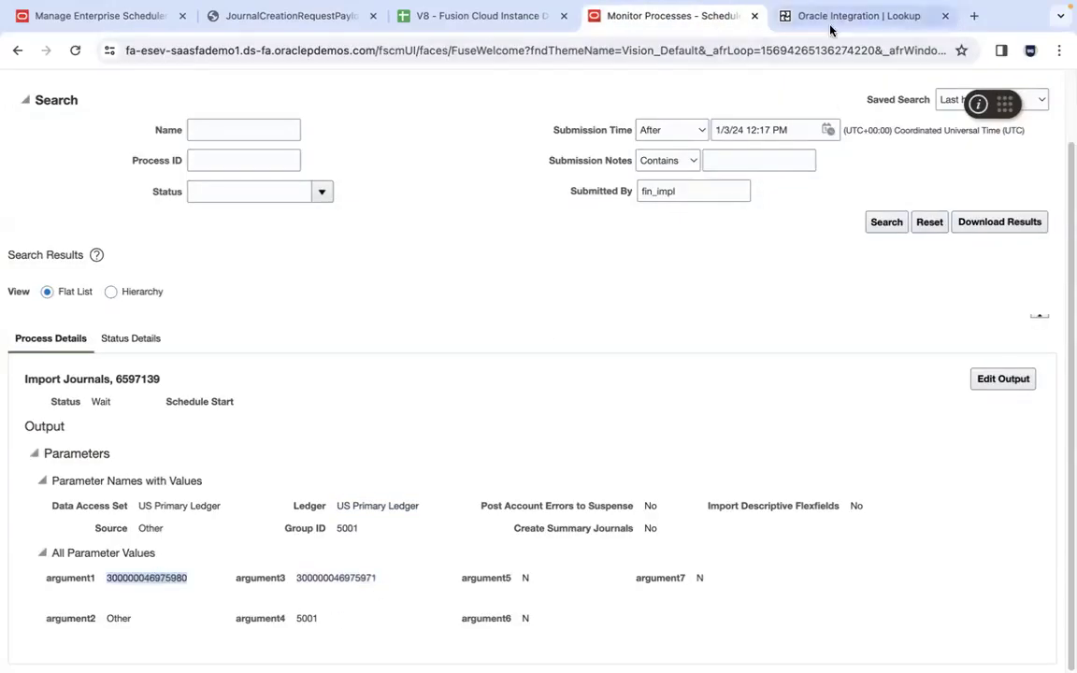
click(831, 26)
key(ctrl+v)
click(1034, 129)
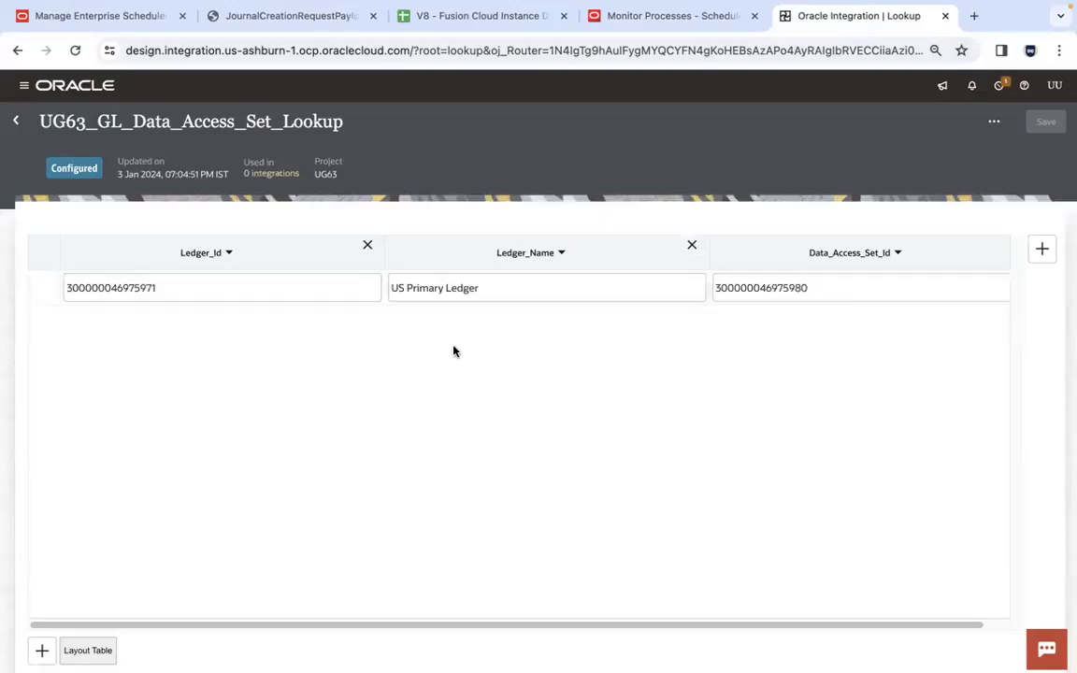
Export the lookup as UG63_GL_Data_Access_Set_Lookup.csv and bring up Finder
click(994, 121)
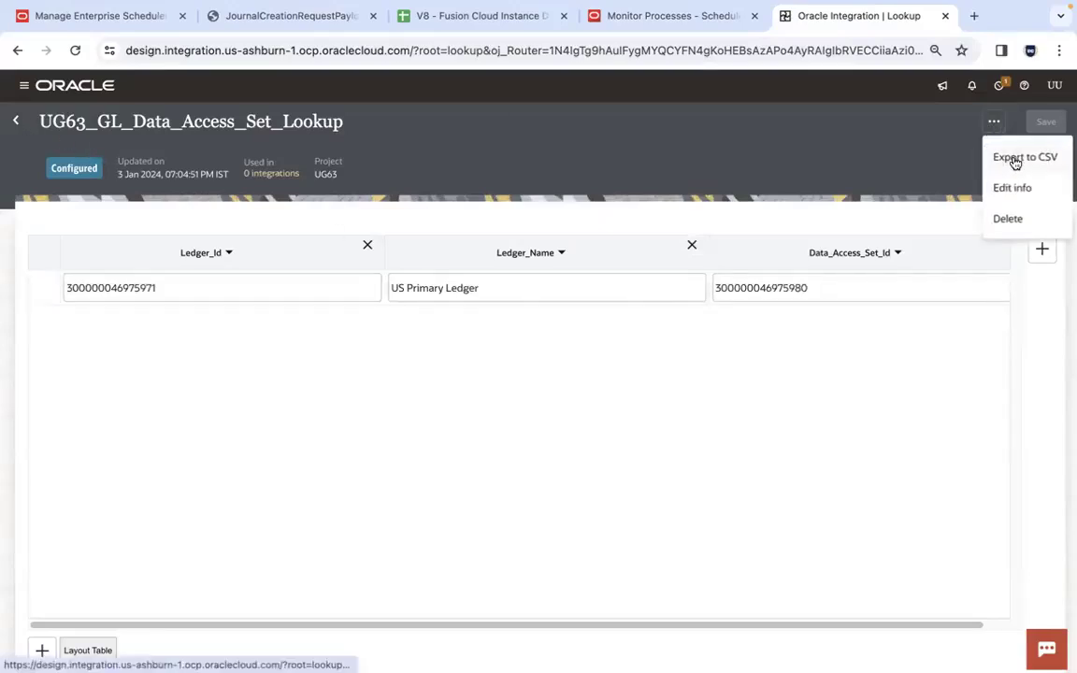
click(1015, 159)
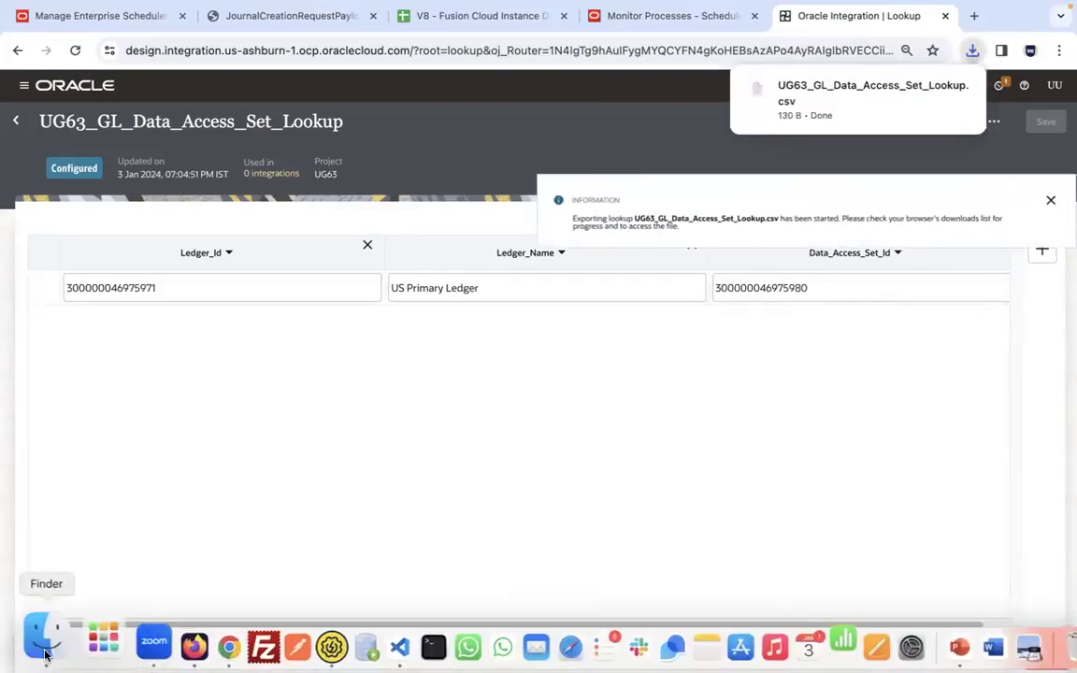
click(43, 645)
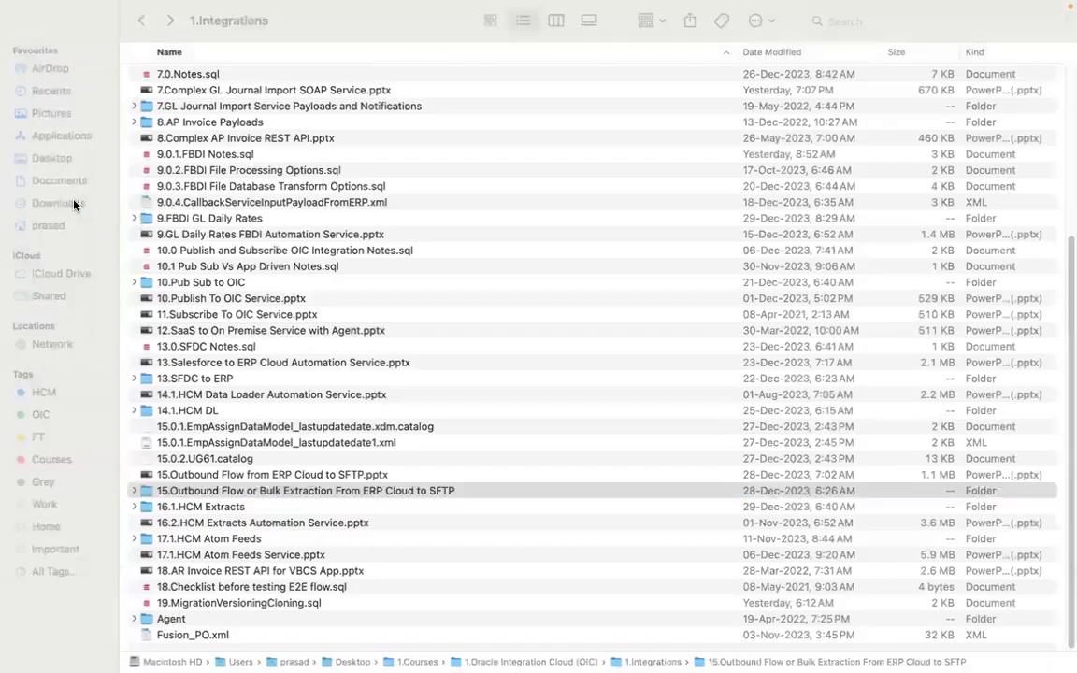
Open UG63_GL_Data_Access_Set_Lookup.csv from Downloads with Visual Studio Code
click(83, 199)
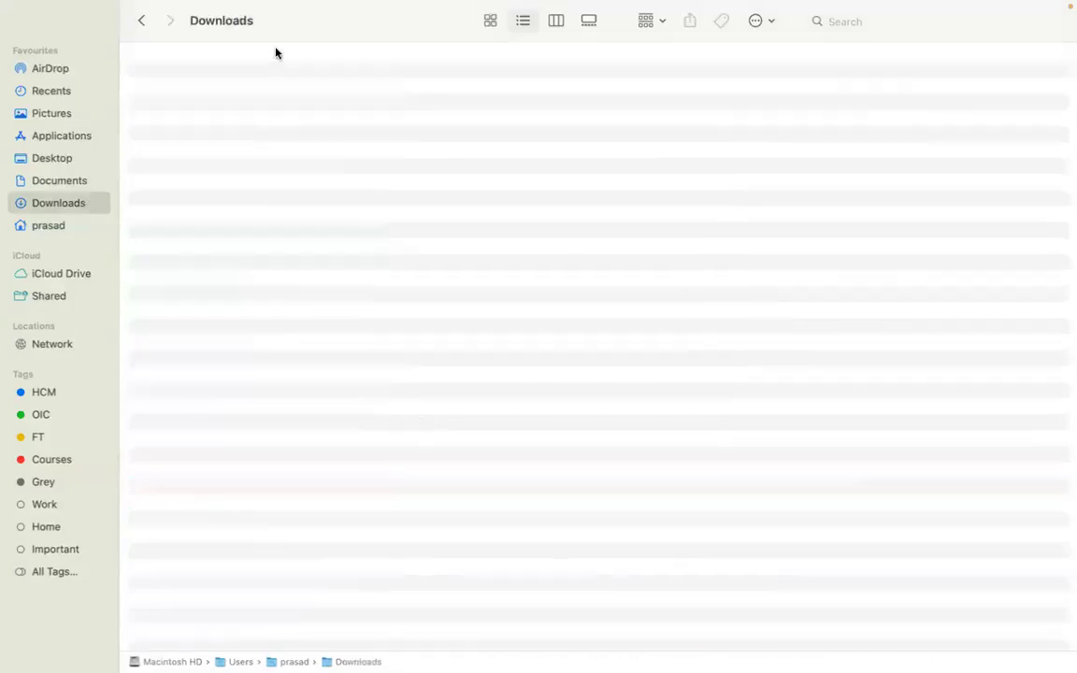
key(ctrl+Left)
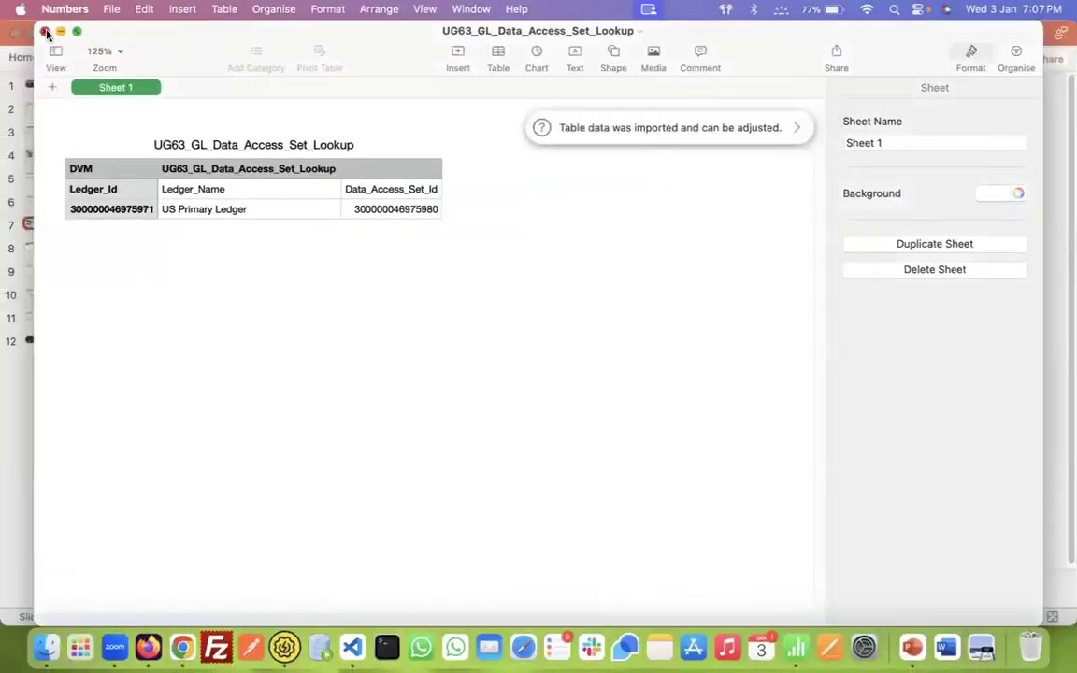
key(ctrl+Right)
key(ctrl+Right)
click(247, 78)
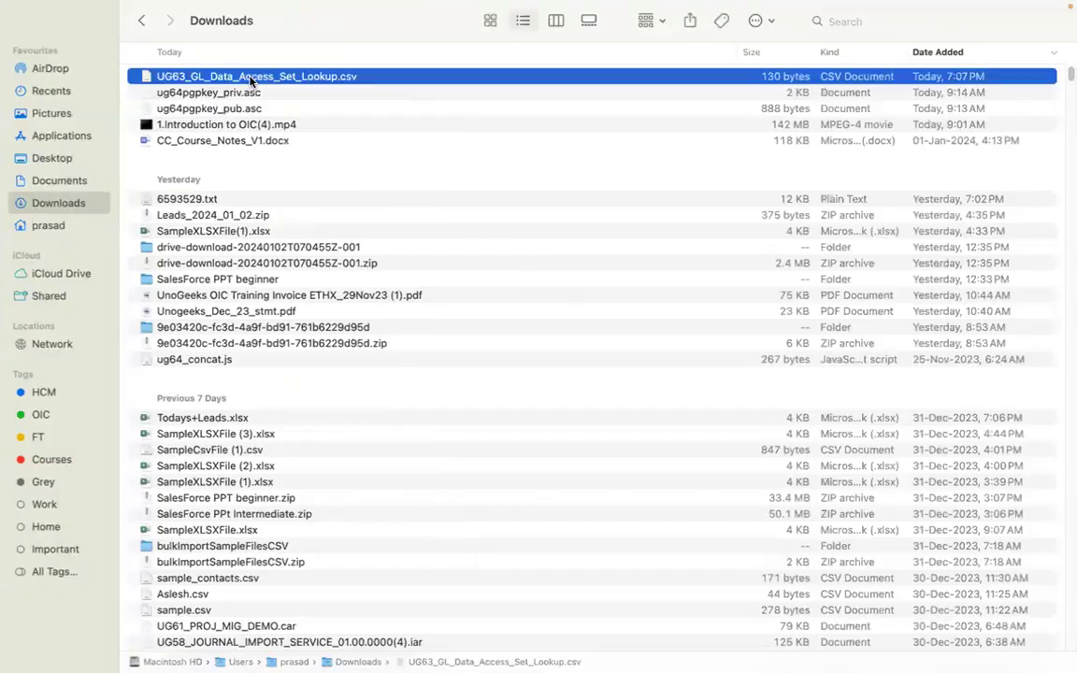
right_click(255, 79)
mouse_move(500, 101)
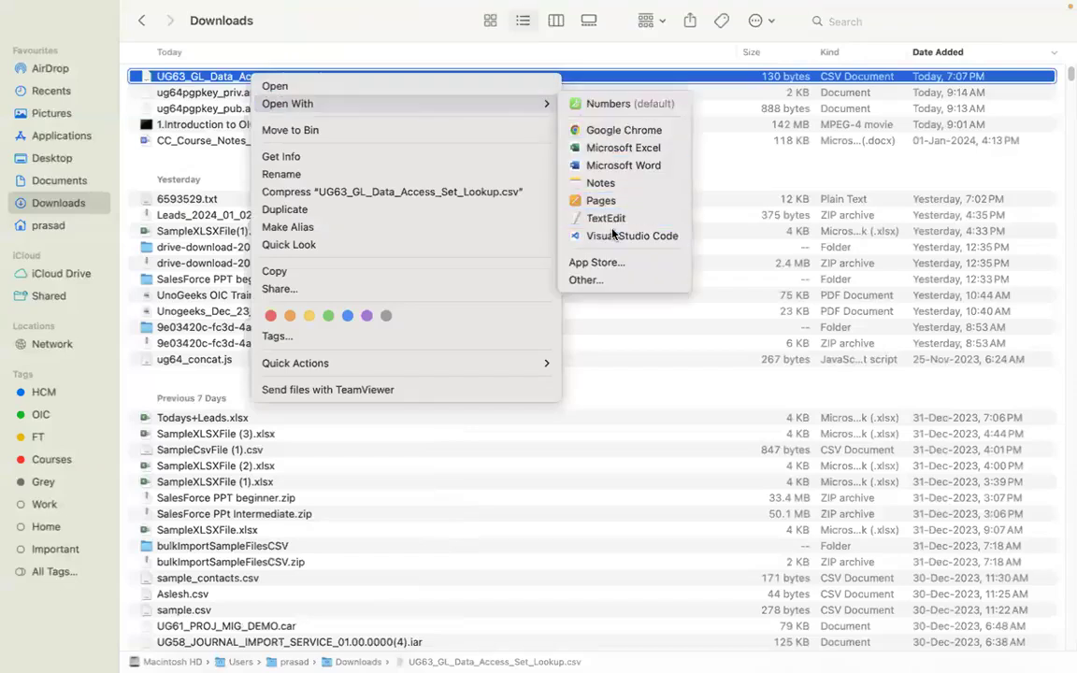
click(617, 236)
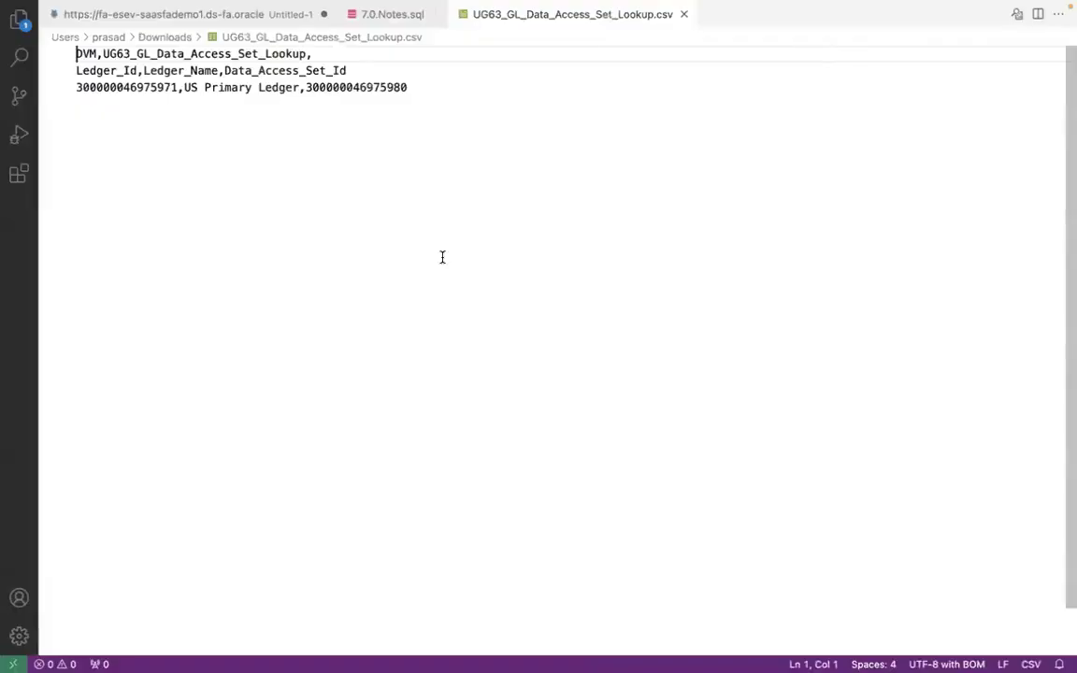
Review the CSV's DVM header, lookup name and Ledger_Id, Ledger_Name, Data_Access_Set_Id columns
double_click(87, 54)
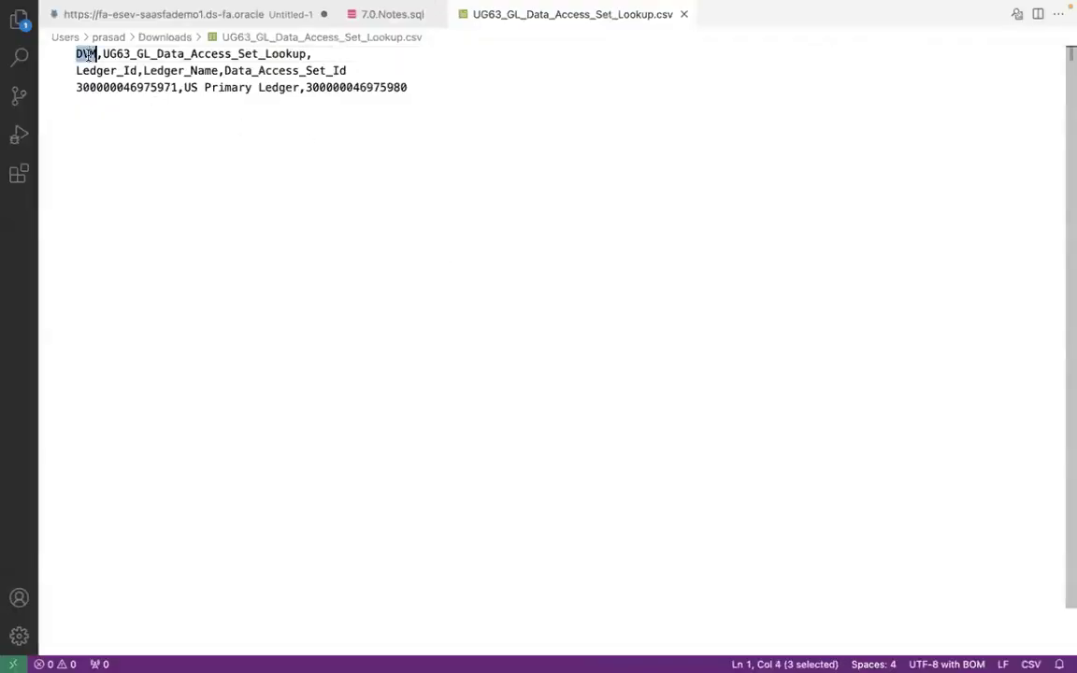
double_click(214, 53)
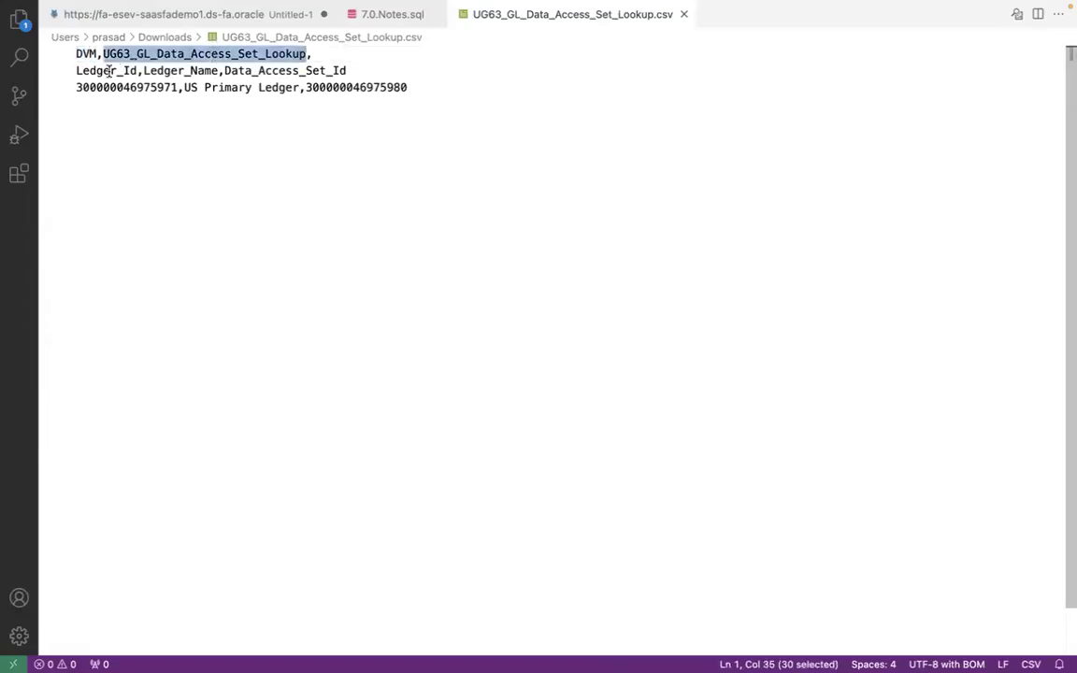
click(77, 70)
shift+click(385, 70)
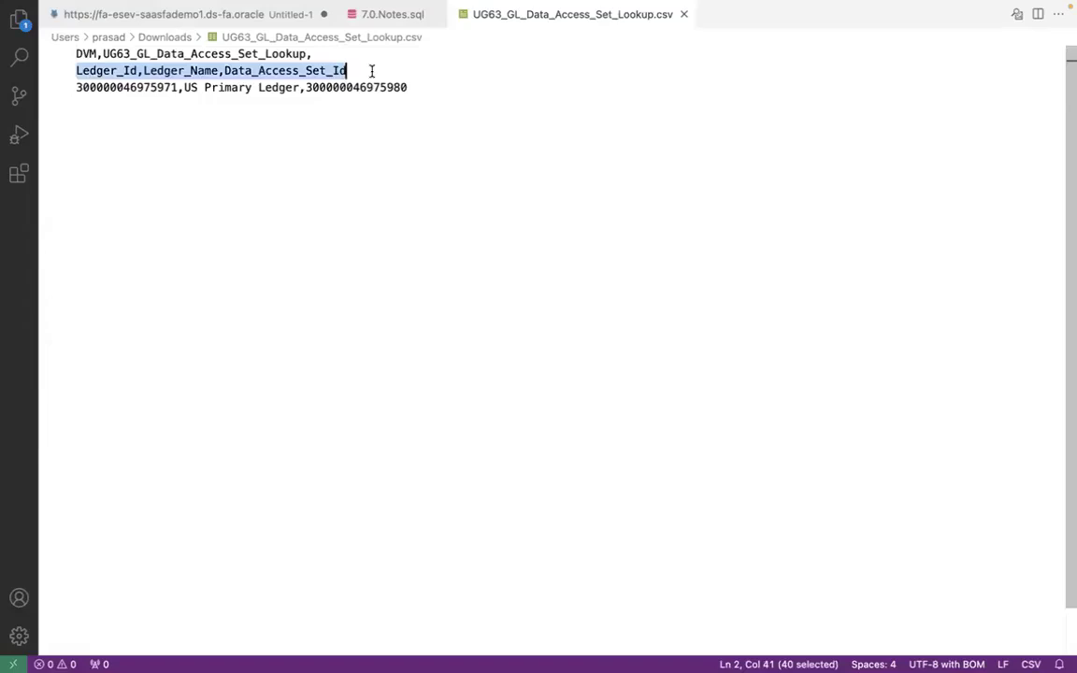
double_click(371, 71)
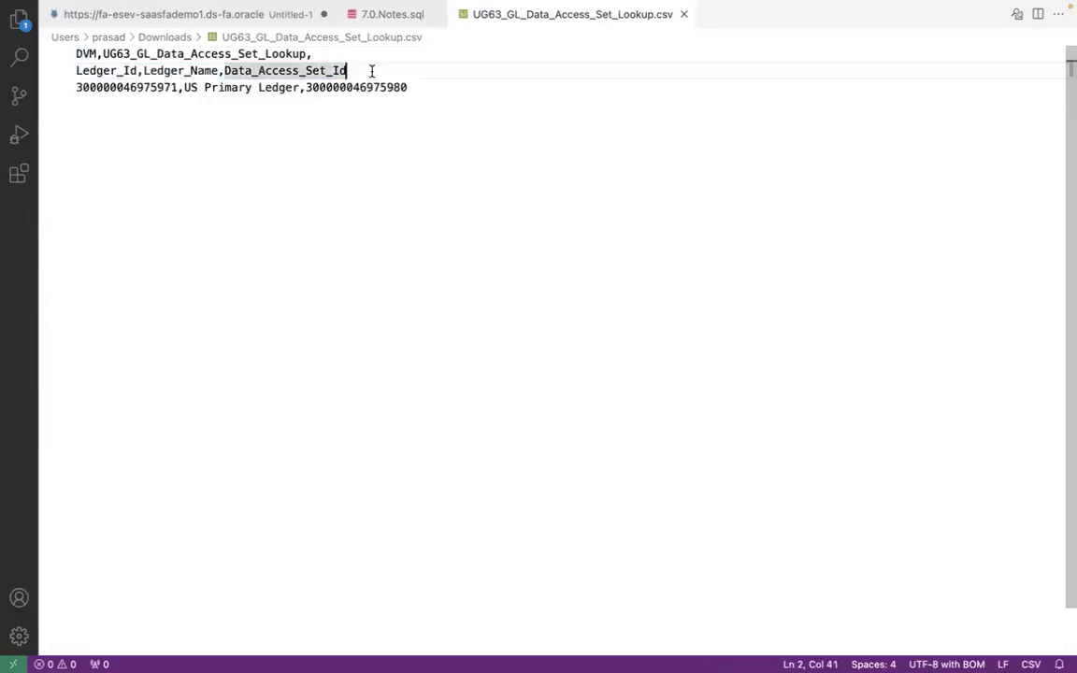
double_click(104, 71)
double_click(168, 71)
double_click(299, 71)
Compare the CSV row's ledger id and data access set id against the lookup page
key(super+Tab)
key(super+Tab)
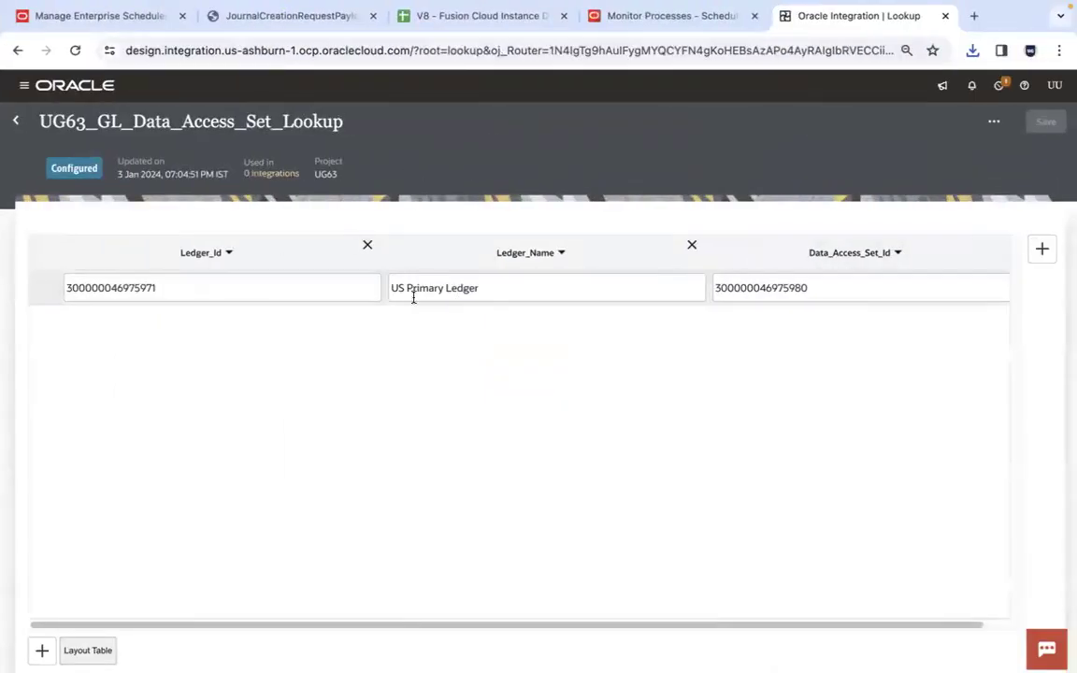
key(super+Tab)
click(149, 87)
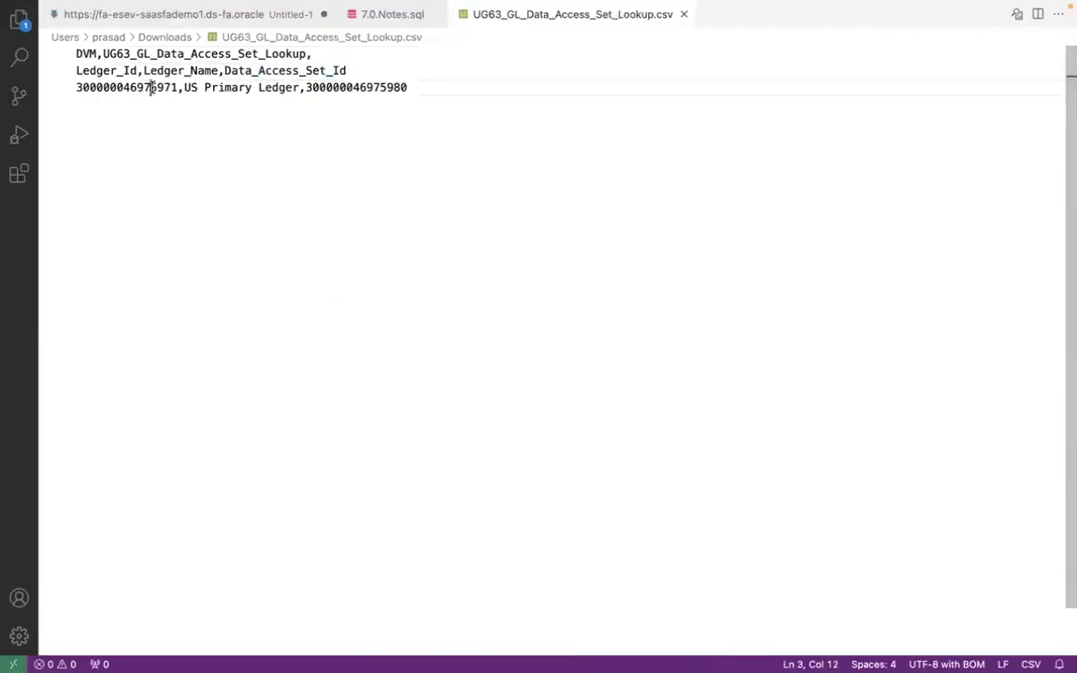
key(super+Tab)
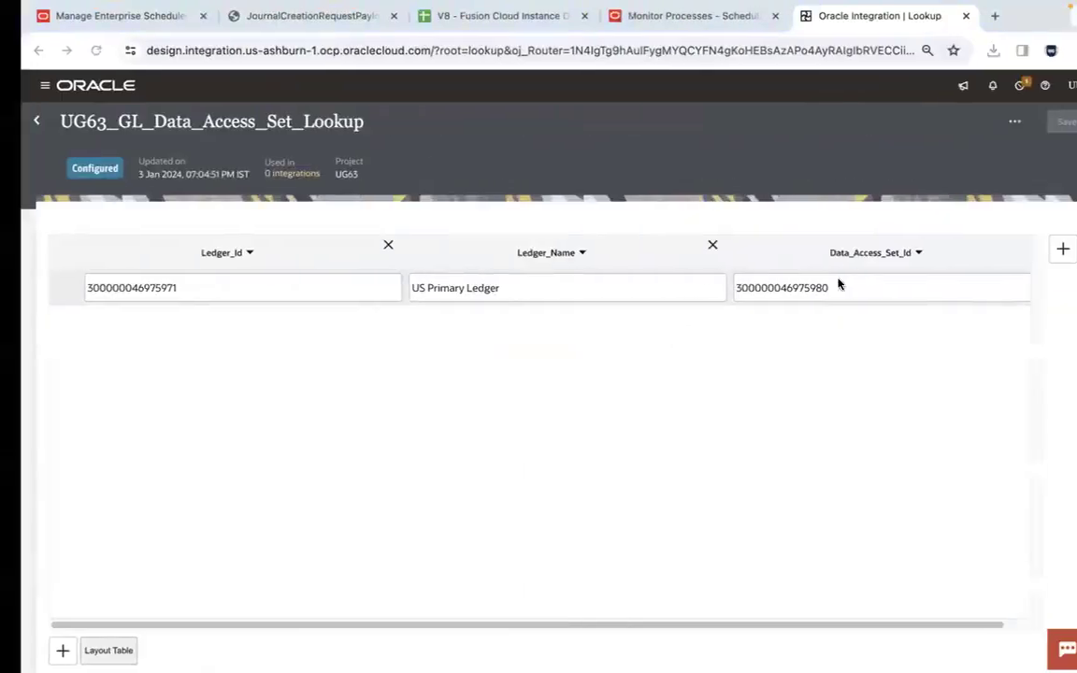
key(super+Tab)
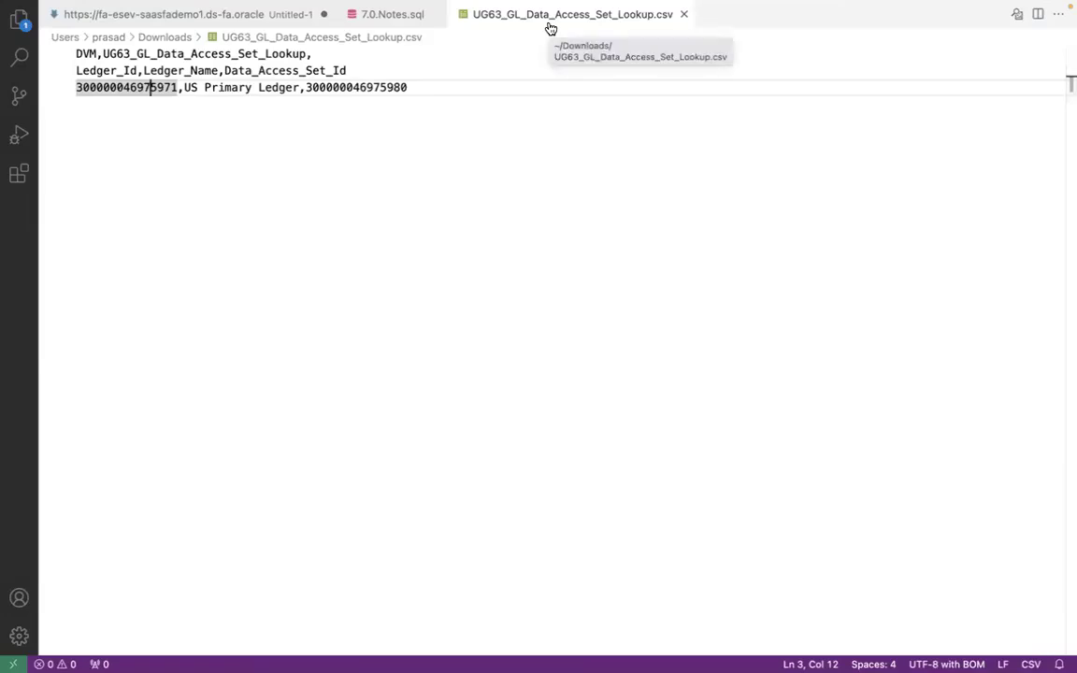
click(430, 94)
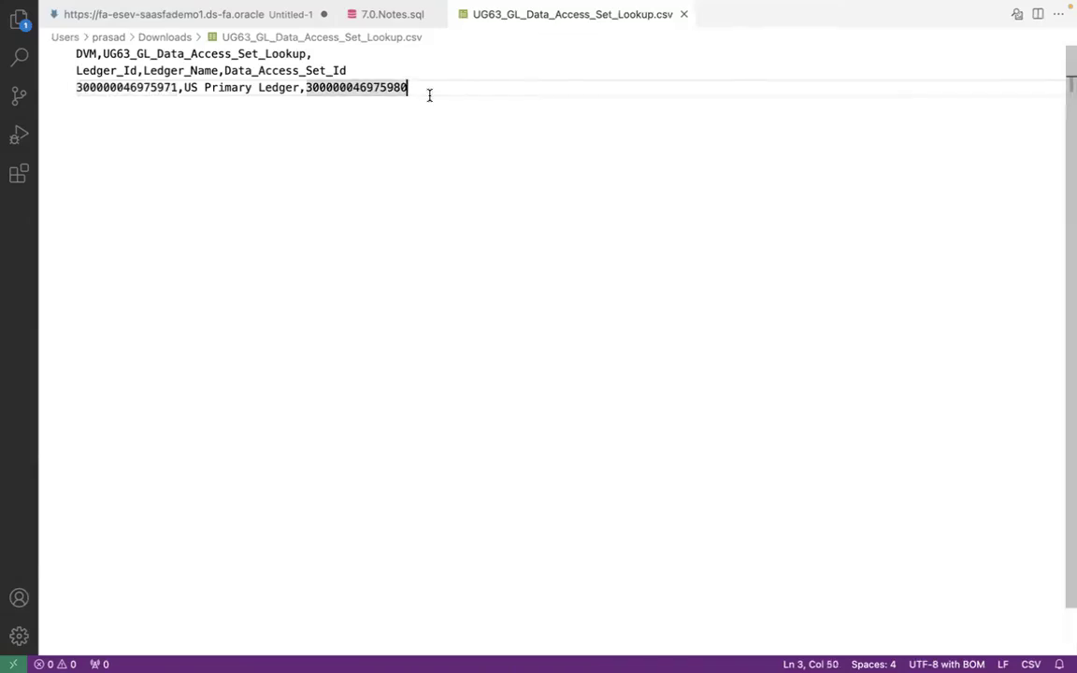
click(370, 15)
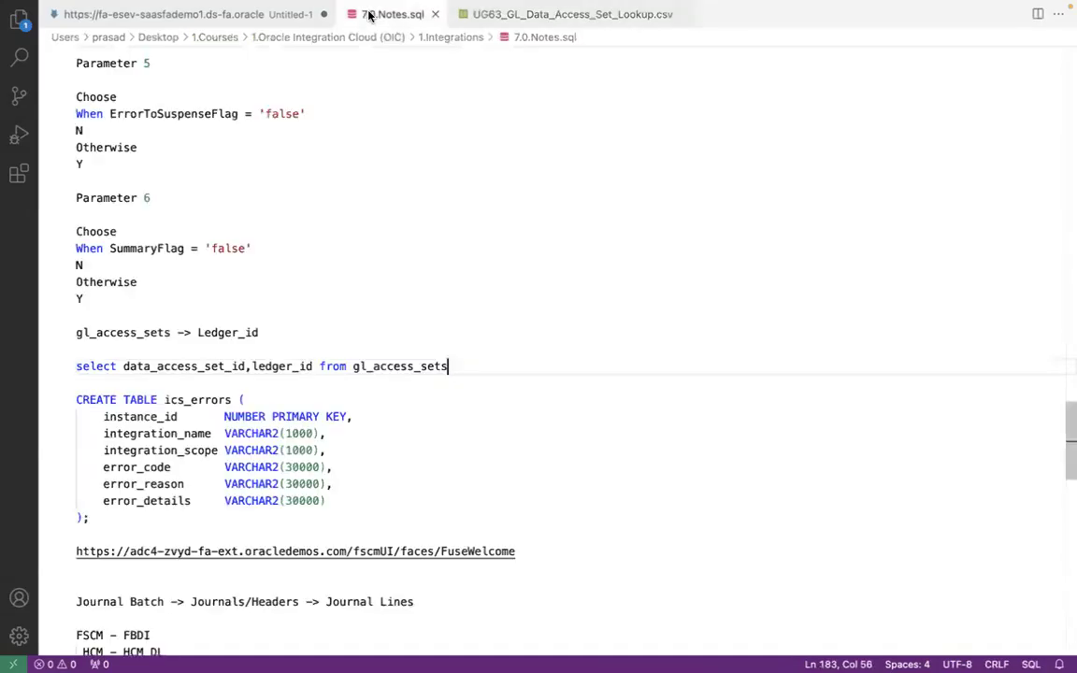
Examine the gl_access_sets query's DEFAULT_LEDGER_ID, NAME and ACCESS_SET_ID parts in the notes
shift+click(77, 366)
drag(1070, 404, 1014, 366)
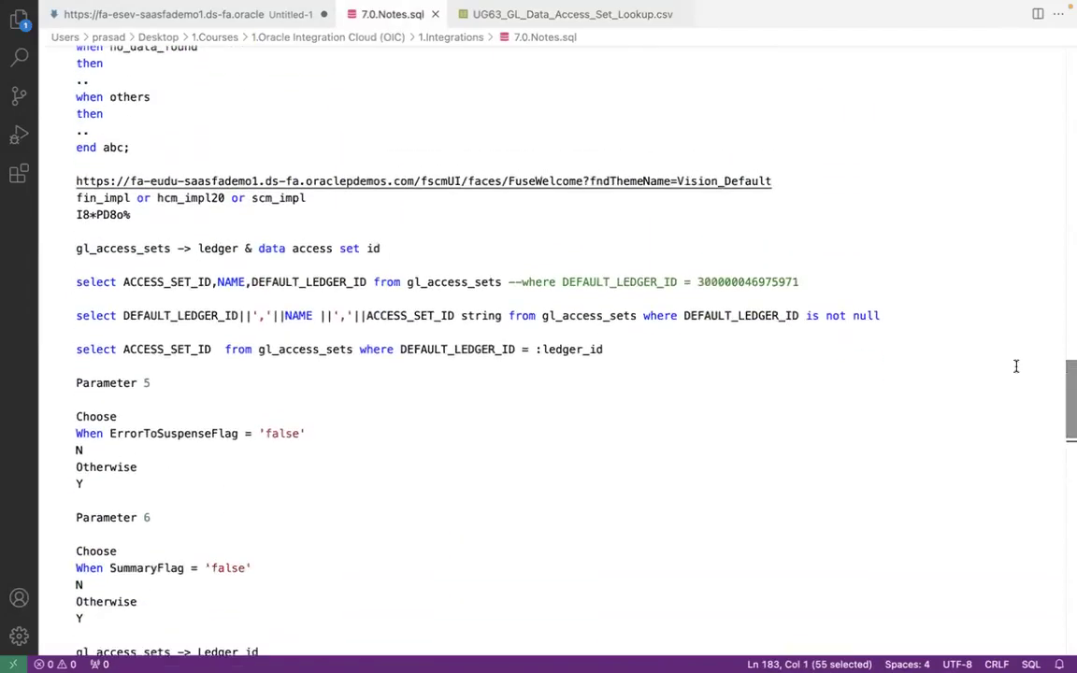
click(560, 316)
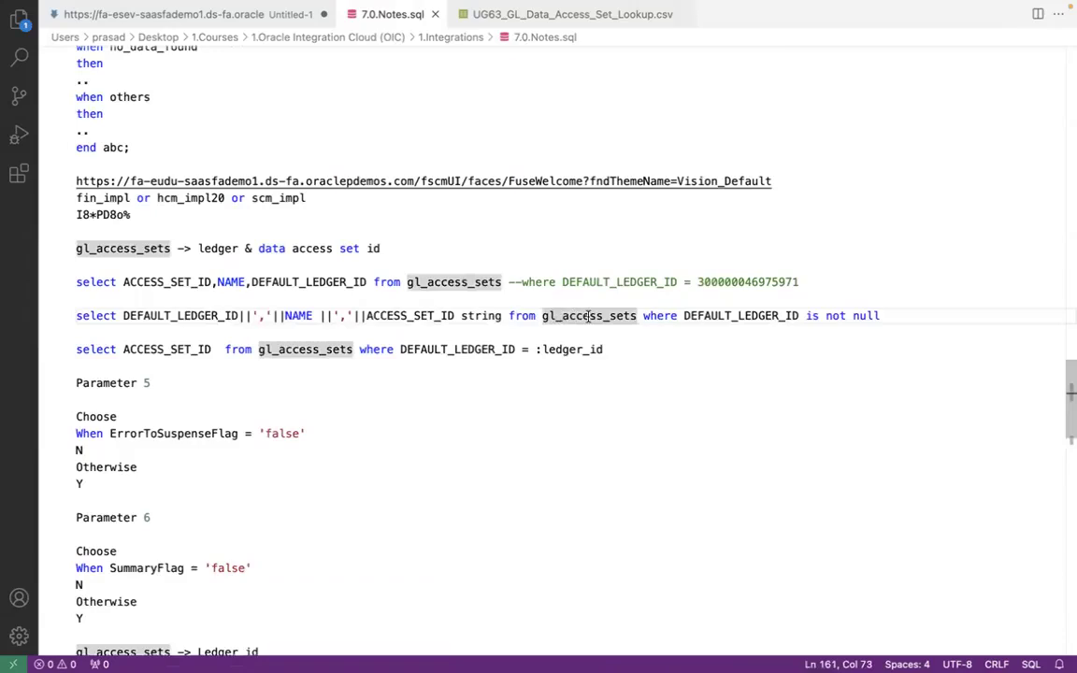
click(211, 316)
click(263, 316)
click(297, 316)
click(344, 316)
click(412, 315)
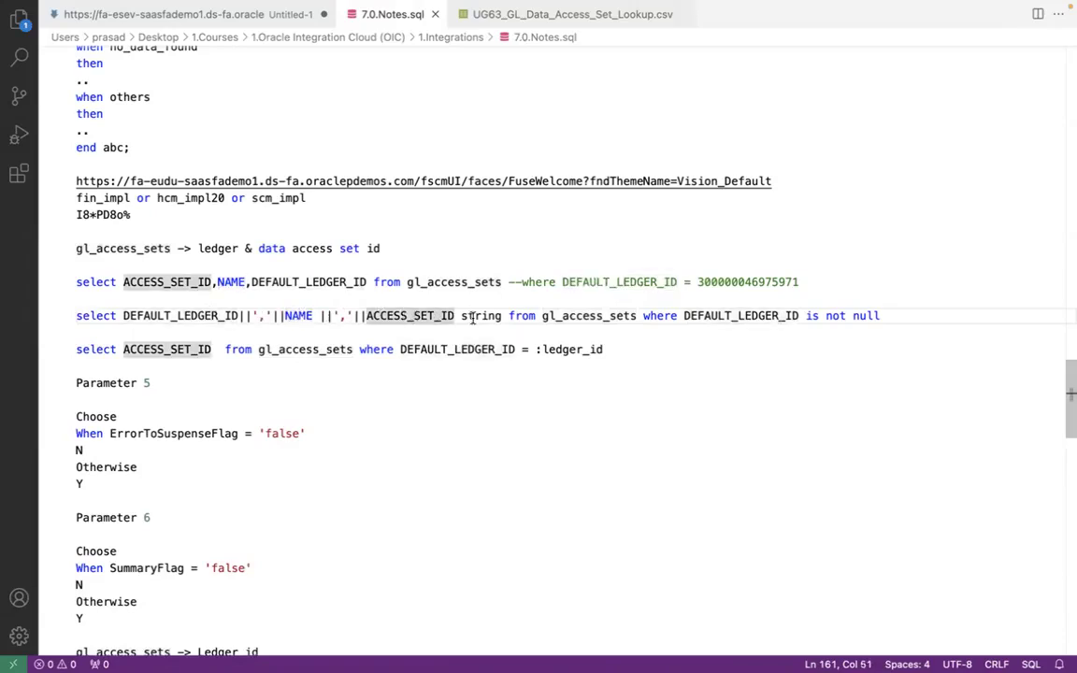
right_click(122, 318)
key(Escape)
shift+click(458, 315)
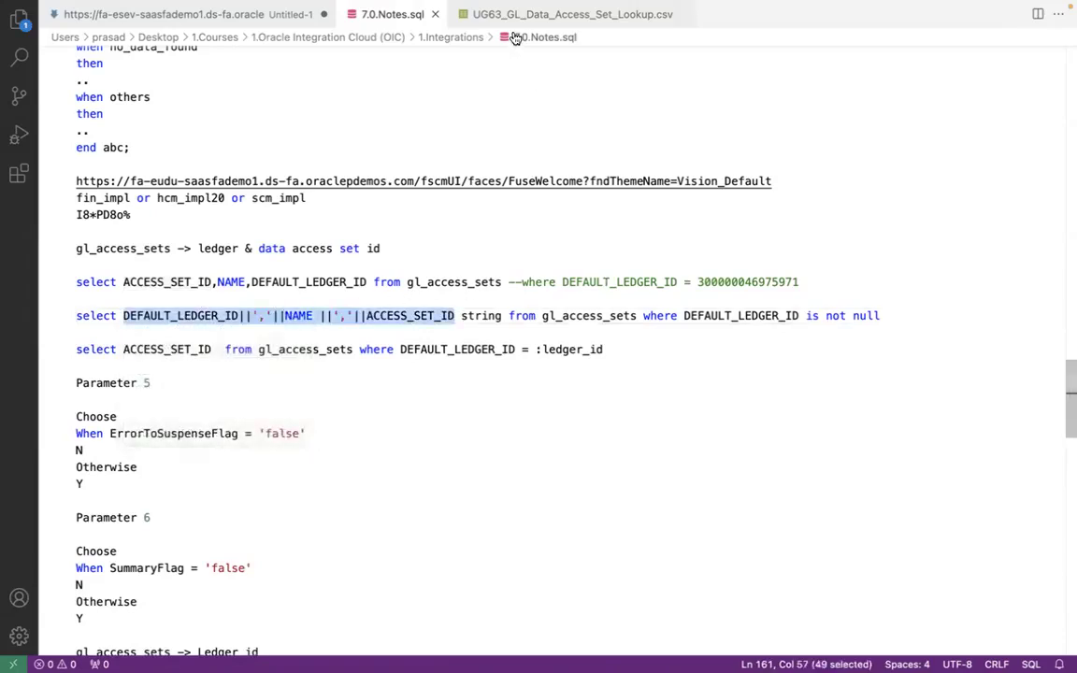
After checking the CSV, select the whole concatenated SELECT query line and return to the browser
click(510, 17)
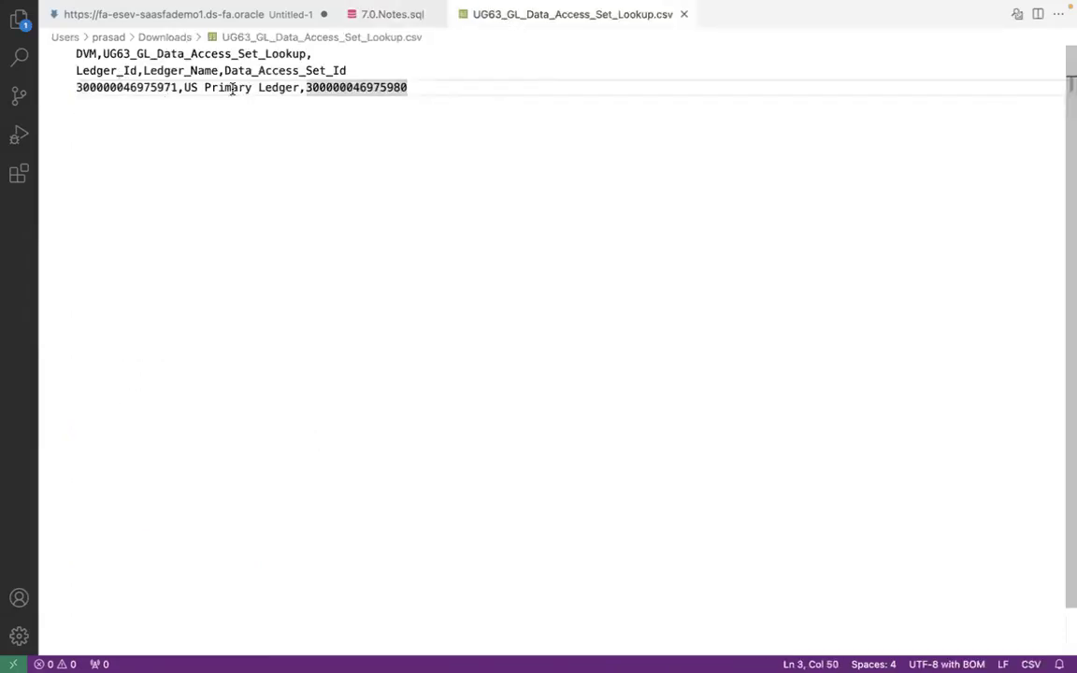
click(388, 17)
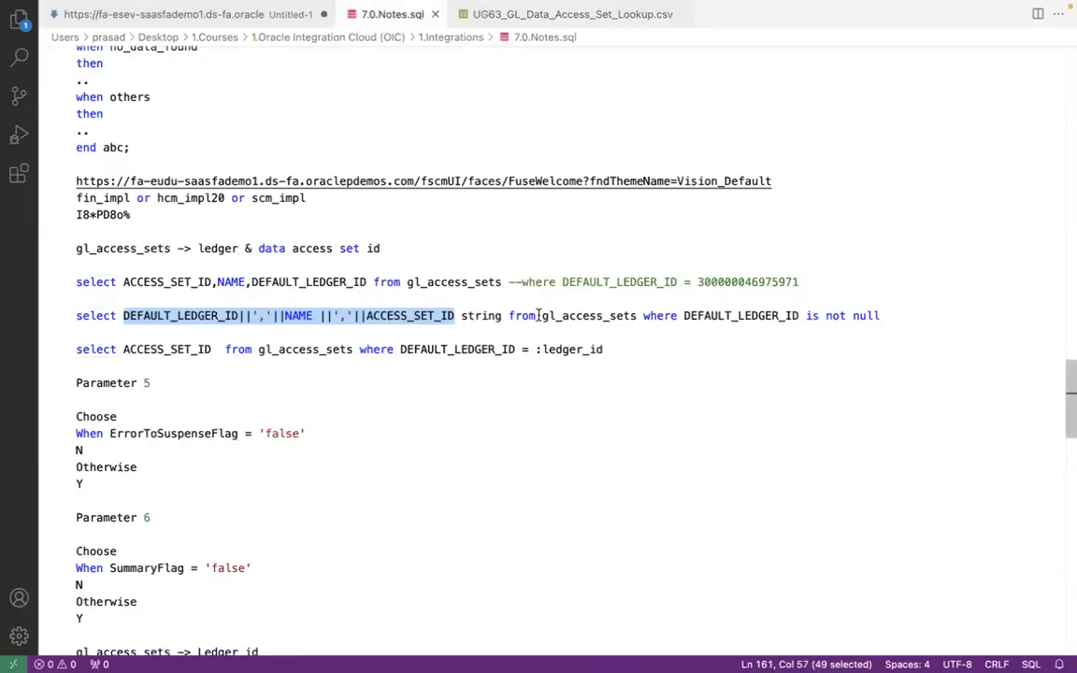
click(588, 315)
click(880, 315)
drag(880, 316, 74, 319)
key(ctrl+c)
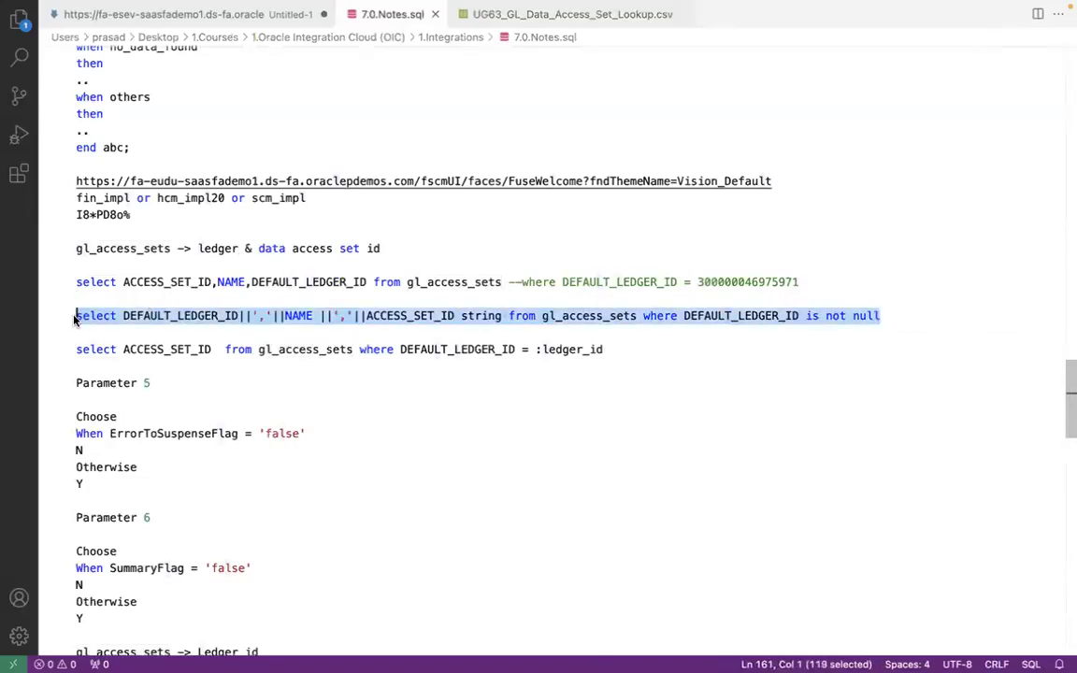
mouse_move(225, 659)
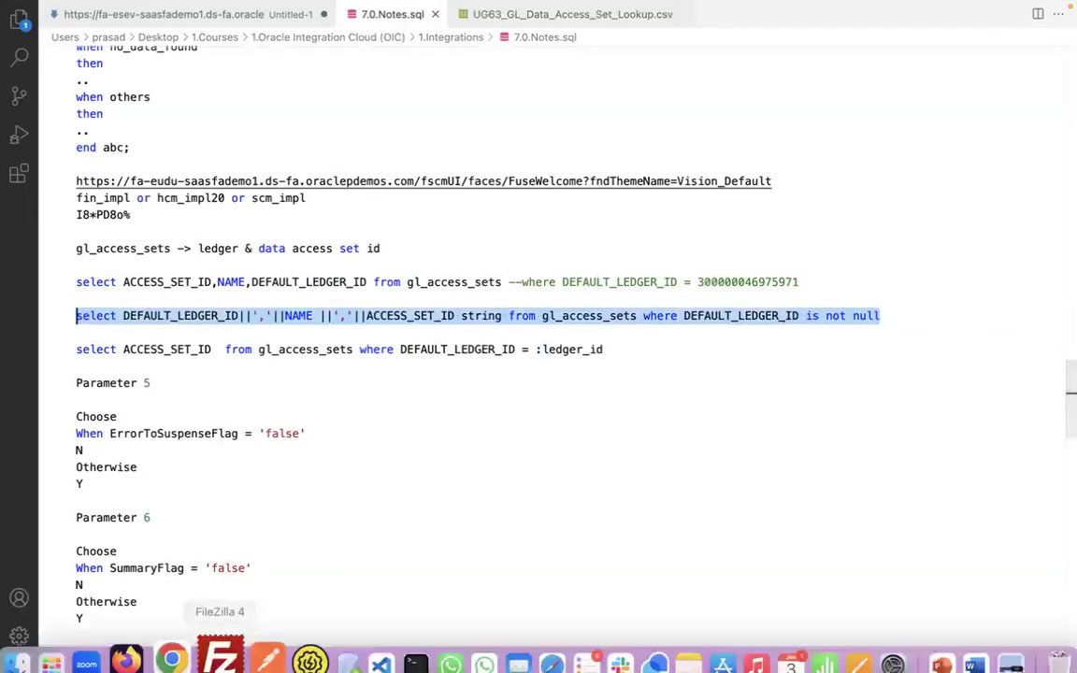
click(191, 653)
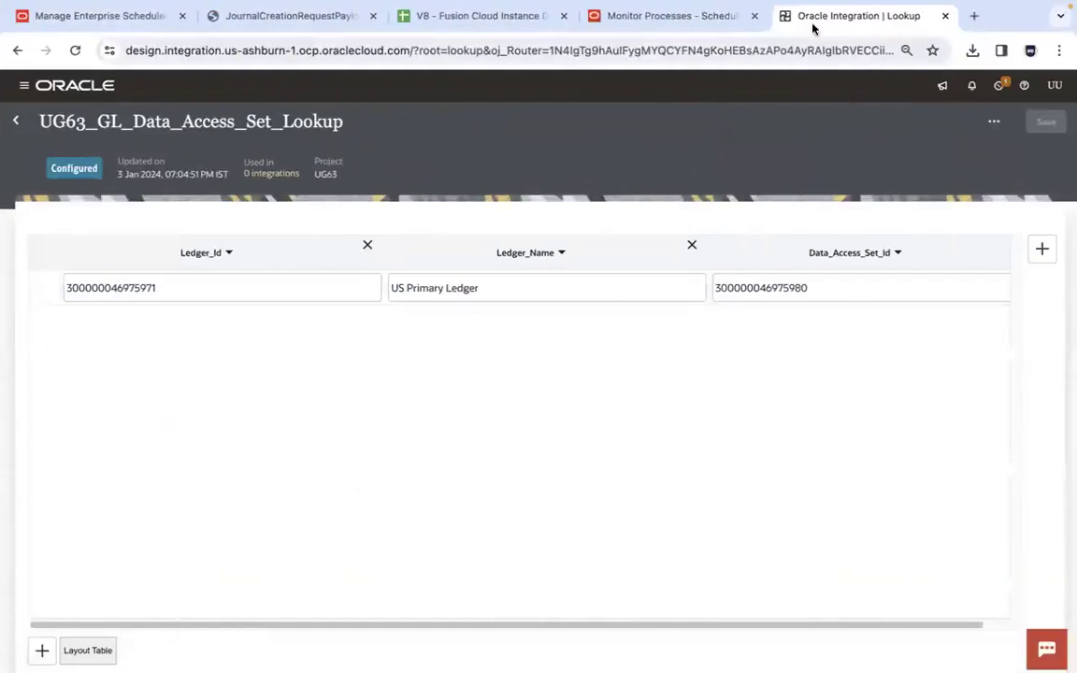
Load Oracle Fusion in a new tab ahead of Oracle Integration and open the analytics catalog
click(715, 19)
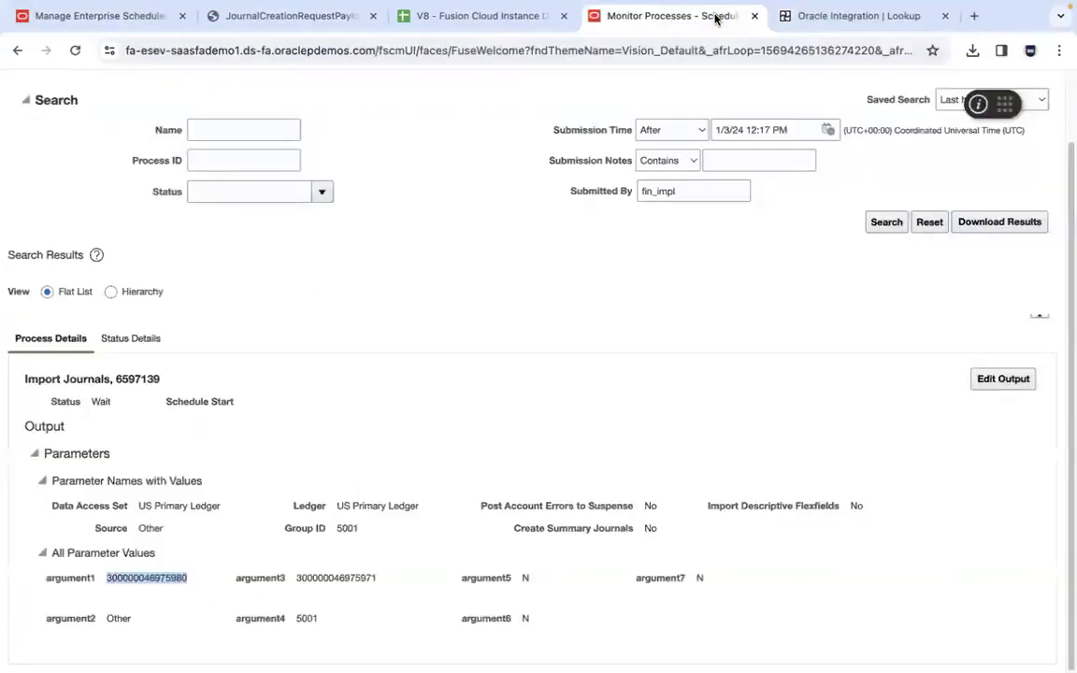
scroll(1038, 187, up, 2)
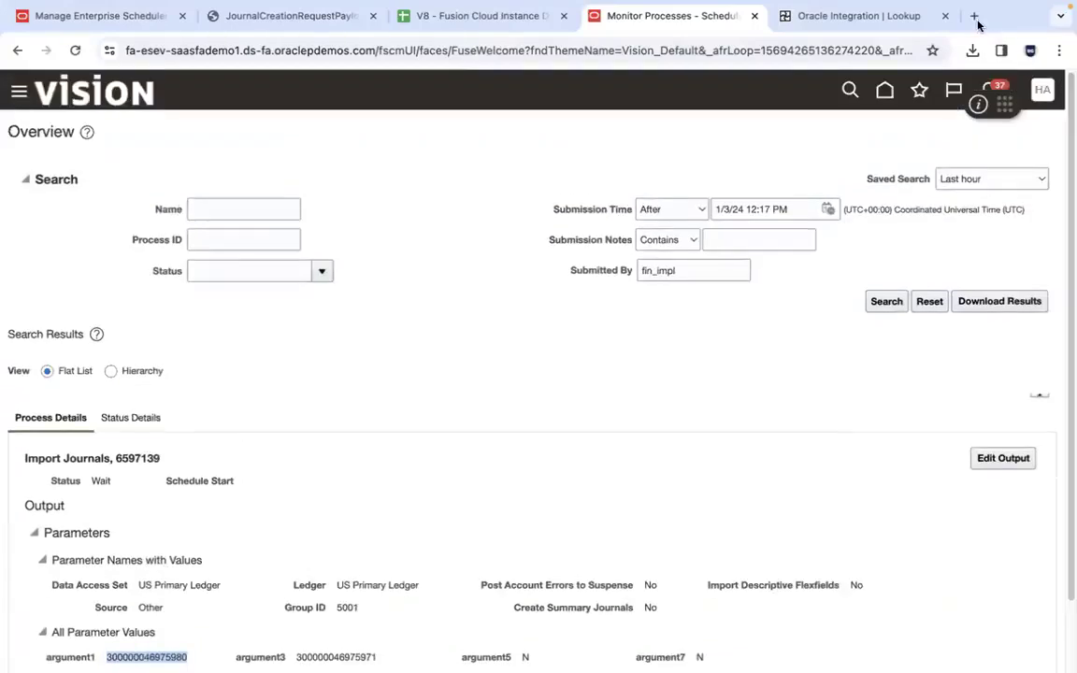
click(974, 17)
text(e)
key(Return)
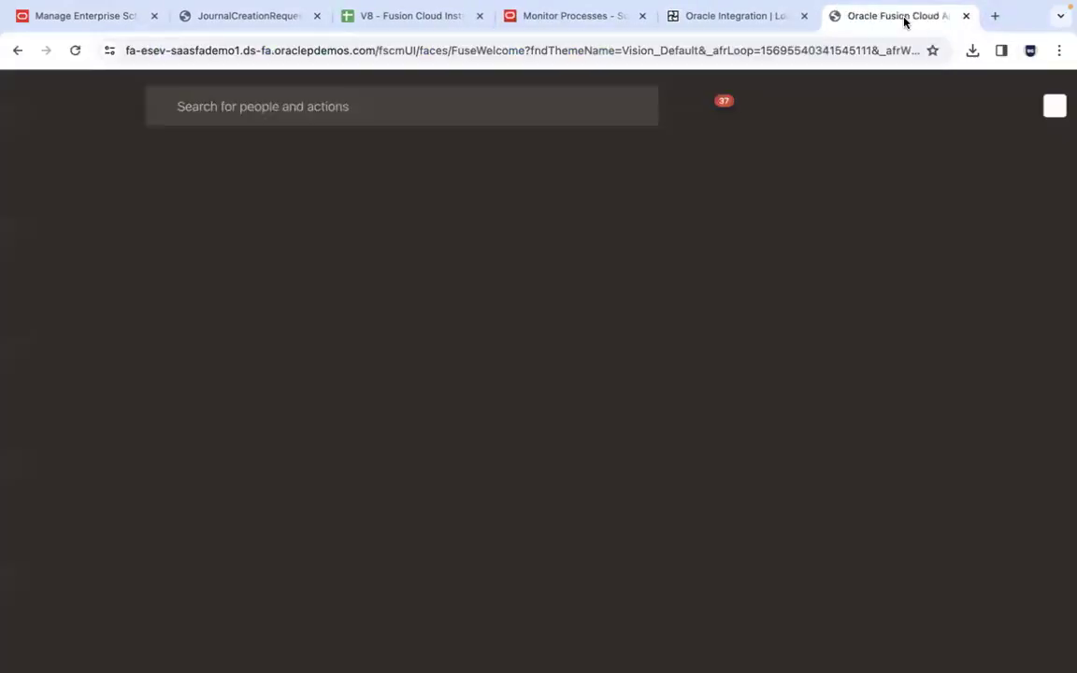
drag(904, 21, 768, 18)
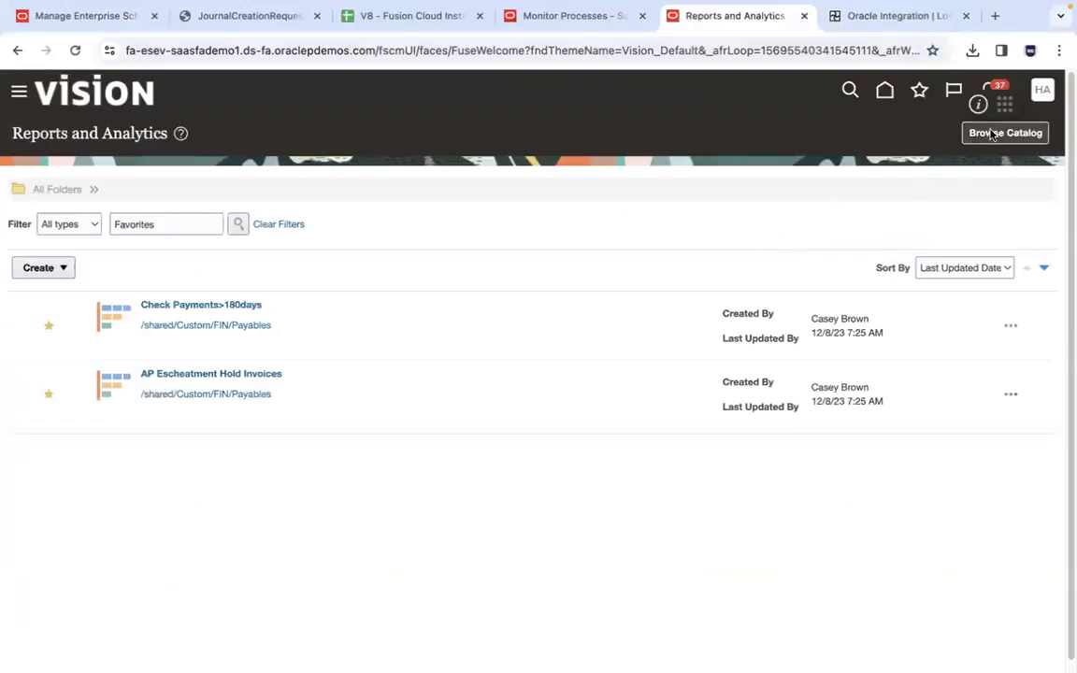
click(954, 133)
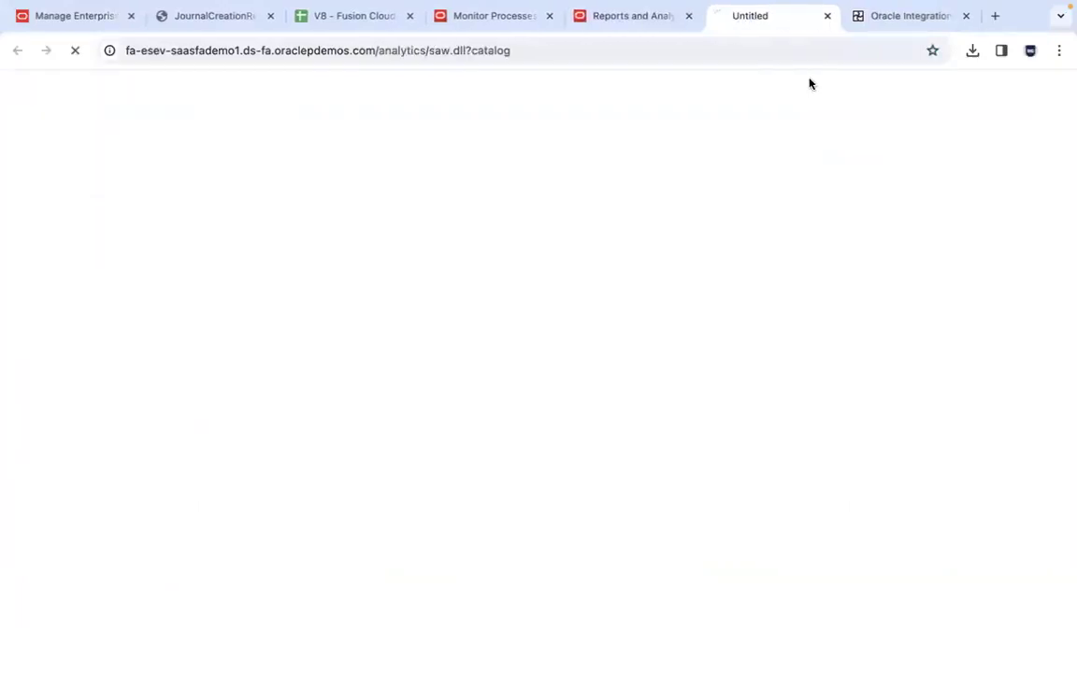
Create a new data model with SQL data set '1' on ApplicationDB_FSCM using the pasted gl_access_sets query
click(689, 17)
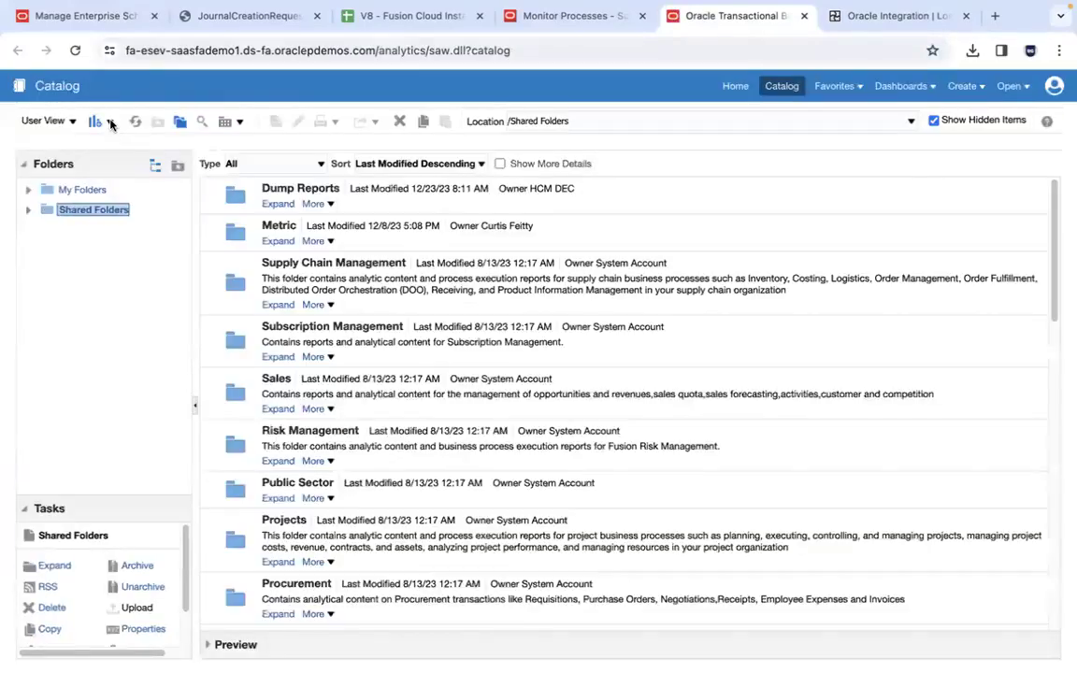
click(97, 122)
click(145, 444)
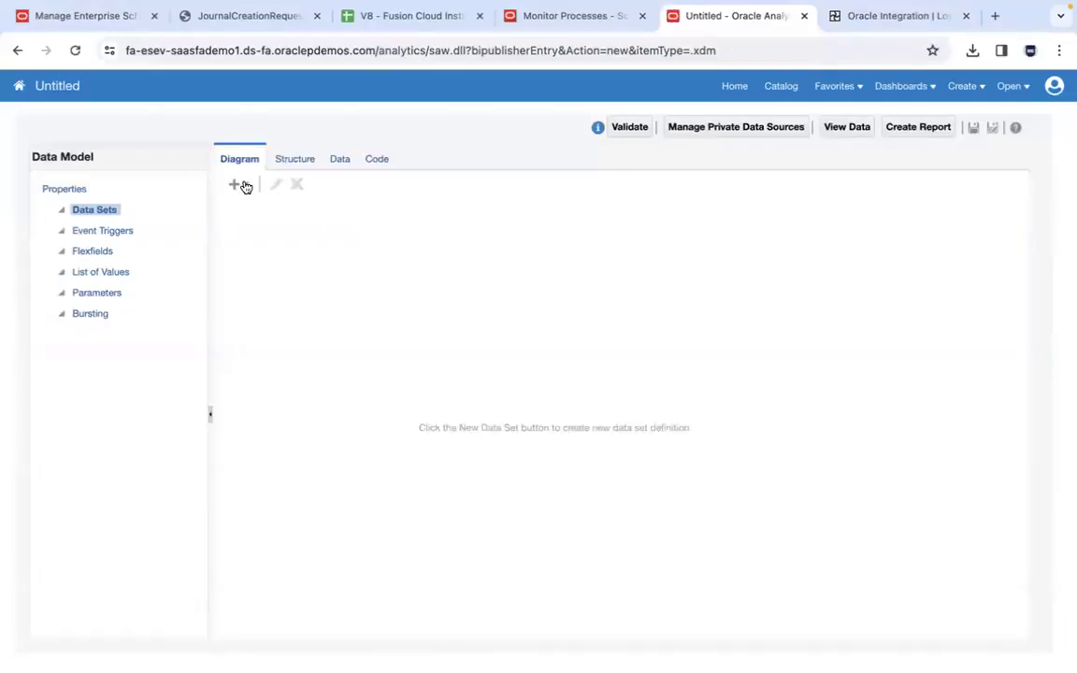
click(243, 186)
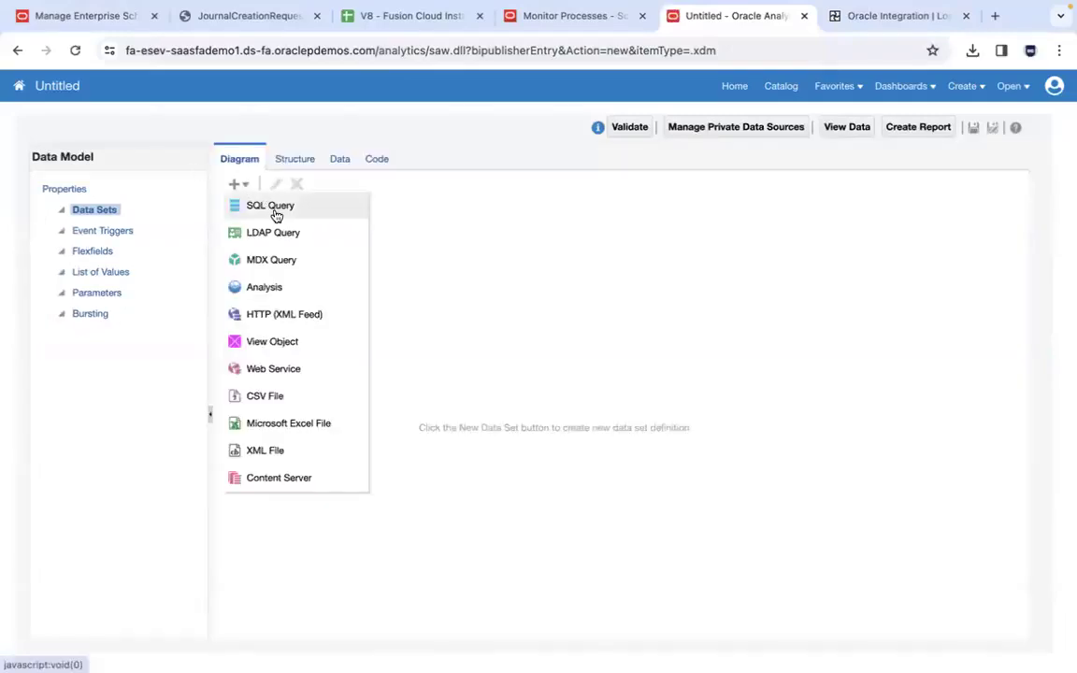
click(276, 209)
click(449, 255)
text(1)
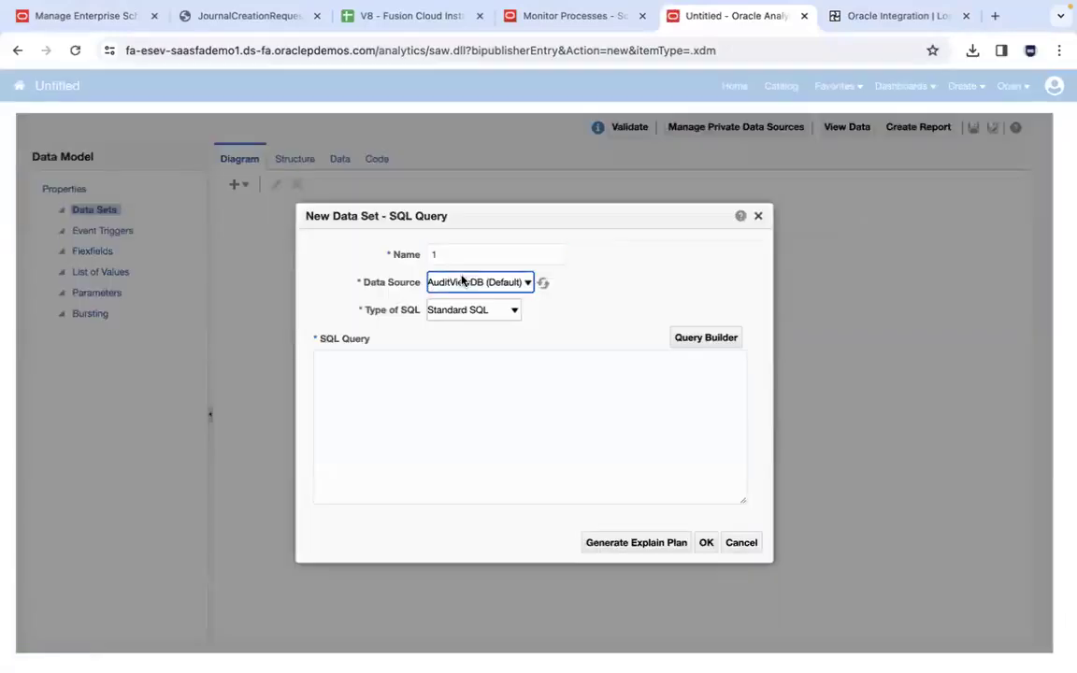
click(468, 282)
click(486, 335)
click(450, 411)
key(ctrl+v)
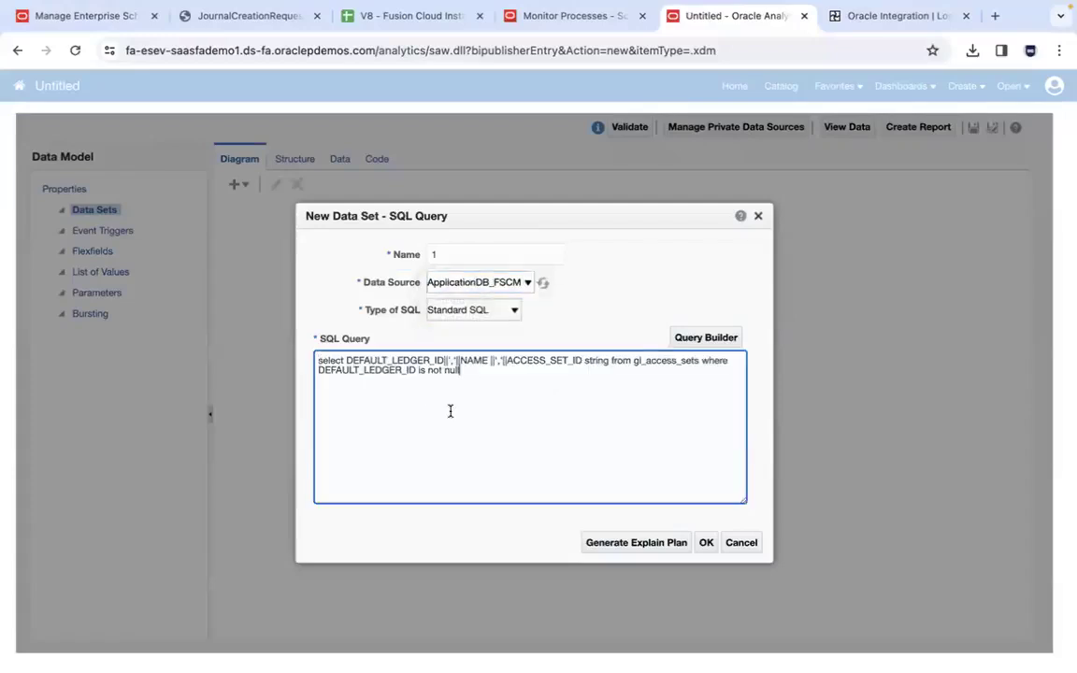
click(706, 543)
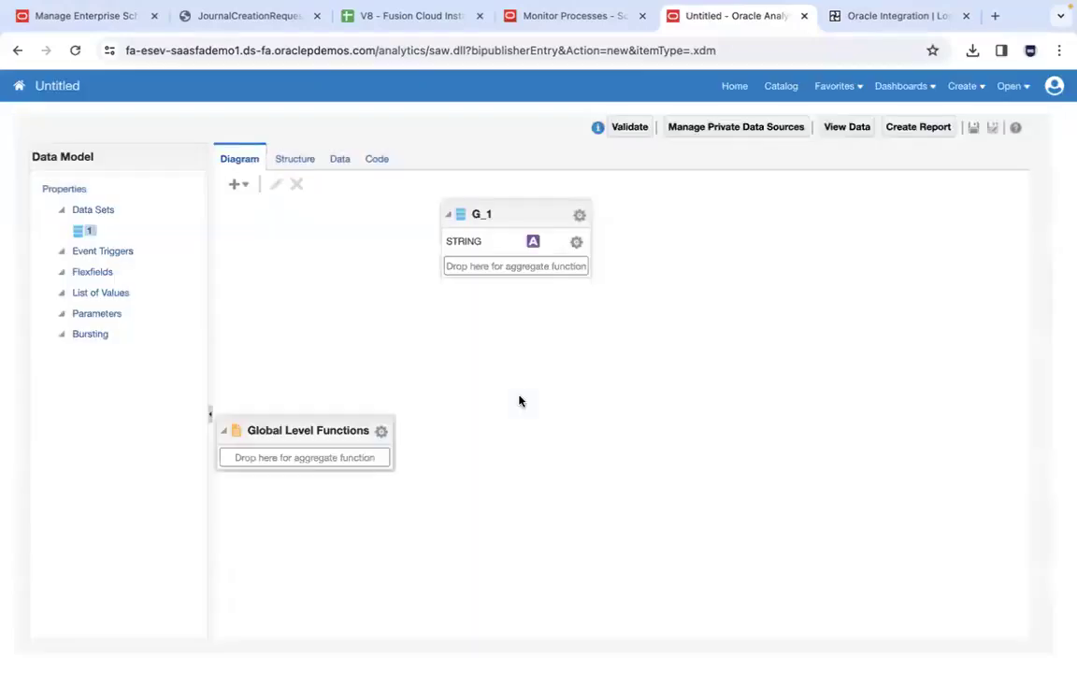
Preview 200 rows of the data set's output in Table View
click(342, 162)
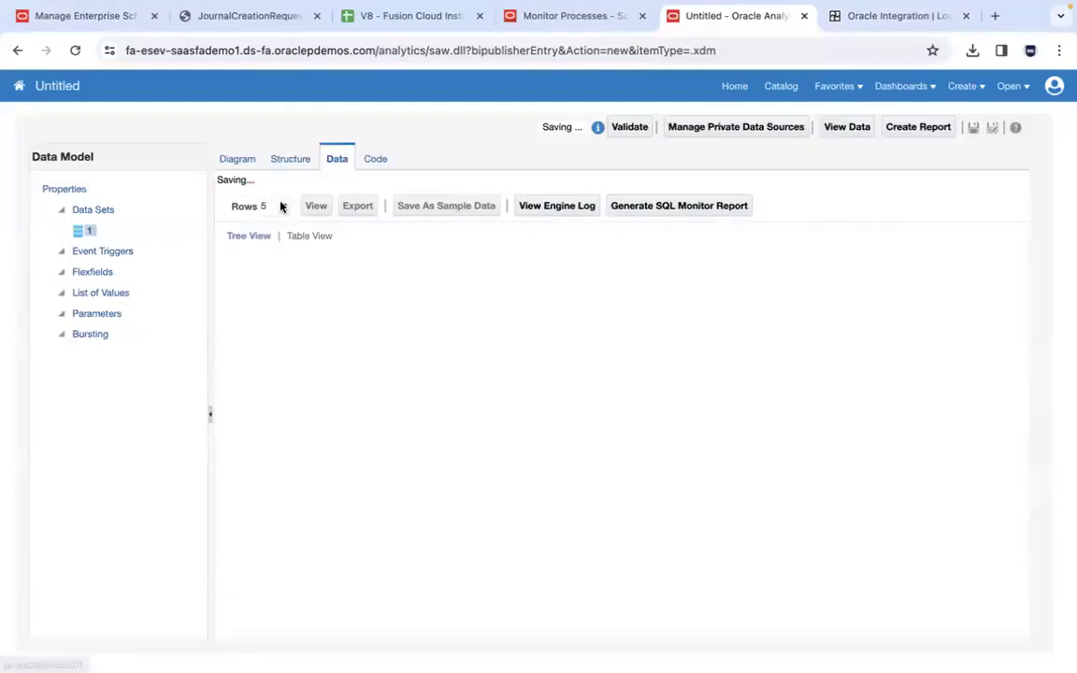
click(281, 209)
click(281, 278)
click(314, 201)
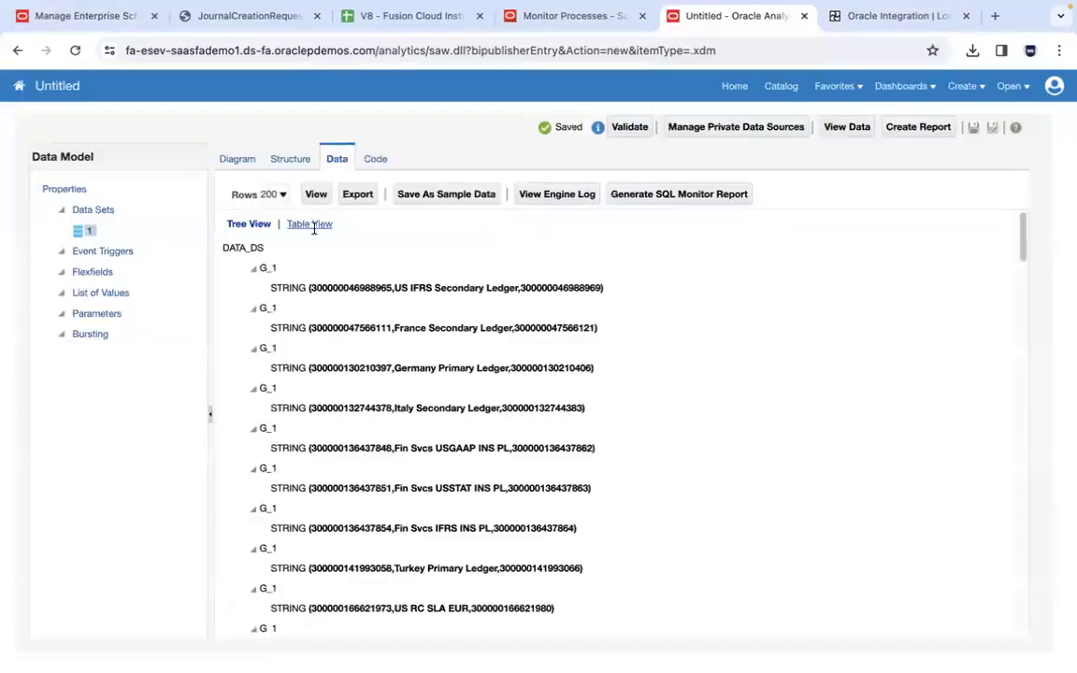
click(314, 227)
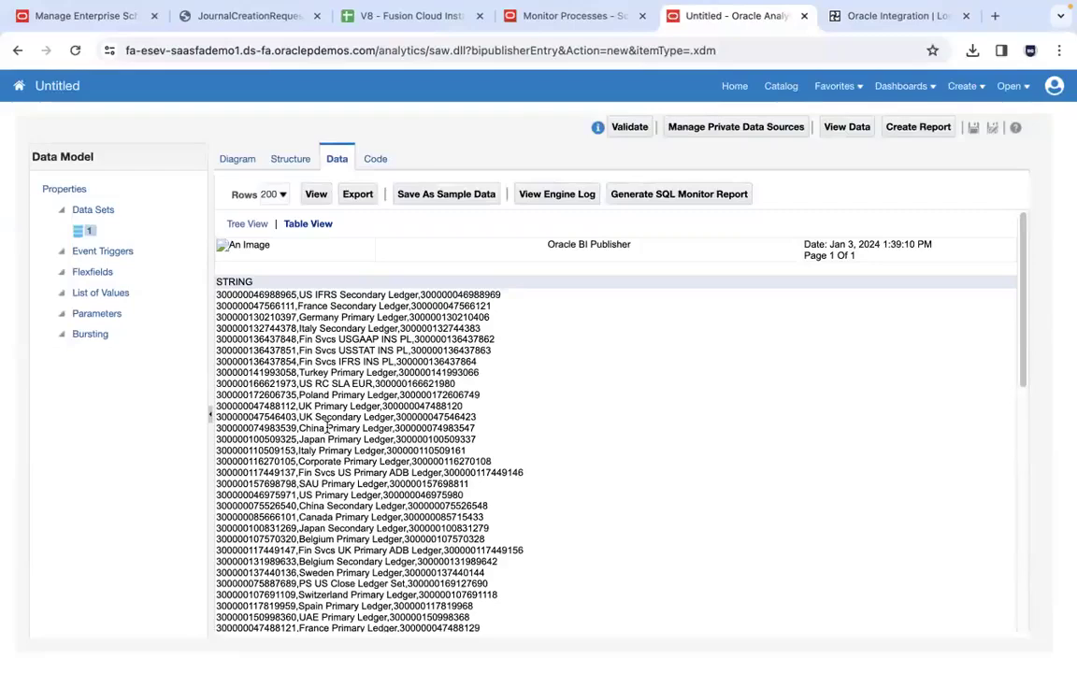
Inspect the US Primary Ledger values, then select the China Secondary through Belgium Primary ledger rows
double_click(274, 497)
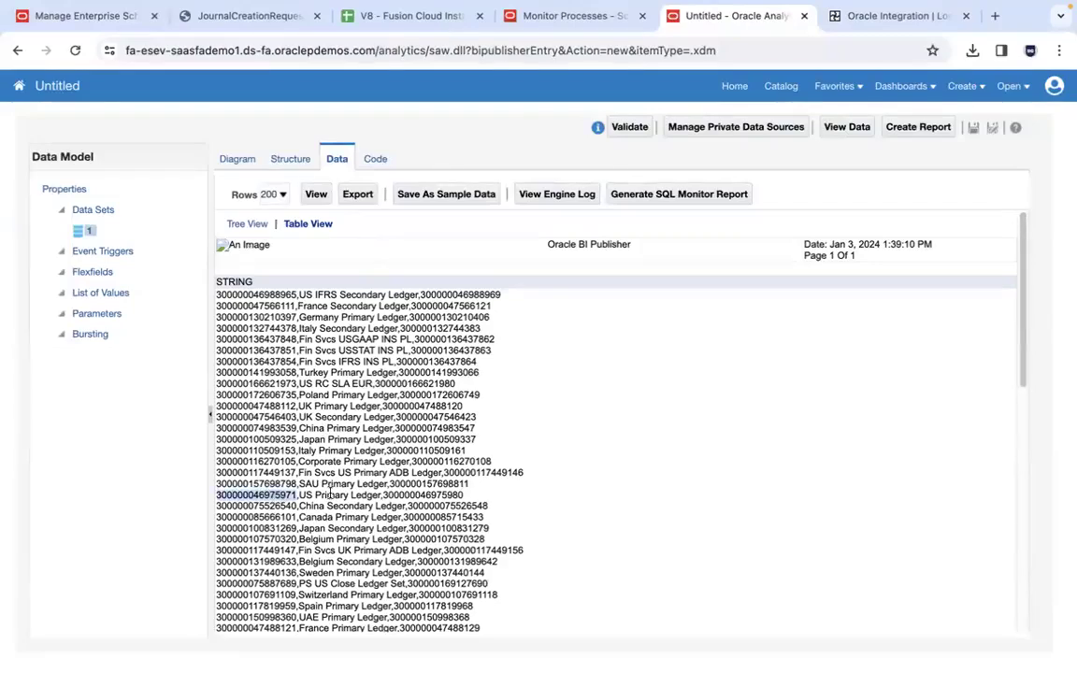
double_click(331, 495)
double_click(417, 494)
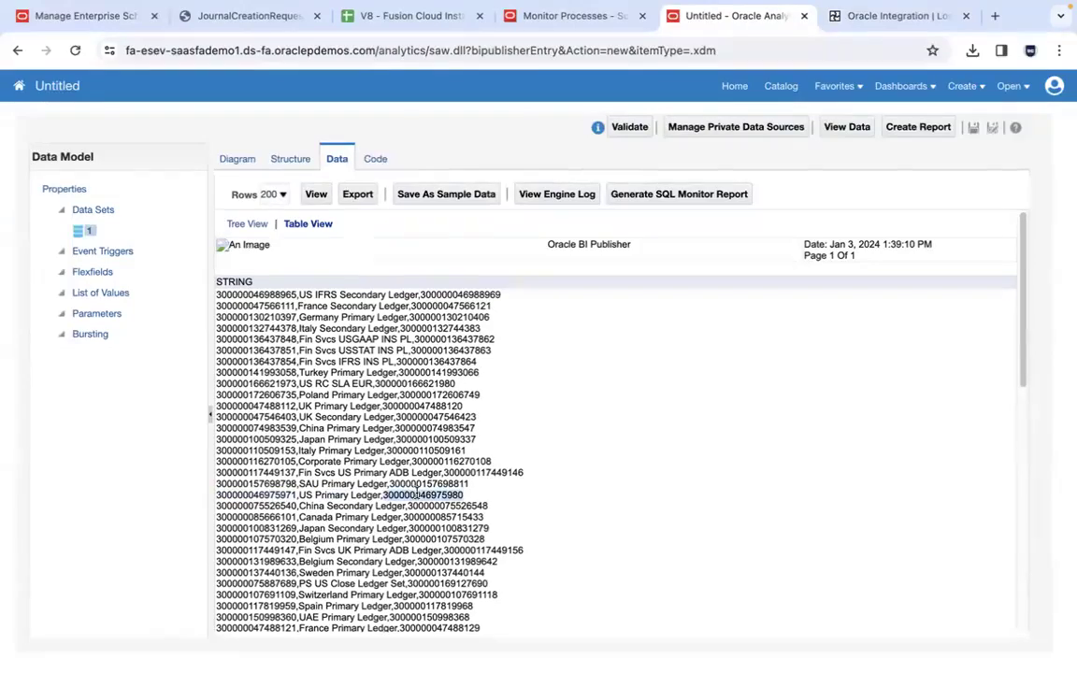
click(461, 515)
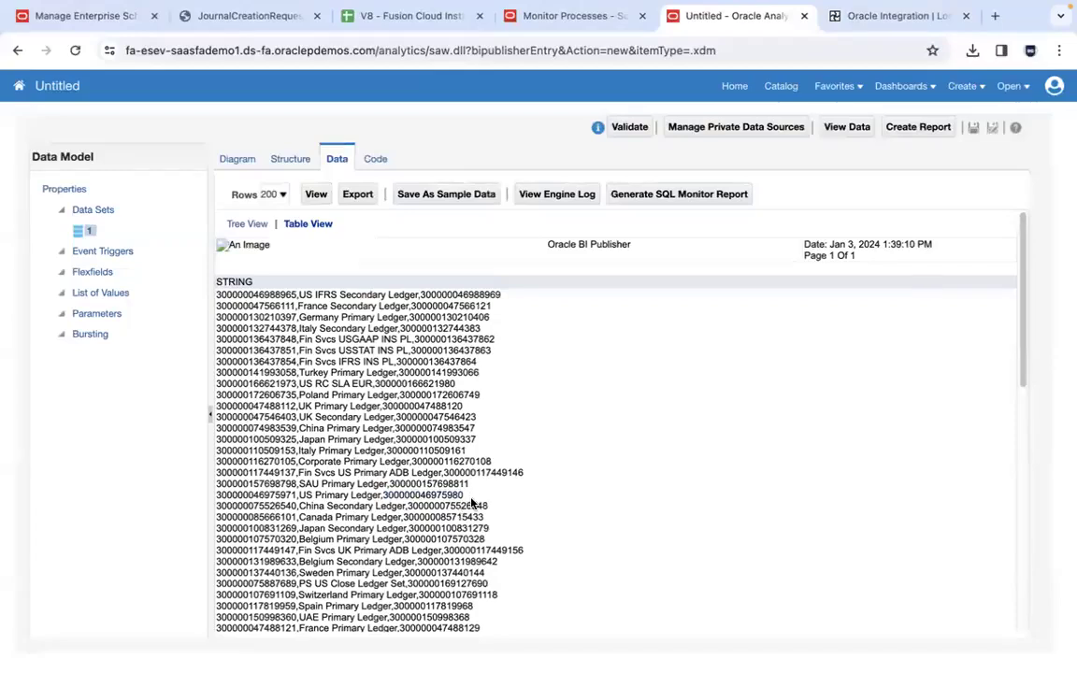
drag(468, 497, 229, 490)
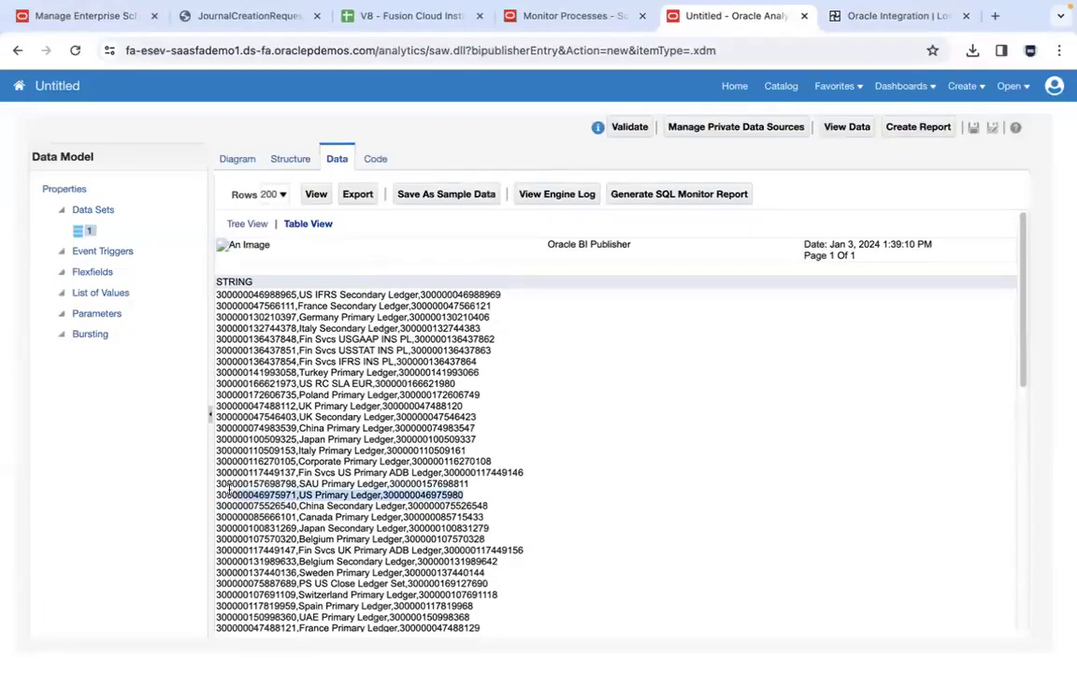
drag(521, 583, 216, 293)
click(267, 321)
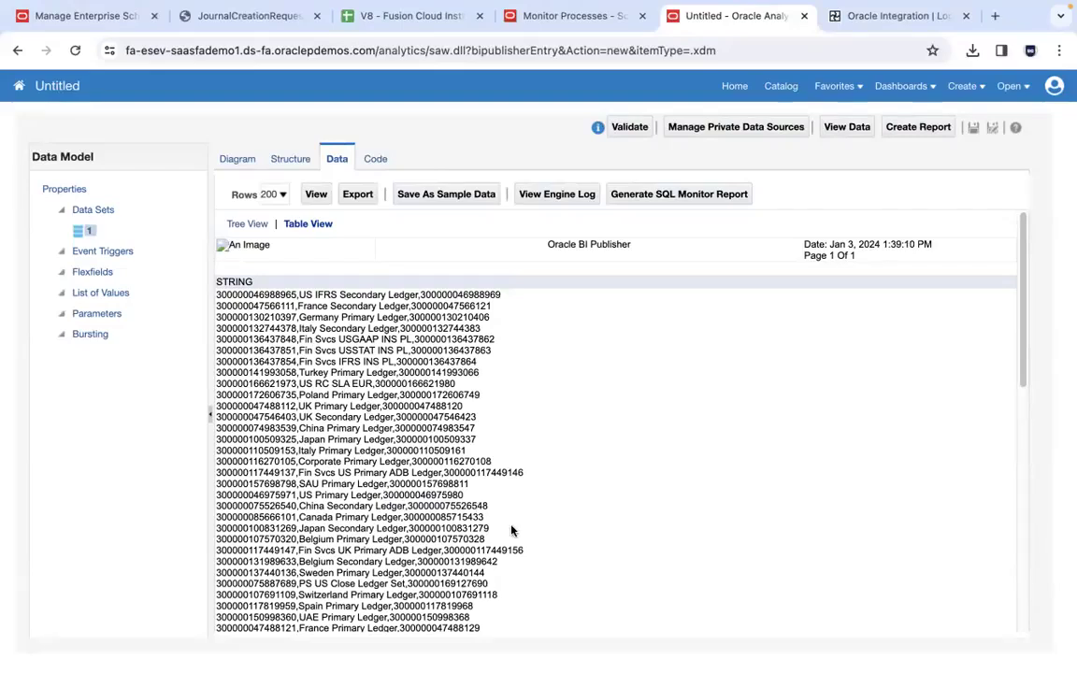
drag(506, 531, 433, 529)
drag(510, 541, 217, 502)
key(super+c)
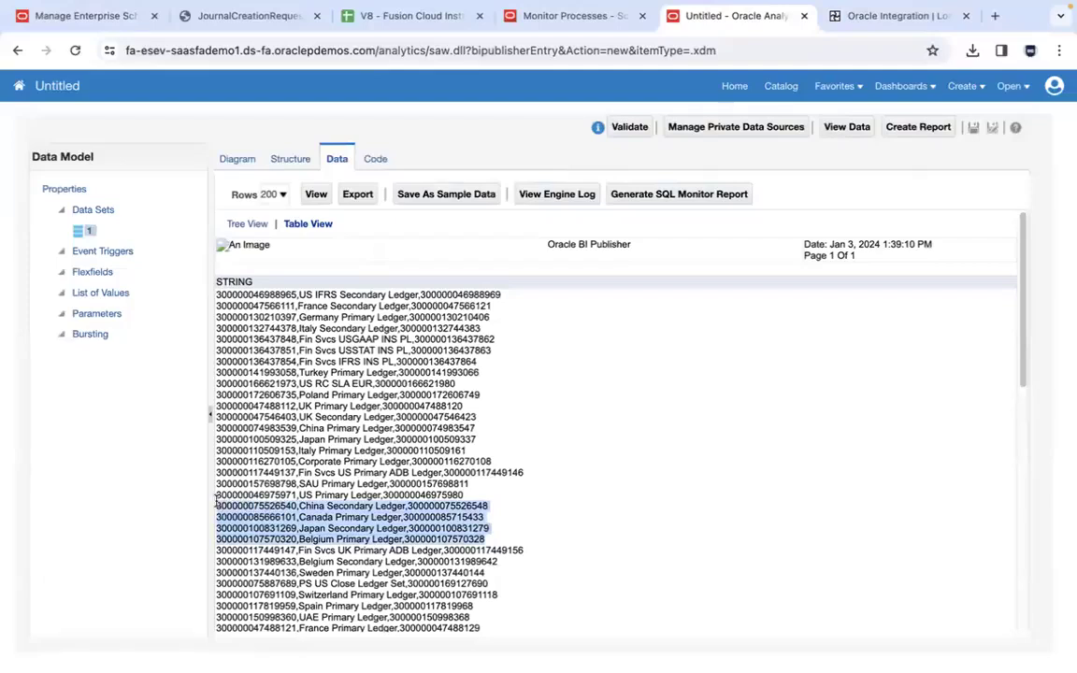
key(super+Tab)
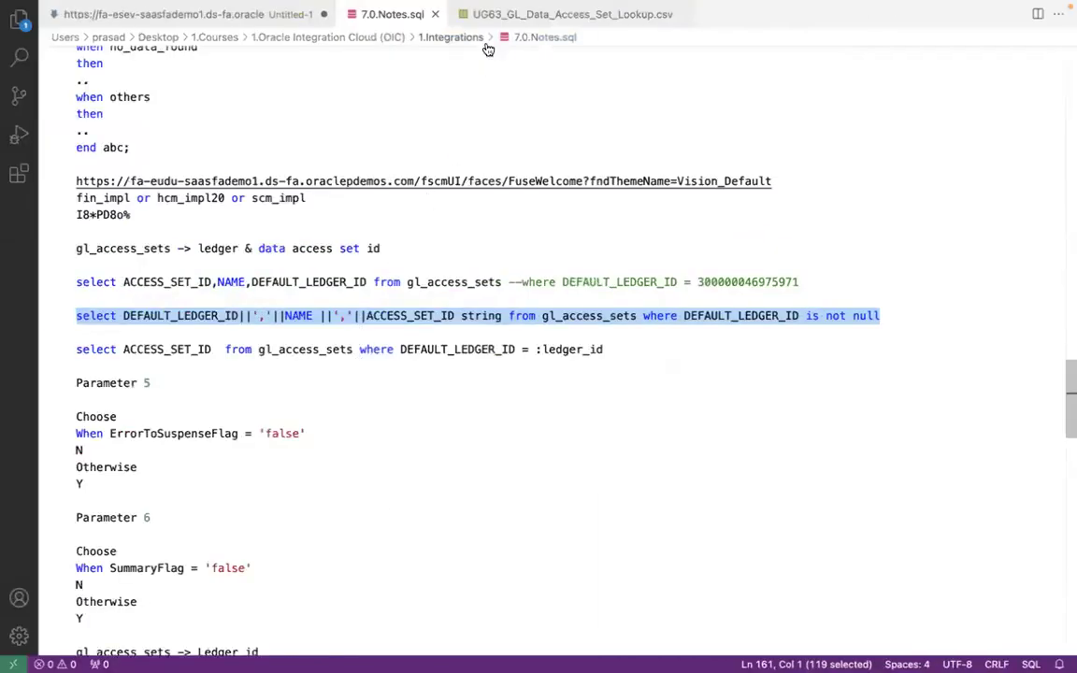
click(479, 23)
click(394, 130)
key(super+v)
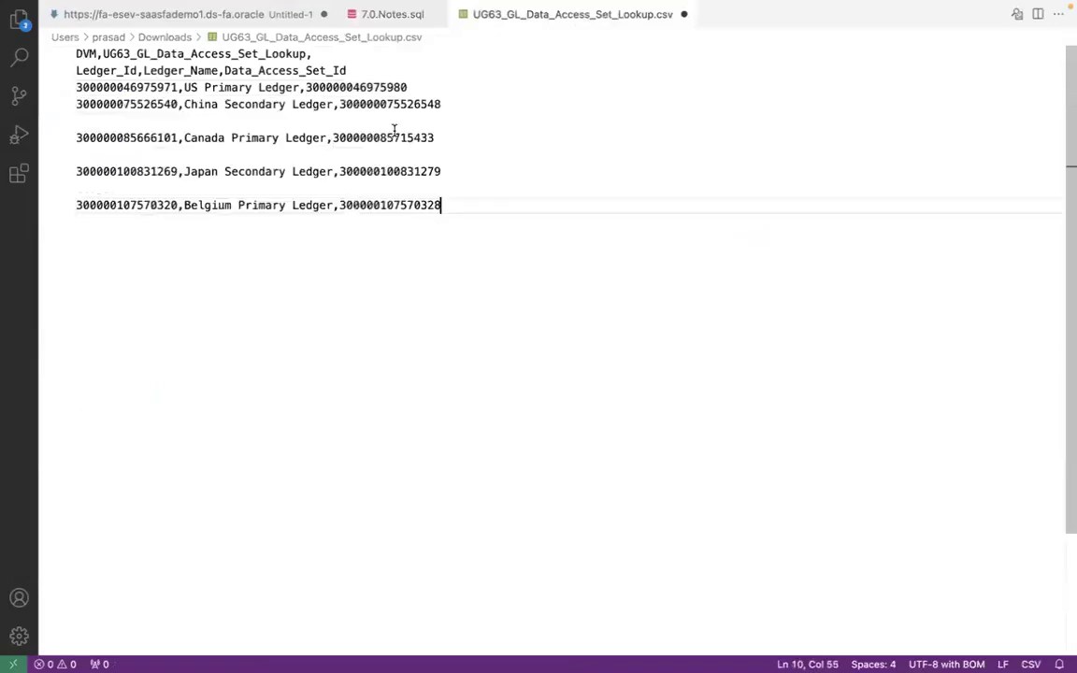
click(137, 121)
key(BackSpace)
key(Down)
key(Down)
key(BackSpace)
key(Down)
key(Down)
key(BackSpace)
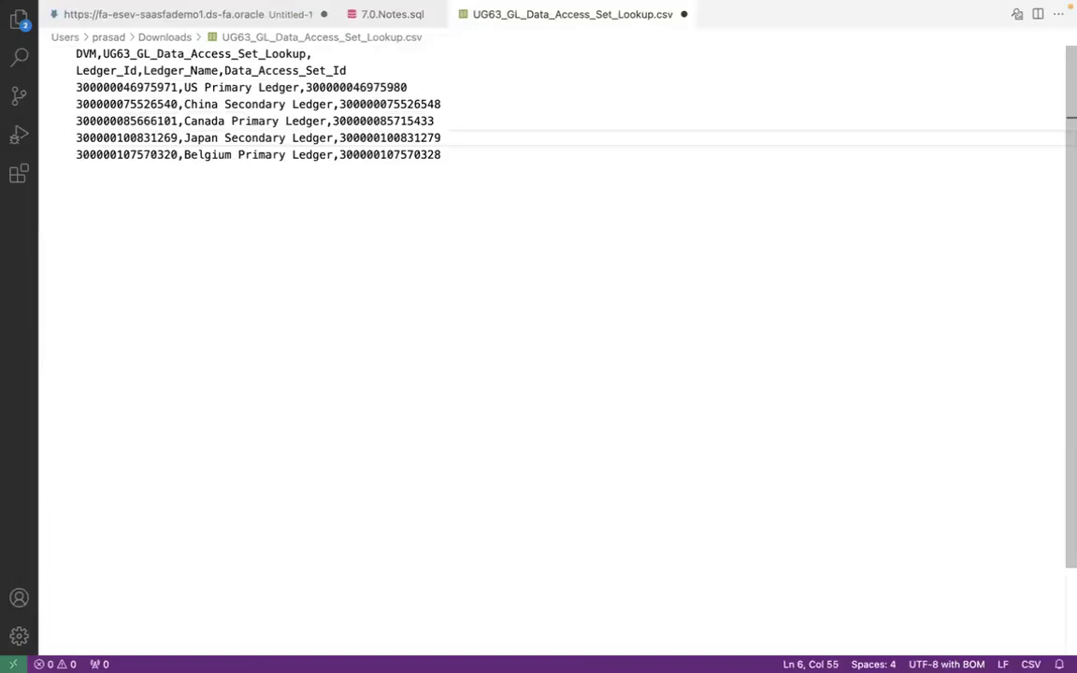
key(super+Tab)
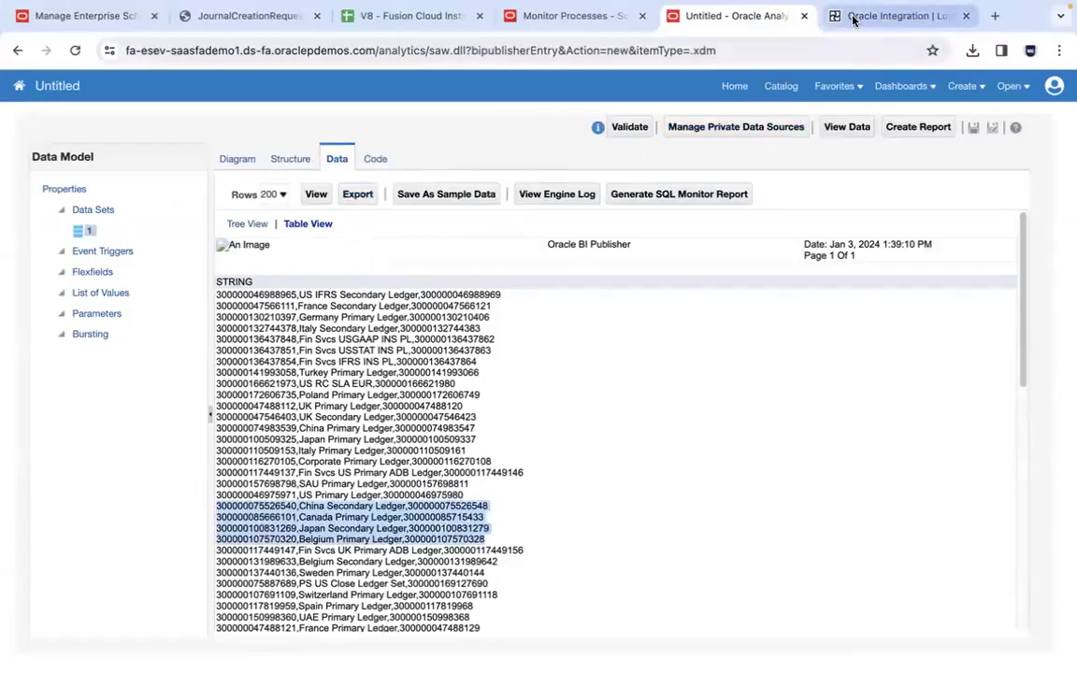
Import UG63_GL_Data_Access_Set_Lookup.csv from Downloads, replacing the existing lookup, and open it
click(853, 19)
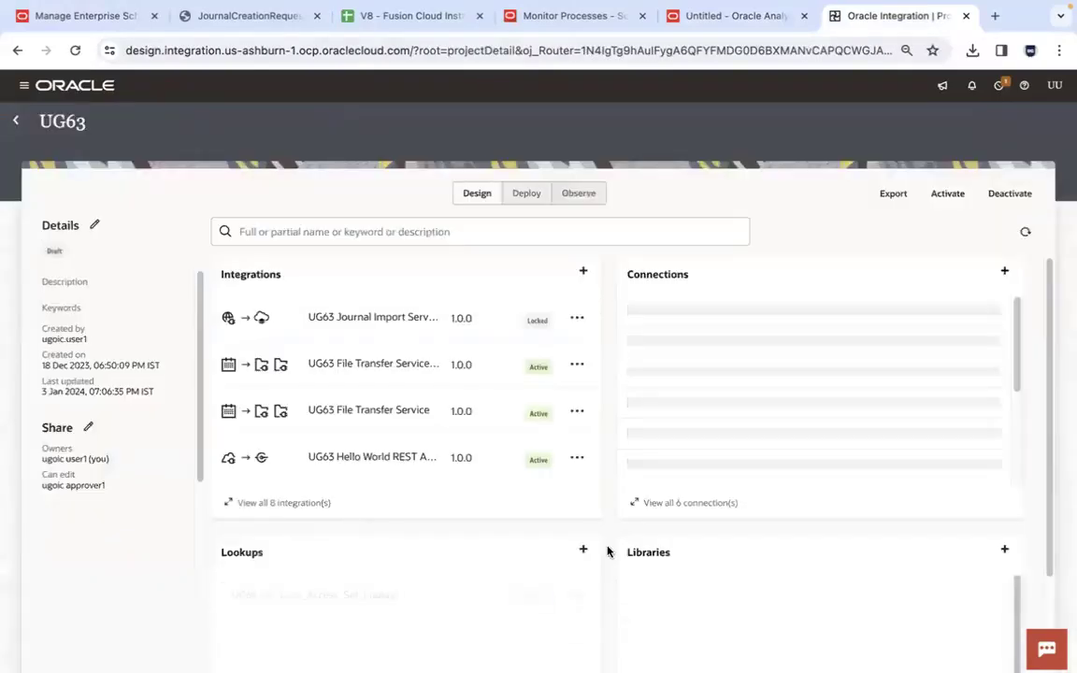
click(584, 550)
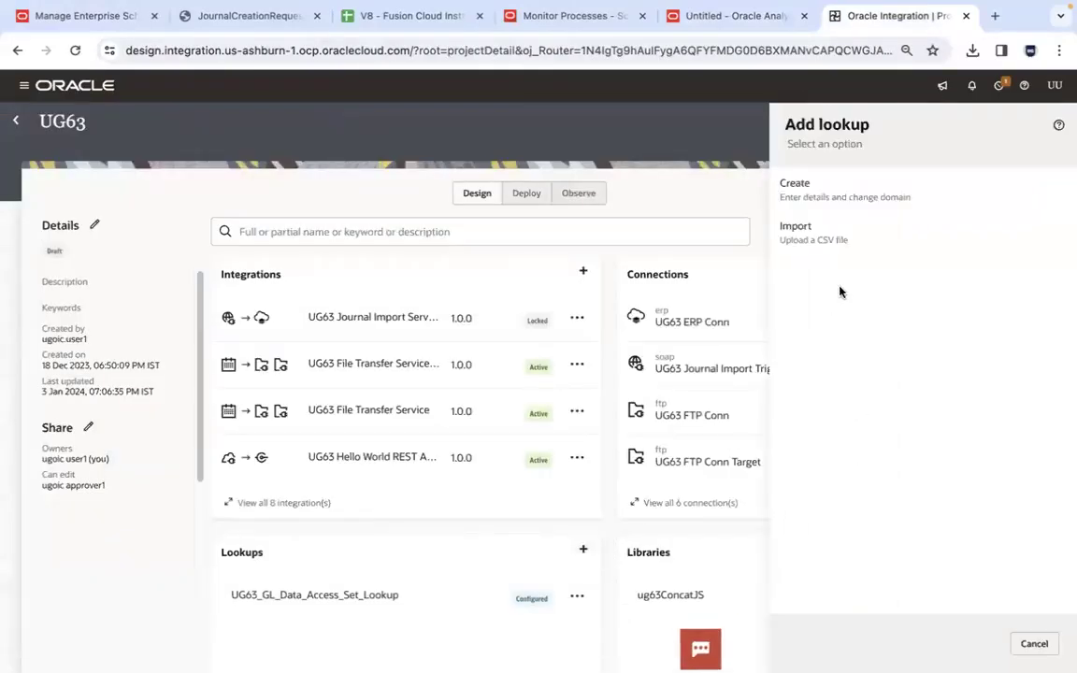
click(854, 238)
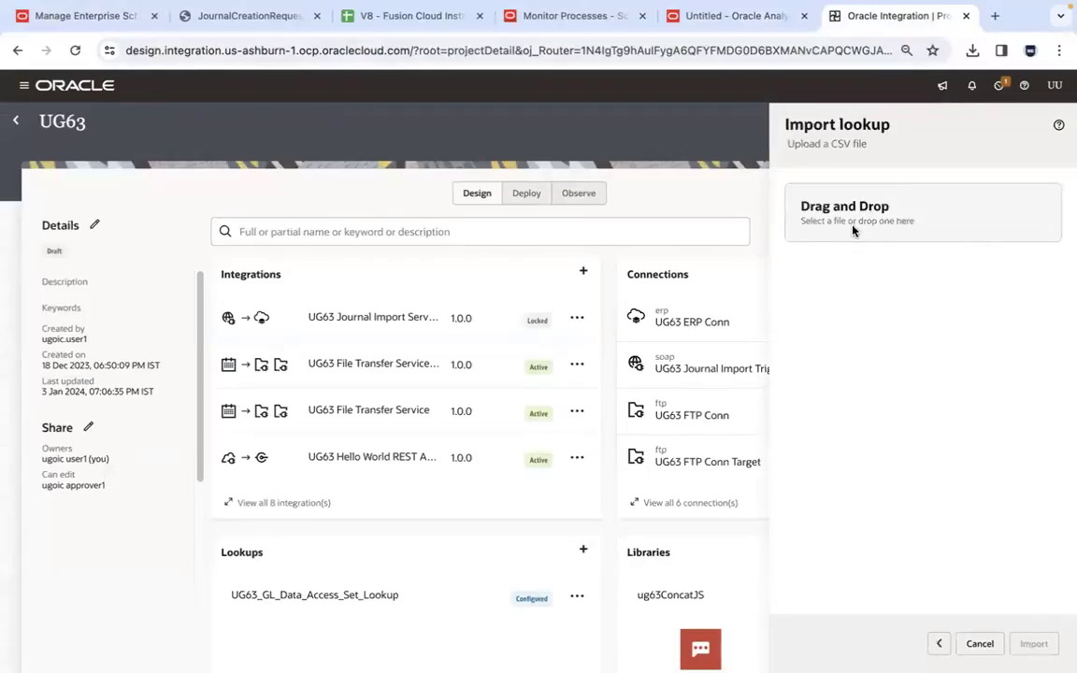
click(854, 232)
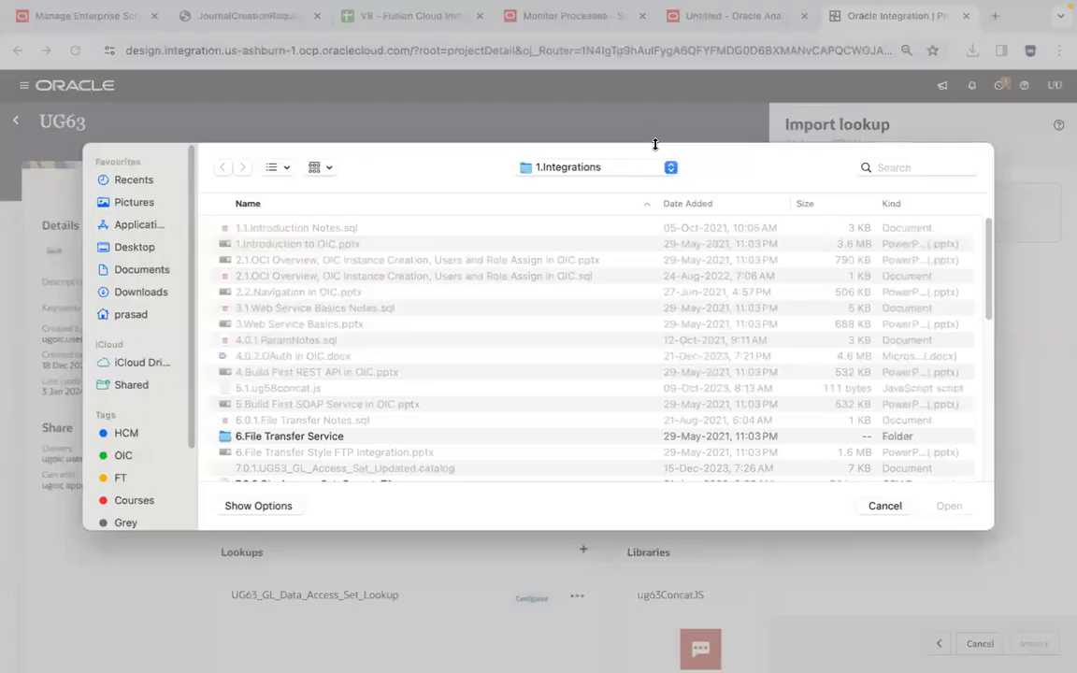
click(142, 294)
click(775, 204)
double_click(464, 232)
click(1034, 644)
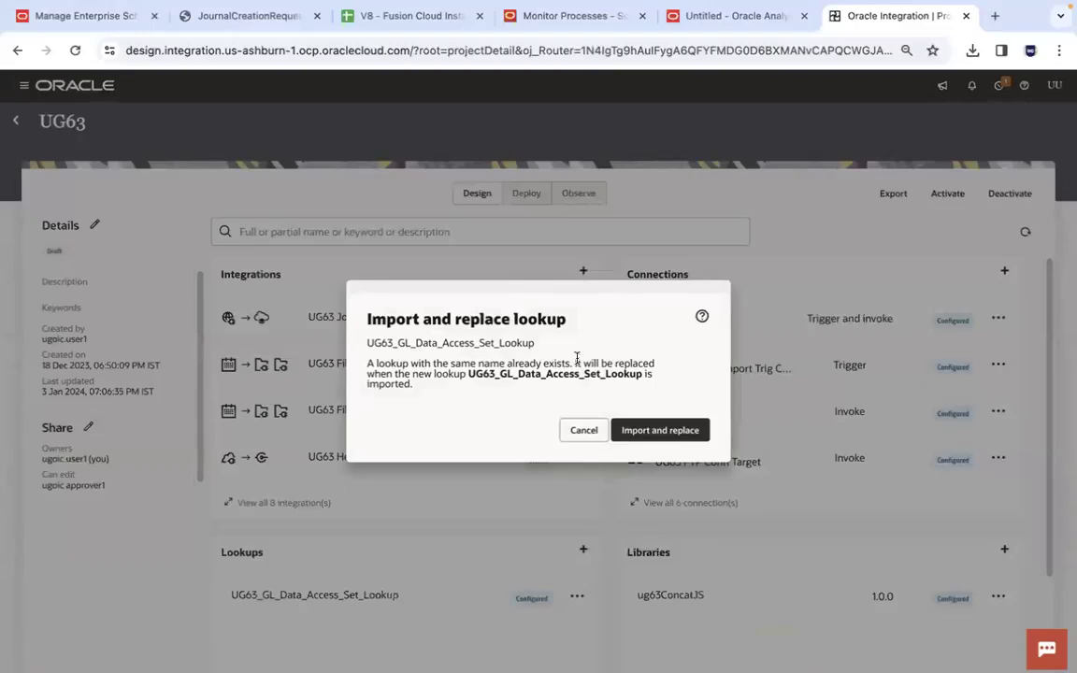
click(660, 431)
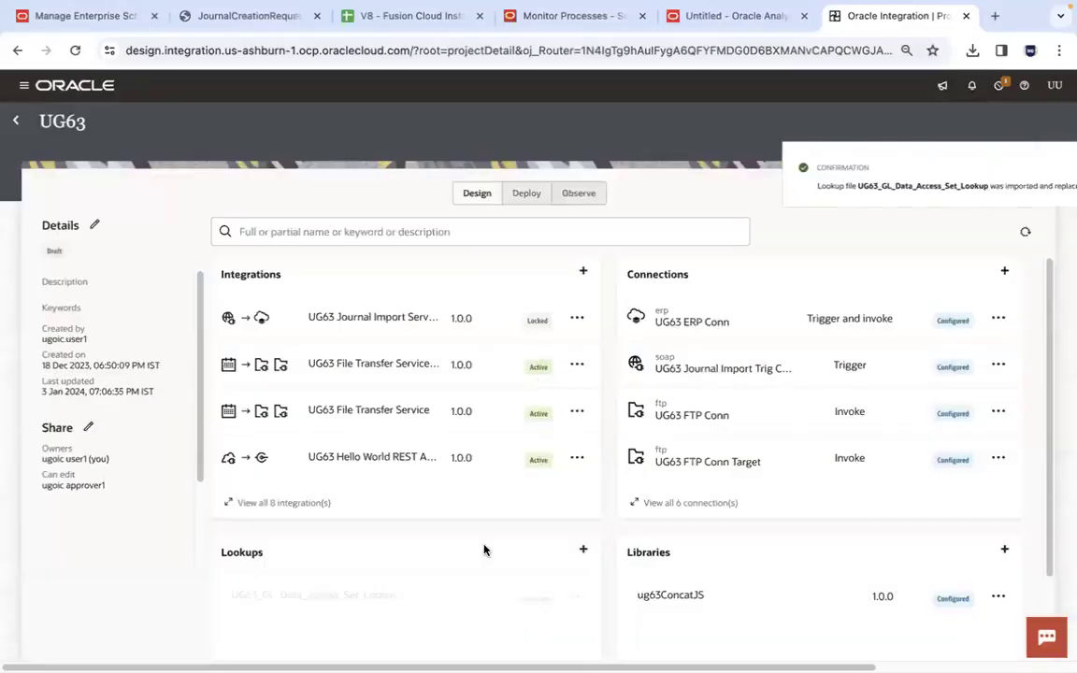
click(373, 598)
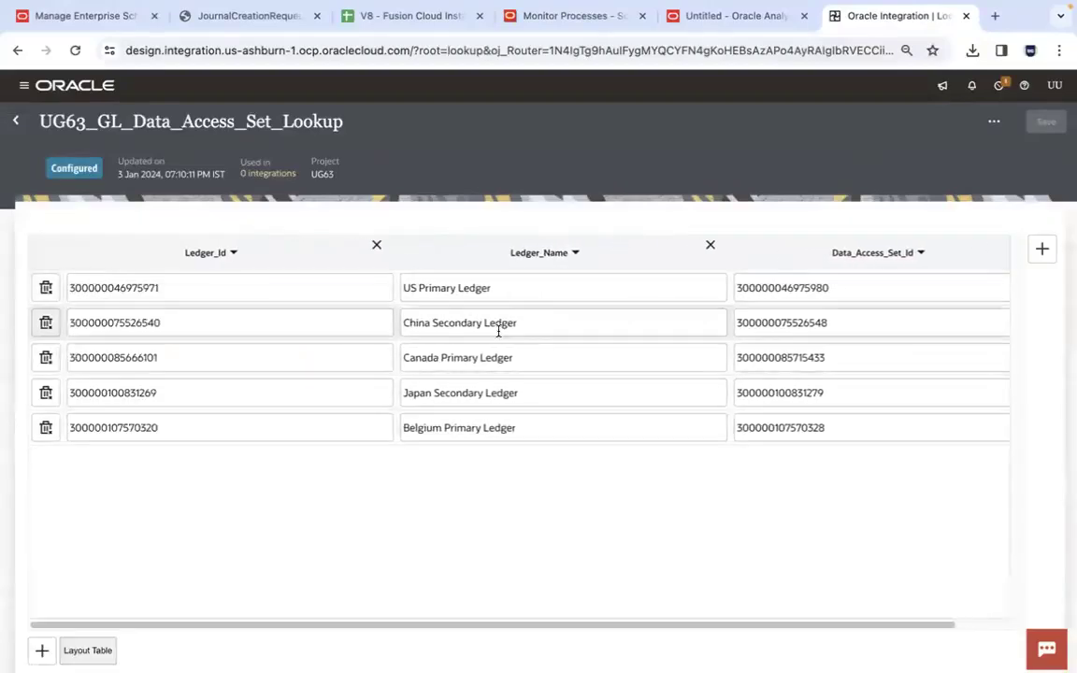
key(super+Tab)
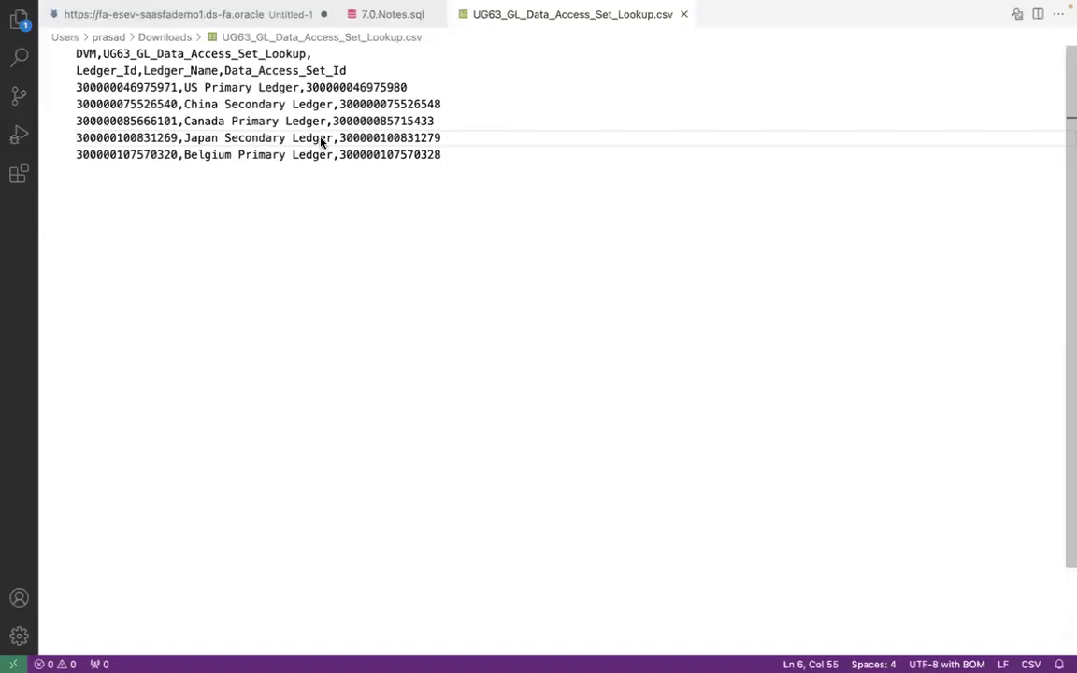
key(ctrl+Right)
key(ctrl+Left)
key(ctrl+Right)
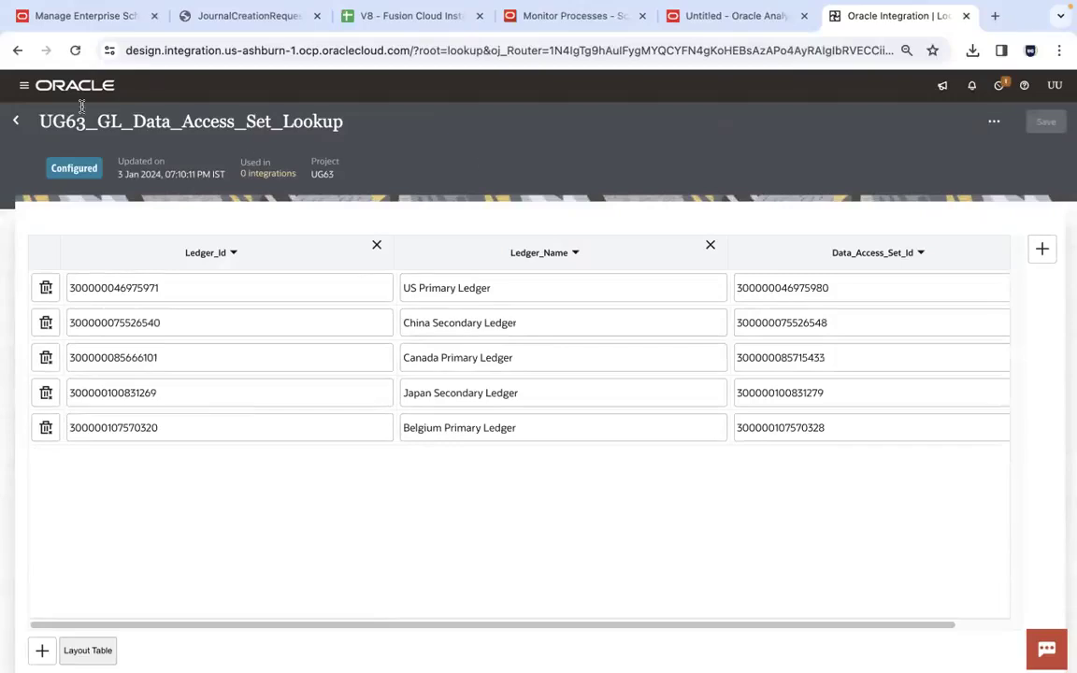
click(16, 122)
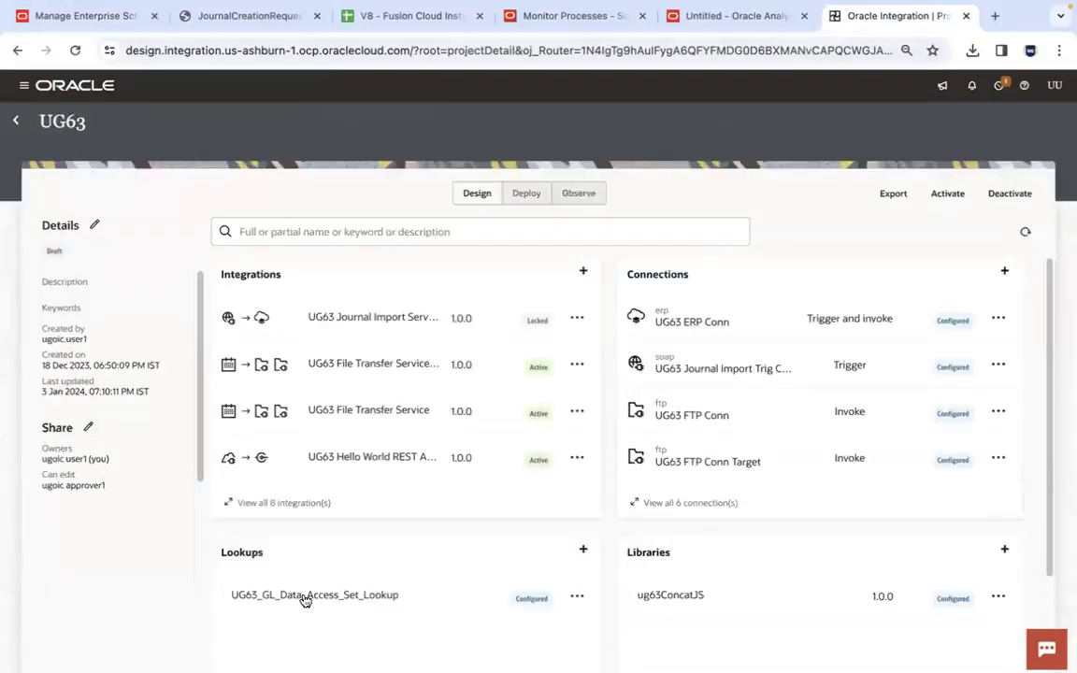
click(303, 599)
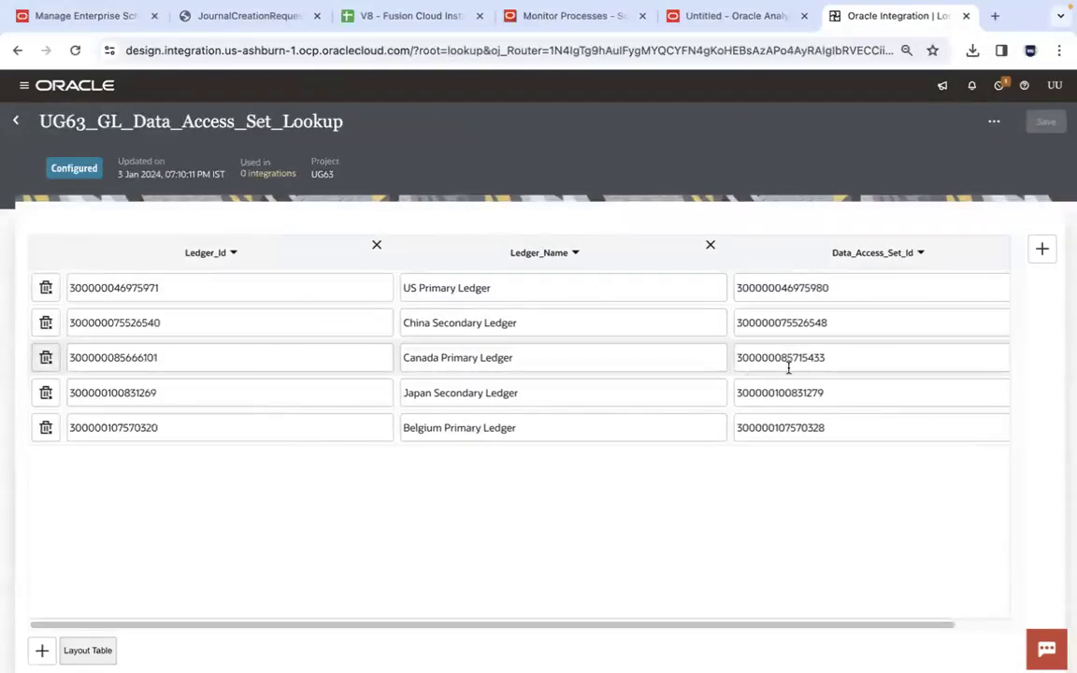
key(super+Tab)
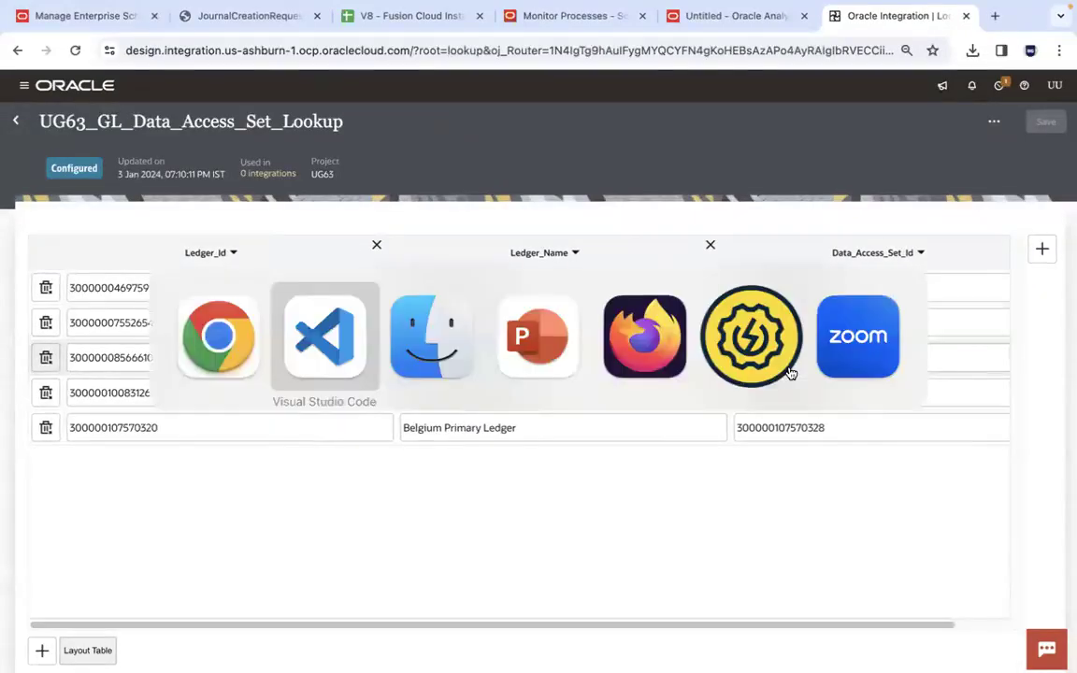
Select the first Data_Access_Set_Id in the lookup, then open the Param List 1 of 9 expression
key(super+Tab)
key(super+Tab)
key(super+Tab)
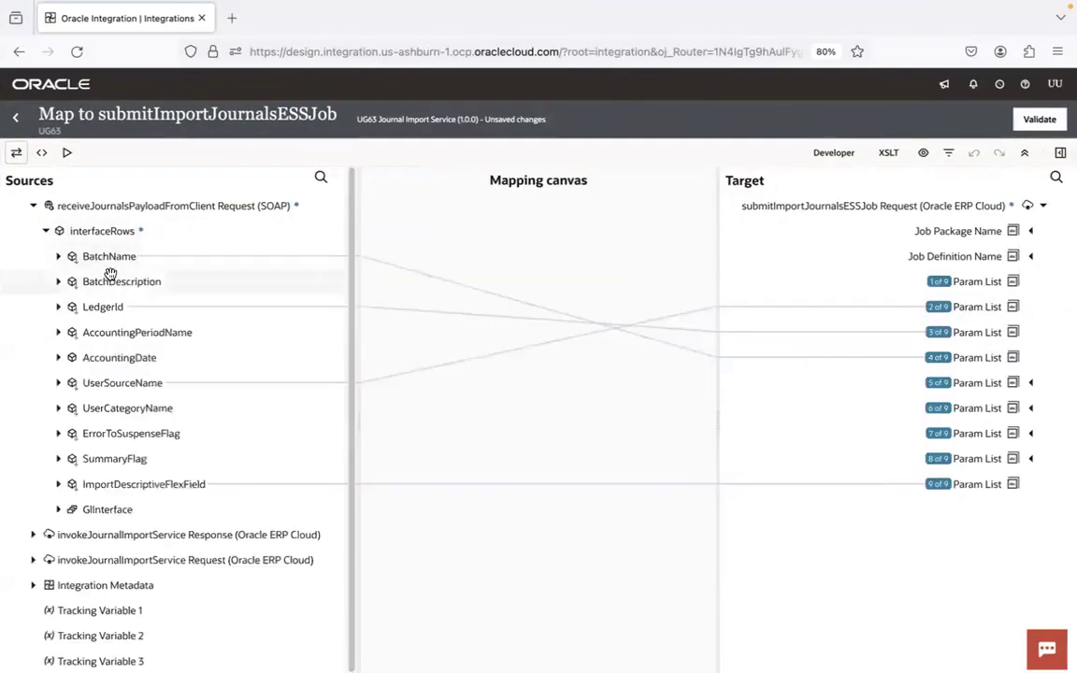
key(super+Tab)
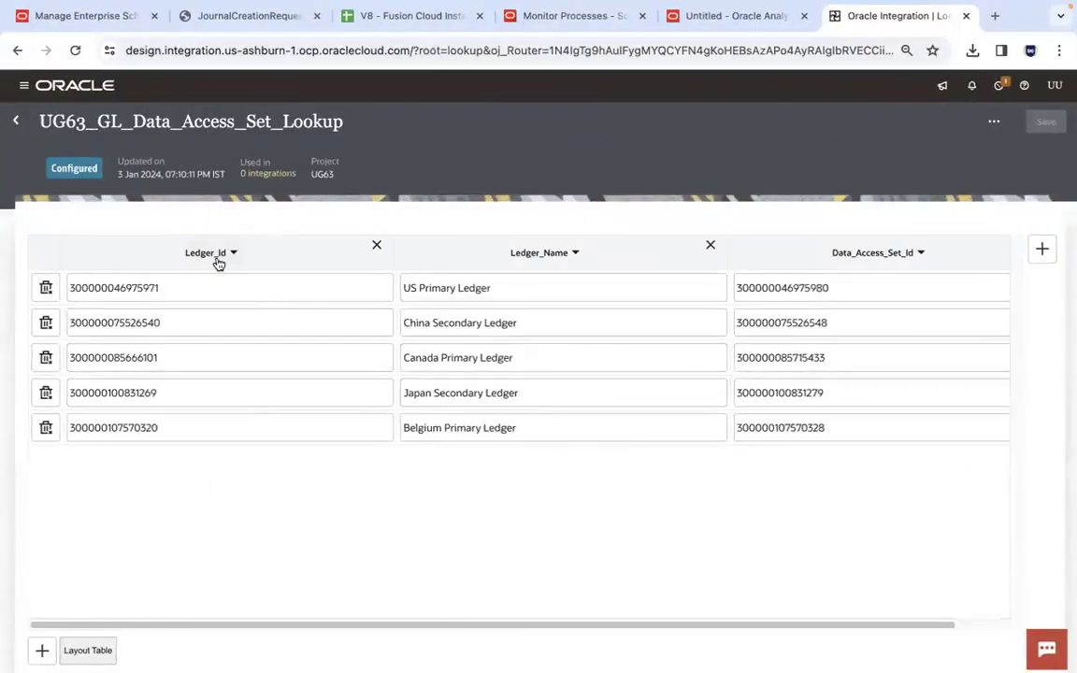
key(super+Tab)
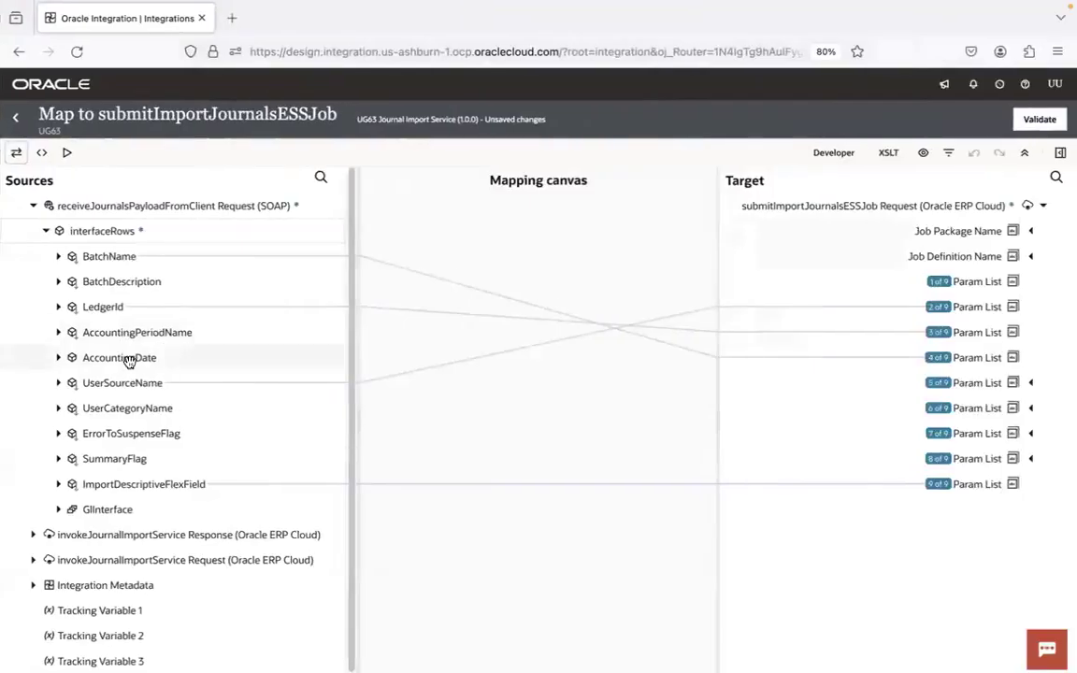
key(super+Tab)
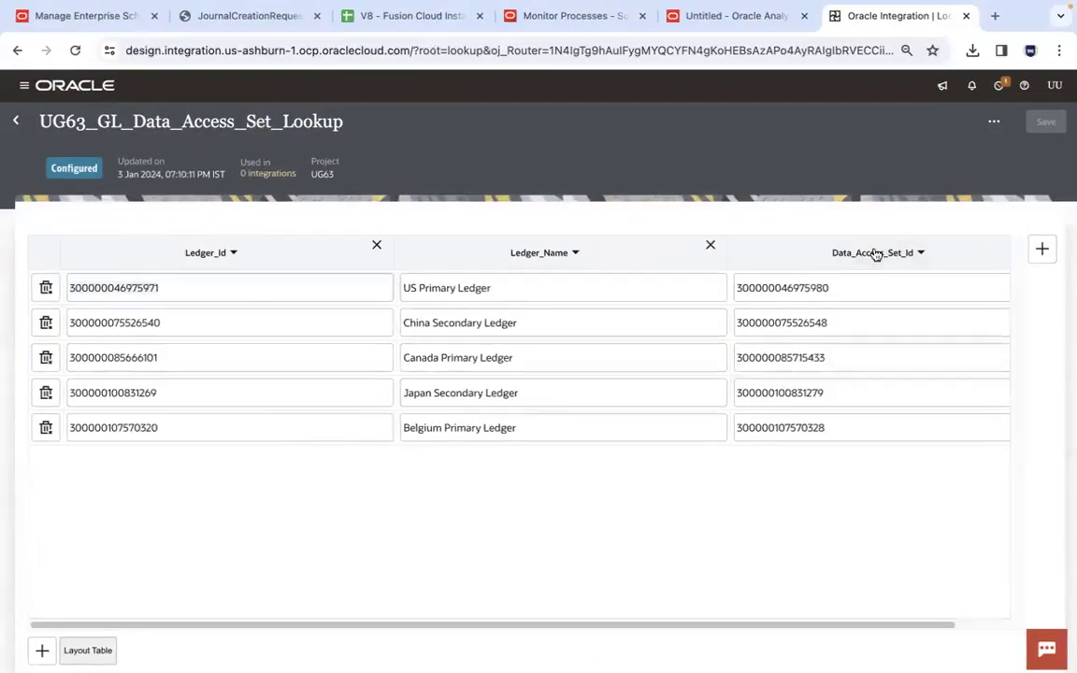
double_click(800, 288)
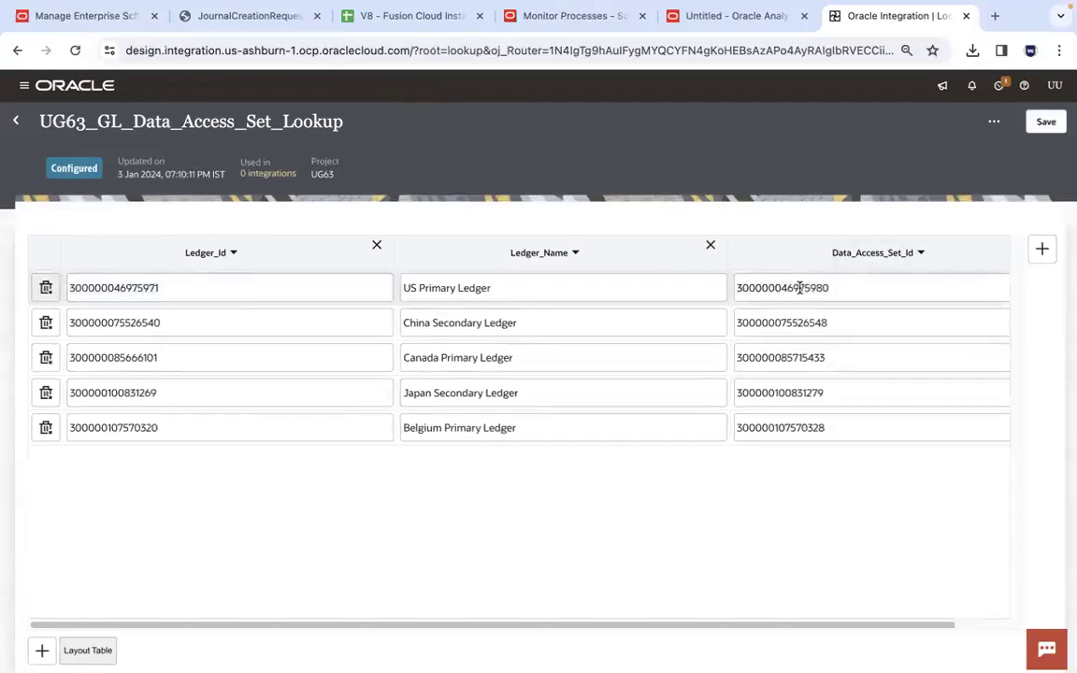
key(ctrl+Right)
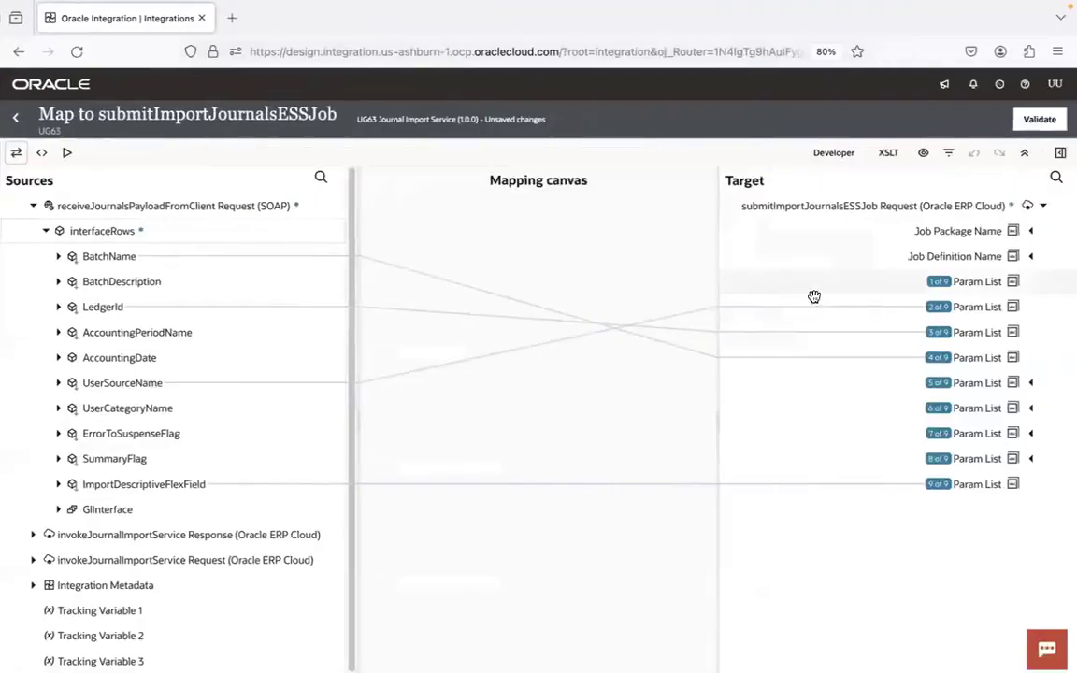
click(959, 281)
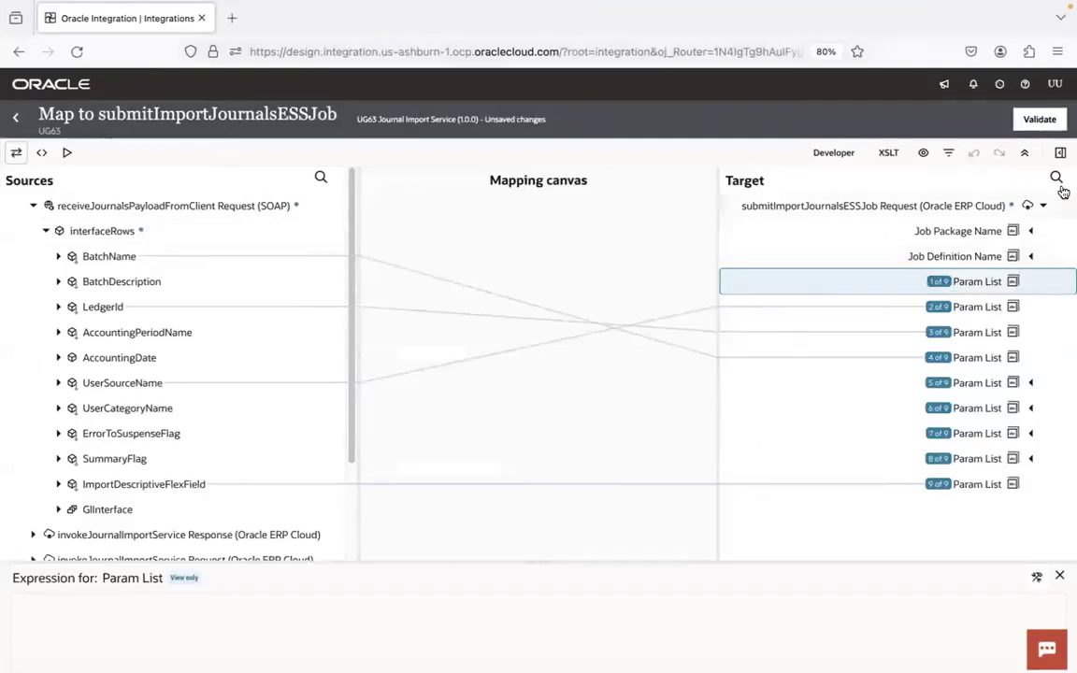
Drop the Integration Cloud lookupValue function into the first Param List expression
click(1061, 153)
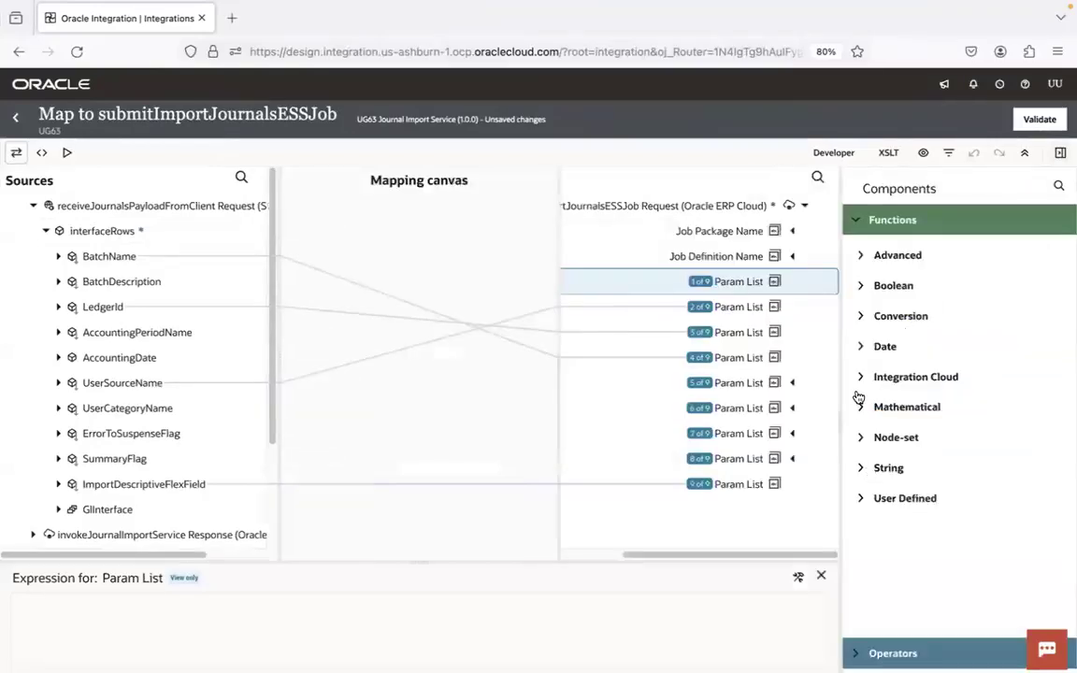
click(889, 379)
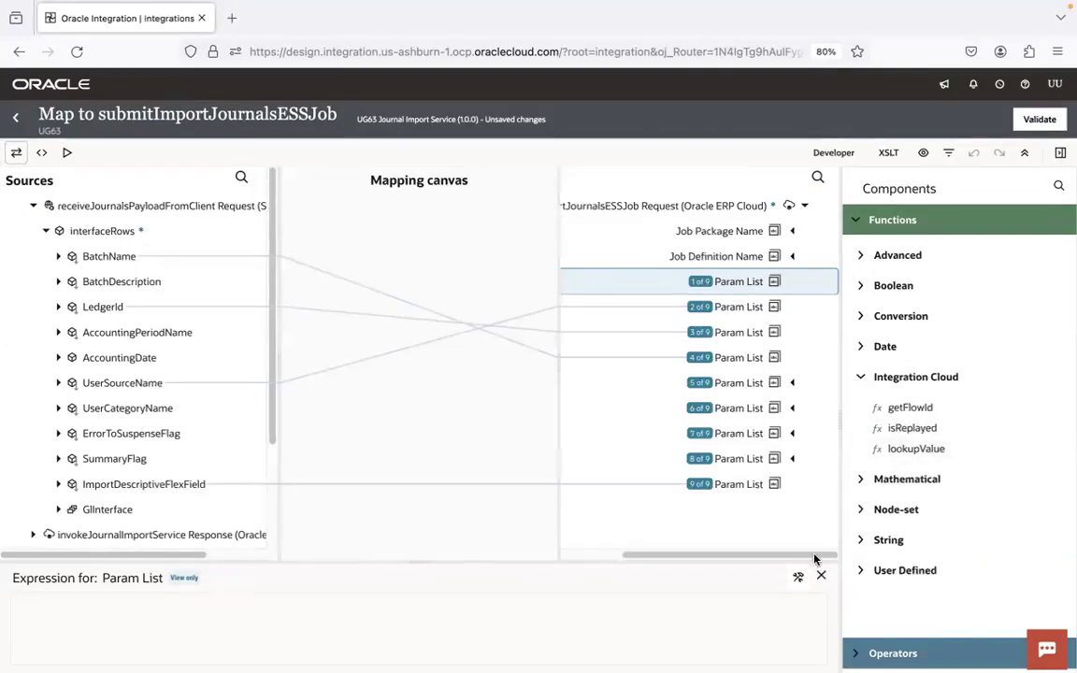
click(799, 580)
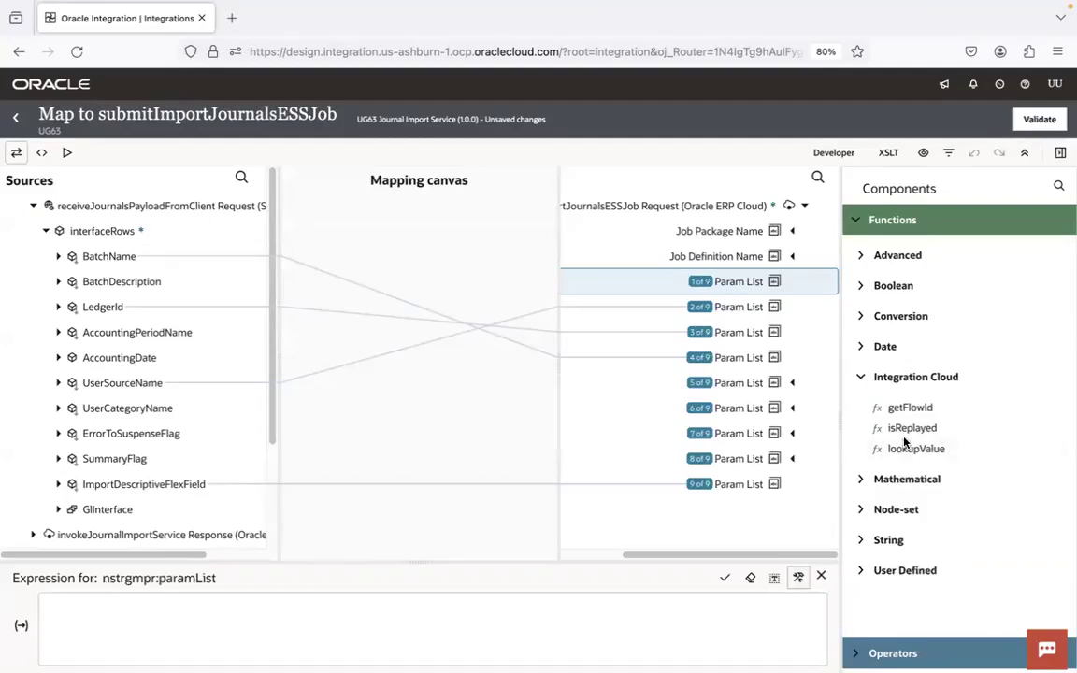
drag(909, 449, 638, 640)
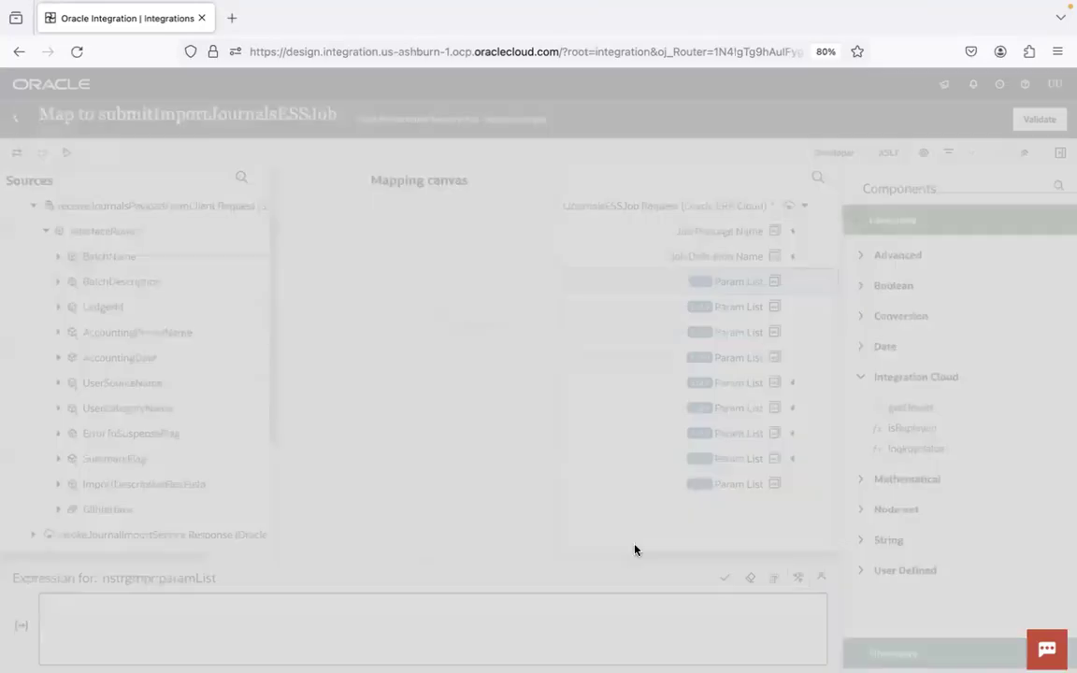
Use UG63_GL_Data_Access_Set_Lookup with source Ledger_Id and target Data_Access_Set_Id, then recheck the lookup's values
click(478, 338)
click(745, 236)
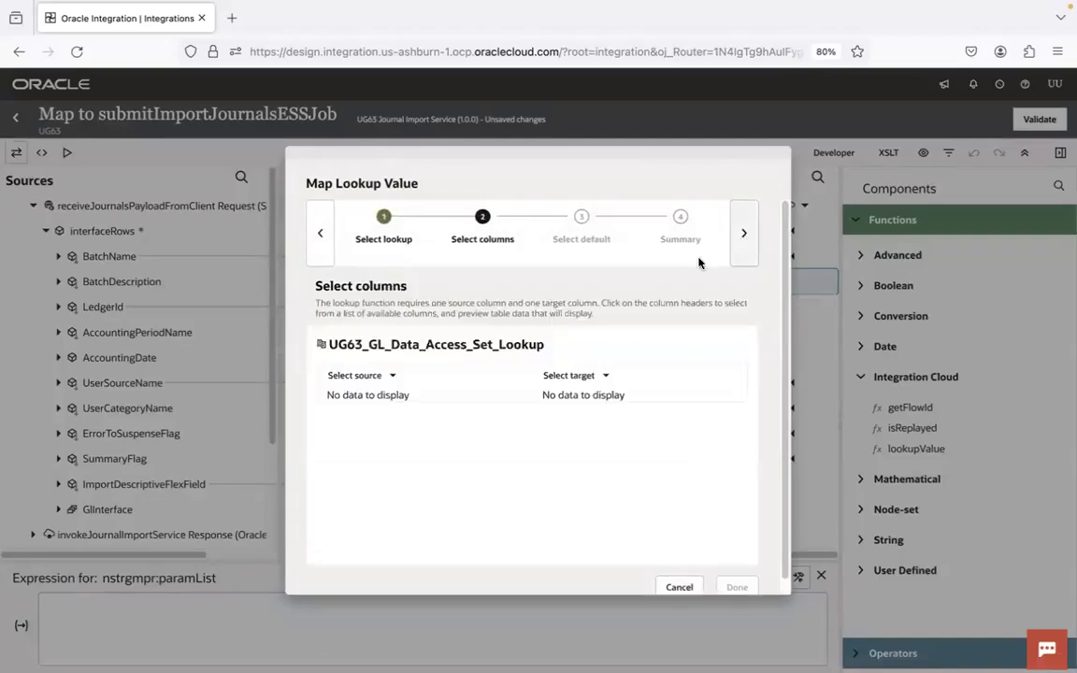
click(393, 376)
click(380, 410)
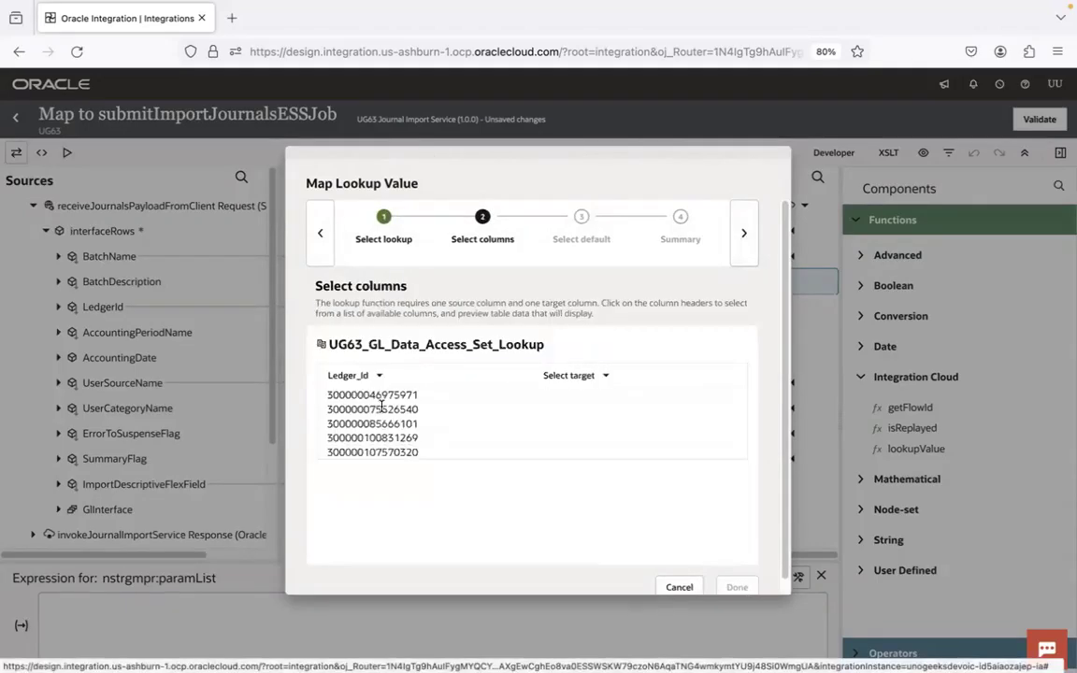
click(603, 377)
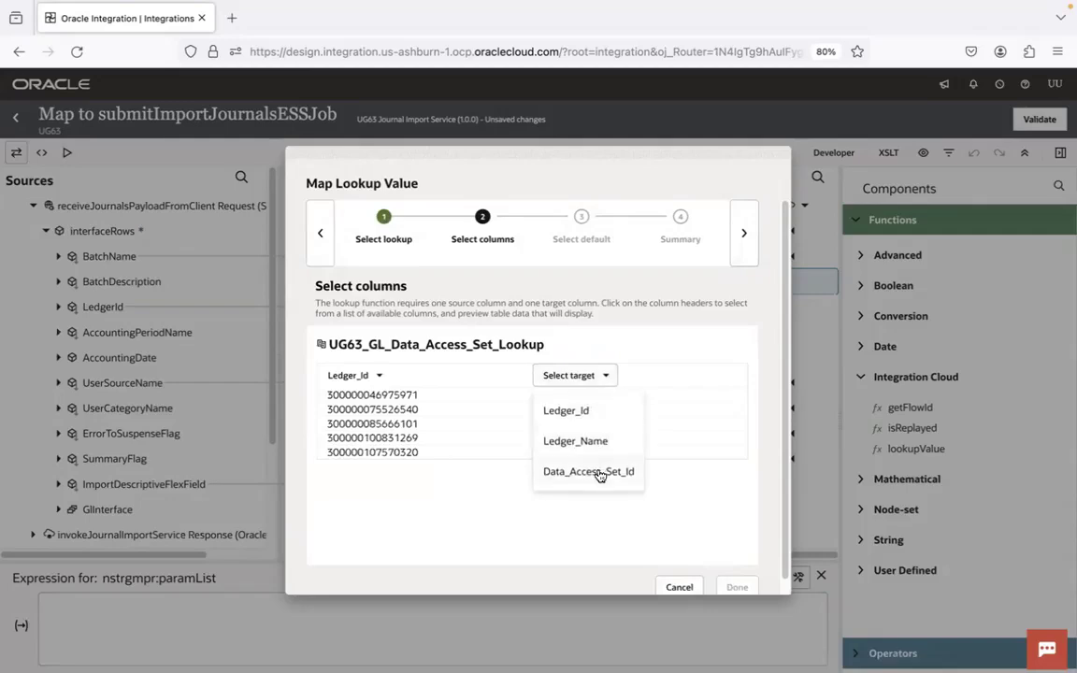
click(598, 473)
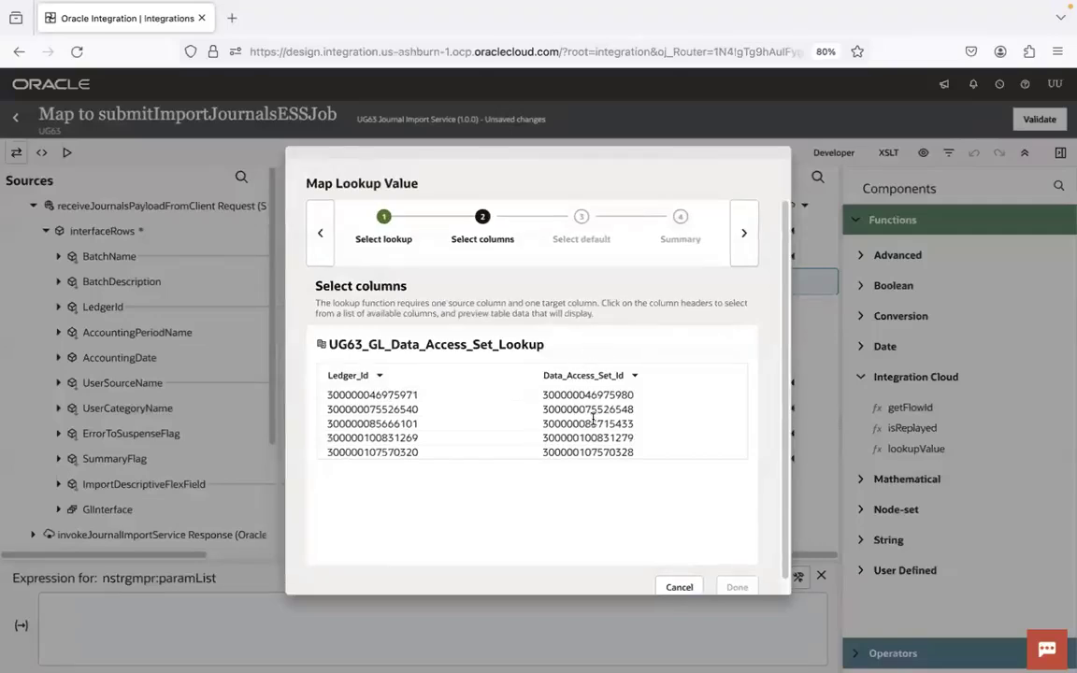
click(750, 257)
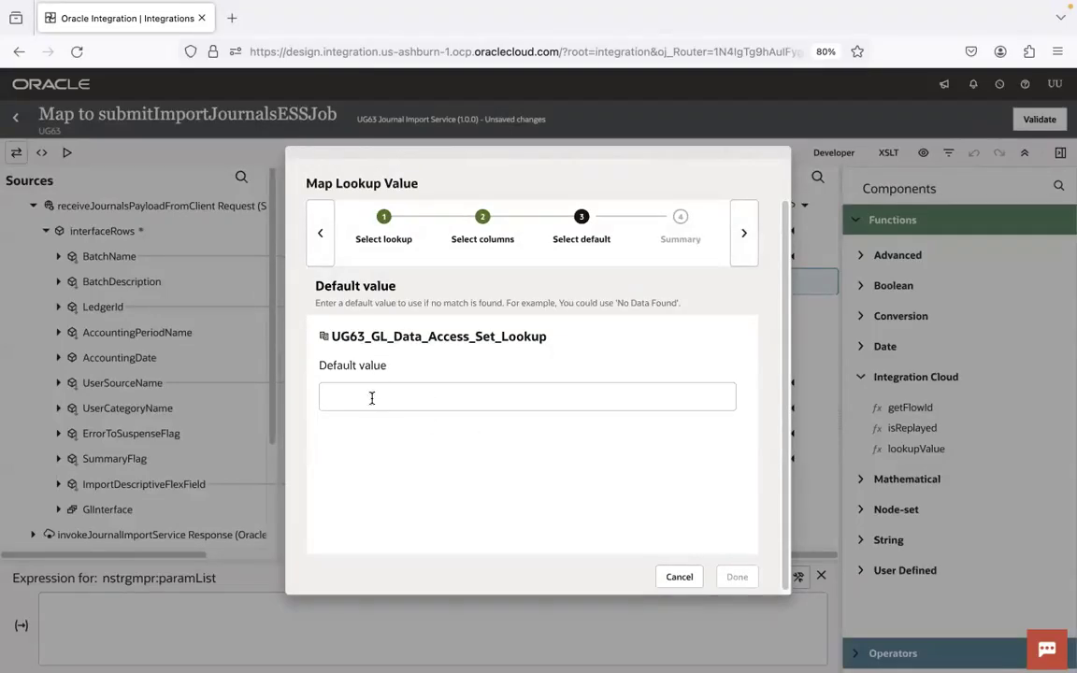
key(super+Tab)
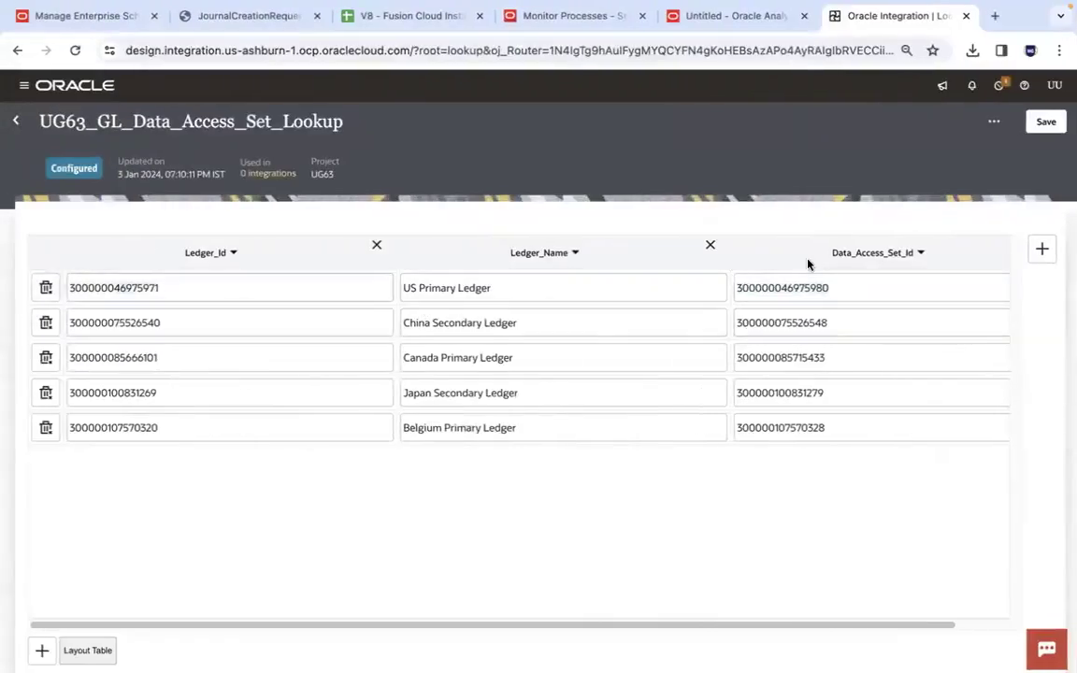
double_click(805, 287)
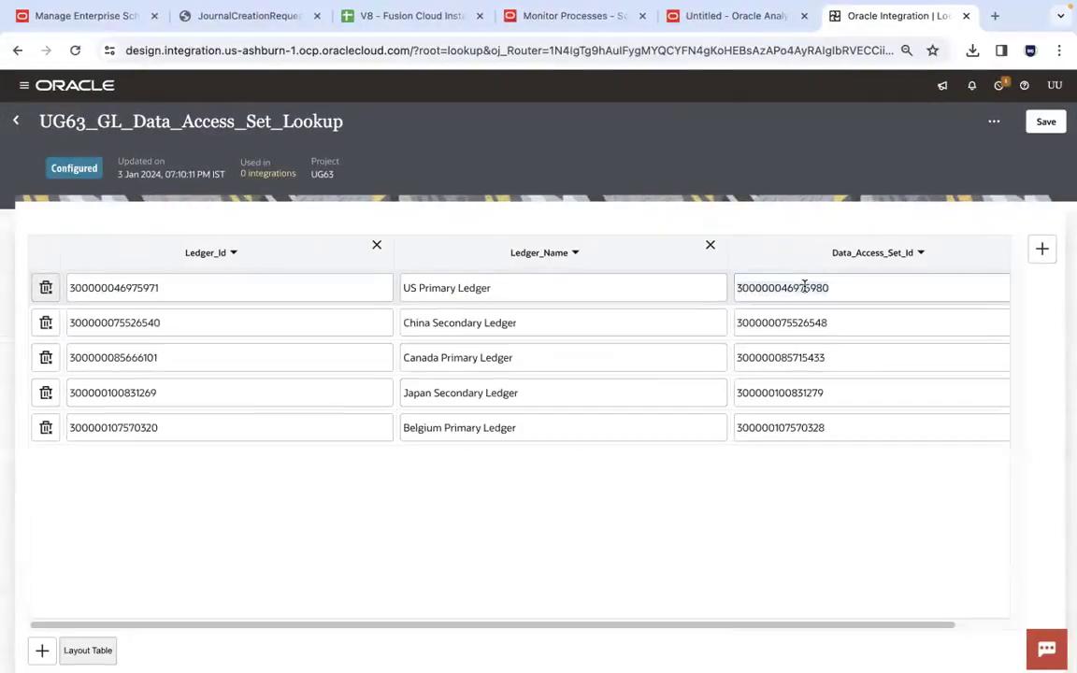
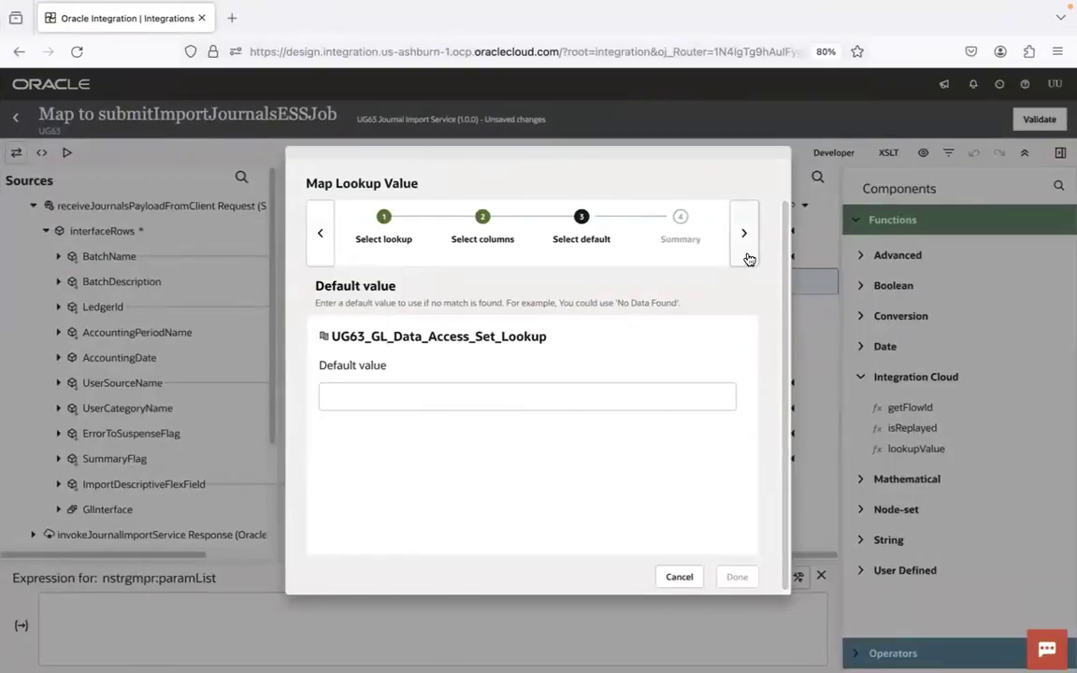
On the Summary, check the expression's lookup name, Ledger_Id, srcValuePlaceHolder and Data_Access_Set_Id against the table
click(745, 233)
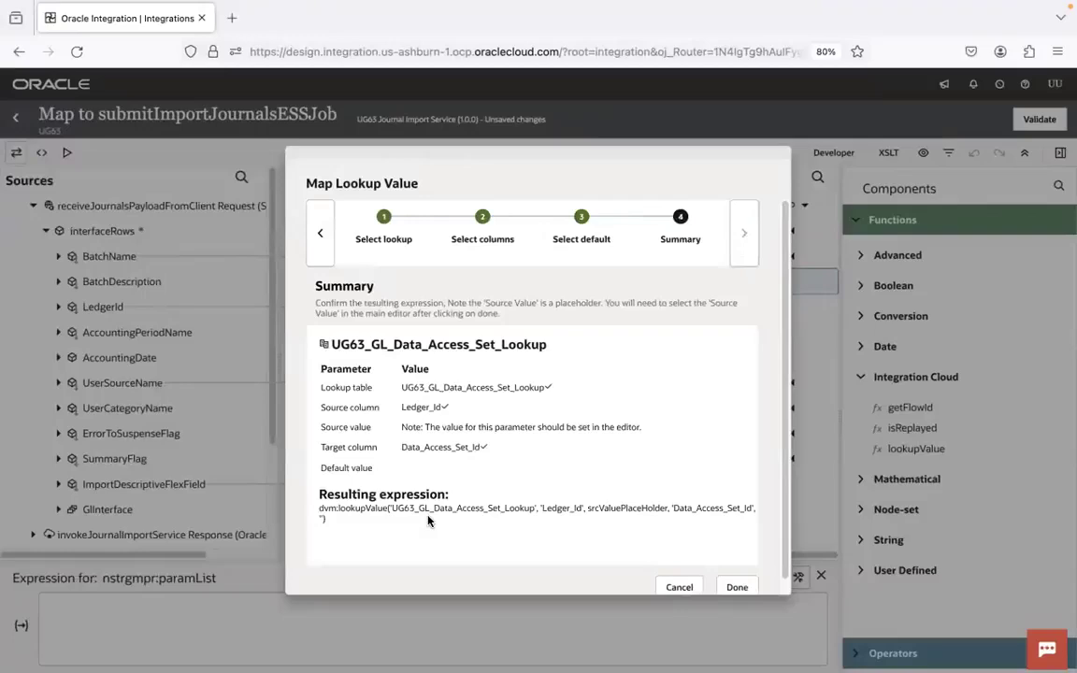
drag(320, 510, 338, 522)
click(338, 522)
double_click(483, 510)
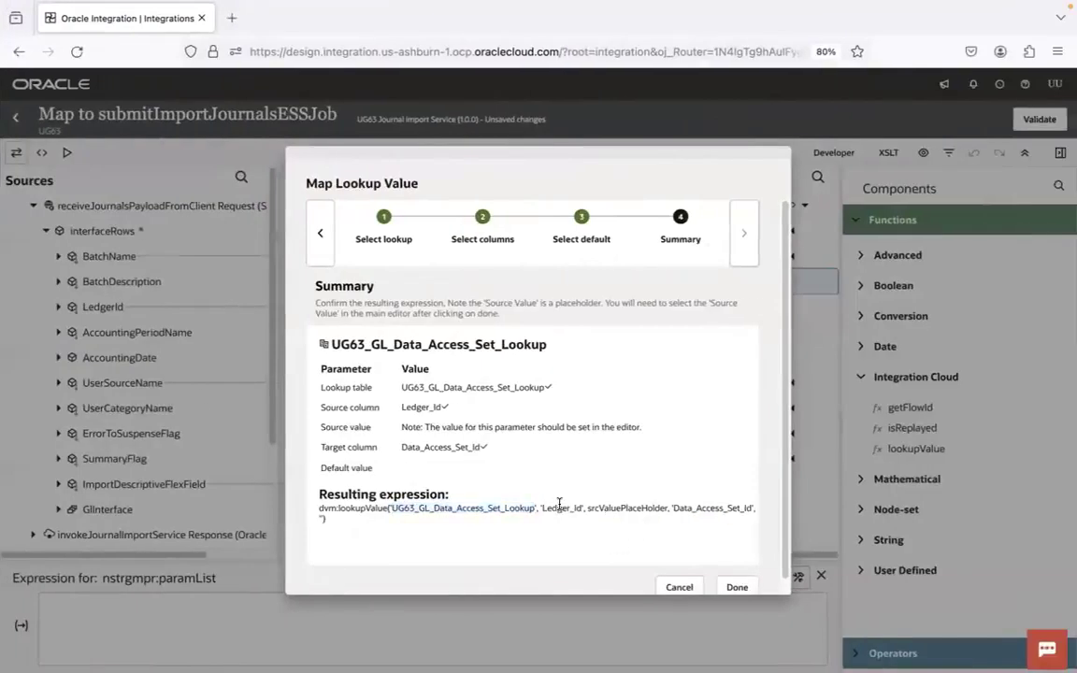
double_click(561, 508)
double_click(610, 507)
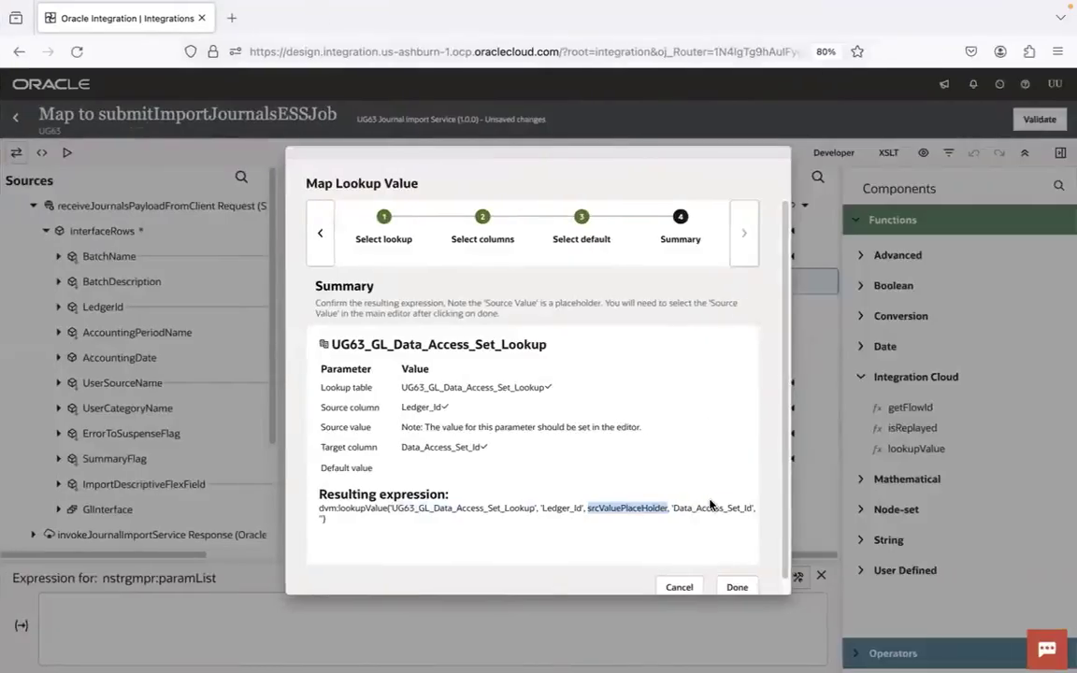
double_click(700, 508)
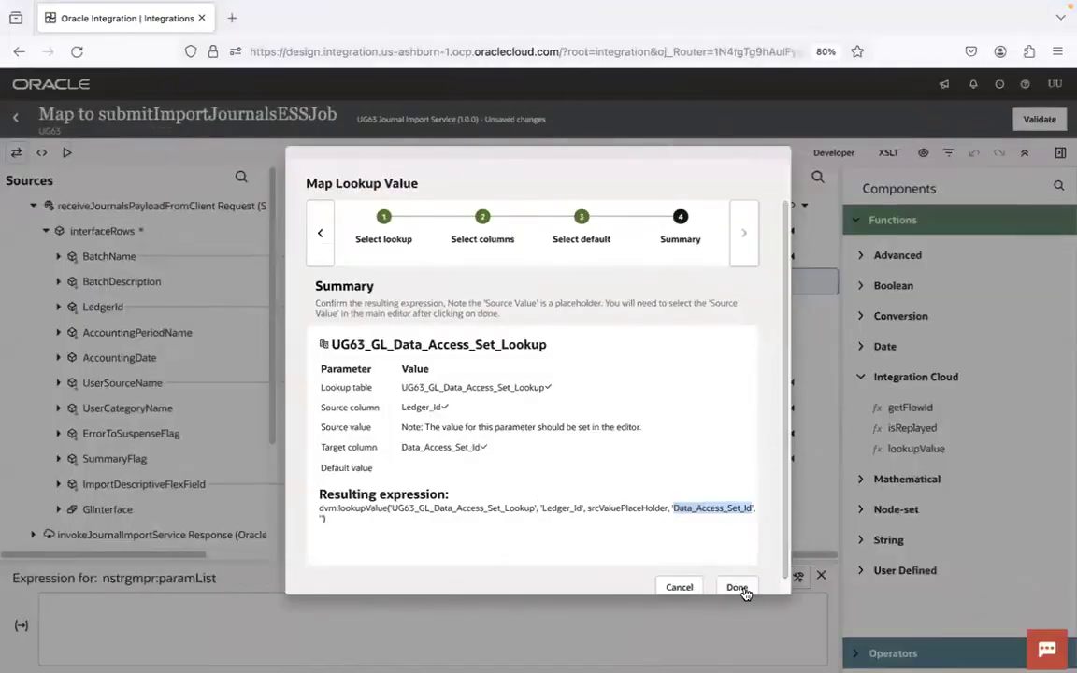
Insert the lookupValue expression with LedgerId replacing srcValuePlaceHolder, then apply and close the editor
click(896, 587)
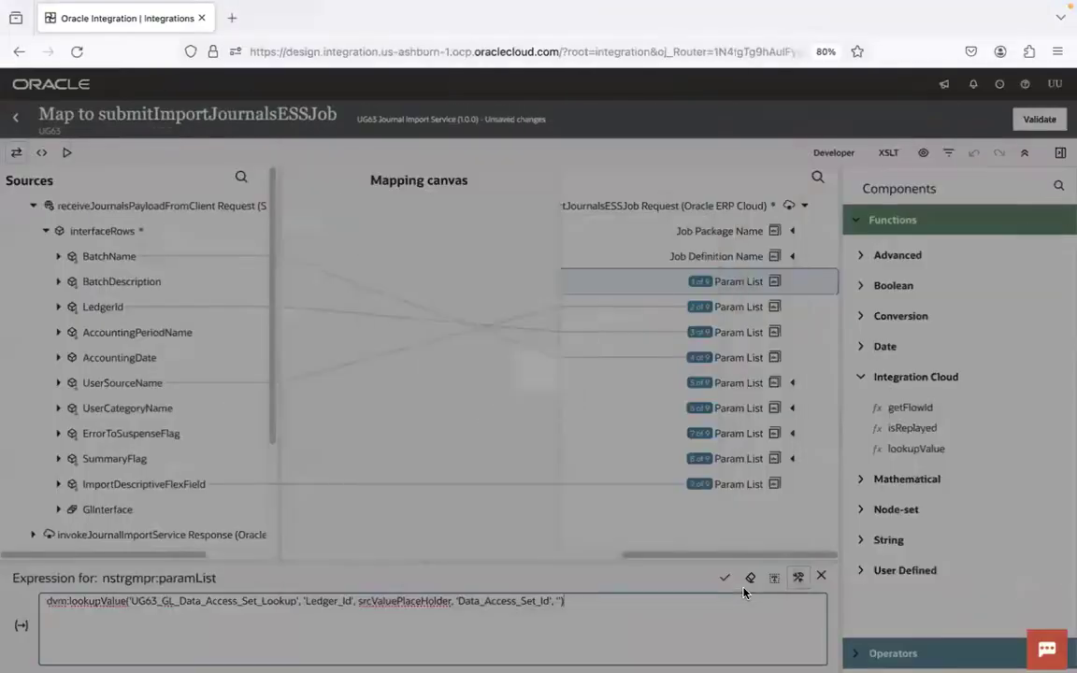
double_click(421, 601)
key(BackSpace)
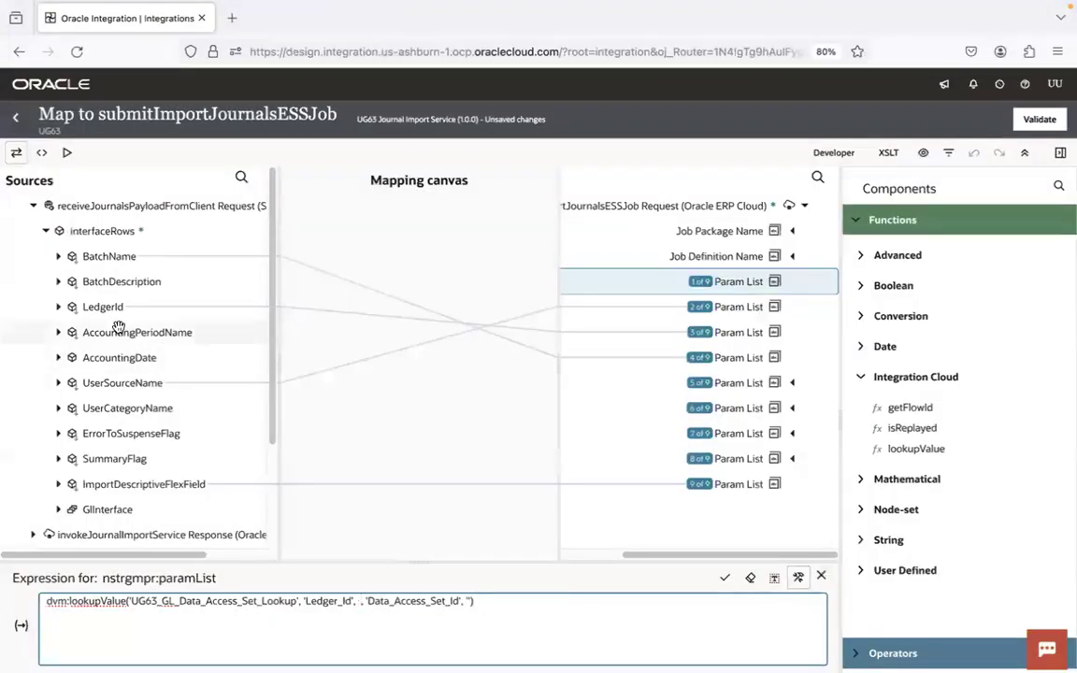
drag(103, 307, 355, 604)
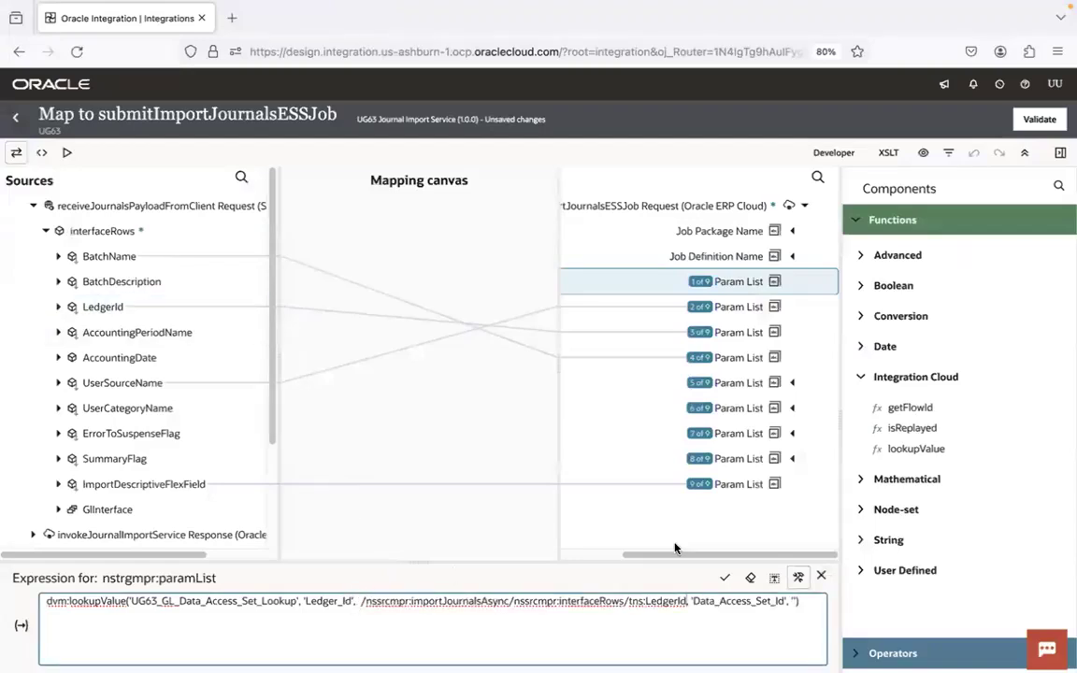
click(726, 579)
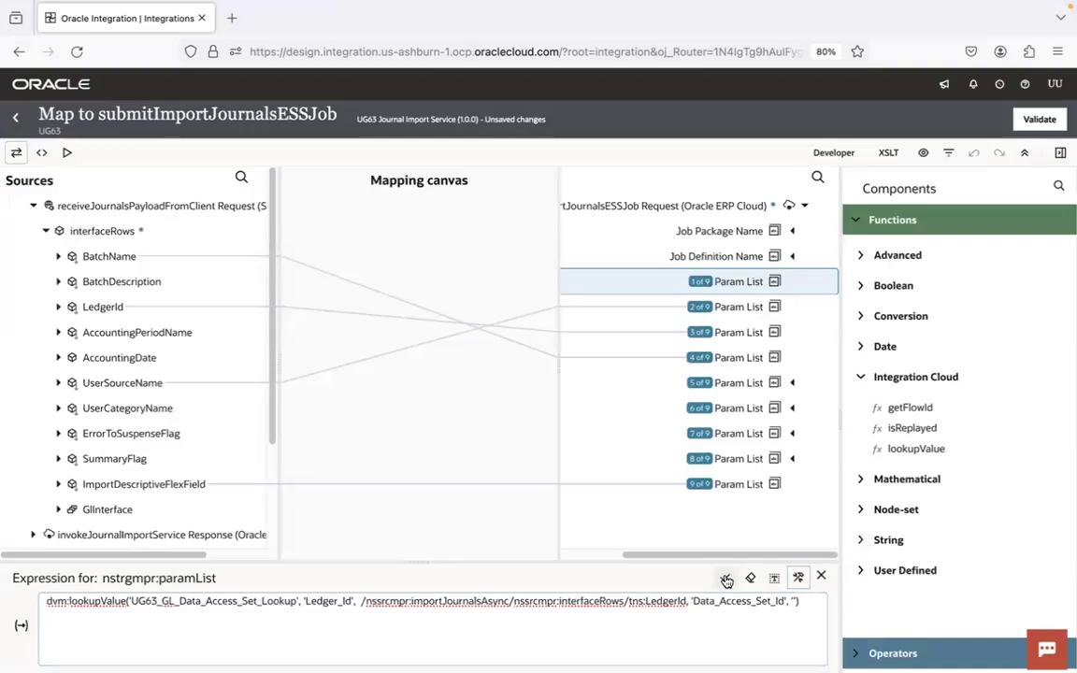
click(822, 577)
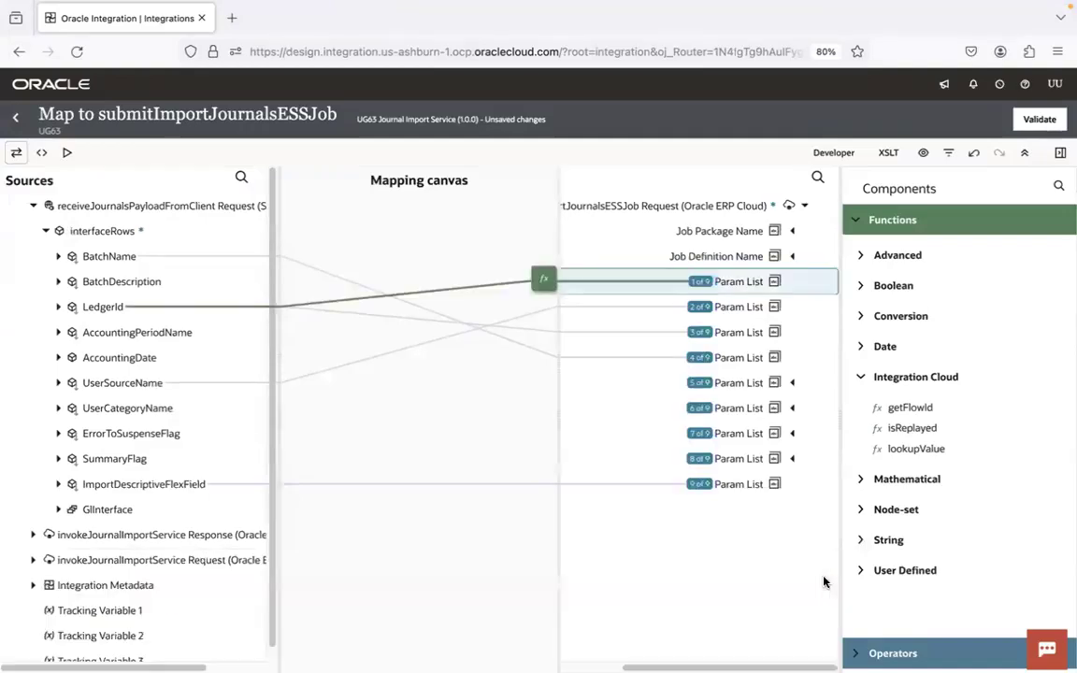
Validate the submitImportJournalsESSJob mapping, save the integration, and select the Invoke after the Map
click(1042, 120)
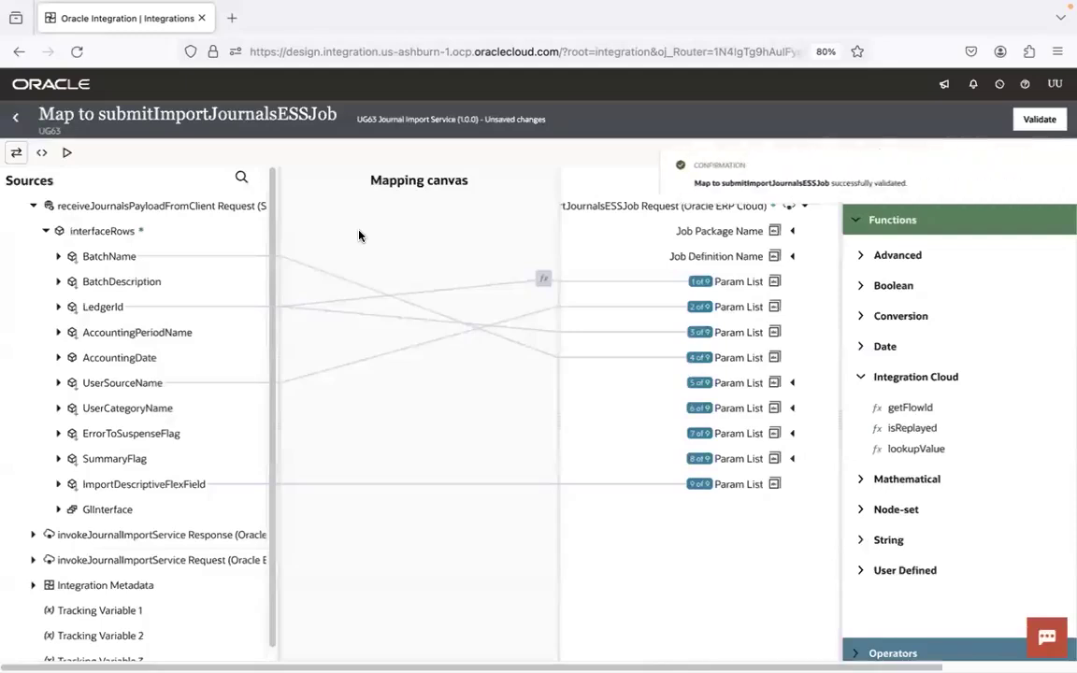
click(15, 117)
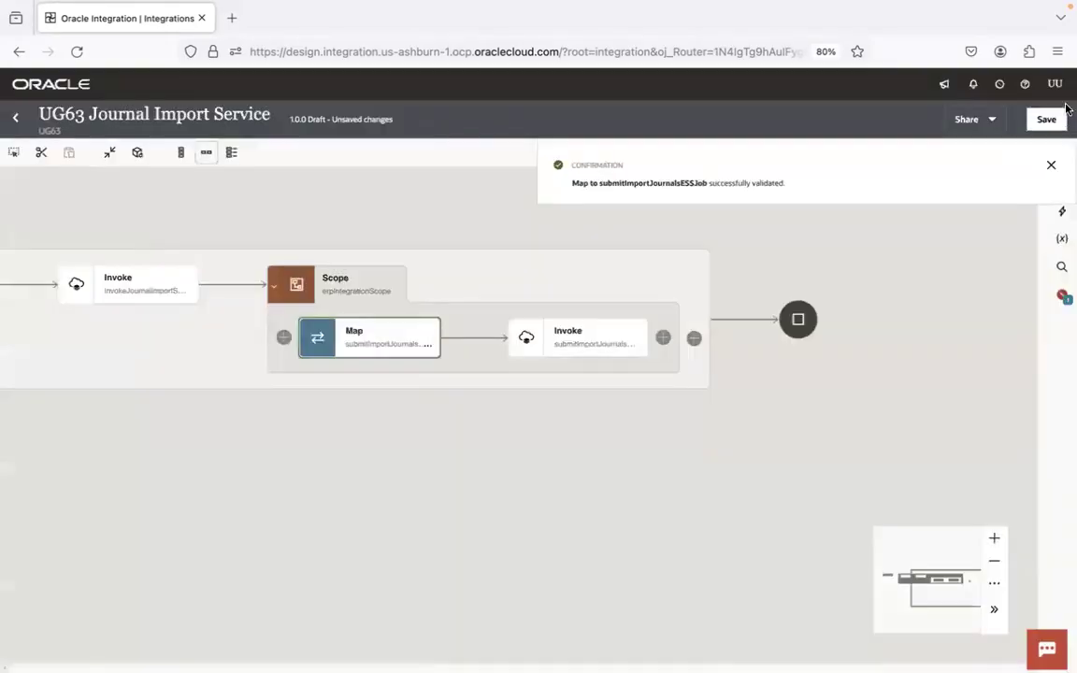
click(1046, 119)
drag(717, 439, 519, 447)
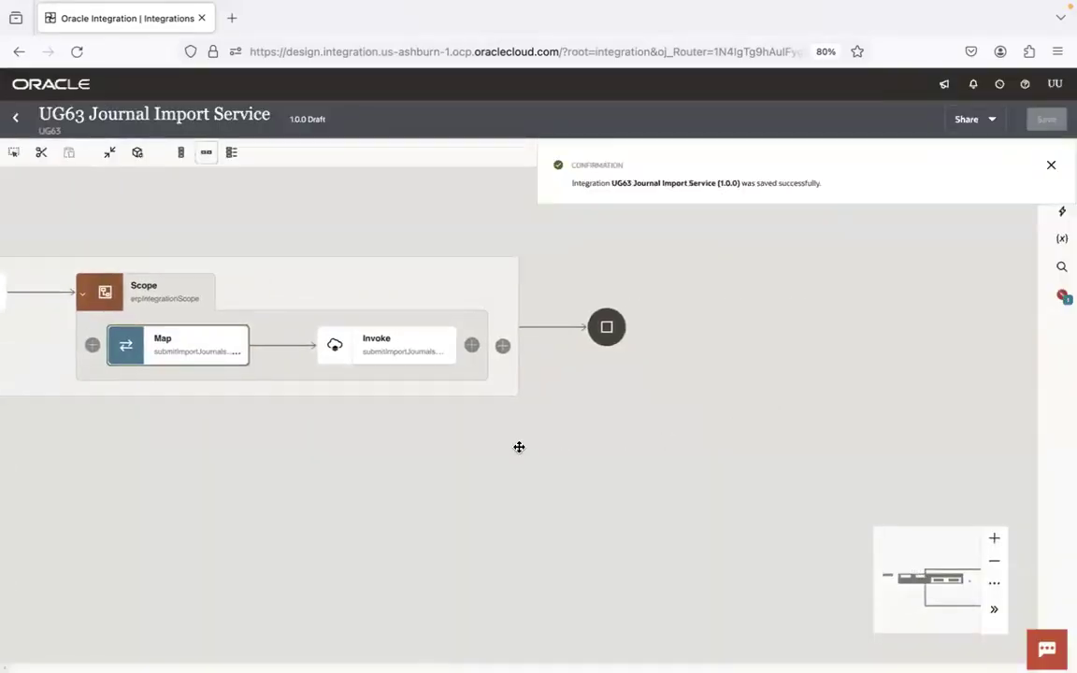
click(430, 340)
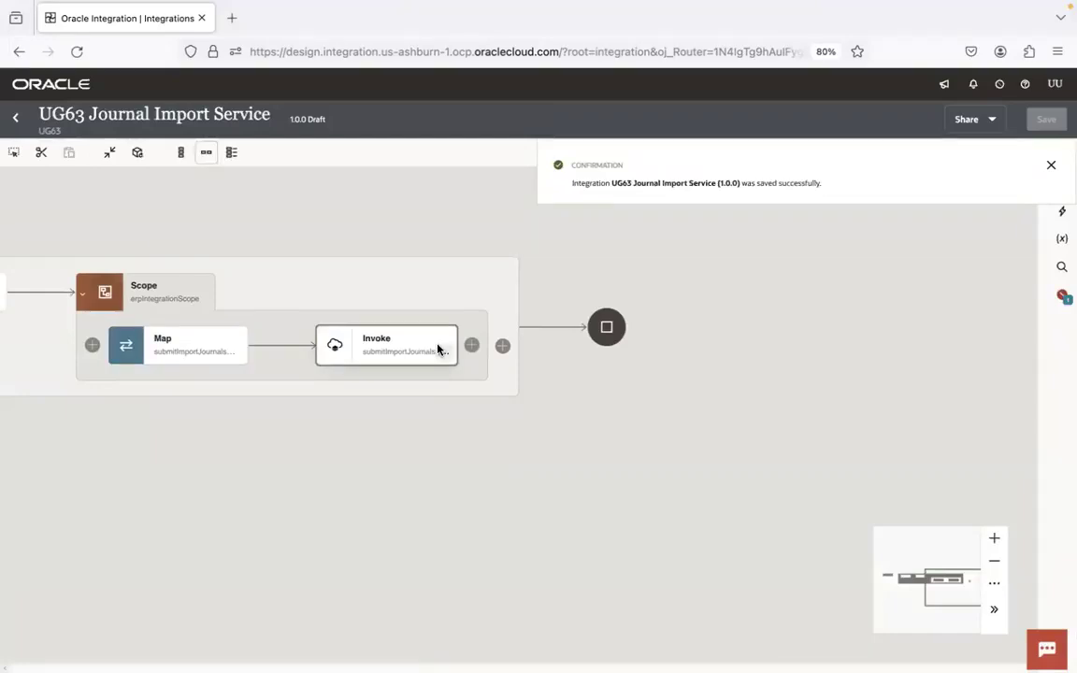
mouse_move(438, 349)
key(super+Tab)
key(super+Tab)
key(super+Tab)
key(super+Tab)
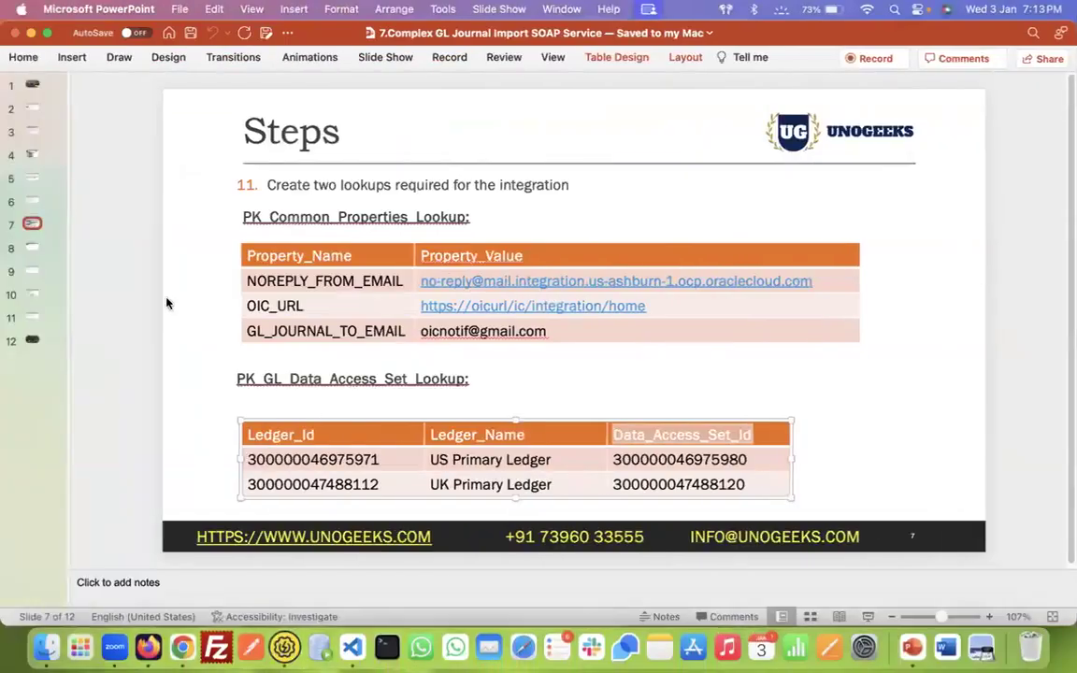
Browse slide 6 and the Connection Details slide, then present slide 10's ESS job loop steps full screen
click(32, 202)
key(Up)
key(Up)
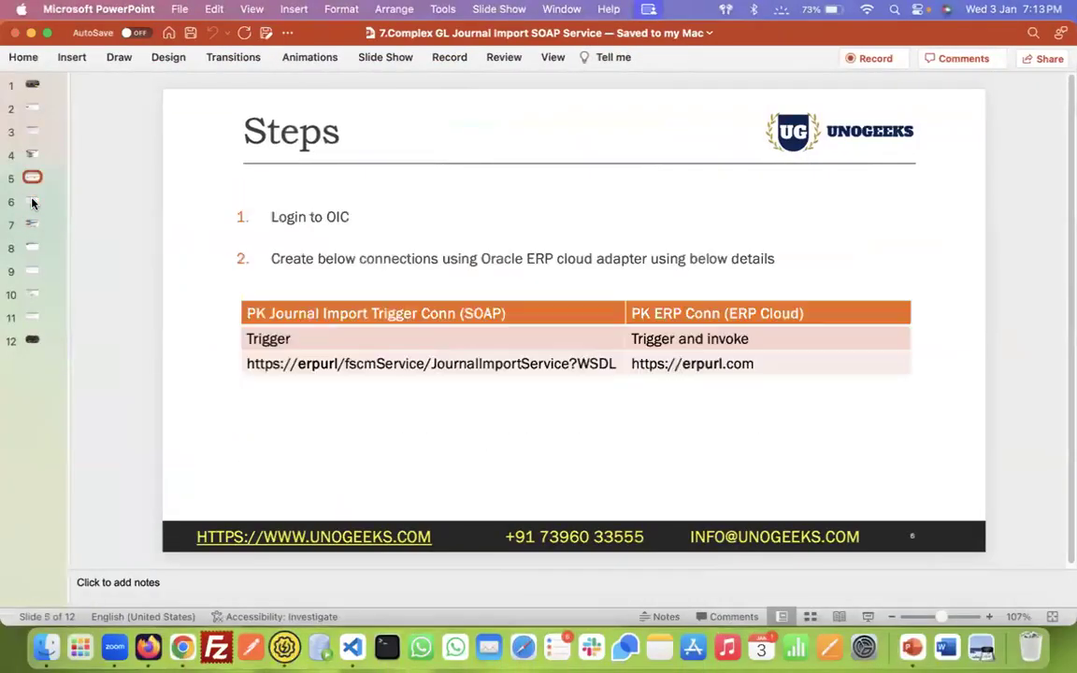
key(ctrl+Right)
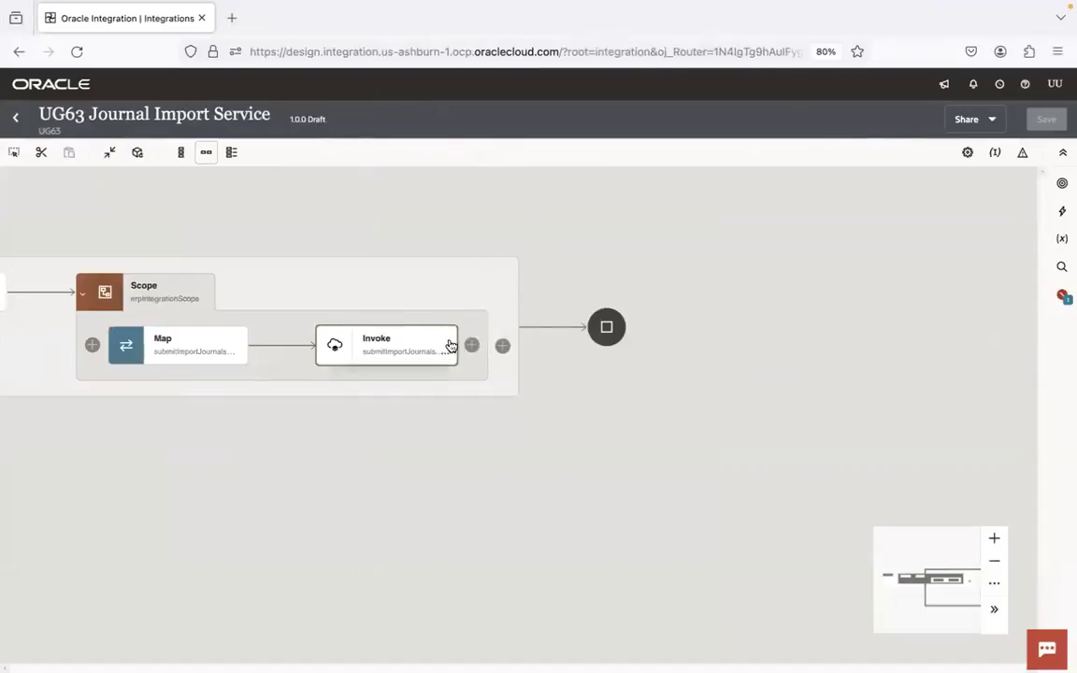
key(super+Tab)
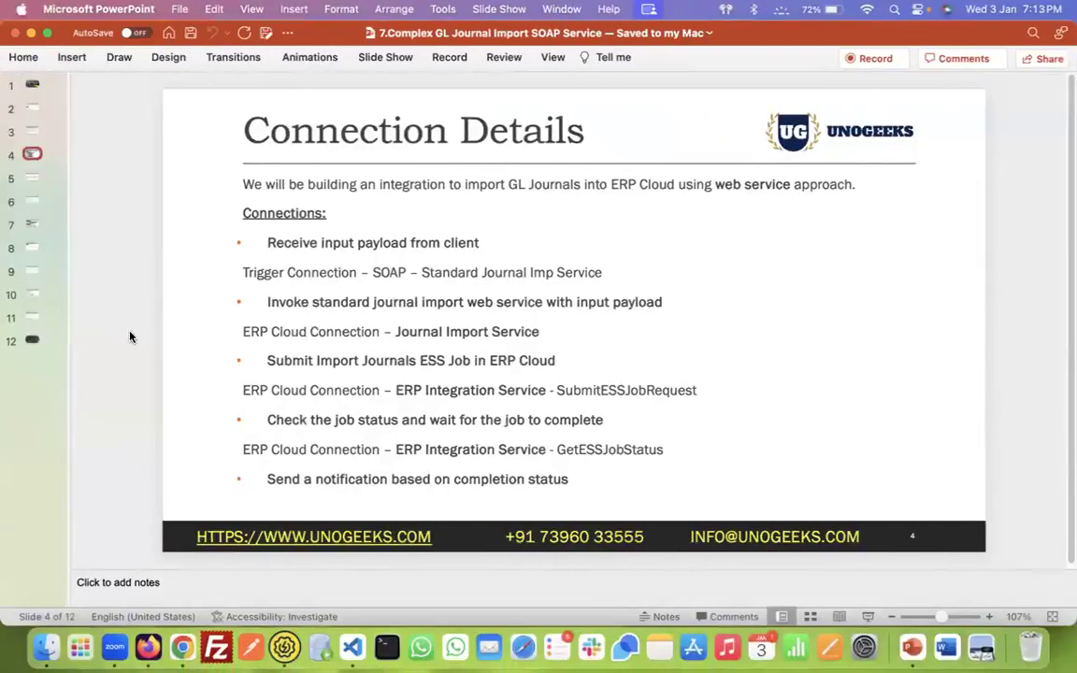
click(32, 293)
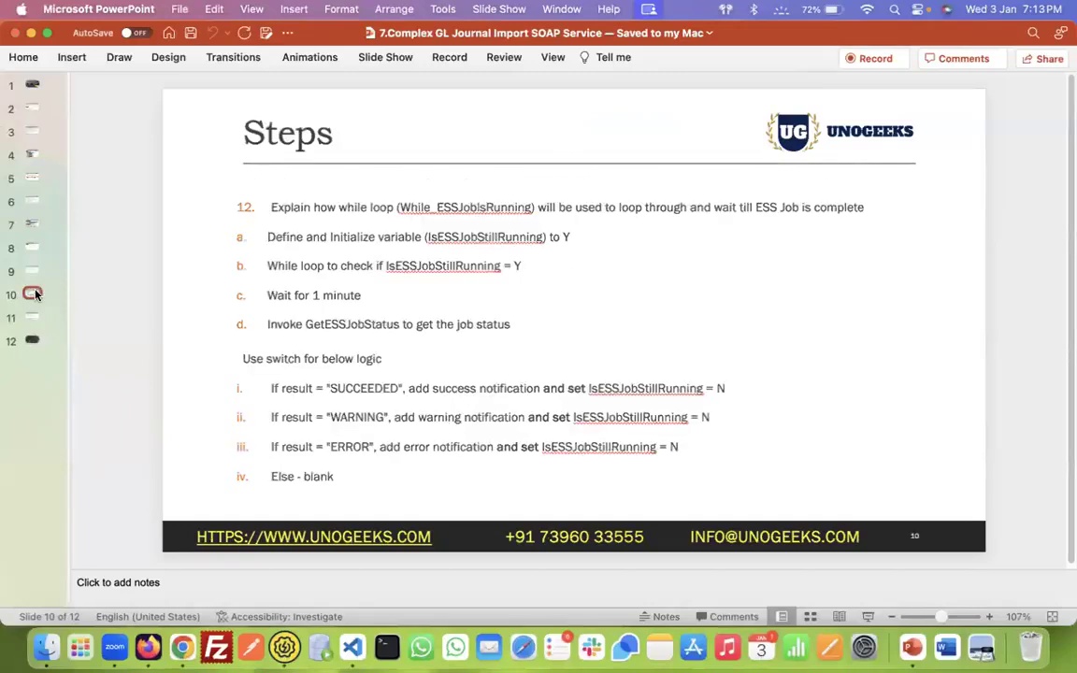
click(869, 616)
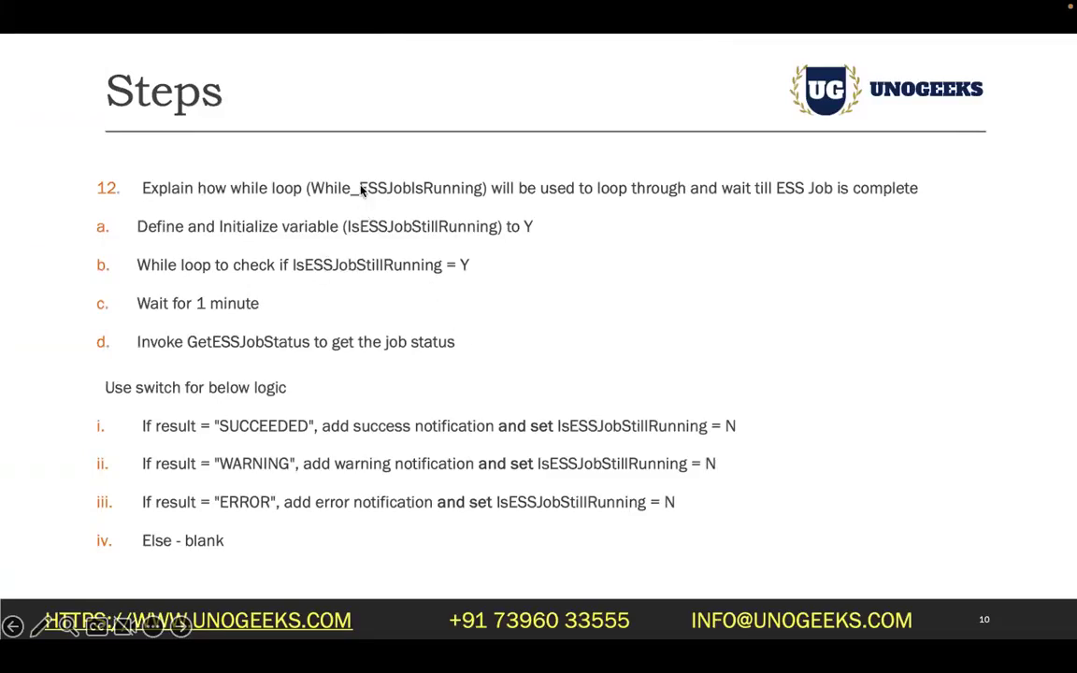
Flip between the full-screen Steps slide and the integration canvas, finally returning to the browser
key(super+Tab)
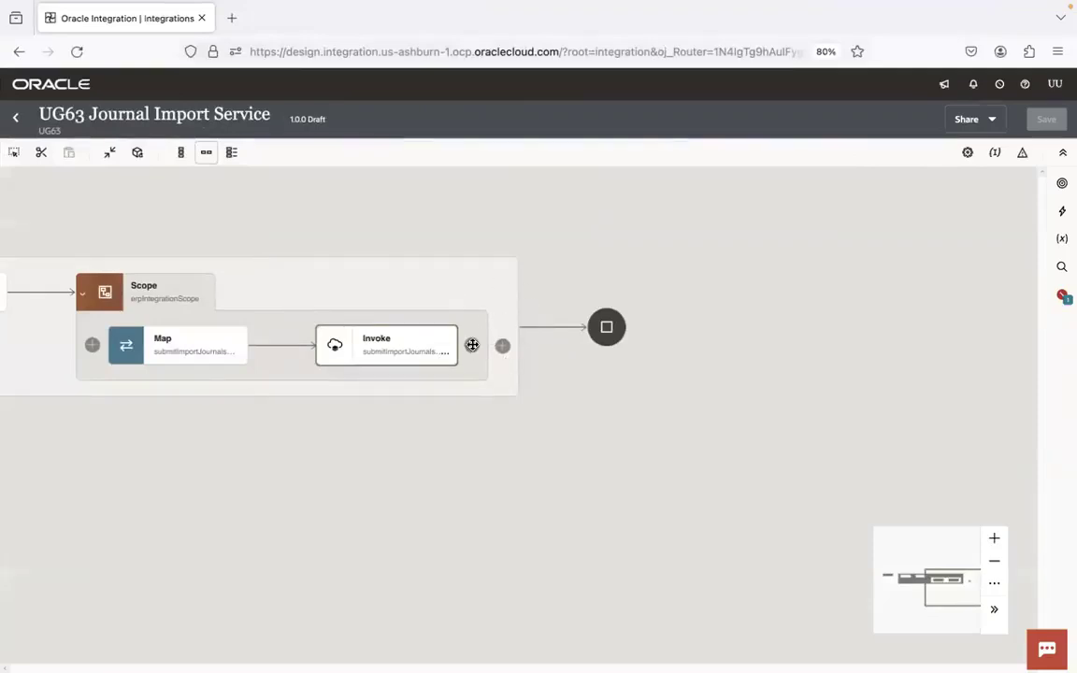
key(ctrl+Left)
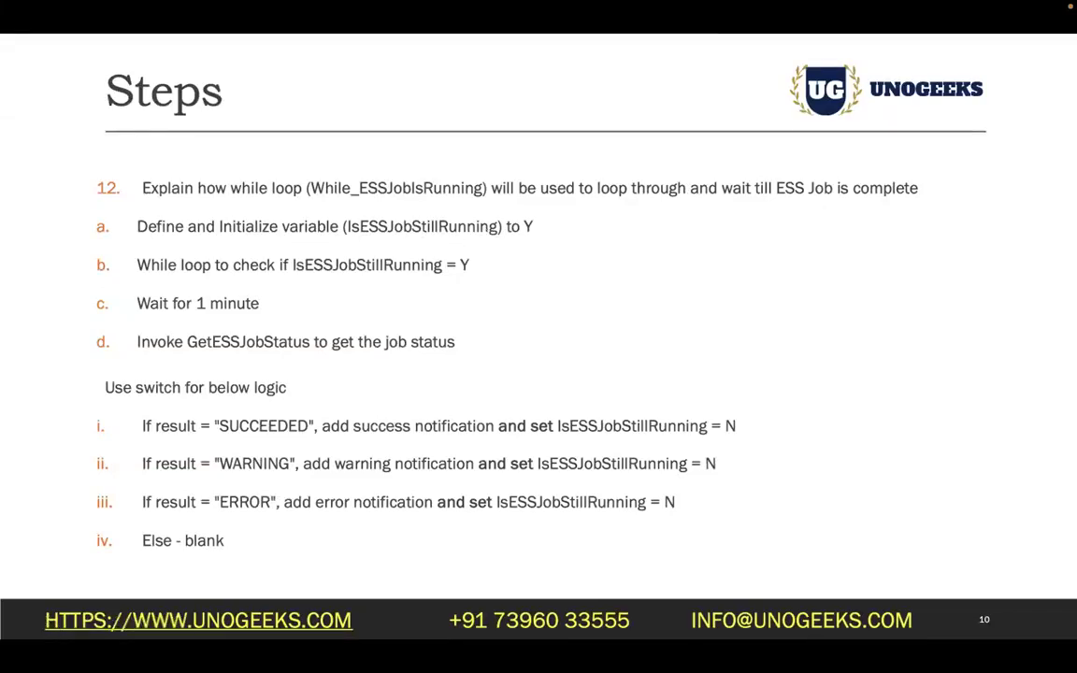
key(super+Tab)
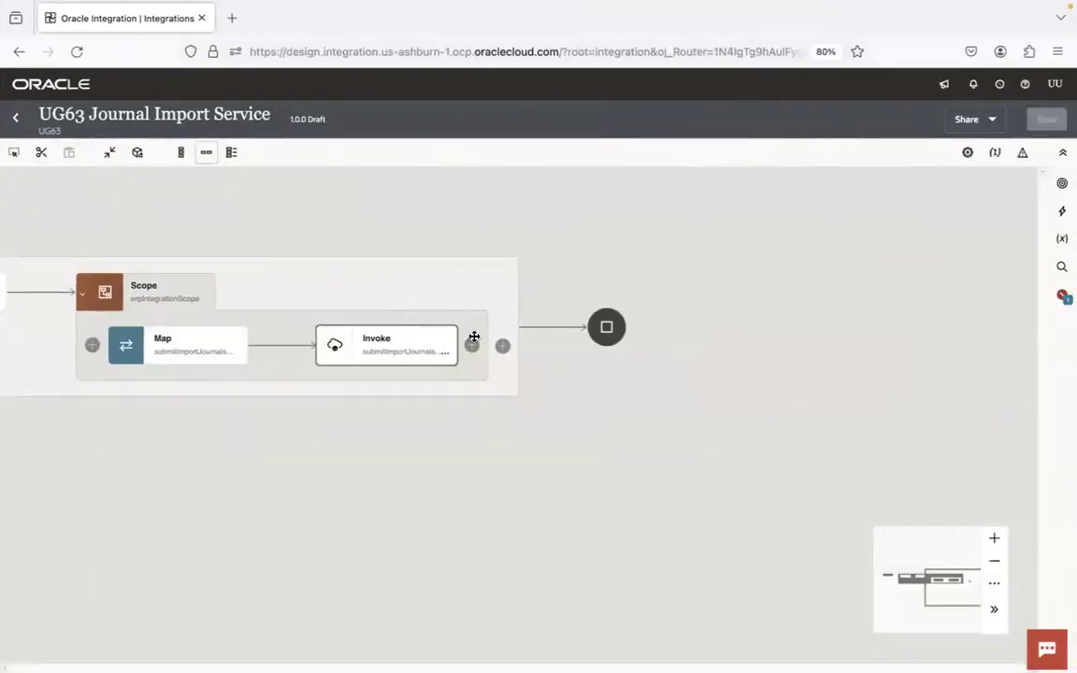
key(super+Tab)
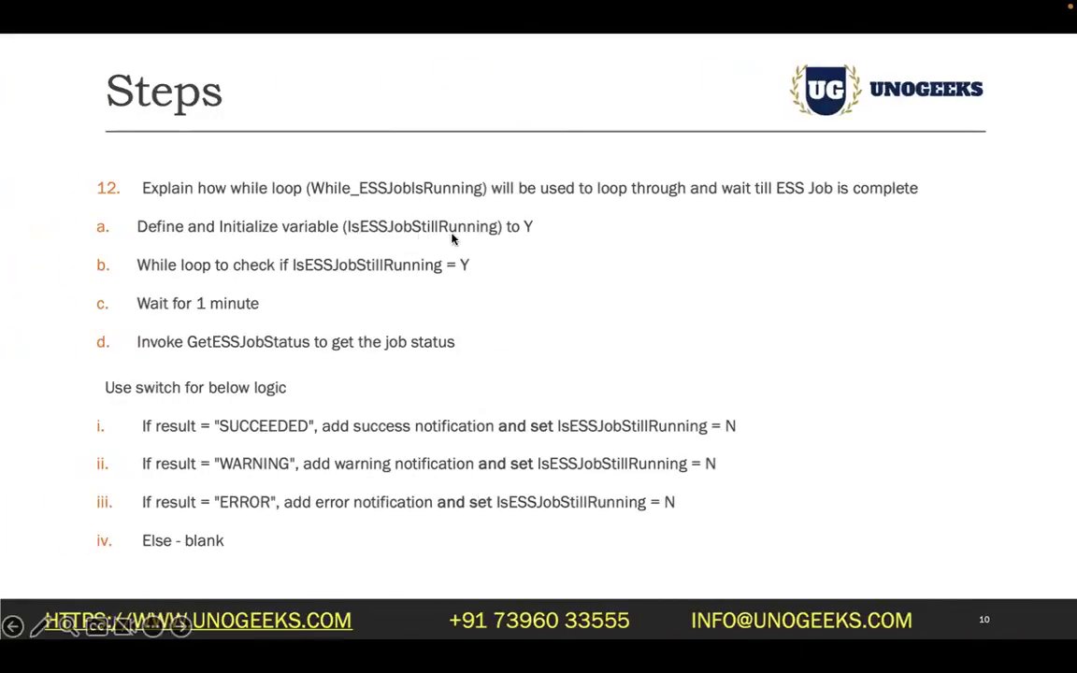
key(super+Tab)
key(super+Tab)
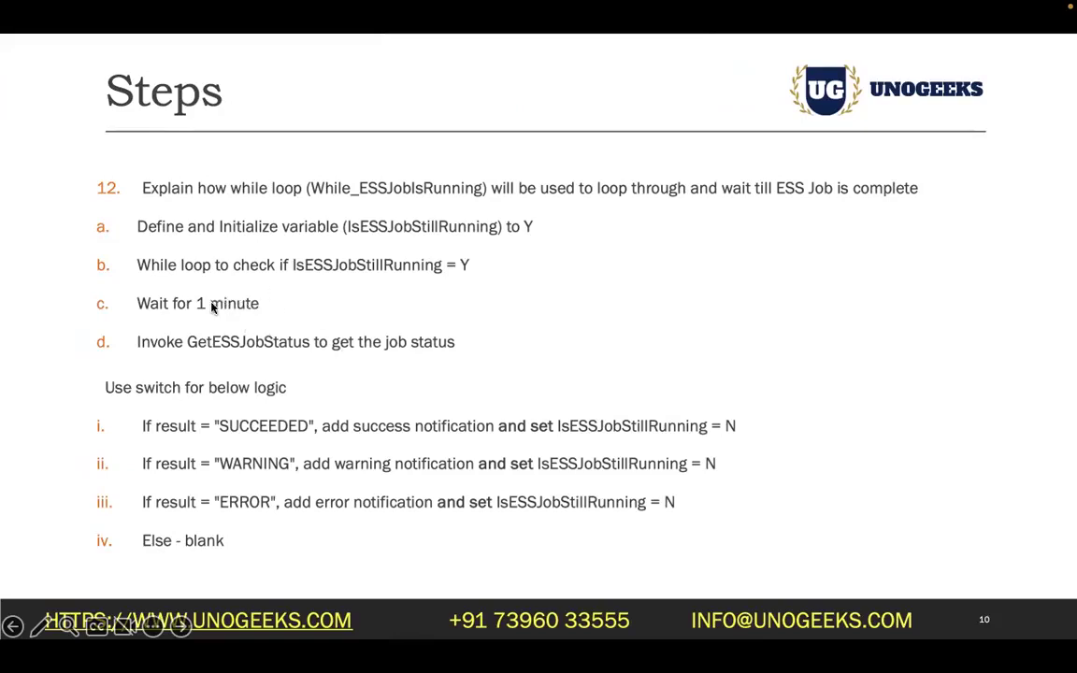
key(alt+Tab)
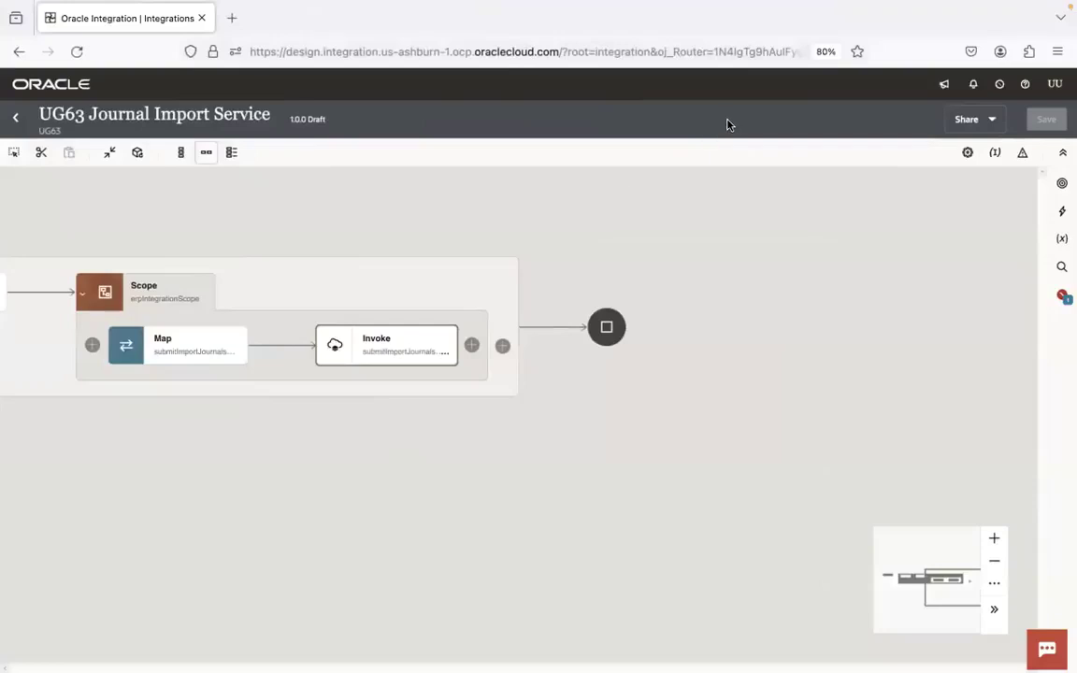
key(alt+Tab)
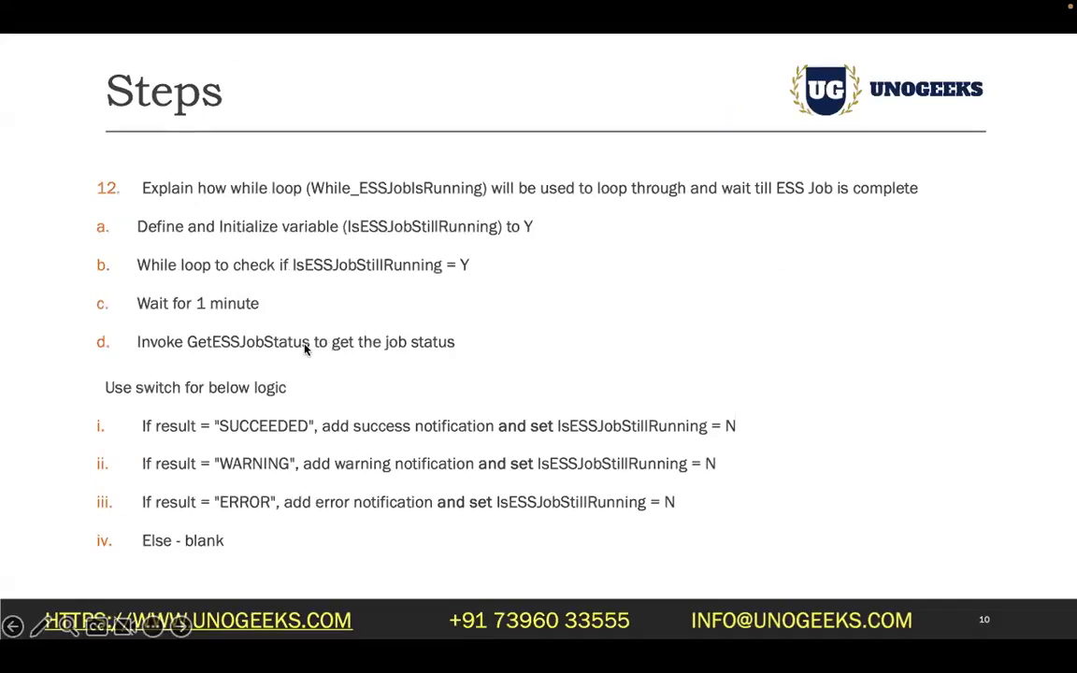
key(super+Tab)
click(412, 344)
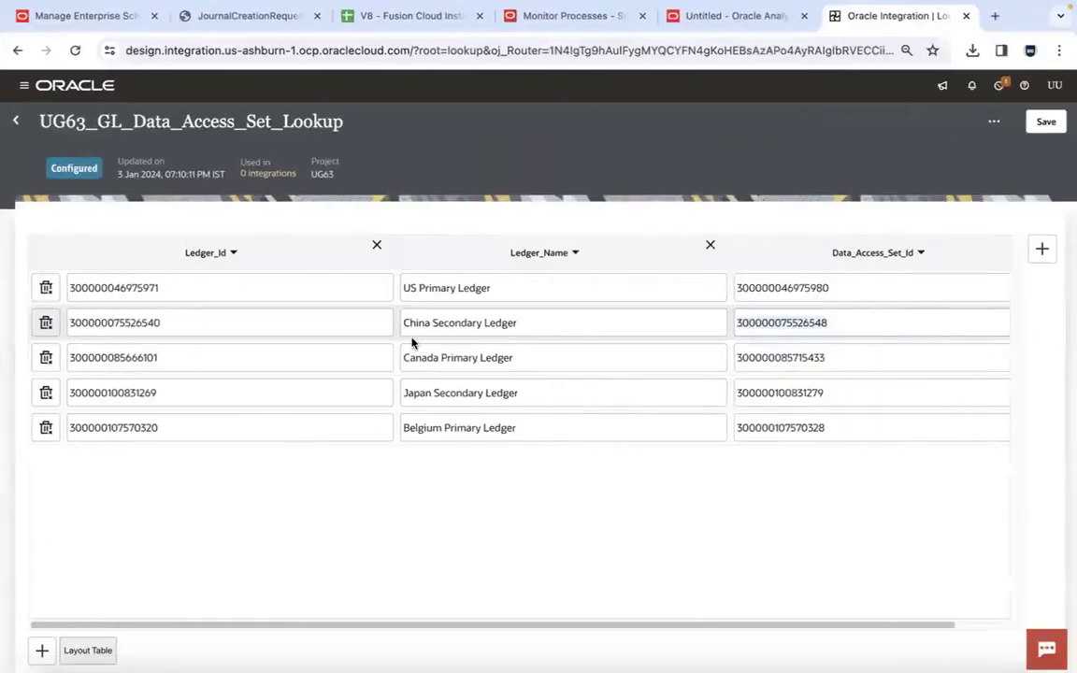
Refresh Monitor Processes results and select Import Journals process 6597139, enlarging the results table
click(616, 13)
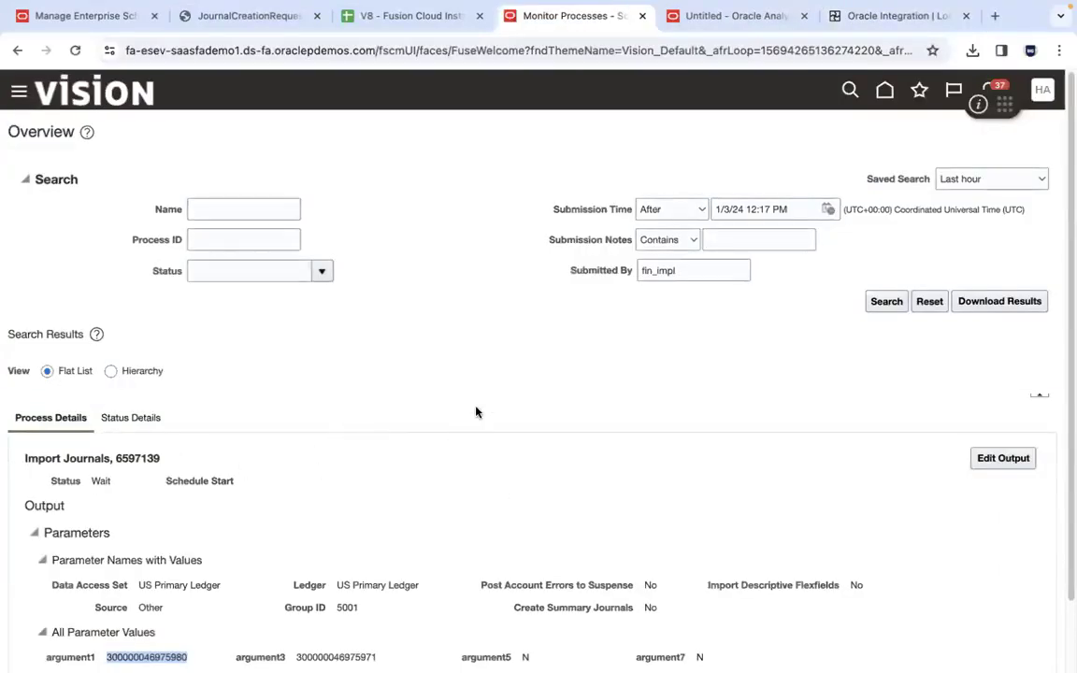
drag(479, 399, 469, 502)
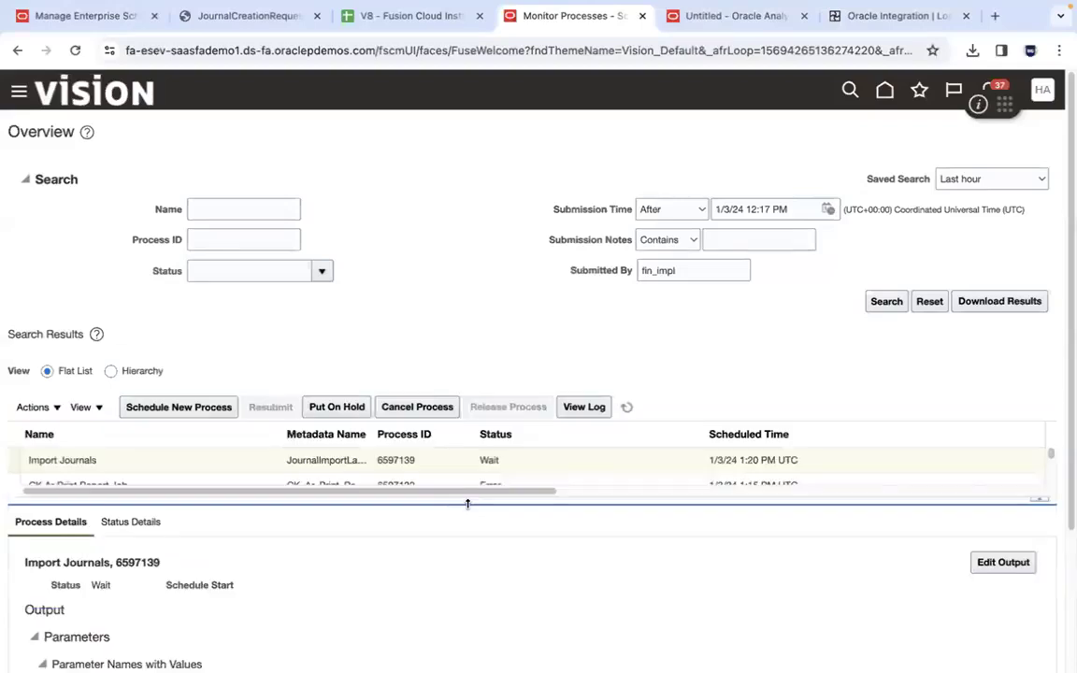
click(626, 406)
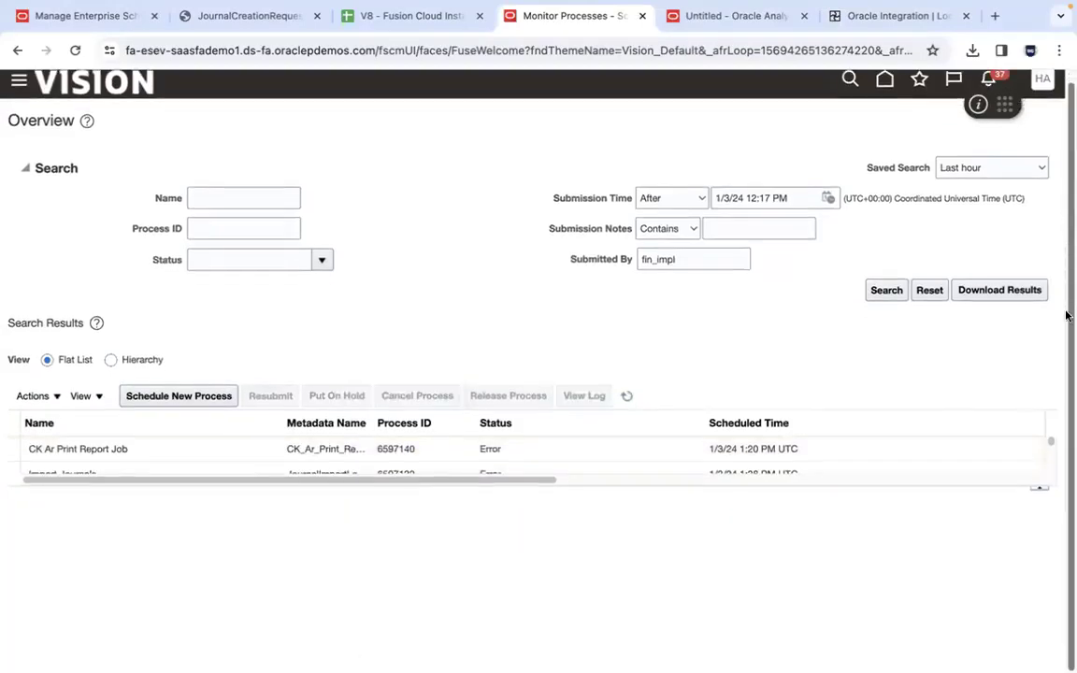
drag(587, 491, 586, 527)
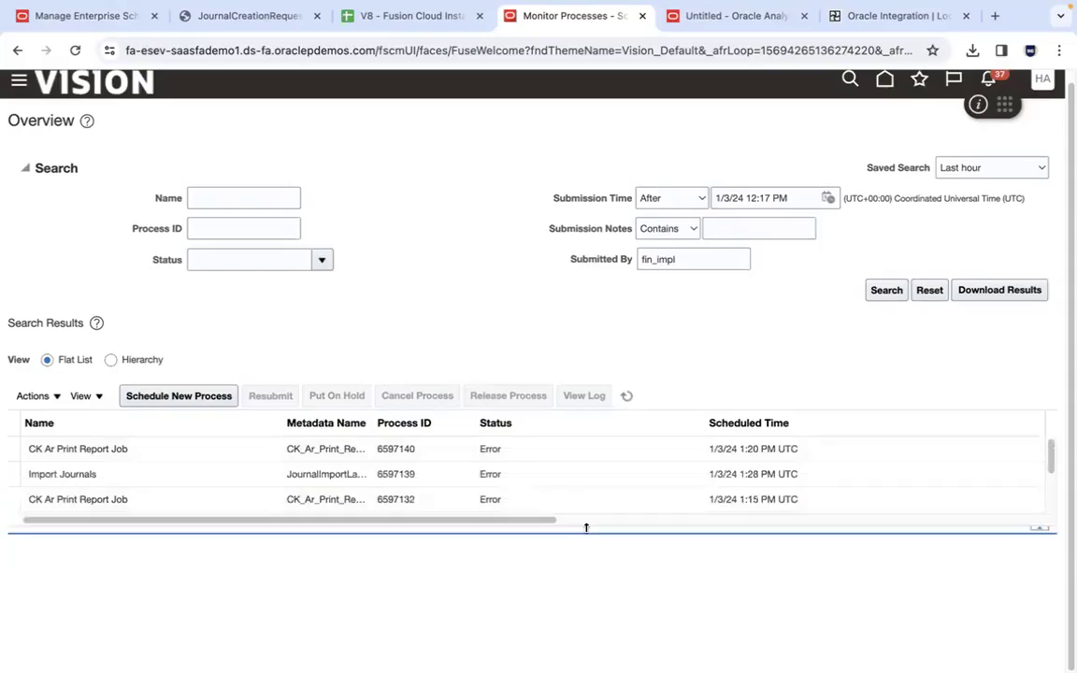
click(439, 477)
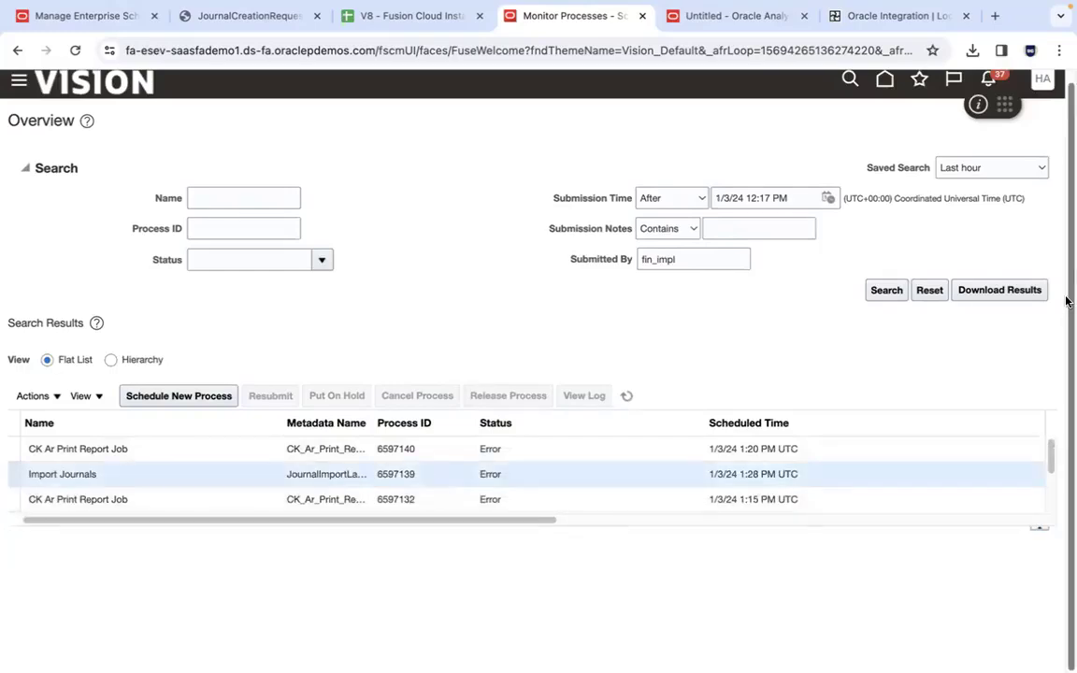
drag(637, 525, 638, 584)
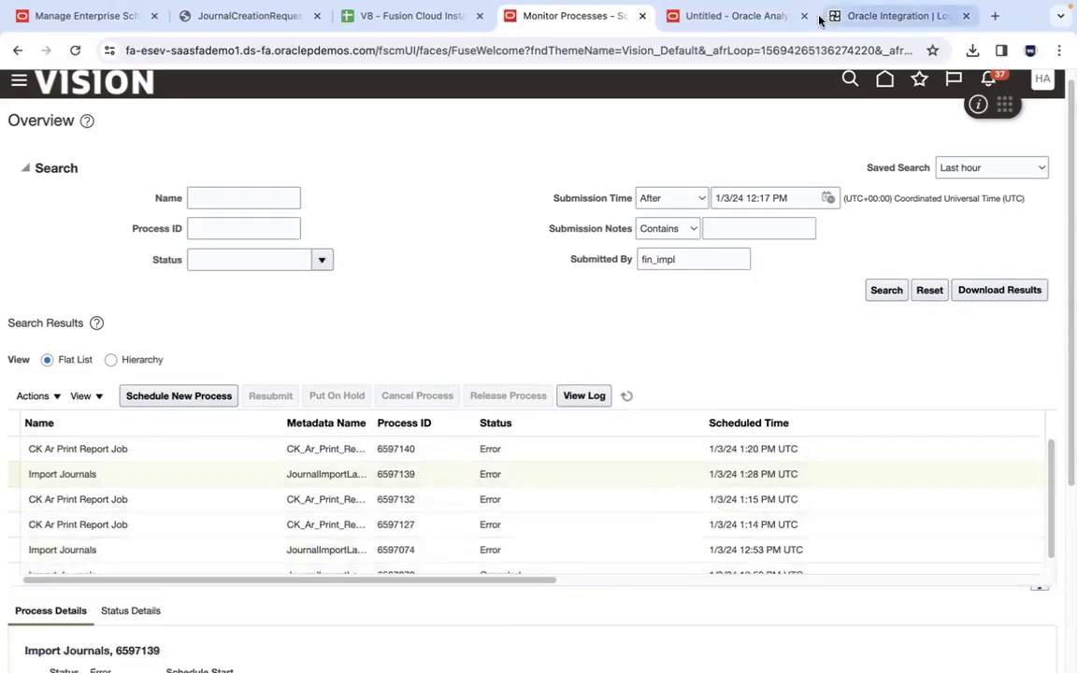
Edit cell A6's instance URL toward the fa-esec server and paste the new password into A8
click(369, 26)
click(233, 301)
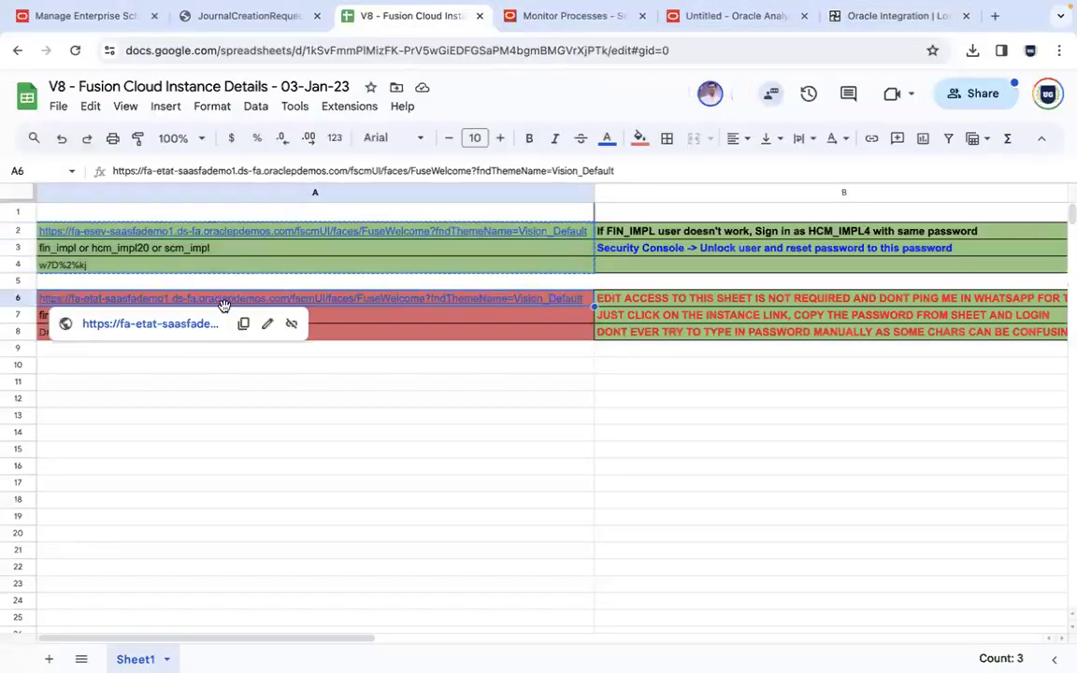
click(173, 171)
key(BackSpace)
key(BackSpace)
key(BackSpace)
key(BackSpace)
text(esev)
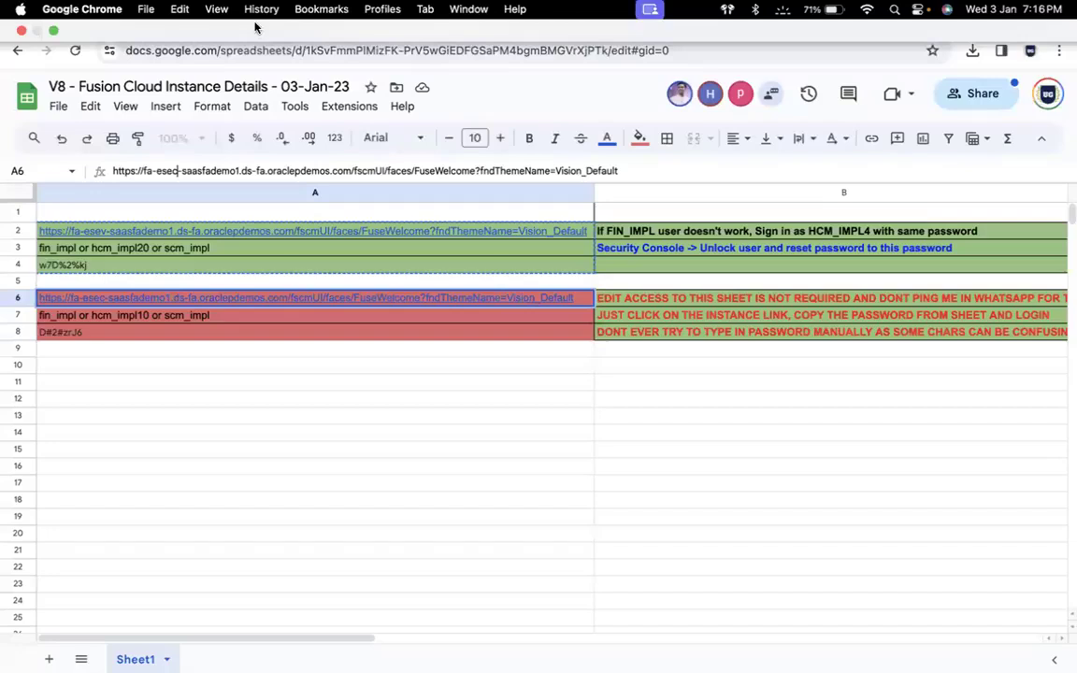
click(214, 338)
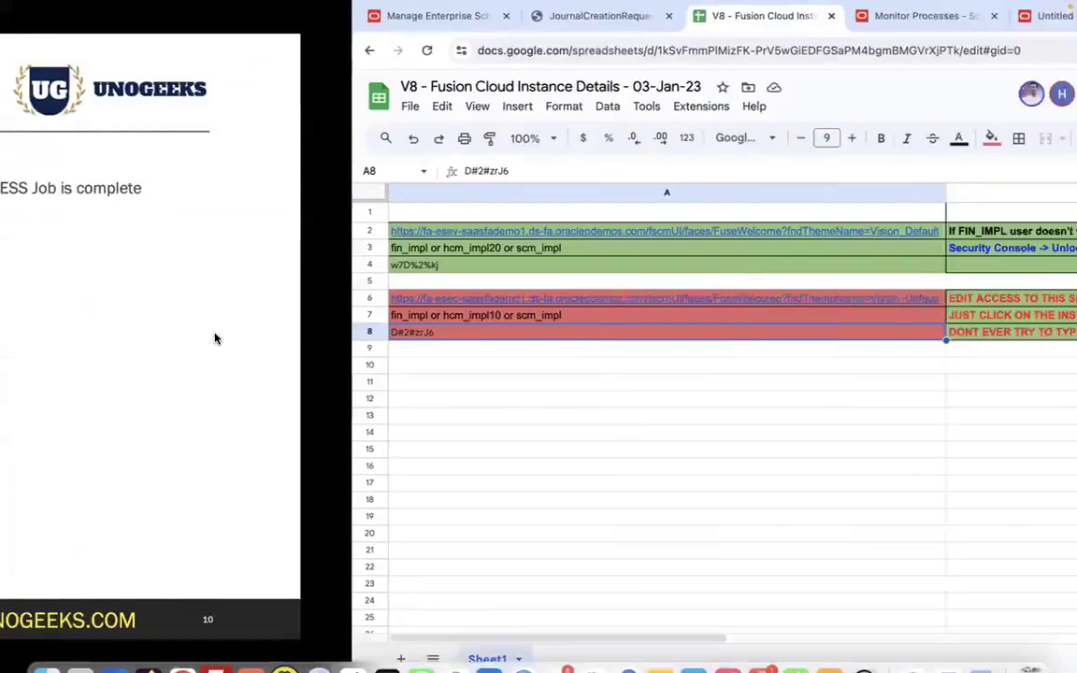
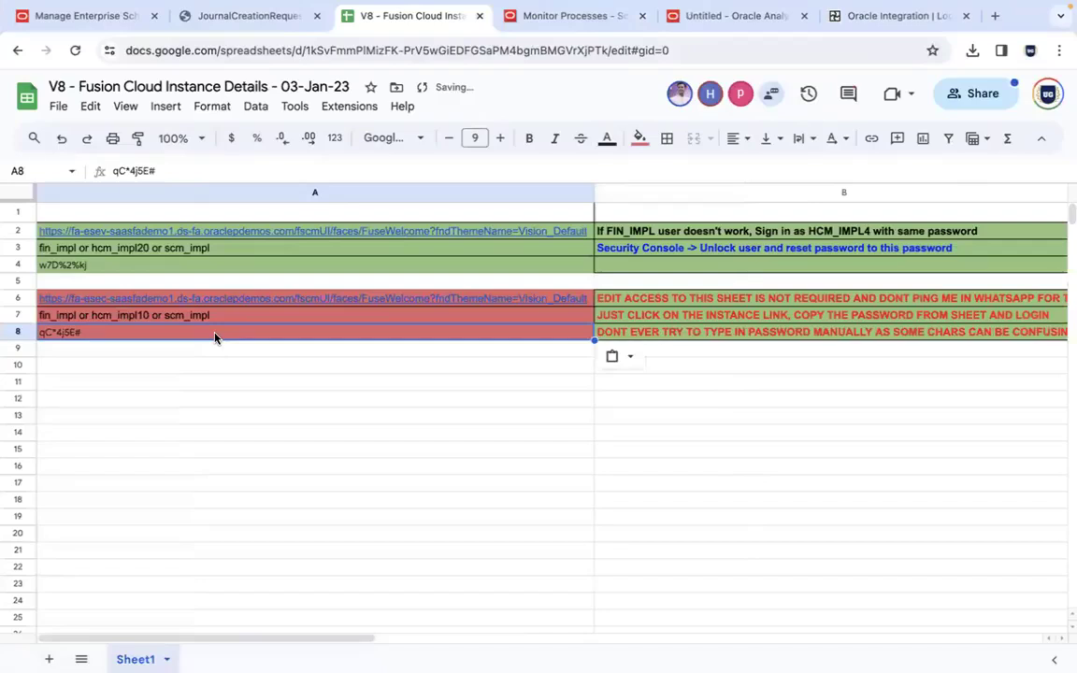
Test A6's link, then change its hyperlink target to fa-esec and open the updated instance
click(187, 300)
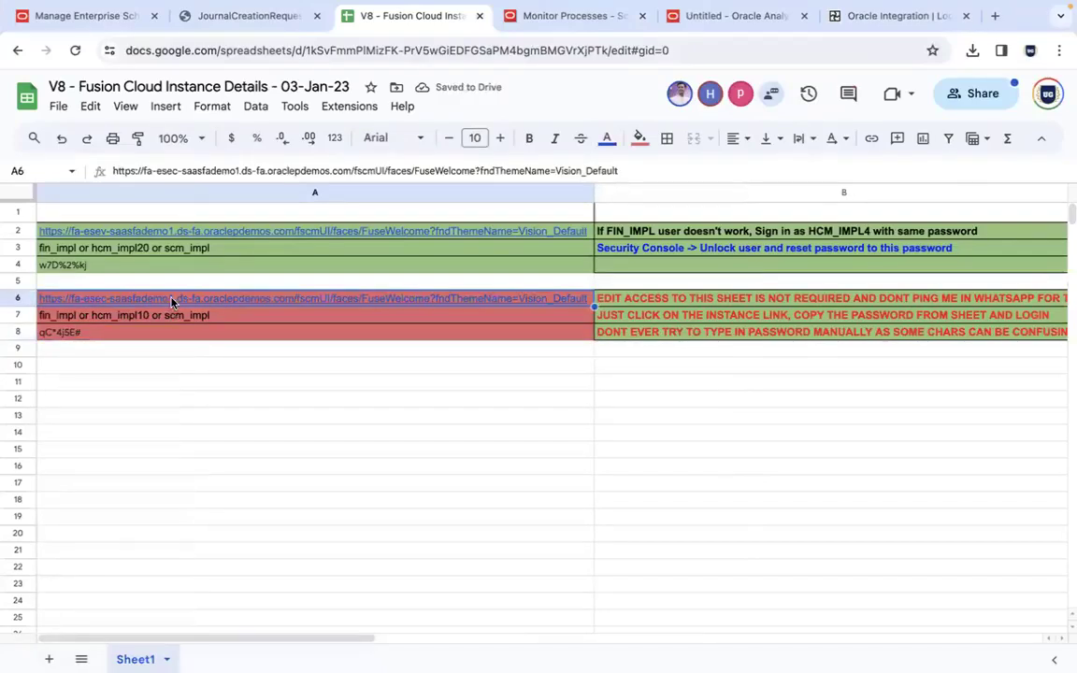
click(159, 322)
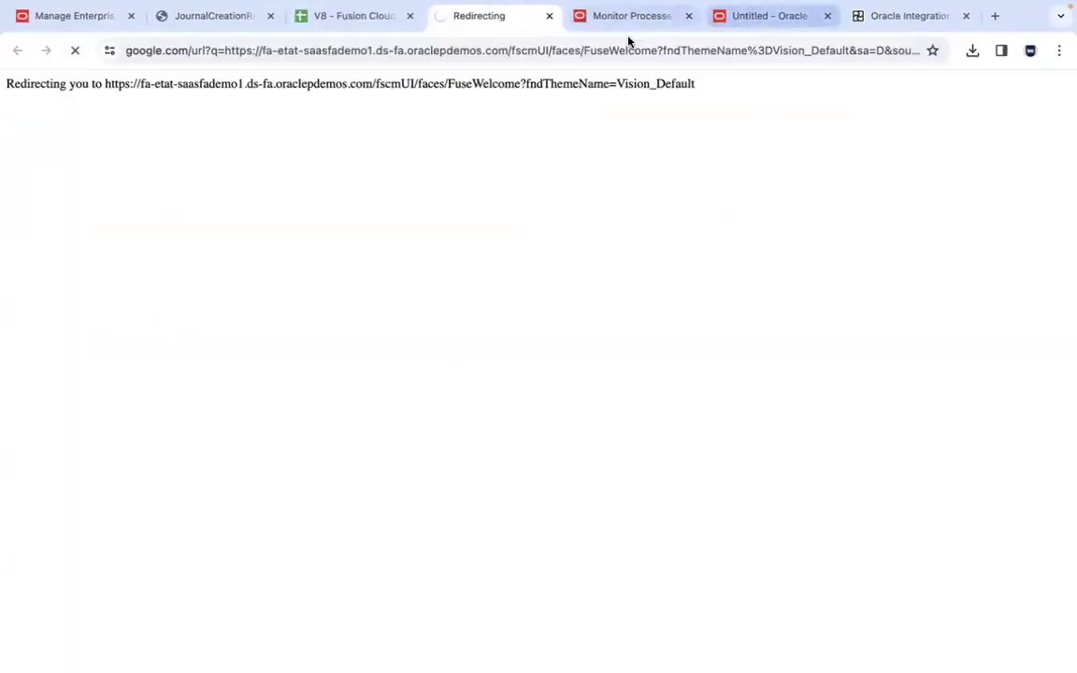
click(549, 16)
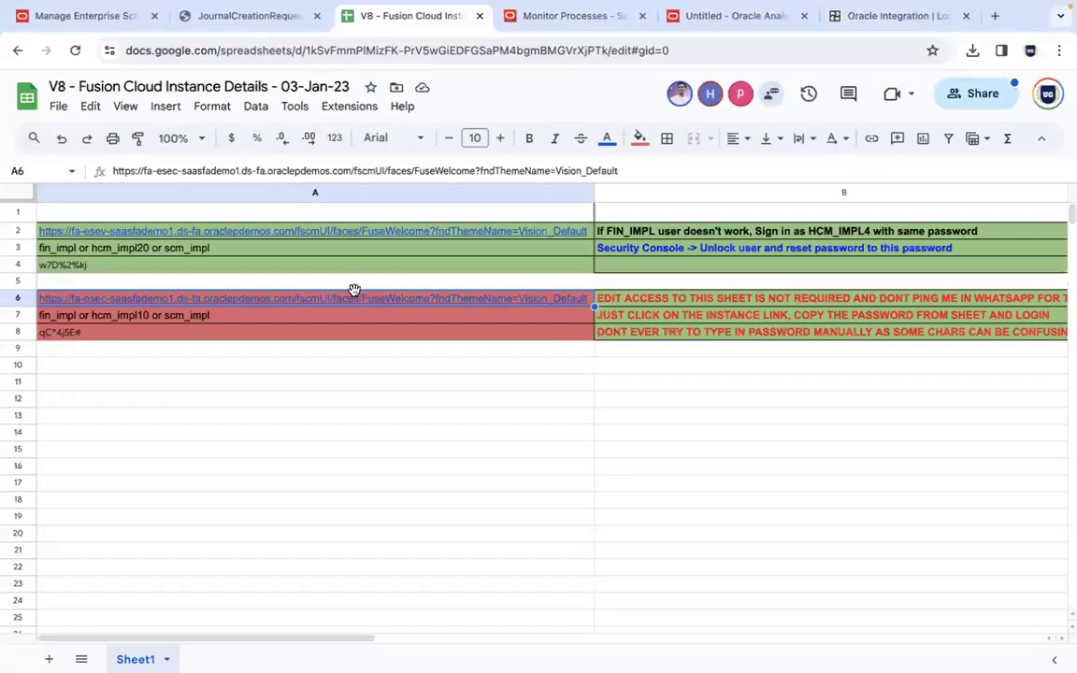
mouse_move(354, 297)
click(268, 334)
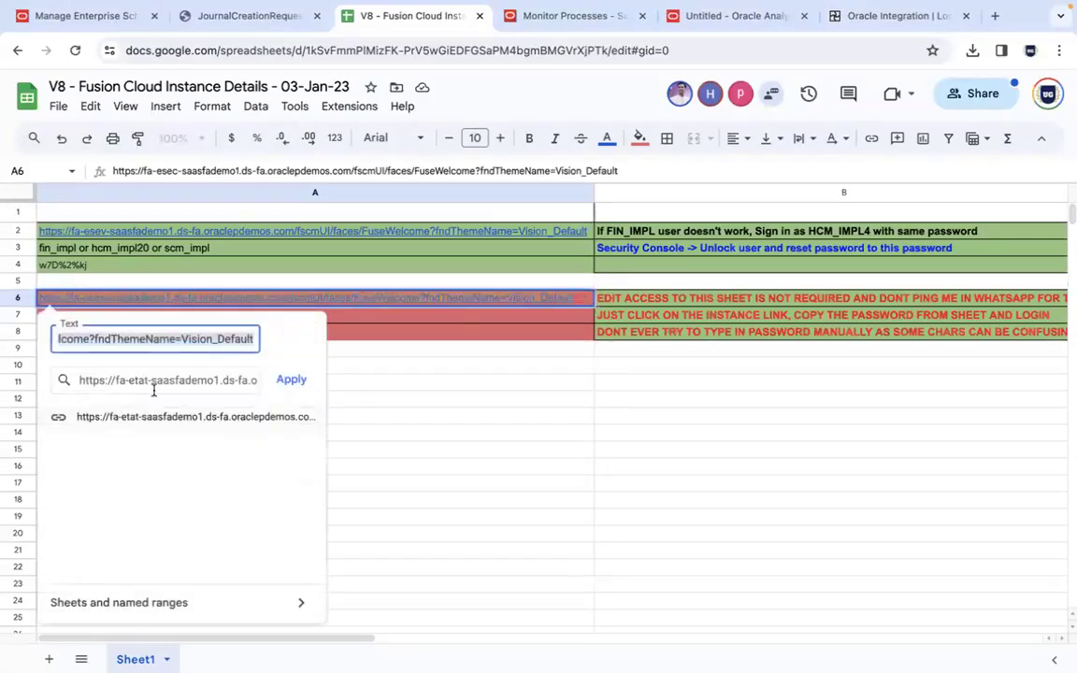
click(148, 382)
key(BackSpace)
key(BackSpace)
key(BackSpace)
text(sec-)
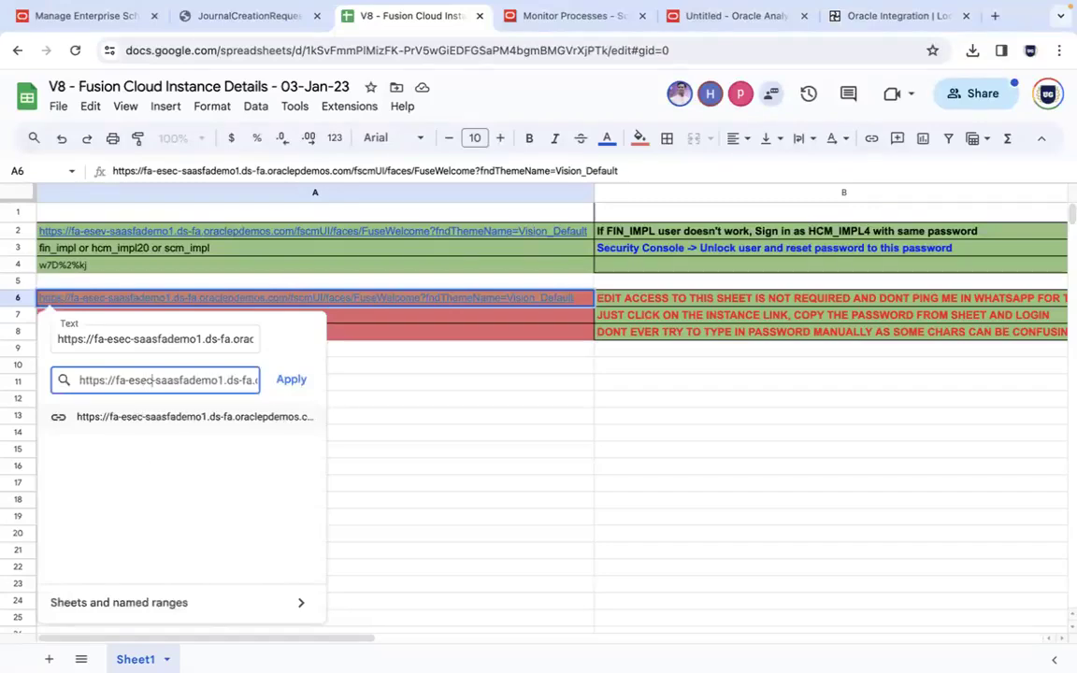
click(291, 379)
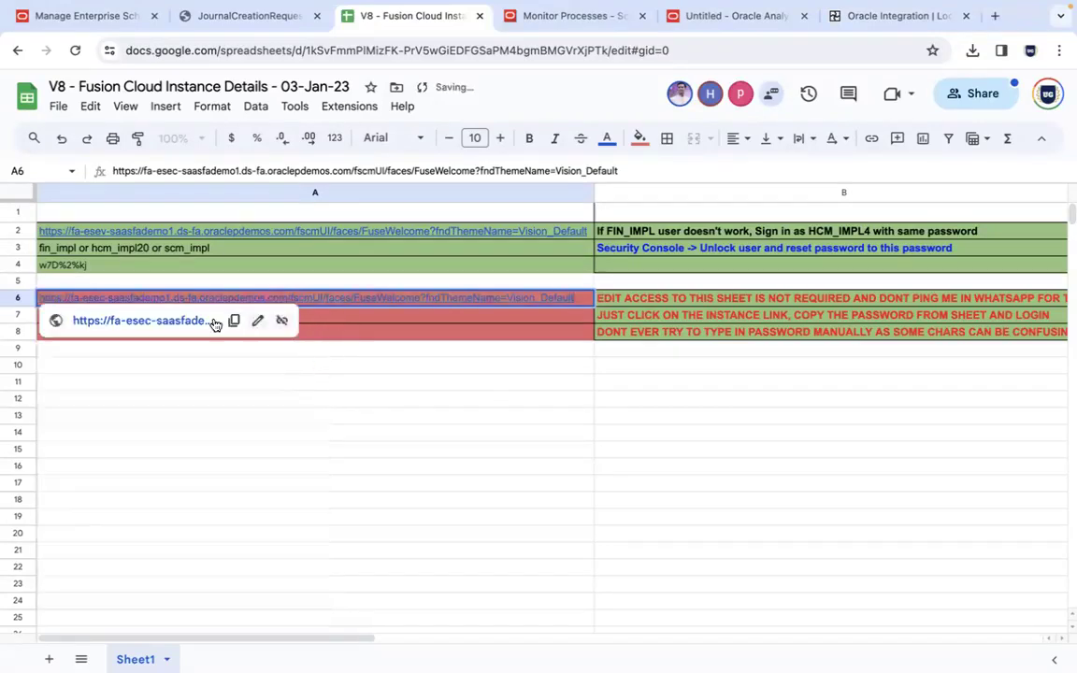
click(197, 321)
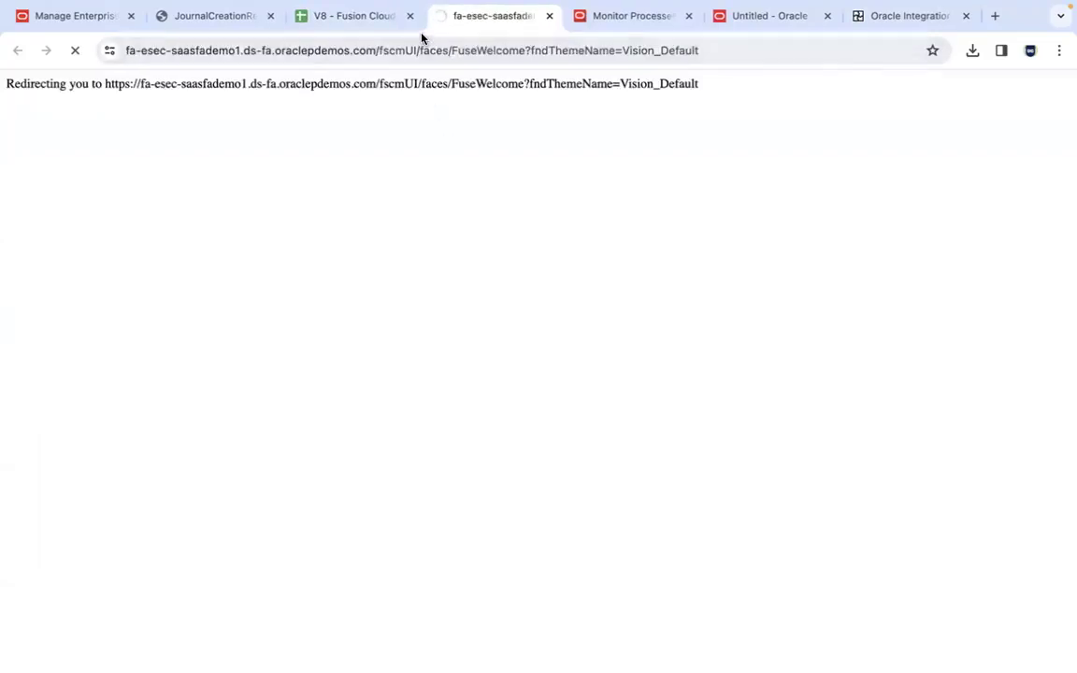
Copy the A8 password from the sheet and submit it on the Fusion sign-in page
click(351, 19)
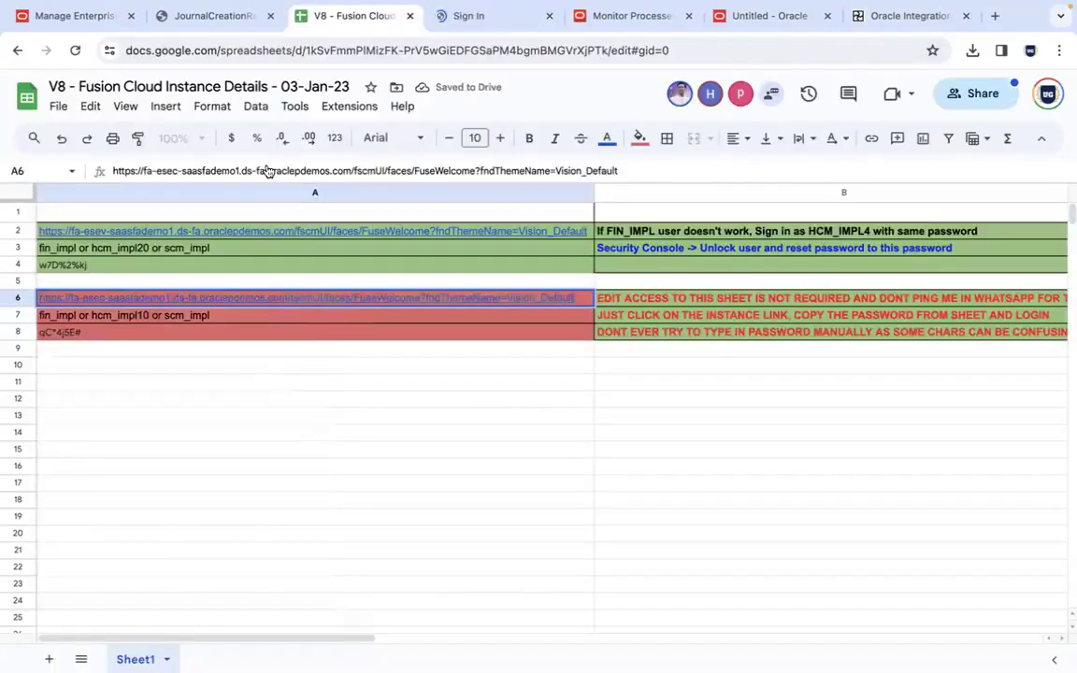
click(176, 334)
key(ctrl+c)
click(463, 20)
key(Tab)
key(ctrl+v)
key(Return)
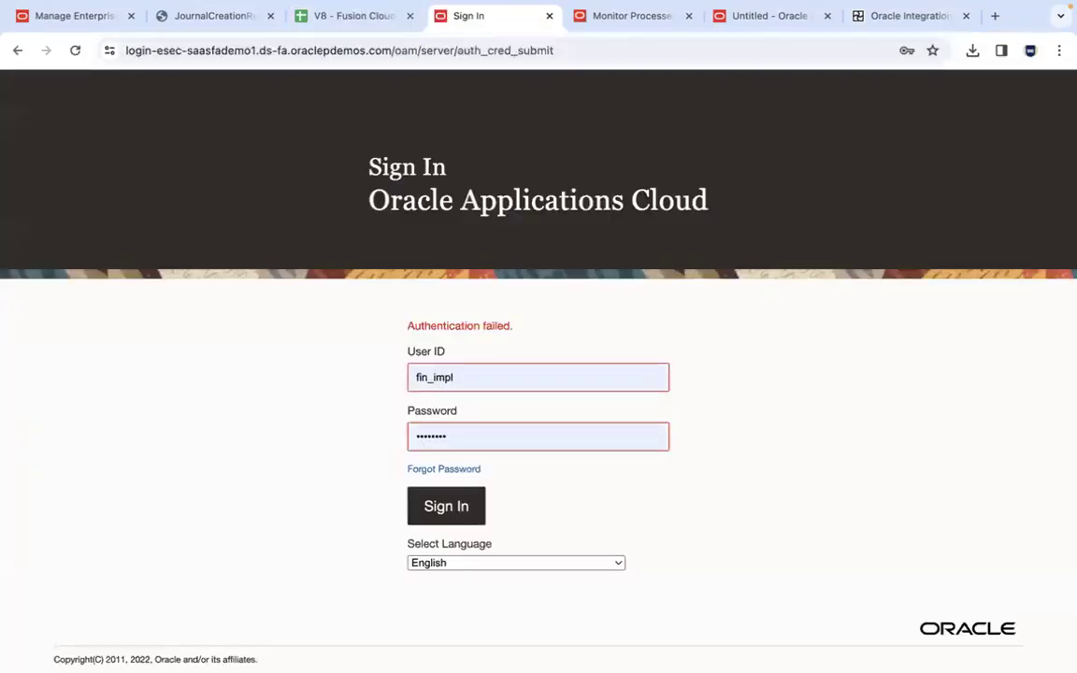
Sign in again with an HCM implementation user ID and the pasted password
double_click(490, 374)
text(hcm_impl20)
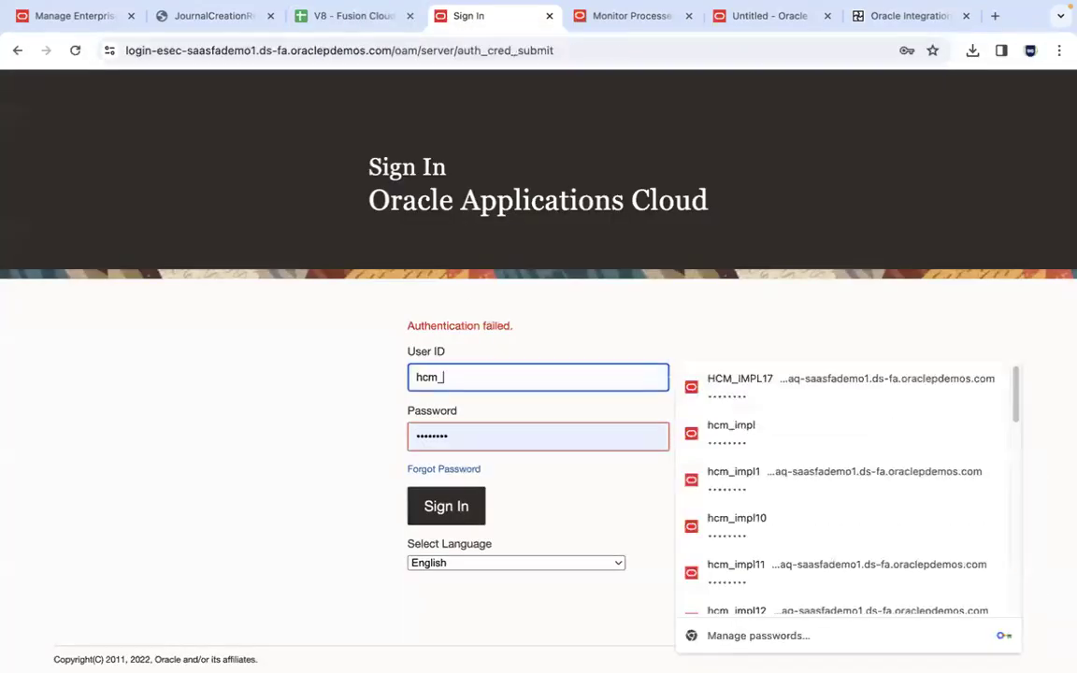
key(Tab)
key(ctrl+v)
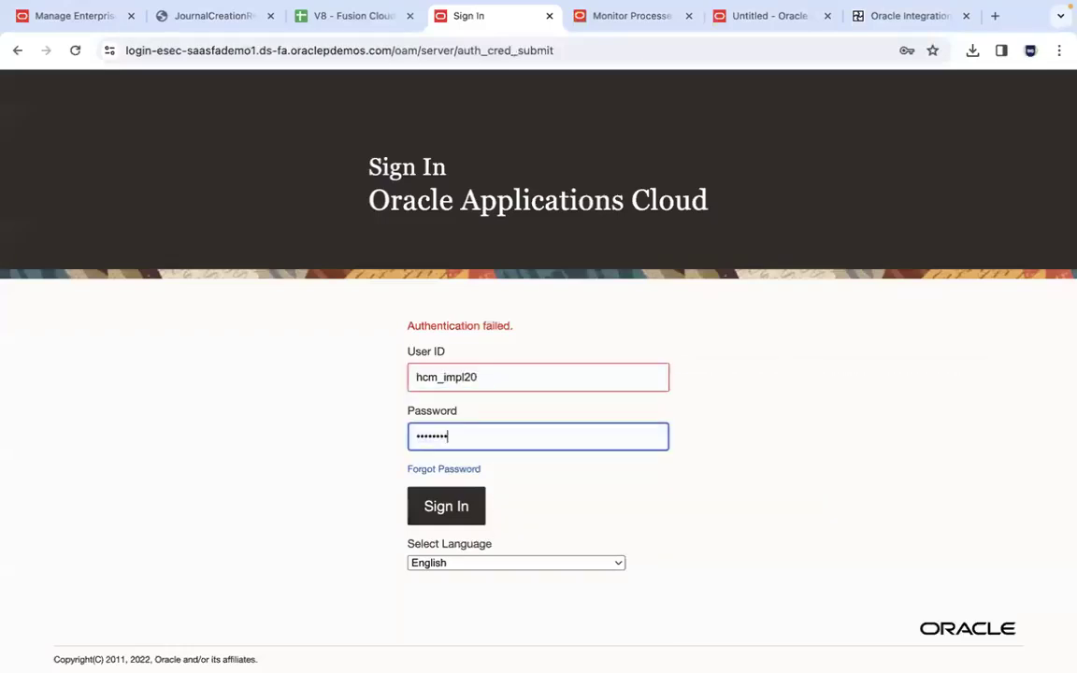
key(Return)
Fill cells A6:A8 light green, then update Chrome's saved password on the Fusion instance
click(338, 16)
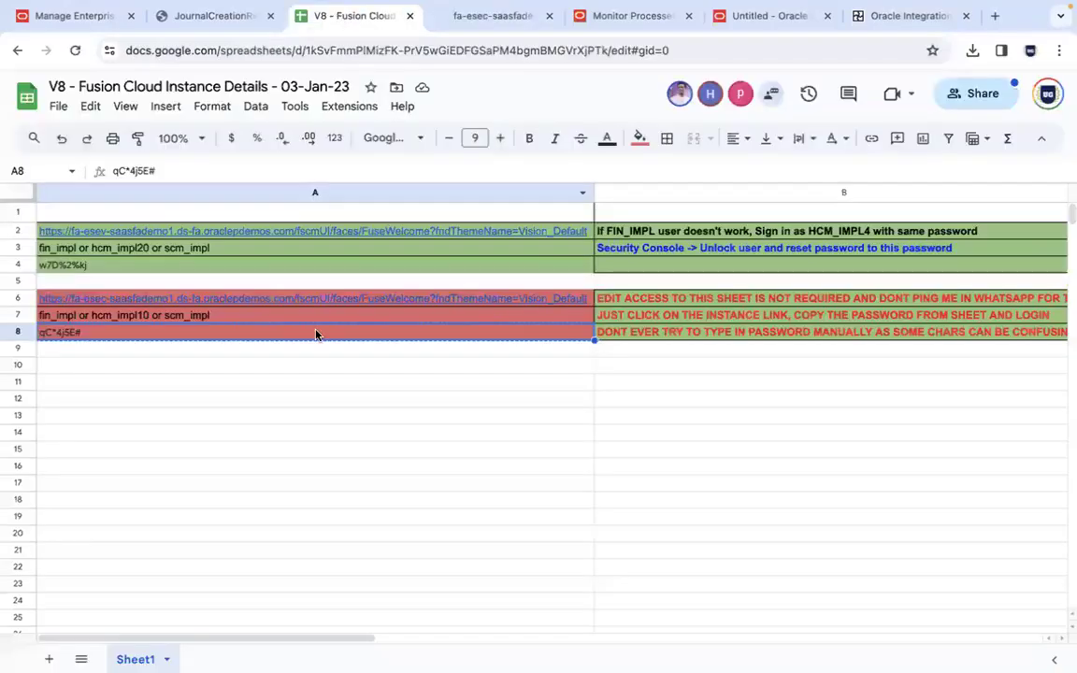
drag(316, 335, 316, 300)
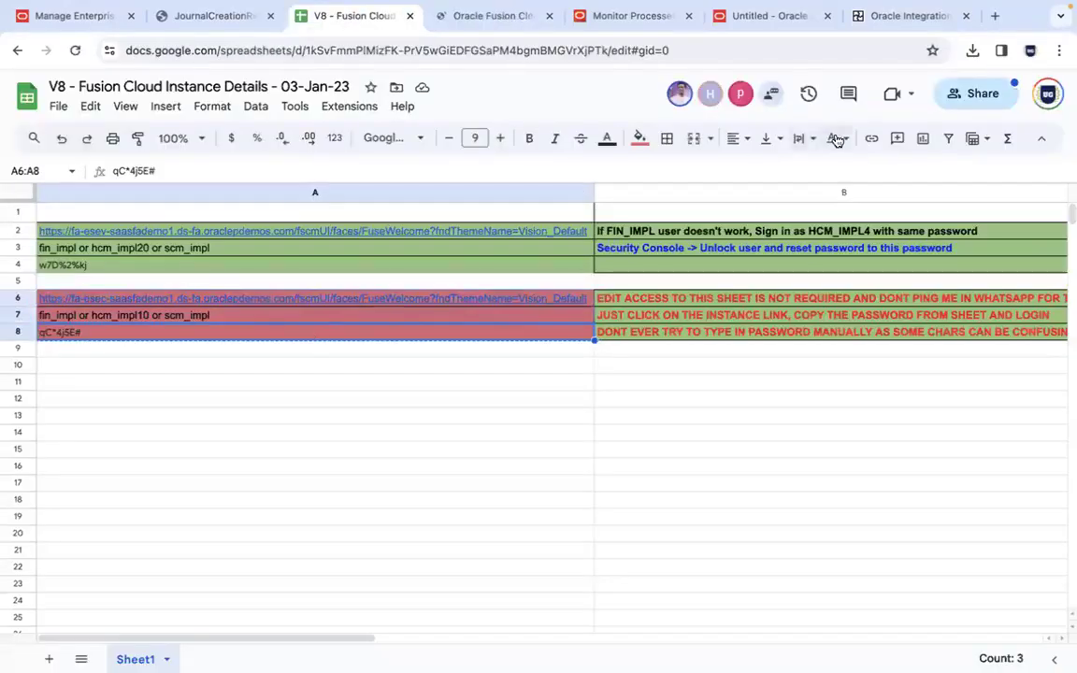
click(660, 141)
click(641, 138)
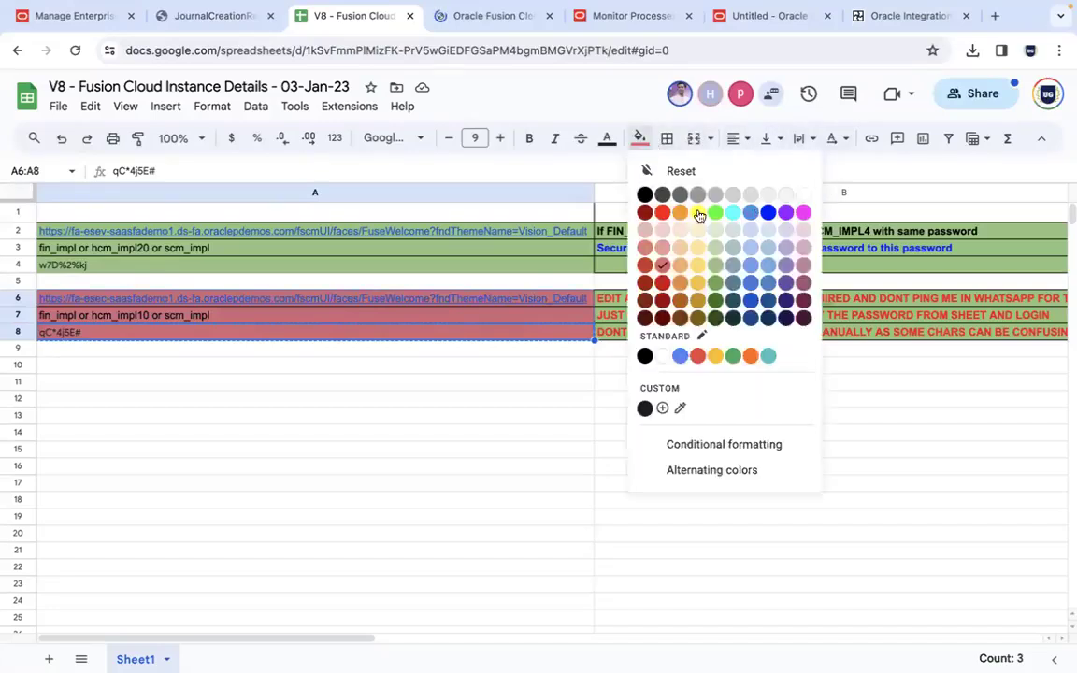
click(720, 267)
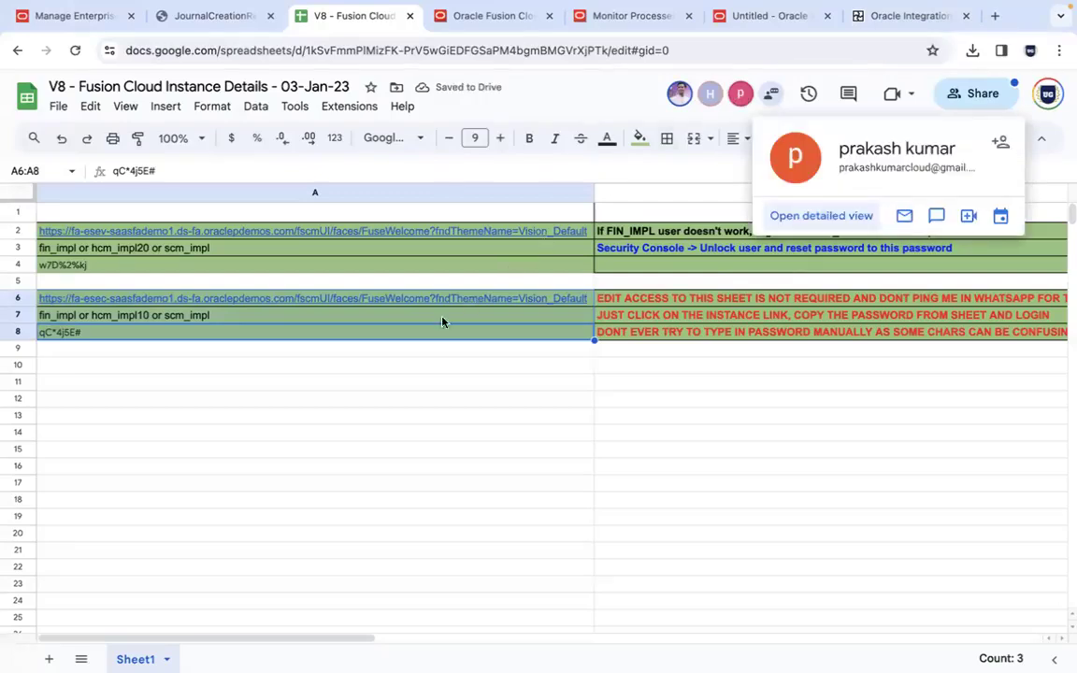
click(391, 348)
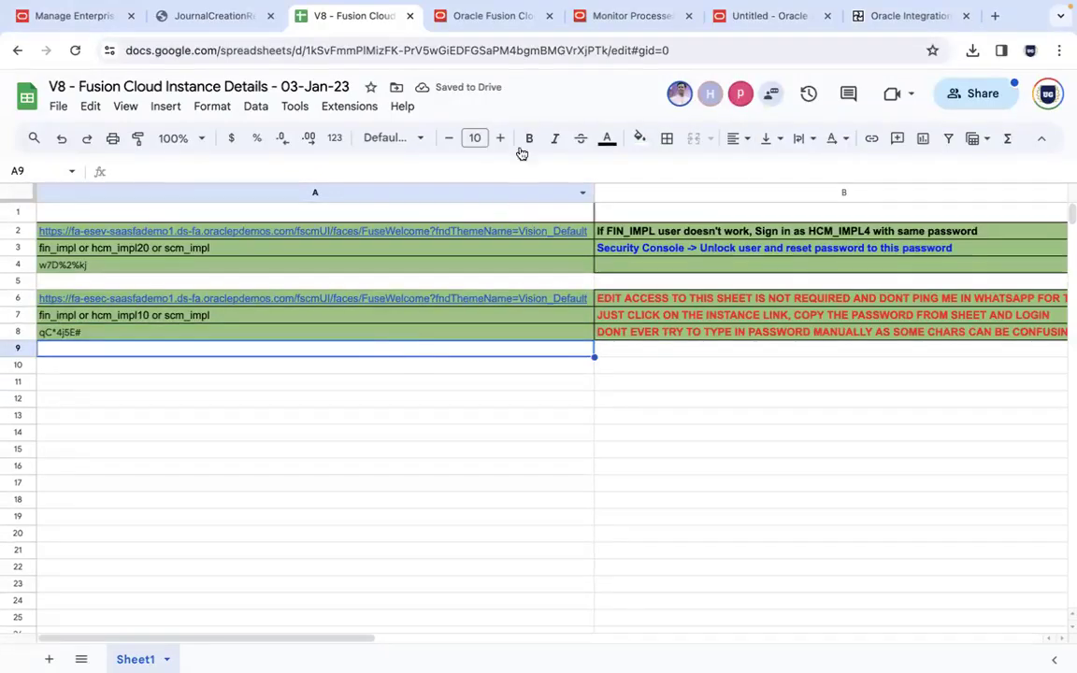
click(493, 28)
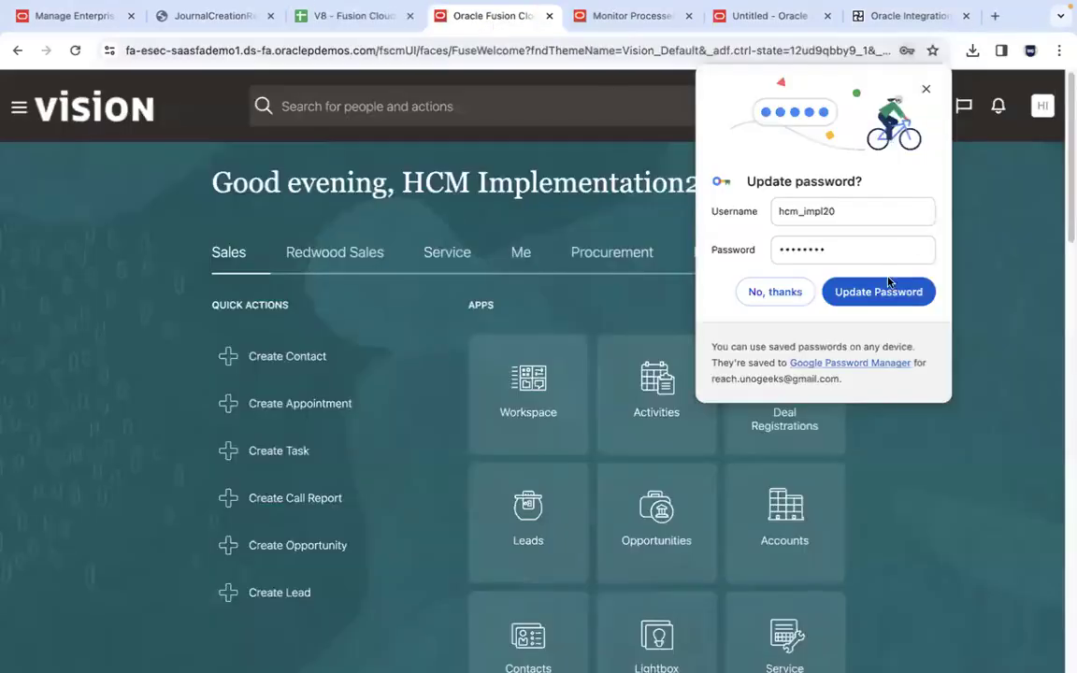
click(879, 292)
Search for and open the Security Console, dismissing the security data import warning
click(529, 105)
text(security consol)
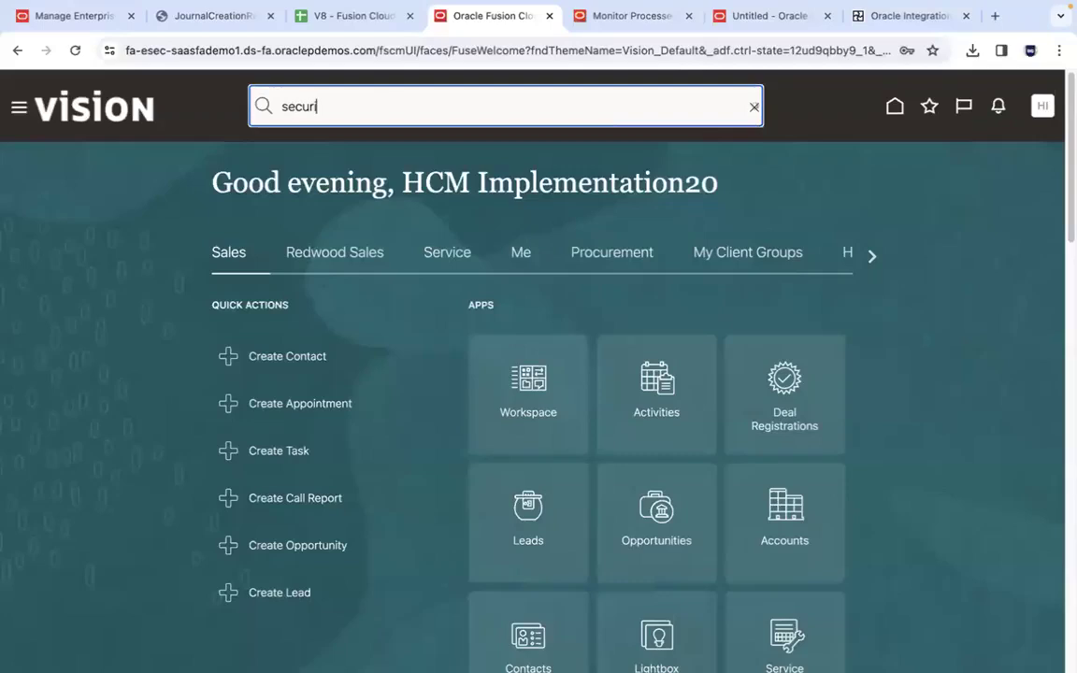
text(e)
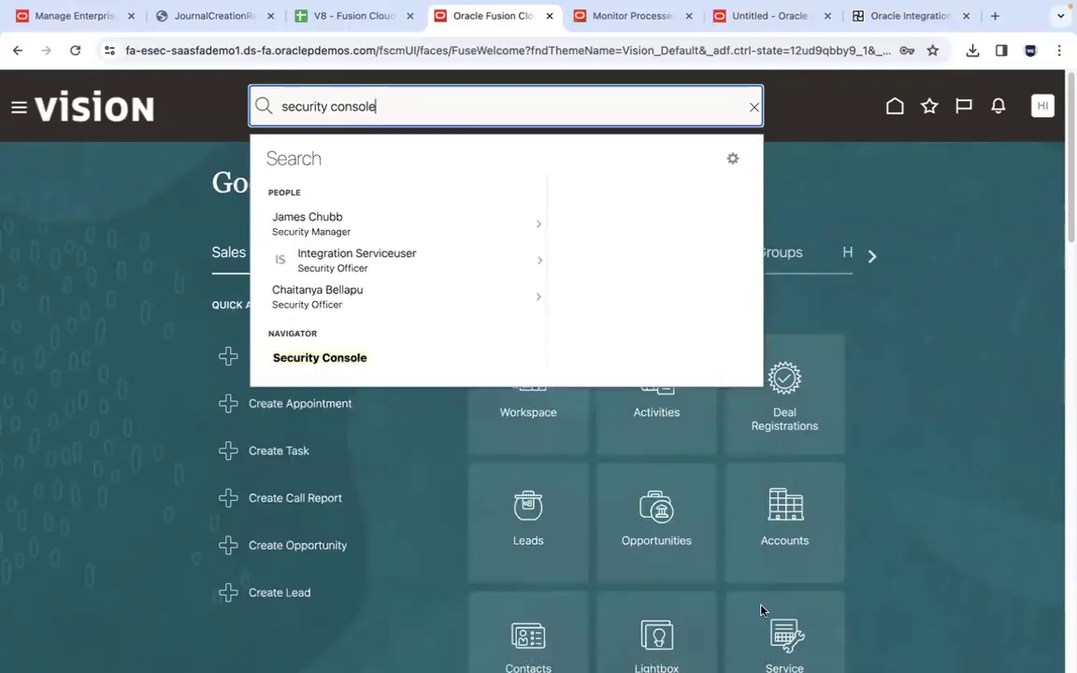
click(409, 360)
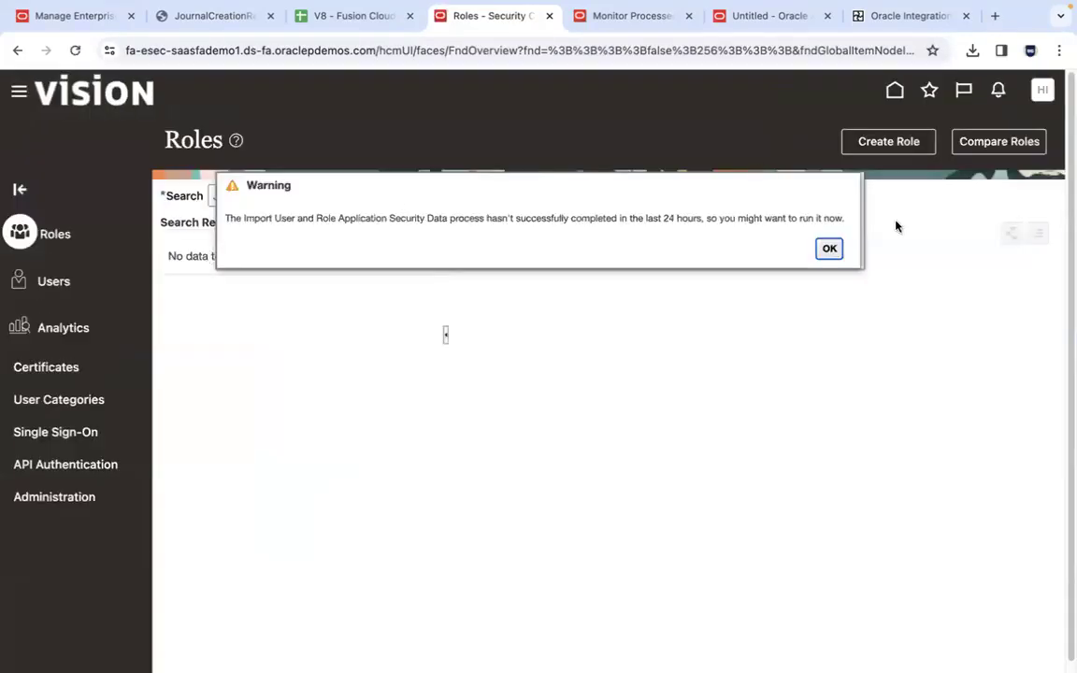
click(829, 250)
double_click(101, 329)
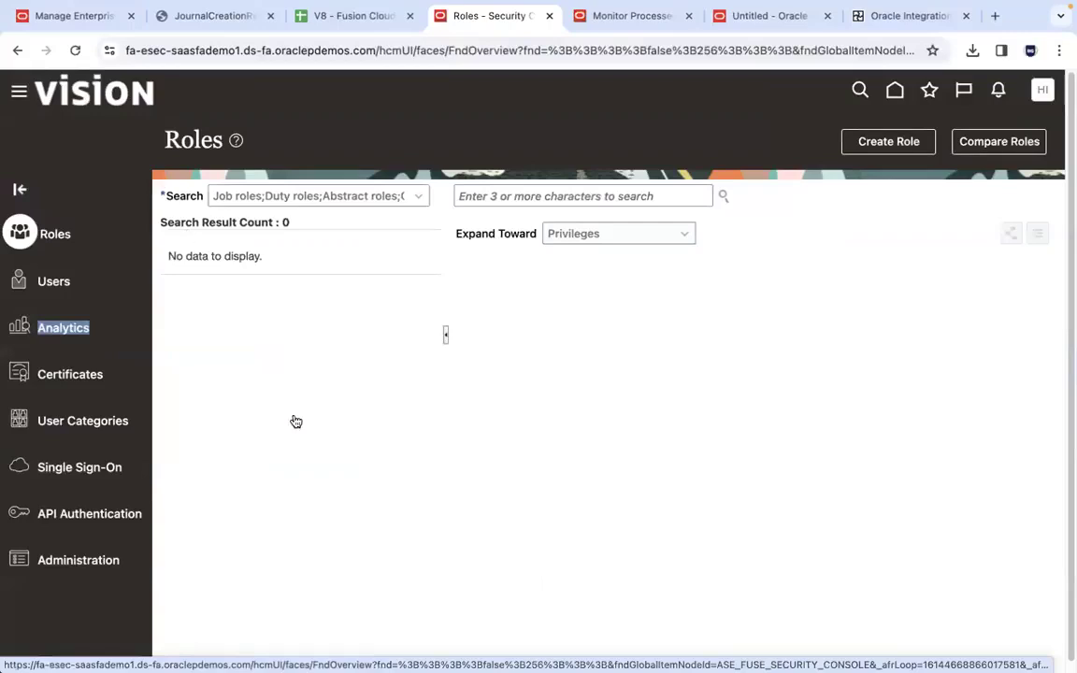
Find user fin_impl under Users and unlock its account
click(42, 281)
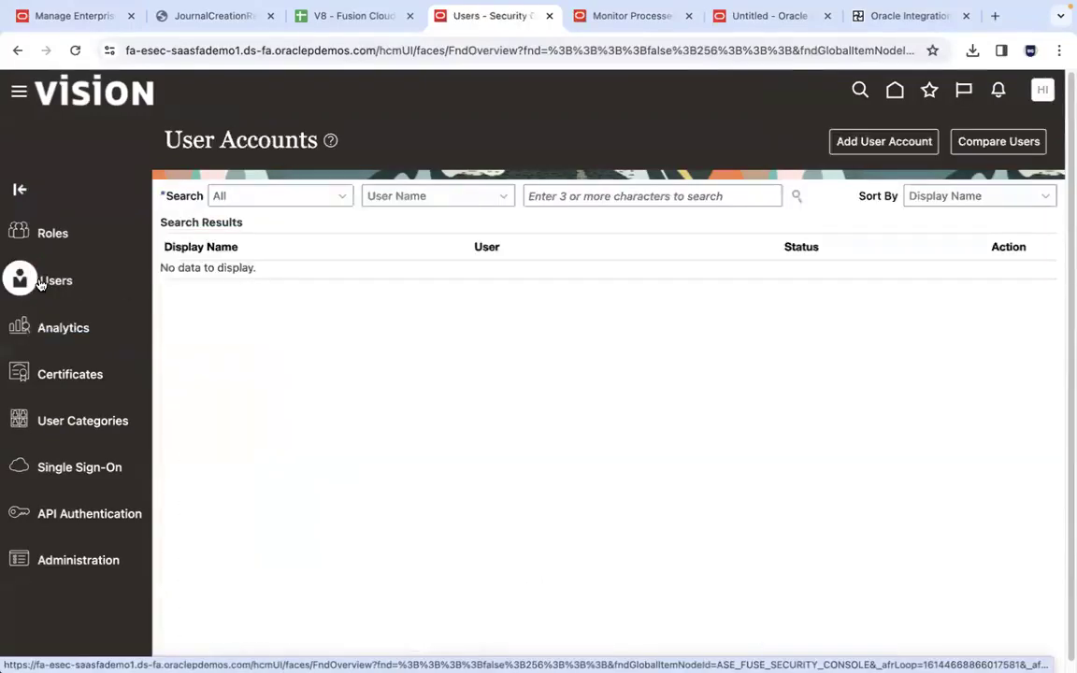
click(566, 197)
text(fin_impl)
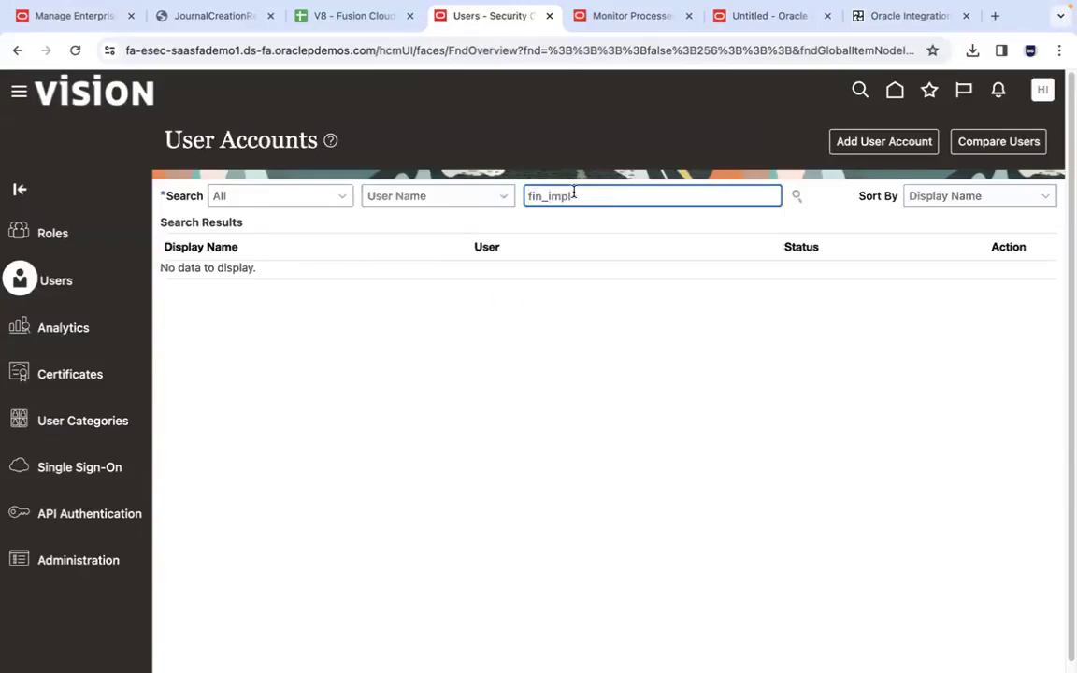
key(Return)
click(1010, 291)
click(981, 315)
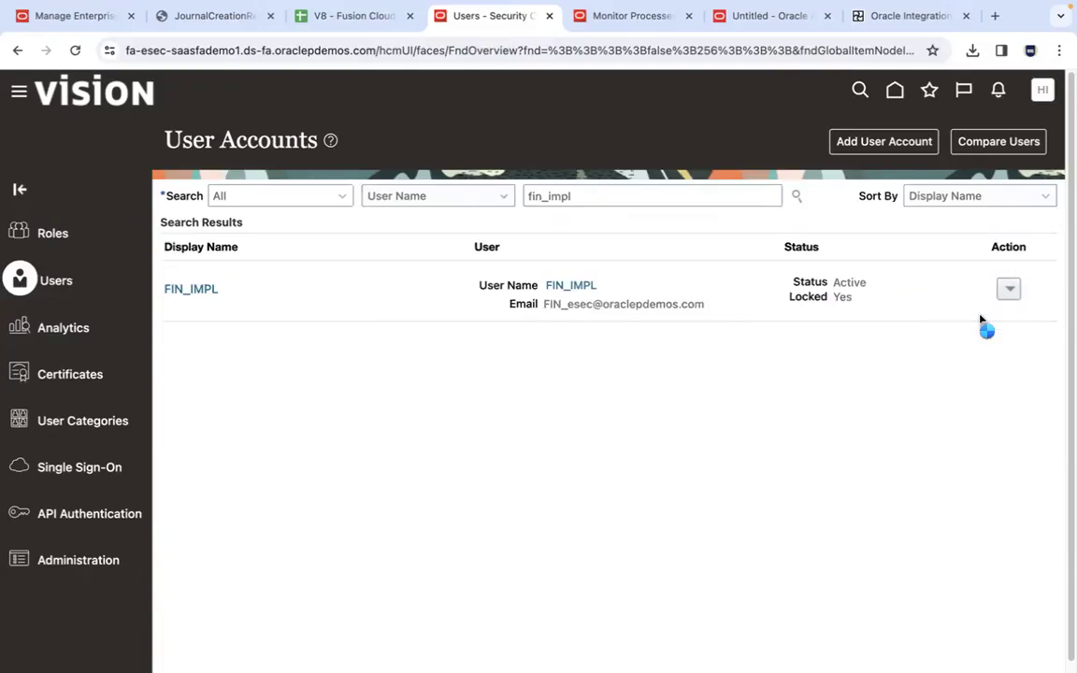
click(645, 404)
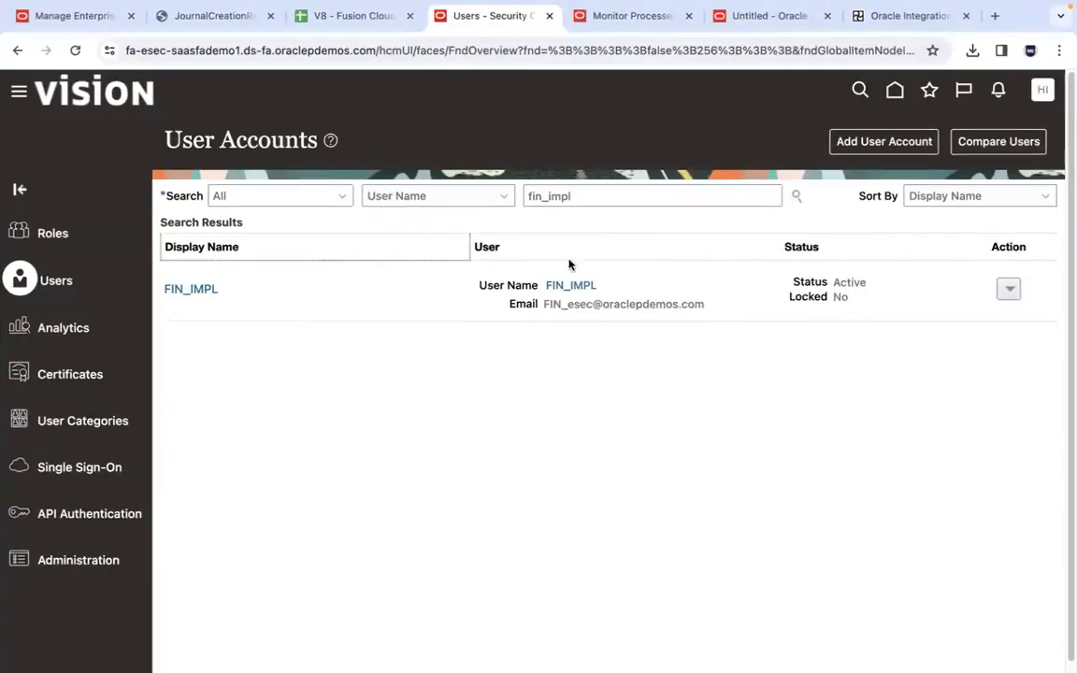
click(1044, 91)
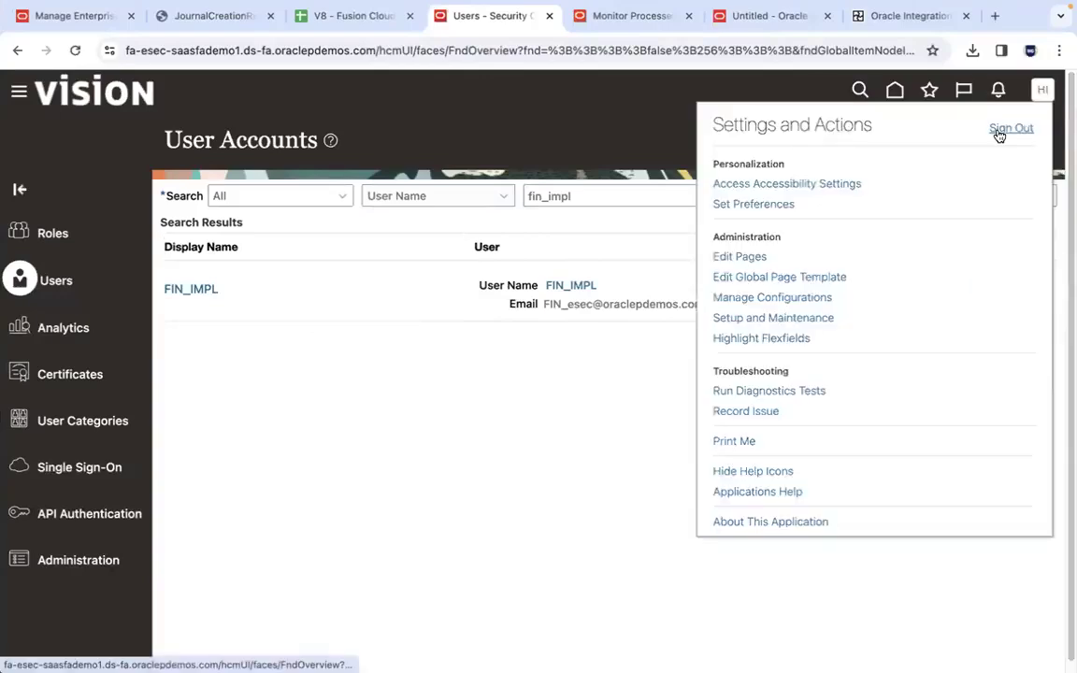
click(528, 107)
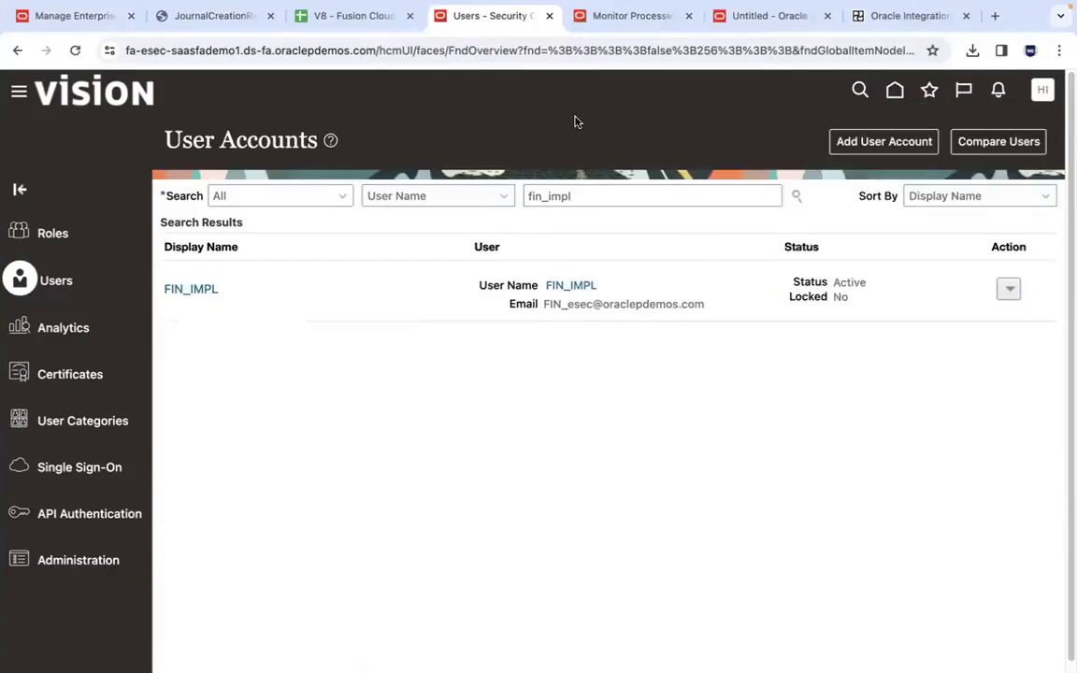
click(1042, 94)
Sign out, sign back in as fin_impl, and update the browser's saved password
click(1028, 135)
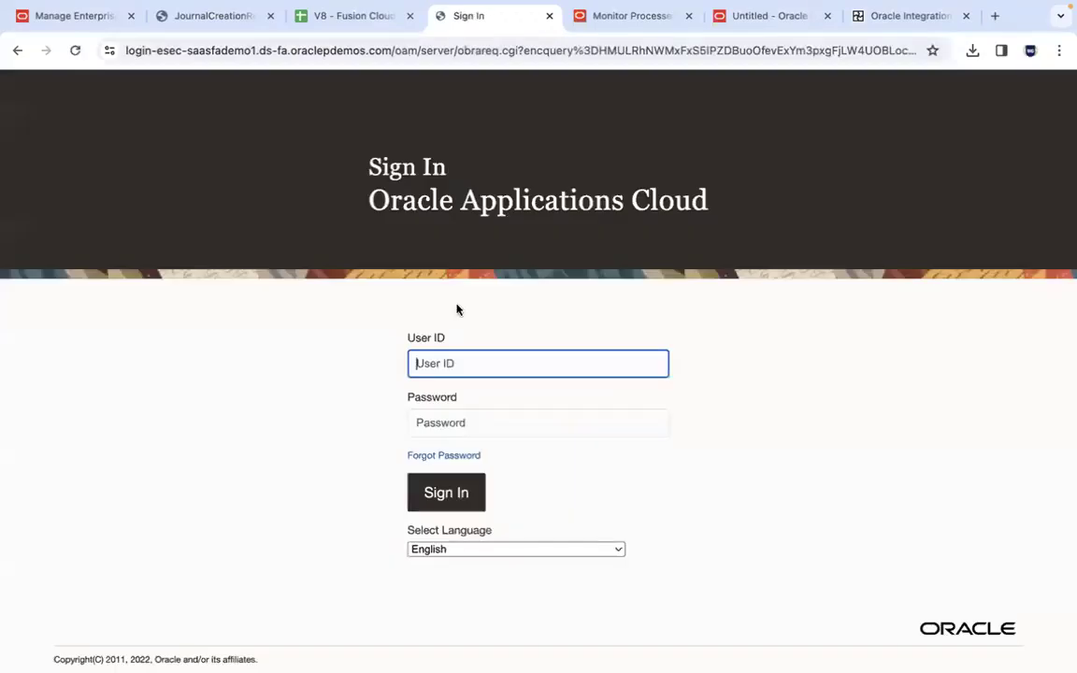
double_click(473, 361)
text(_impl)
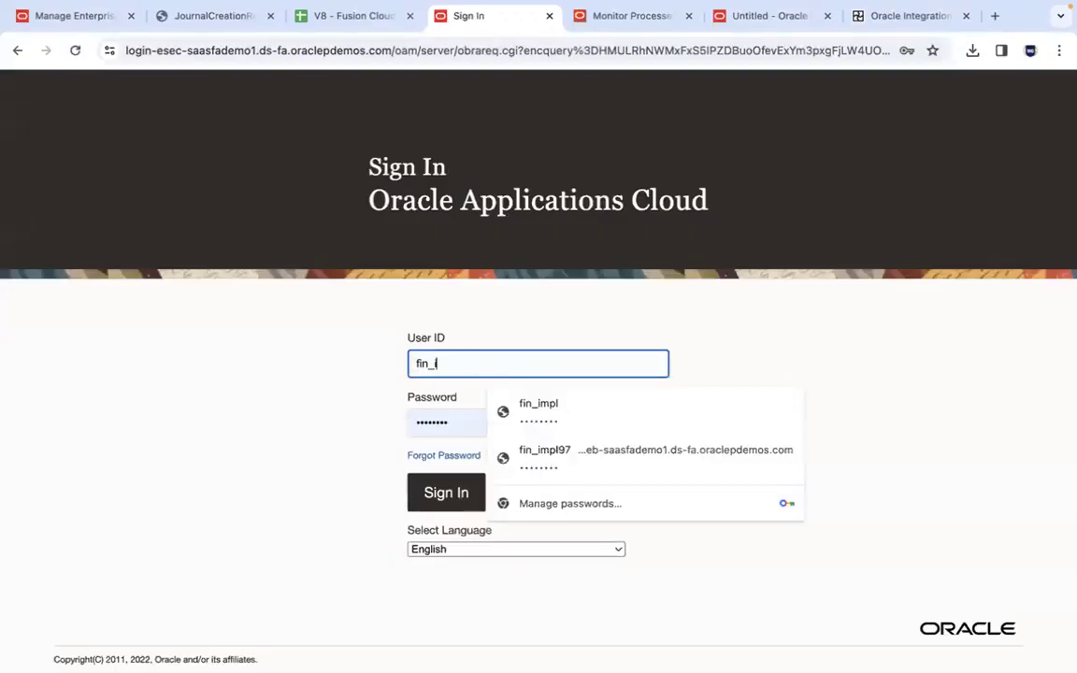
key(Tab)
key(Return)
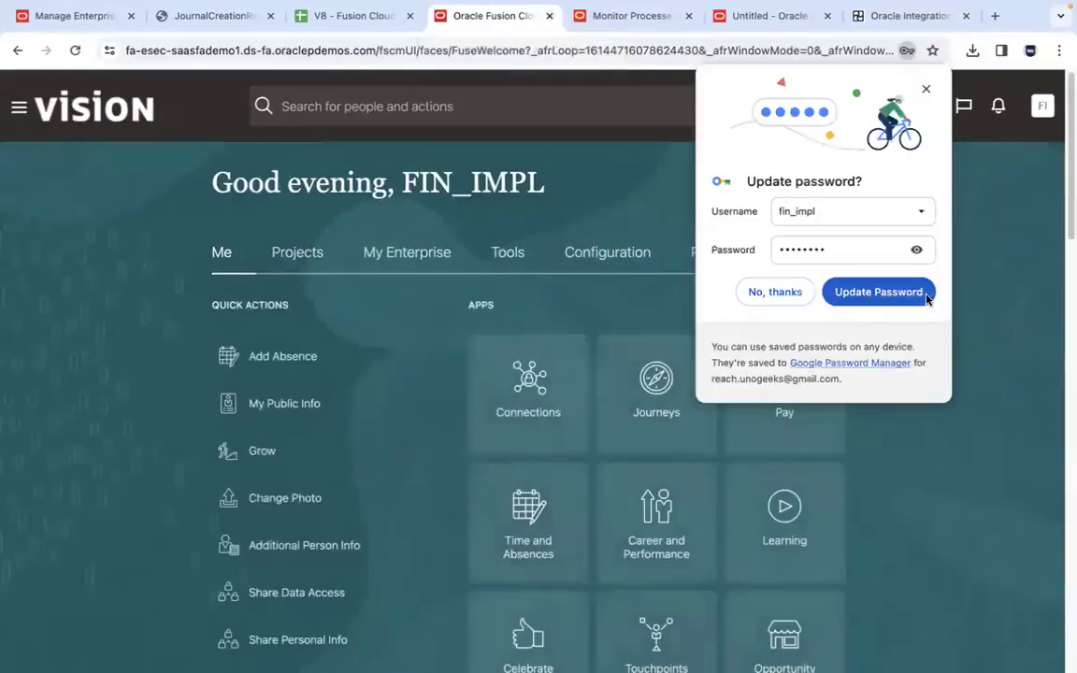
click(924, 294)
Reset all springboard app icons to default and save the app visibility settings
click(511, 251)
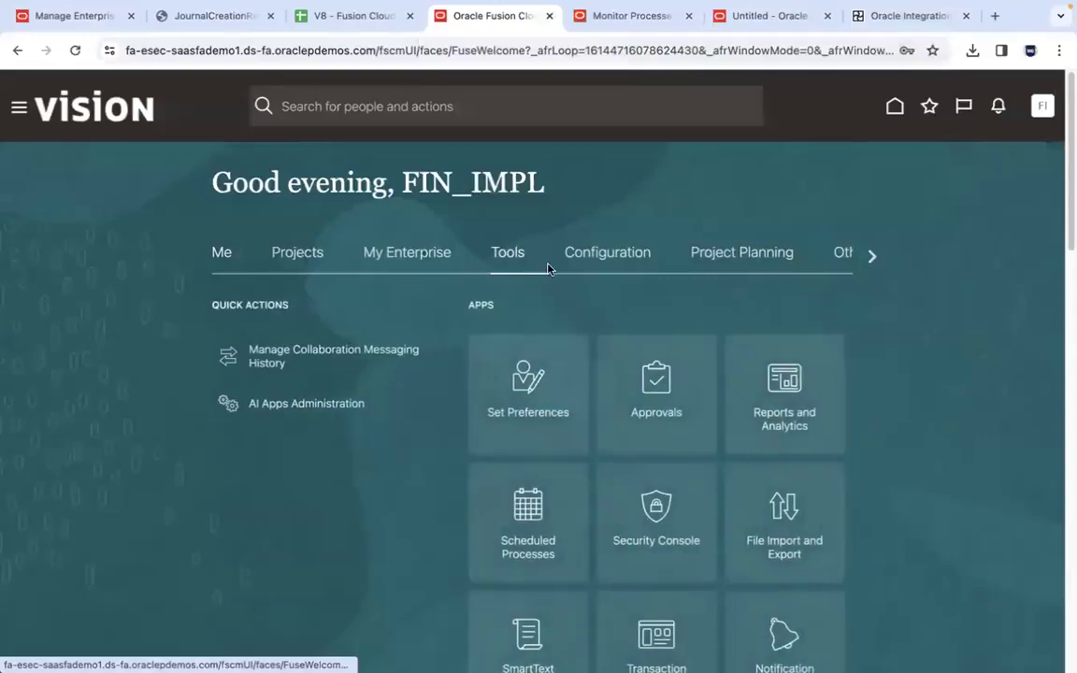
click(395, 254)
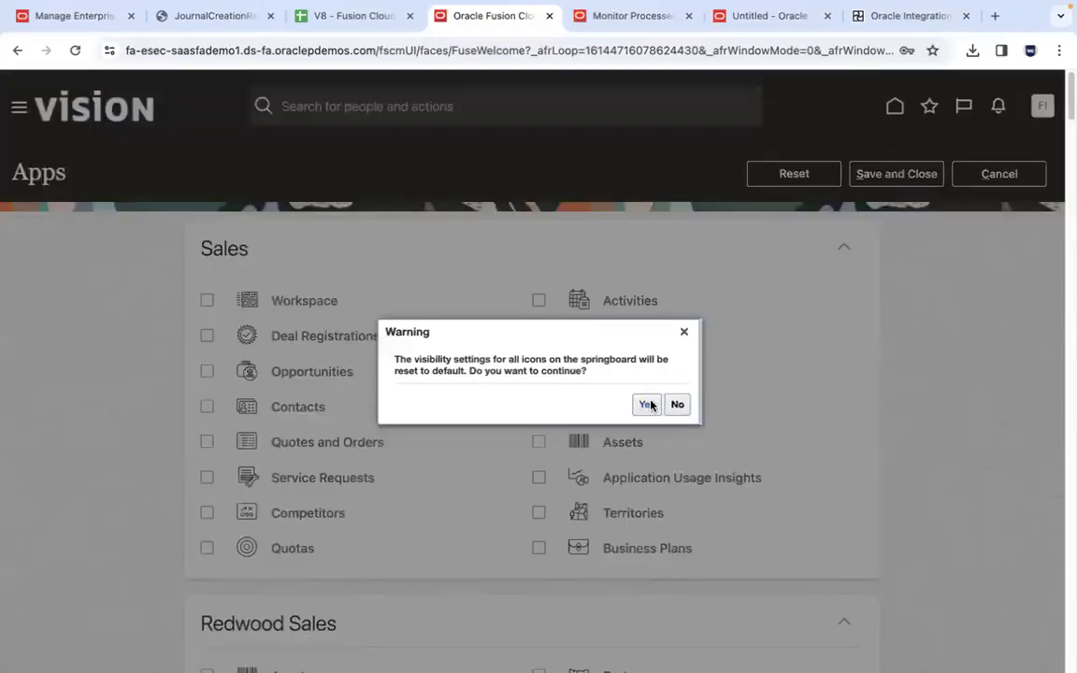
click(650, 405)
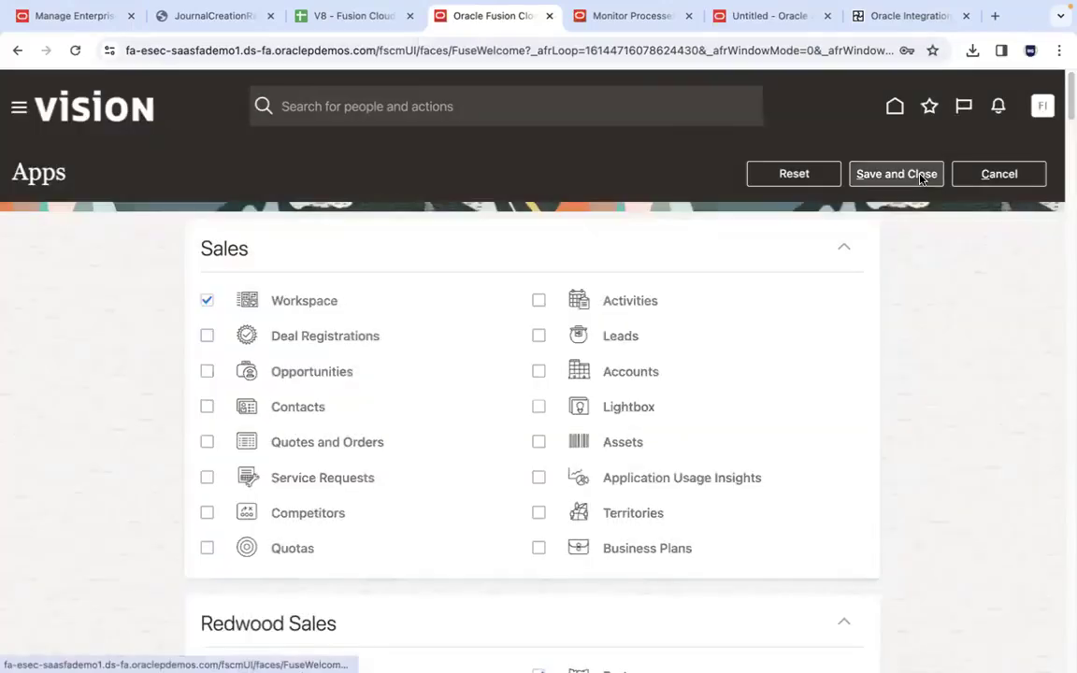
click(921, 178)
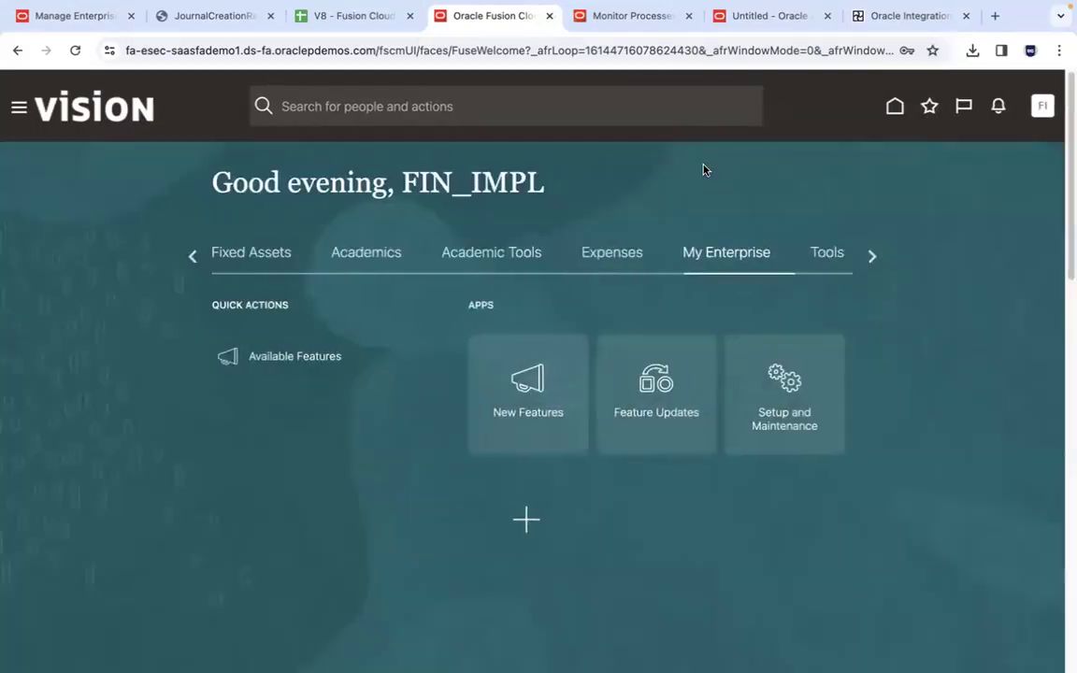
click(885, 18)
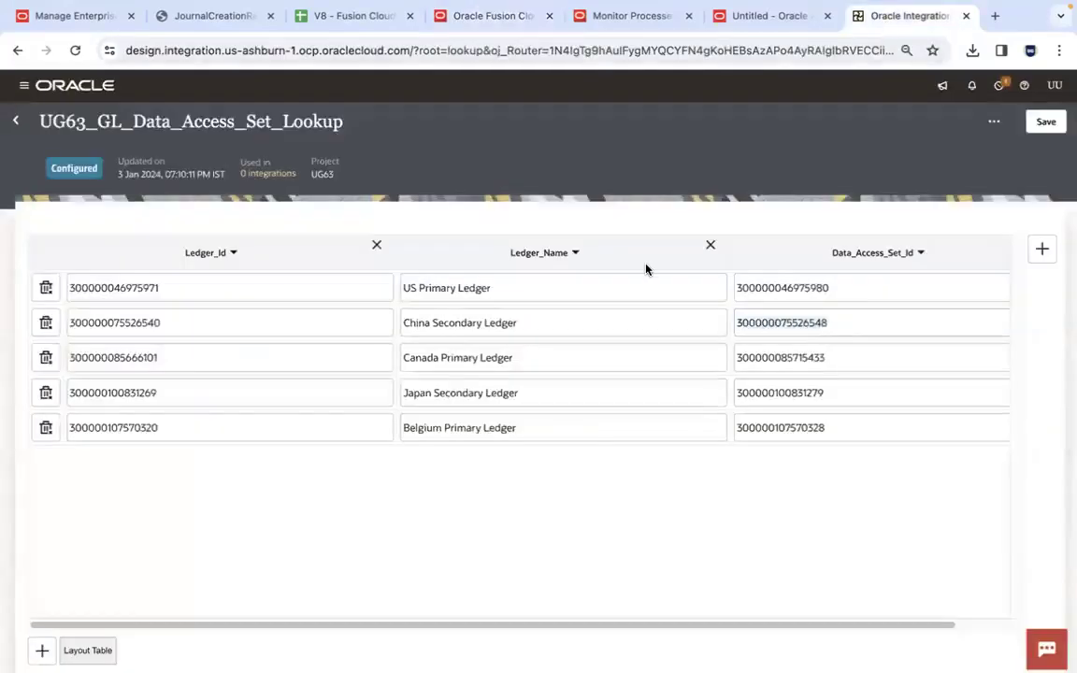
Review the integration canvas, Steps slide, payload XML, Fusion home and Monitor Processes pages
key(super+Tab)
key(super+Tab)
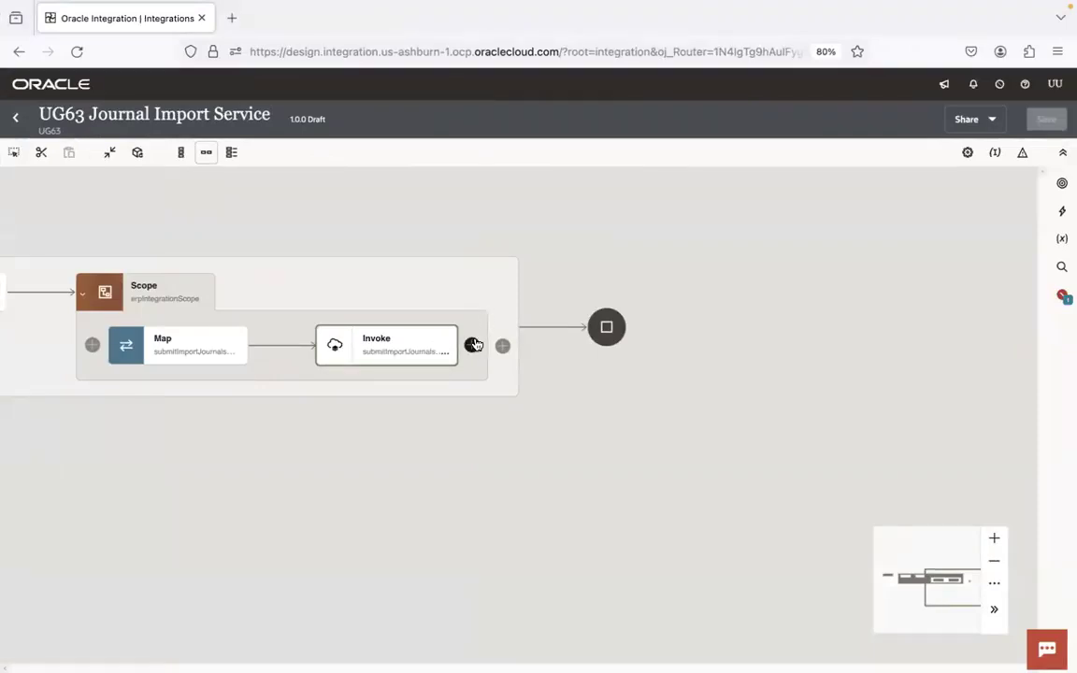
key(super+Tab)
key(super+Tab)
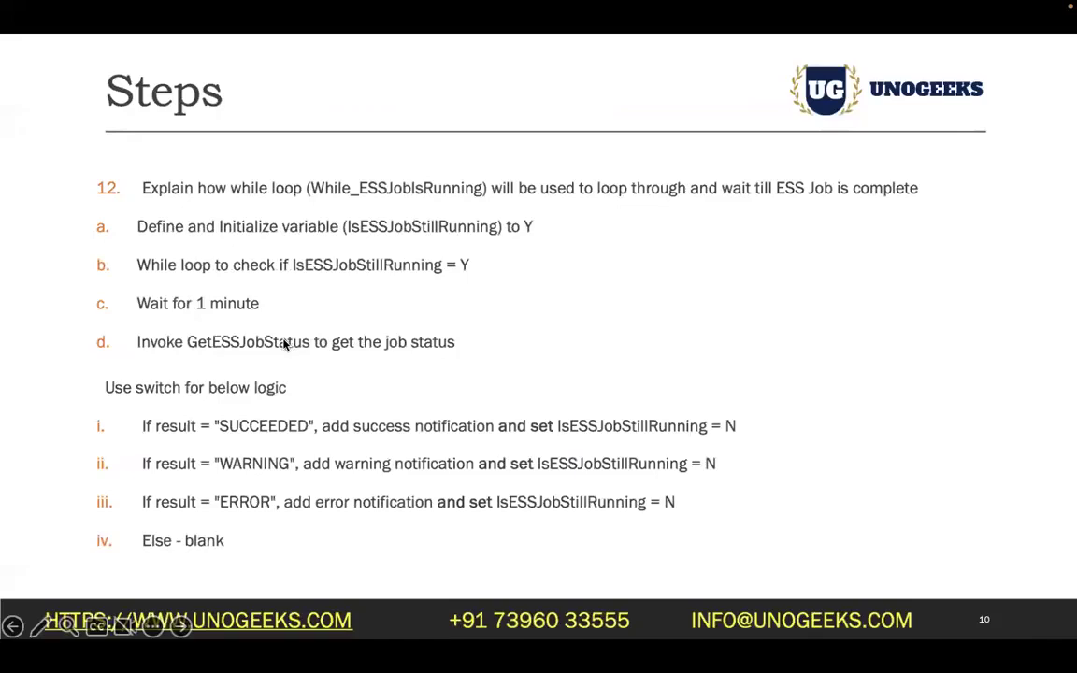
key(super+Tab)
key(super+Tab)
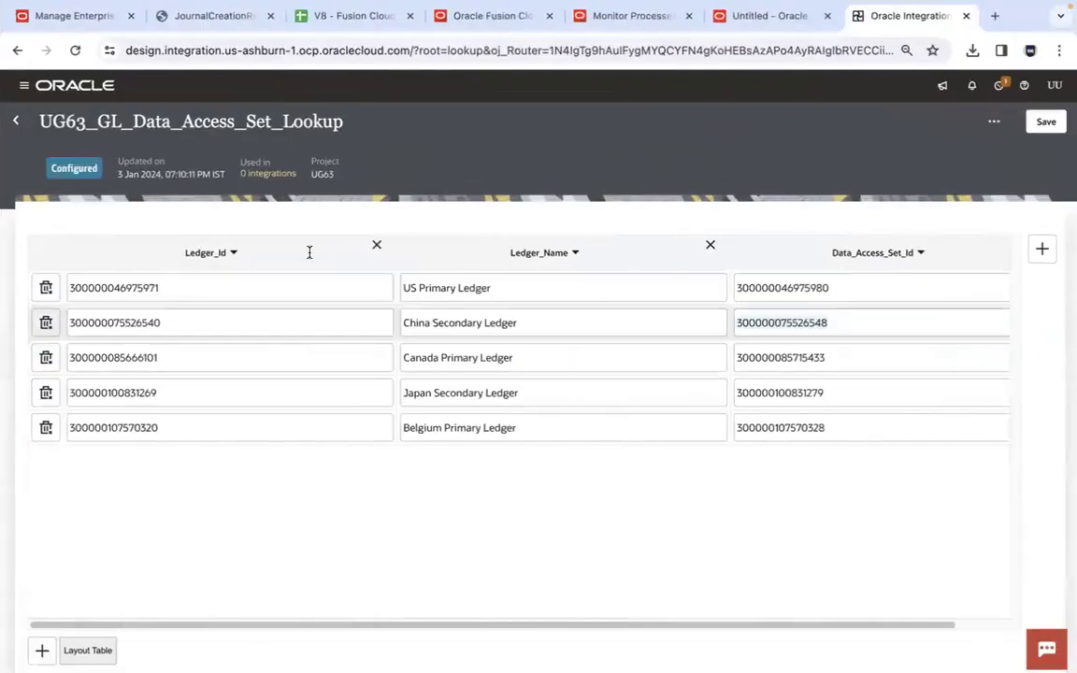
click(222, 15)
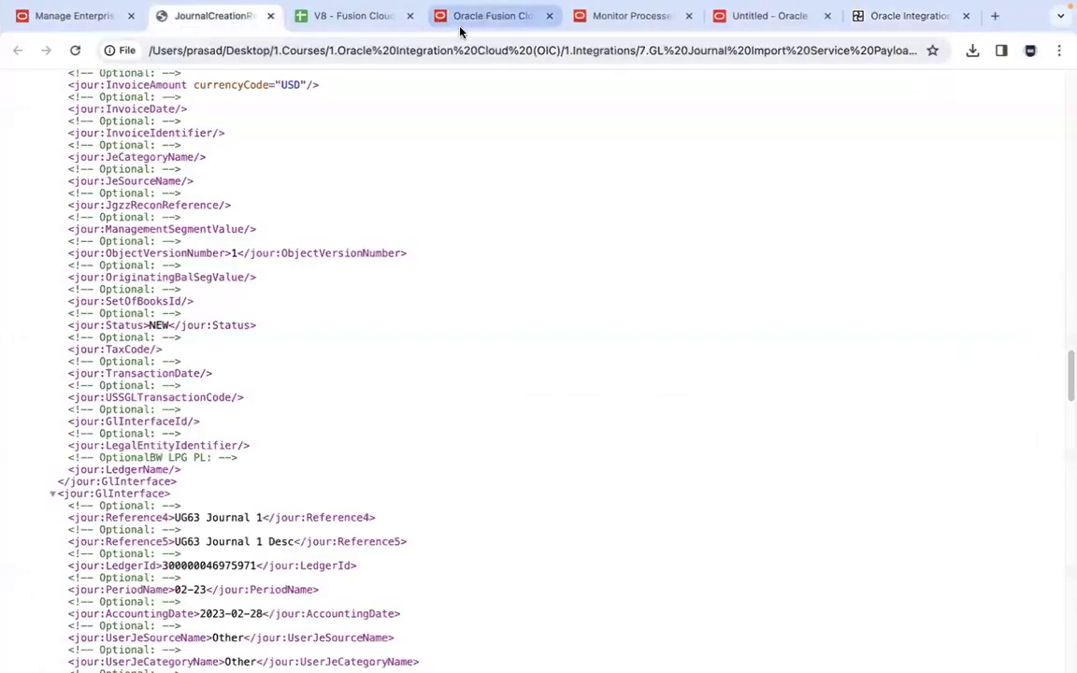
click(462, 26)
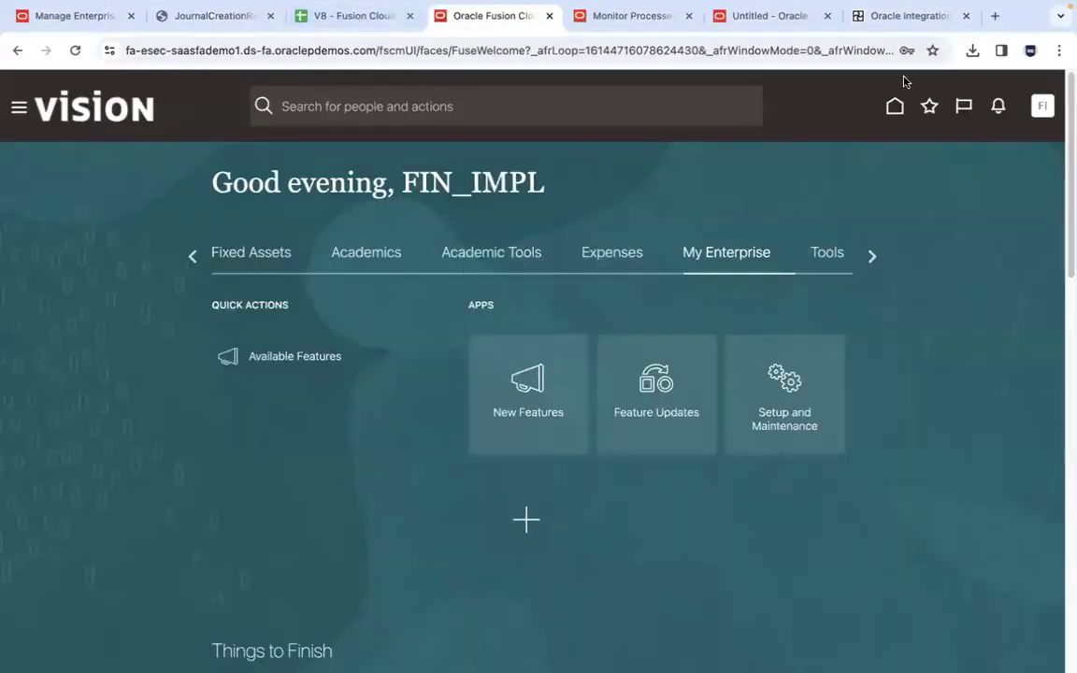
click(632, 16)
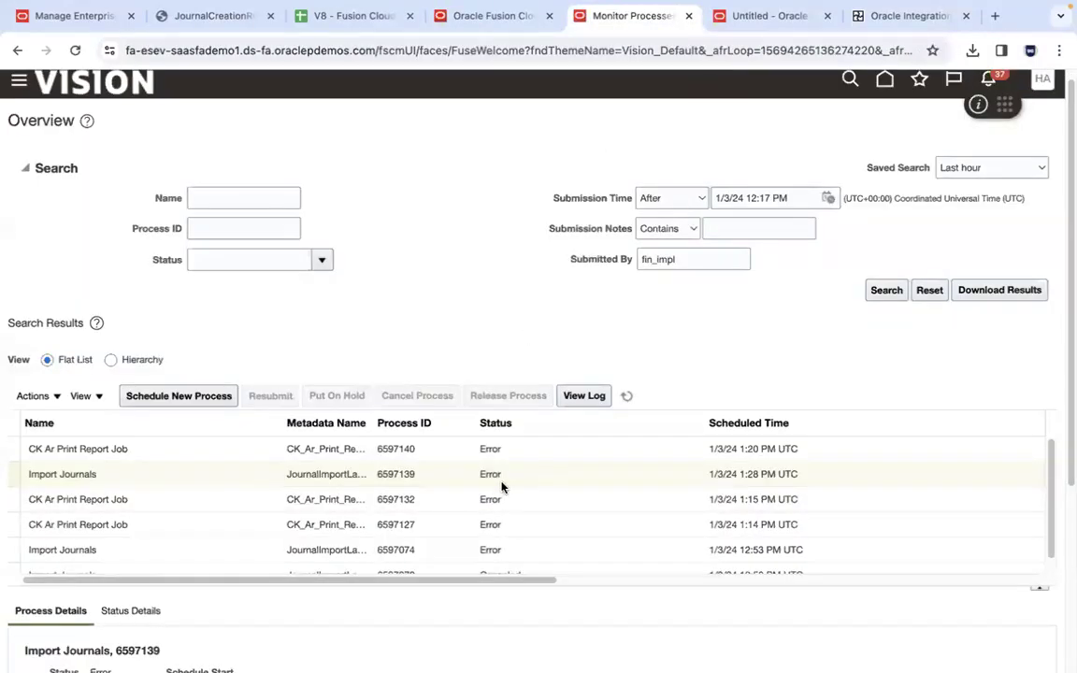
key(super+Tab)
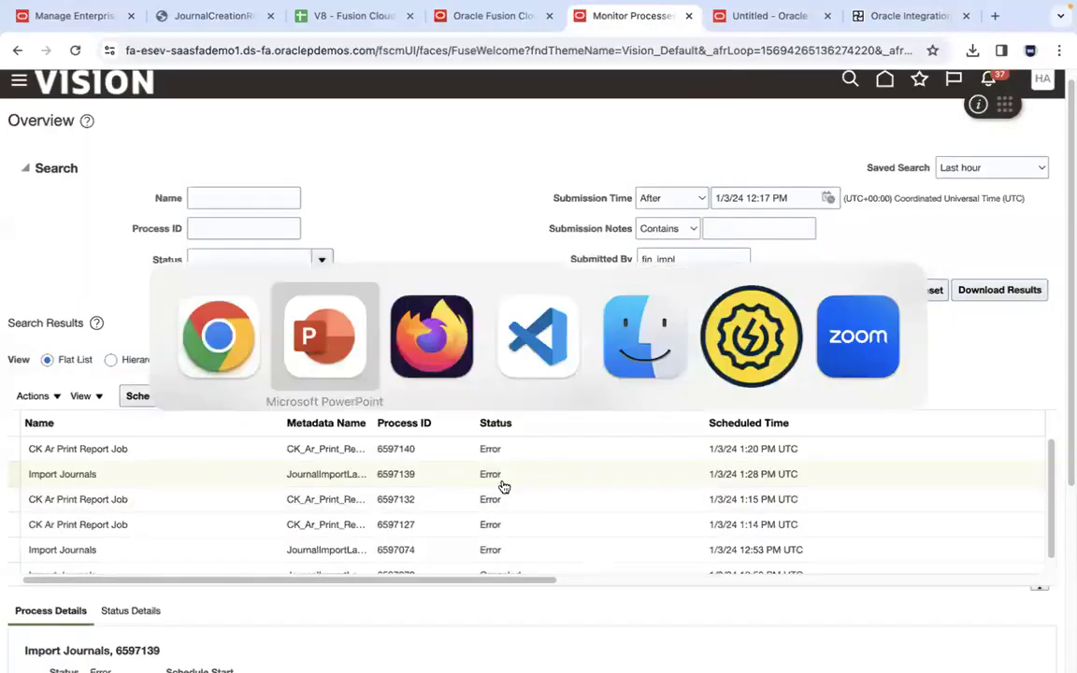
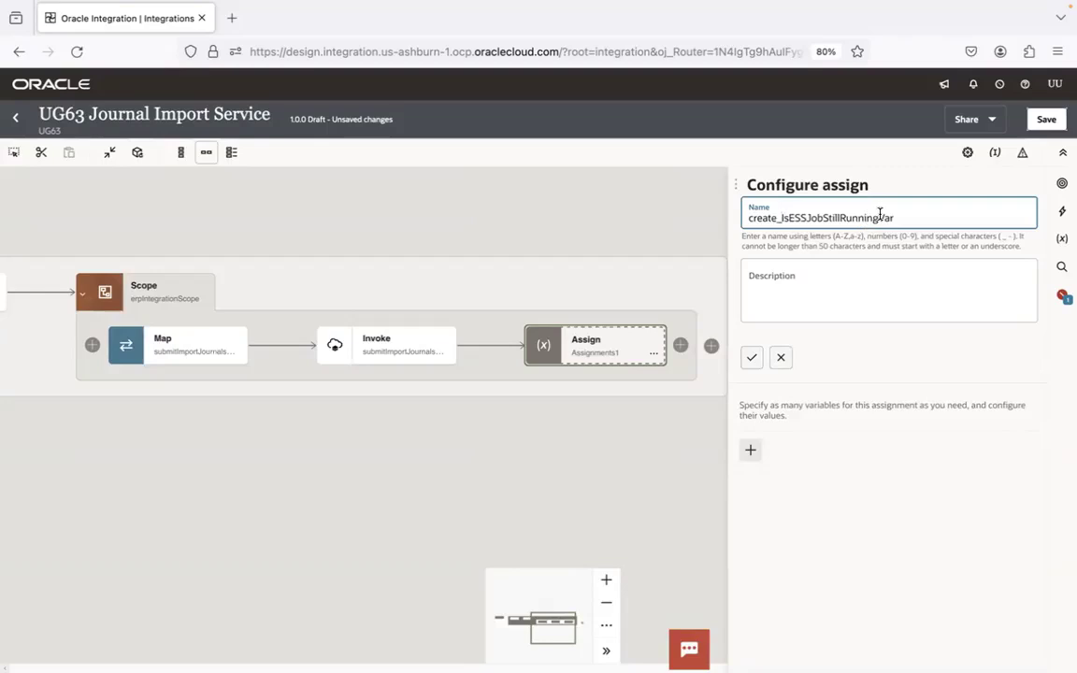
Name the Assign create_IsESSJobStillRunning_Var and set variable IsESSJobStillRunning to 'Y'
text(_)
click(751, 357)
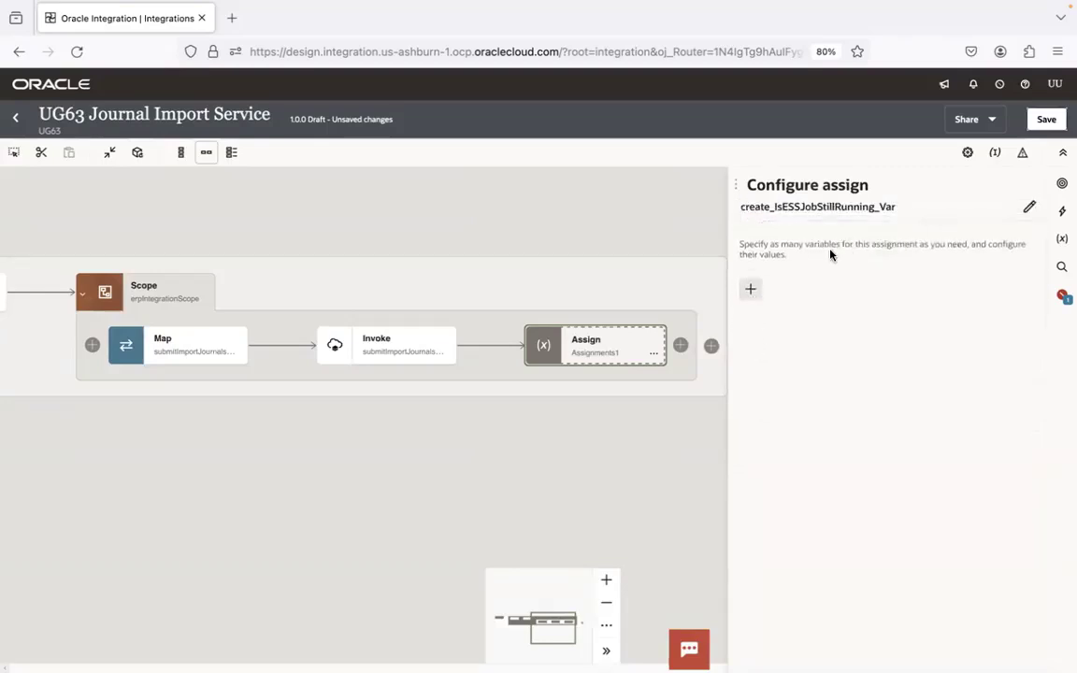
click(751, 289)
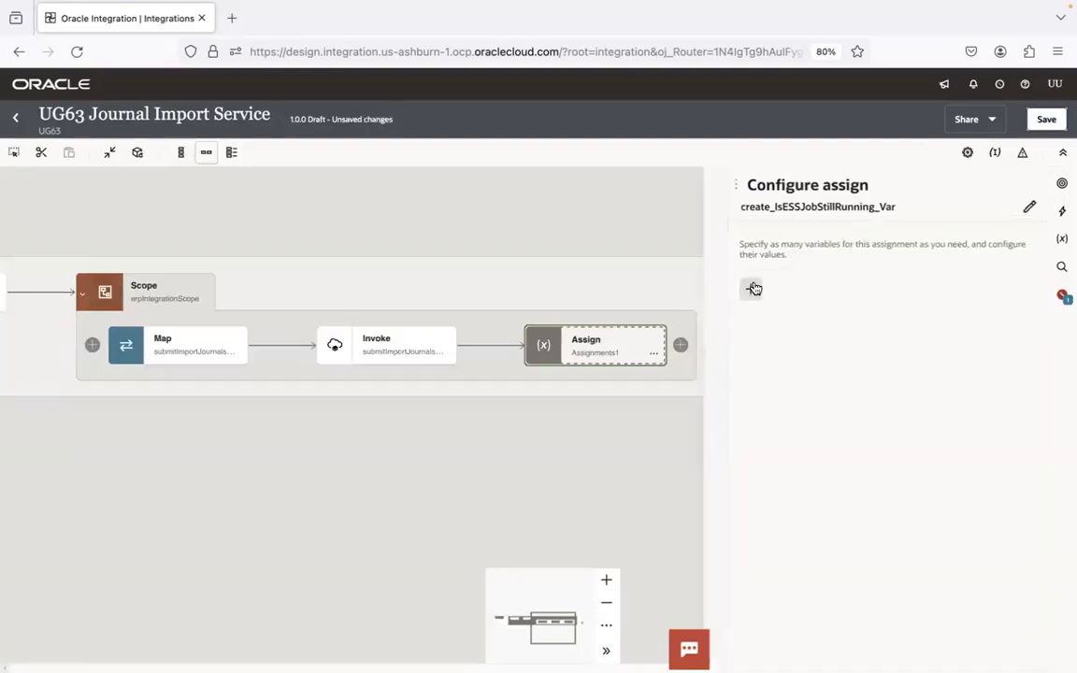
double_click(775, 345)
text(IsESSJobStillRunning)
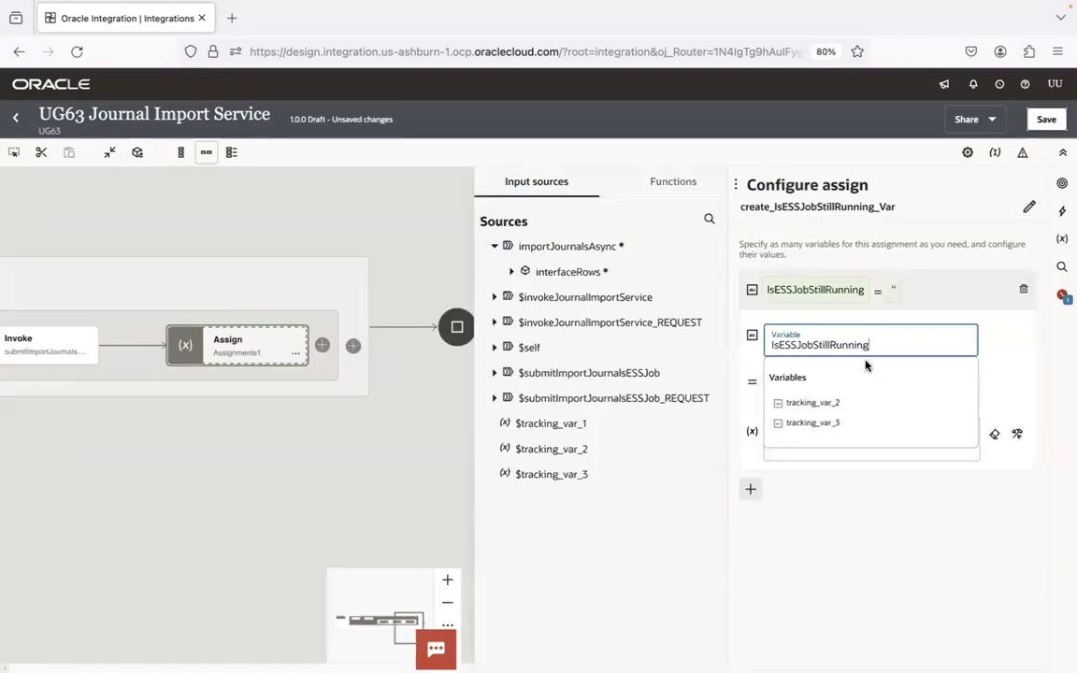
text(Var)
key(BackSpace)
key(BackSpace)
key(BackSpace)
click(936, 399)
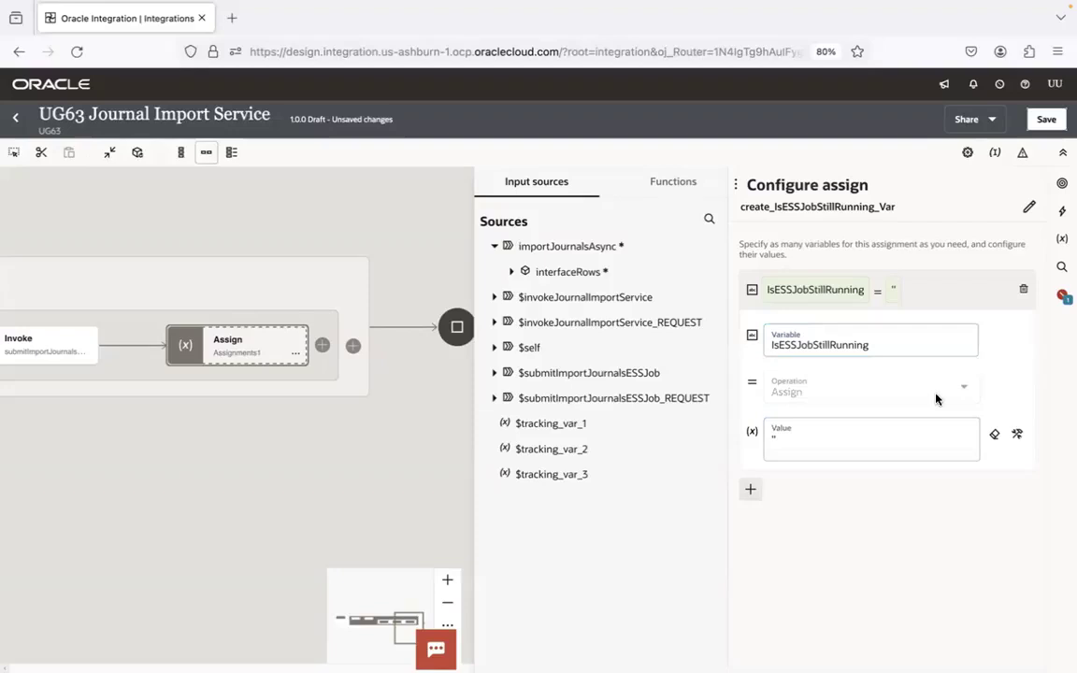
click(780, 440)
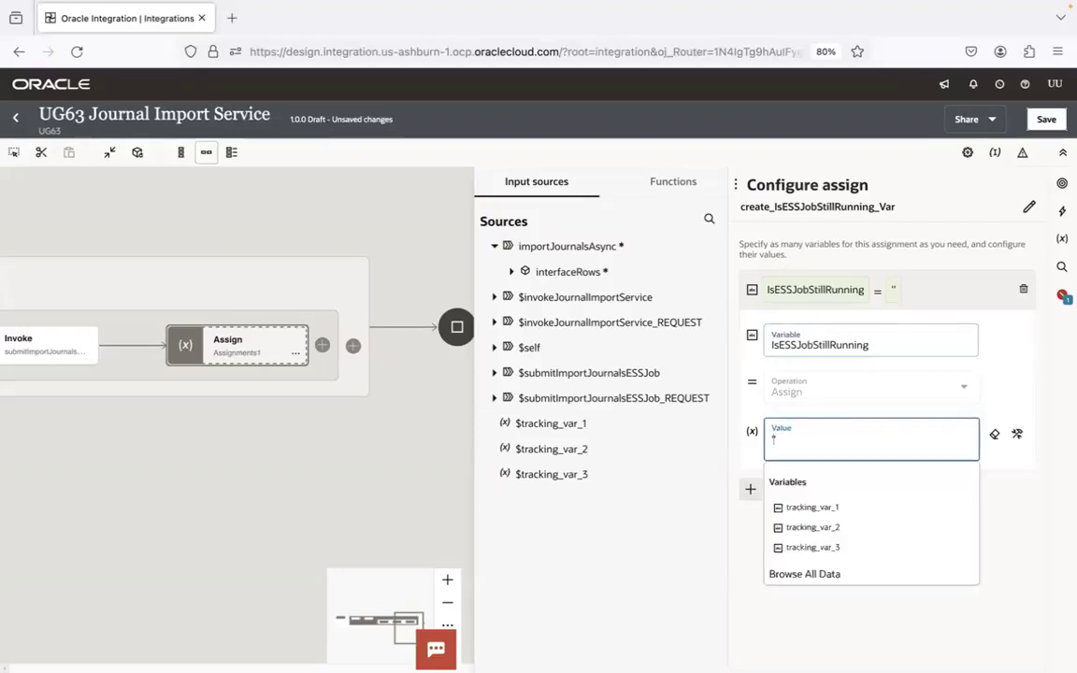
text('Y)
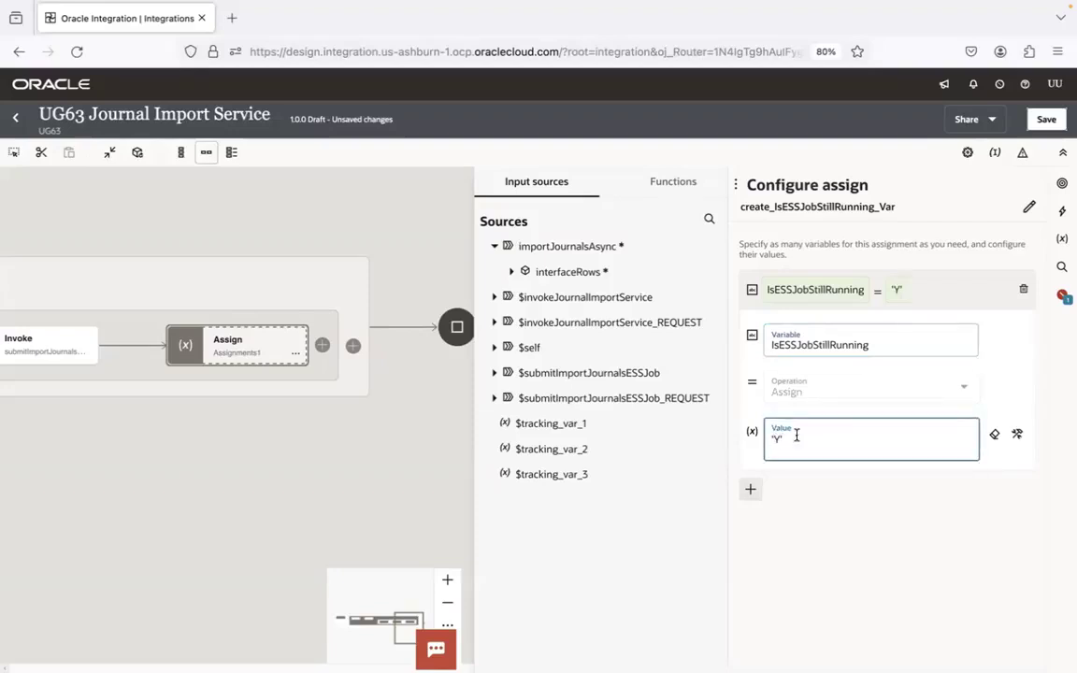
Finish the assignment and save the integration
click(924, 288)
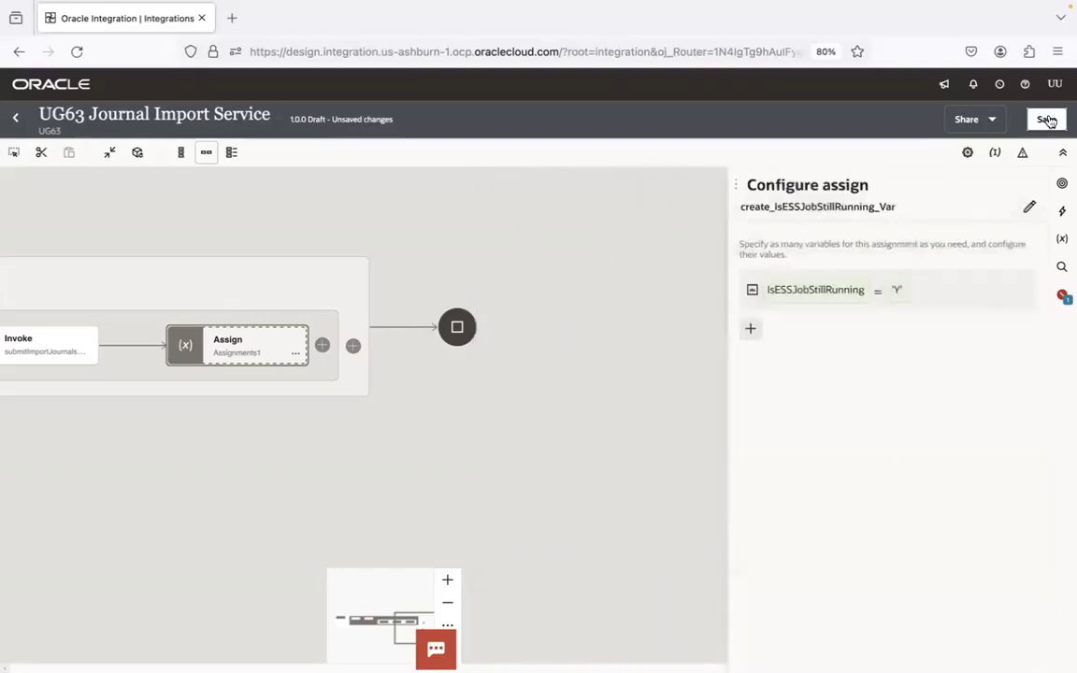
click(1046, 120)
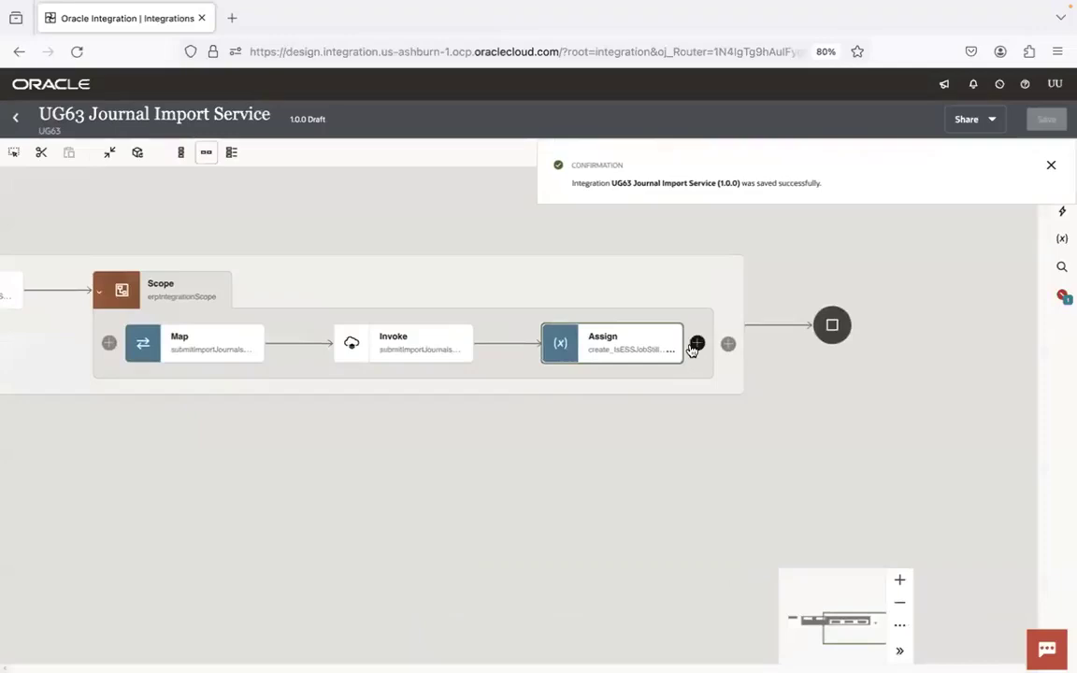
click(697, 343)
Add a While loop after the Assign step
text(while)
click(755, 221)
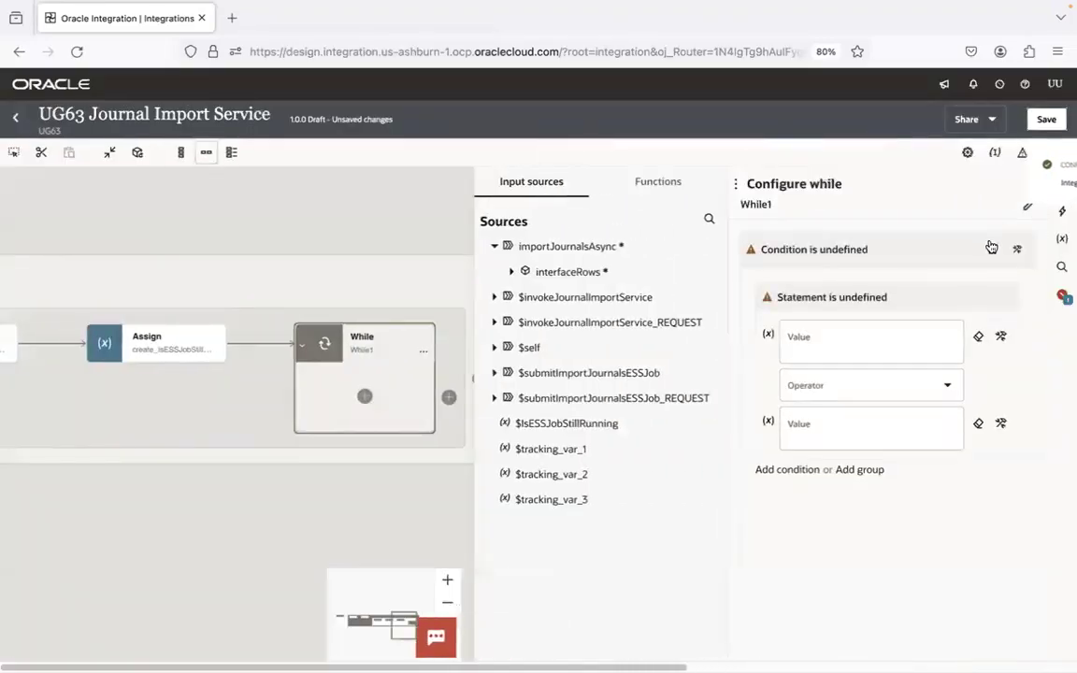
click(1028, 207)
Rename the loop While_ESSJobIsRunning, copying the name from the Steps slide
key(super+Tab)
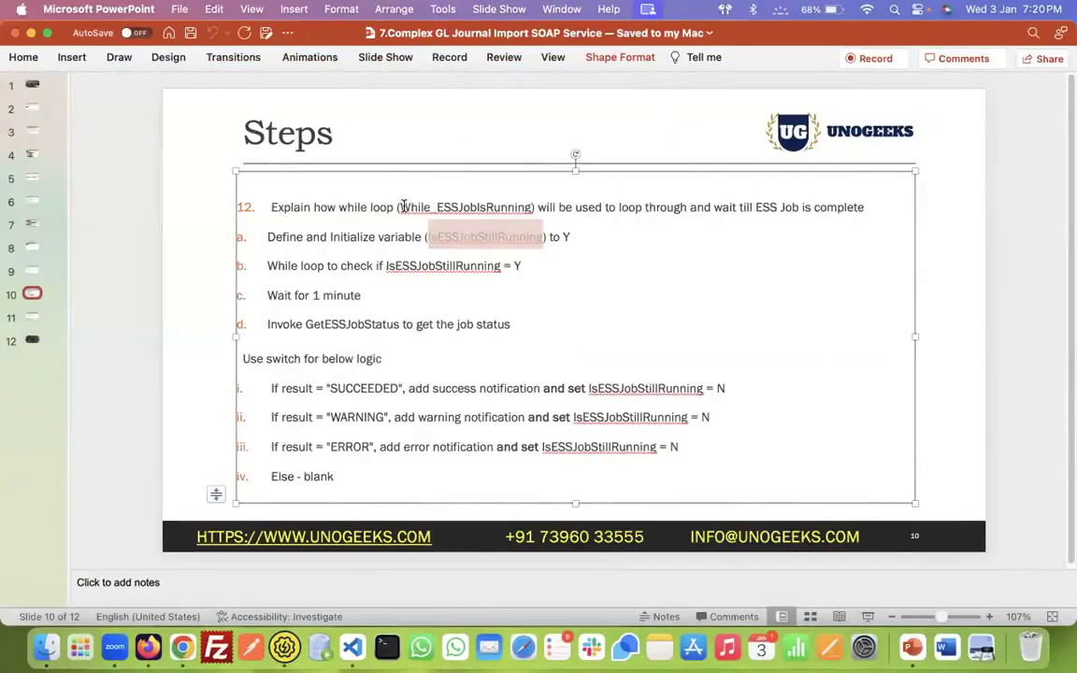
click(399, 208)
double_click(529, 209)
key(super+c)
key(super+Tab)
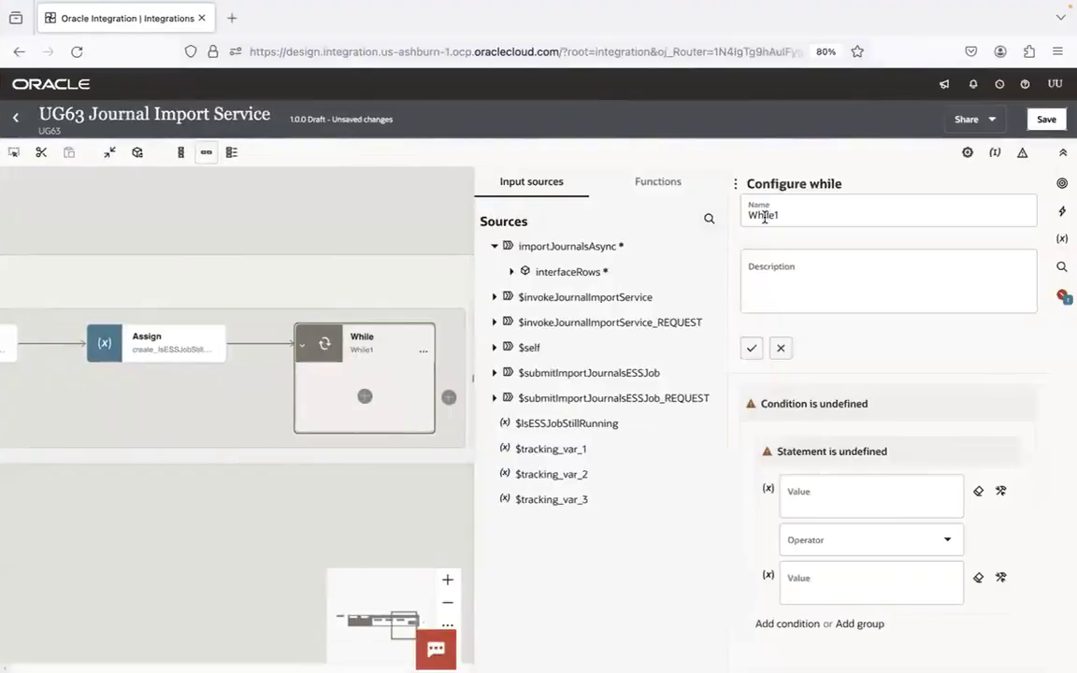
triple_click(765, 217)
key(super+v)
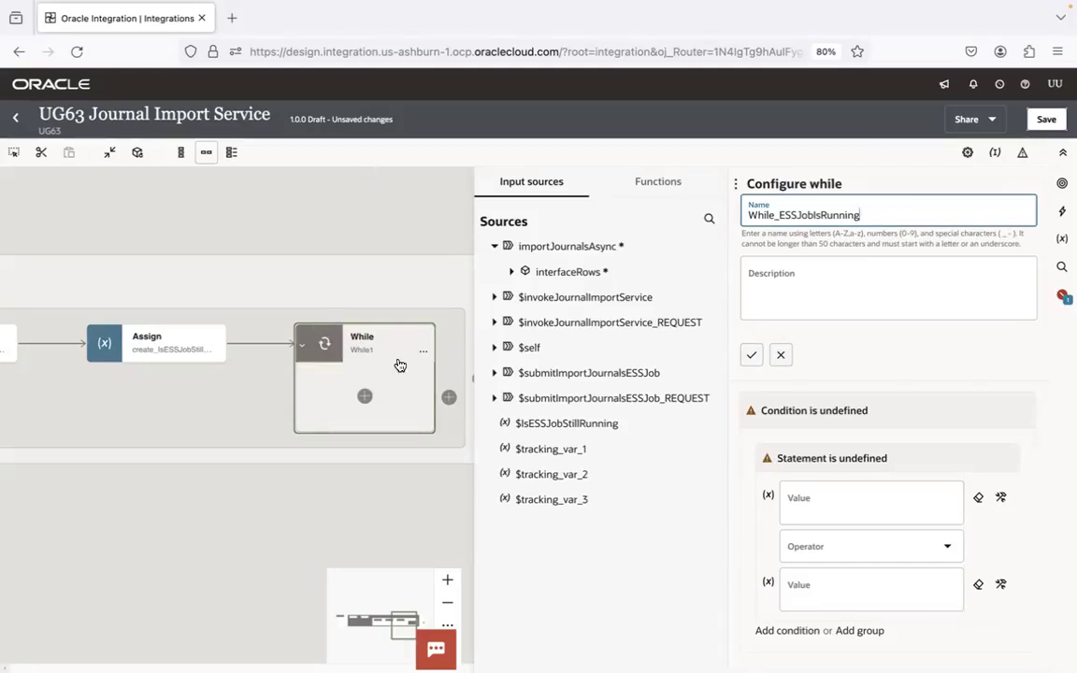
Make While_ESSJobIsRunning loop while $IsESSJobStillRunning = 'Y' and save the integration
click(752, 354)
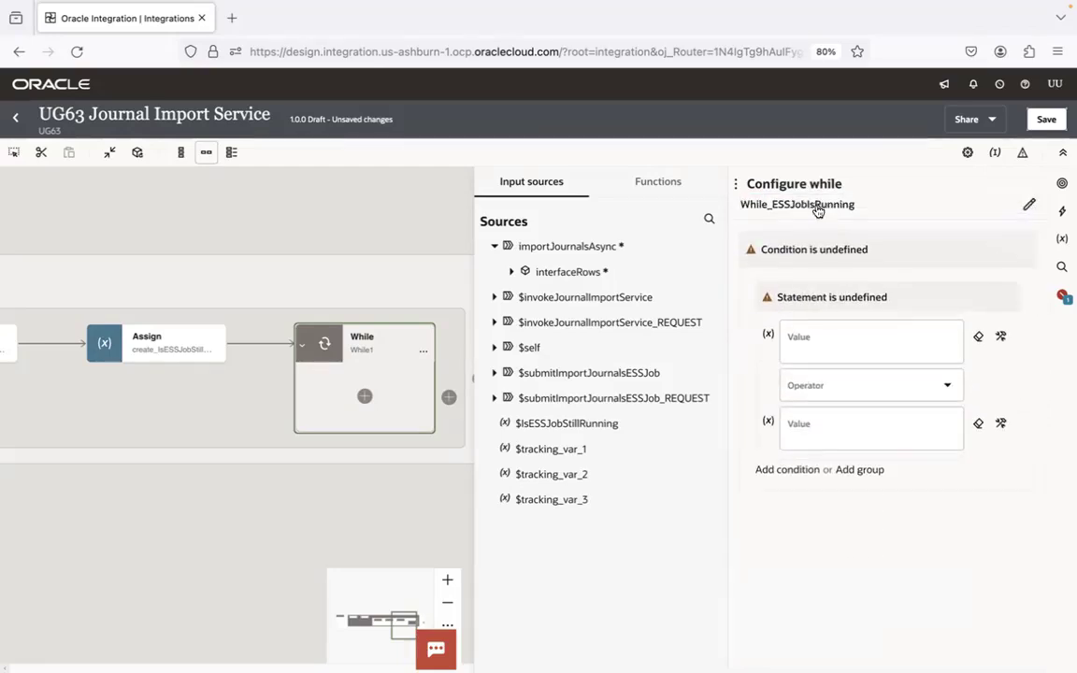
click(817, 341)
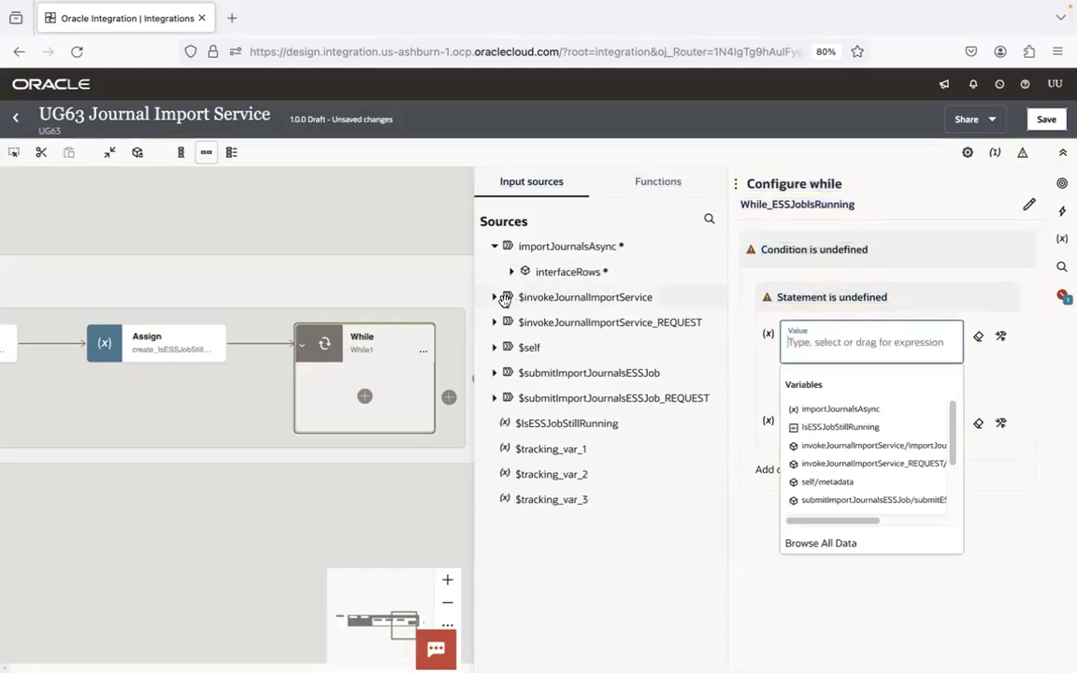
drag(512, 421, 806, 354)
click(848, 384)
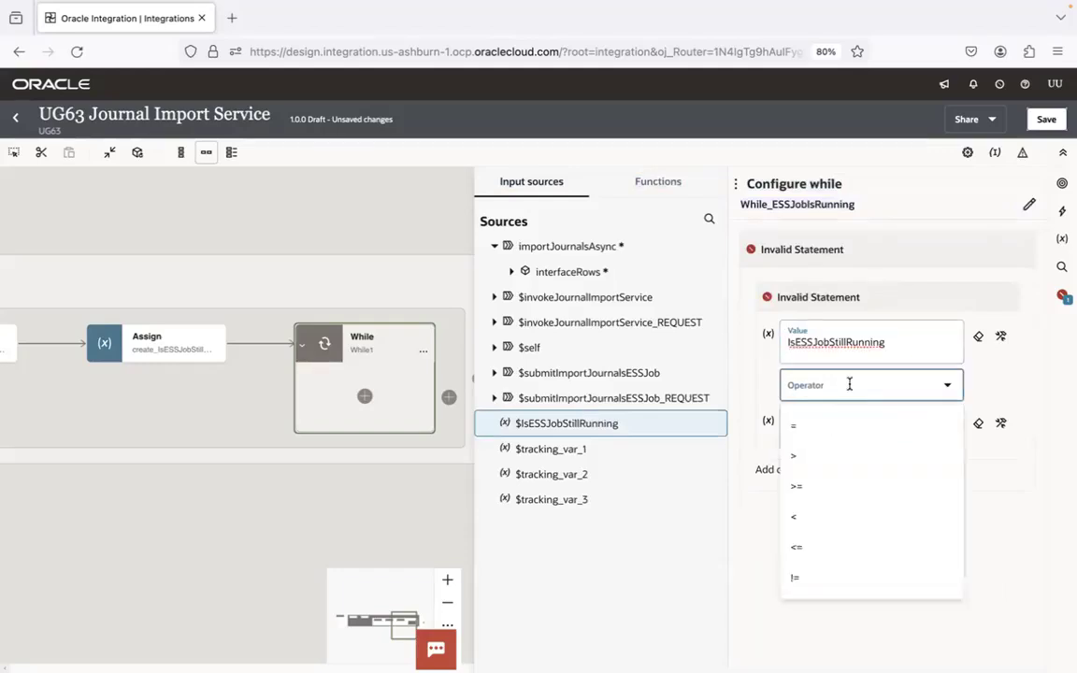
click(820, 431)
click(821, 433)
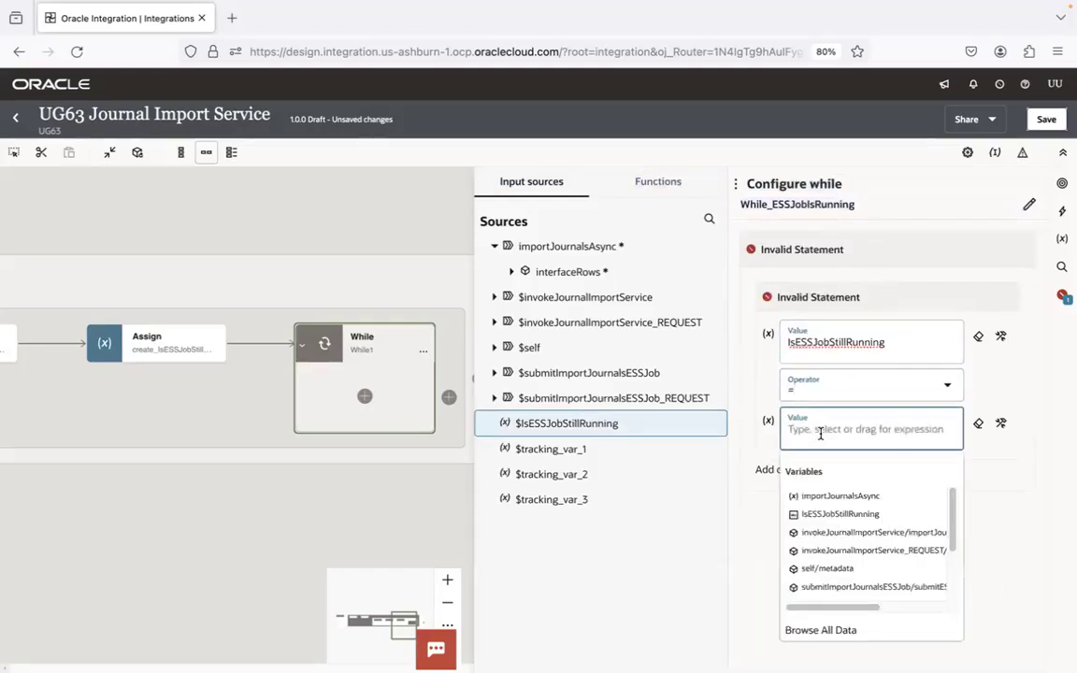
text(')
key(BackSpace)
text('Y)
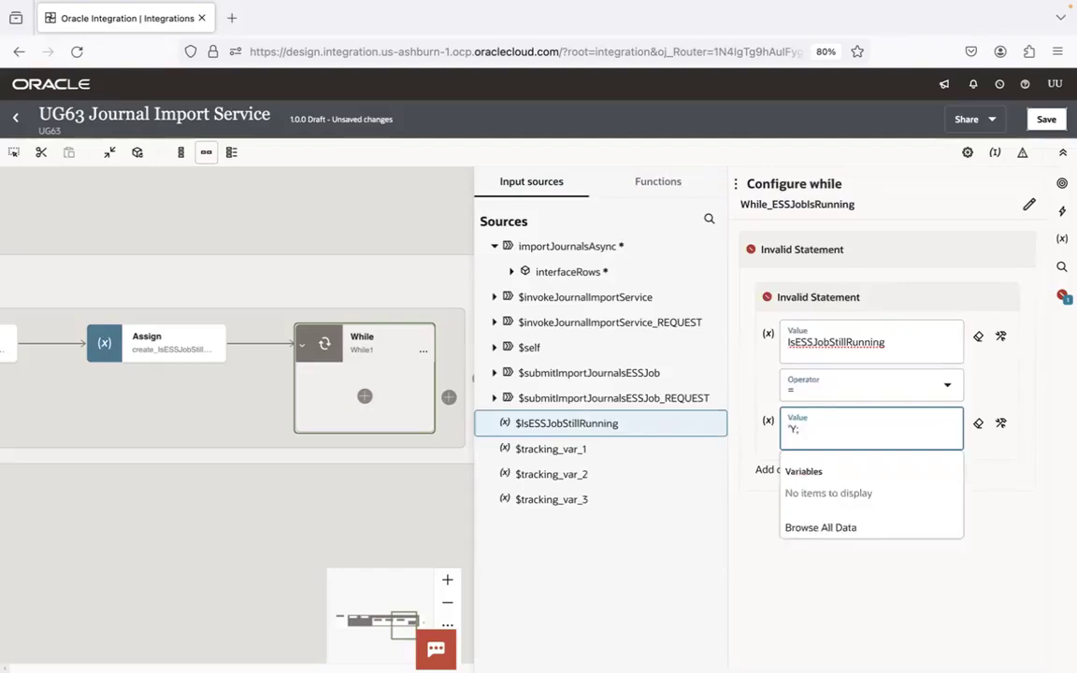
text(')
click(933, 529)
click(953, 308)
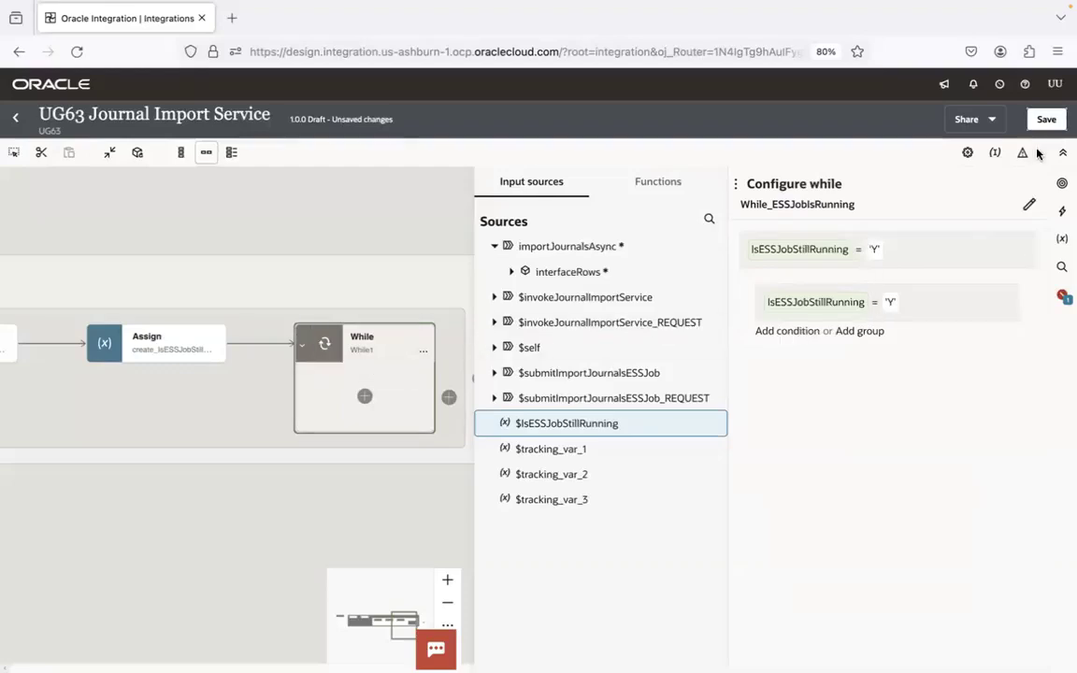
click(1046, 119)
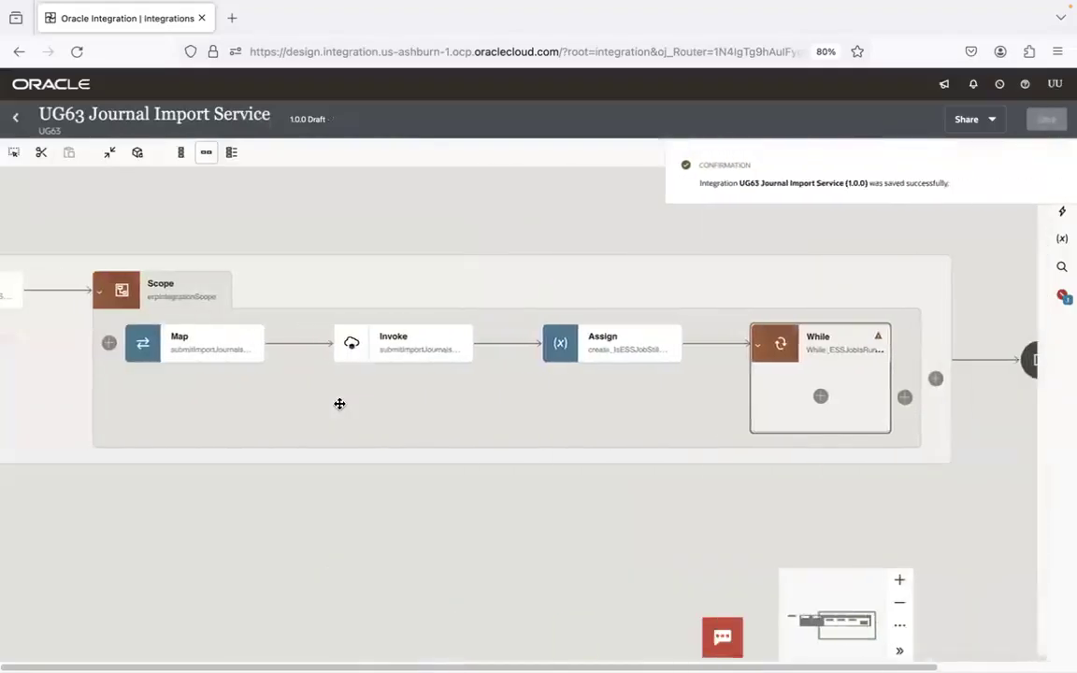
Bring the While loop into view and open its add-action list
drag(943, 233, 742, 237)
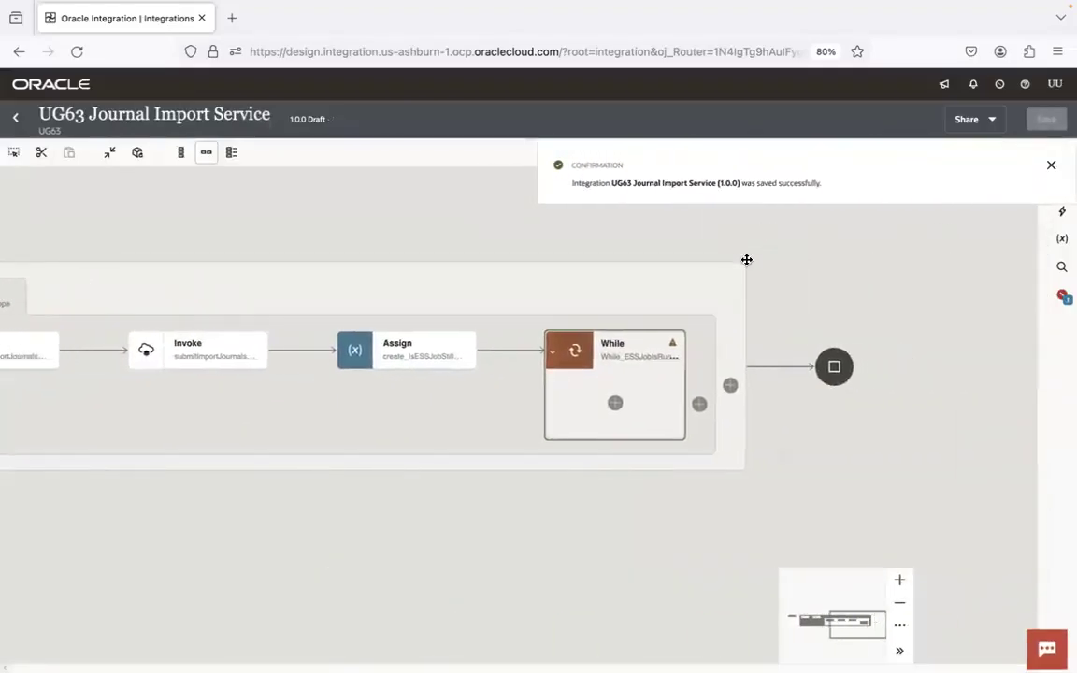
click(613, 405)
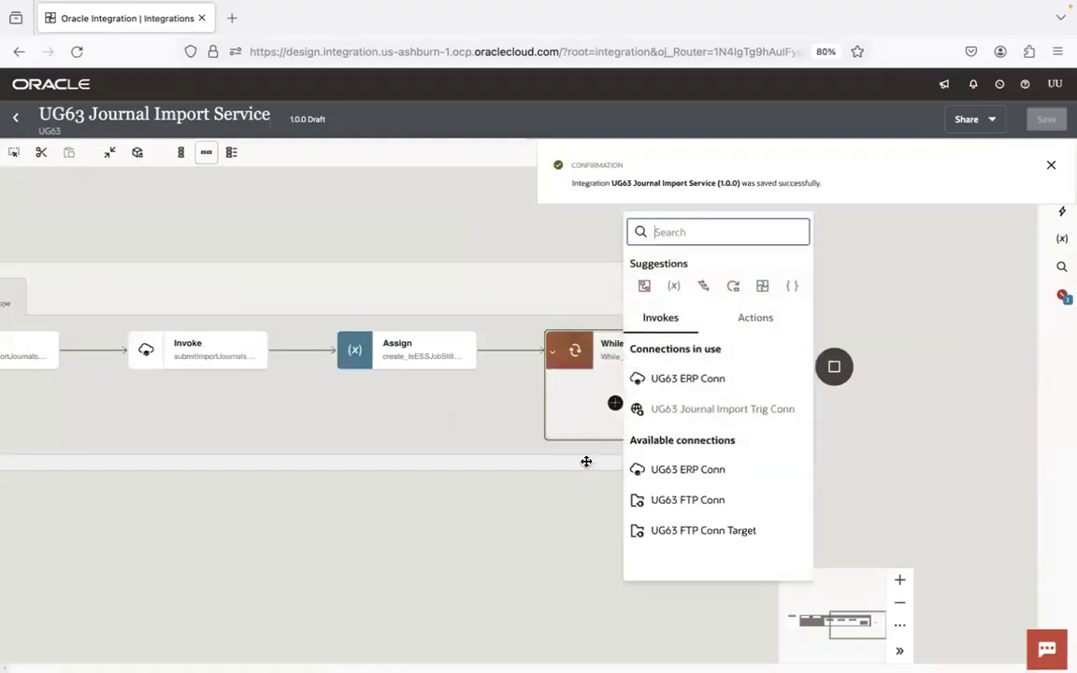
click(510, 467)
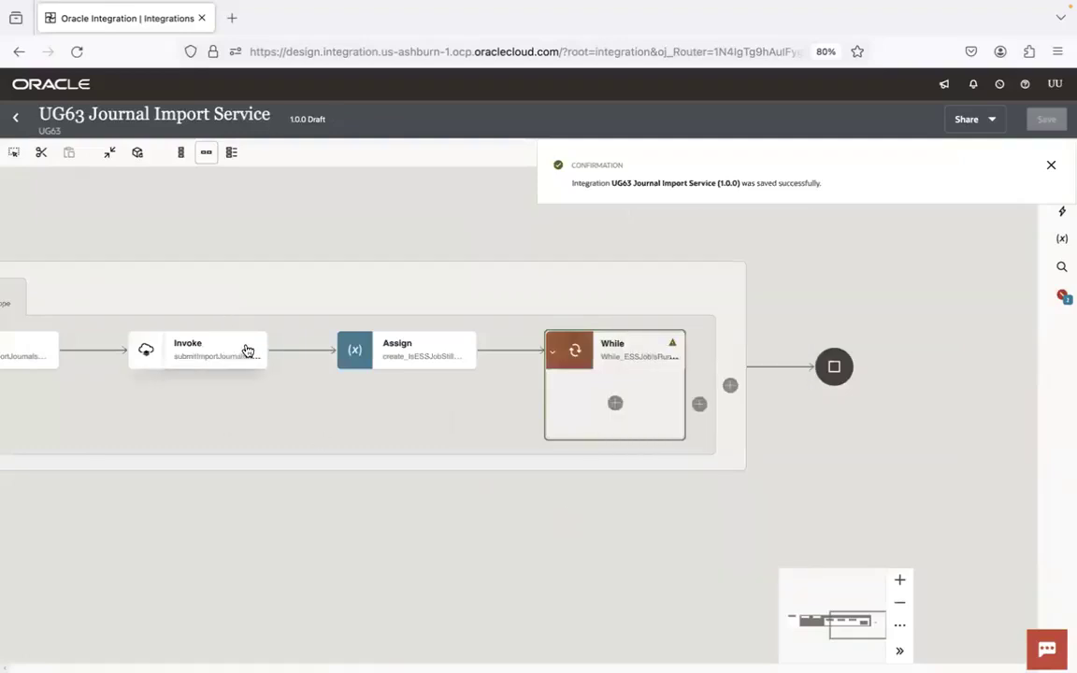
click(616, 403)
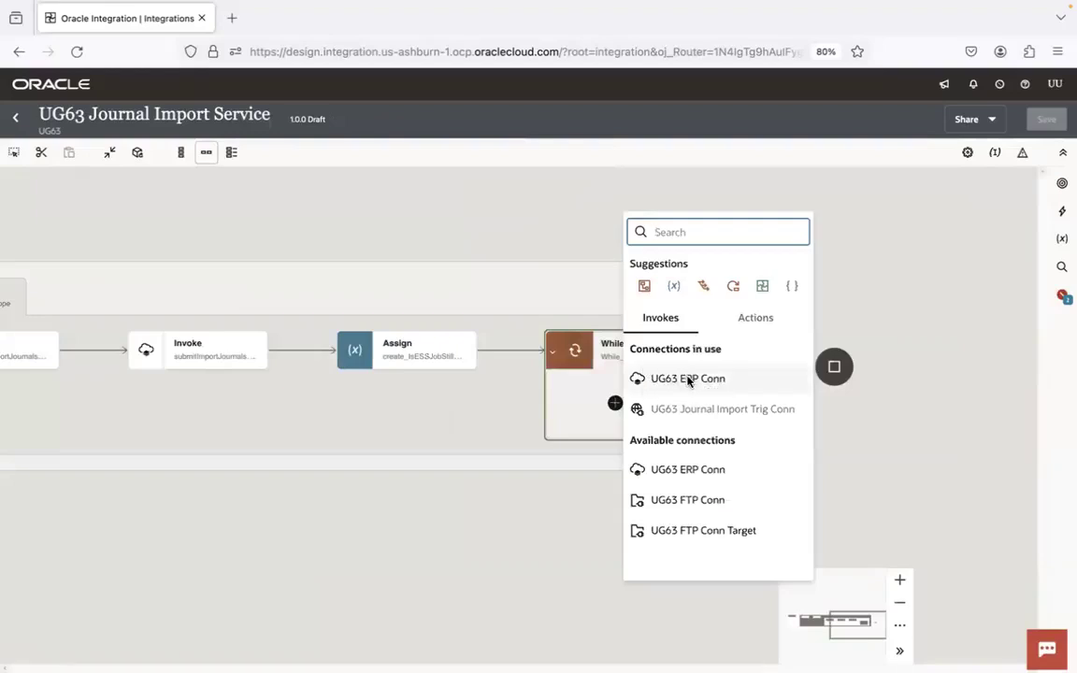
Add a UG63 ERP Conn invoke inside the loop, then cancel and delete it
click(689, 379)
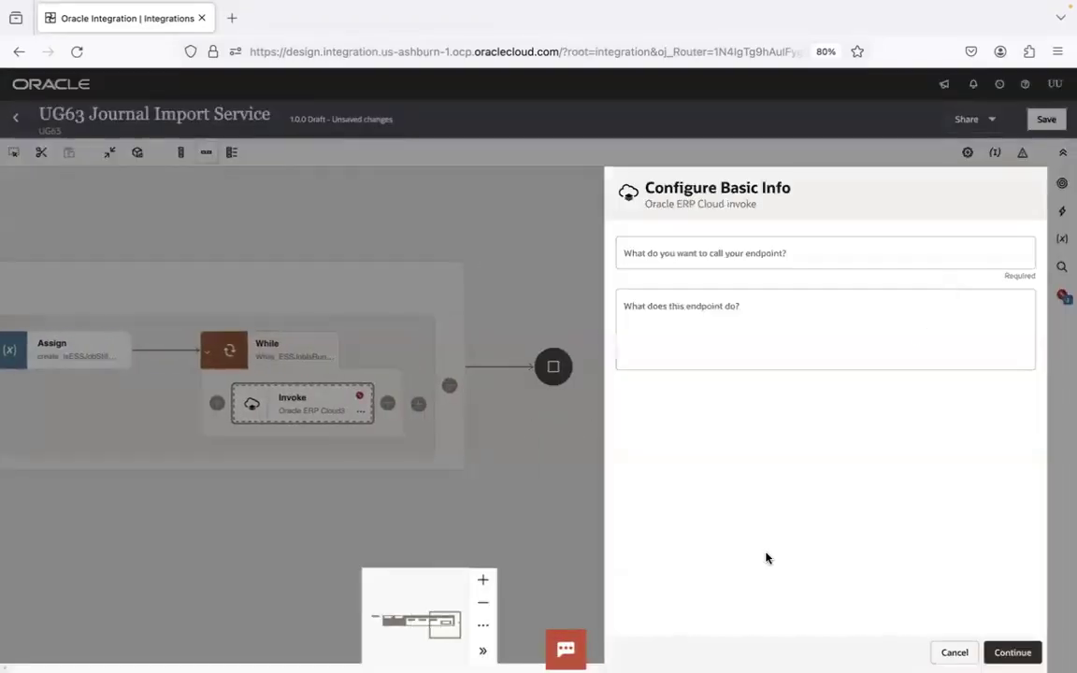
click(956, 654)
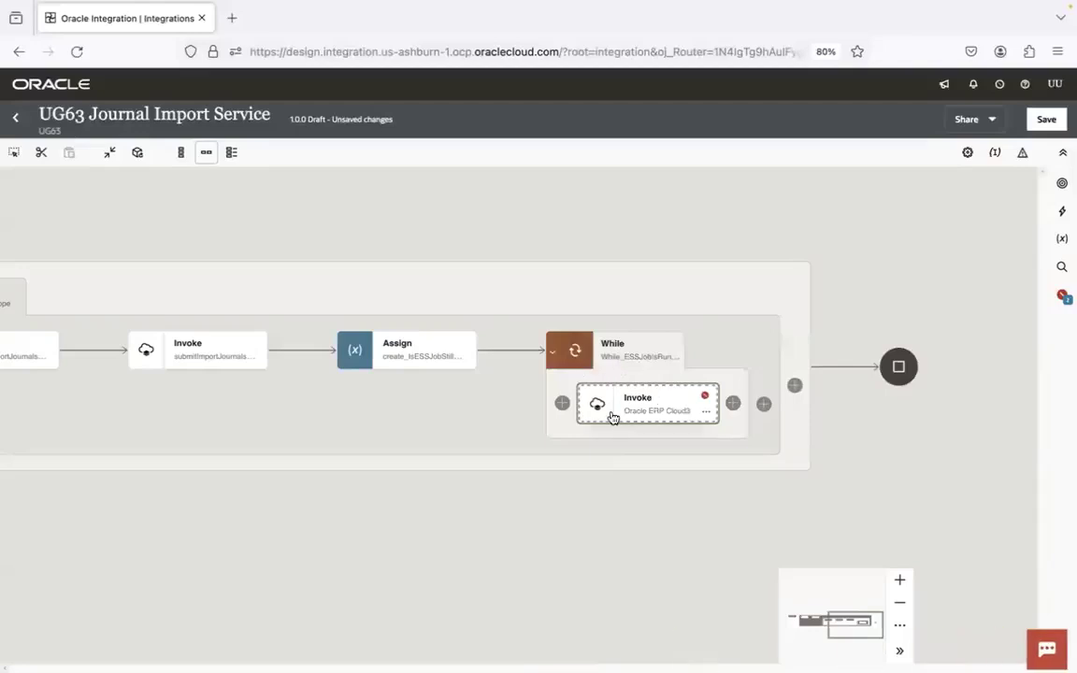
click(711, 416)
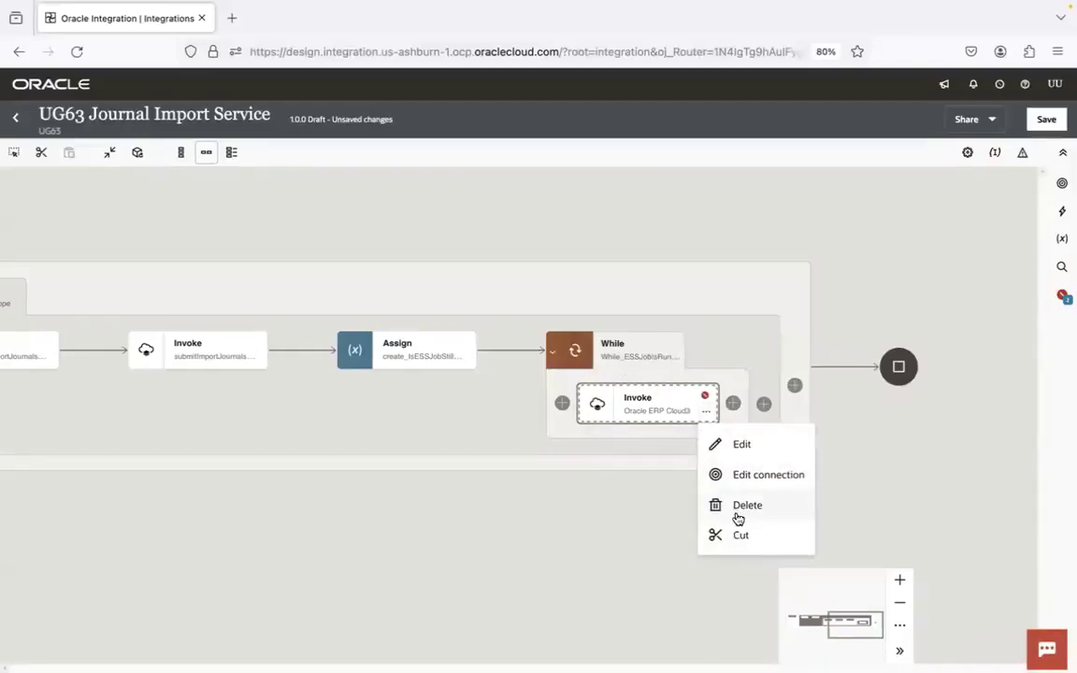
click(739, 506)
click(680, 409)
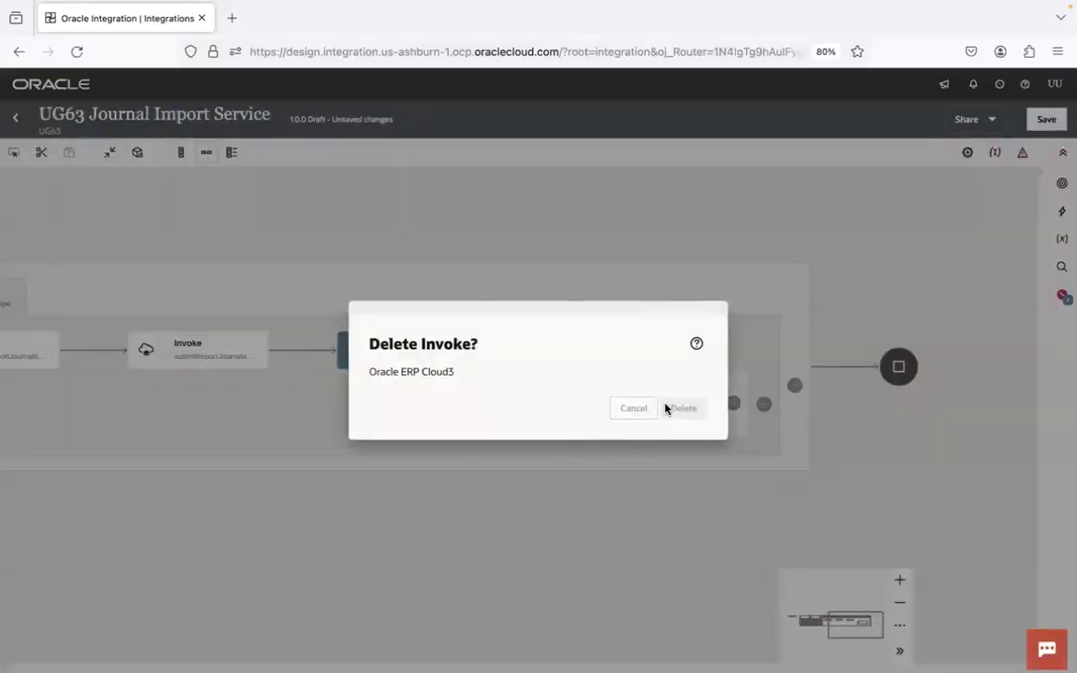
click(615, 408)
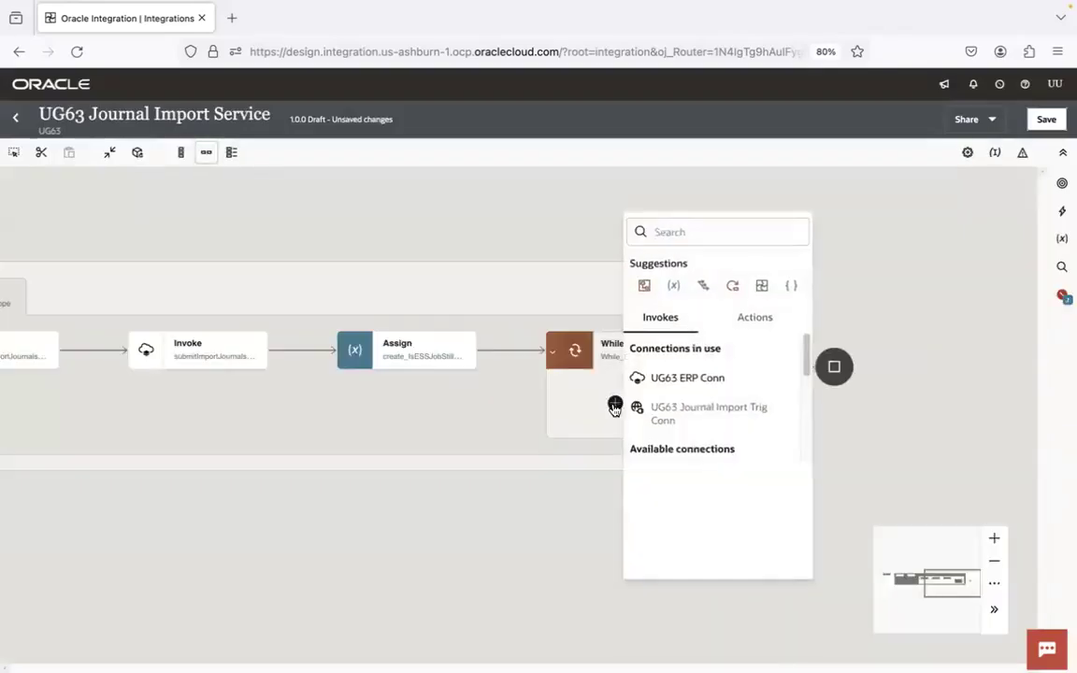
Add a Wait action inside the loop and name it Wait_1_Min
text(wait)
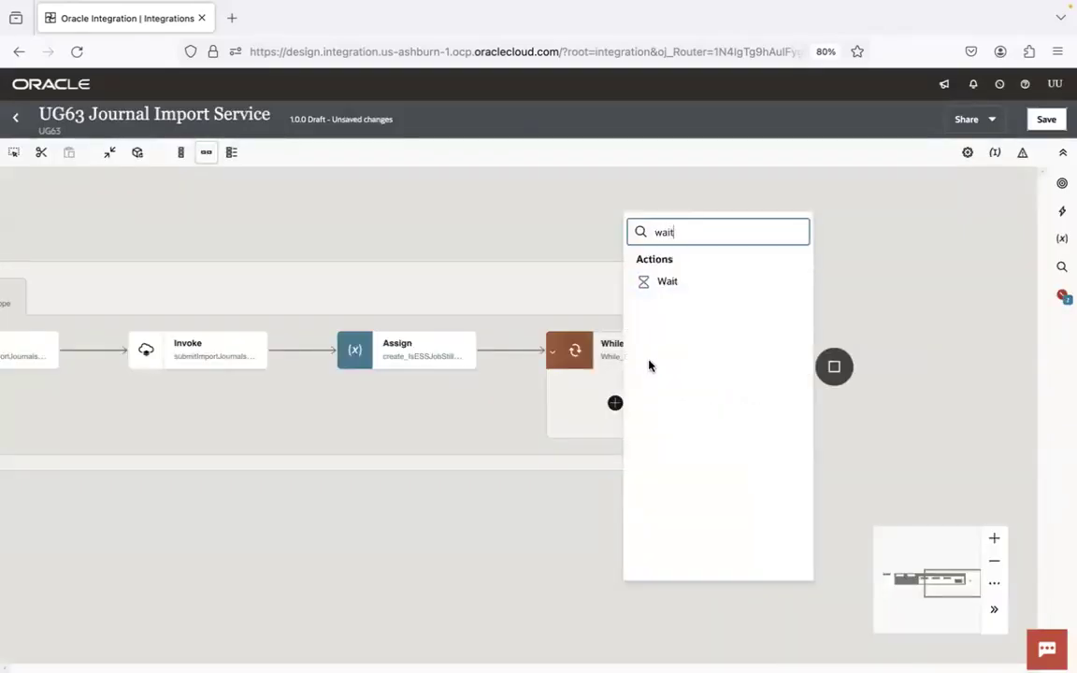
click(665, 282)
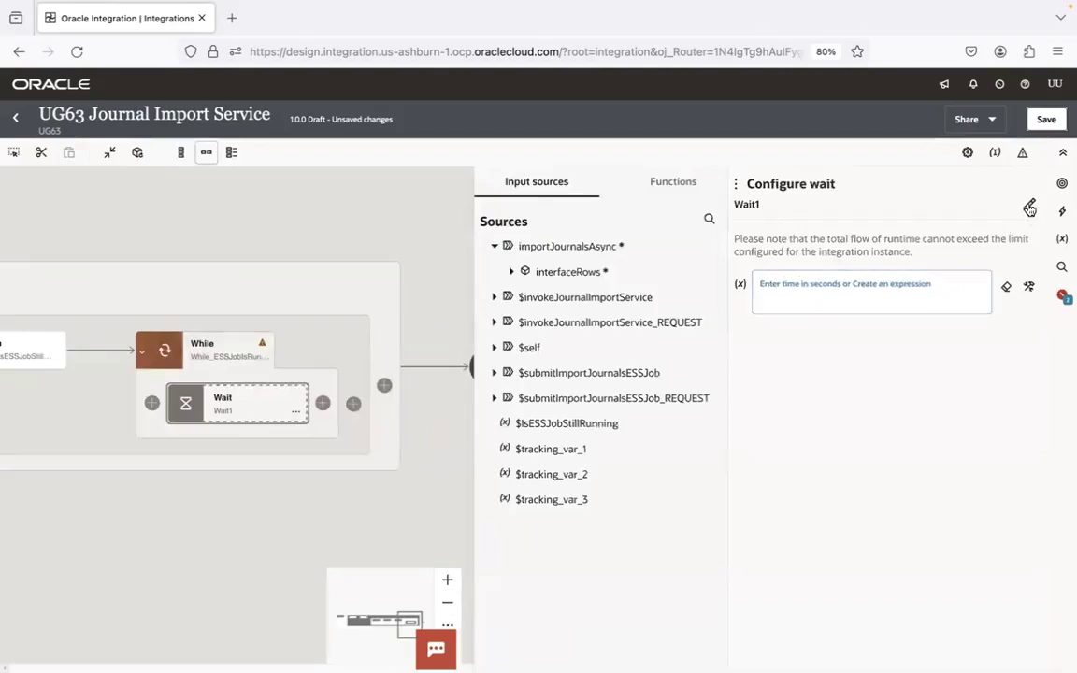
click(1029, 207)
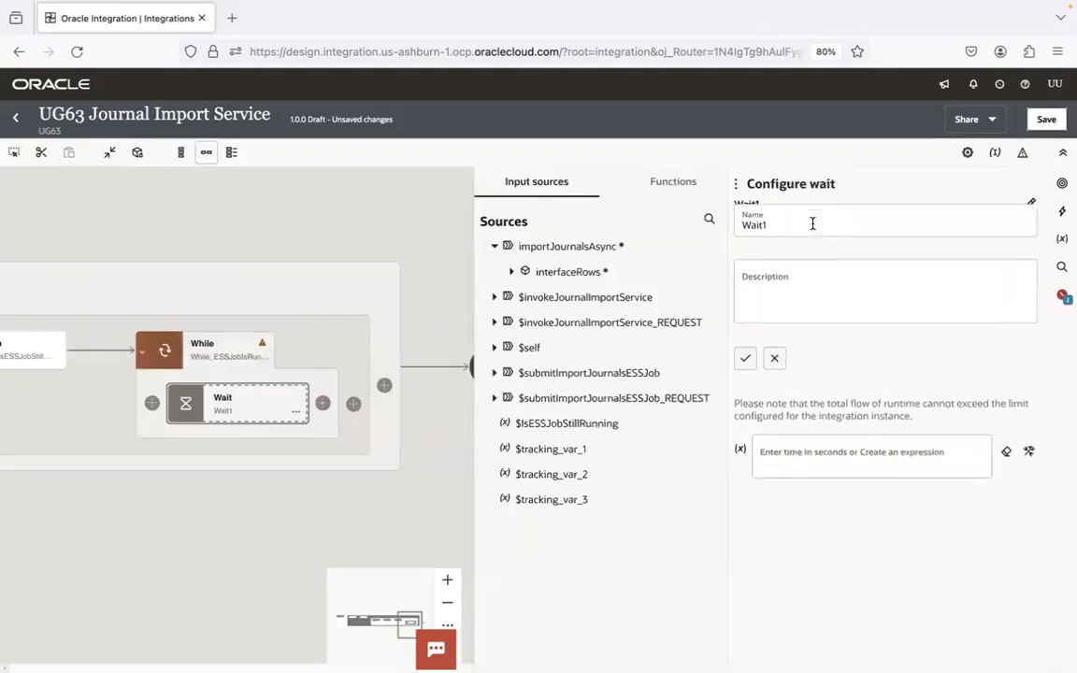
click(763, 215)
text(-)
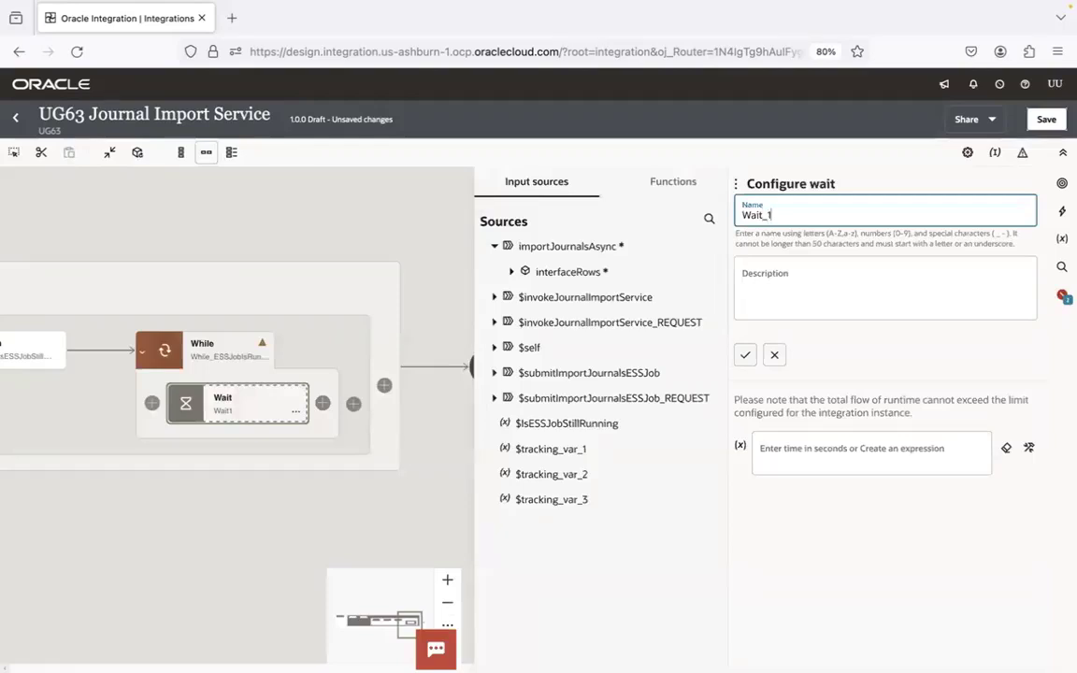
click(746, 356)
Set the wait to 60 seconds and save the integration
click(803, 297)
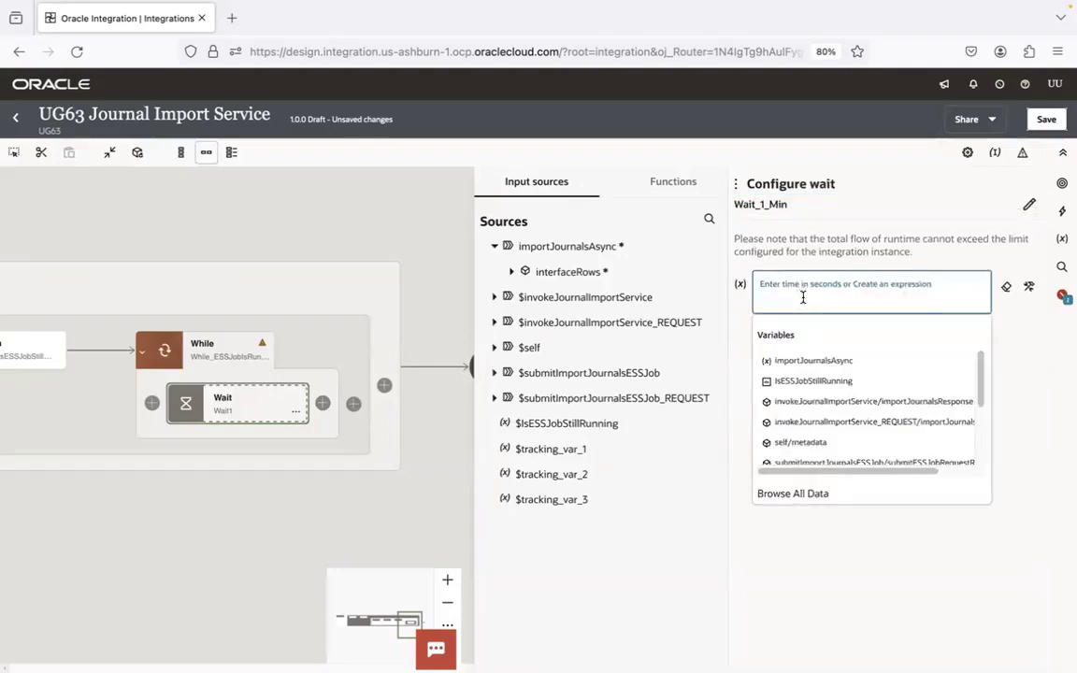
text(60)
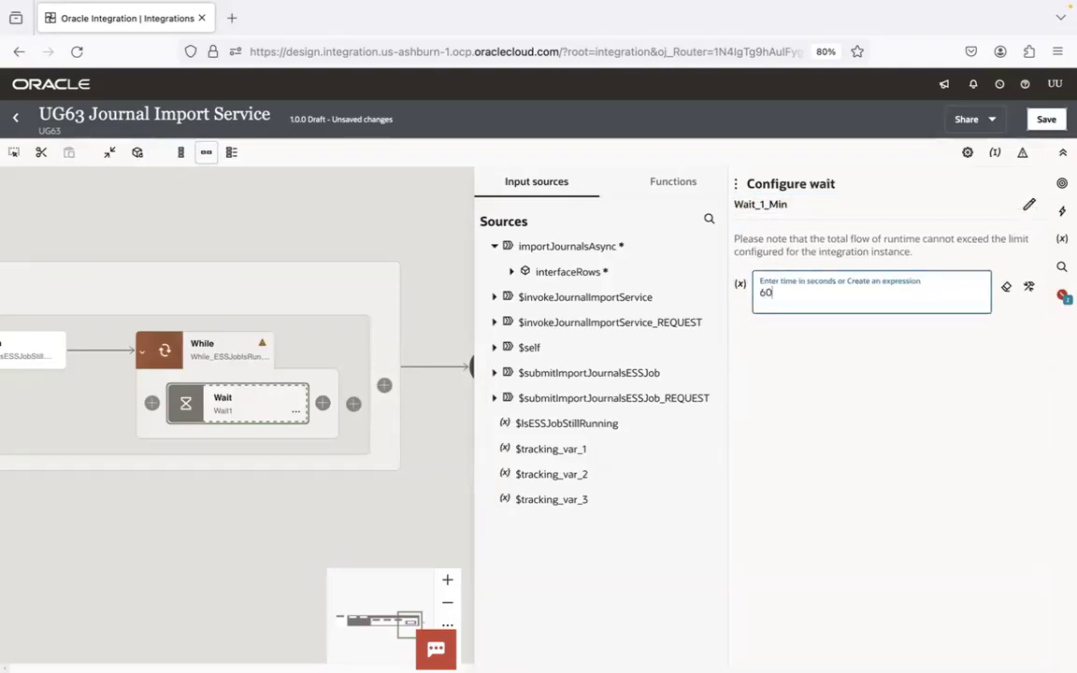
click(1047, 119)
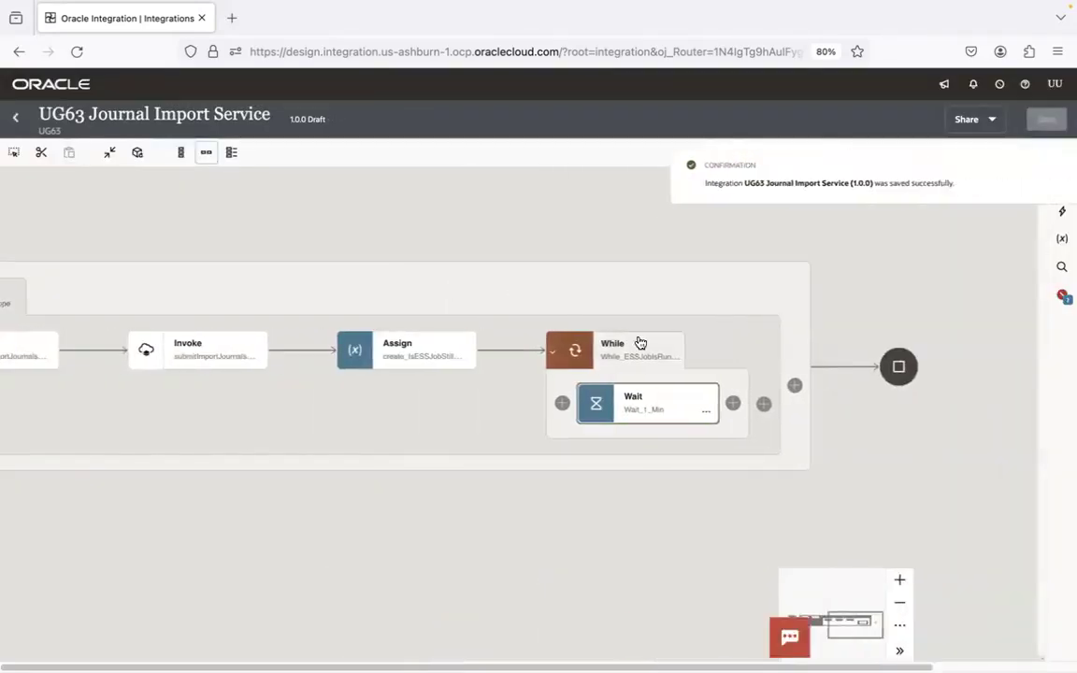
click(733, 404)
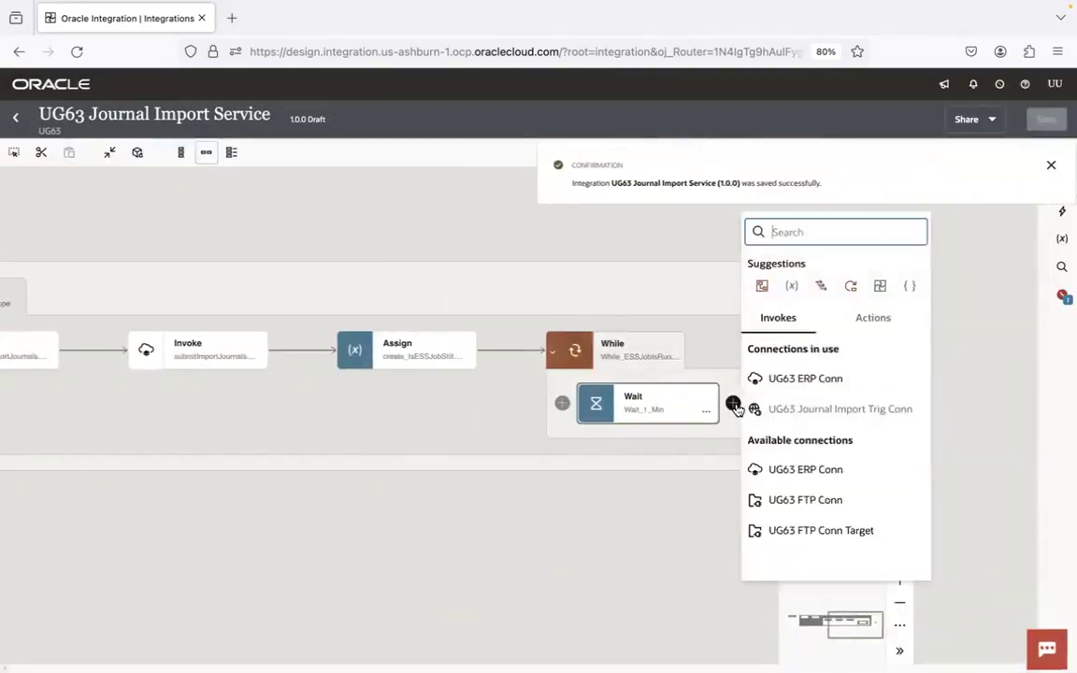
Add a UG63 ERP Conn invoke named getEssJobStatus using the Query/Create action
click(794, 384)
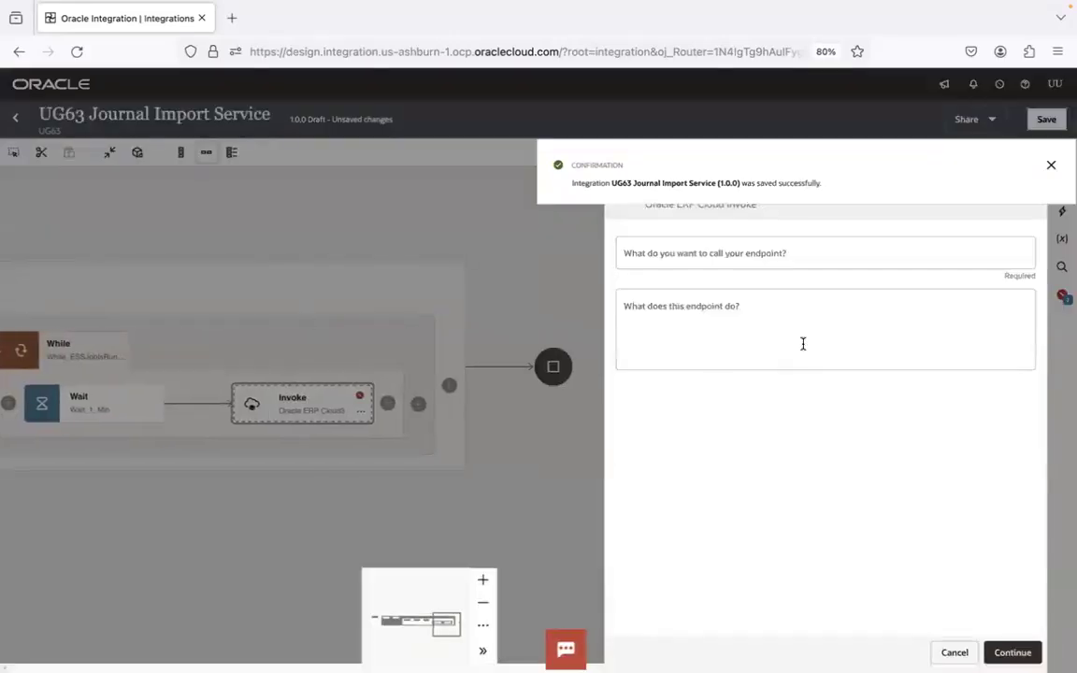
click(745, 256)
text(getEss)
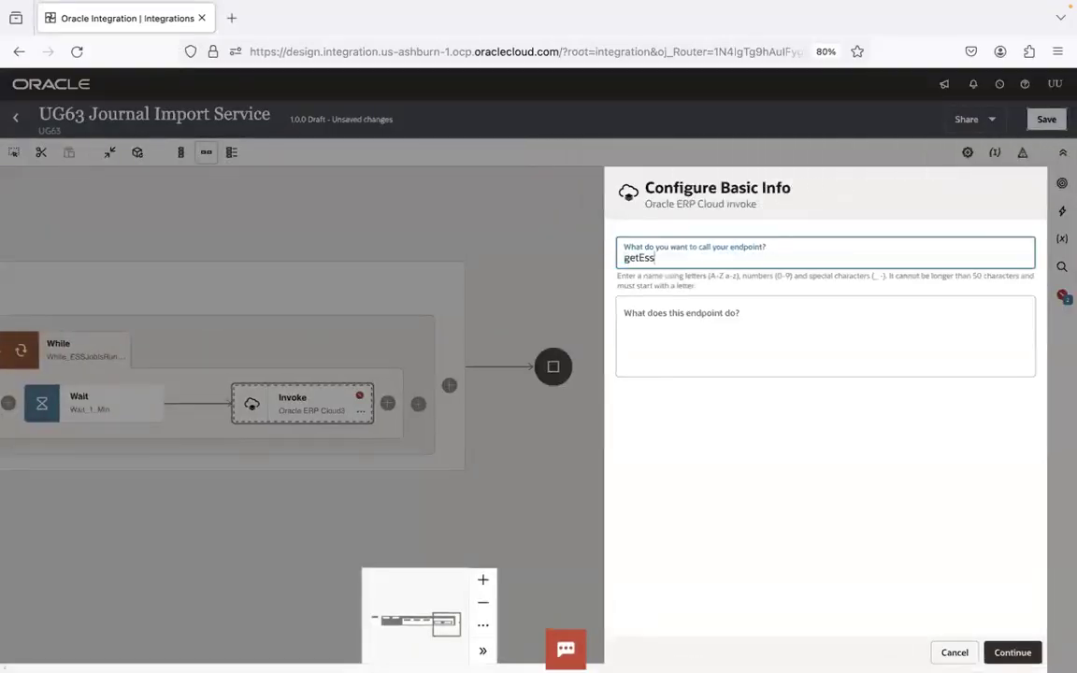
text(JobStatus)
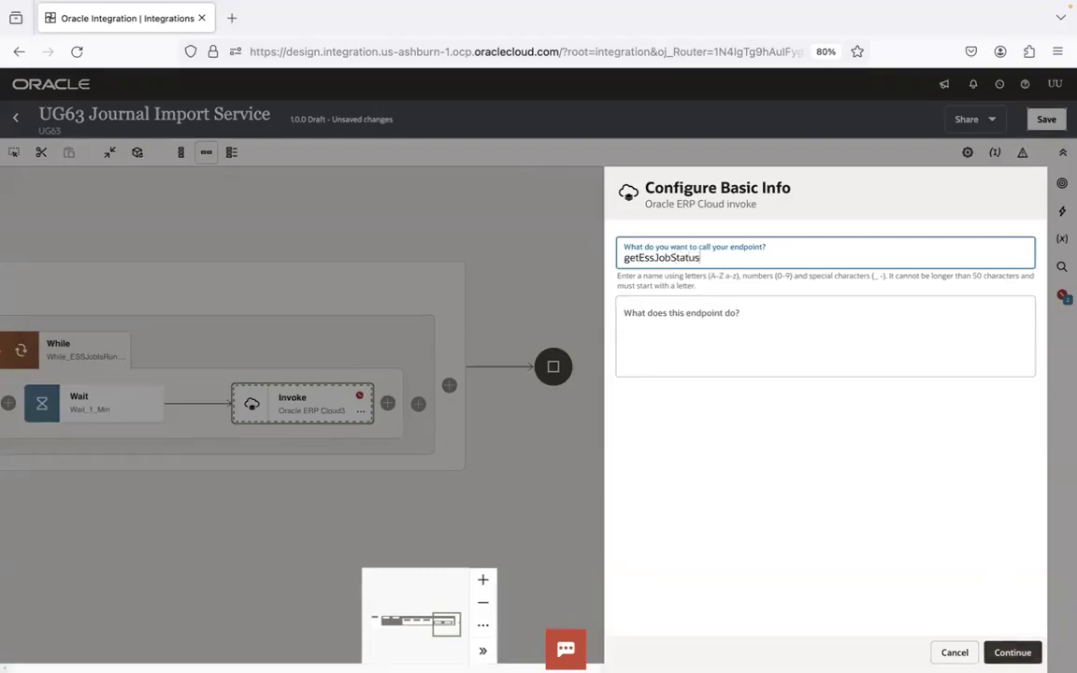
click(1013, 651)
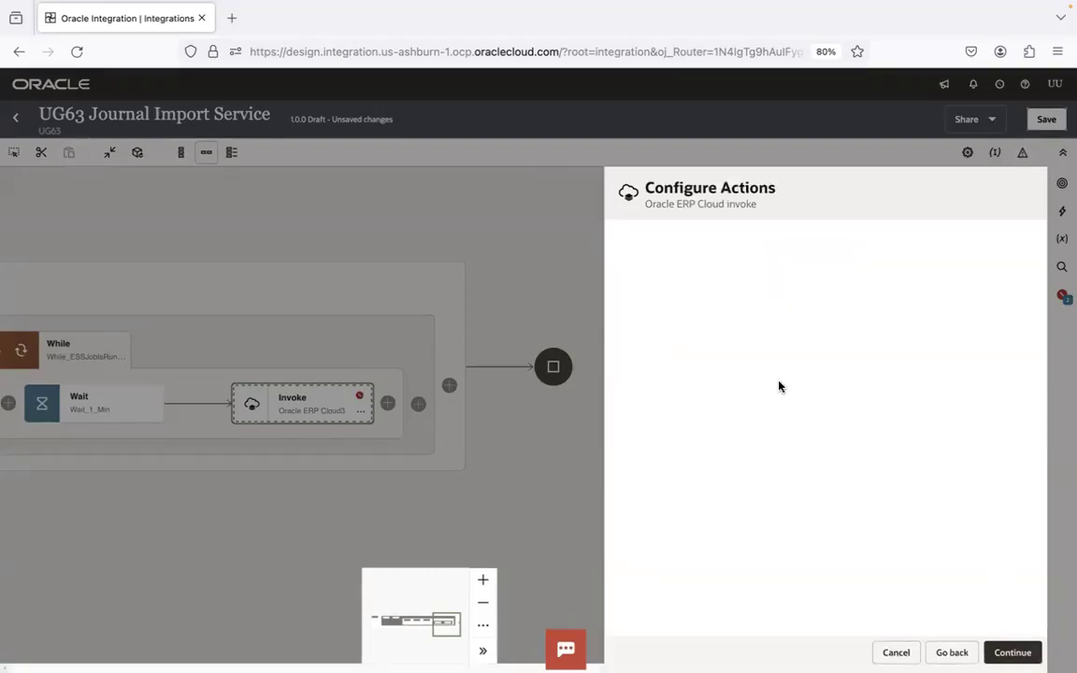
click(726, 265)
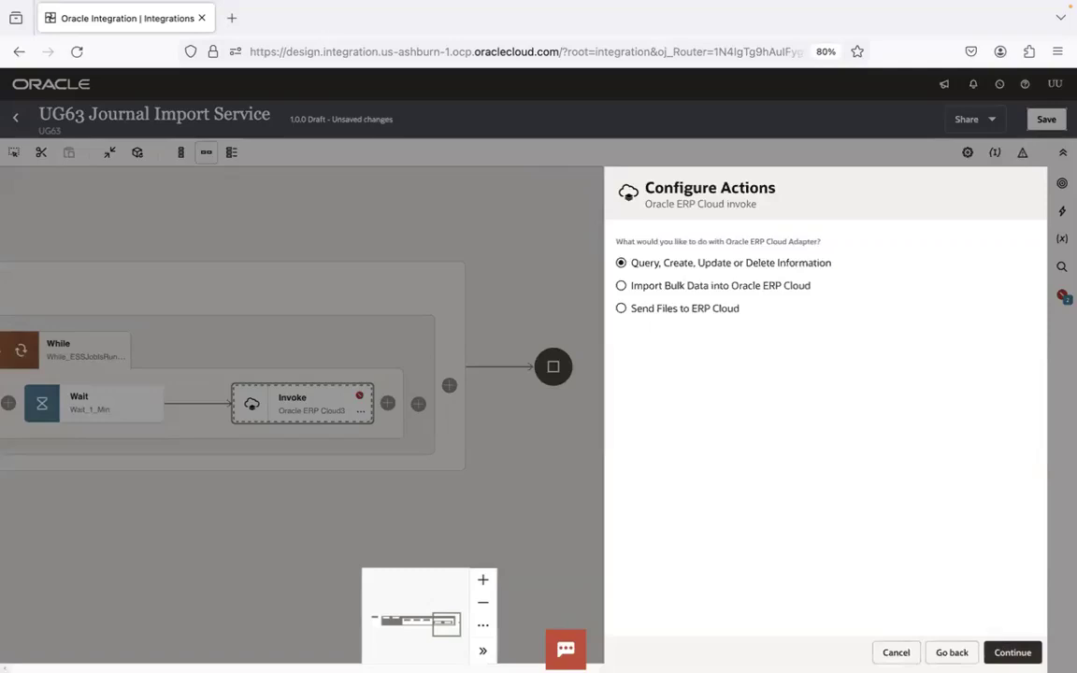
click(1013, 652)
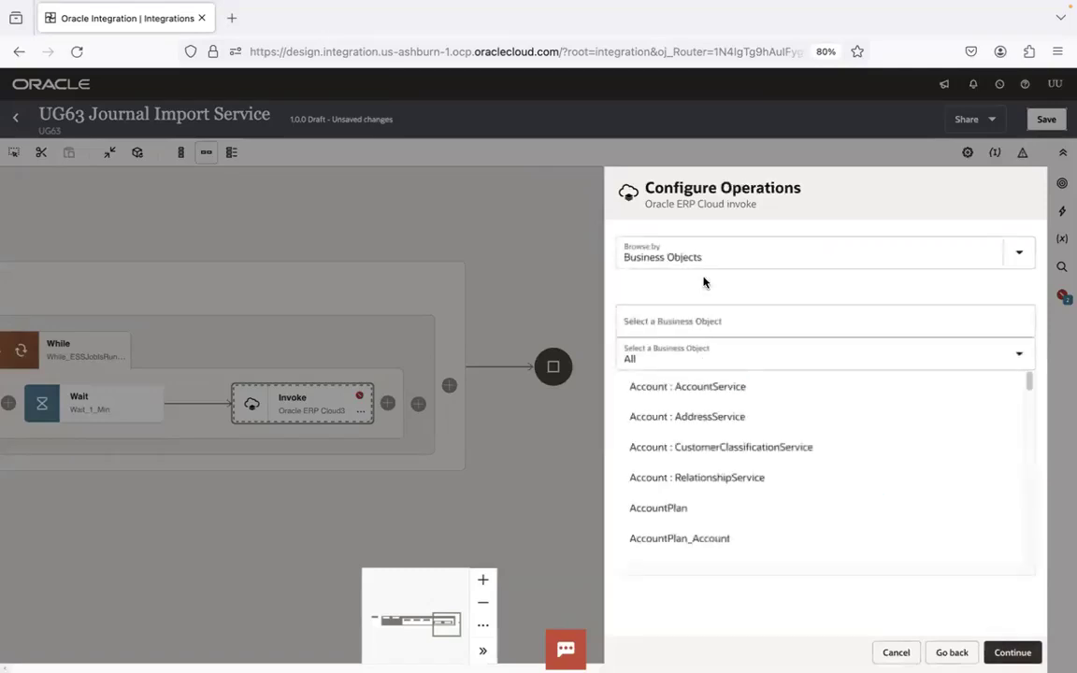
Browse Services to ErpIntegrationService and choose the getESSJobStatus operation
click(705, 250)
click(693, 323)
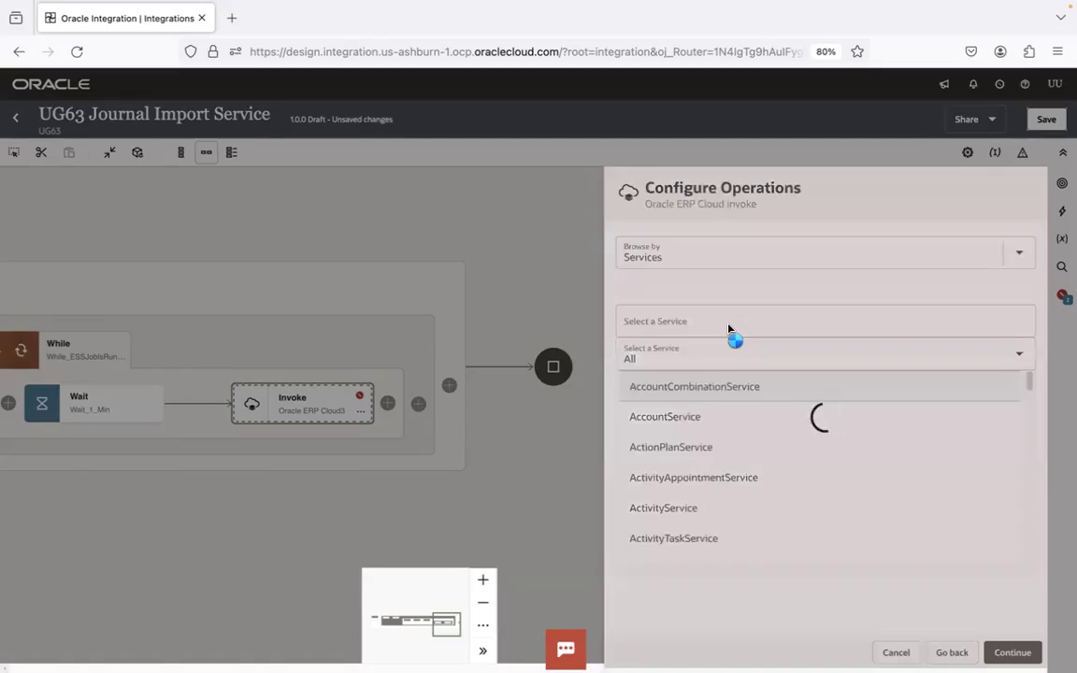
text(erpinte)
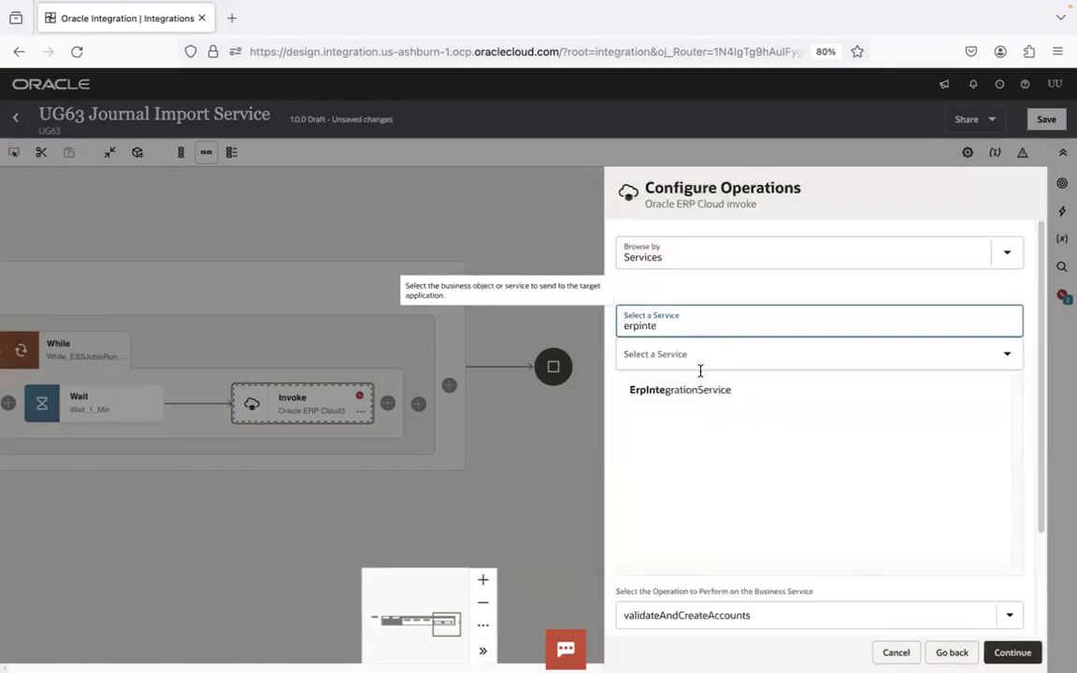
click(698, 388)
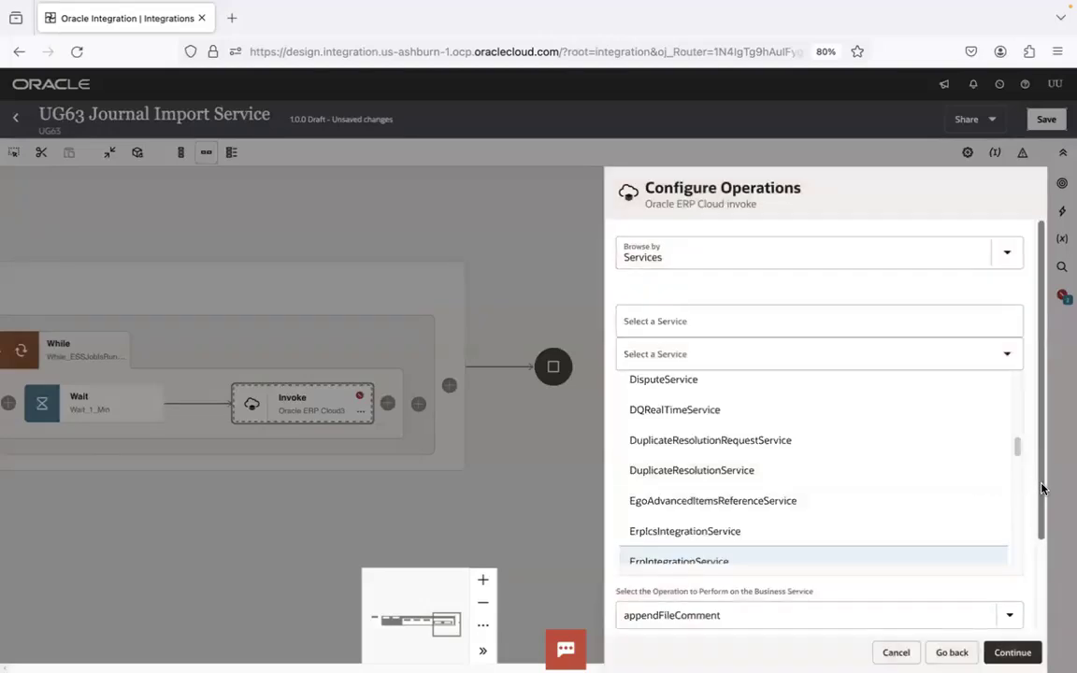
scroll(833, 499, down, 2)
click(828, 504)
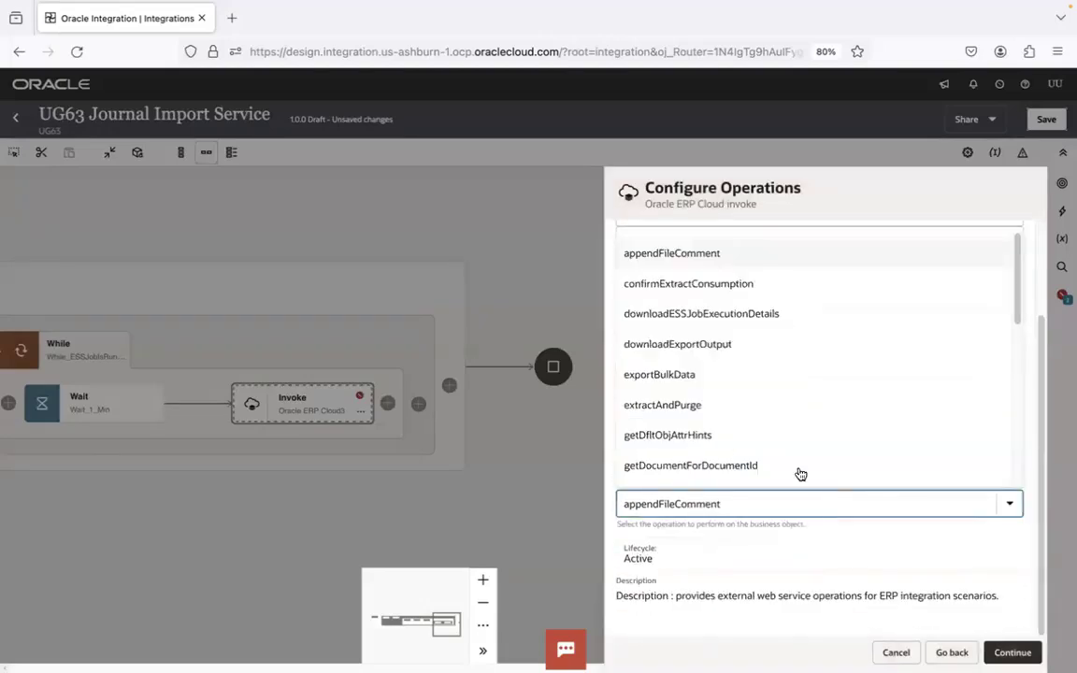
scroll(973, 283, down, 1)
drag(1019, 313, 1013, 424)
click(778, 337)
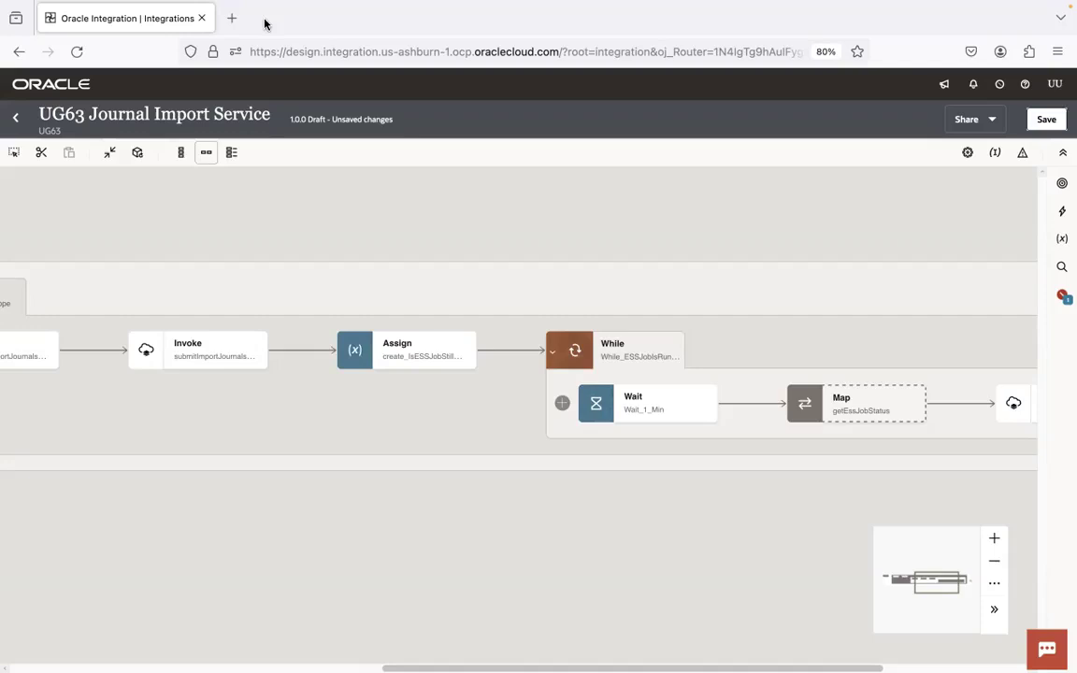
drag(865, 330, 577, 301)
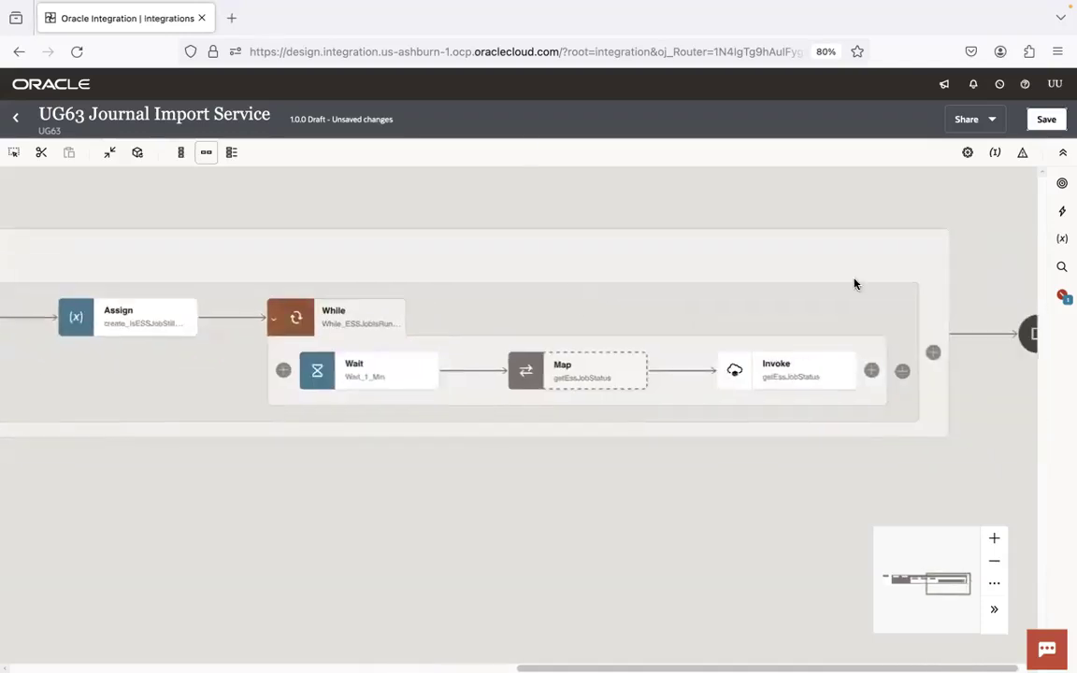
Save the integration and open the getEssJobStatus map
click(1047, 119)
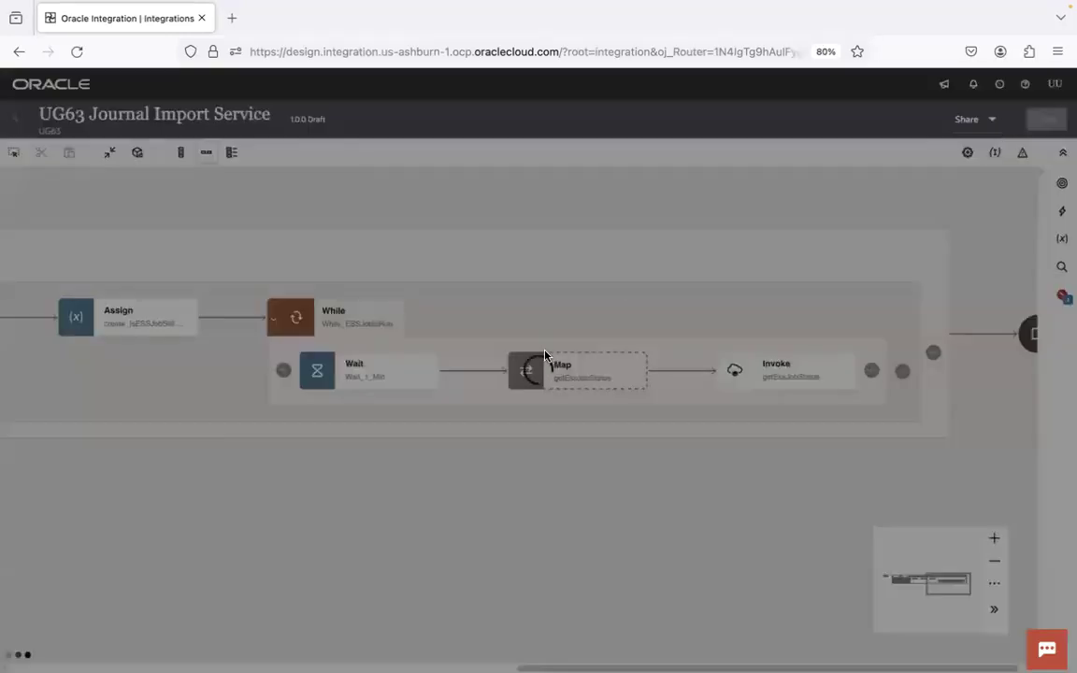
double_click(606, 375)
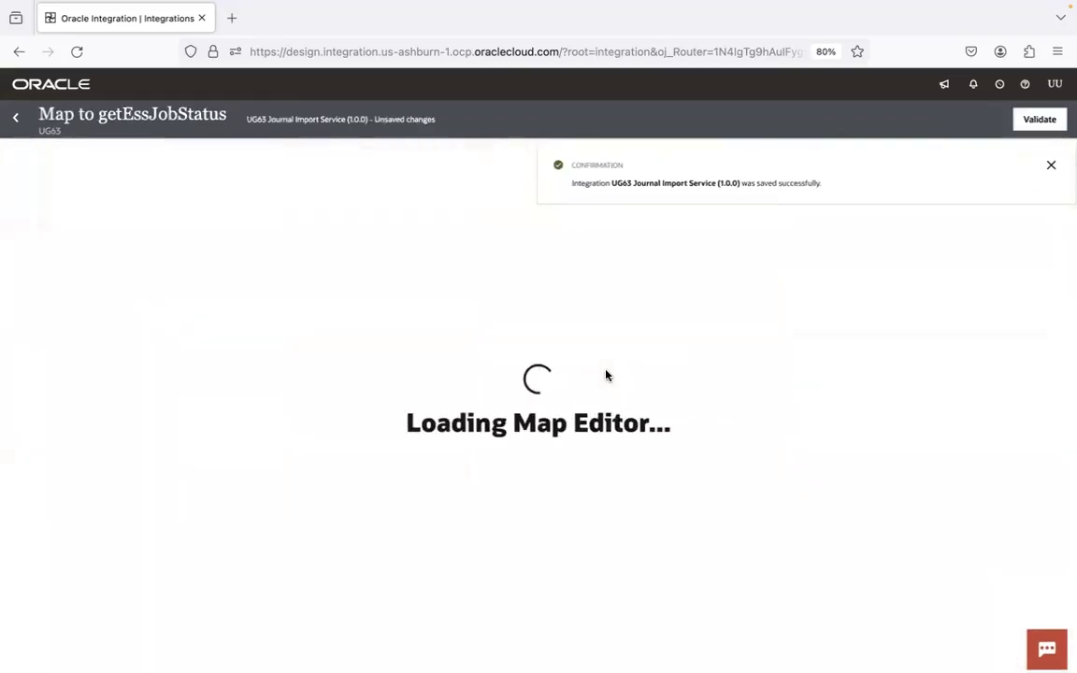
click(1051, 166)
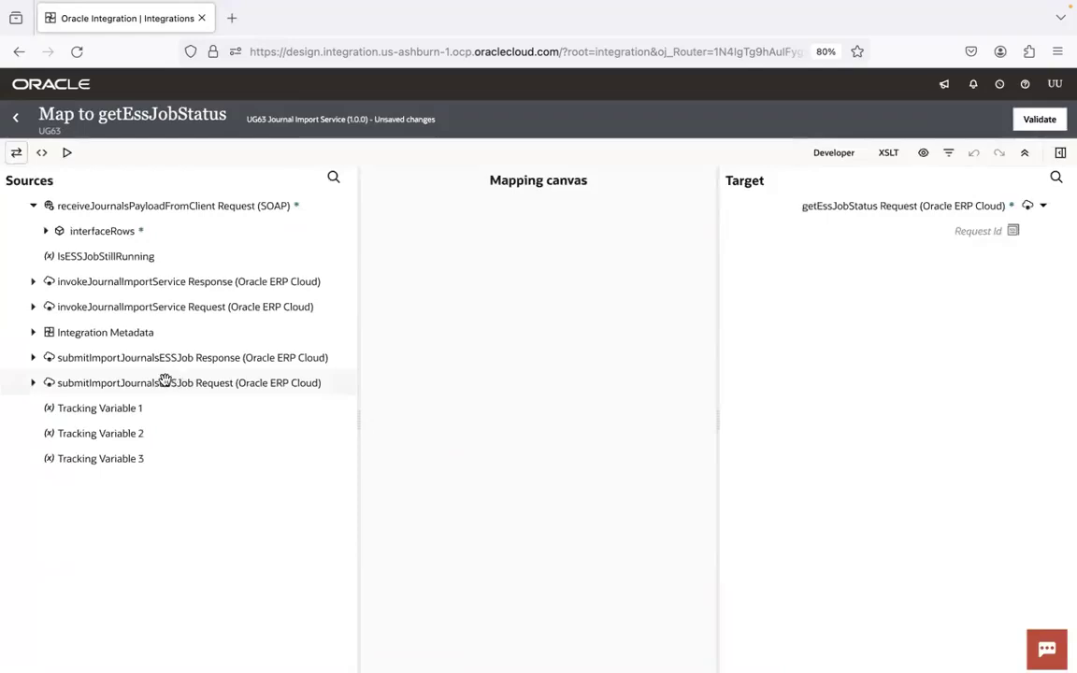
Map the submitted ESS job's Result to Request Id, validate, and save
click(34, 358)
click(44, 383)
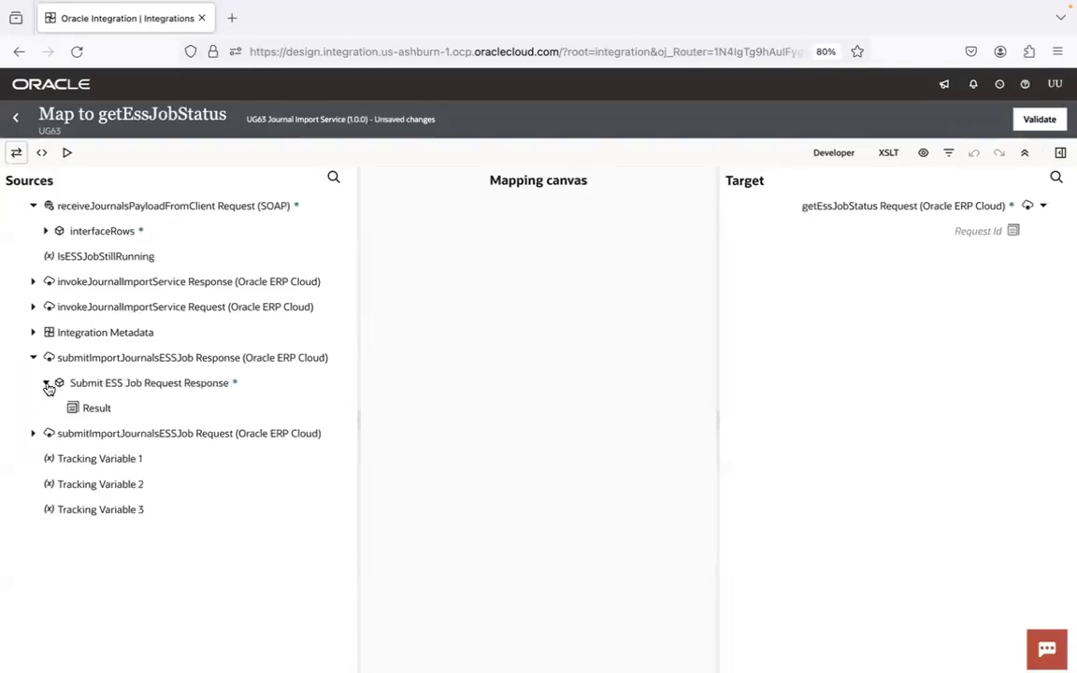
drag(99, 411, 972, 233)
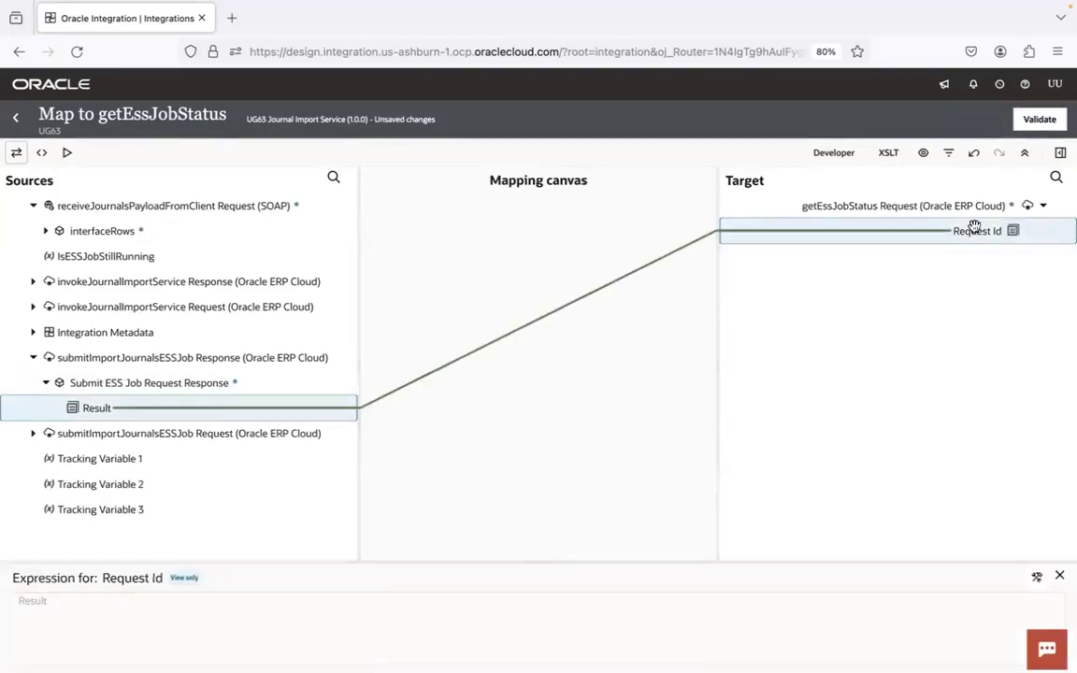
click(1039, 120)
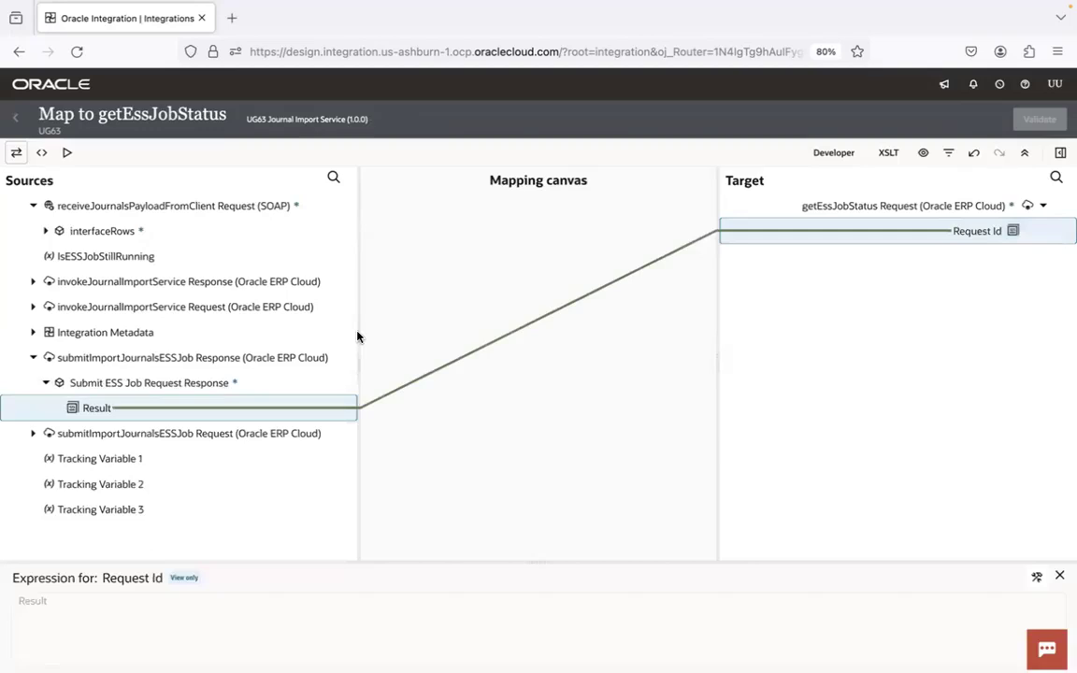
click(12, 119)
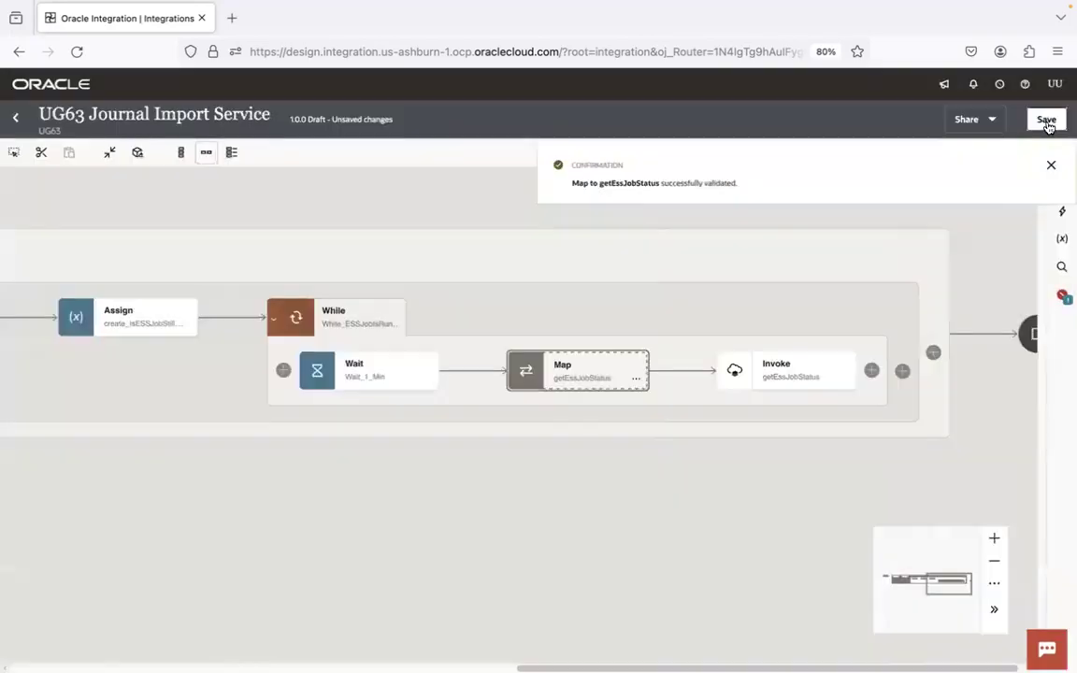
click(1047, 121)
Pan the flow to review the loop's steps through the getEssJobStatus invoke
drag(296, 472, 511, 478)
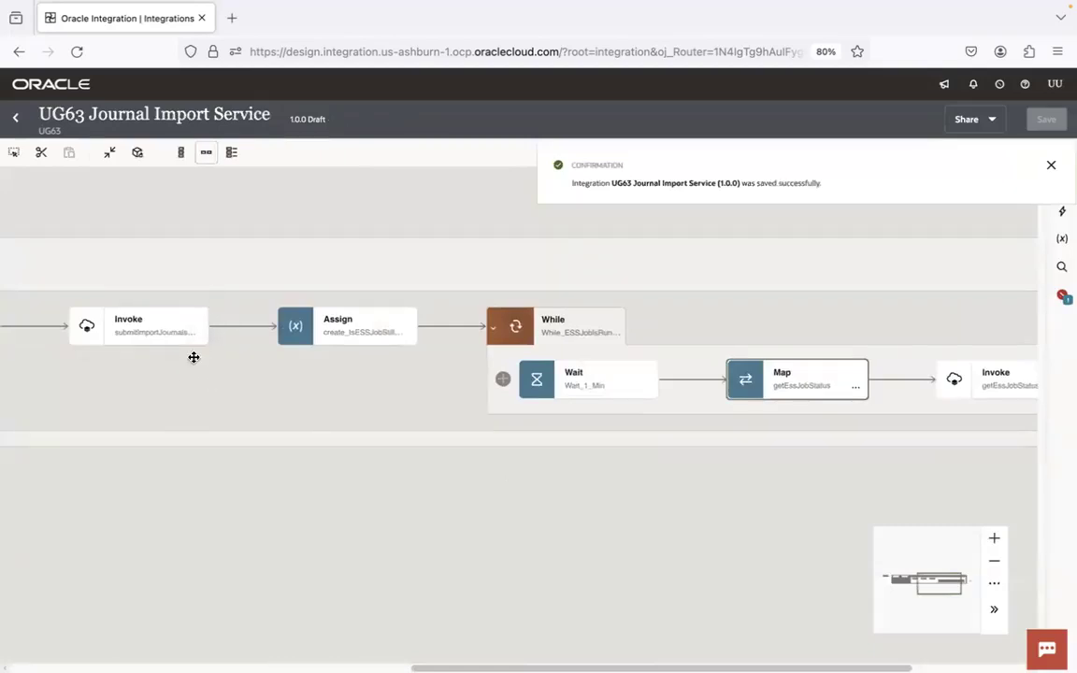
drag(564, 507, 144, 454)
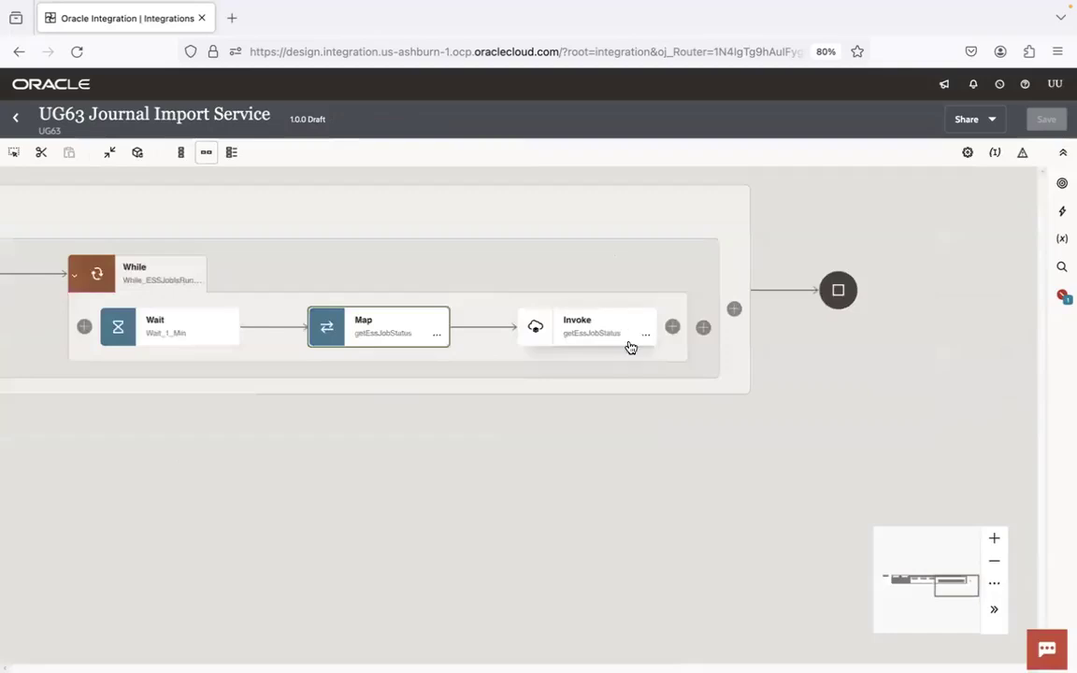
drag(654, 429, 417, 409)
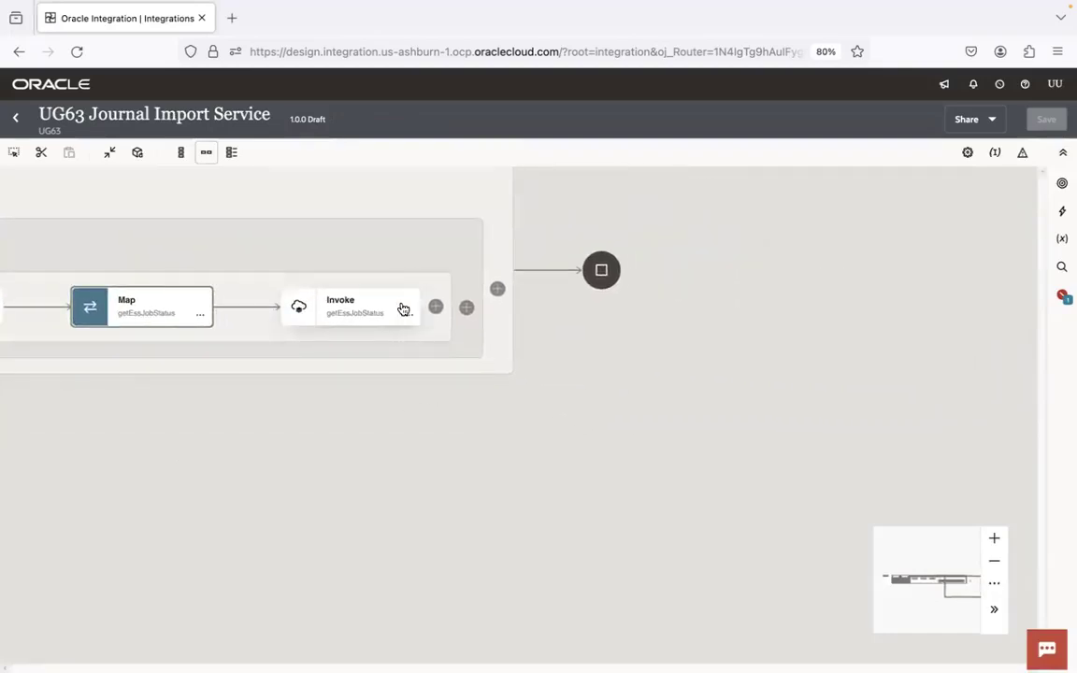
mouse_move(403, 310)
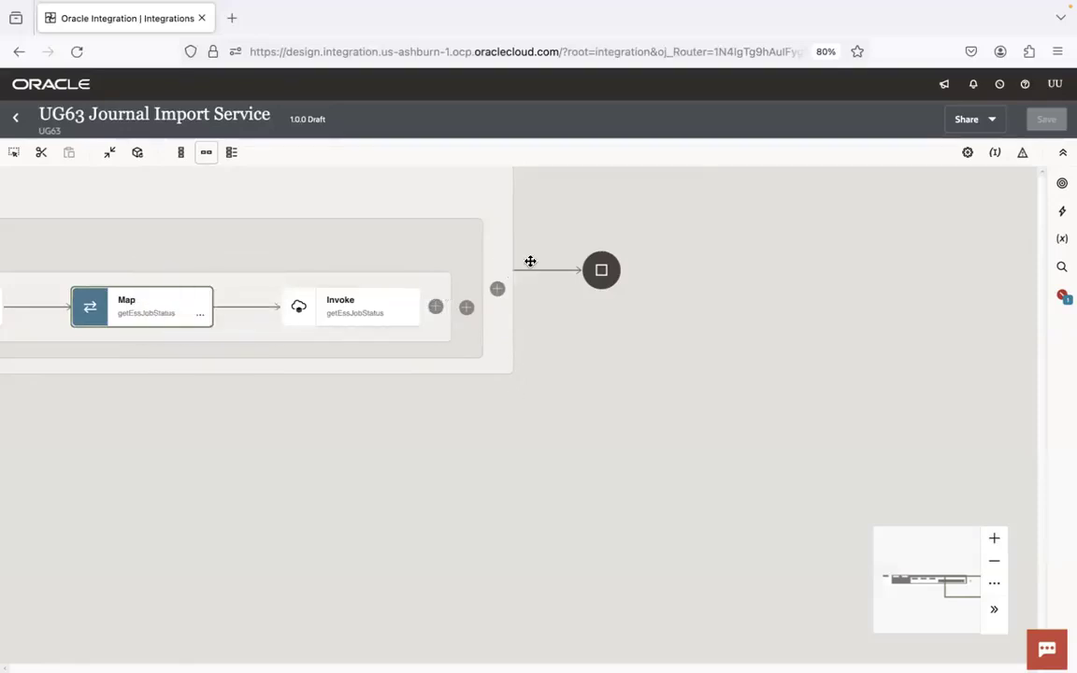
Add a Switch after the getEssJobStatus invoke and open Route 1
click(434, 308)
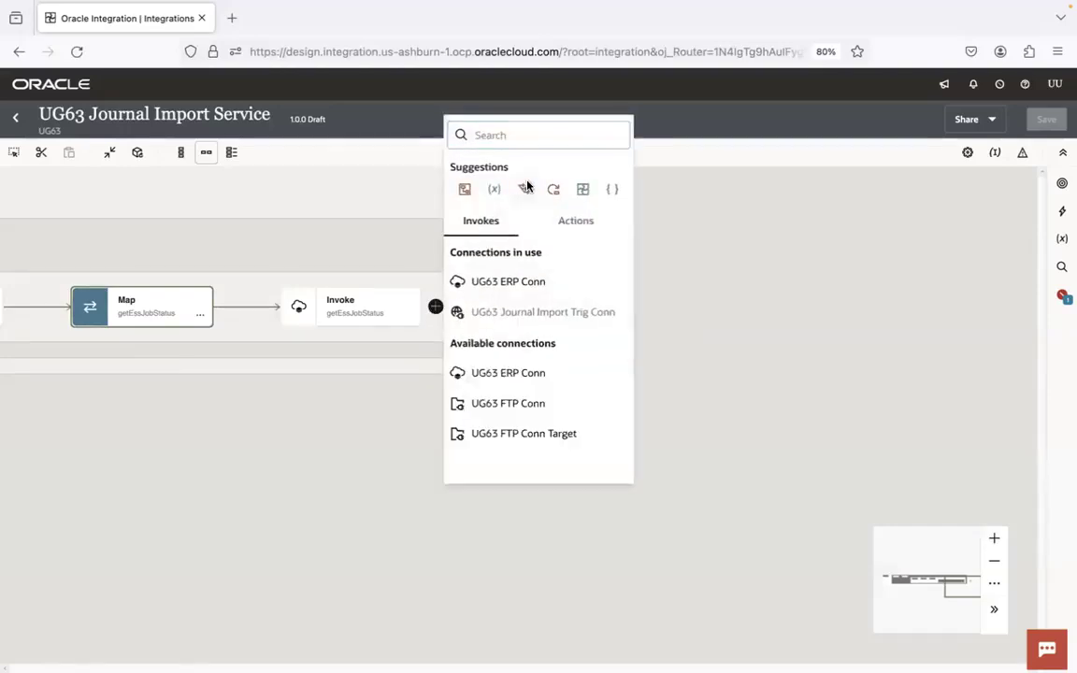
click(527, 188)
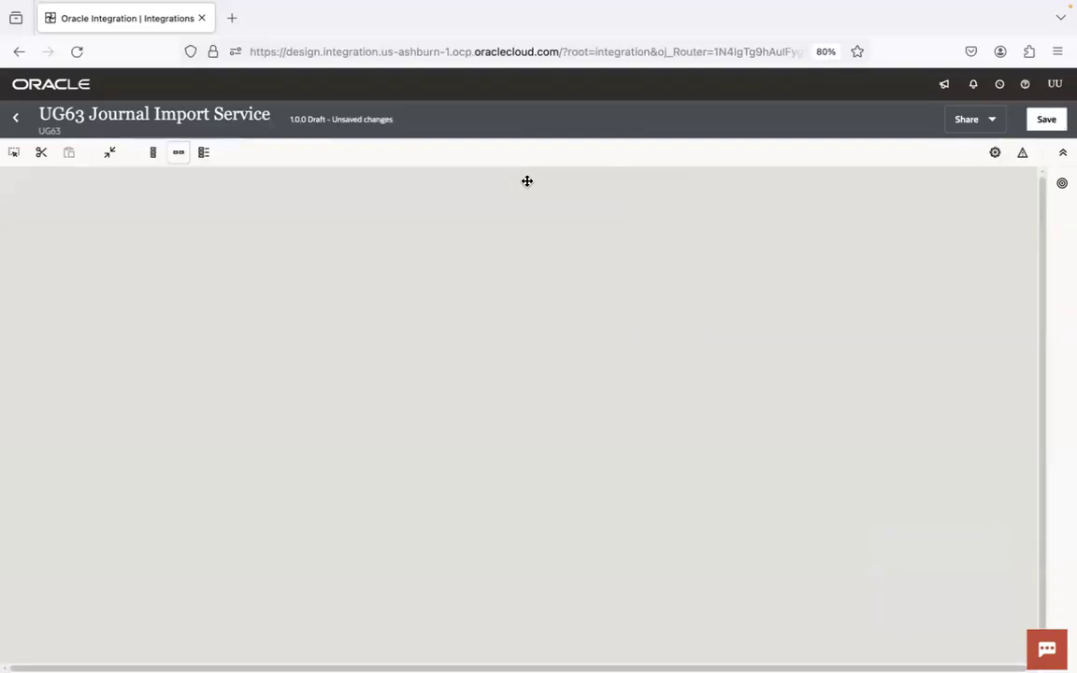
click(595, 365)
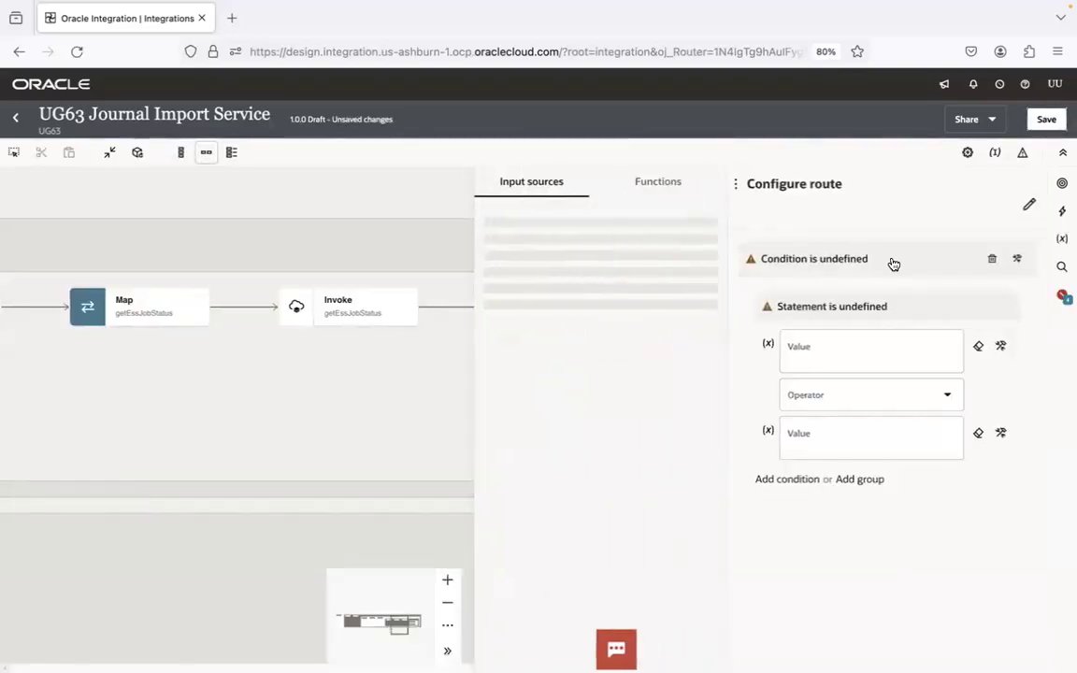
Name Route 1 SUCCEEDED, copying the word from the Steps slide
click(1027, 204)
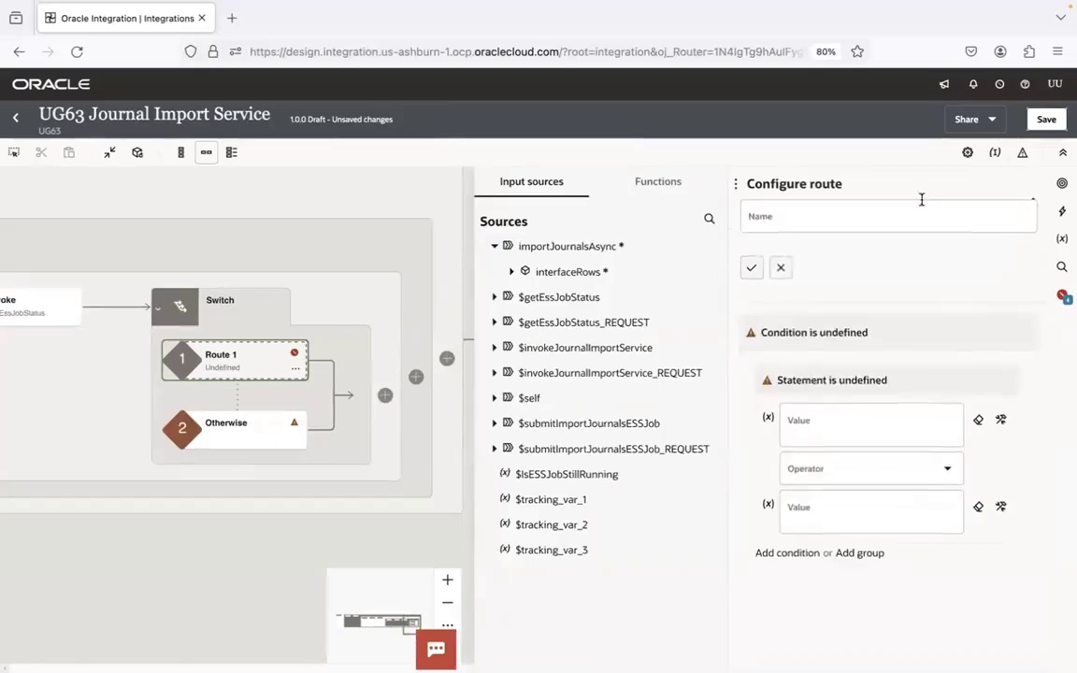
click(800, 220)
key(super+Tab)
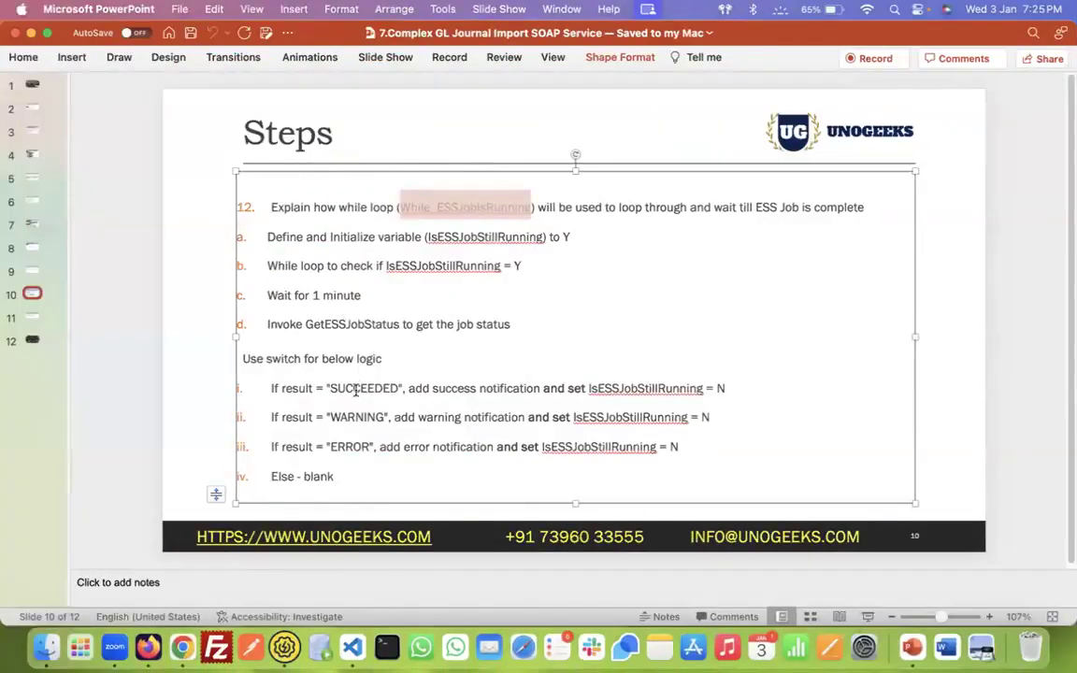
double_click(356, 391)
key(super+c)
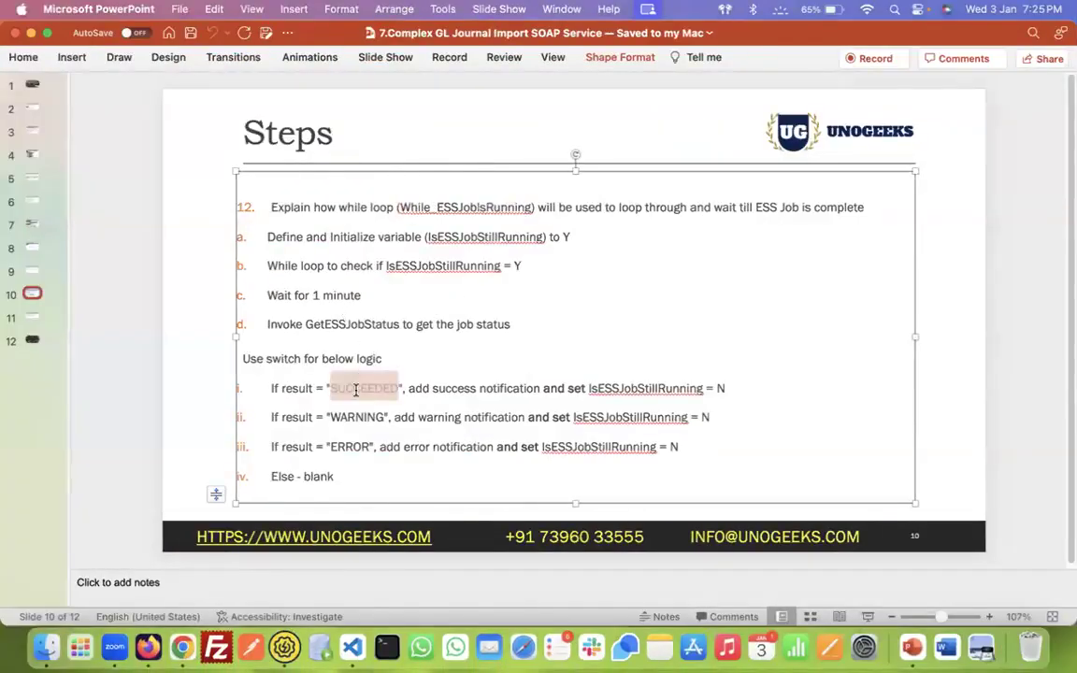
key(super+Tab)
key(super+v)
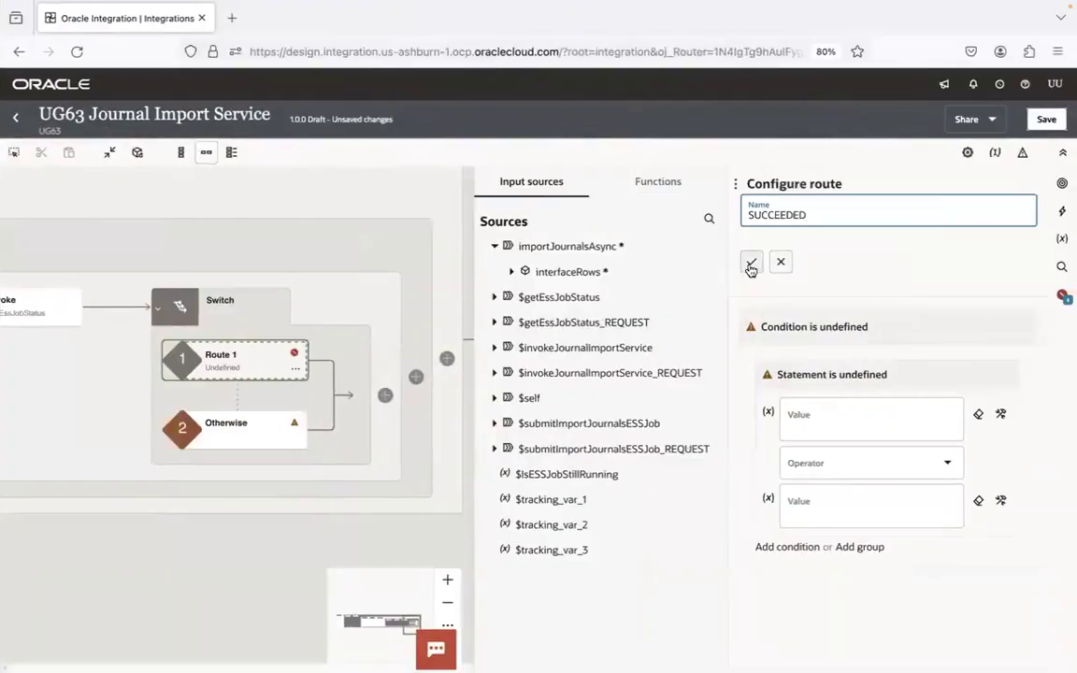
click(751, 262)
Set the route condition to result = 'SUCCEEDED' and save the integration
click(819, 352)
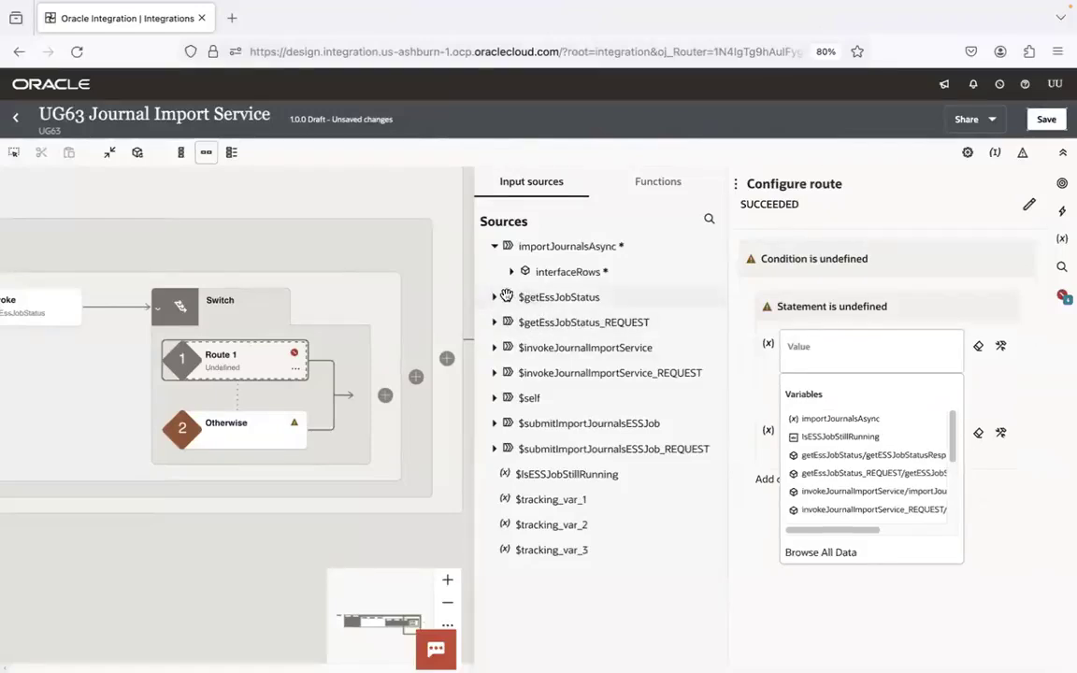
click(495, 297)
click(511, 323)
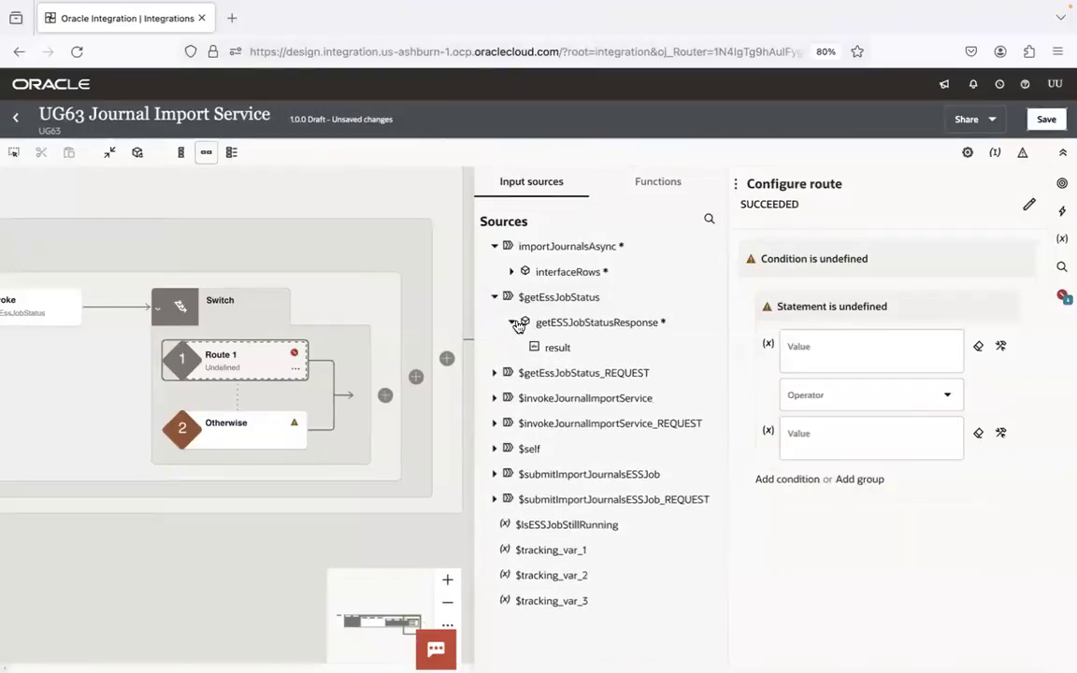
drag(555, 347, 800, 350)
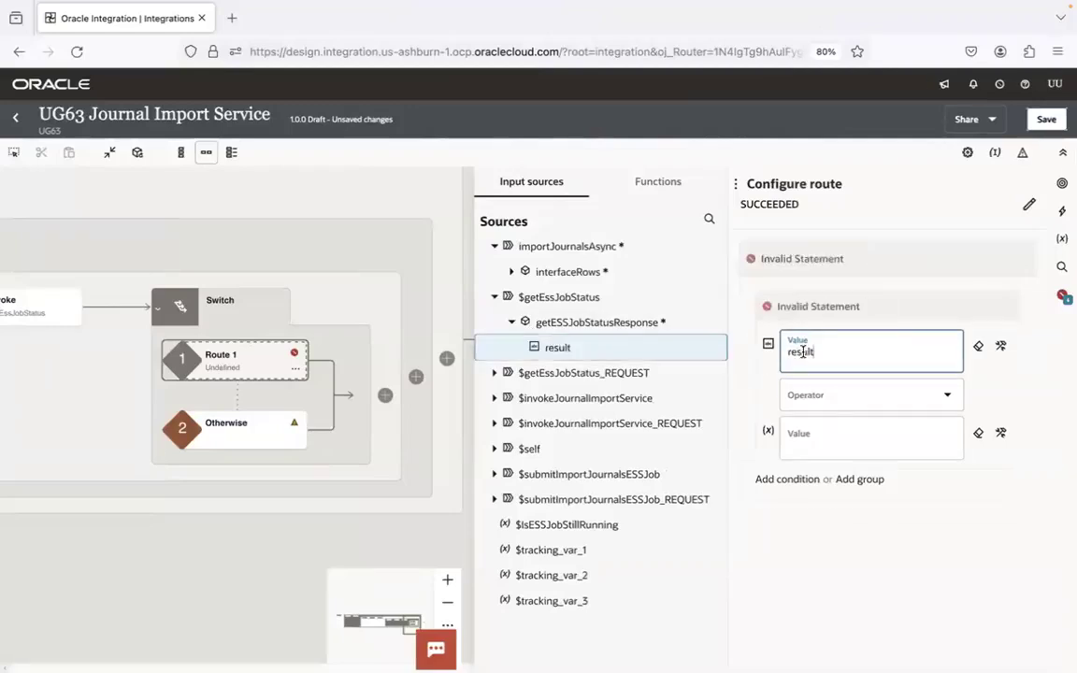
click(906, 402)
click(848, 433)
click(849, 432)
text('SUCCEEDED')
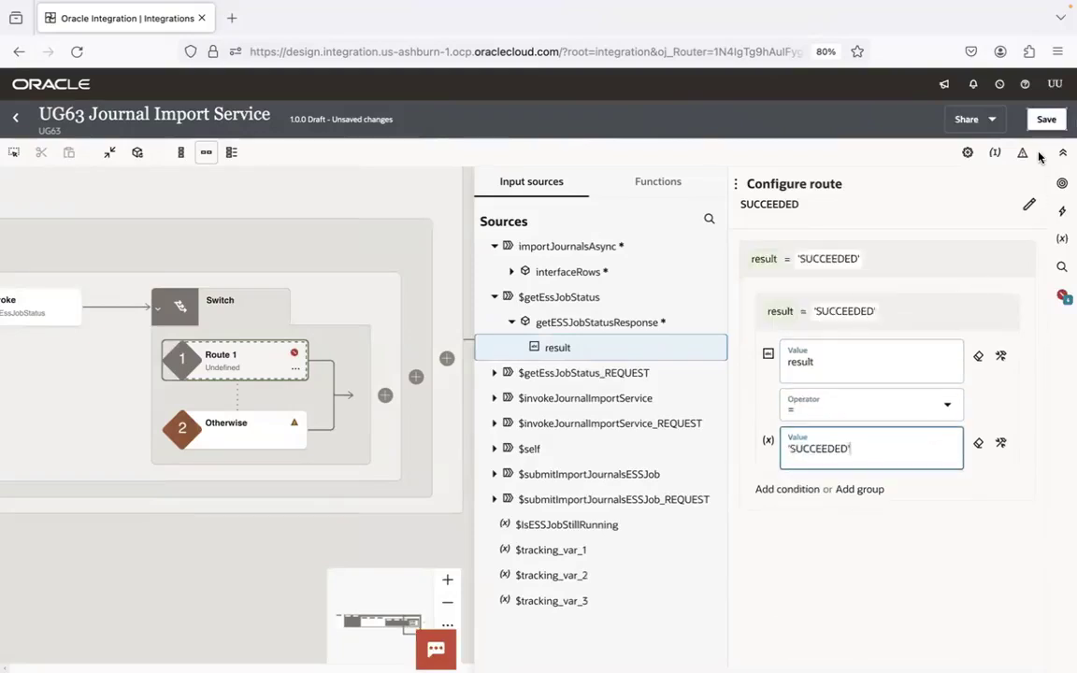
click(929, 310)
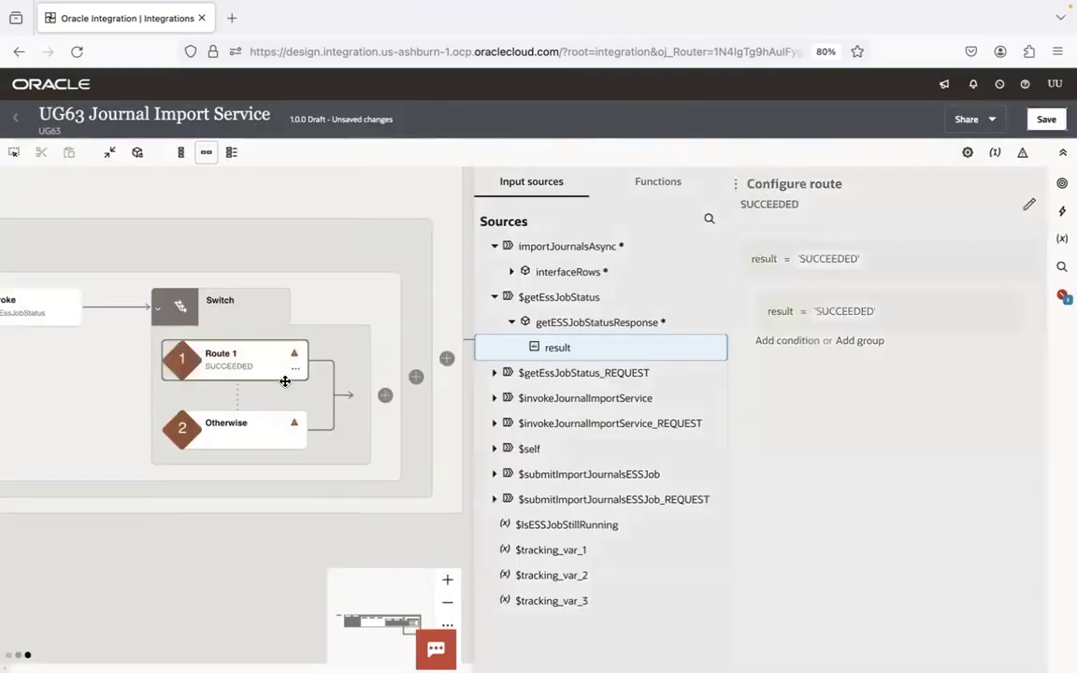
key(ctrl+s)
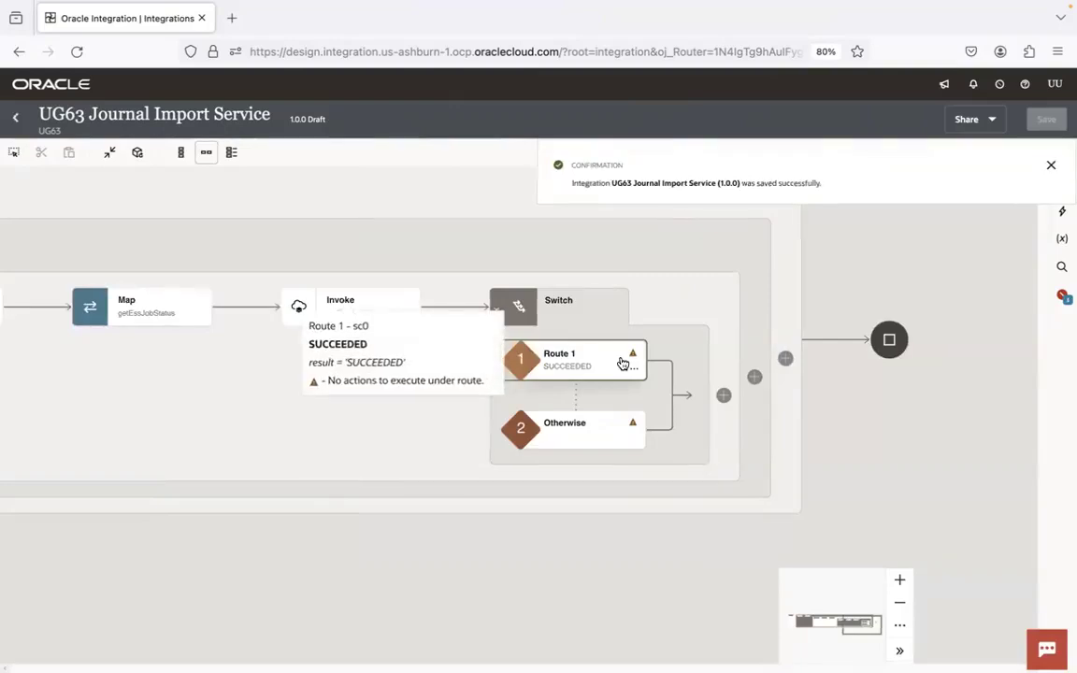
key(super+Tab)
key(super+Tab)
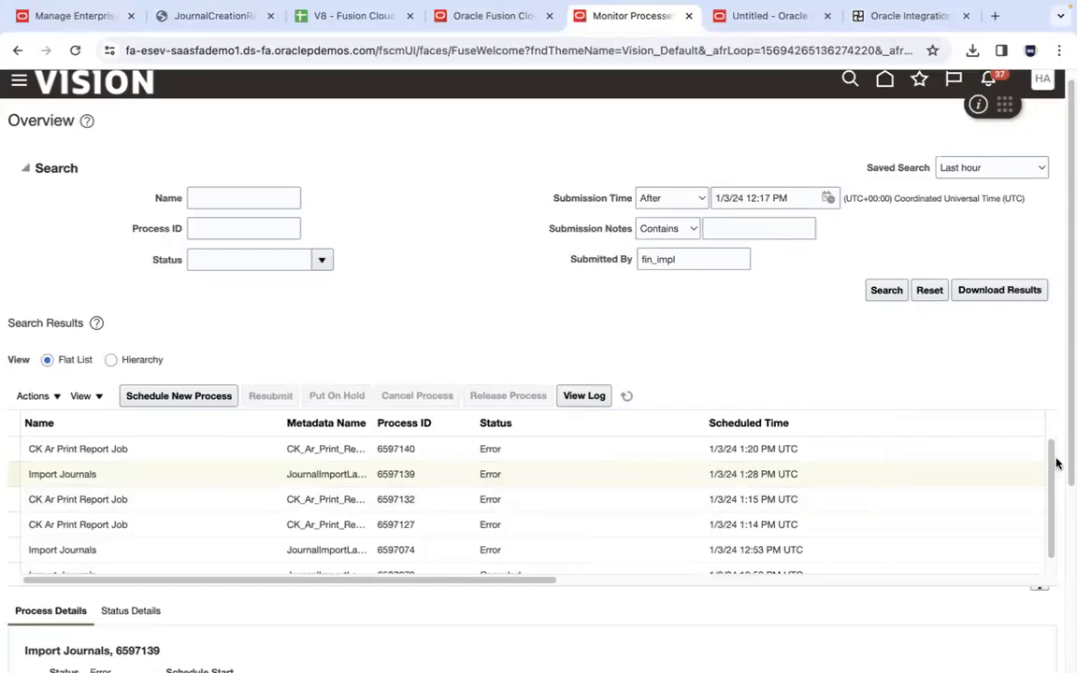
Scroll the Import Journals processes on Monitor Processes, then return to the Steps slide
scroll(1051, 487, down, 1)
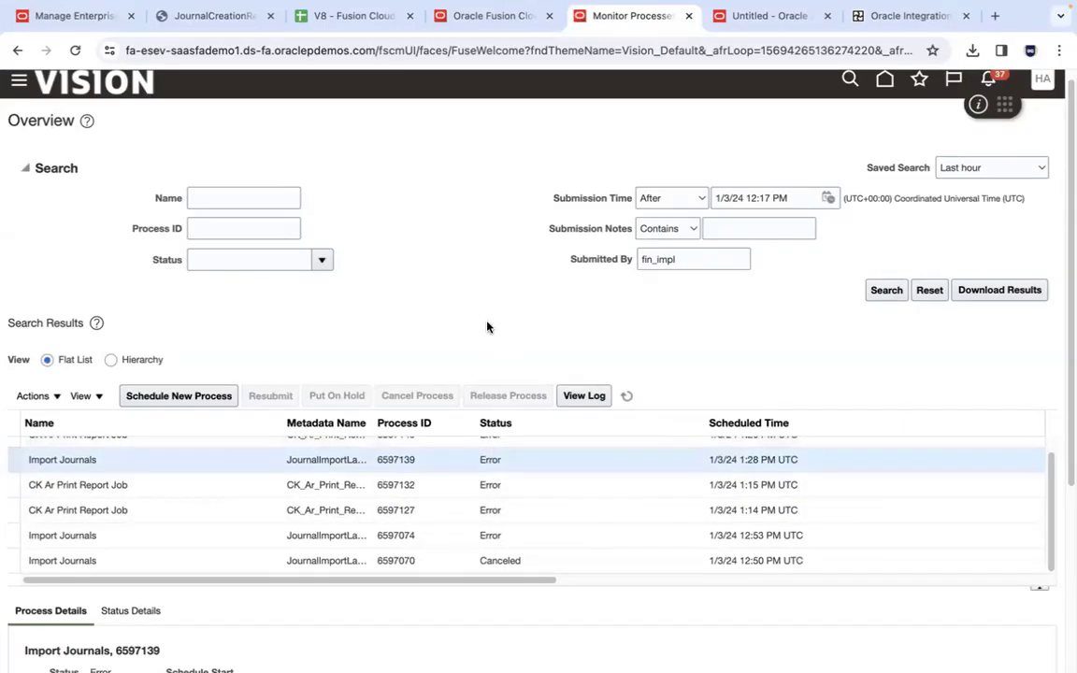
key(super+Tab)
key(super+Tab)
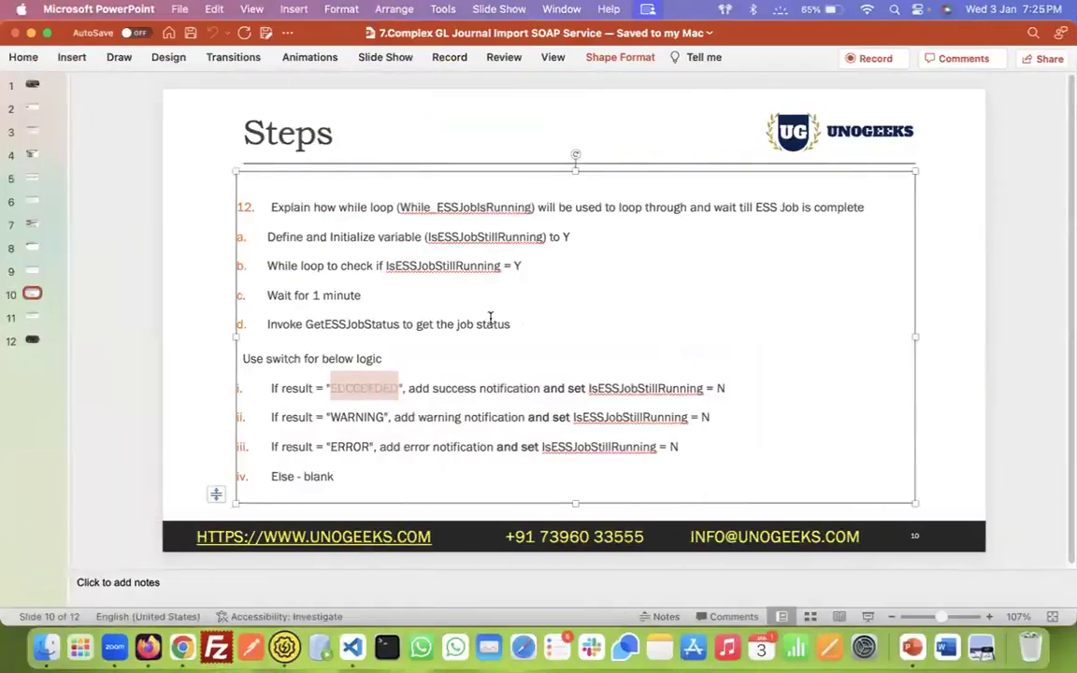
Deselect the Steps slide's text box and return to the Oracle Integration canvas showing route SUCCEEDED
click(154, 401)
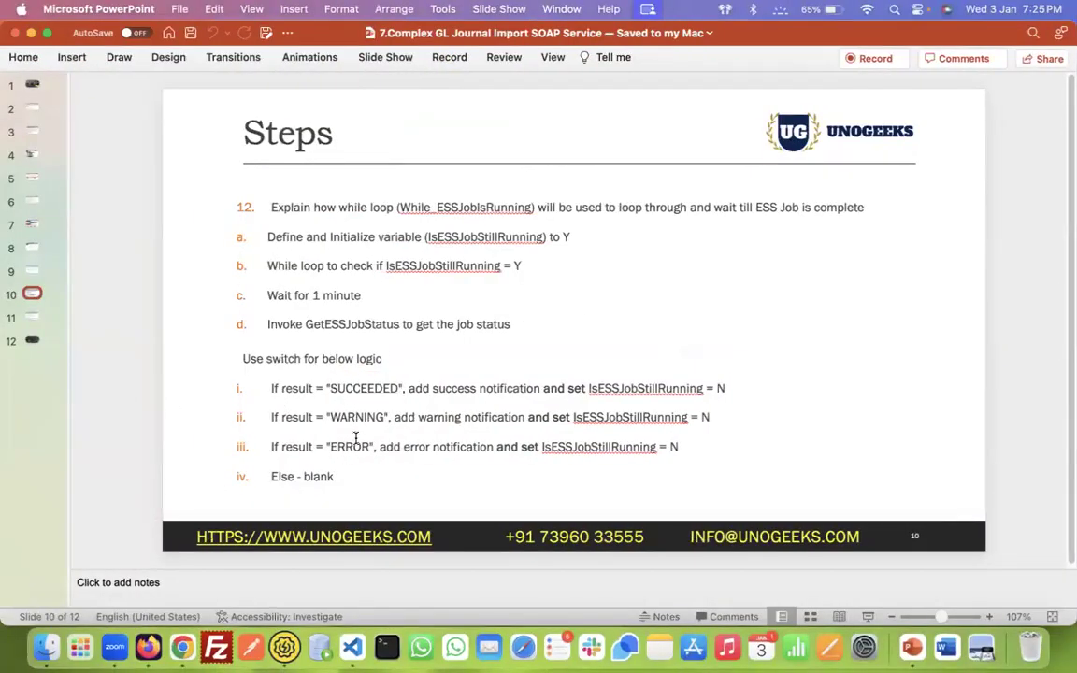
key(super+Tab)
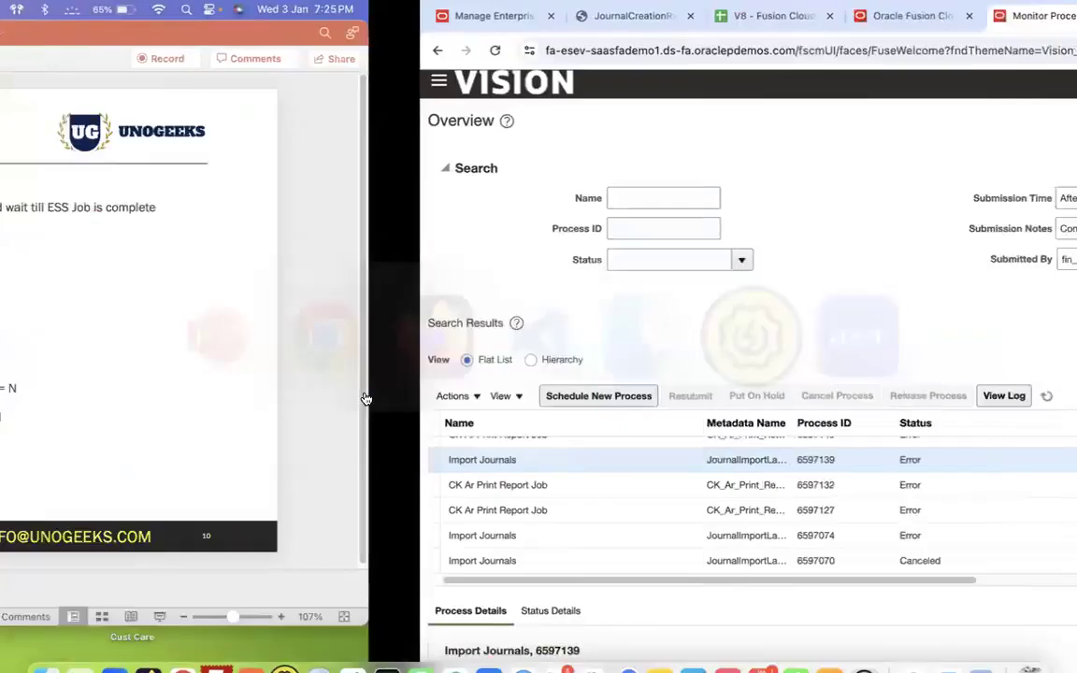
key(super+Tab)
key(super+Tab)
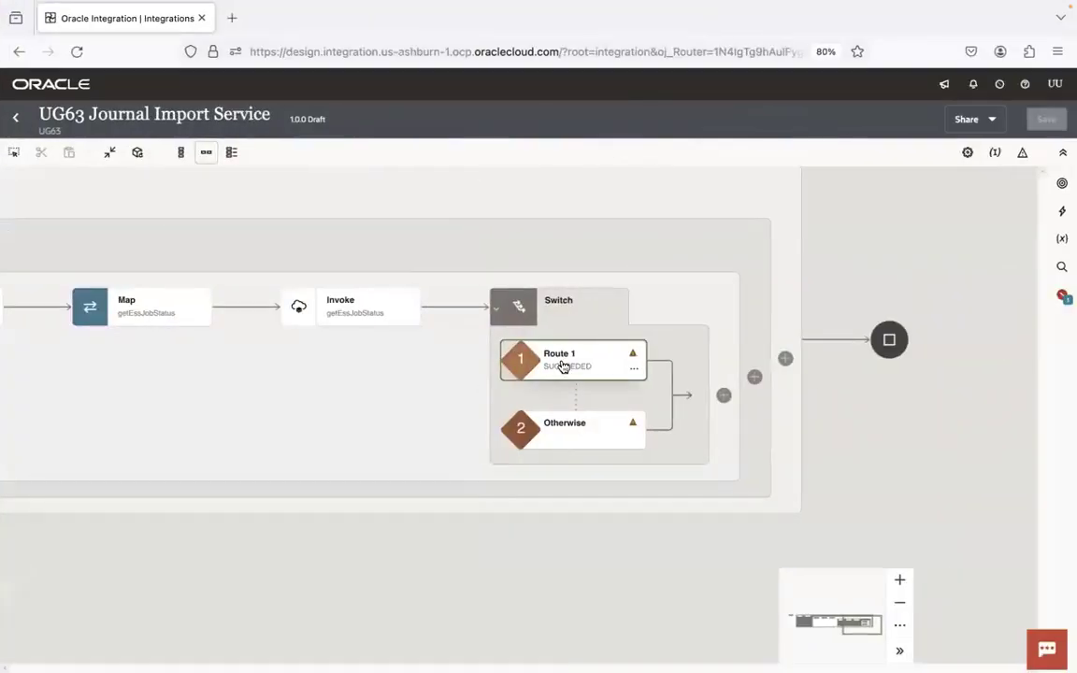
mouse_move(517, 320)
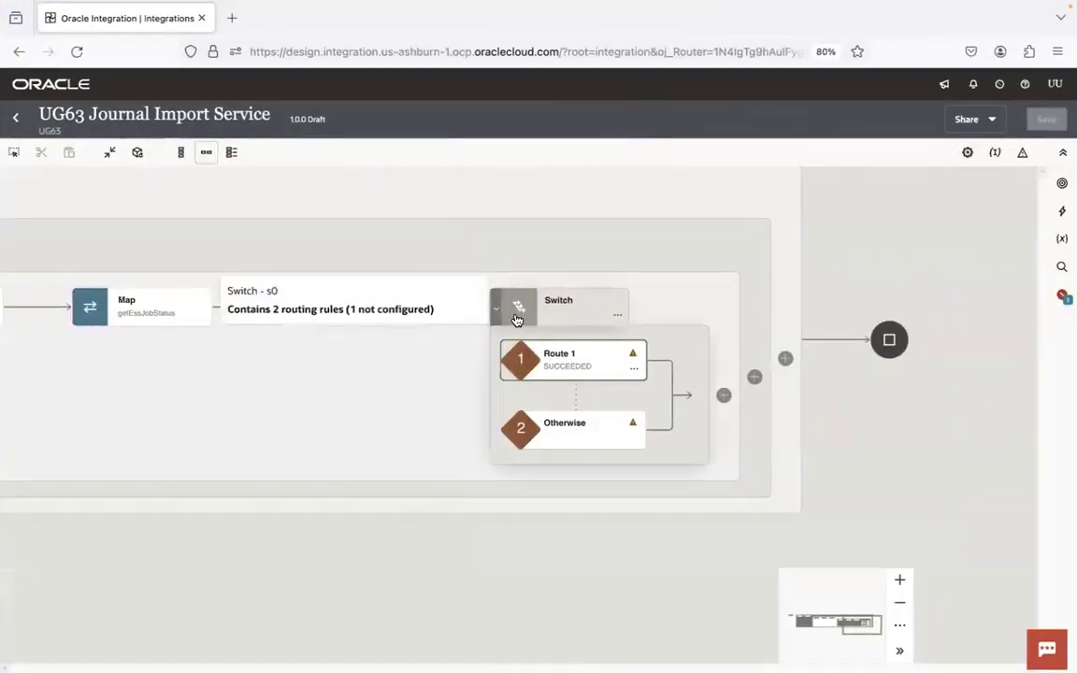
Add a second route to the Switch and name it WARNING, copied from the slide
click(618, 314)
click(652, 349)
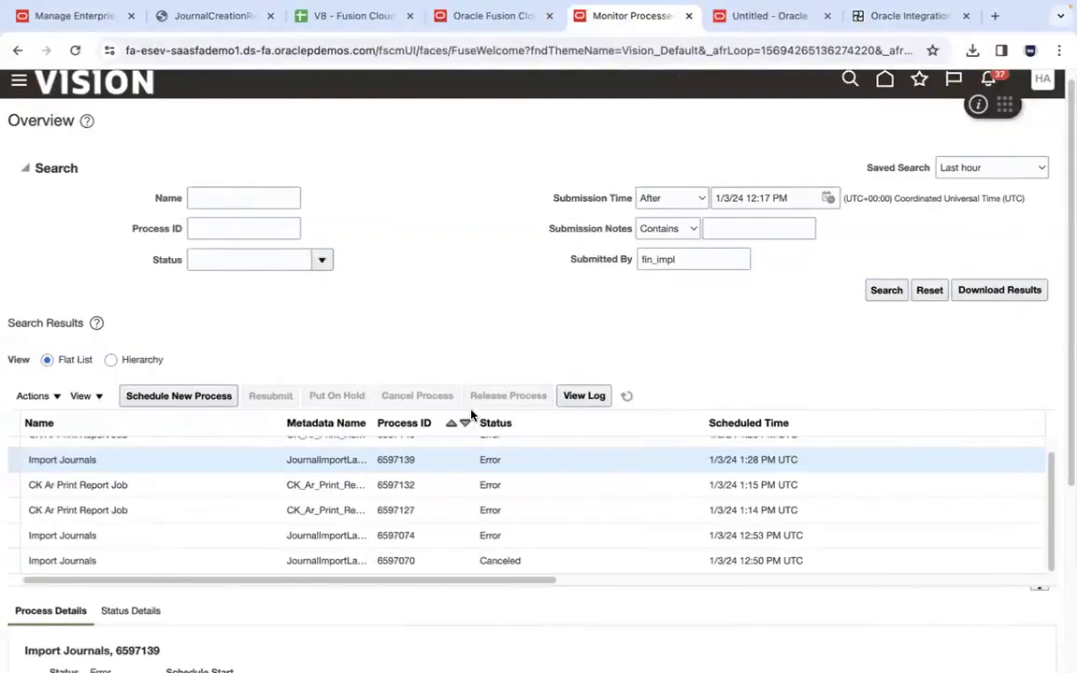
key(super+Tab)
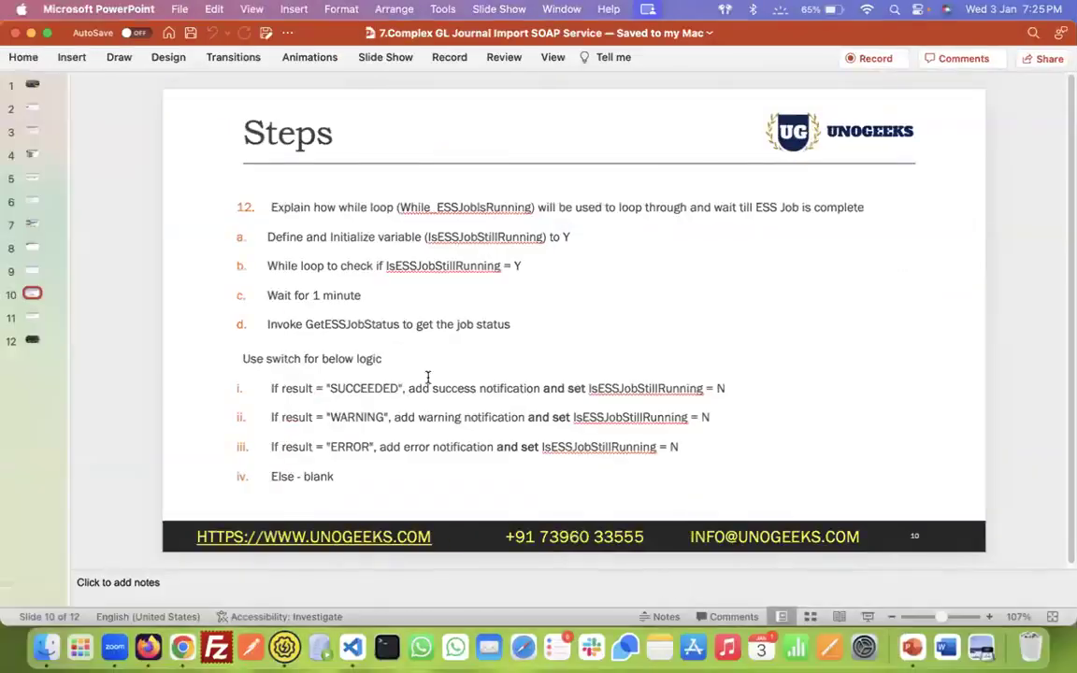
double_click(356, 421)
key(ctrl+c)
key(super+Tab)
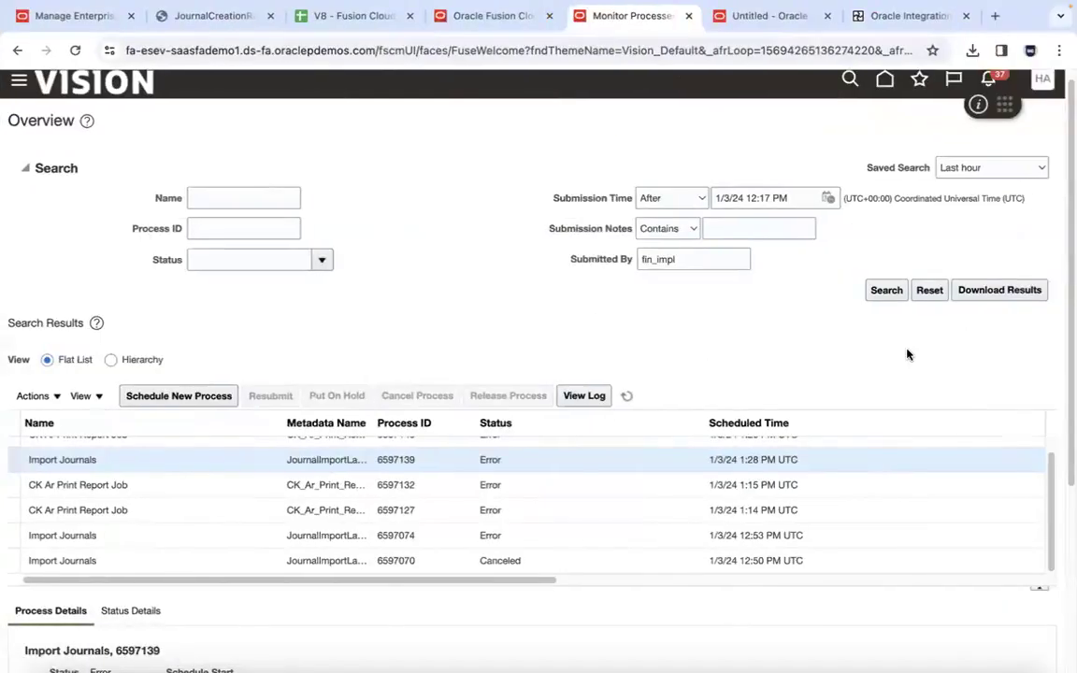
key(super+Tab)
key(super+Tab)
key(super+Tab)
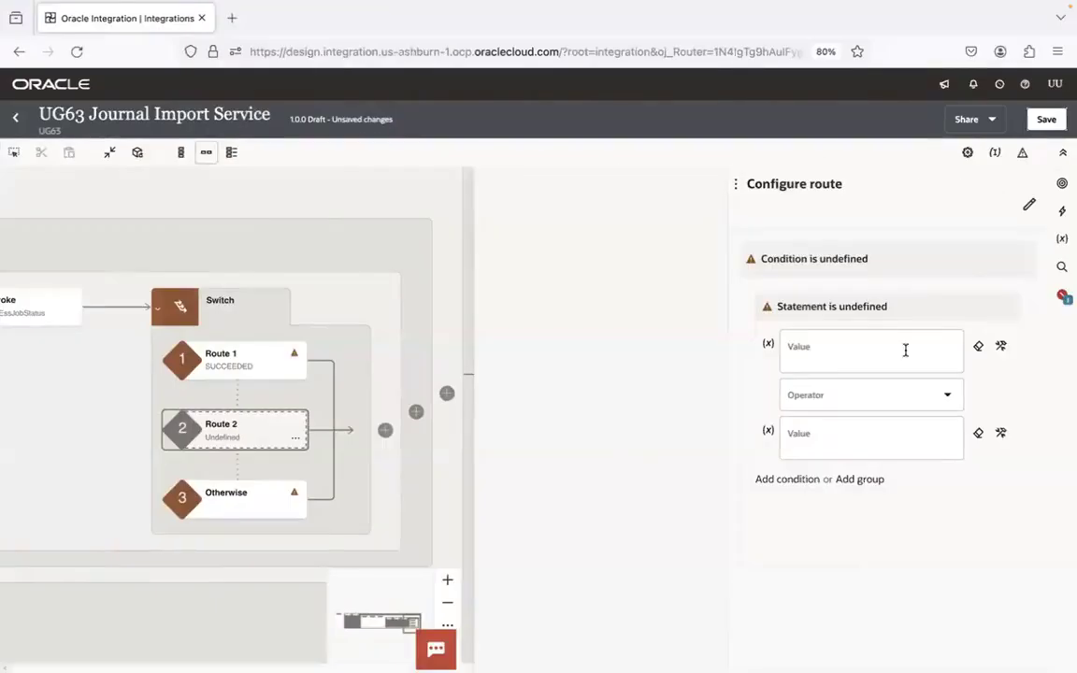
click(1027, 208)
click(765, 214)
key(ctrl+v)
click(753, 264)
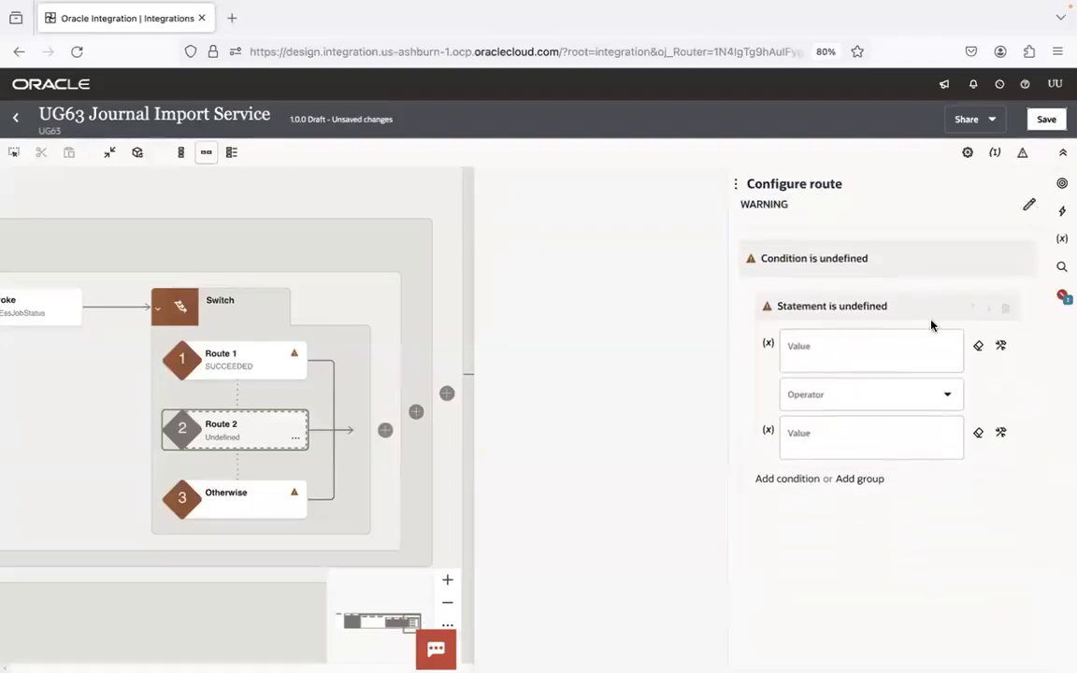
Save the integration and open Route 2's condition with the input sources for its first value
click(916, 348)
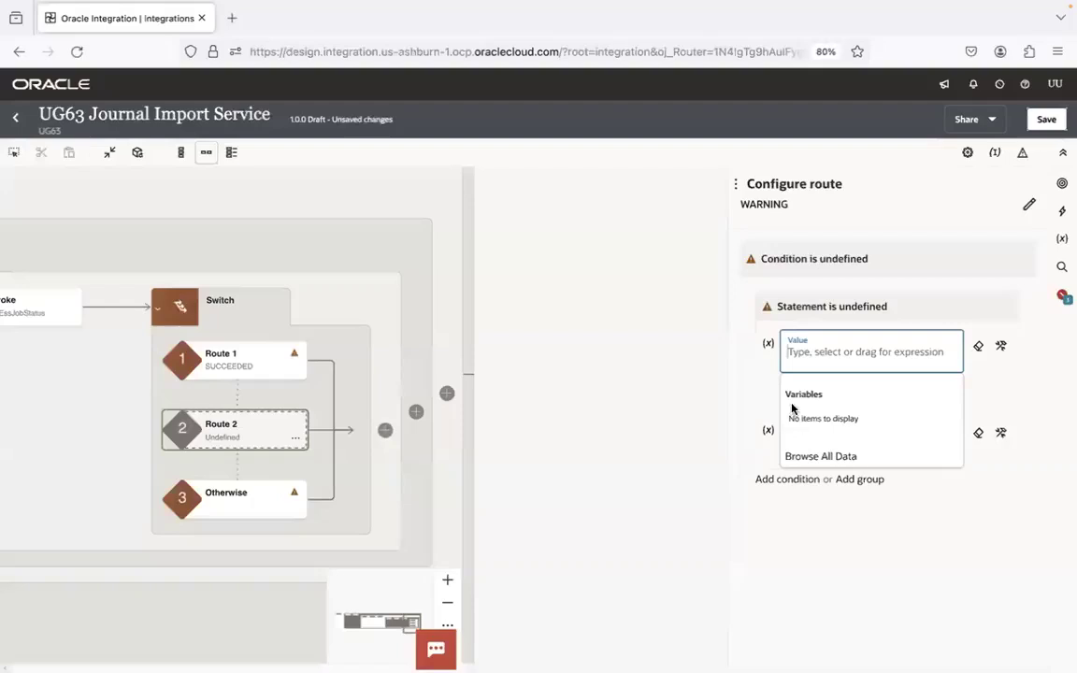
click(736, 185)
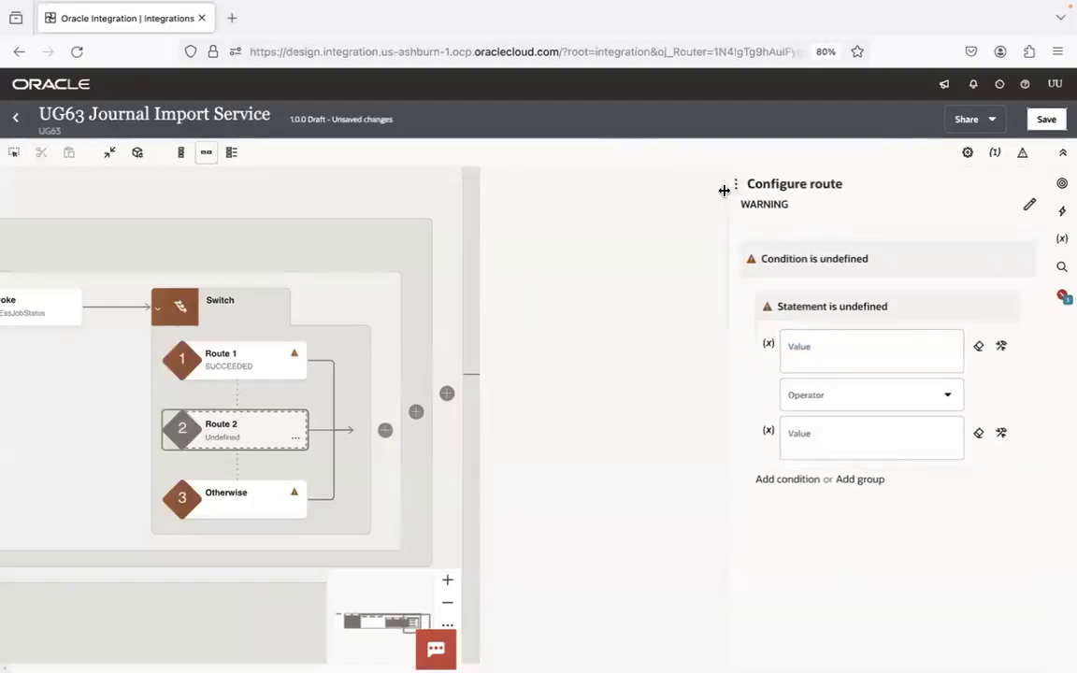
click(805, 353)
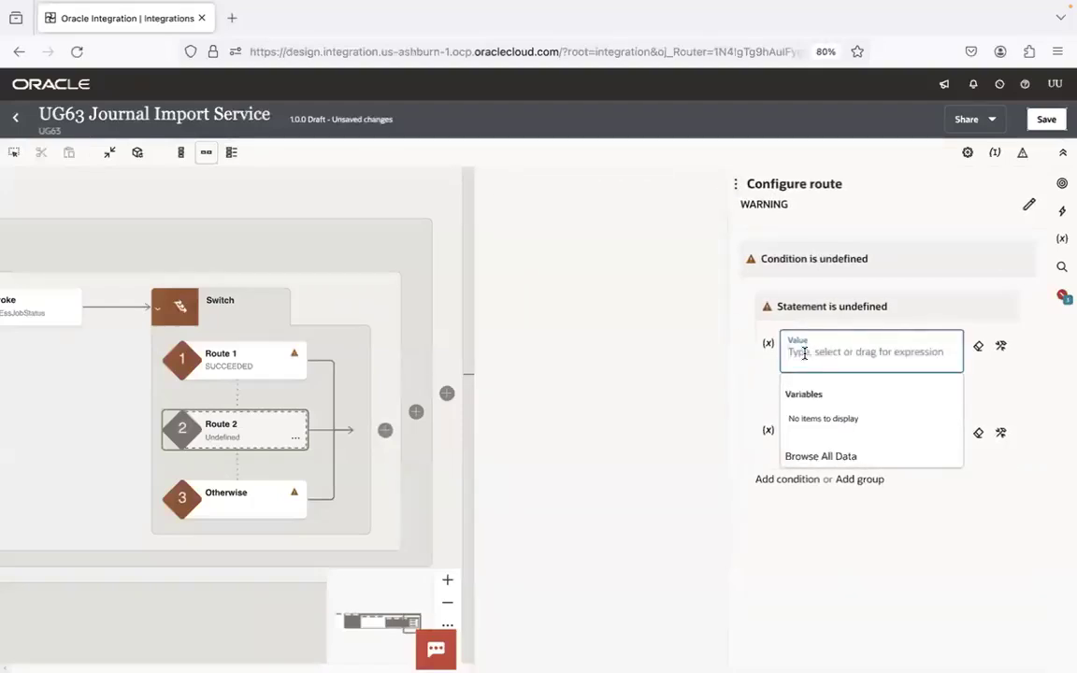
click(998, 347)
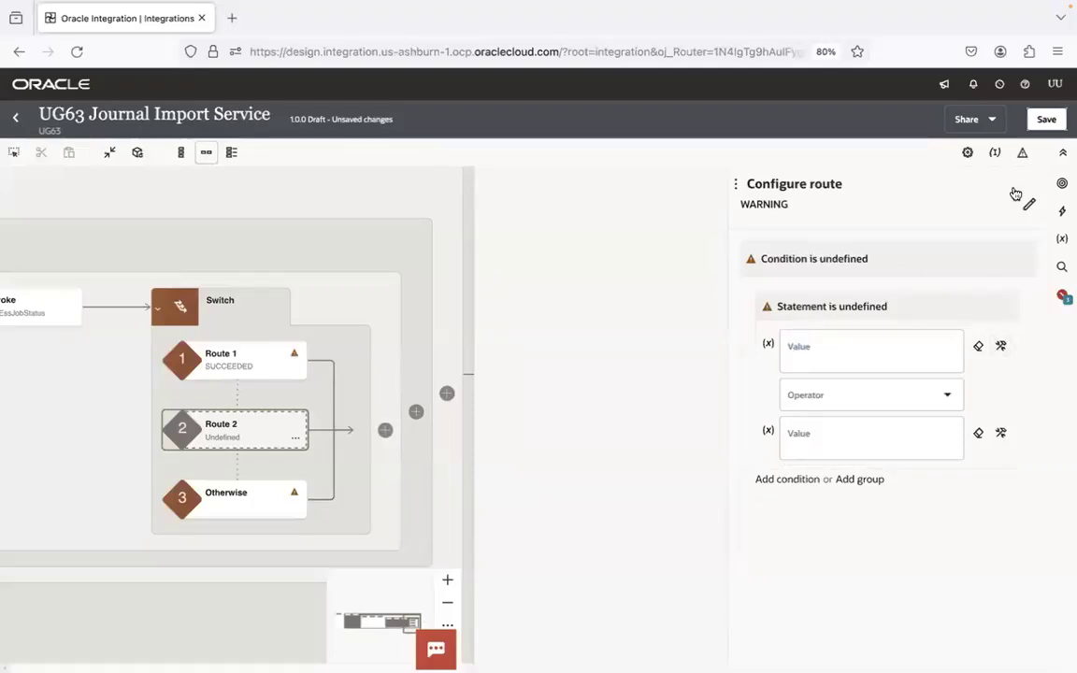
click(1045, 118)
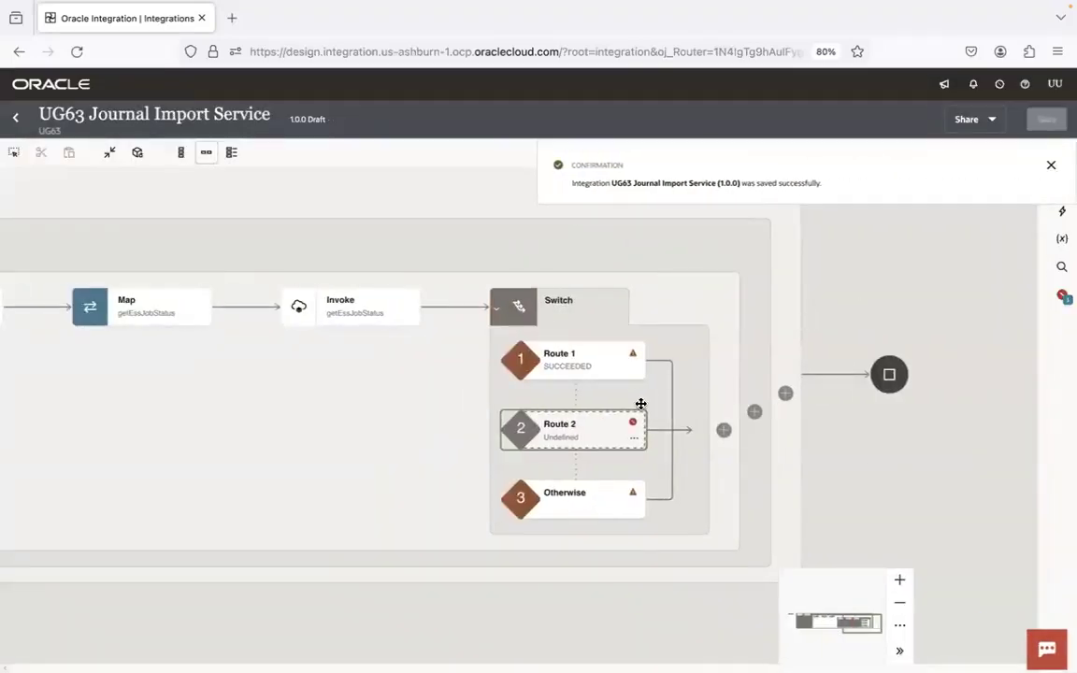
click(592, 432)
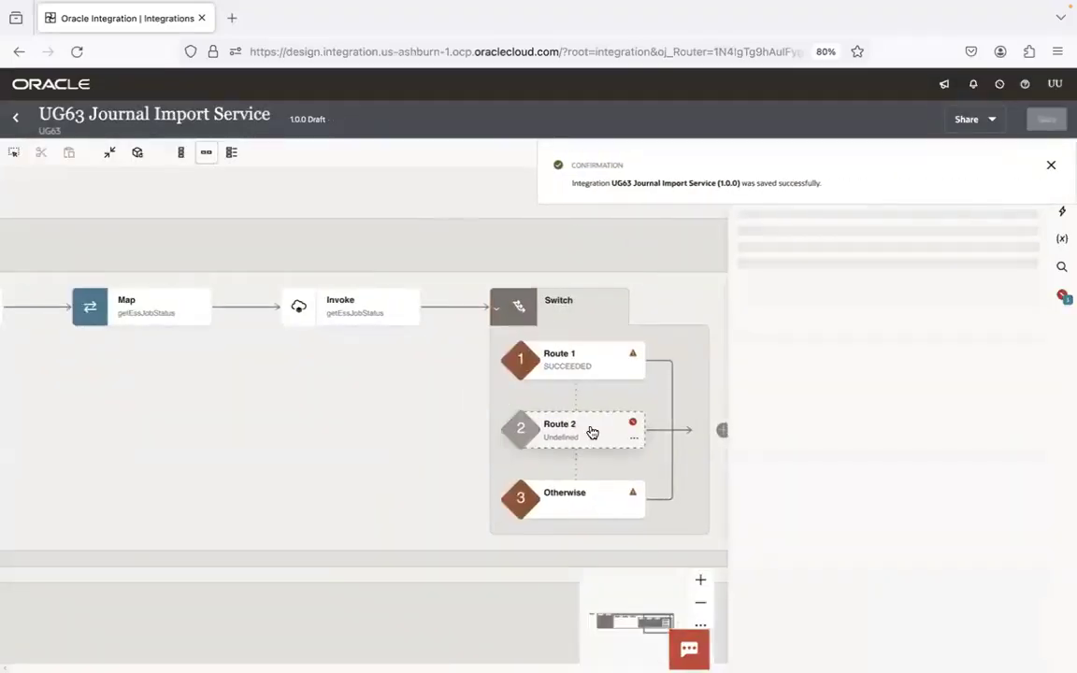
click(810, 352)
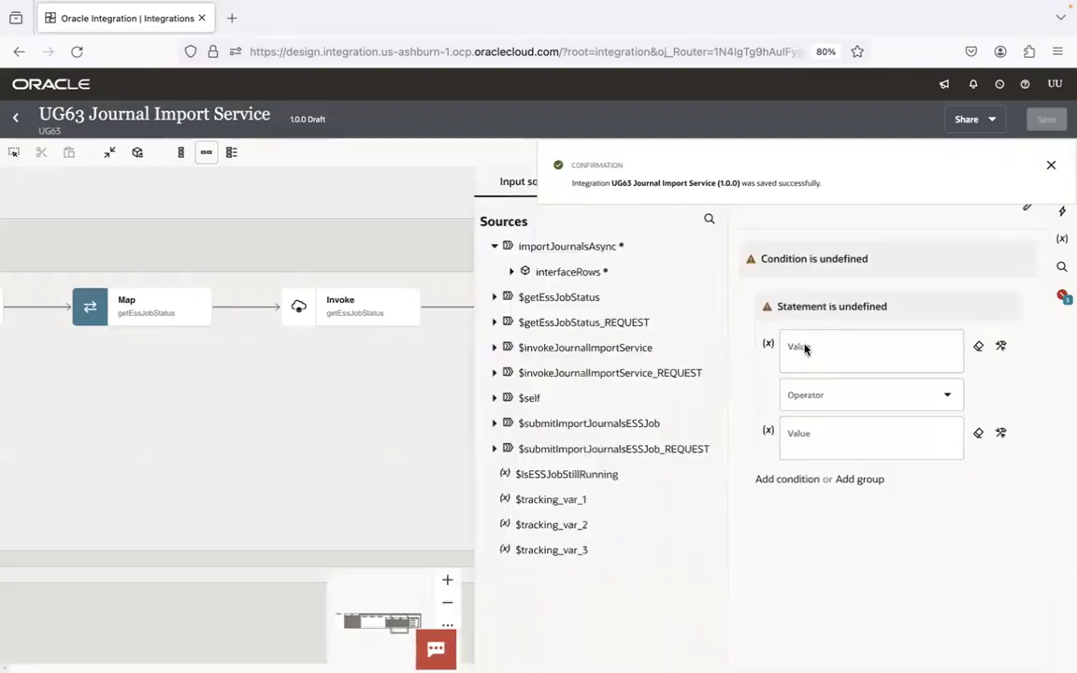
Drag getEssJobStatus result into the first value and rename the route WARNING
click(493, 296)
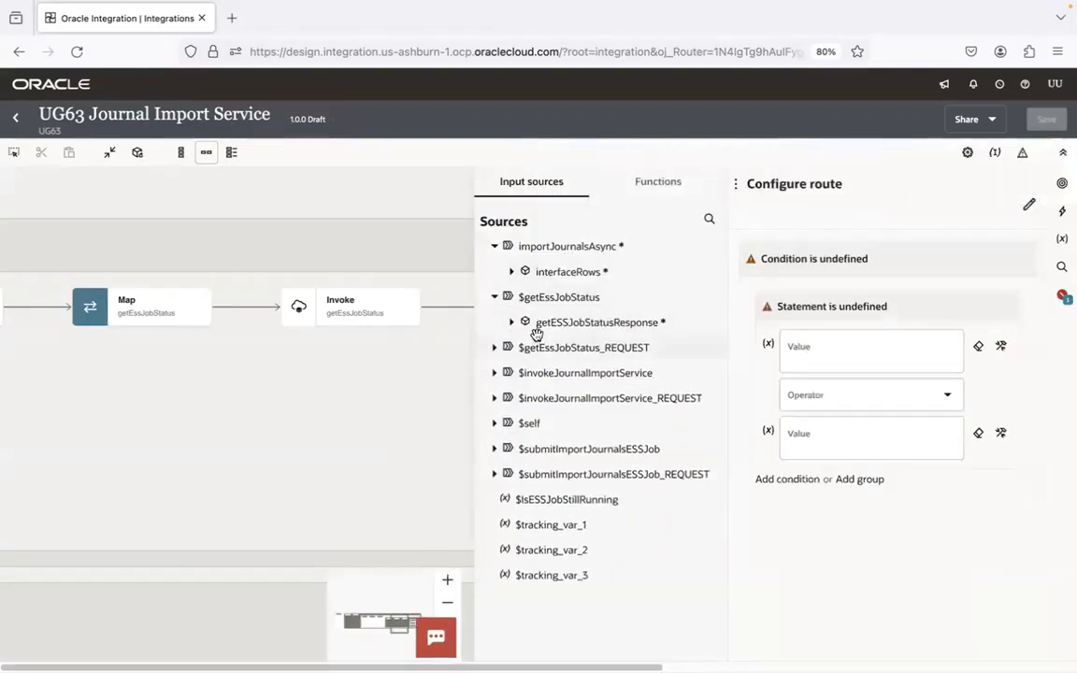
click(513, 324)
drag(551, 347, 848, 346)
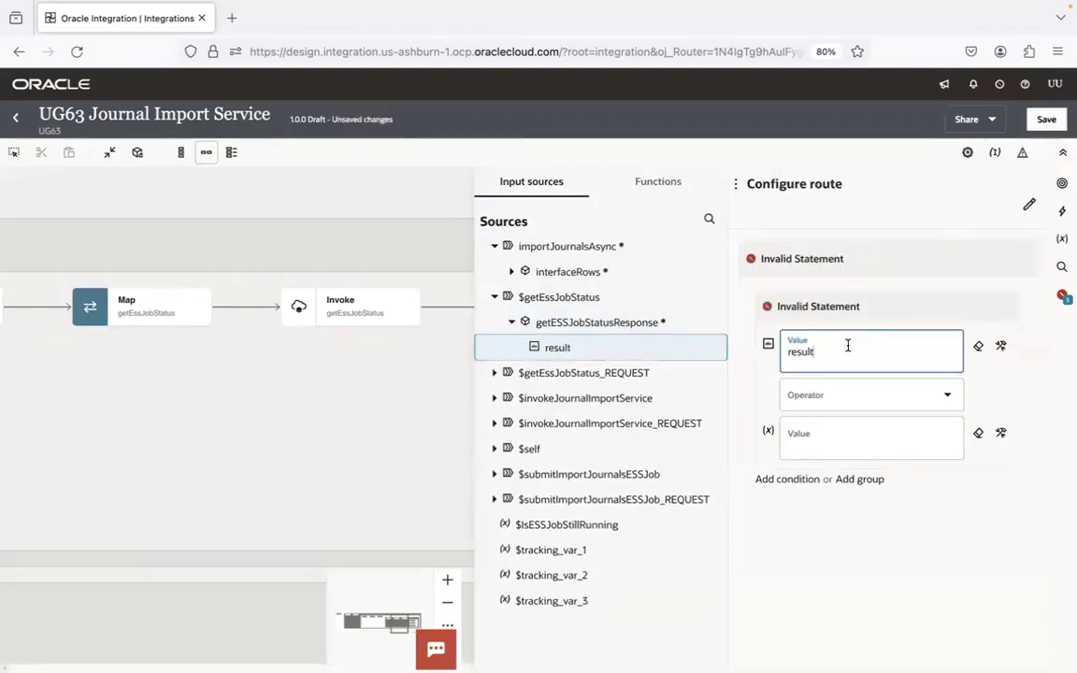
click(1029, 204)
click(849, 214)
text(WARNING)
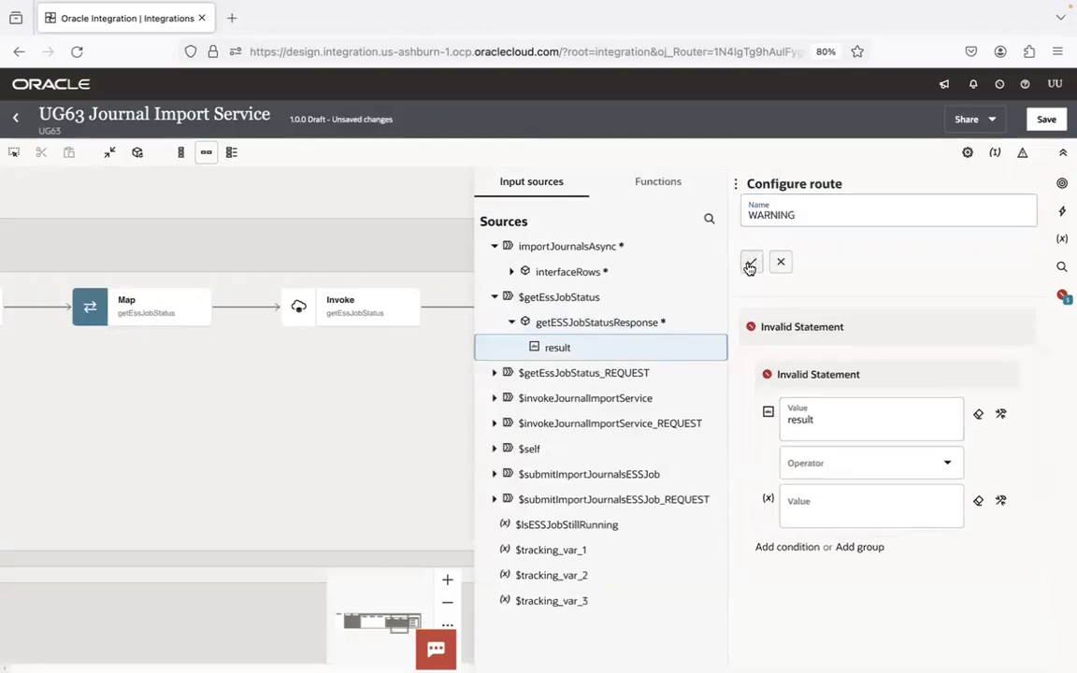
click(750, 264)
Set the route's condition to result = 'WARNING' and save the integration
click(978, 348)
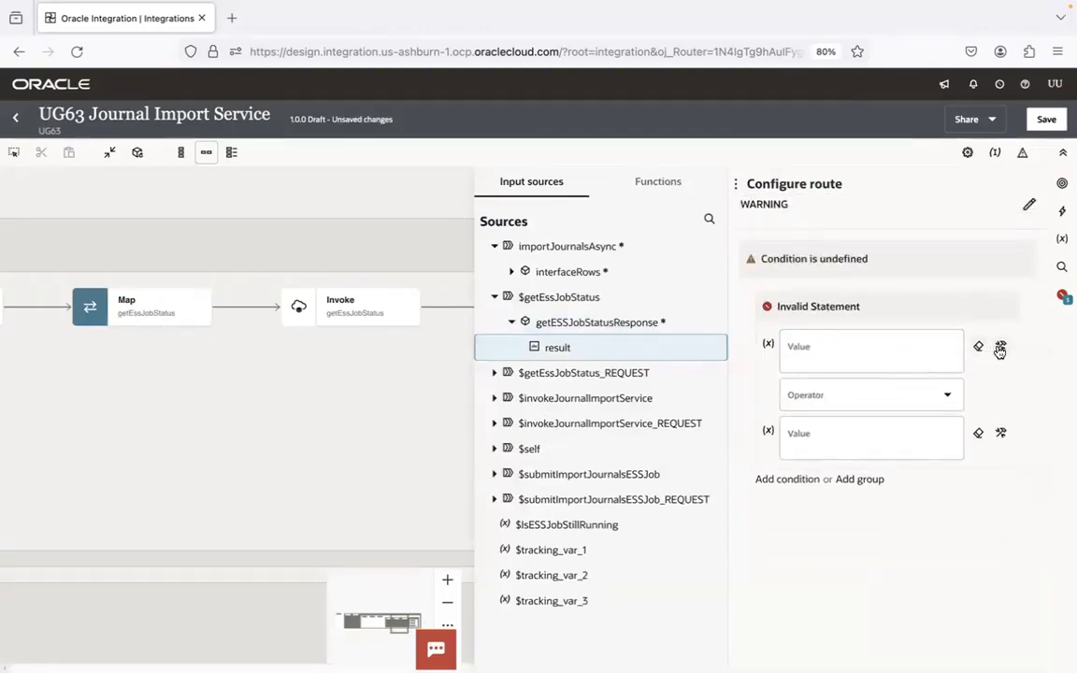
drag(560, 346, 847, 346)
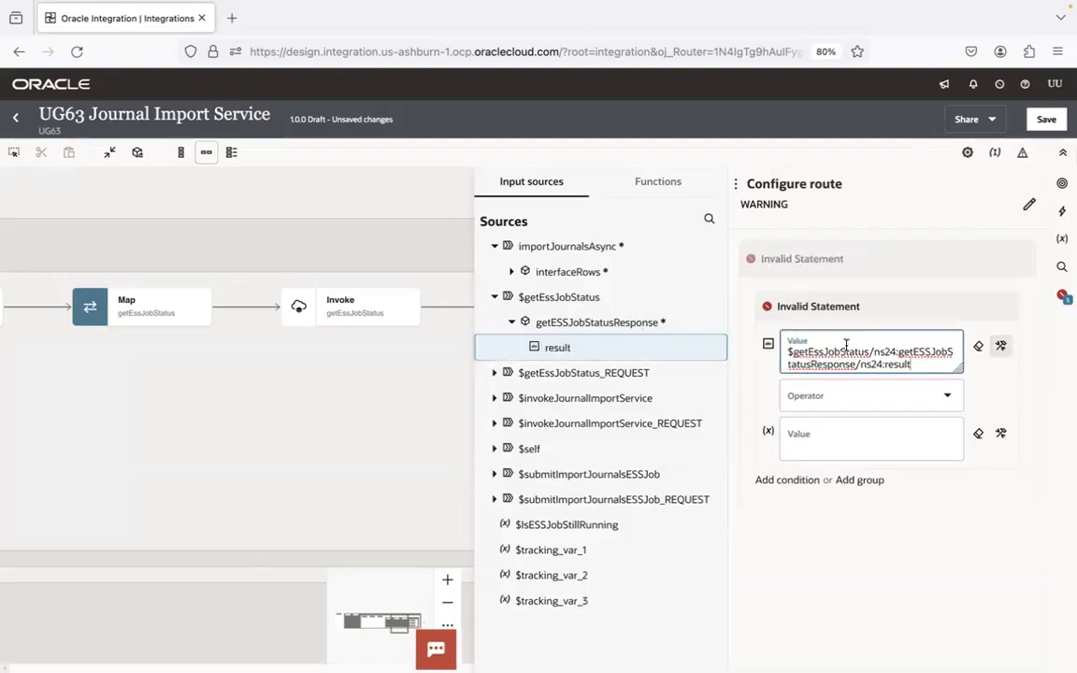
click(815, 397)
click(810, 440)
click(808, 439)
text('WARNING)
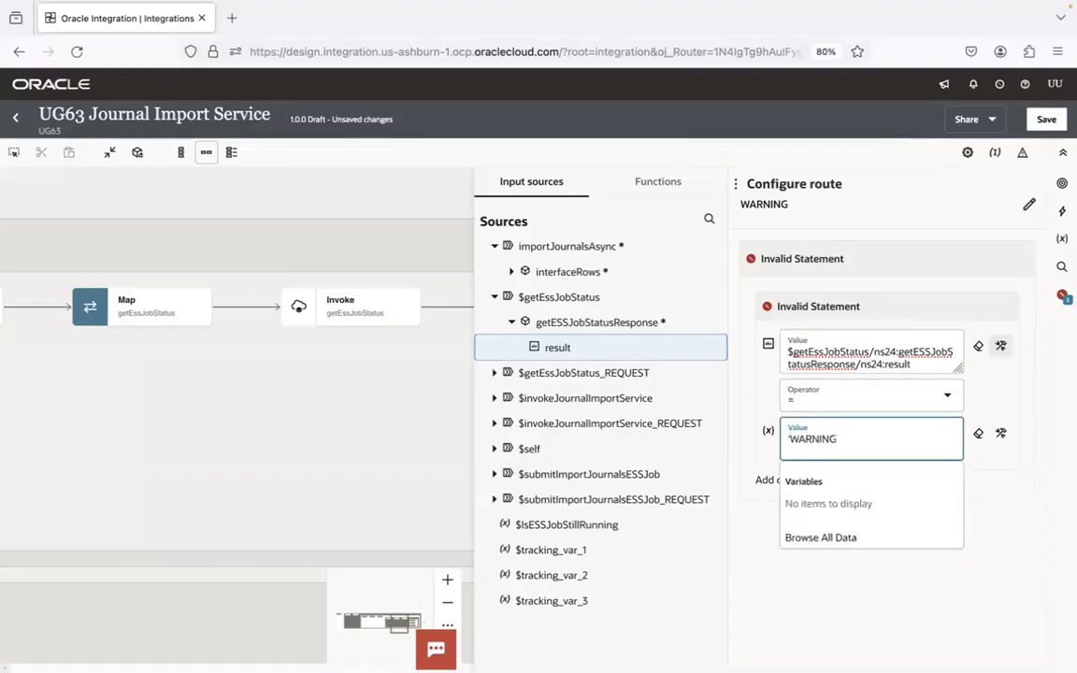
text(')
click(950, 260)
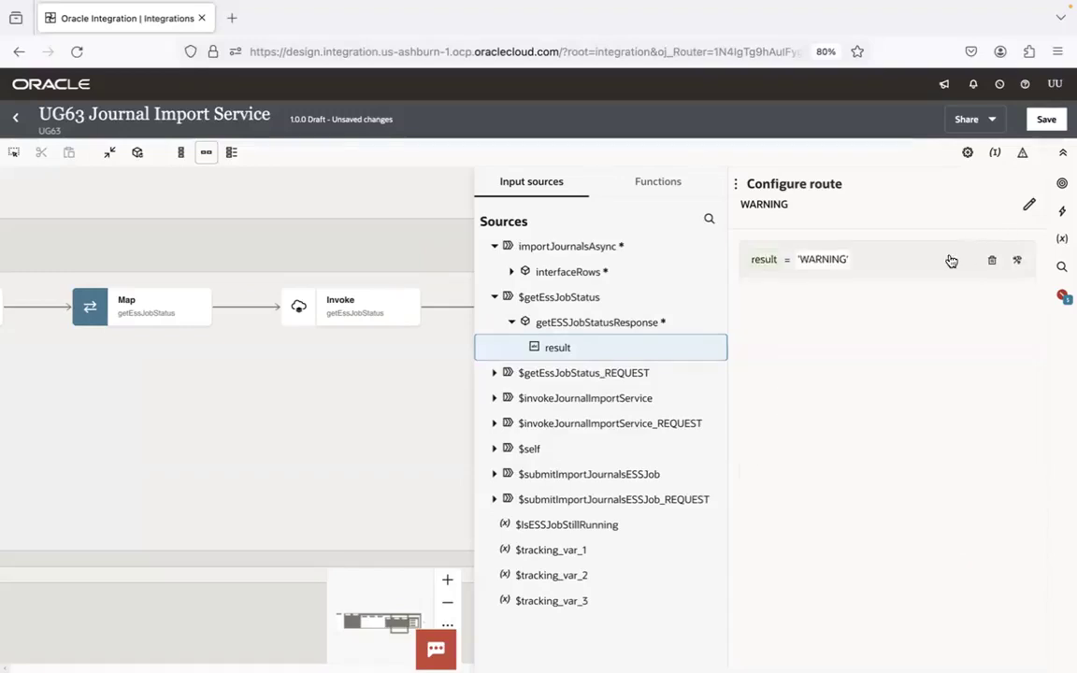
click(1046, 120)
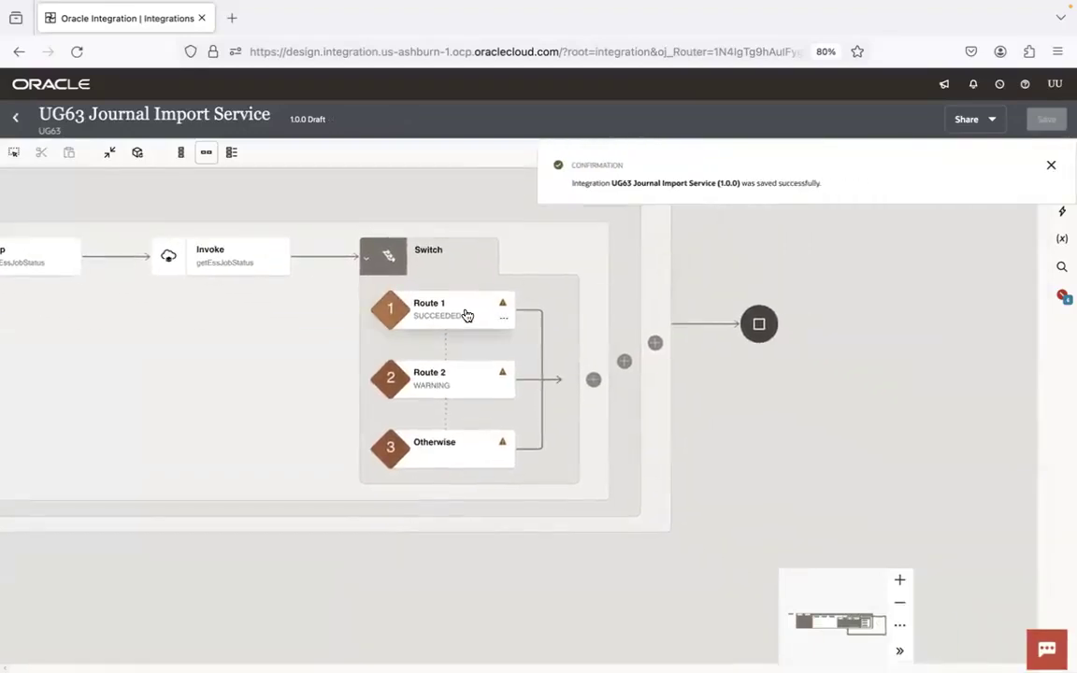
Add a third route to the Switch and name it ERROR
click(488, 265)
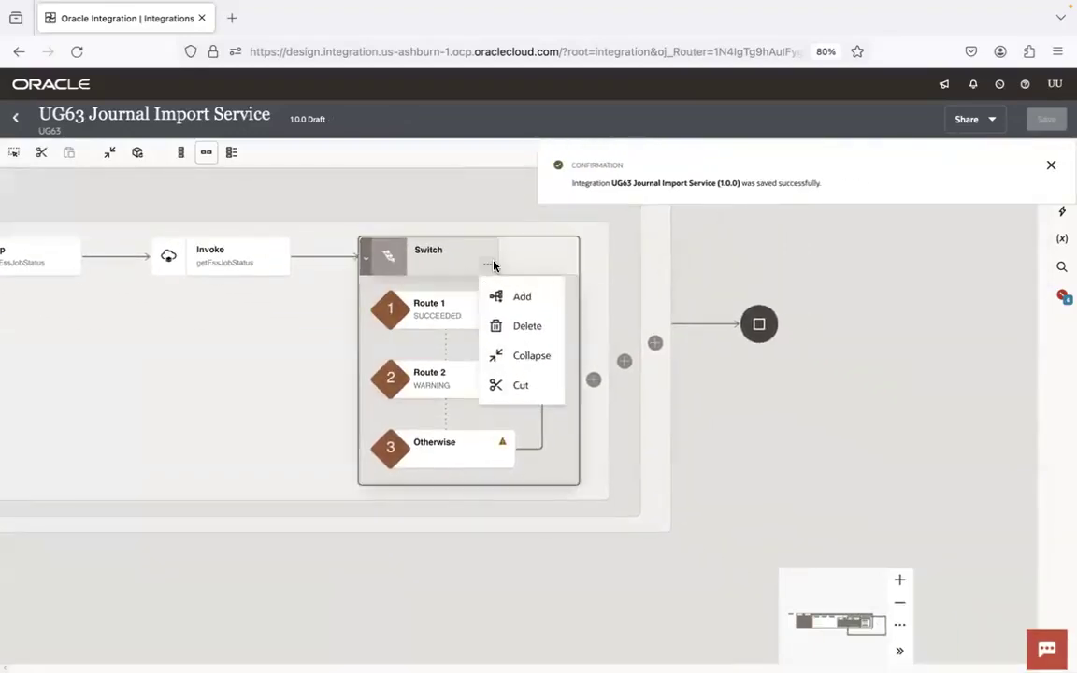
click(515, 294)
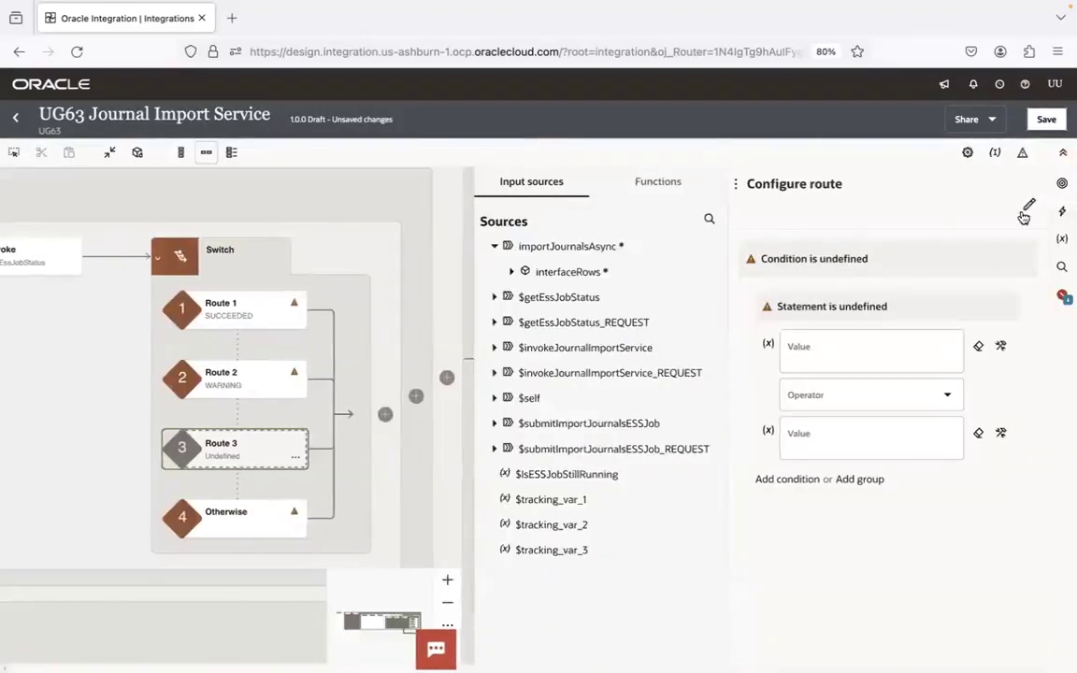
click(836, 185)
click(758, 213)
text(WARNING)
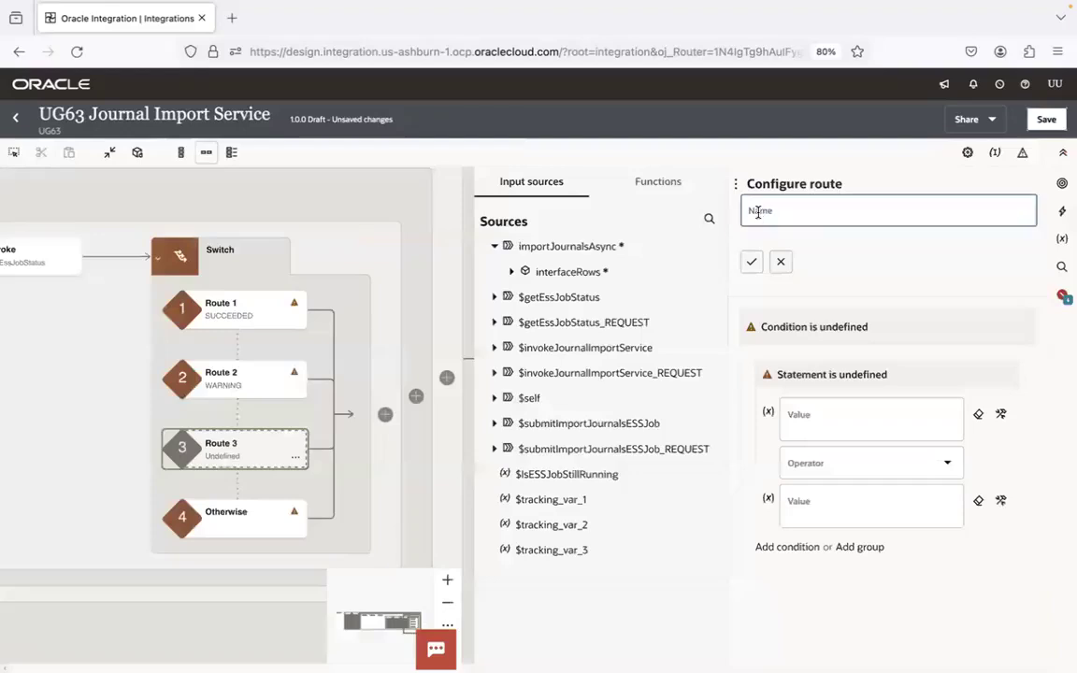
key(ctrl+a)
text(E)
click(752, 262)
Set the ERROR route's condition to result = 'ERROR', save, and bring up the PowerPoint slides
click(837, 348)
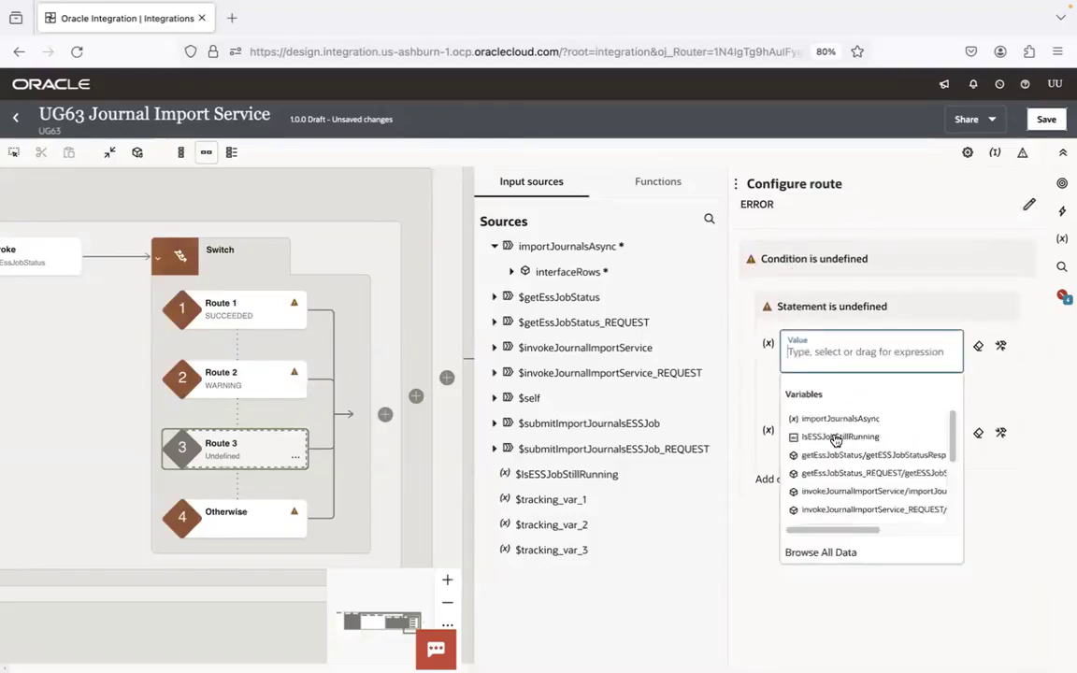
click(492, 297)
click(512, 321)
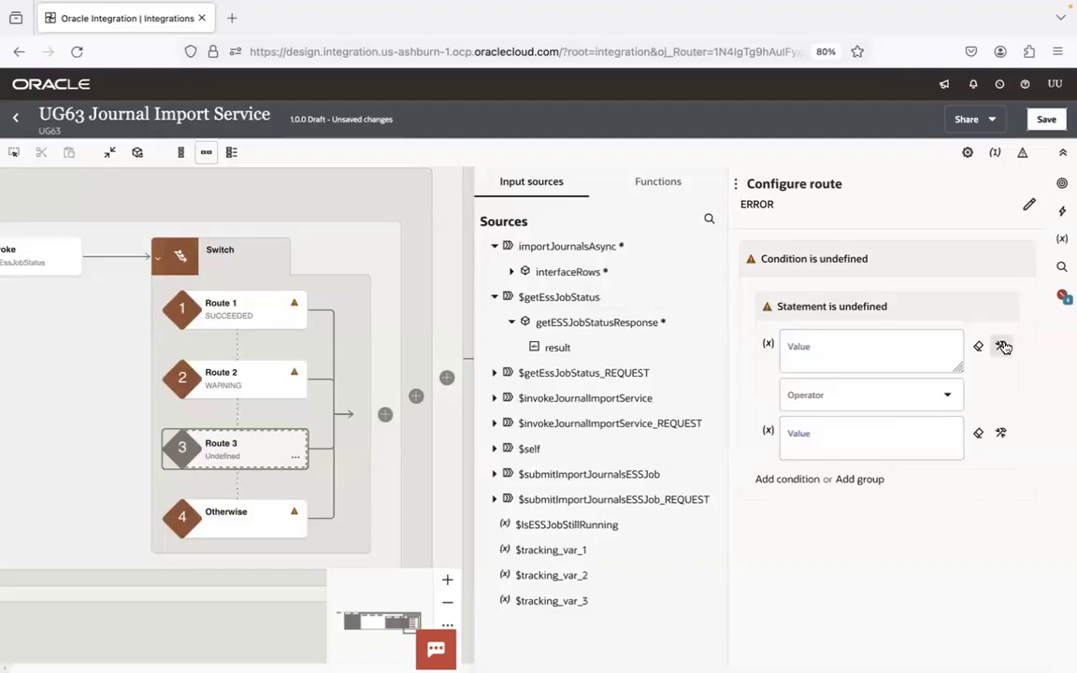
drag(557, 347, 879, 350)
click(866, 396)
click(820, 439)
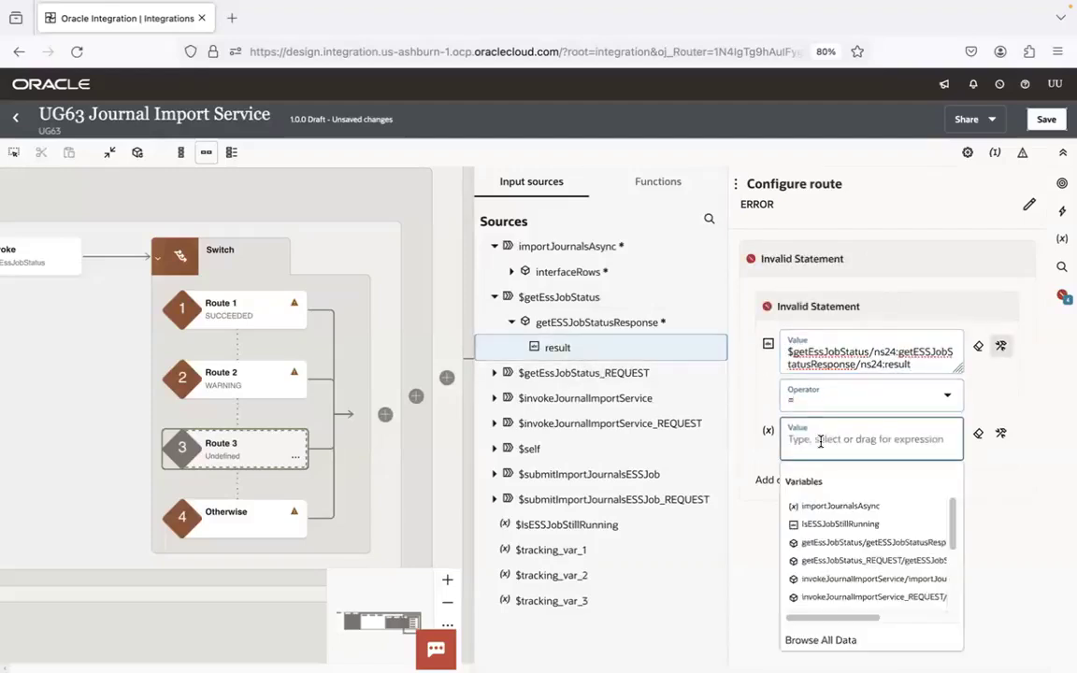
text('WARNING)
key(BackSpace)
key(BackSpace)
key(BackSpace)
key(BackSpace)
key(BackSpace)
key(BackSpace)
key(BackSpace)
text(ERROR')
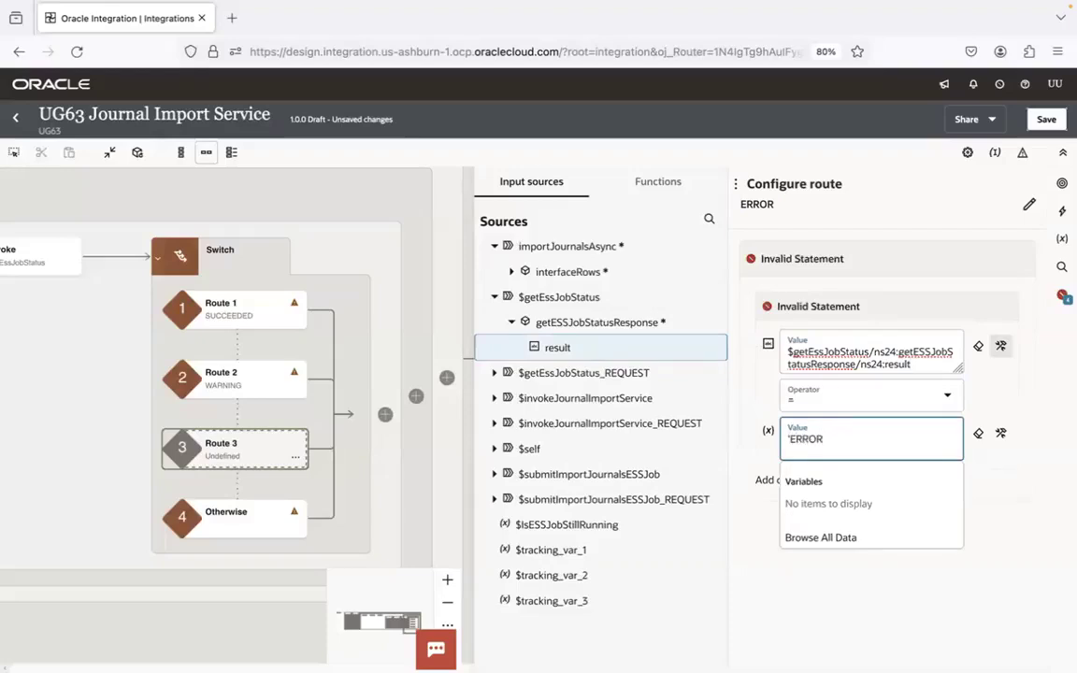
click(960, 313)
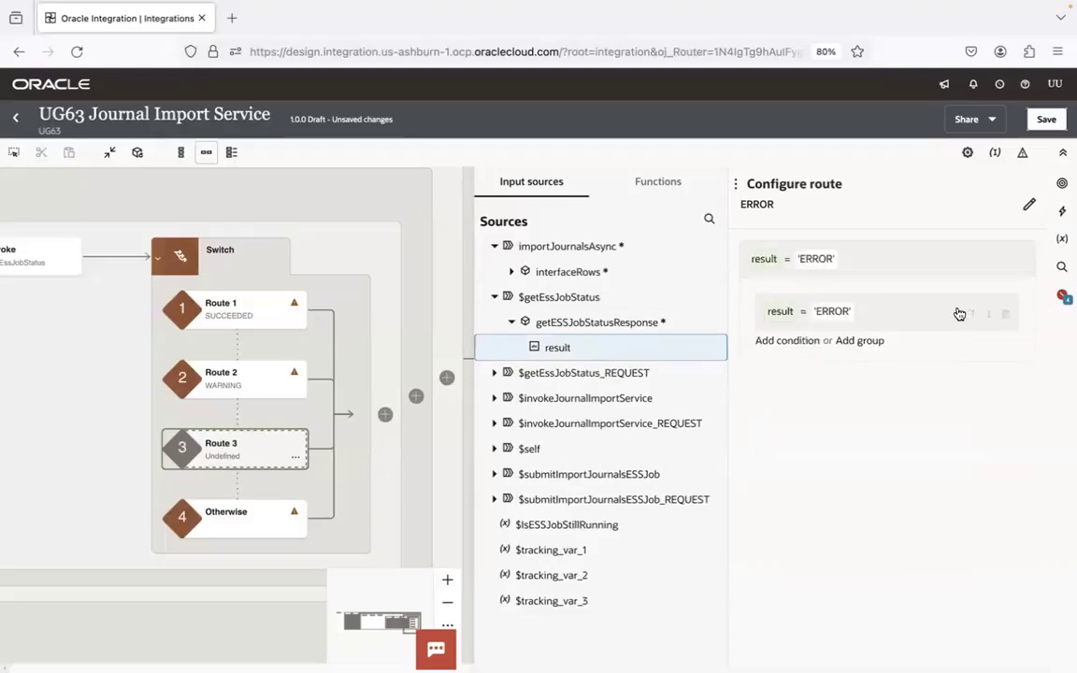
click(1043, 119)
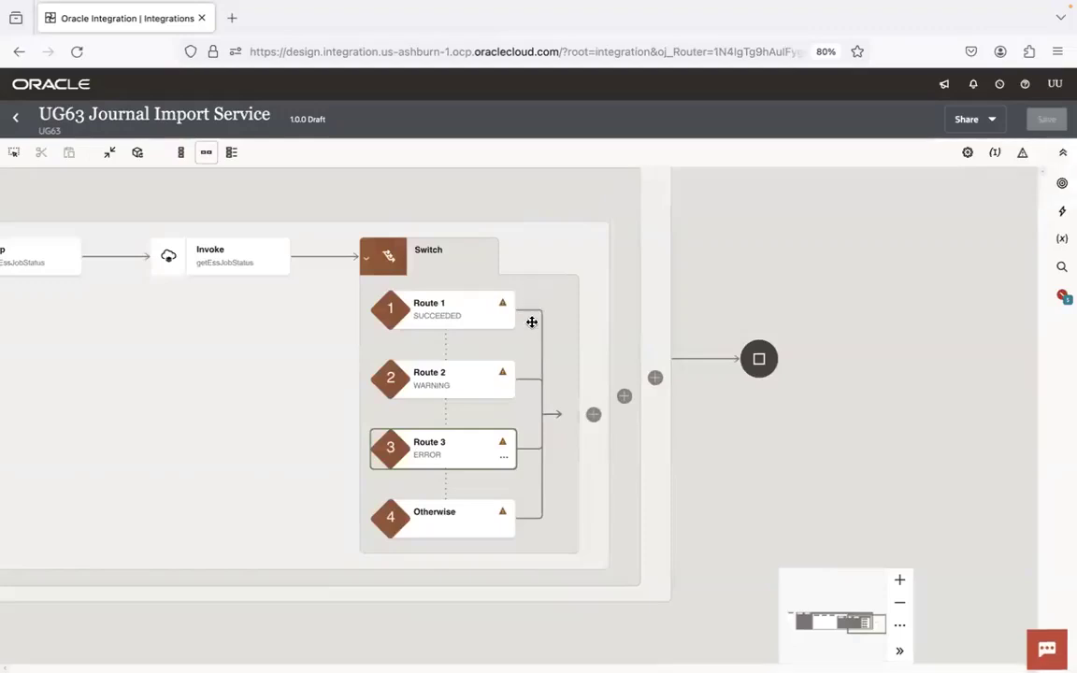
key(super+Tab)
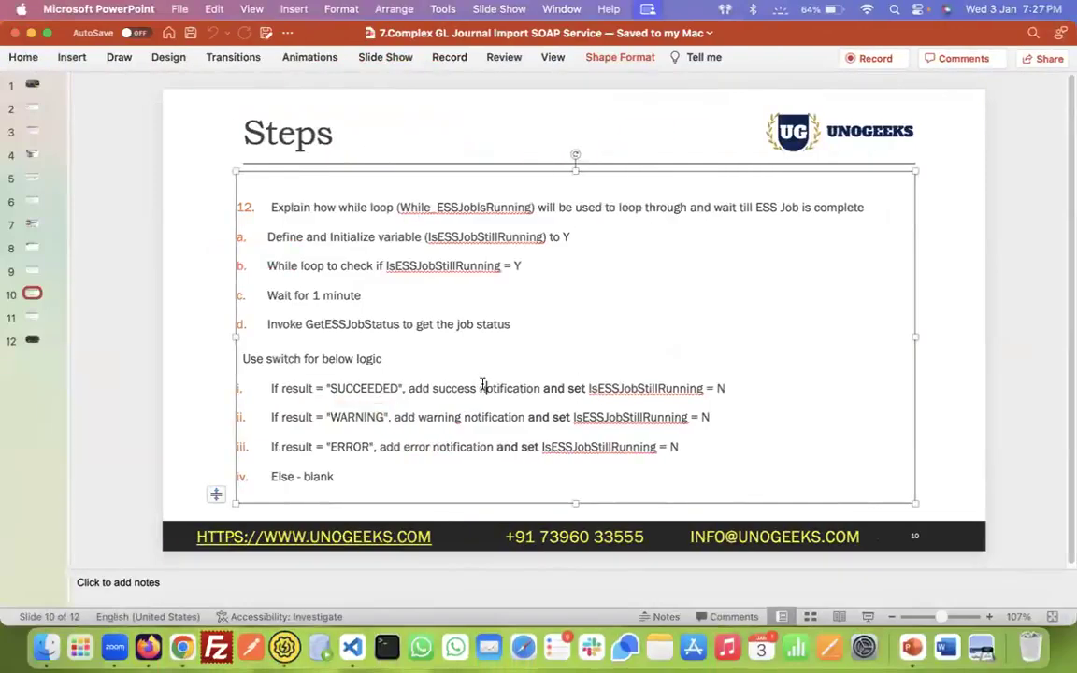
key(ctrl+Right)
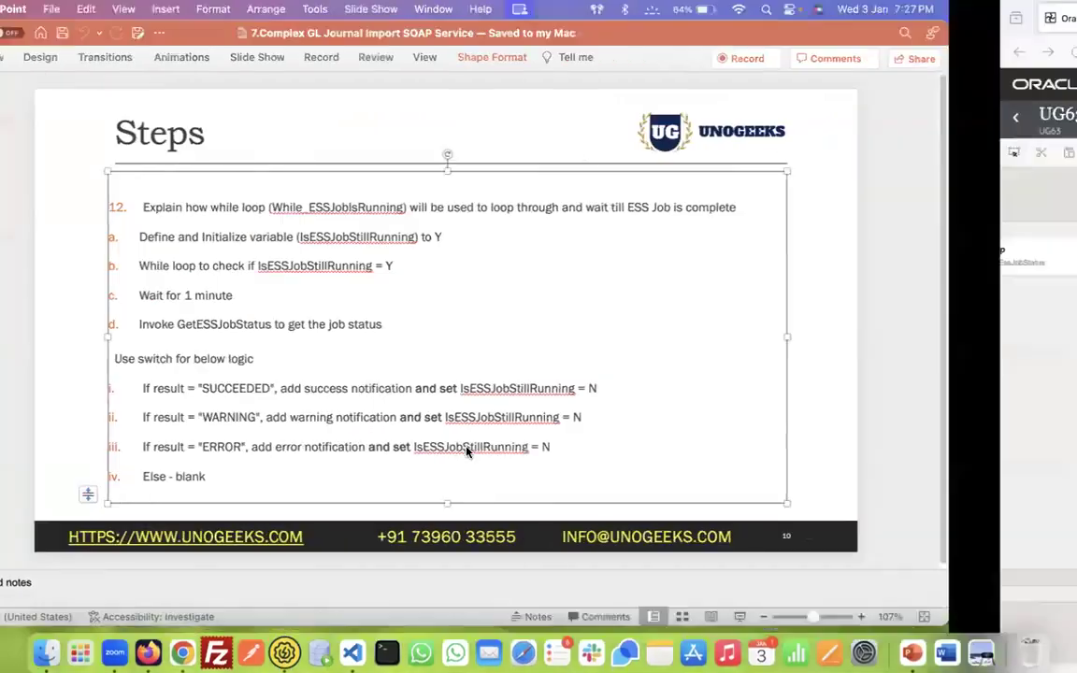
key(ctrl+Left)
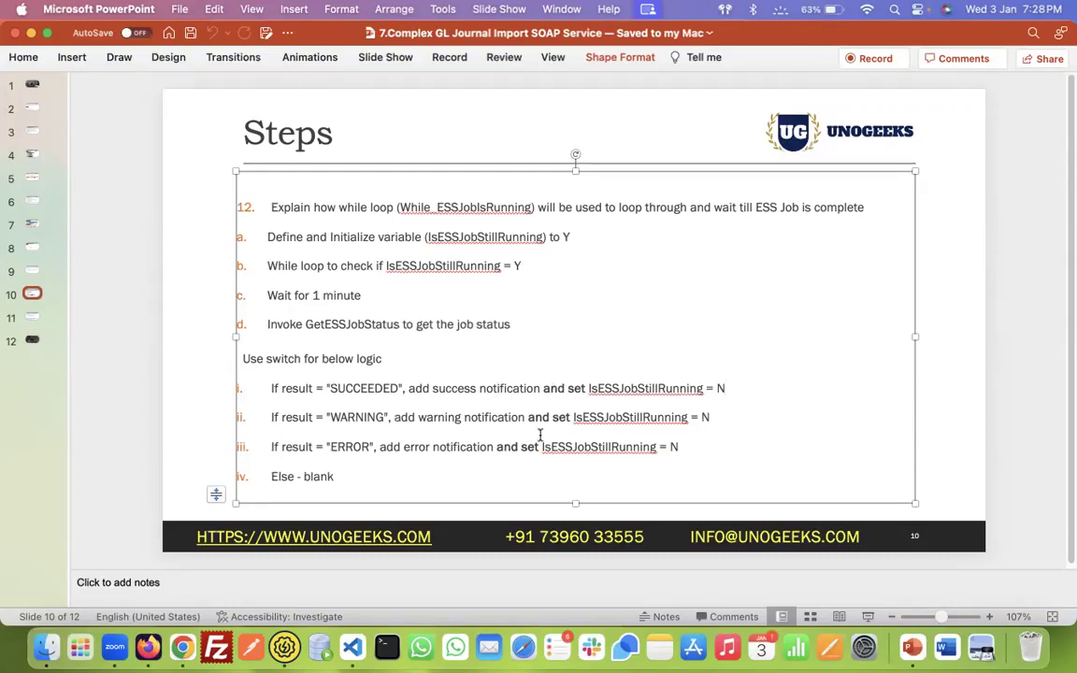
key(ctrl+Right)
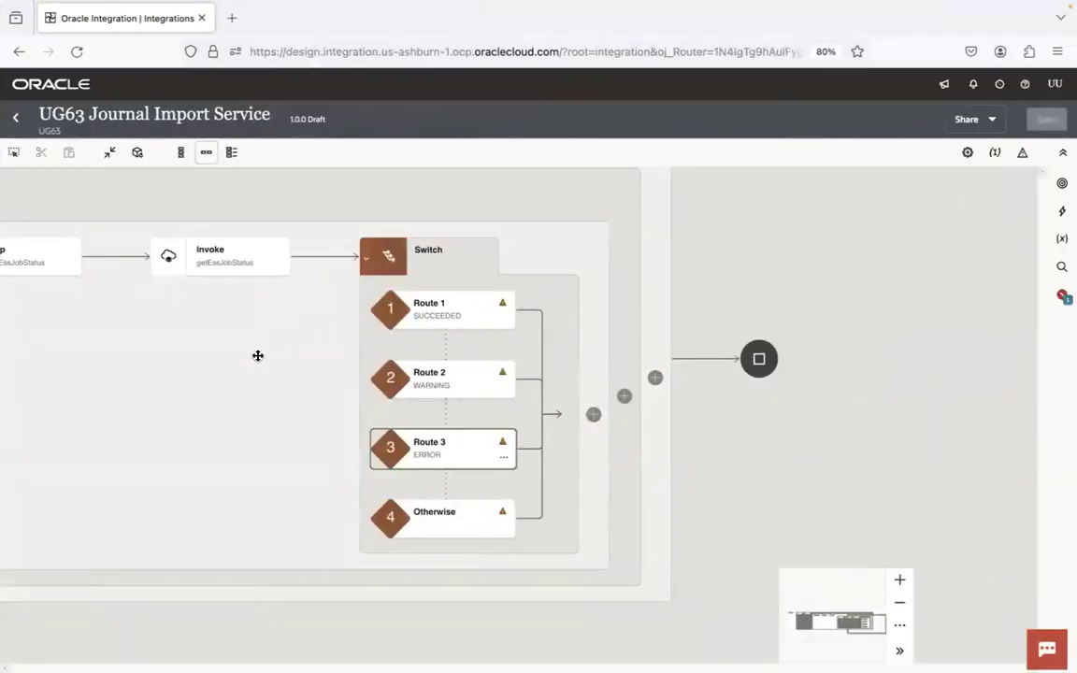
Pan the canvas to view the While loop, then close the UG63 Journal Import Service integration
drag(258, 357, 573, 367)
drag(120, 351, 577, 380)
drag(315, 392, 728, 455)
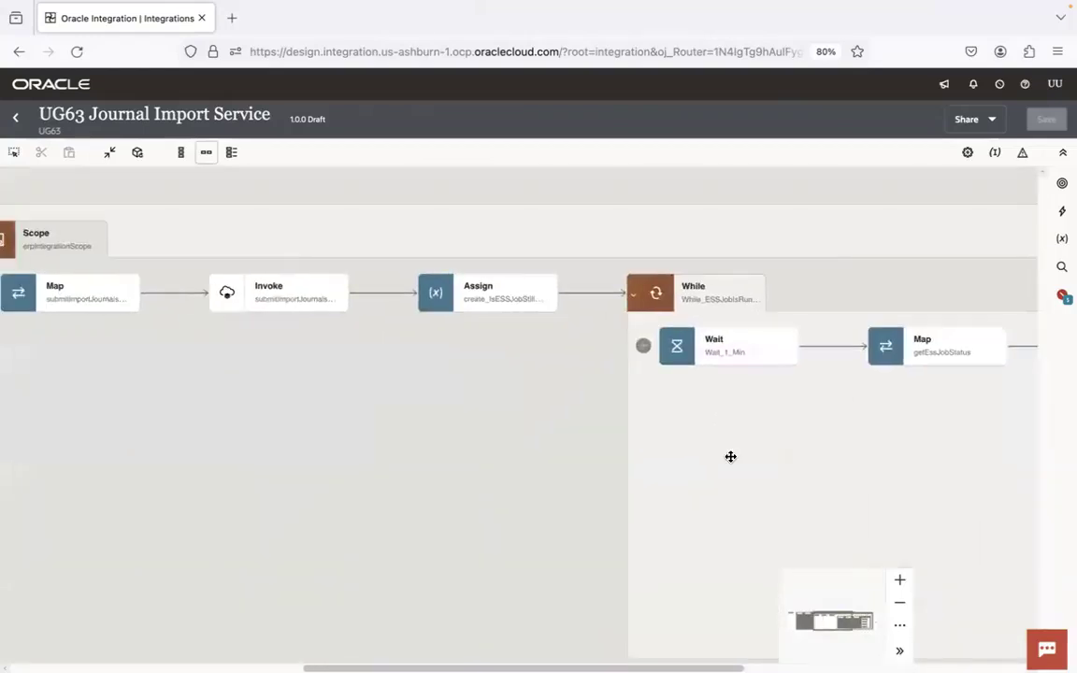
drag(373, 424, 325, 429)
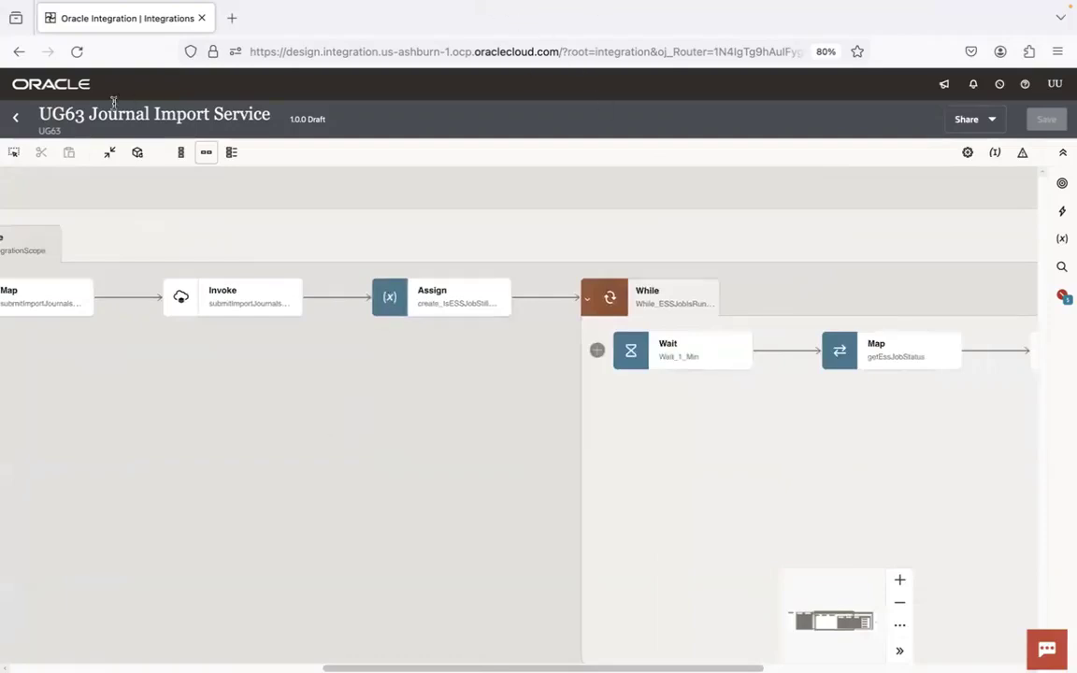
click(15, 117)
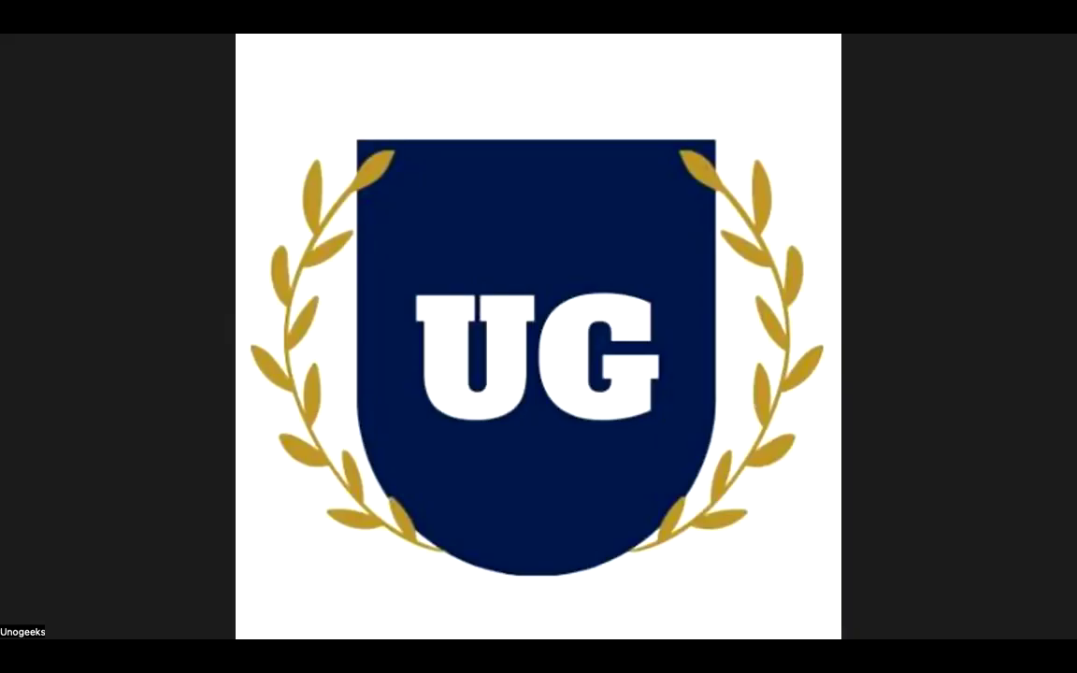